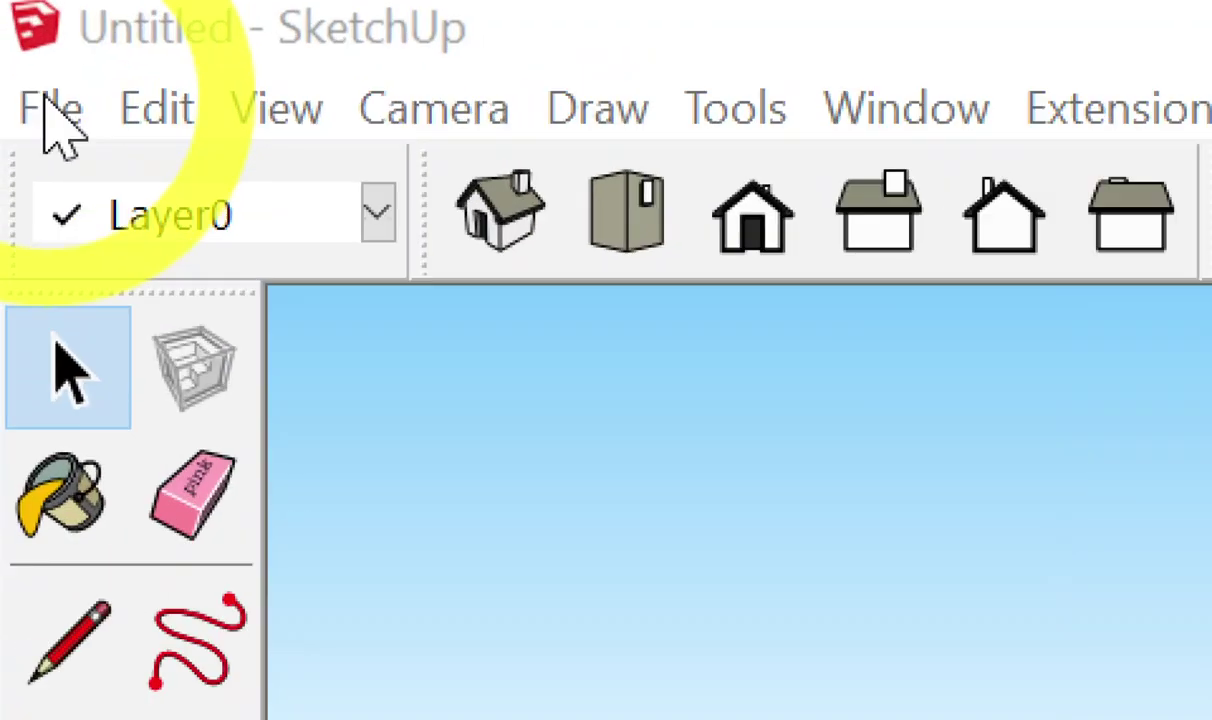
- Start a fresh untitled model from the File menu
left_click(14, 32)
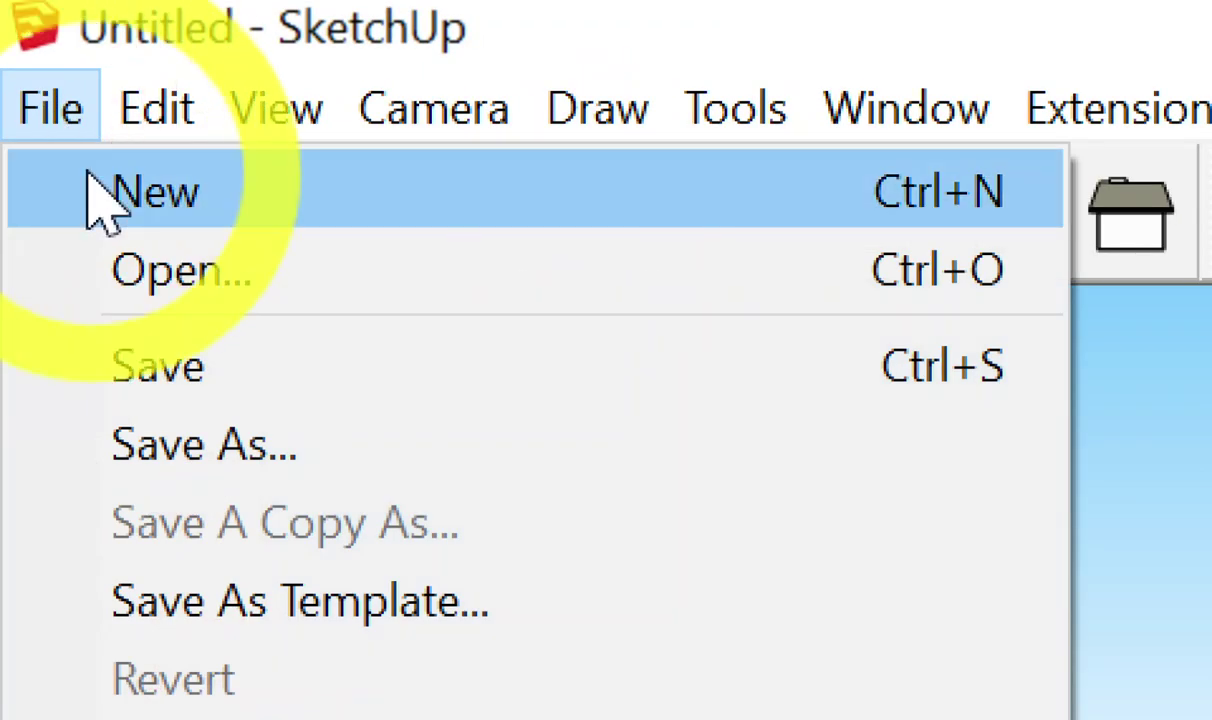
left_click(92, 180)
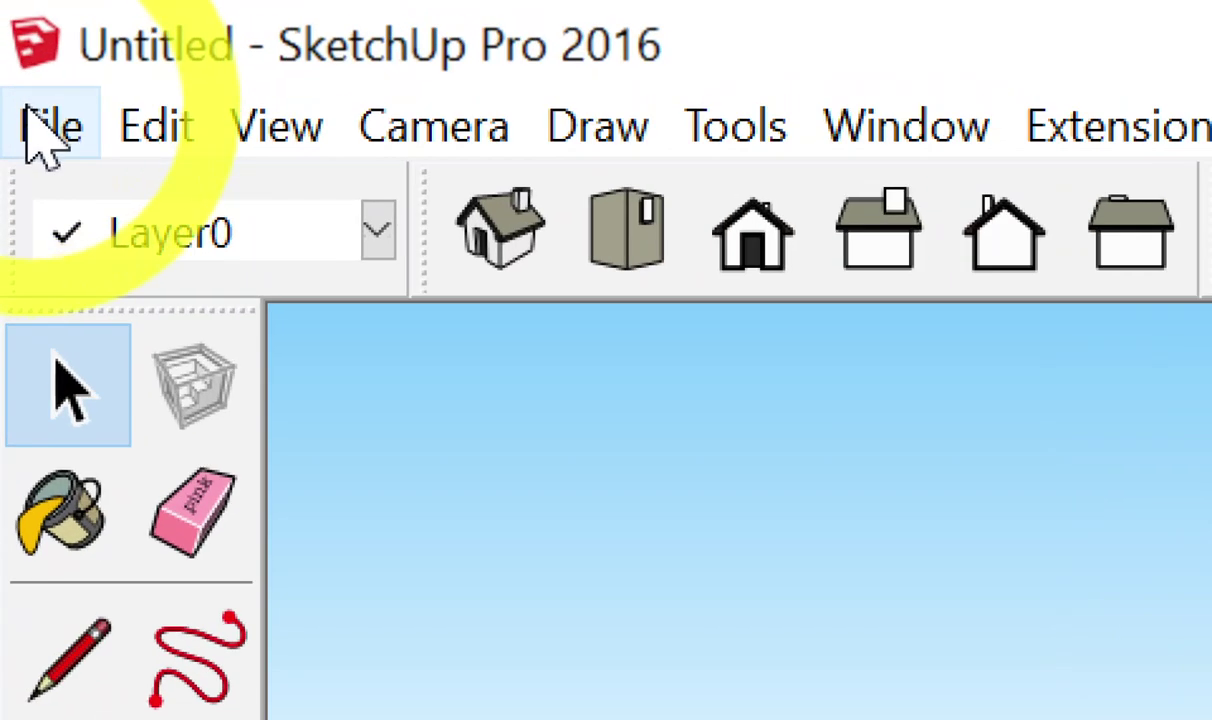
left_click(39, 31)
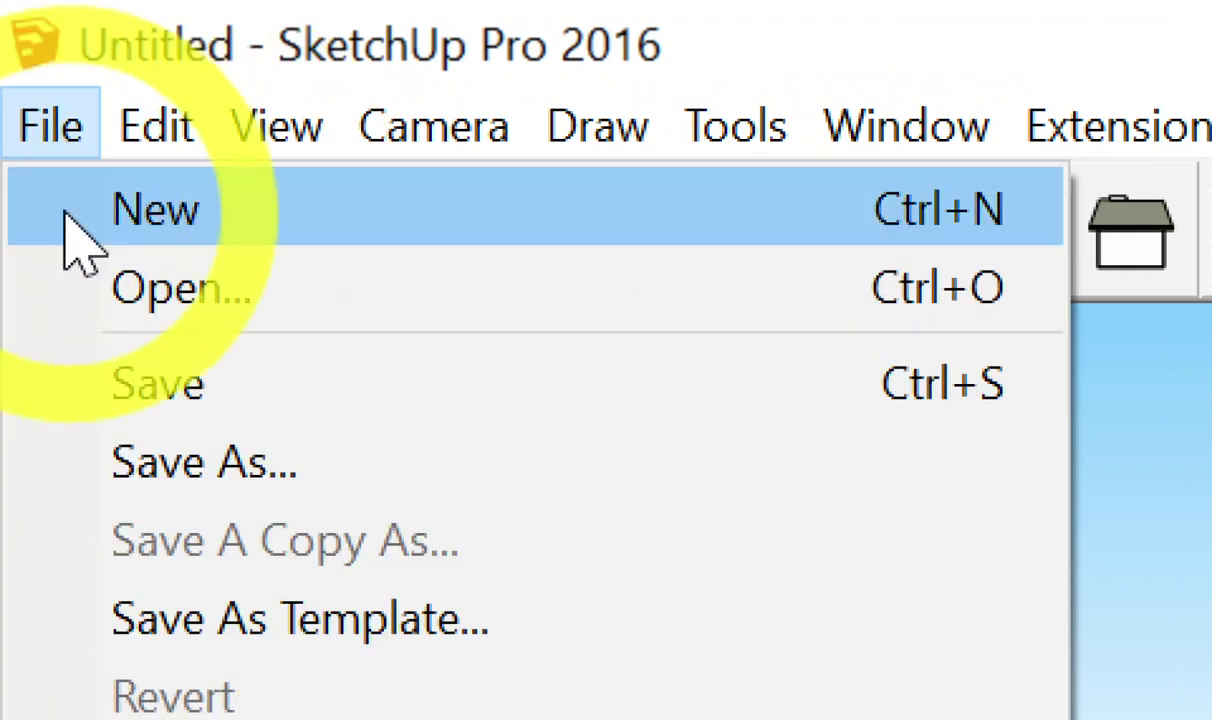
left_click(65, 215)
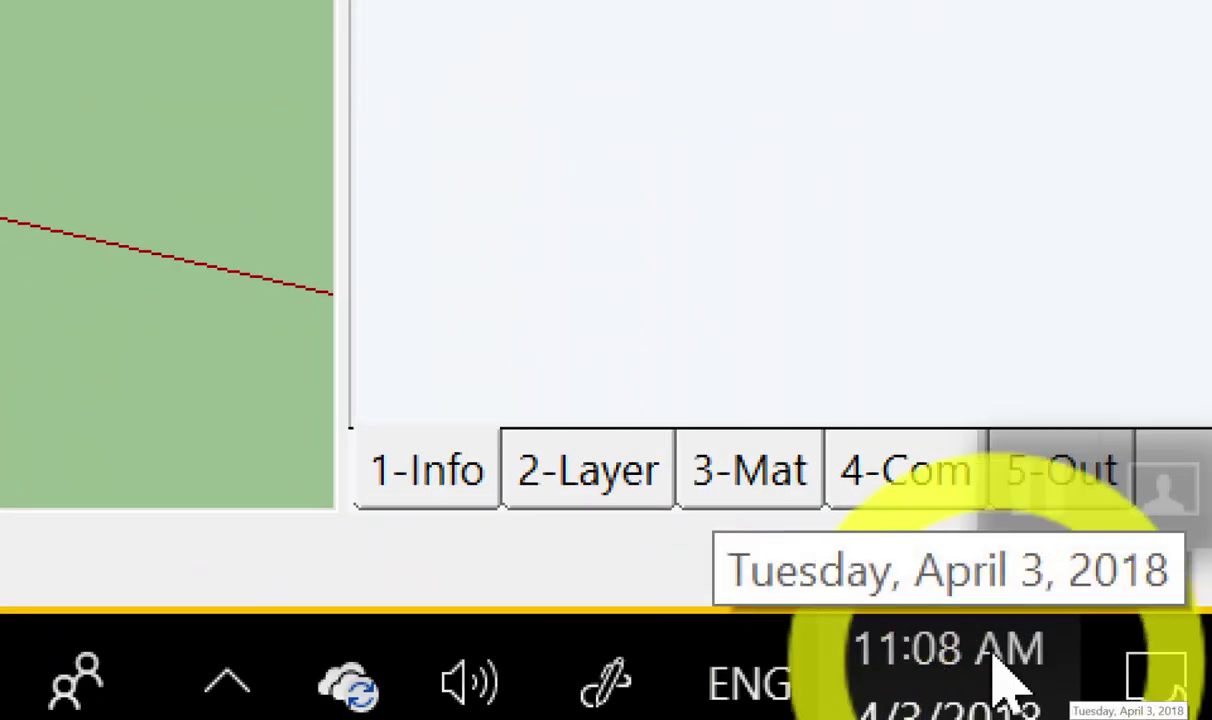
- Show the Materials tray's In Model swatches with the Home button and zoom in on the figure
left_click(768, 488)
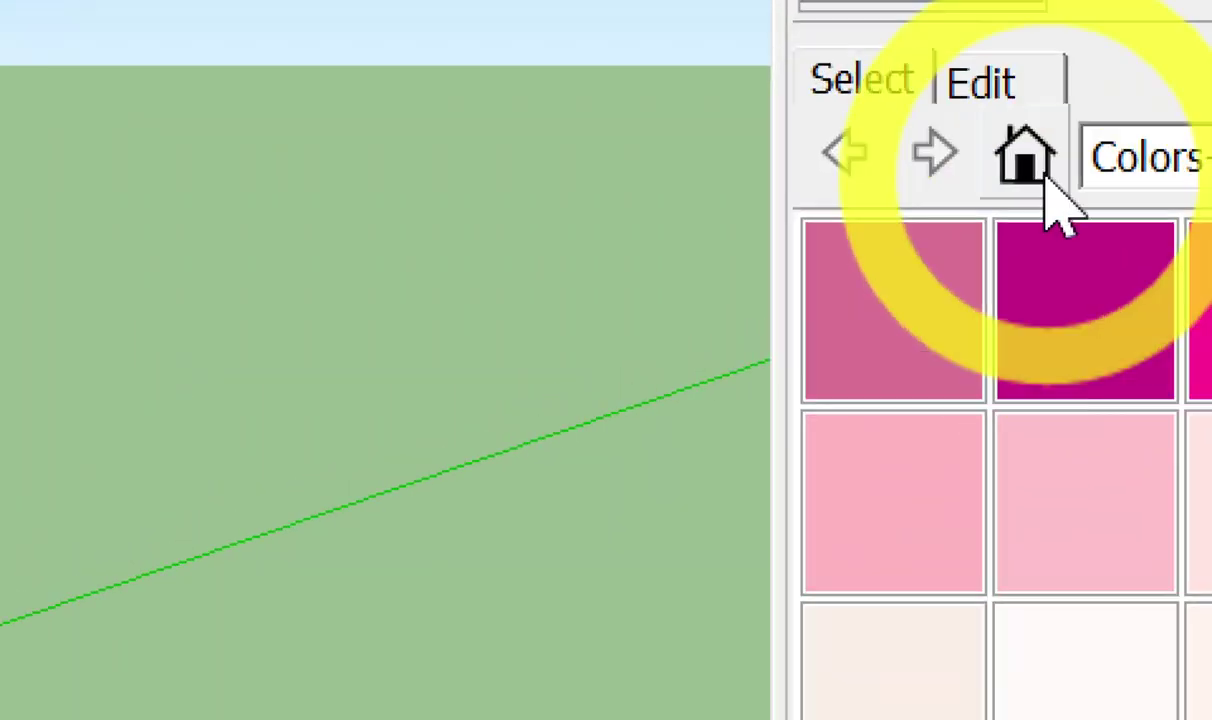
left_click(1043, 218)
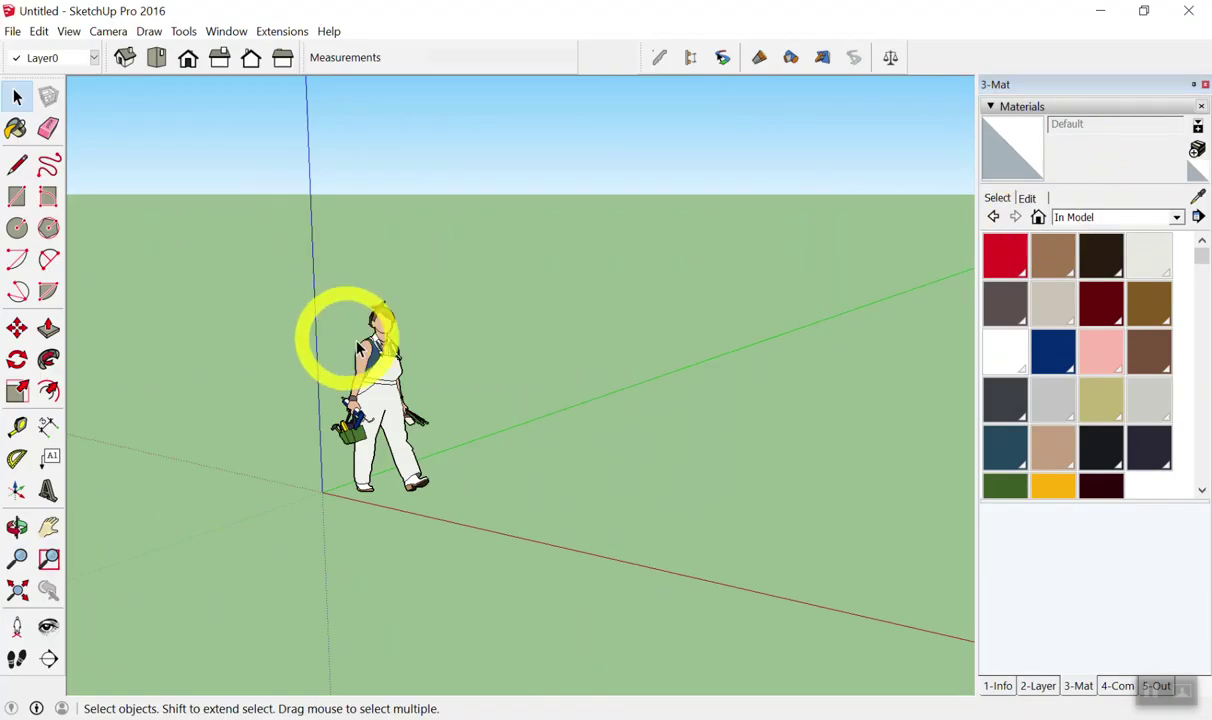
scroll(385, 355, "up", 3)
scroll(385, 355, "up", 1)
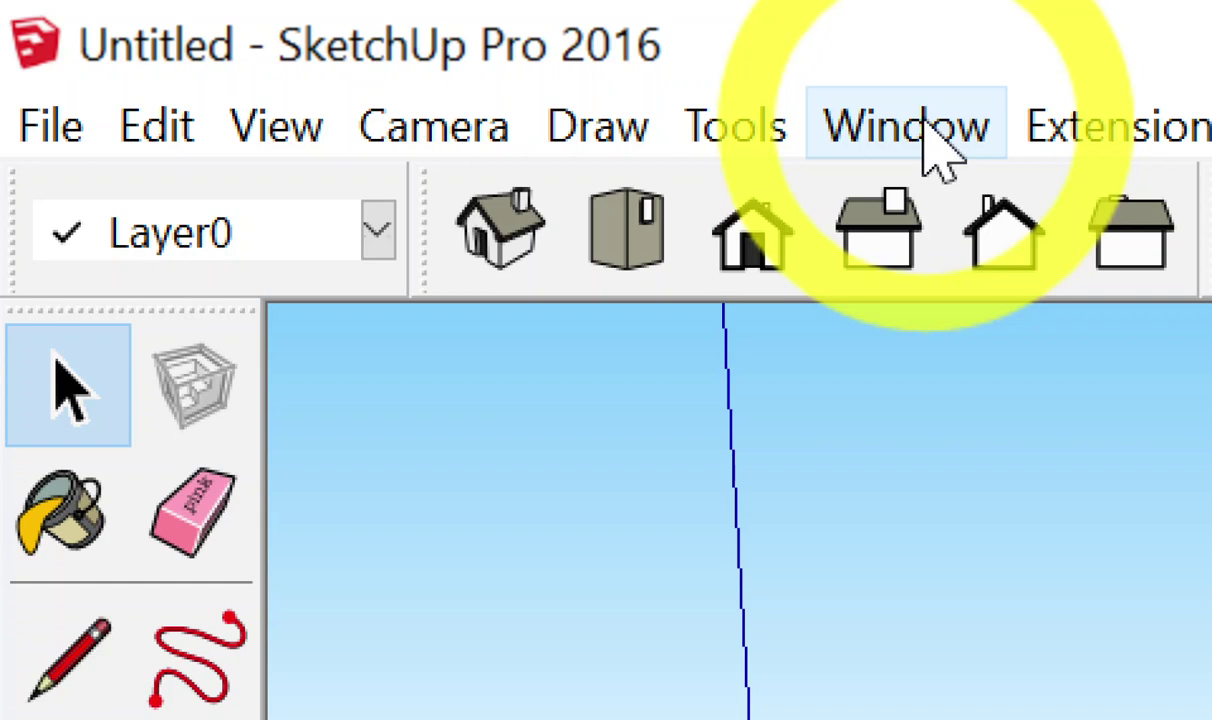
left_click(930, 150)
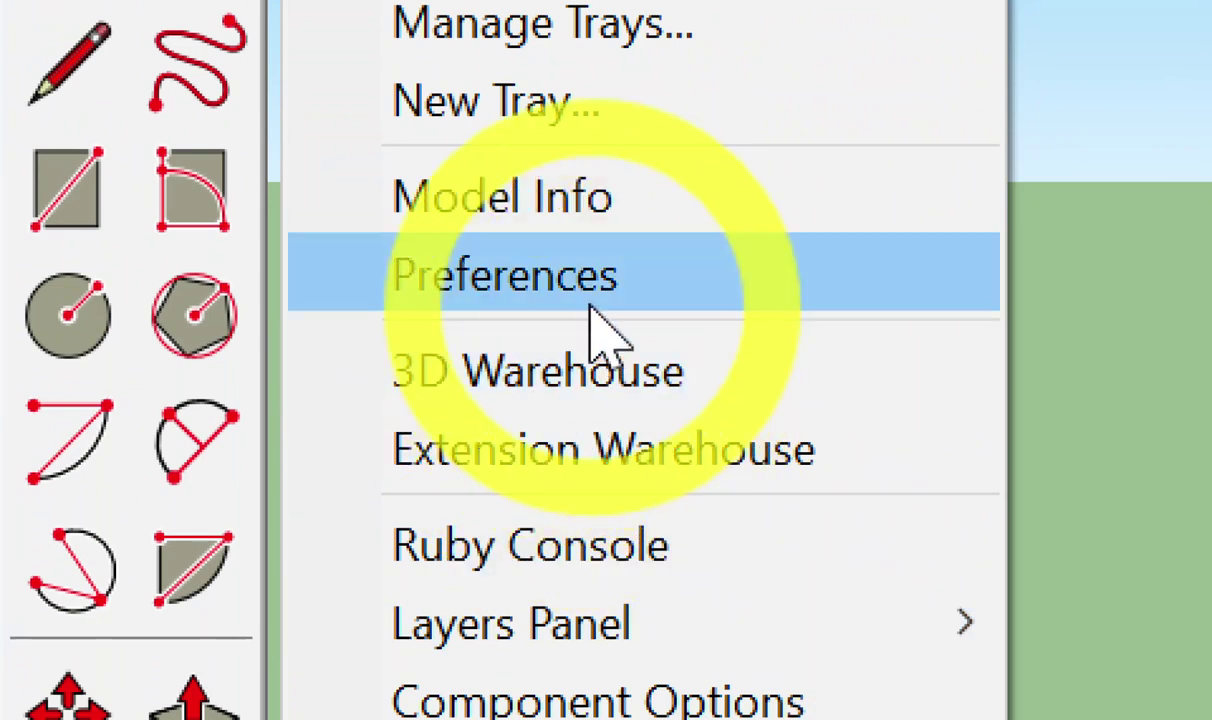
left_click(591, 306)
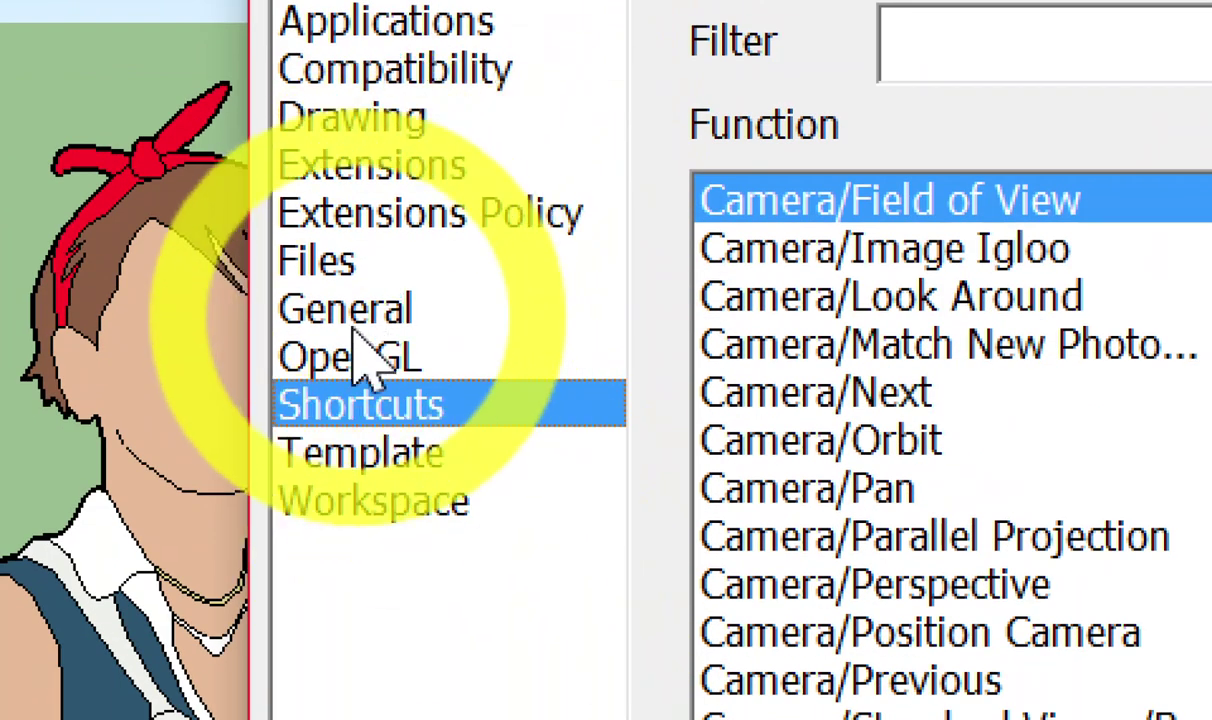
left_click(340, 458)
left_click(340, 460)
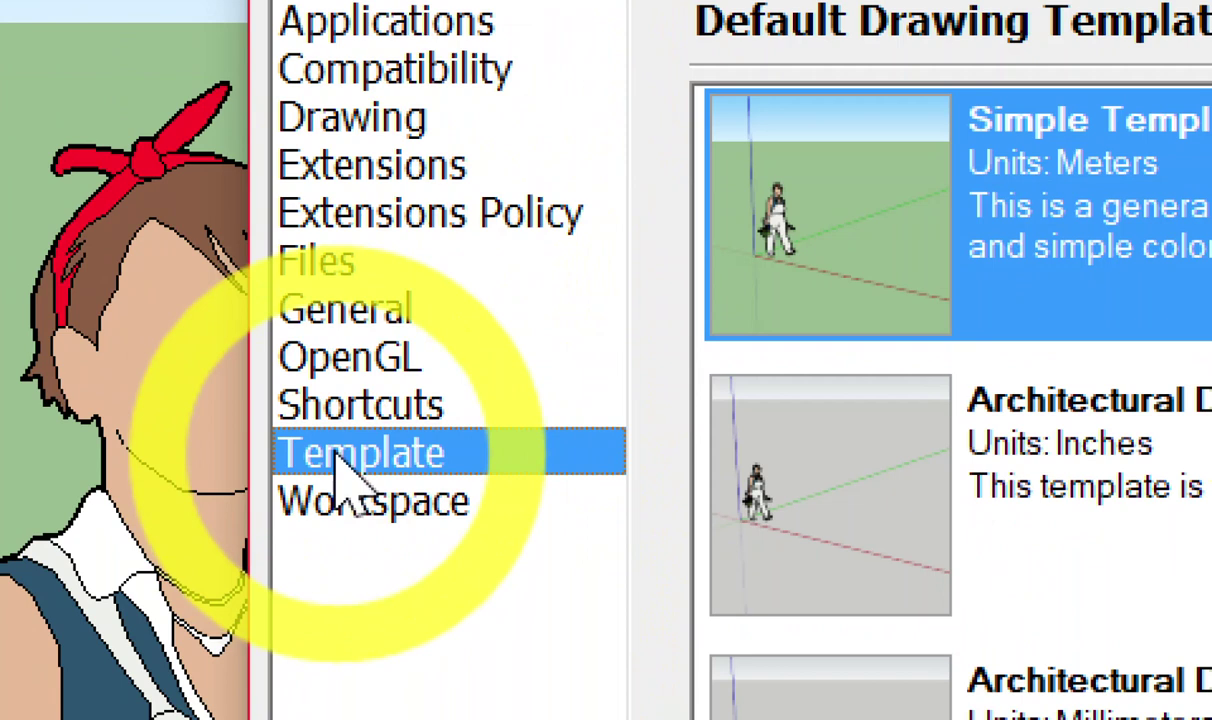
left_click(340, 460)
left_click(340, 462)
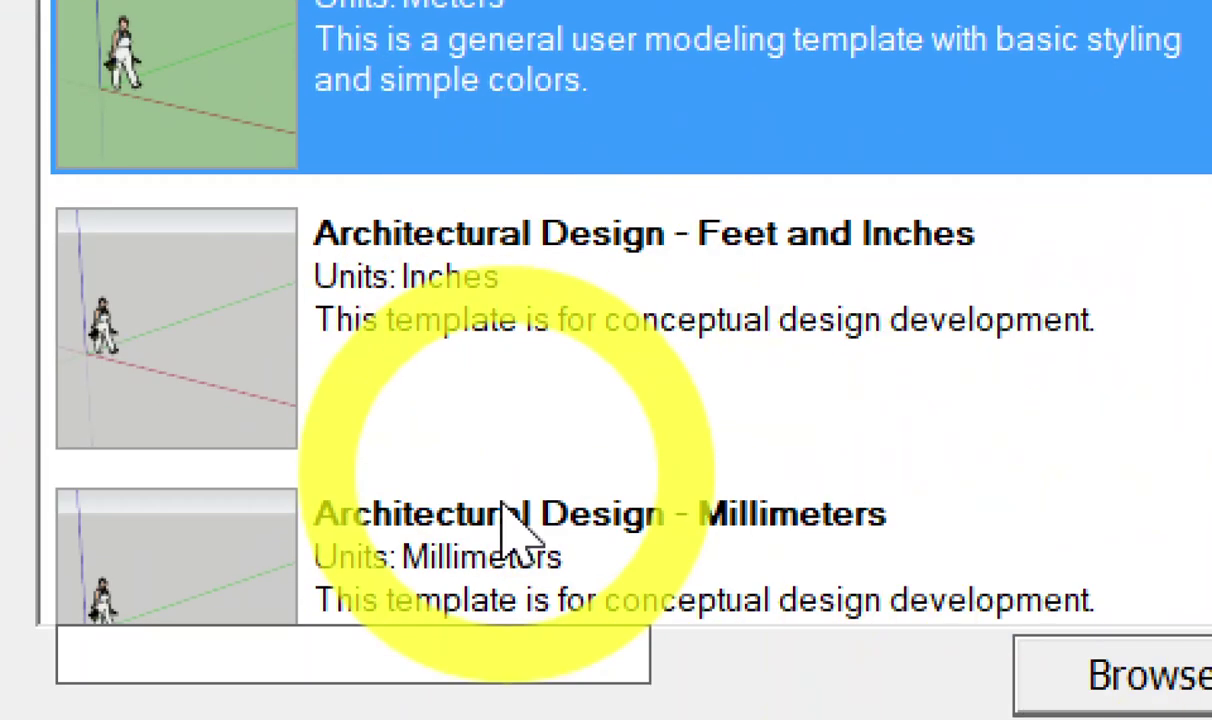
left_click(541, 565)
scroll(545, 567, "down", 2)
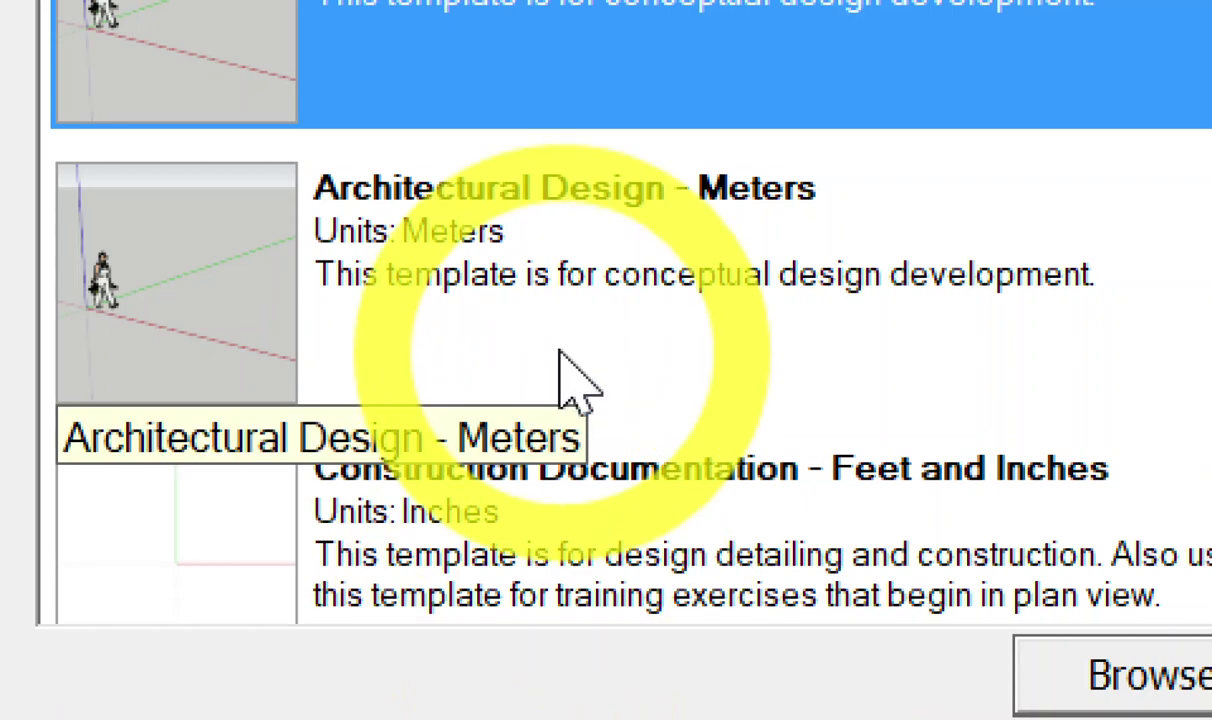
left_click(422, 278)
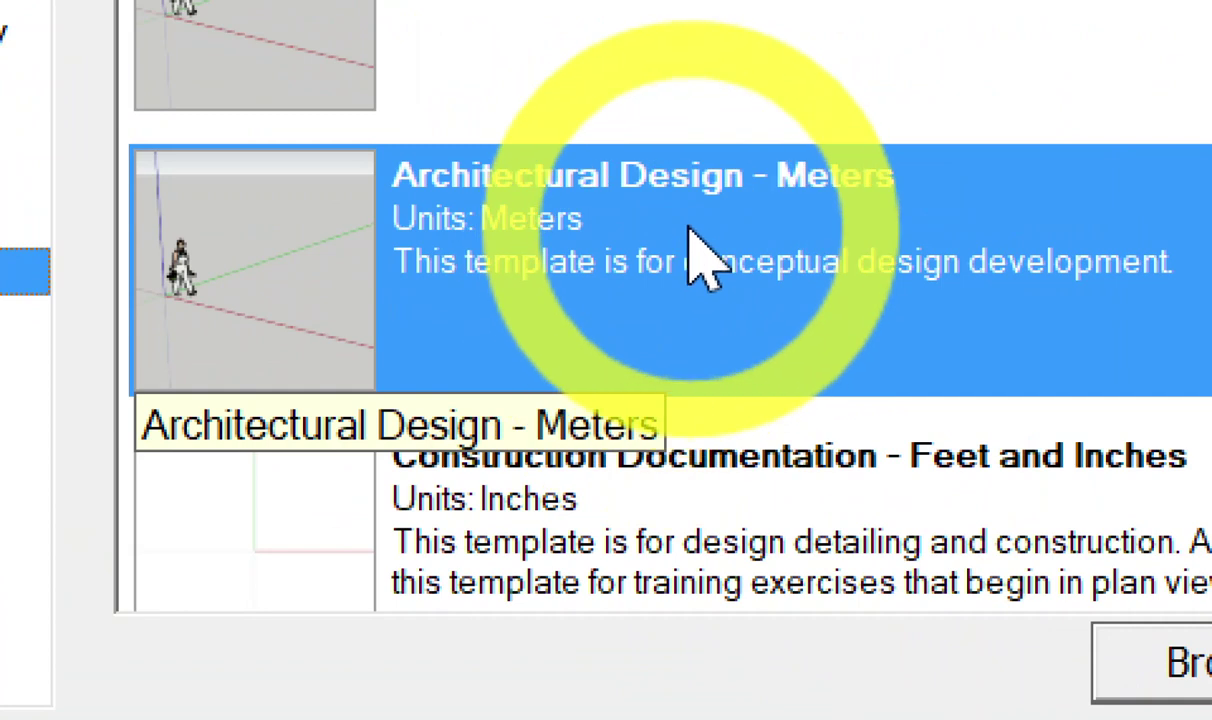
left_click(672, 245)
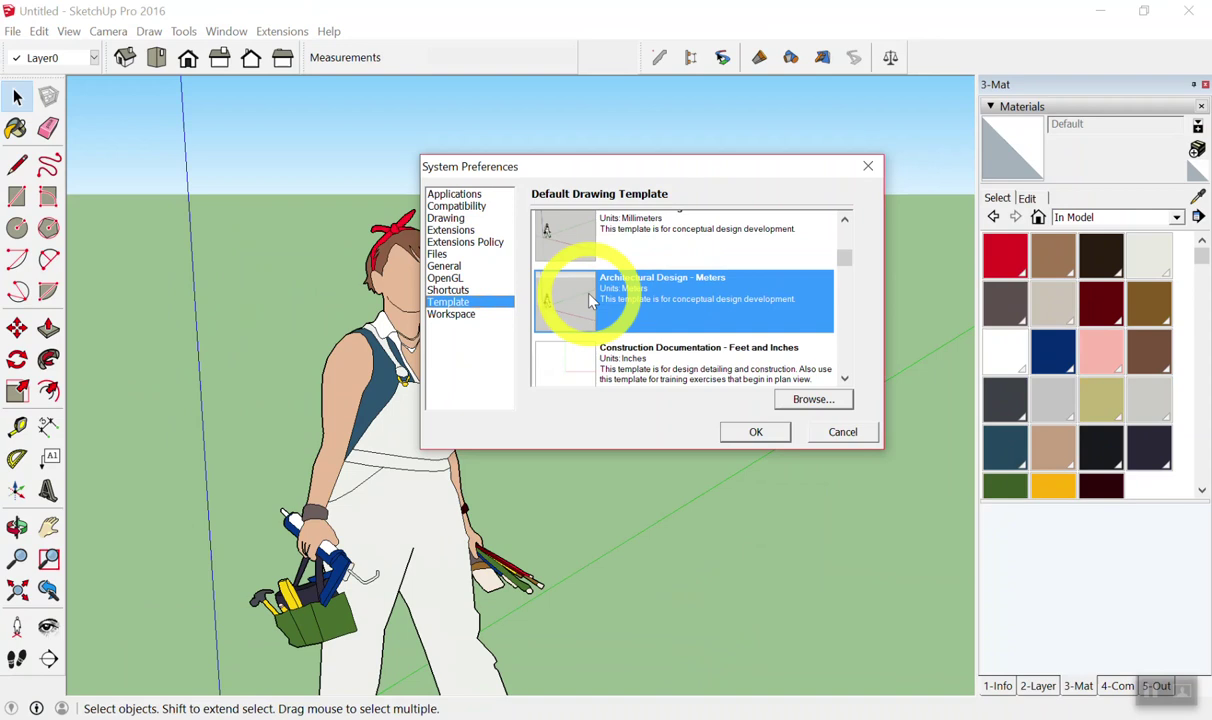
left_click(841, 433)
left_click(362, 100)
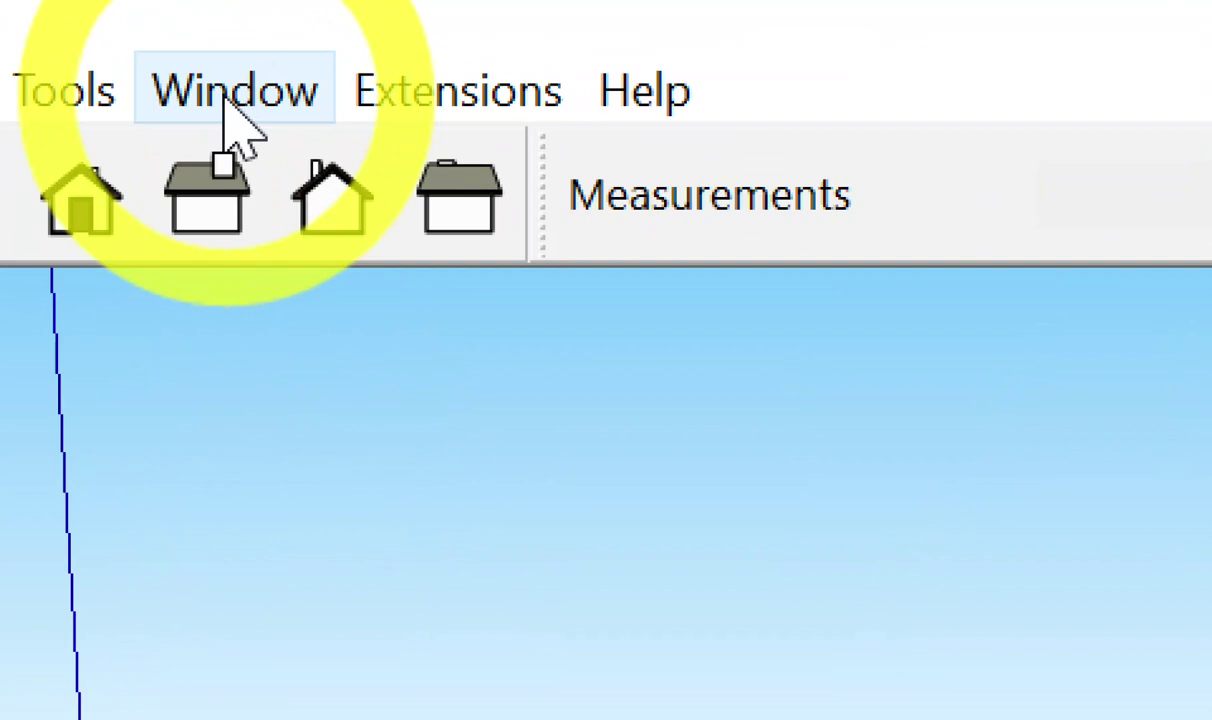
- Open System Preferences from the Window menu on the Template page
left_click(225, 100)
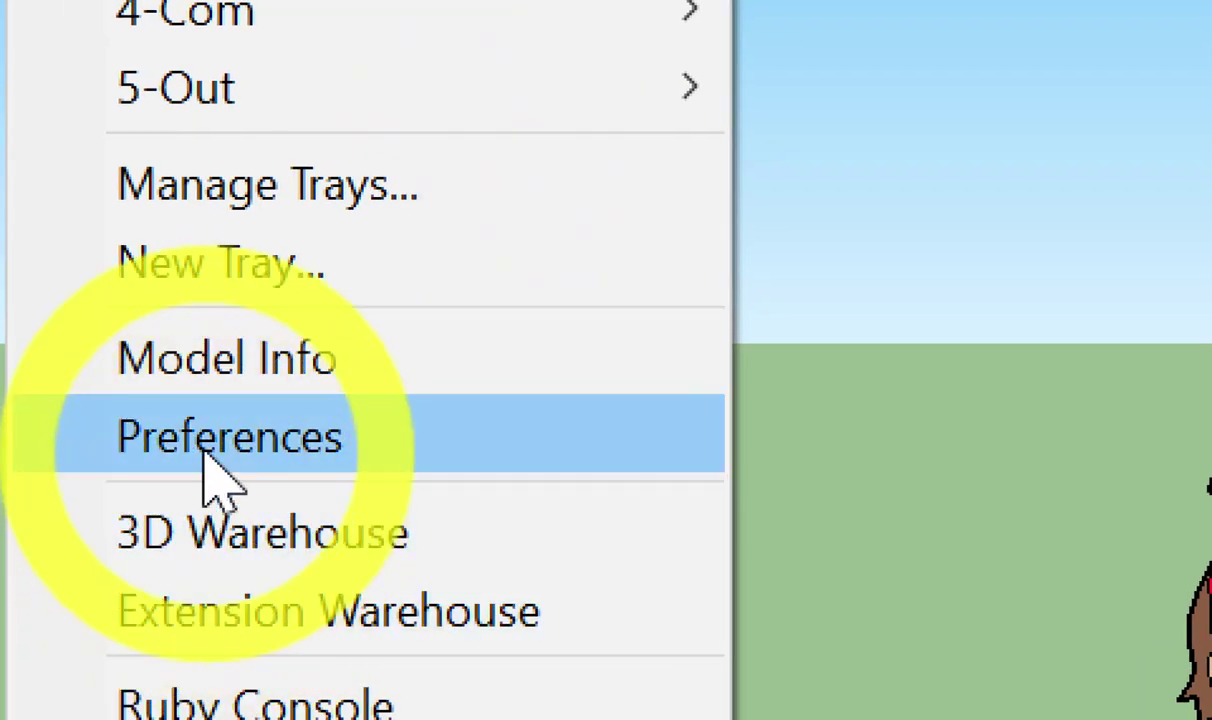
left_click(210, 440)
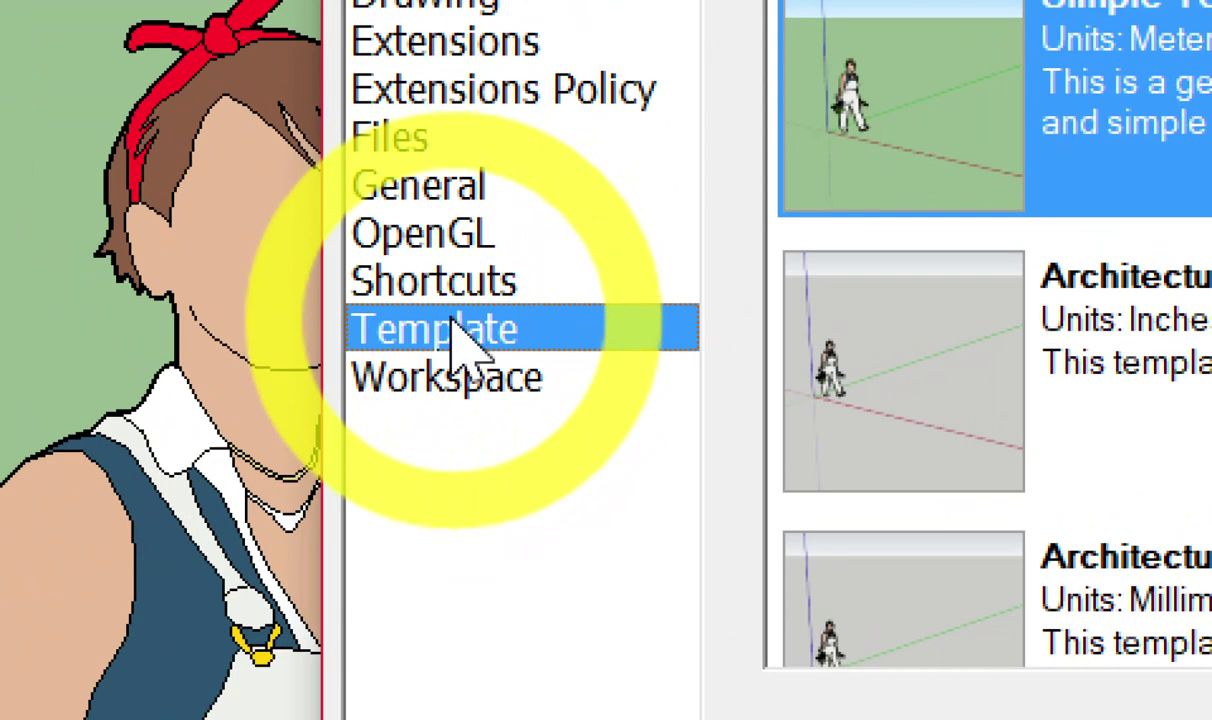
left_click(490, 287)
left_click(487, 330)
left_click(487, 340)
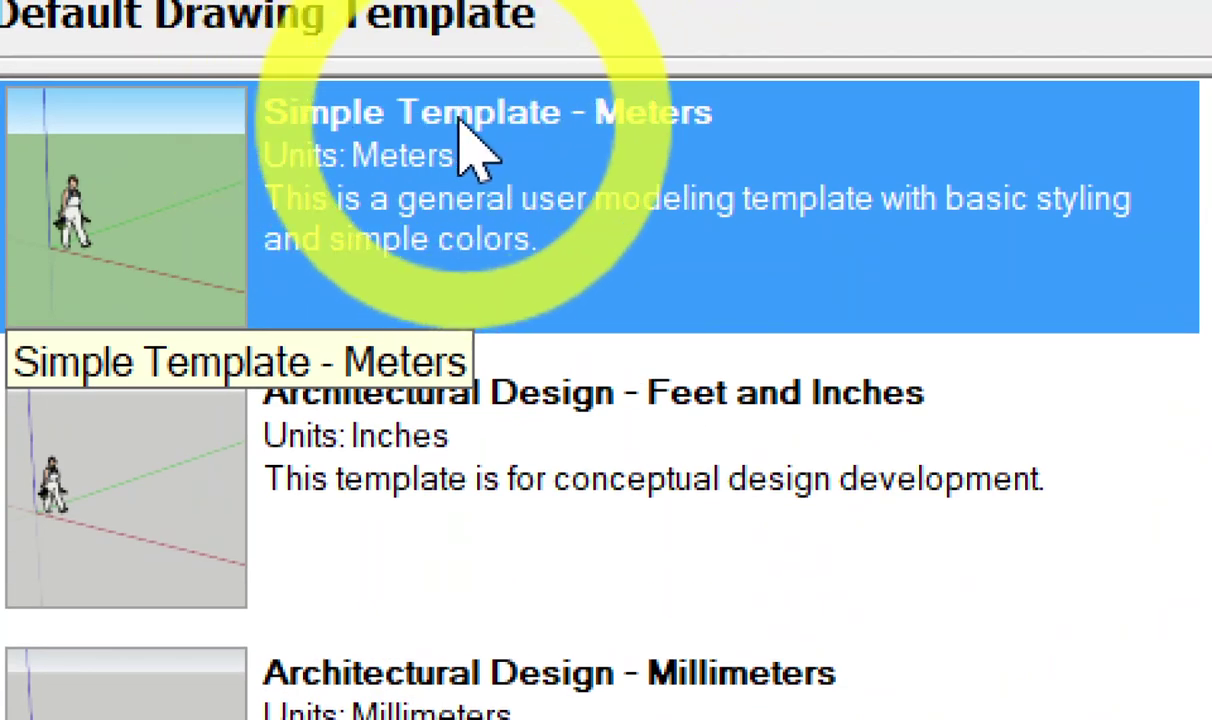
- Select Architectural Design - Meters as the default template and confirm with OK
scroll(450, 140, "down", 1)
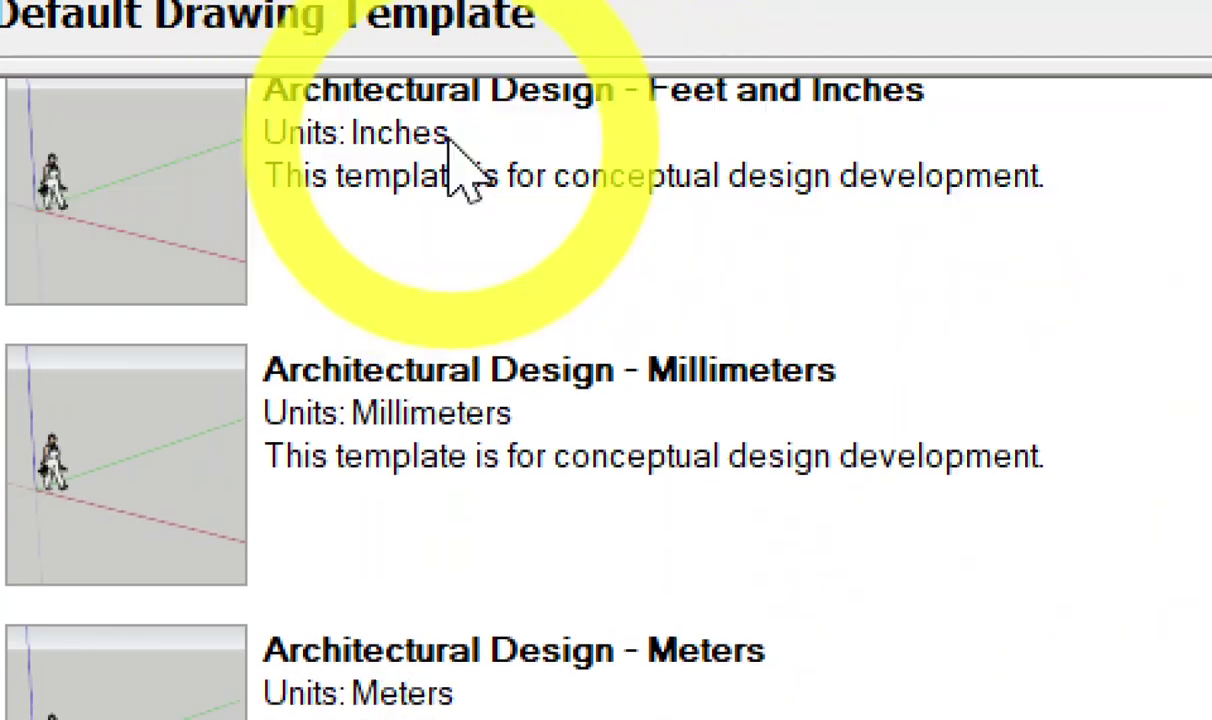
scroll(940, 620, "down", 2)
scroll(940, 615, "up", 1)
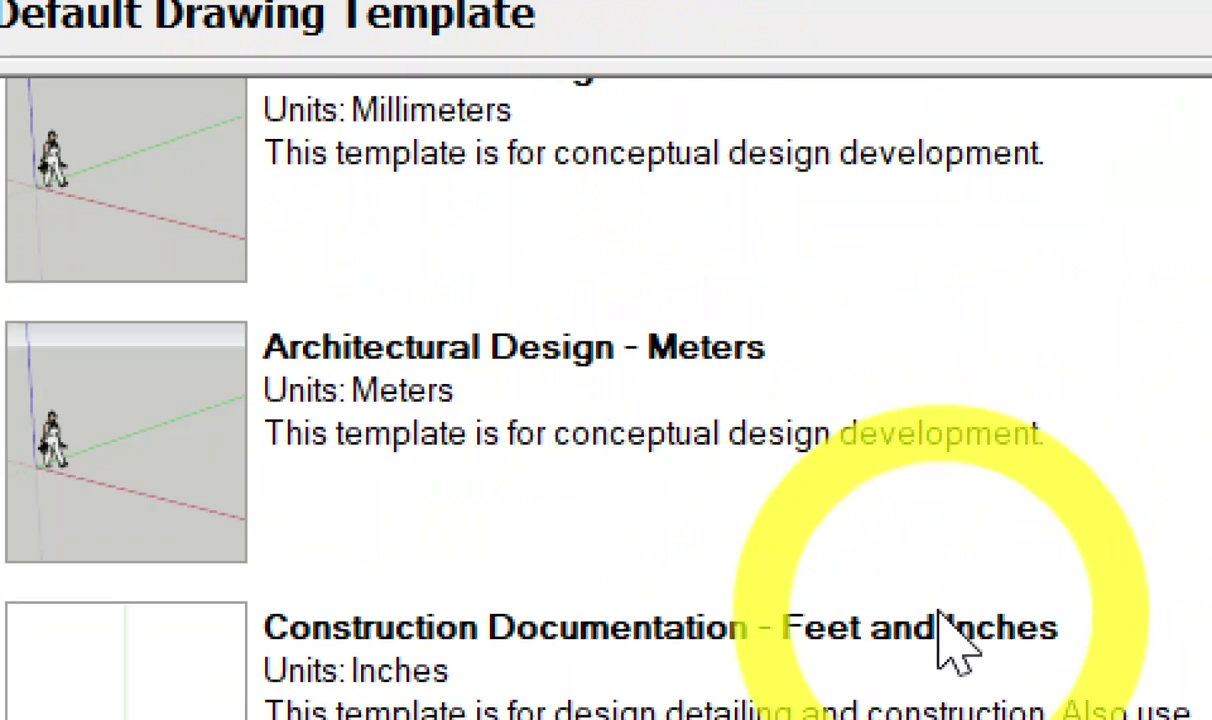
scroll(948, 630, "up", 1)
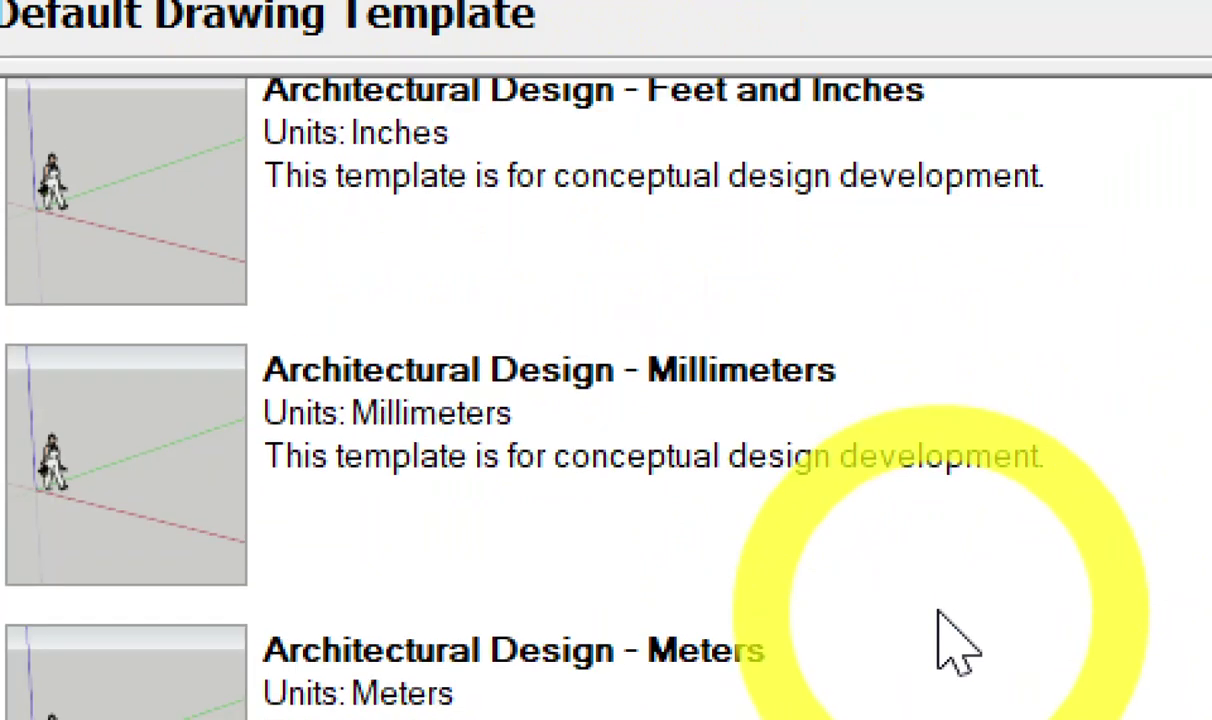
scroll(945, 635, "down", 1)
left_click(598, 448)
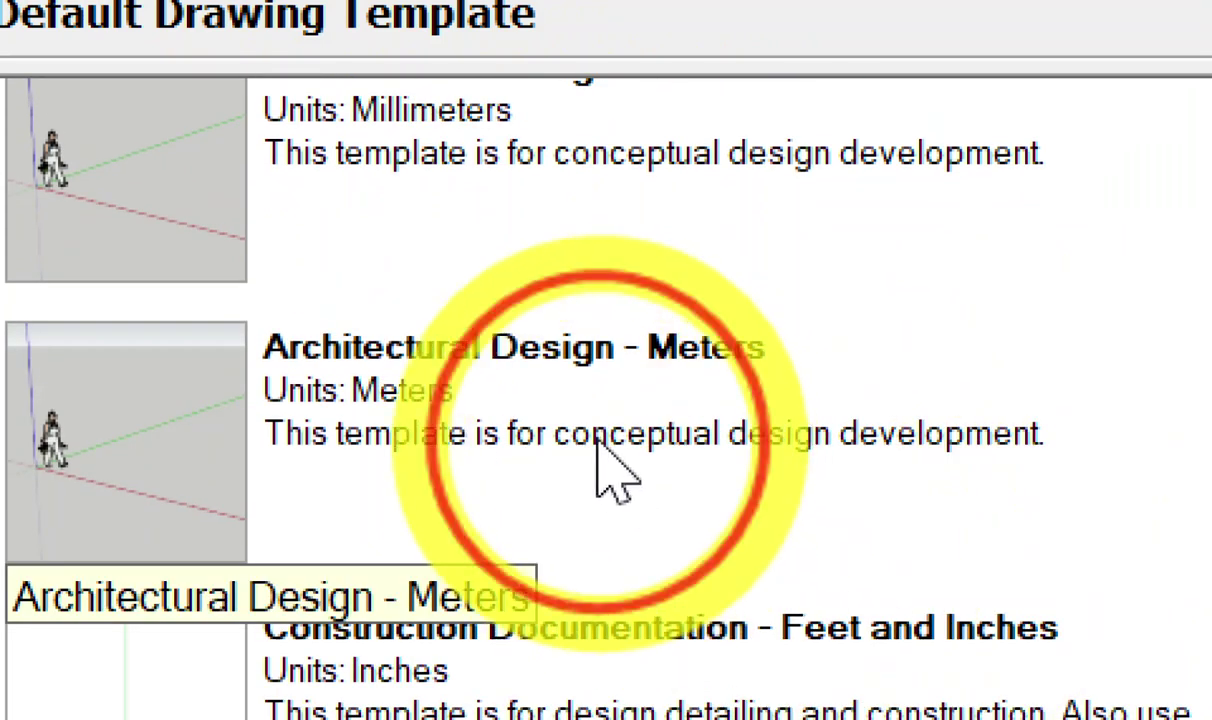
left_click(425, 475)
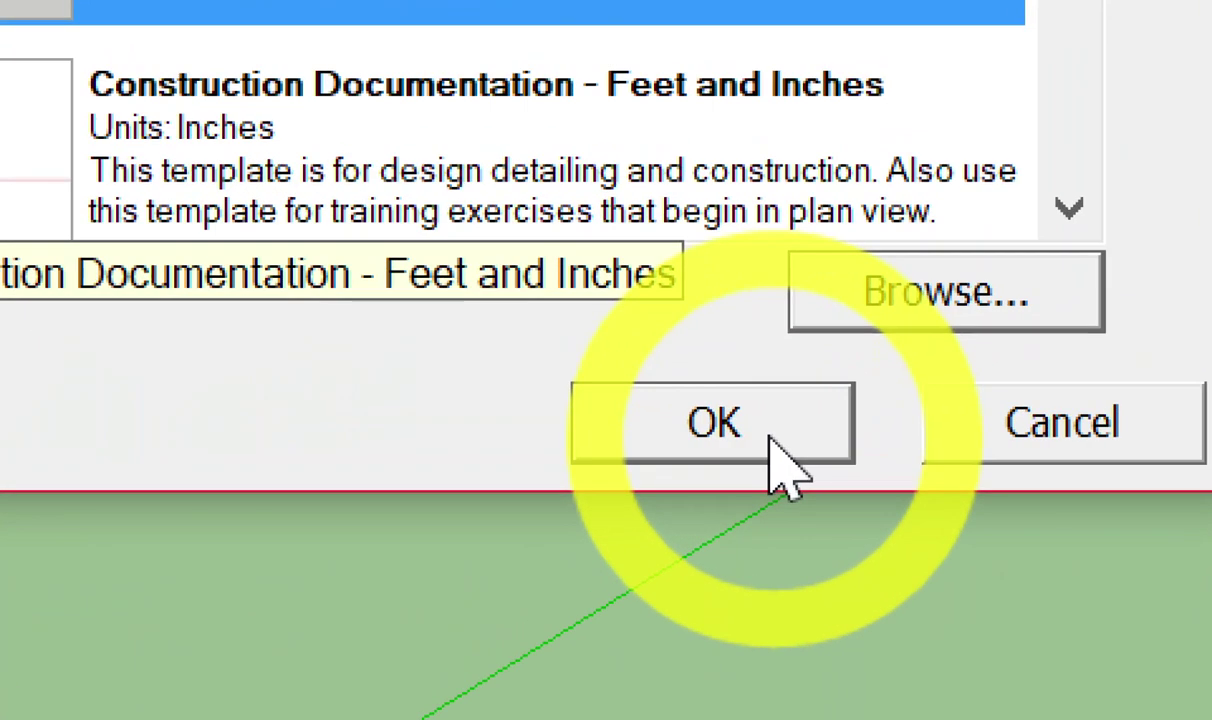
left_click(771, 436)
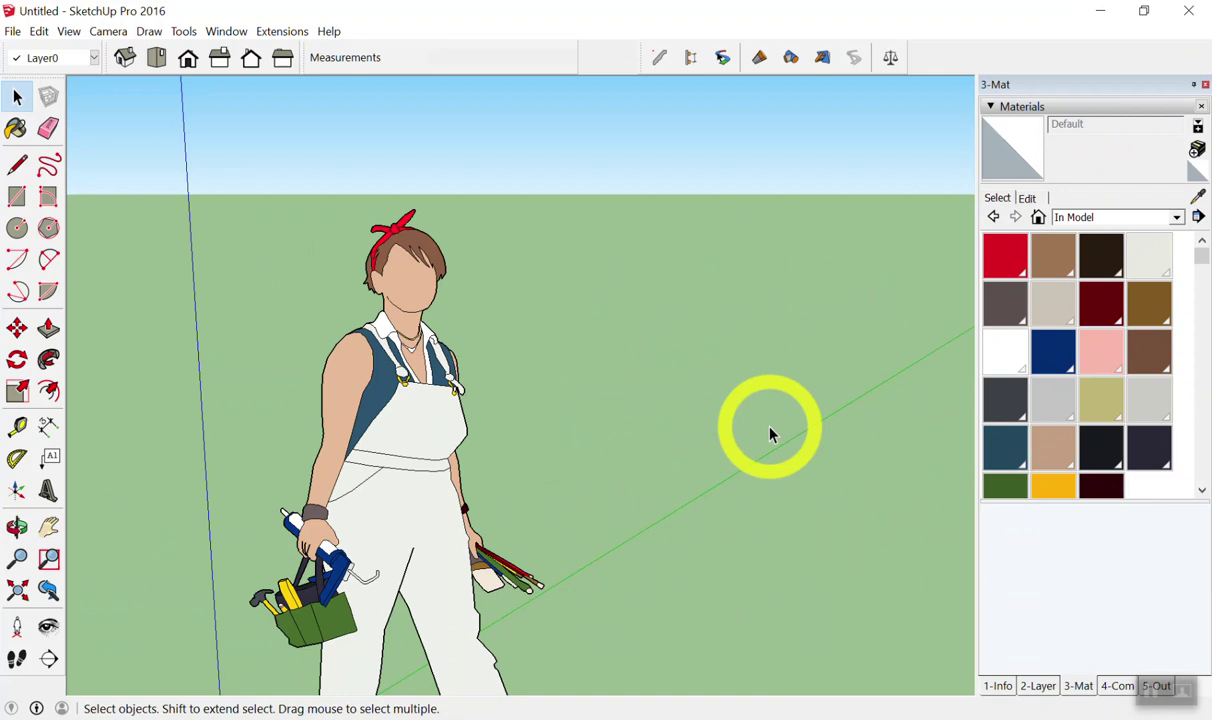
- Create a new model from the meters template and orbit to view its axes
scroll(605, 352, "down", 3)
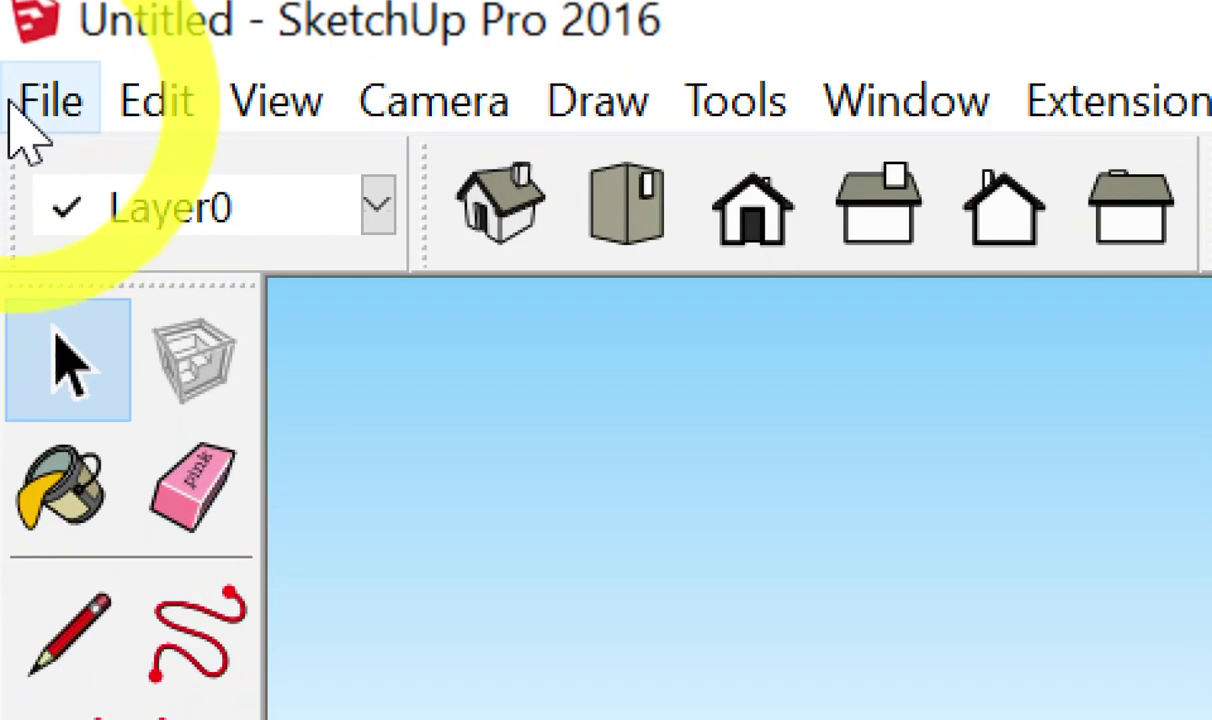
left_click(14, 106)
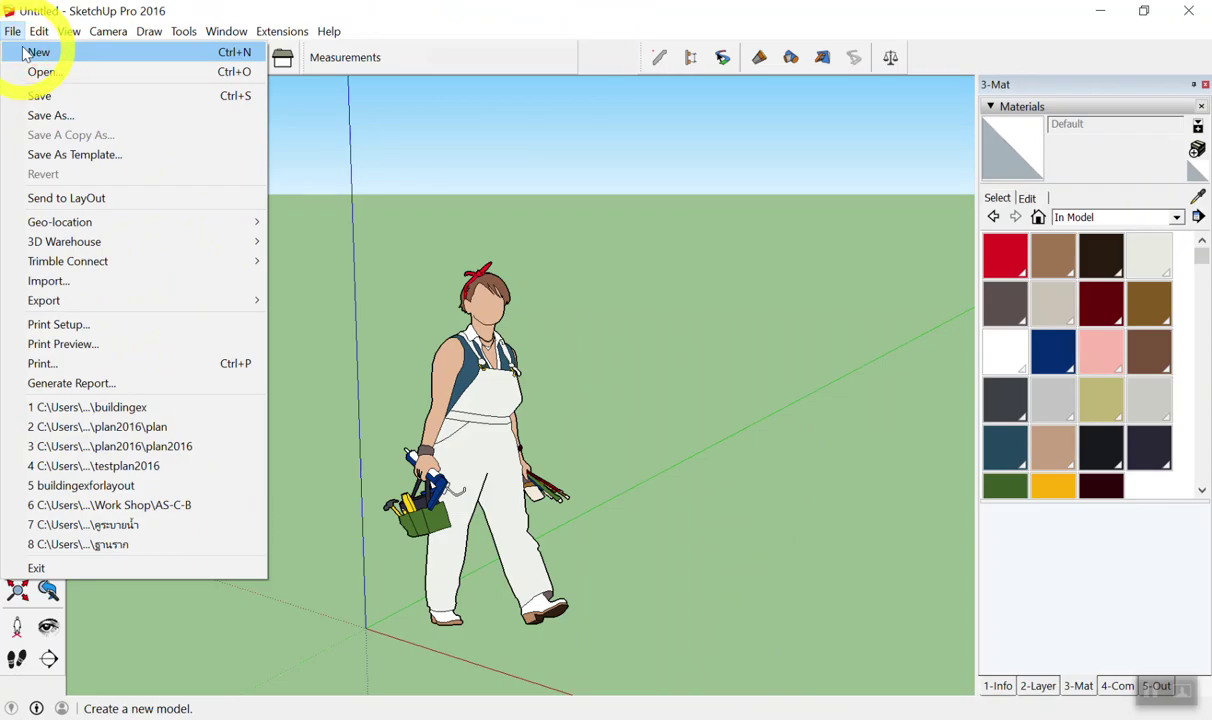
left_click(30, 53)
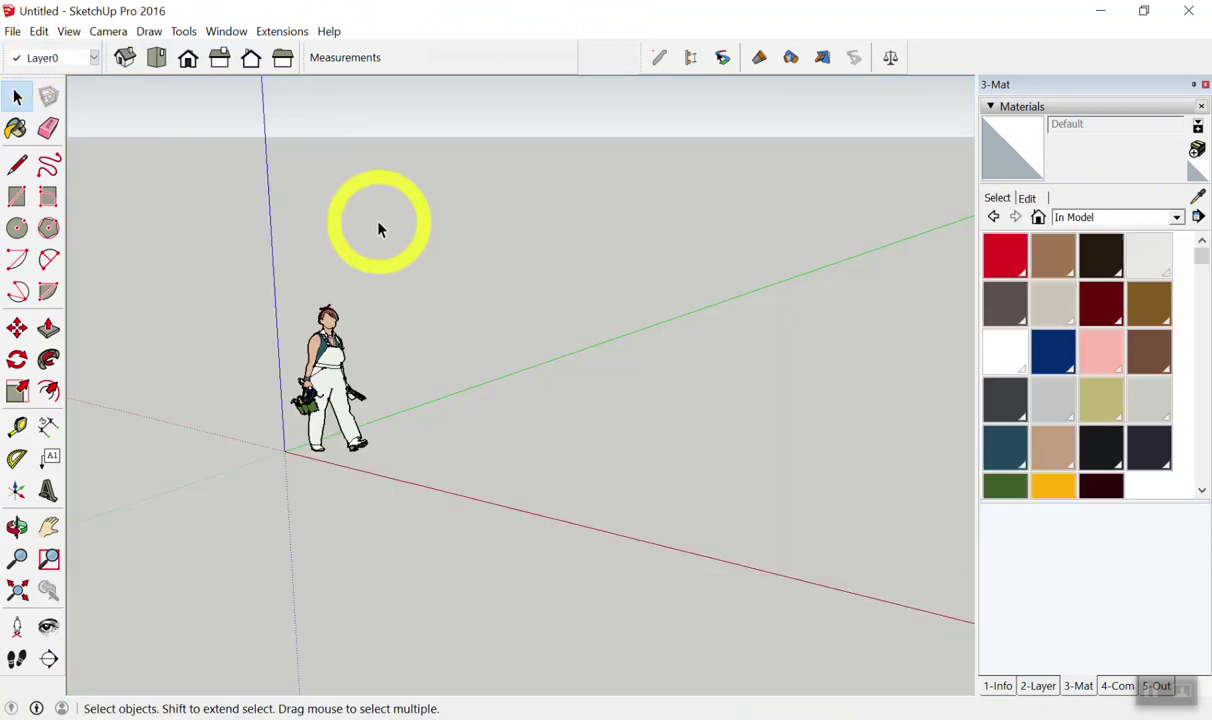
scroll(378, 229, "down", 3)
mouse_move(509, 314)
middle_mouse_down()
mouse_move(563, 252)
mouse_move(584, 384)
mouse_move(642, 220)
mouse_move(465, 433)
middle_mouse_up()
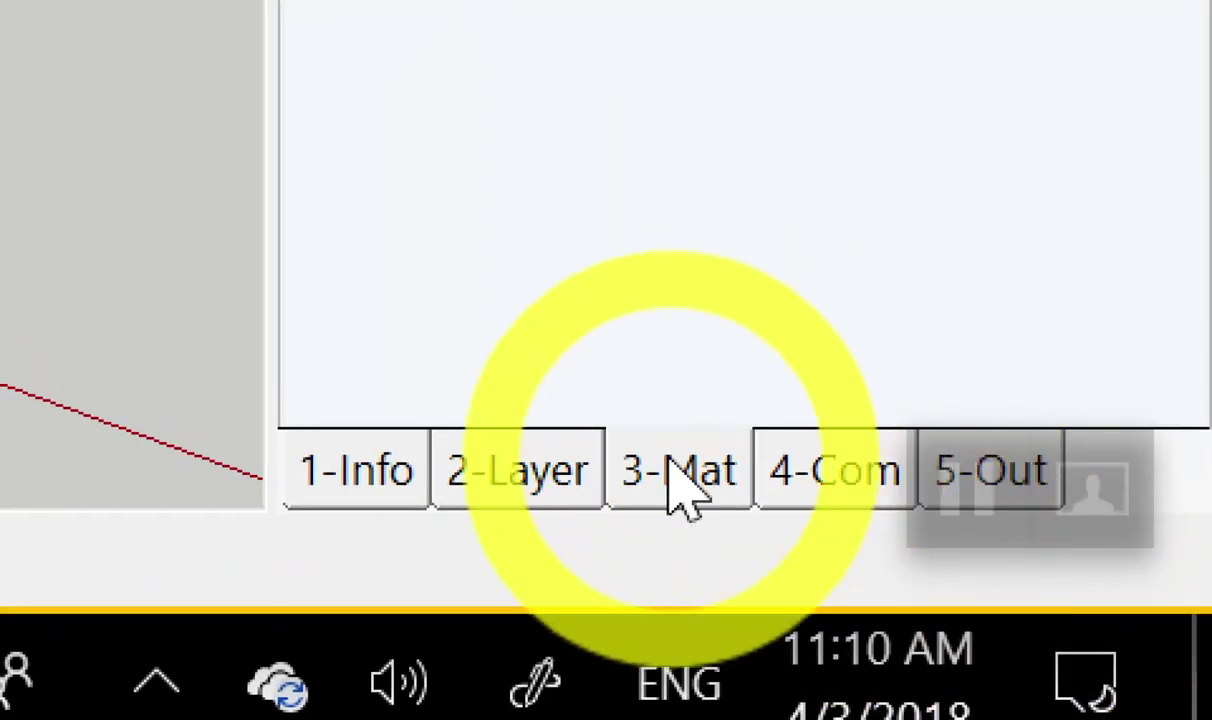
left_click(670, 470)
left_click(670, 470)
left_click(670, 462)
left_click(669, 470)
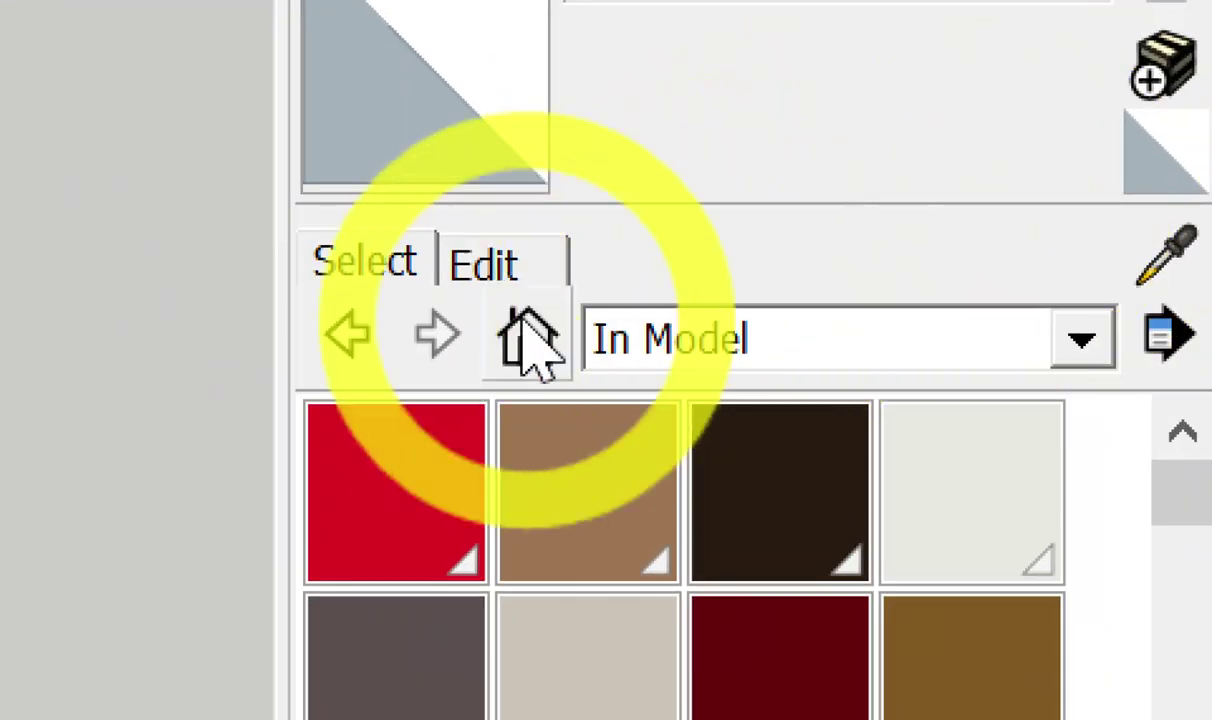
left_click(512, 322)
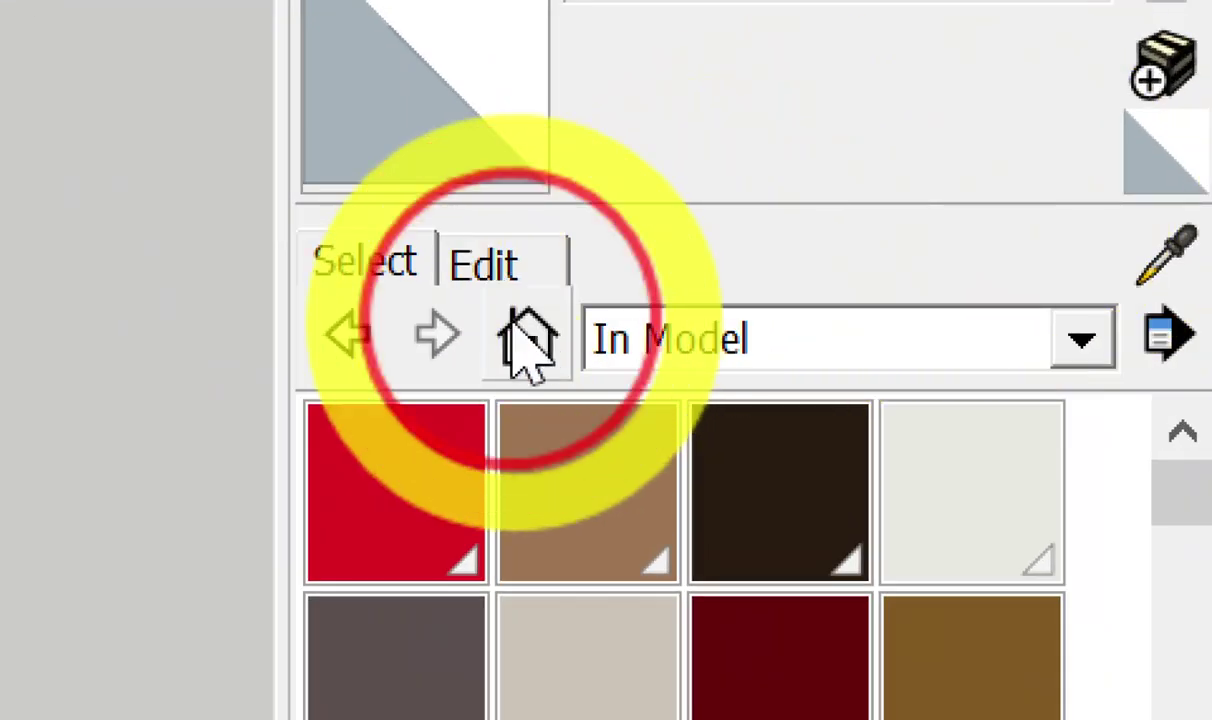
left_click(512, 322)
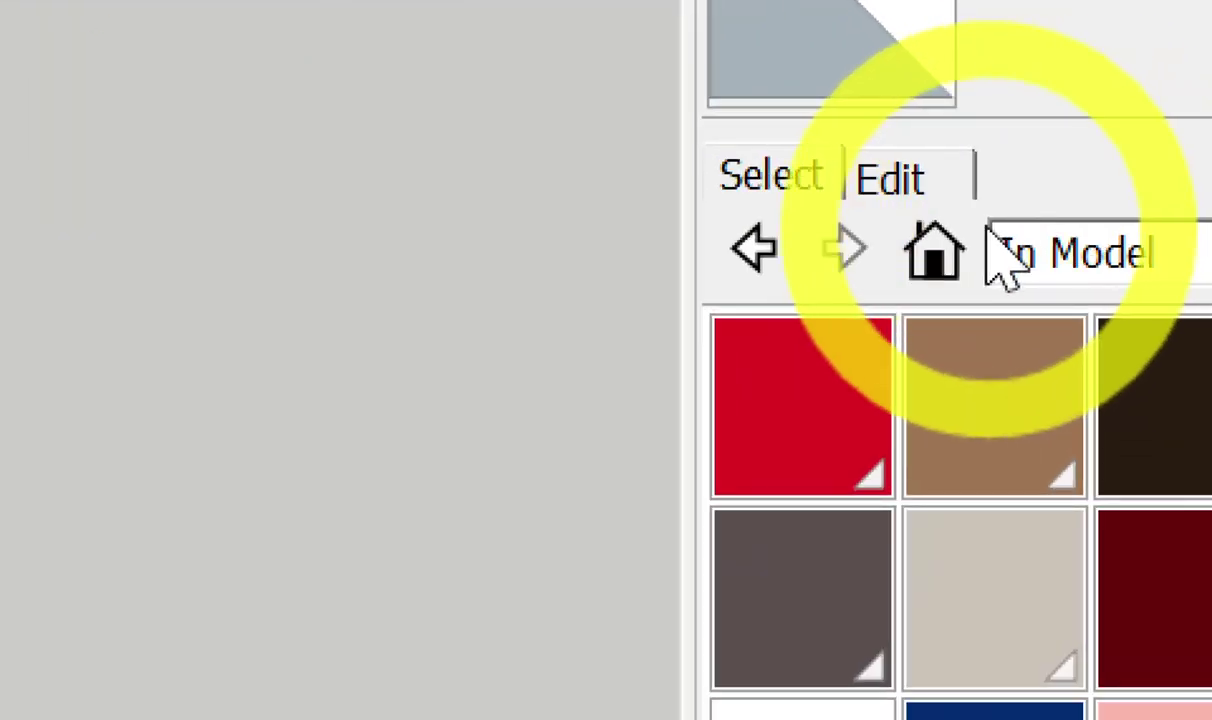
left_click(1041, 218)
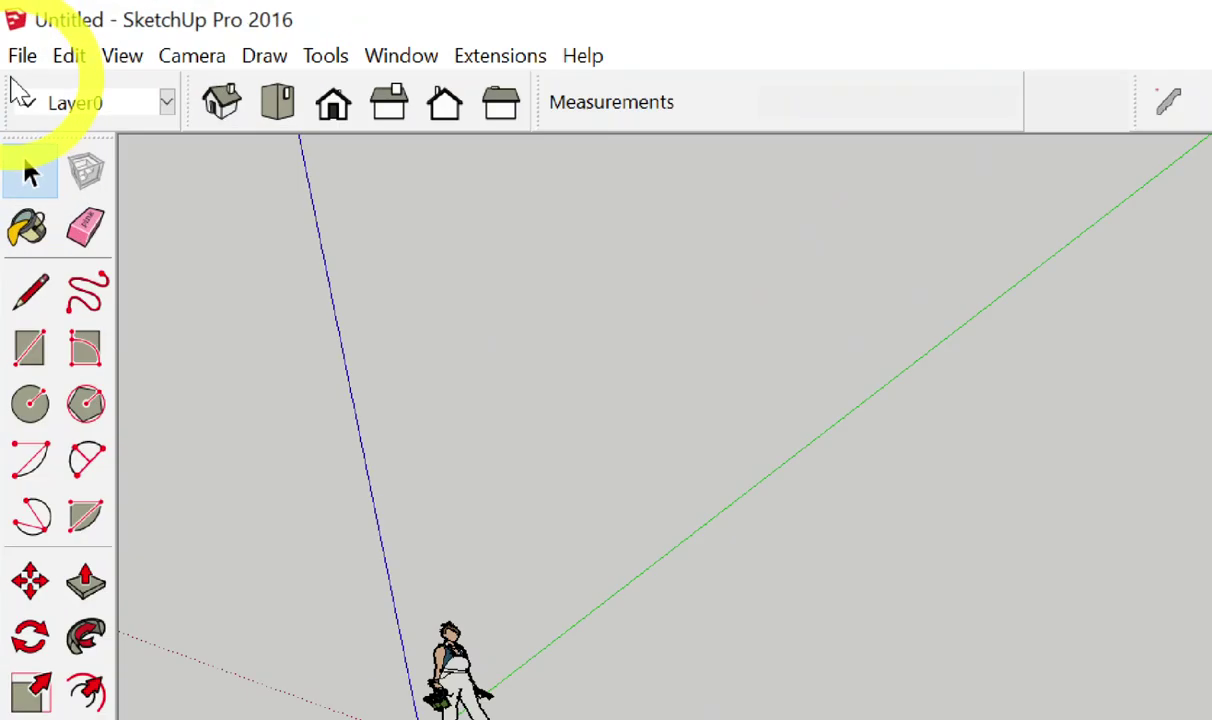
left_click(22, 58)
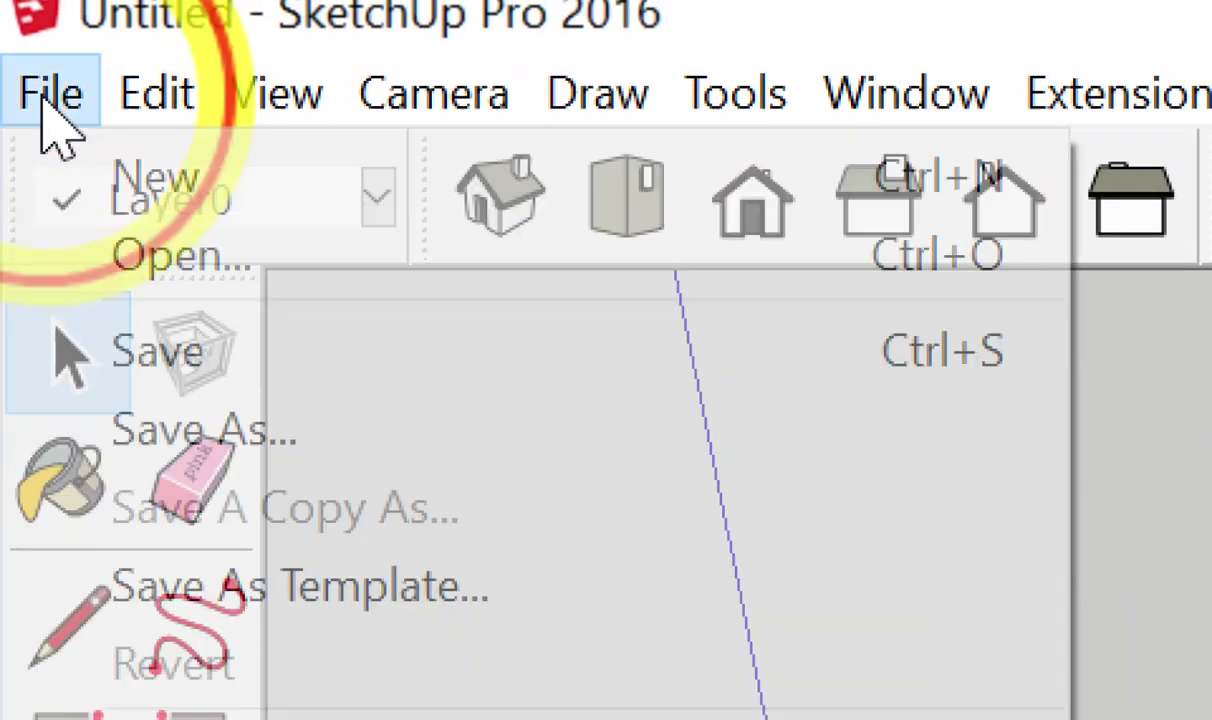
left_click(28, 98)
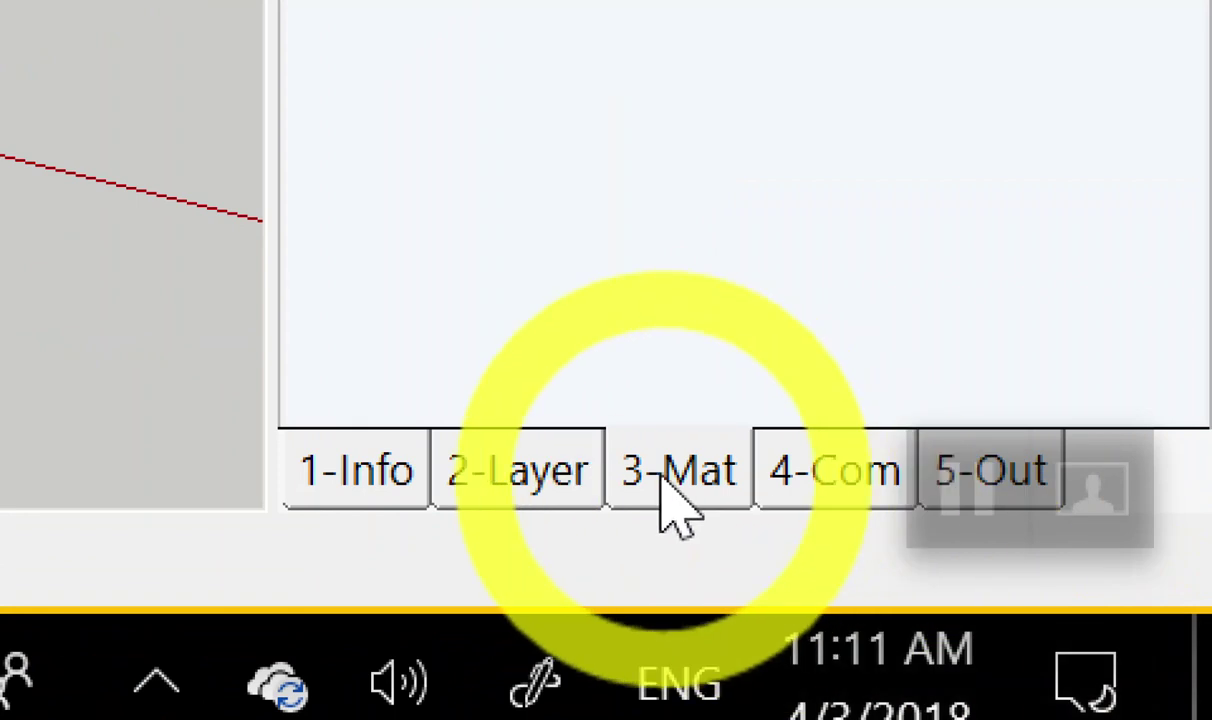
left_click(662, 498)
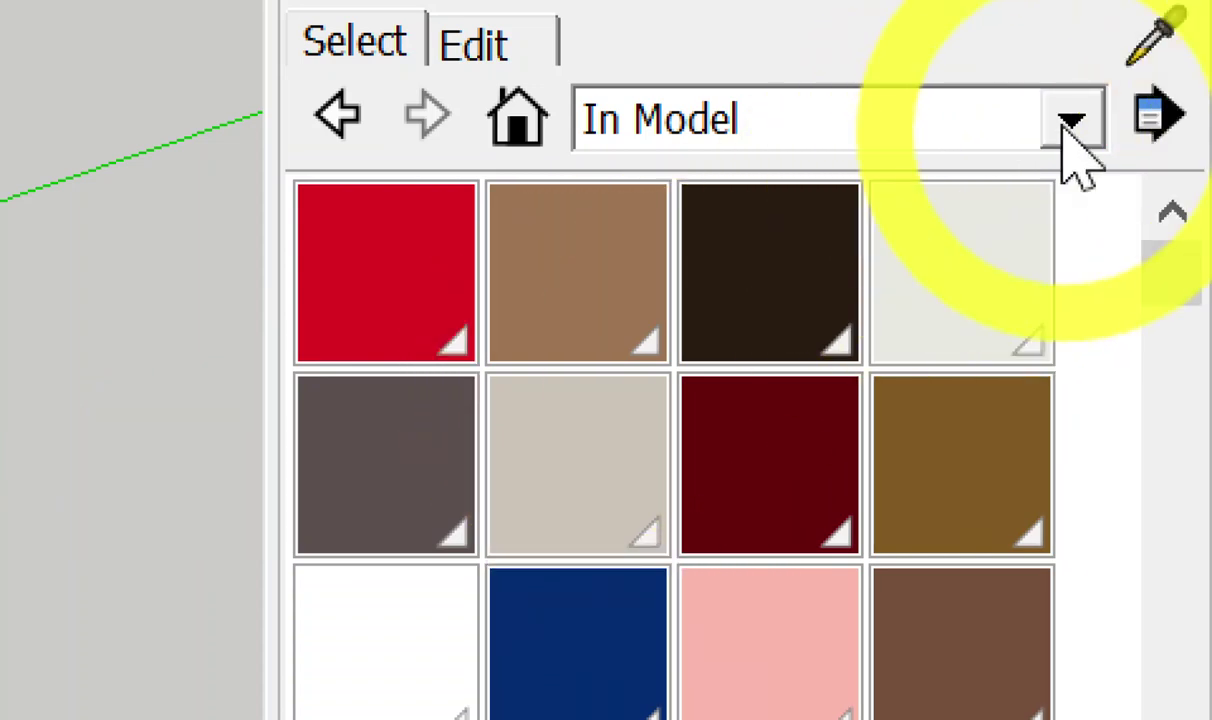
- Delete all materials from the model through the Materials details menu
left_click(1176, 122)
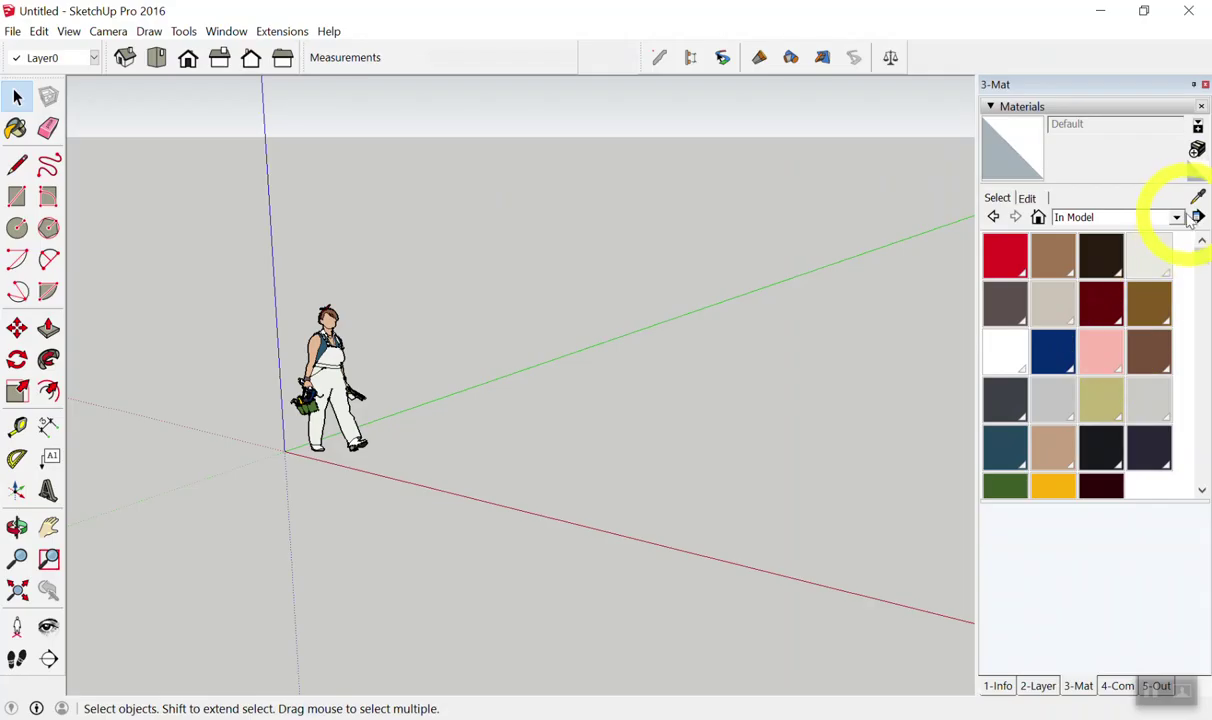
left_click(1197, 217)
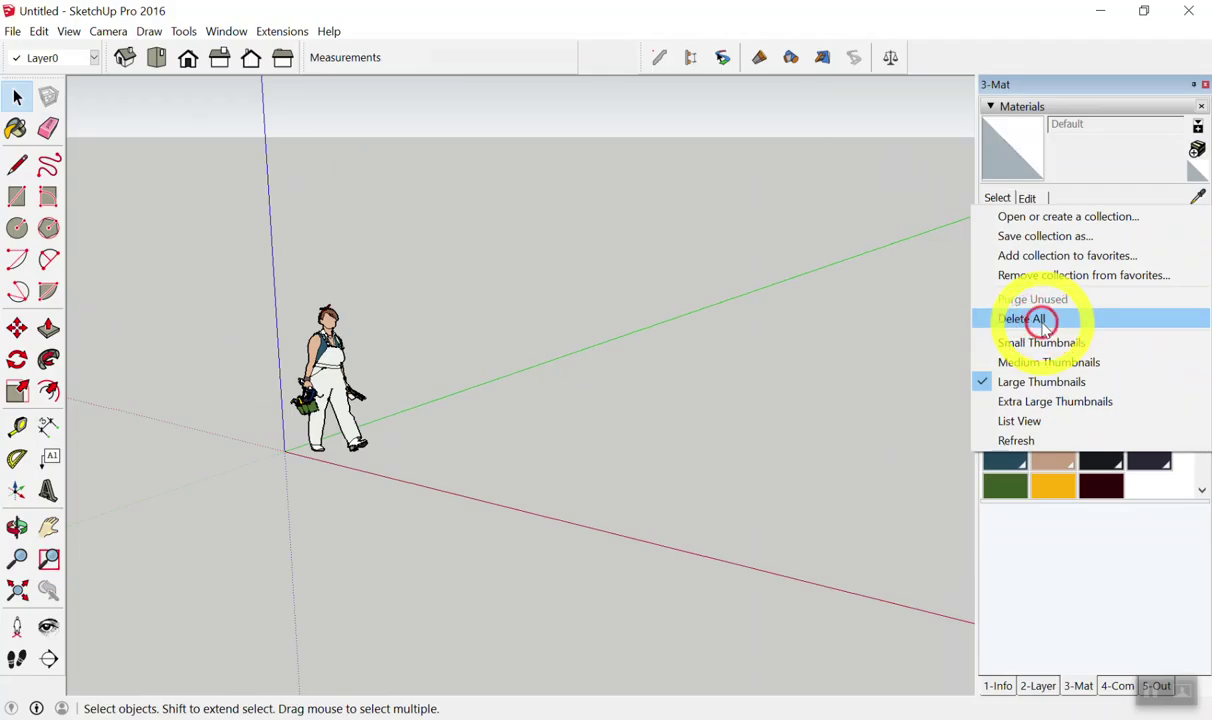
left_click(1040, 322)
scroll(386, 319, "up", 3)
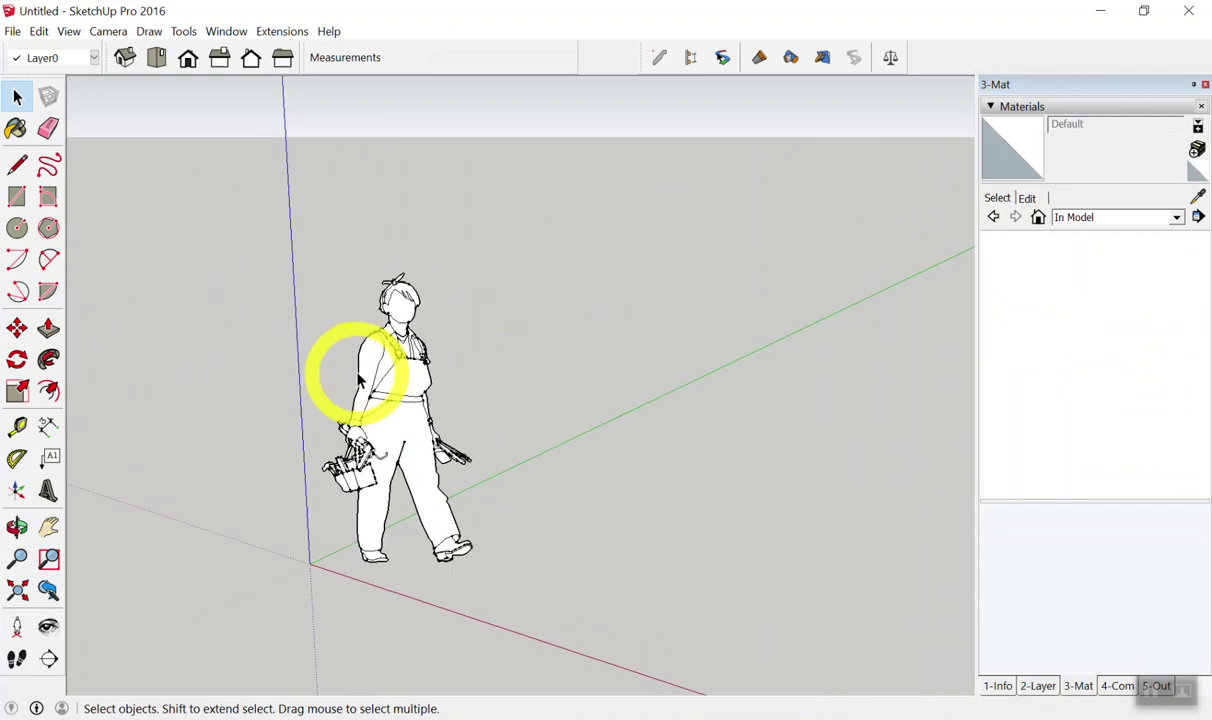
scroll(354, 370, "up", 3)
scroll(427, 298, "up", 3)
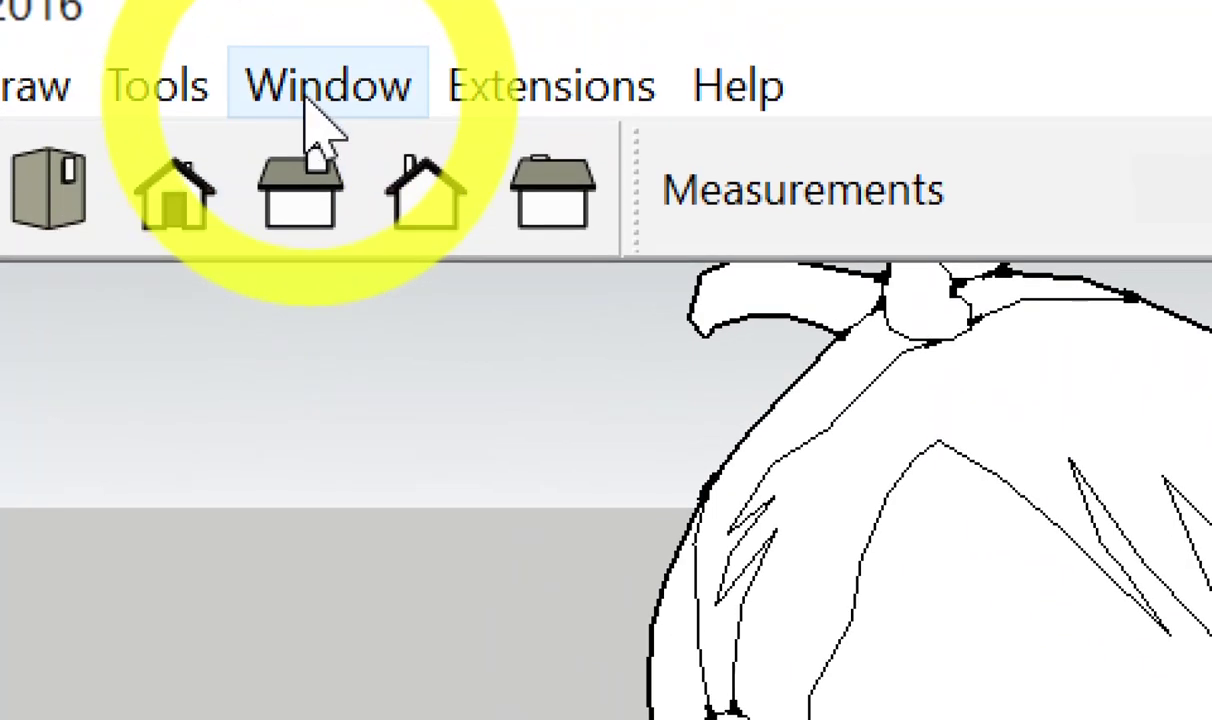
- Open Model Info at the Units page
left_click(306, 100)
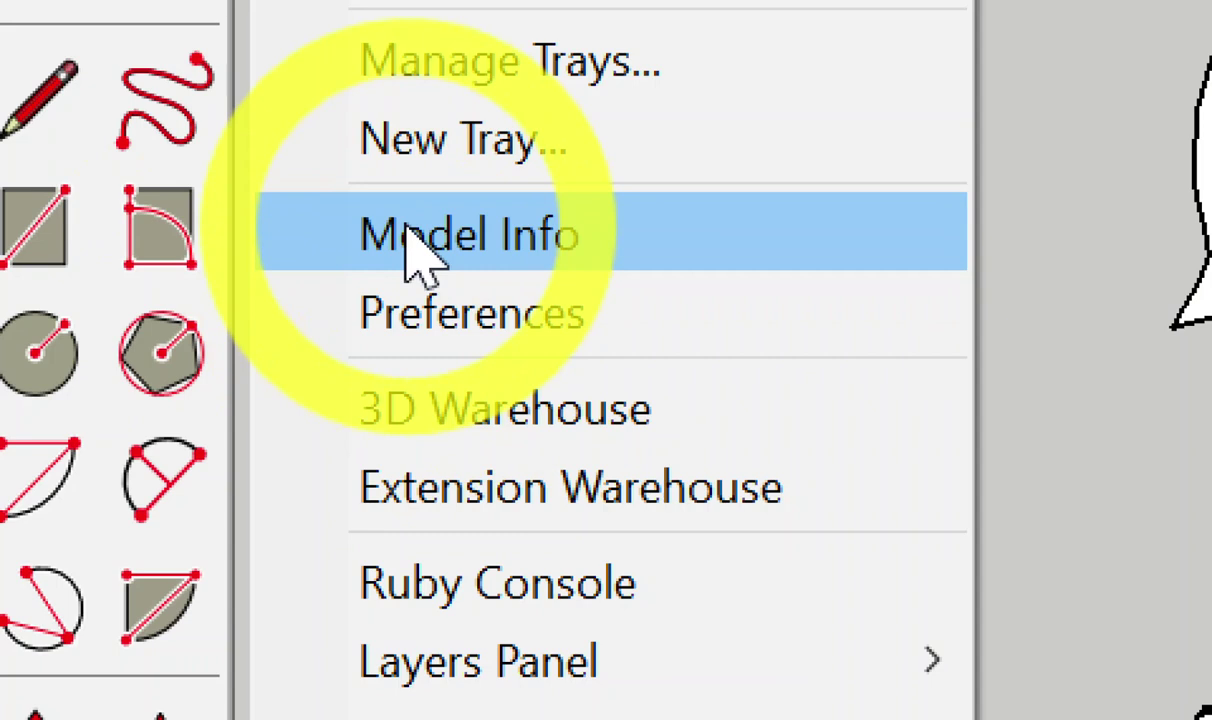
left_click(408, 238)
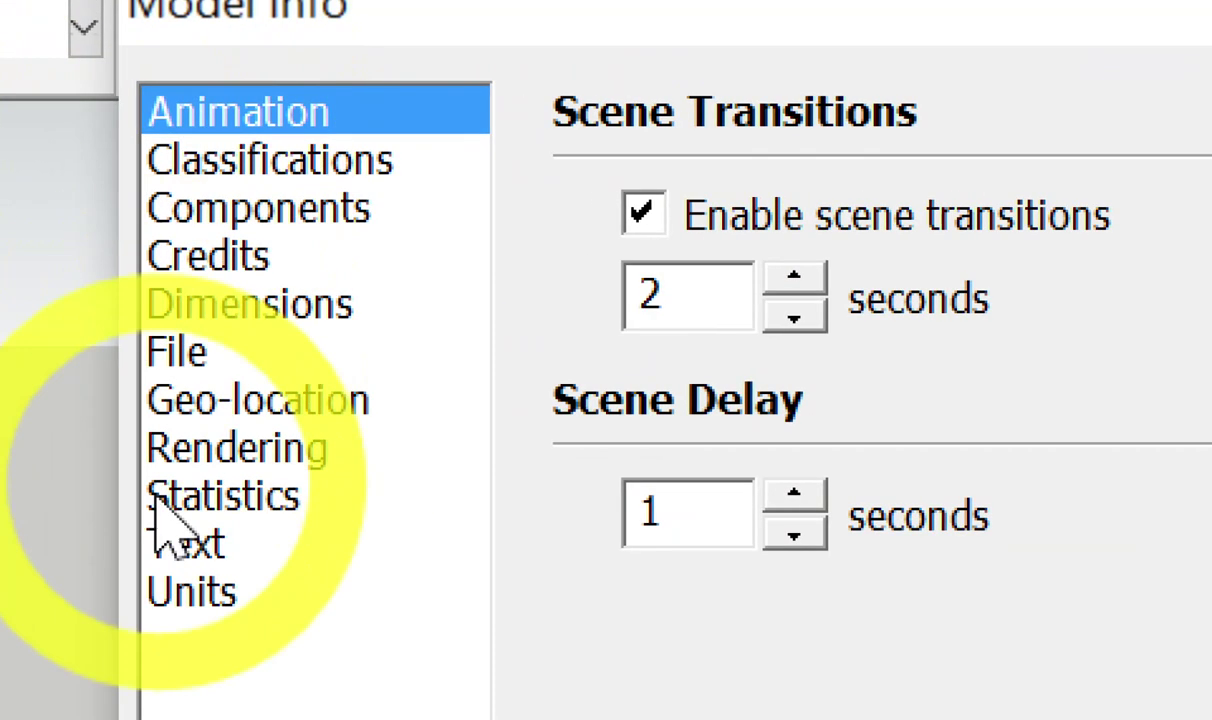
left_click(120, 198)
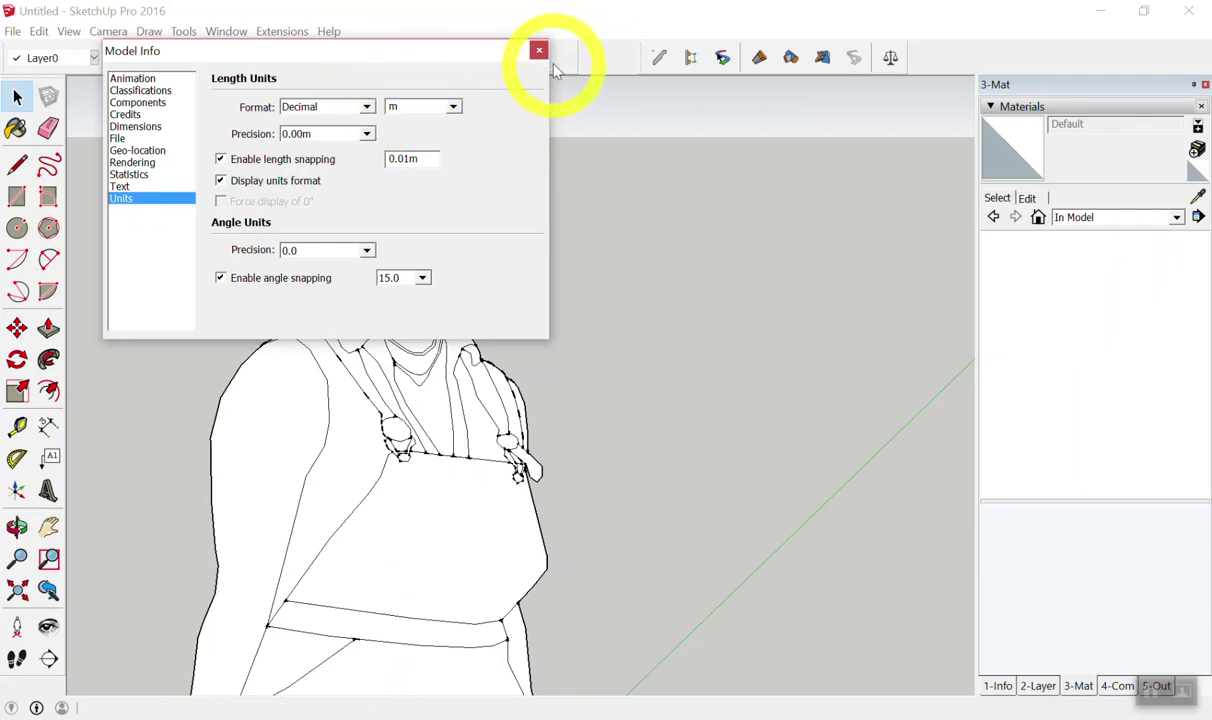
left_click(539, 50)
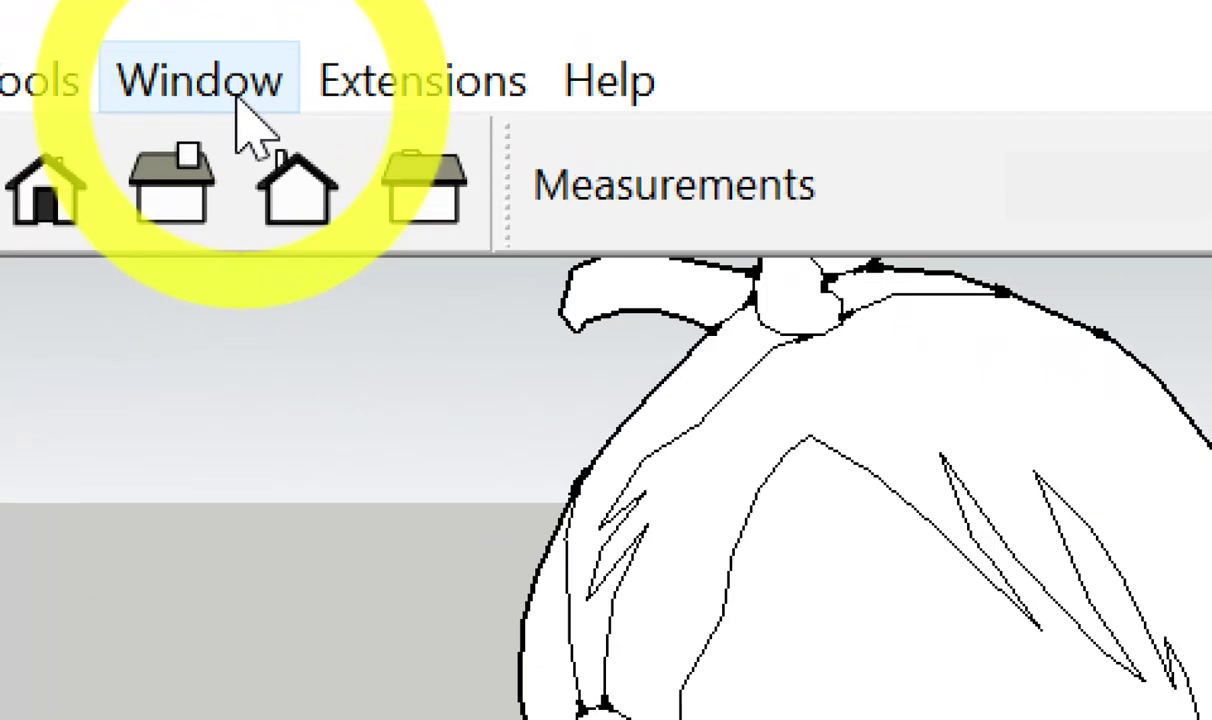
left_click(238, 100)
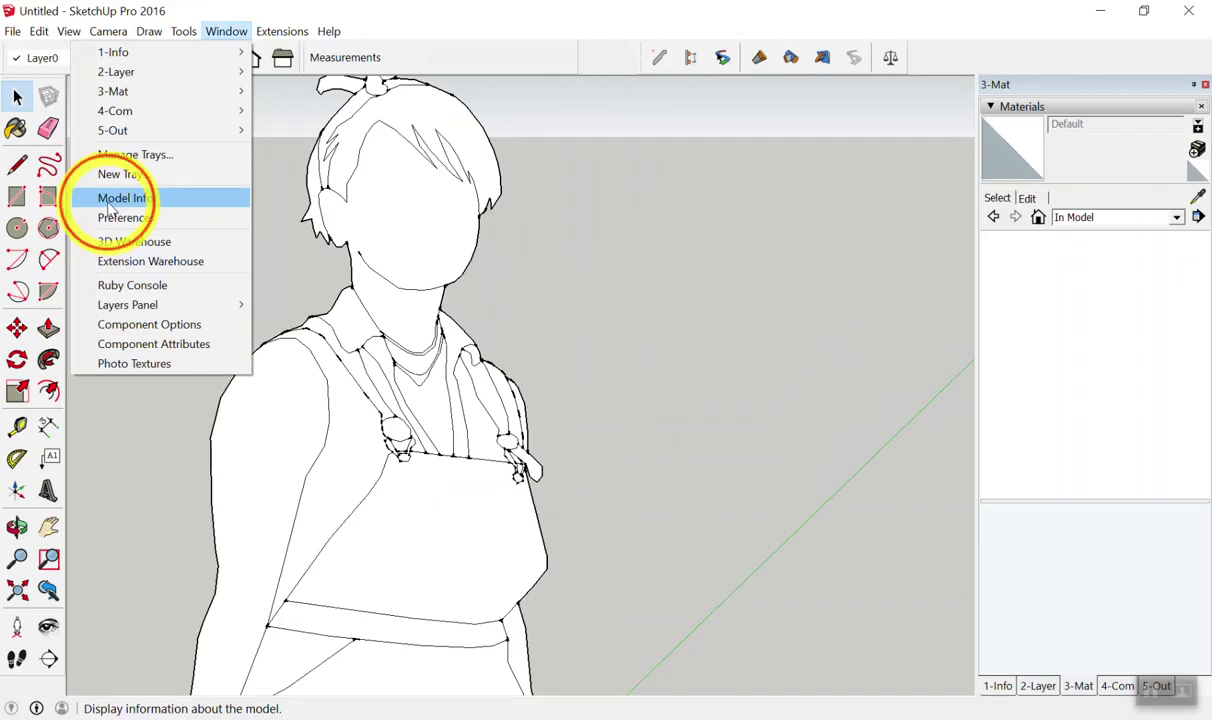
left_click(112, 201)
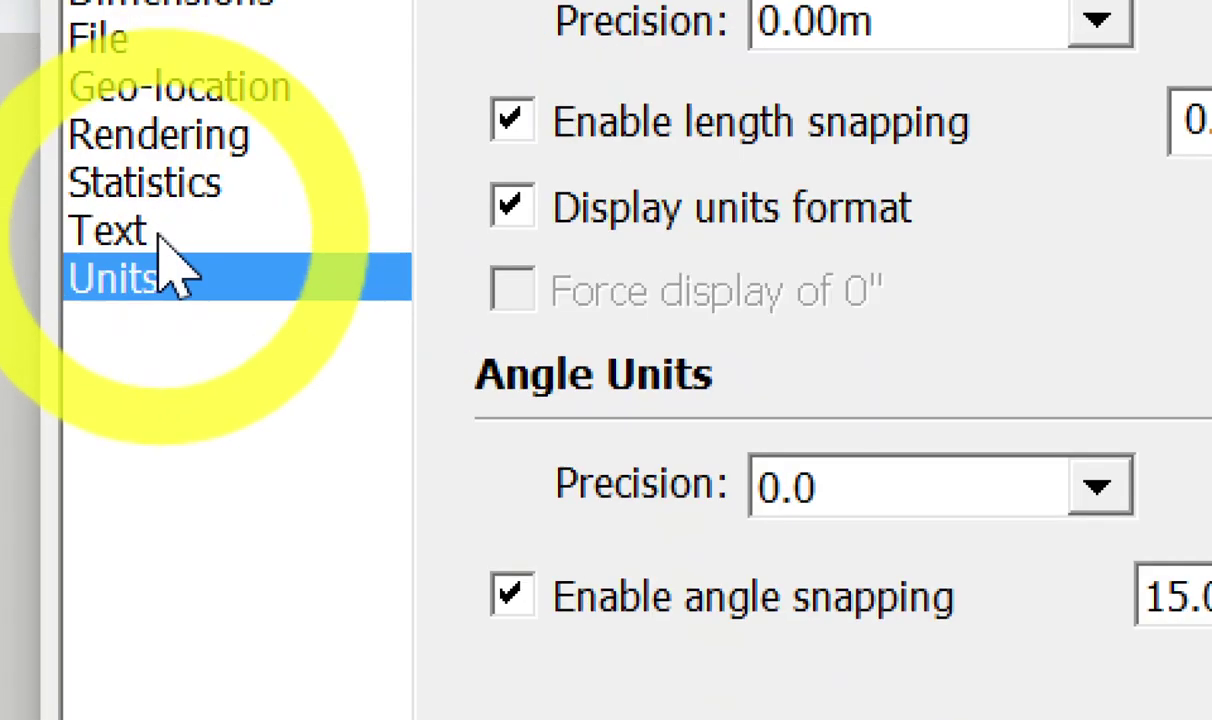
left_click(131, 196)
left_click(158, 274)
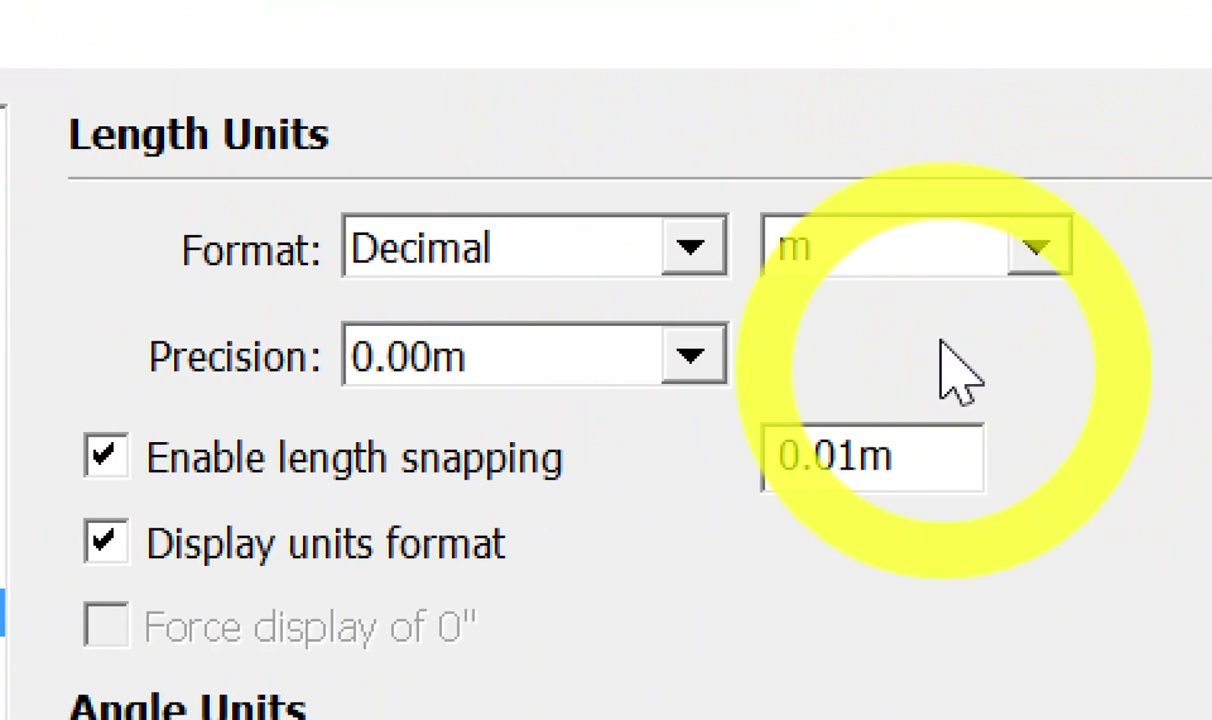
- Set the length format to Decimal in metres (m) with 0.0000 precision
left_click(534, 240)
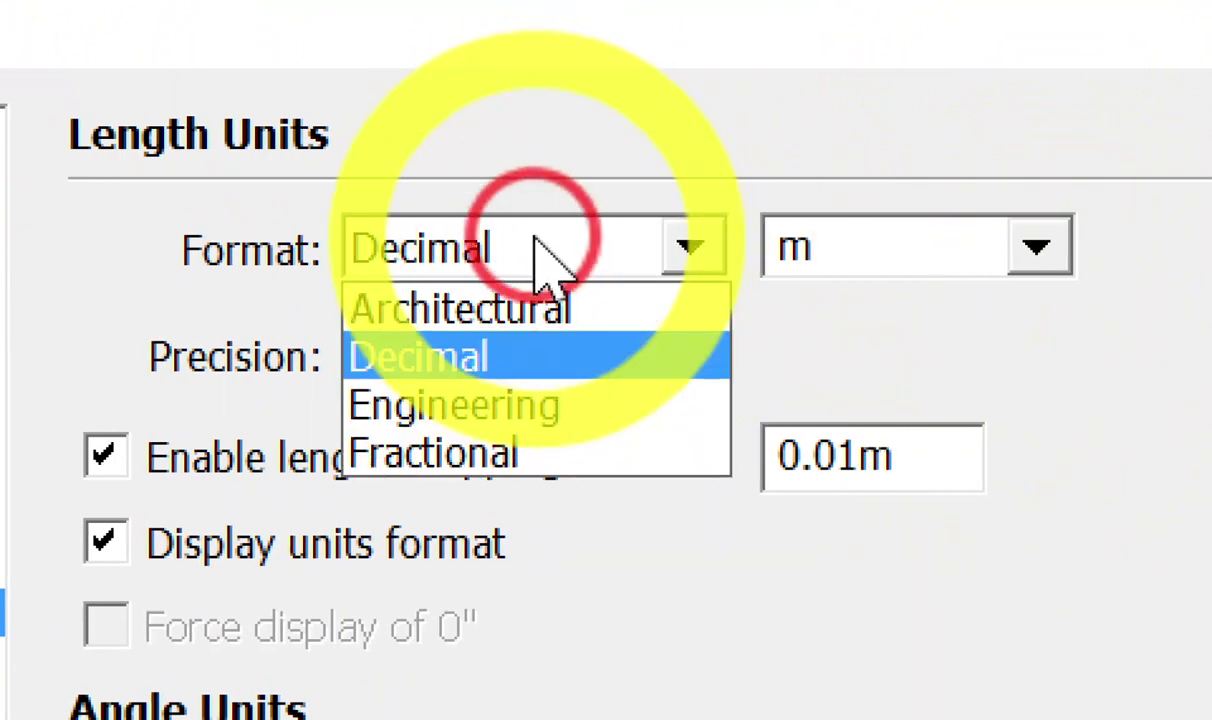
left_click(531, 254)
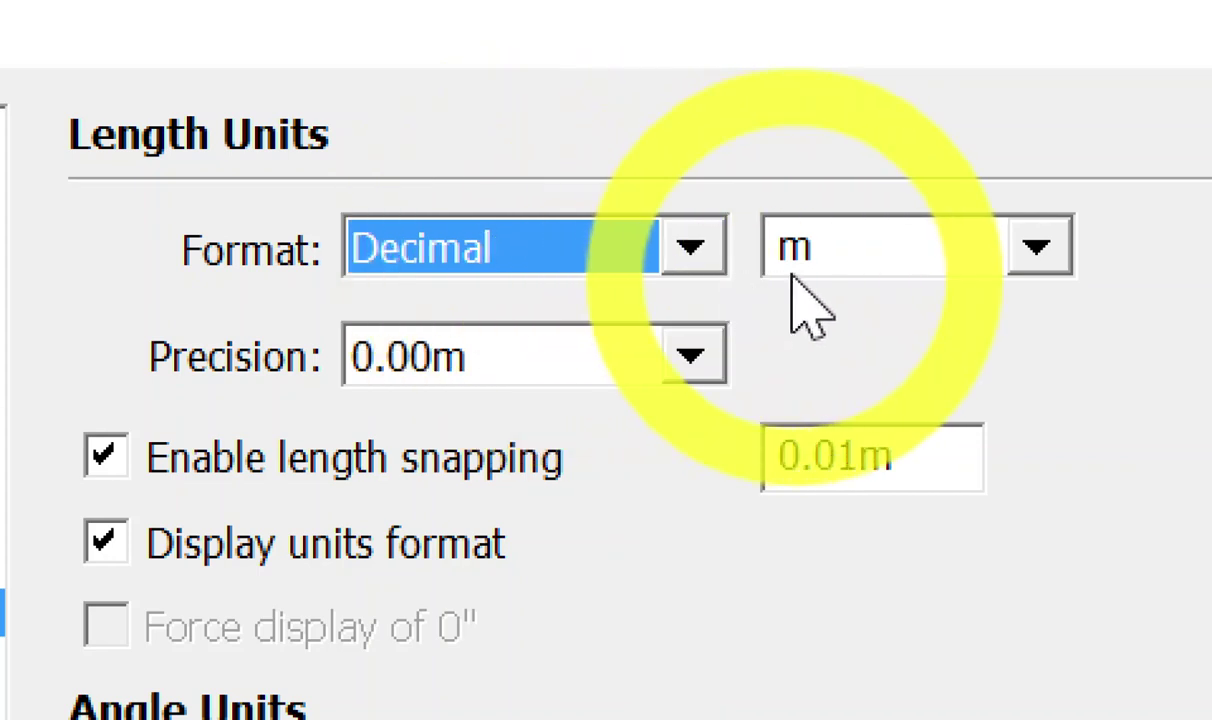
left_click(1057, 245)
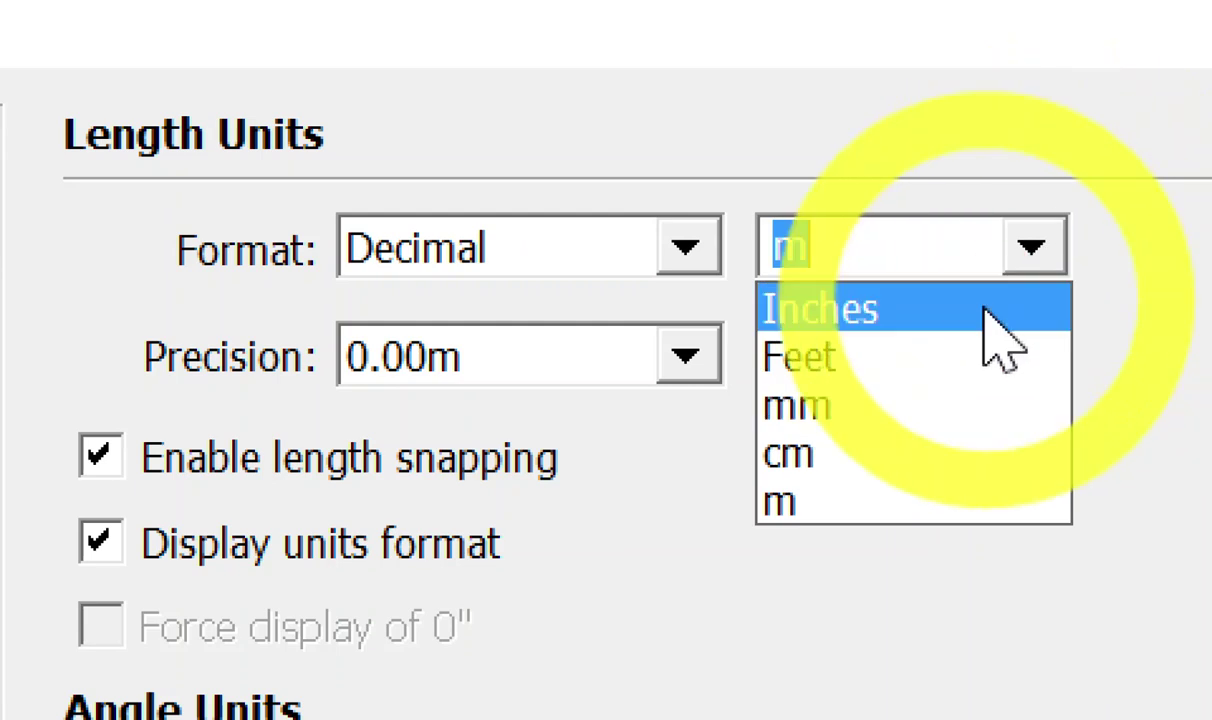
left_click(872, 405)
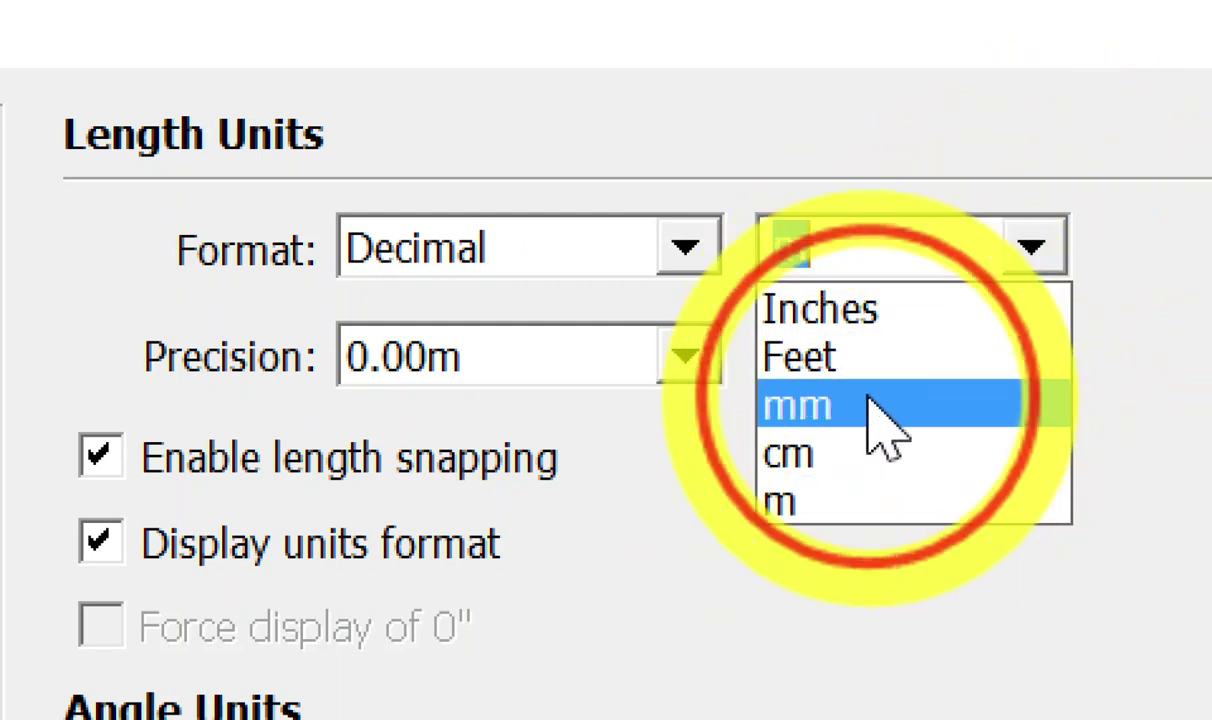
left_click(1033, 250)
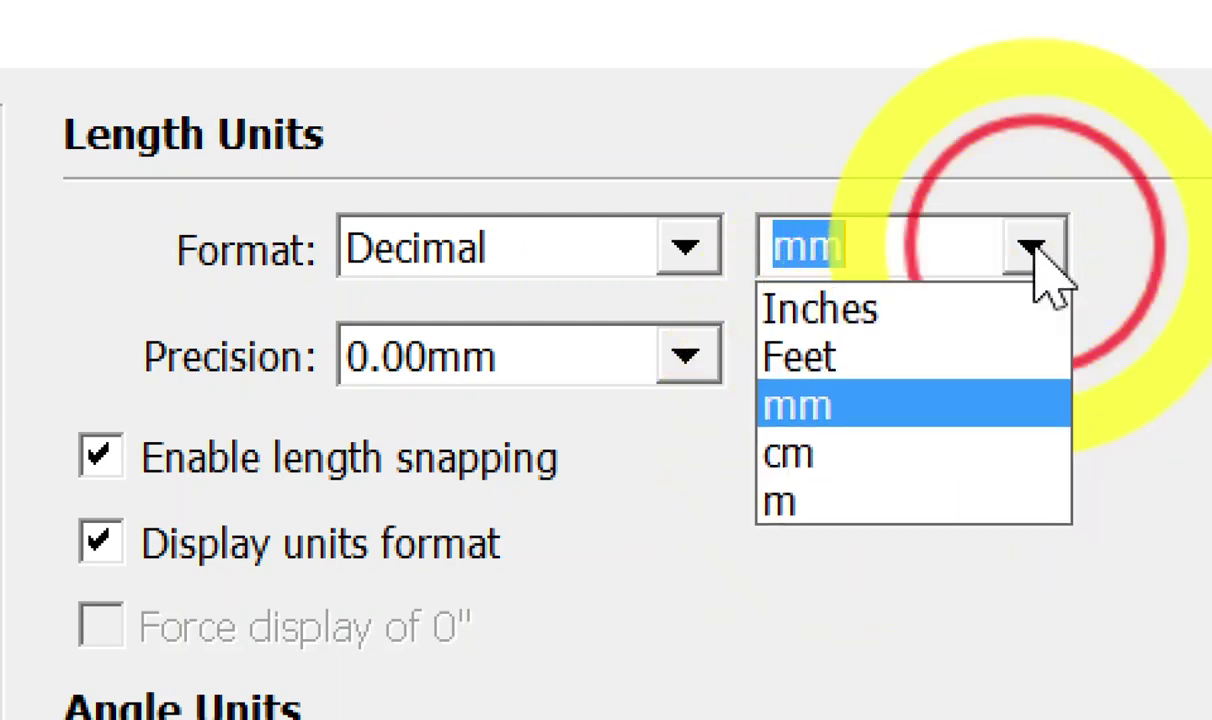
left_click(866, 502)
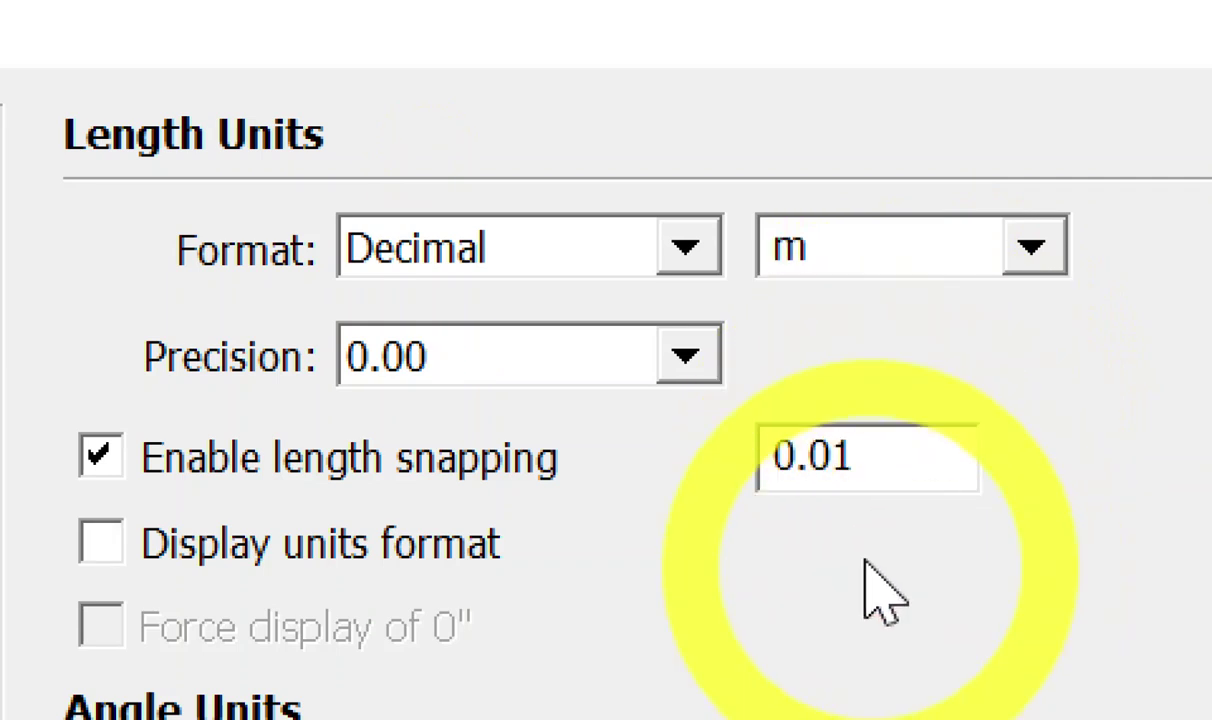
left_click(394, 362)
left_click(378, 610)
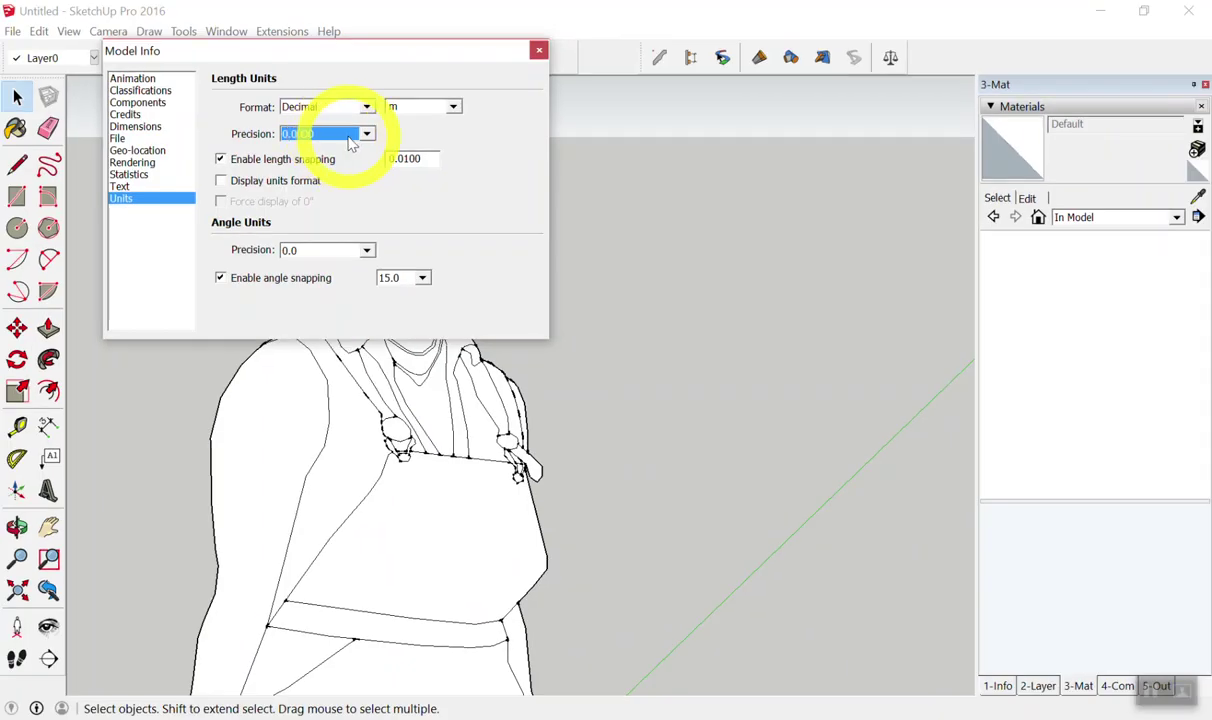
- Leave Display units format unchecked so lengths show no unit suffix
left_click(600, 145)
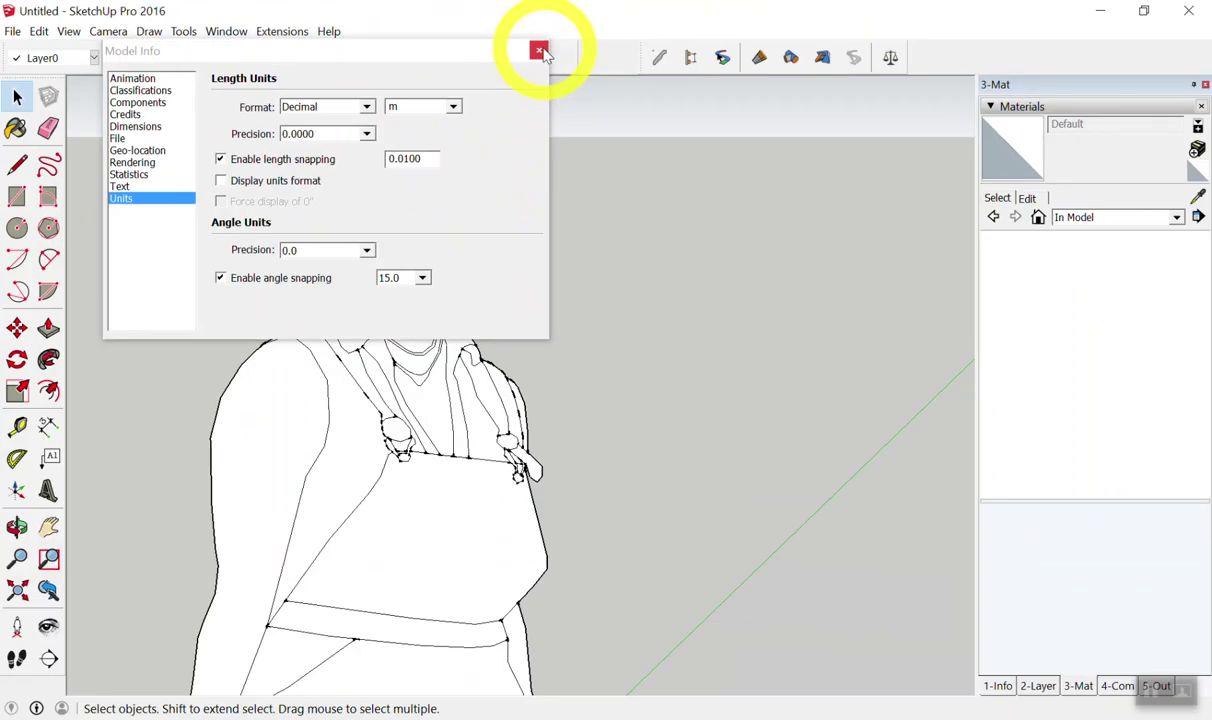
left_click(509, 180)
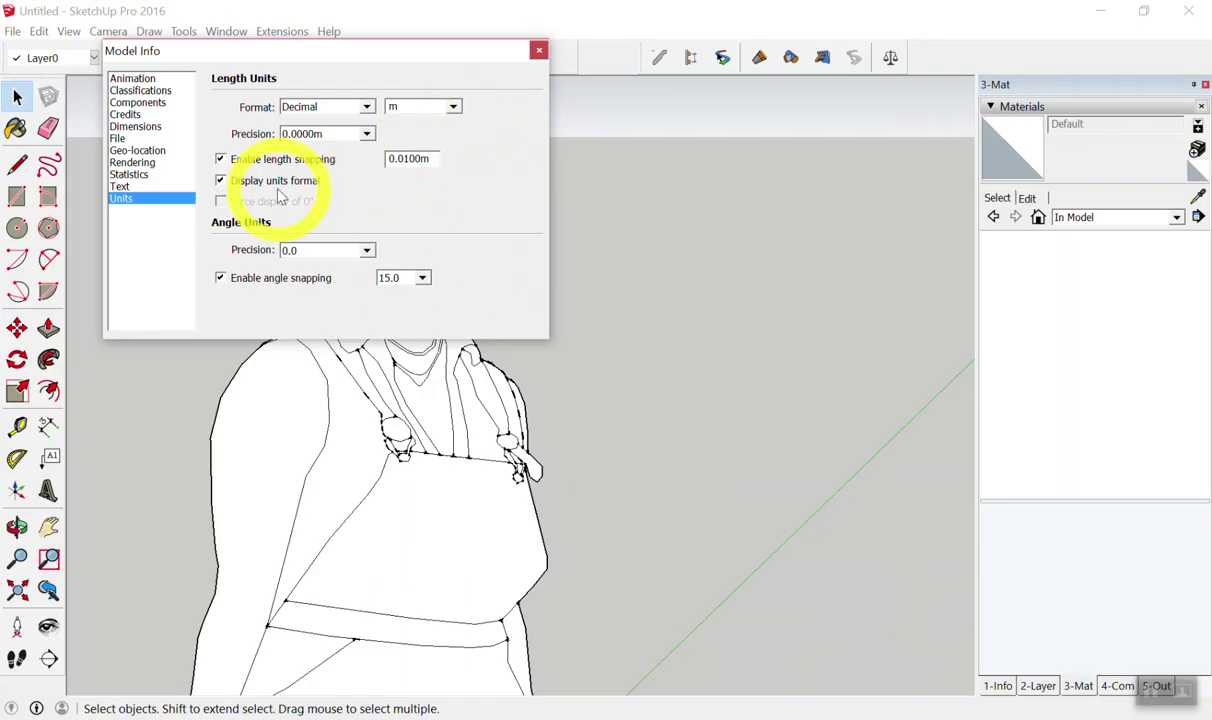
left_click(221, 180)
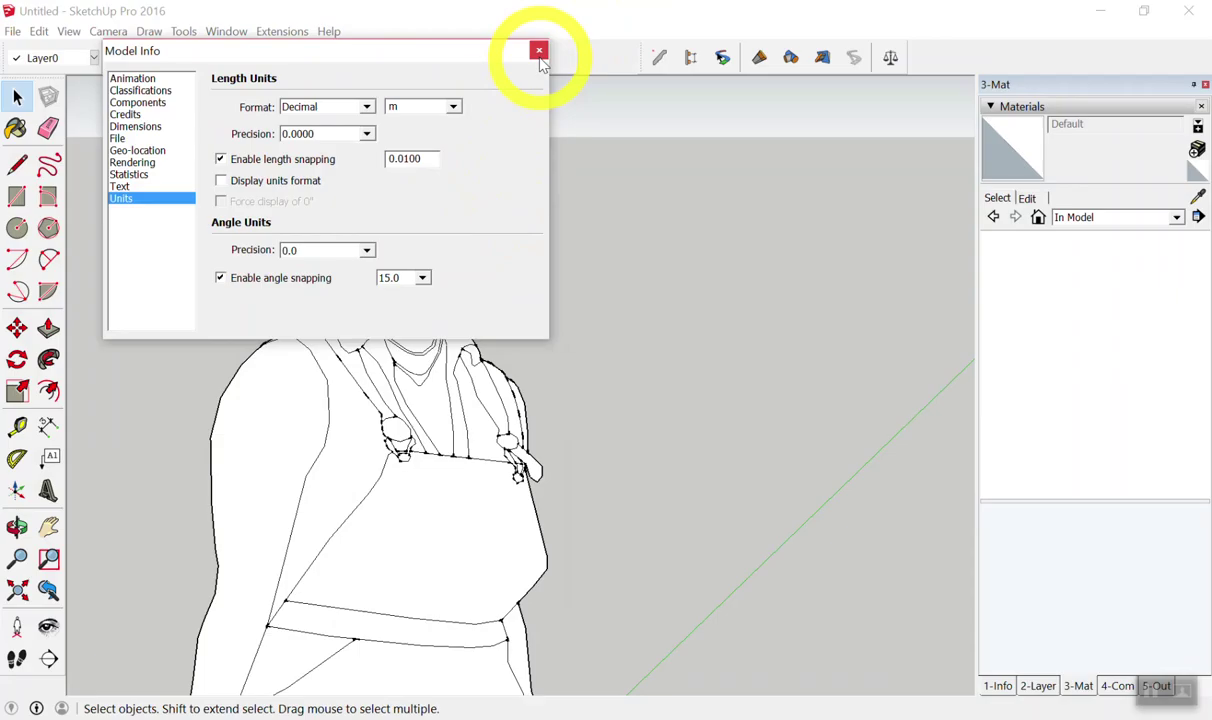
- Close Model Info and orbit the view around the scale figure
left_click(539, 58)
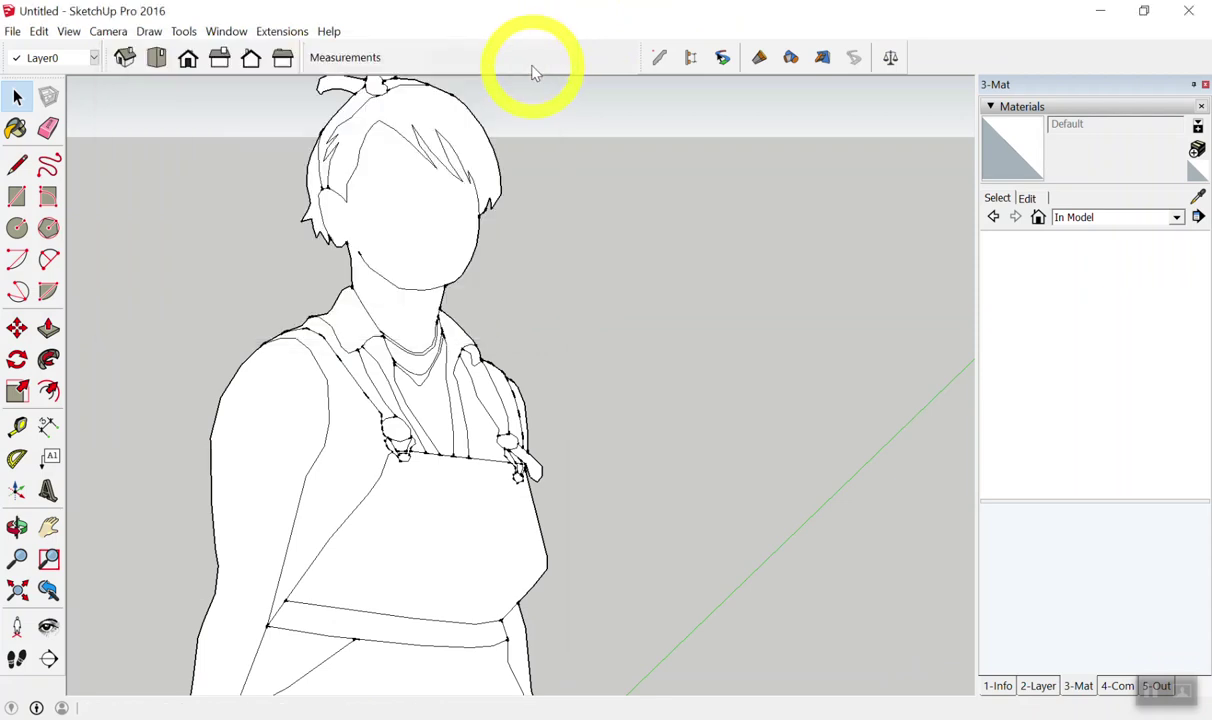
scroll(533, 72, "down", 3)
scroll(641, 190, "down", 3)
scroll(514, 265, "down", 2)
mouse_move(622, 306)
middle_mouse_down()
mouse_move(198, 408)
mouse_move(728, 435)
middle_mouse_up()
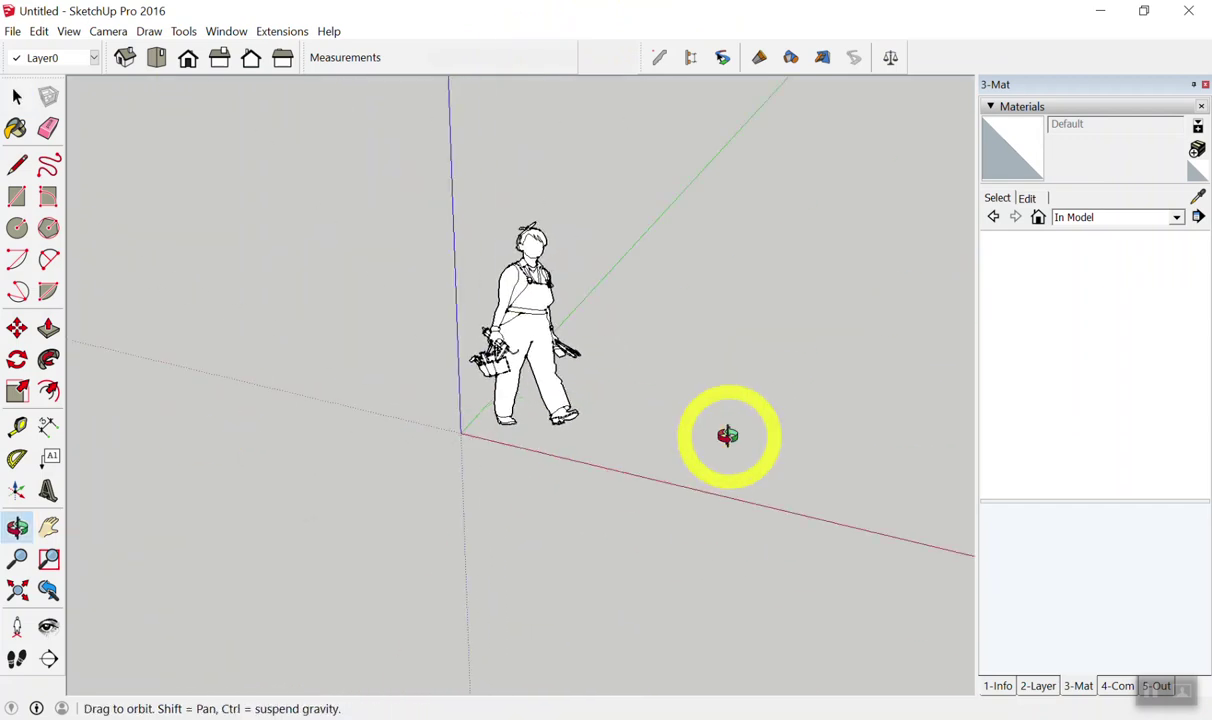
scroll(745, 360, "up", 2)
scroll(640, 220, "up", 2)
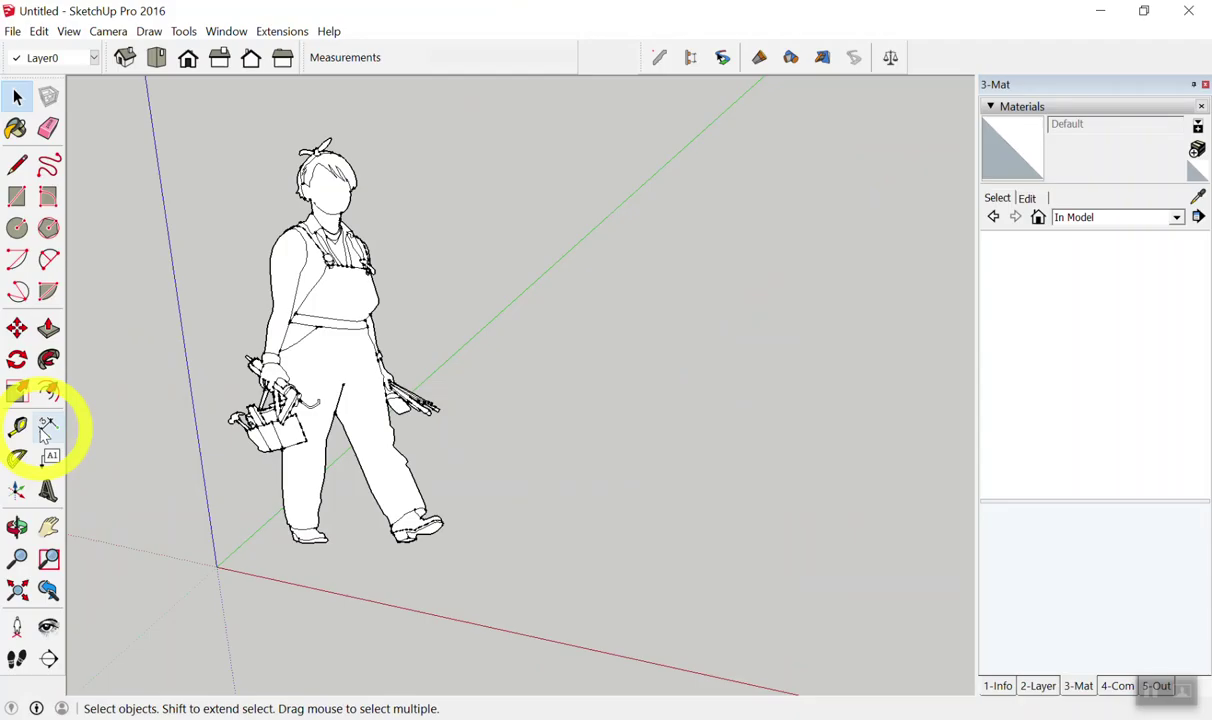
- Draw a test dimension, then return to the Select tool with Space
left_click(47, 428)
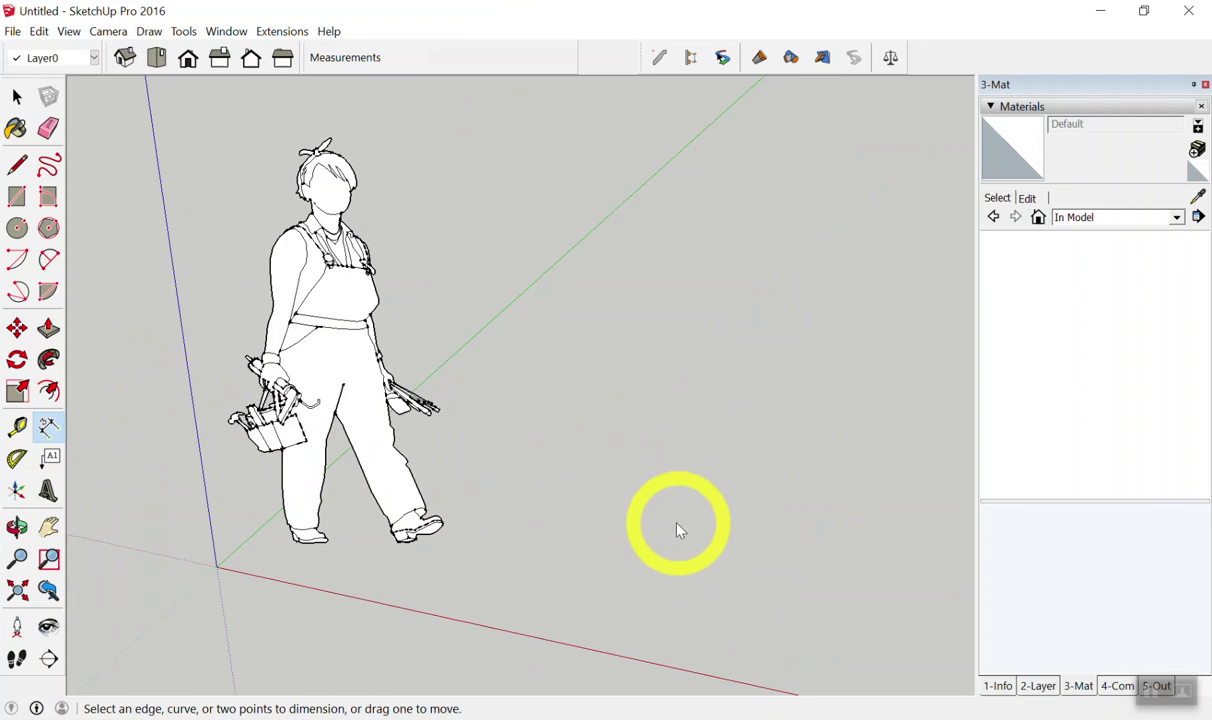
left_click_drag(590, 587, 697, 548)
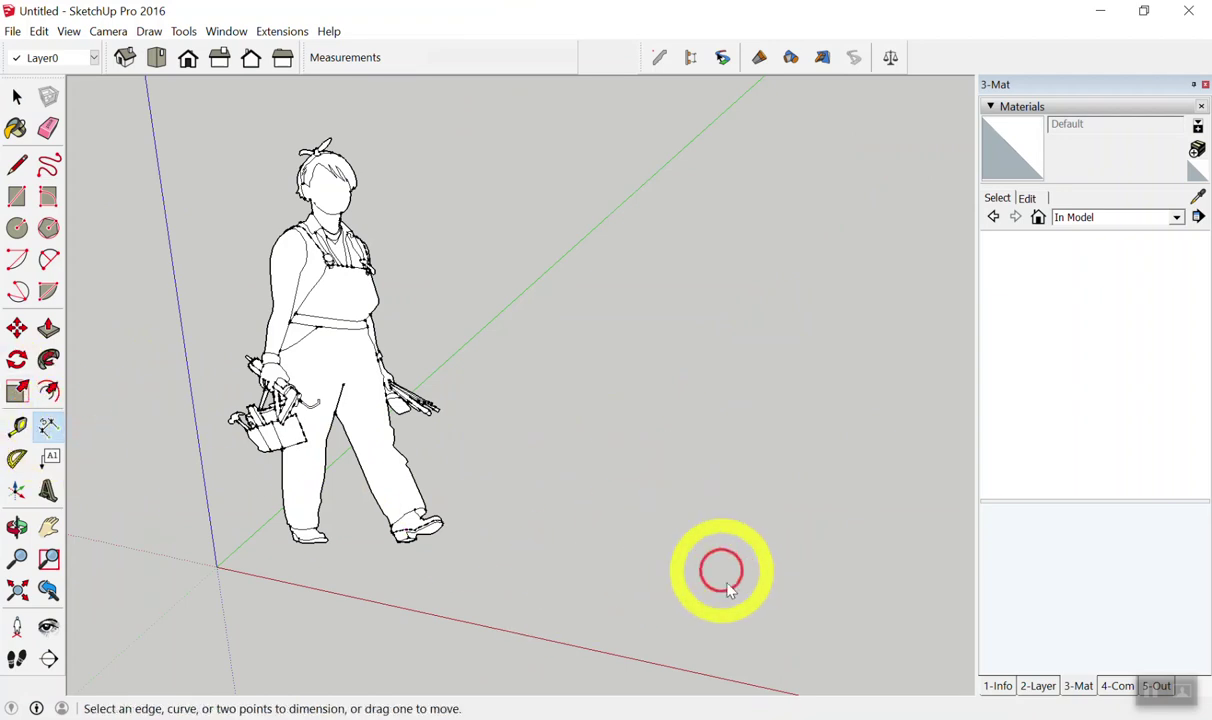
key("space")
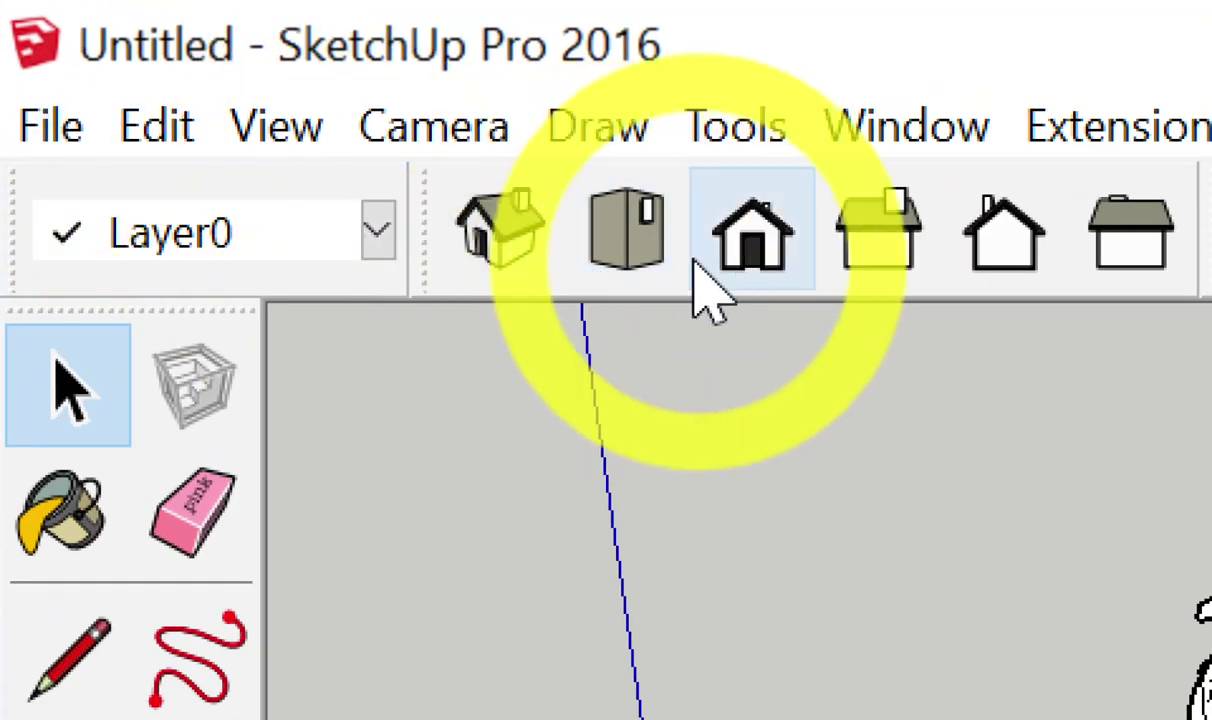
- Switch between Top and Iso views a few times, then bring up Save As Template
left_click(612, 230)
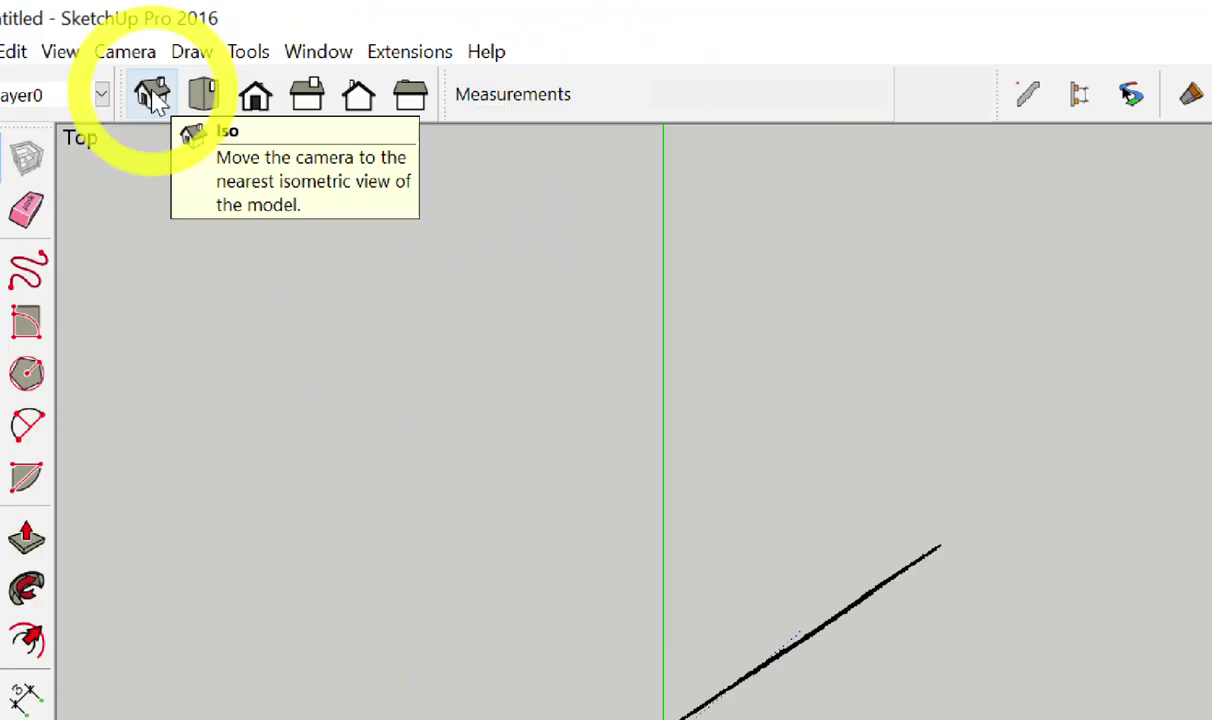
left_click(503, 222)
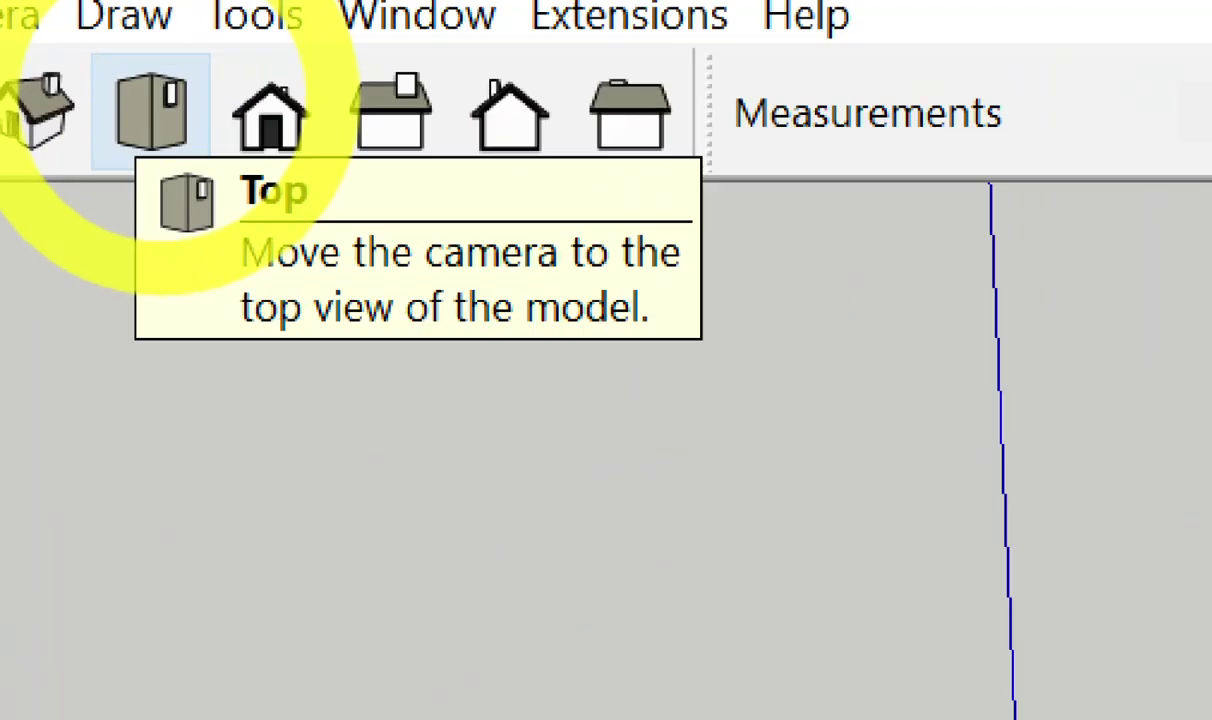
left_click(157, 58)
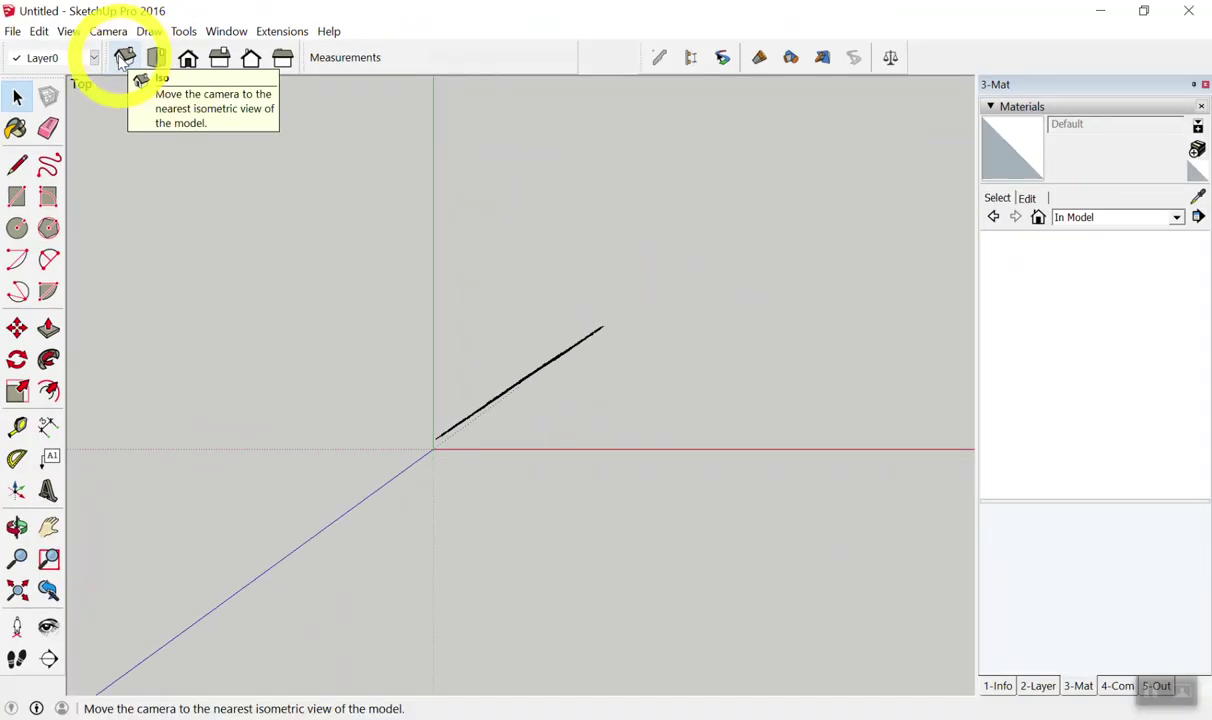
left_click(167, 100)
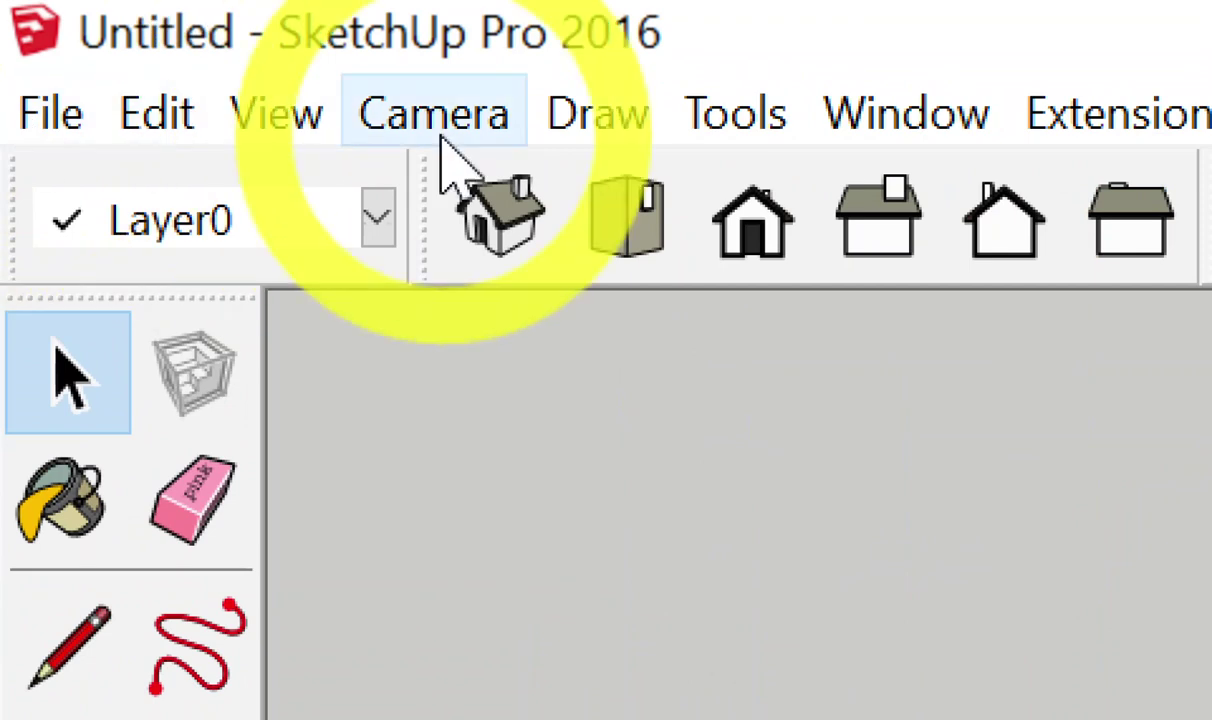
left_click(618, 232)
left_click(533, 220)
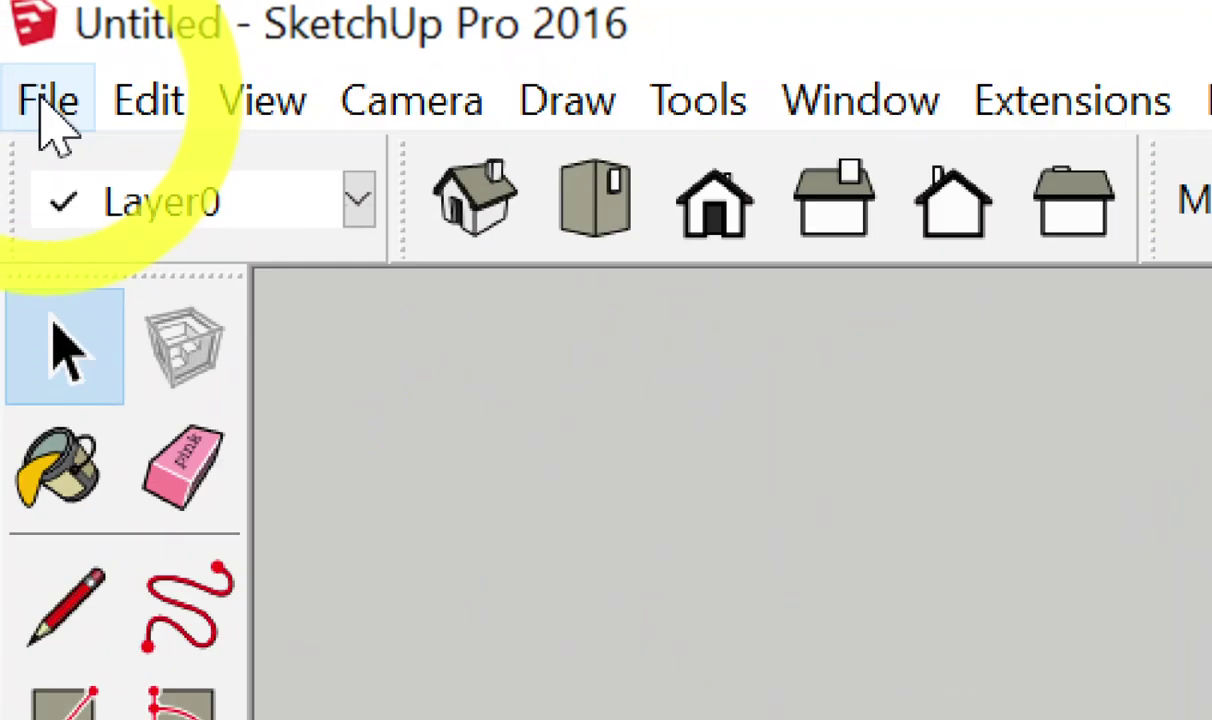
left_click(45, 112)
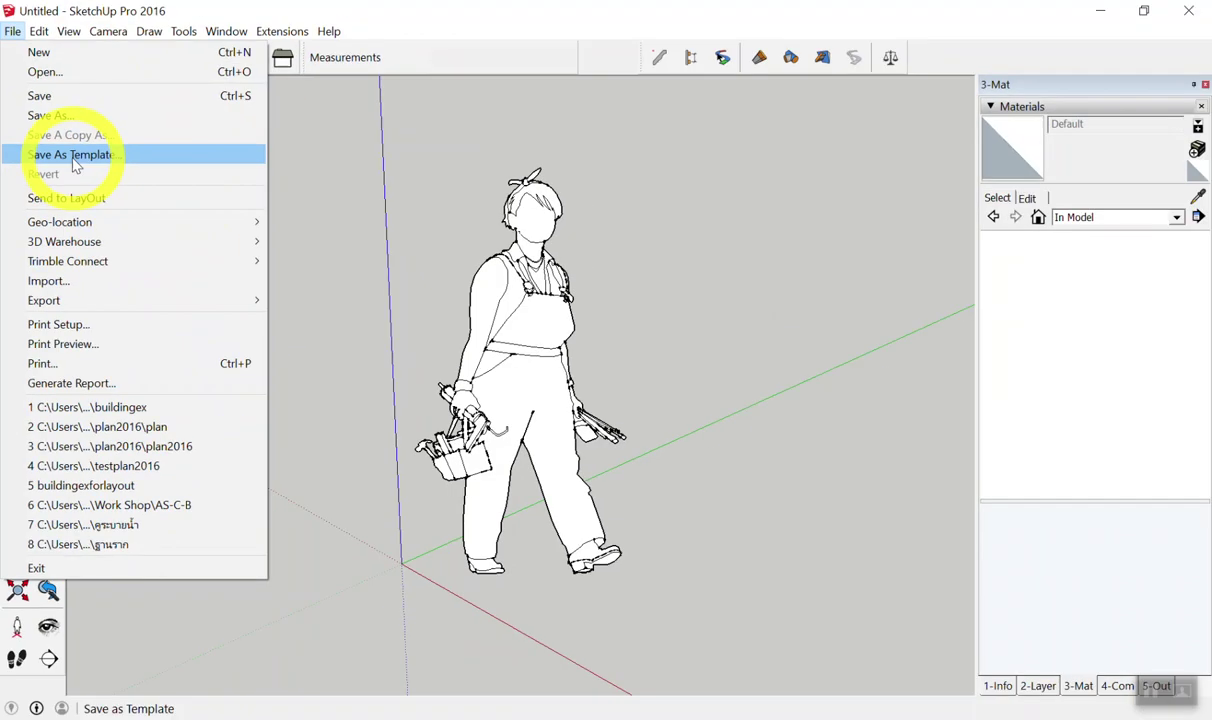
- Save the template as yt-pattaya (yt-pattaya.skp), marked as the default template
left_click(300, 410)
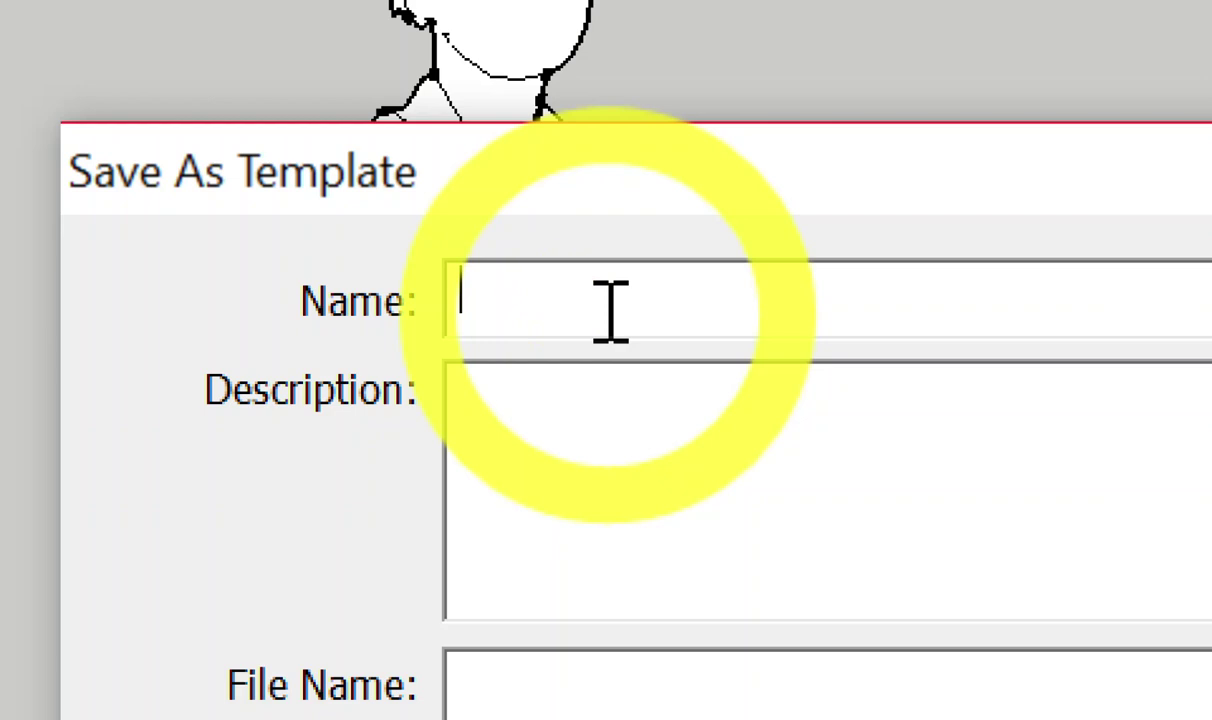
type("yt")
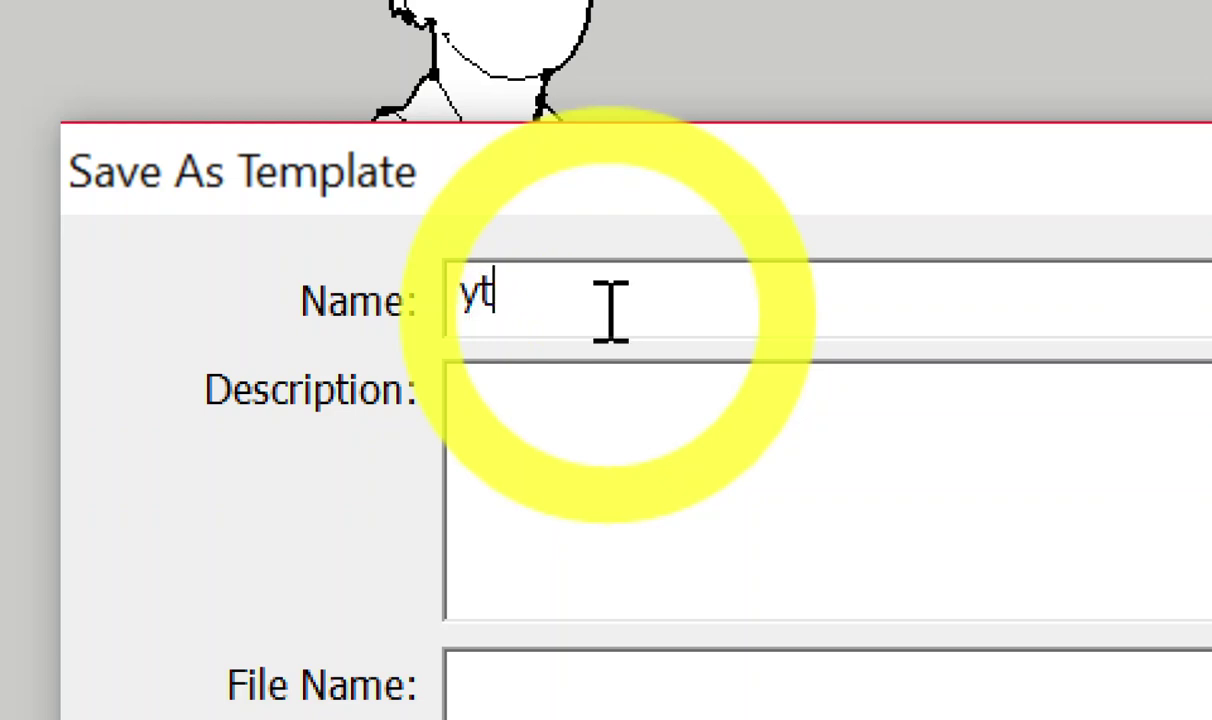
type("-pa")
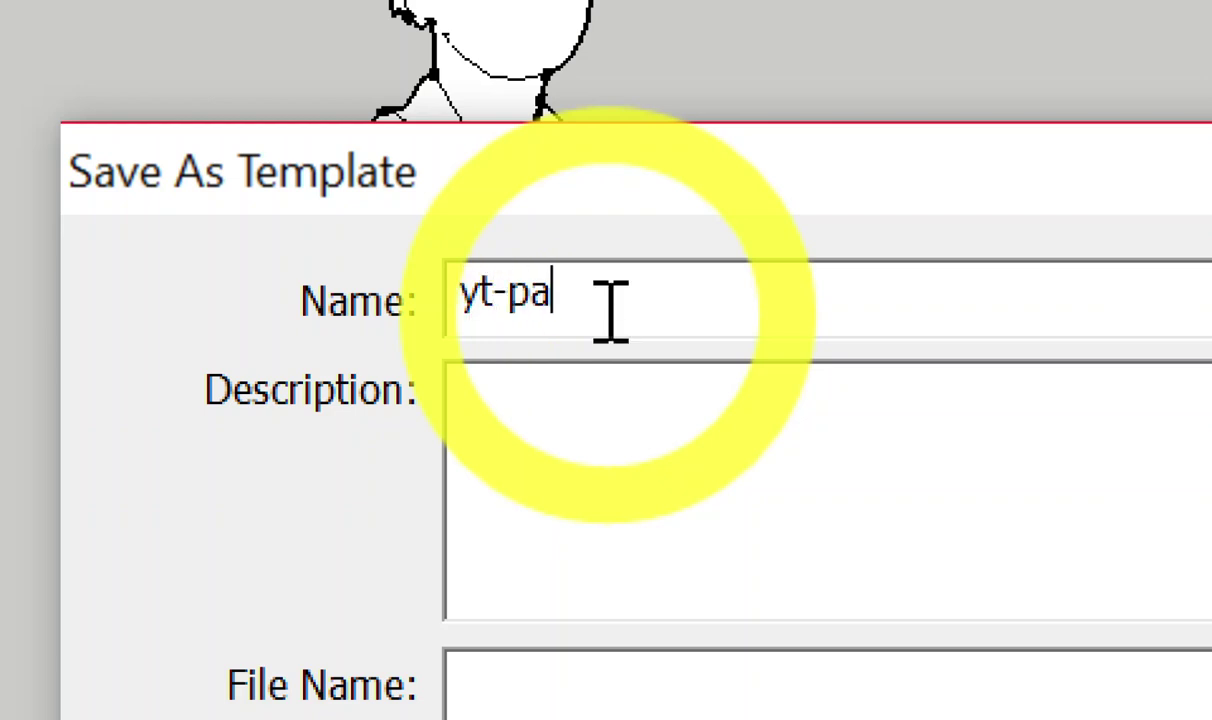
type("tta")
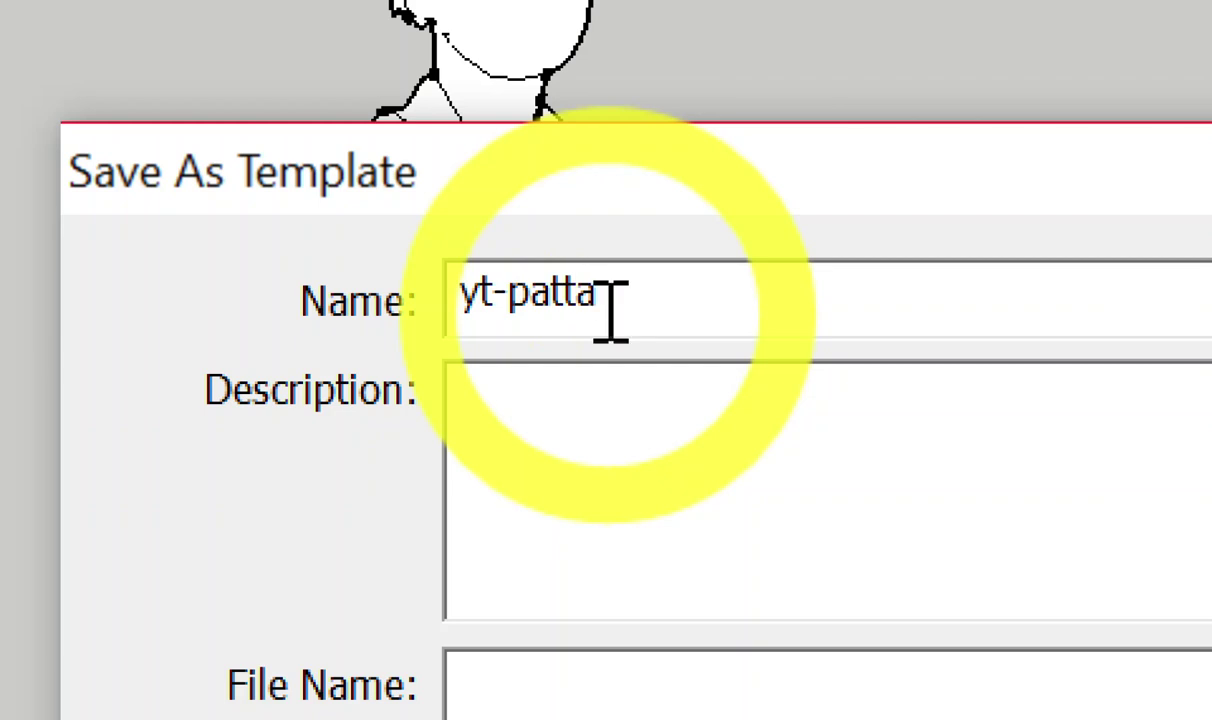
type("ya")
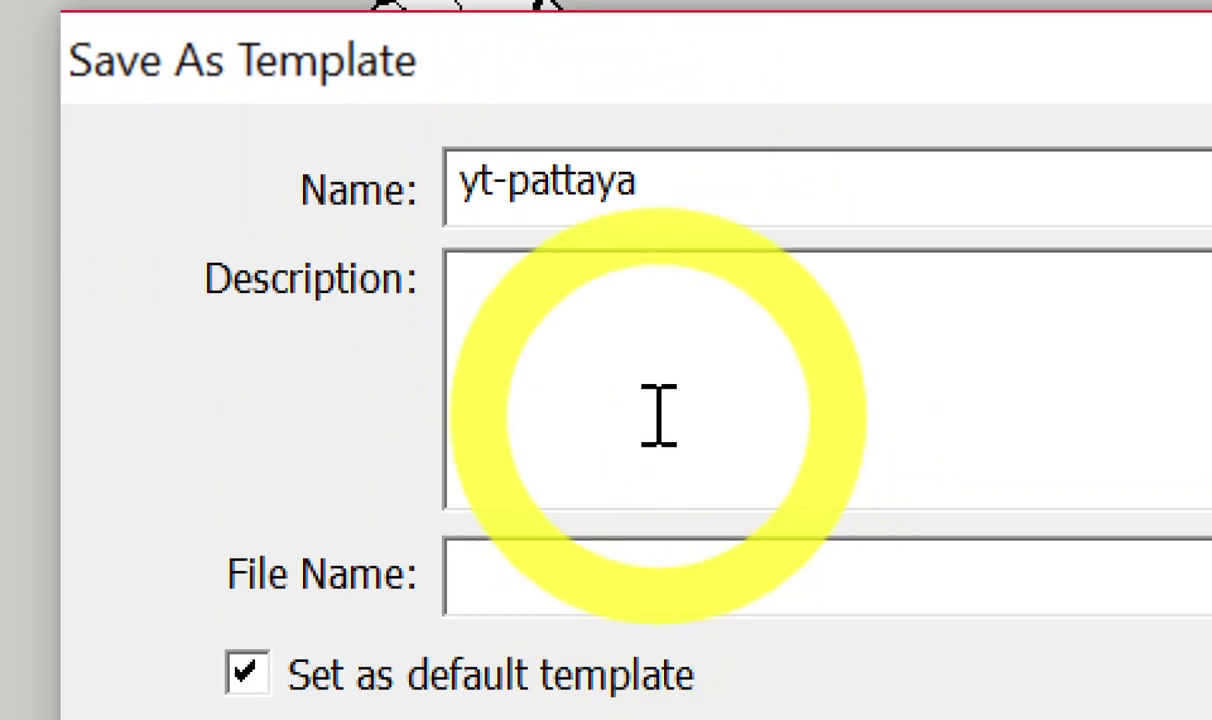
left_click(659, 415)
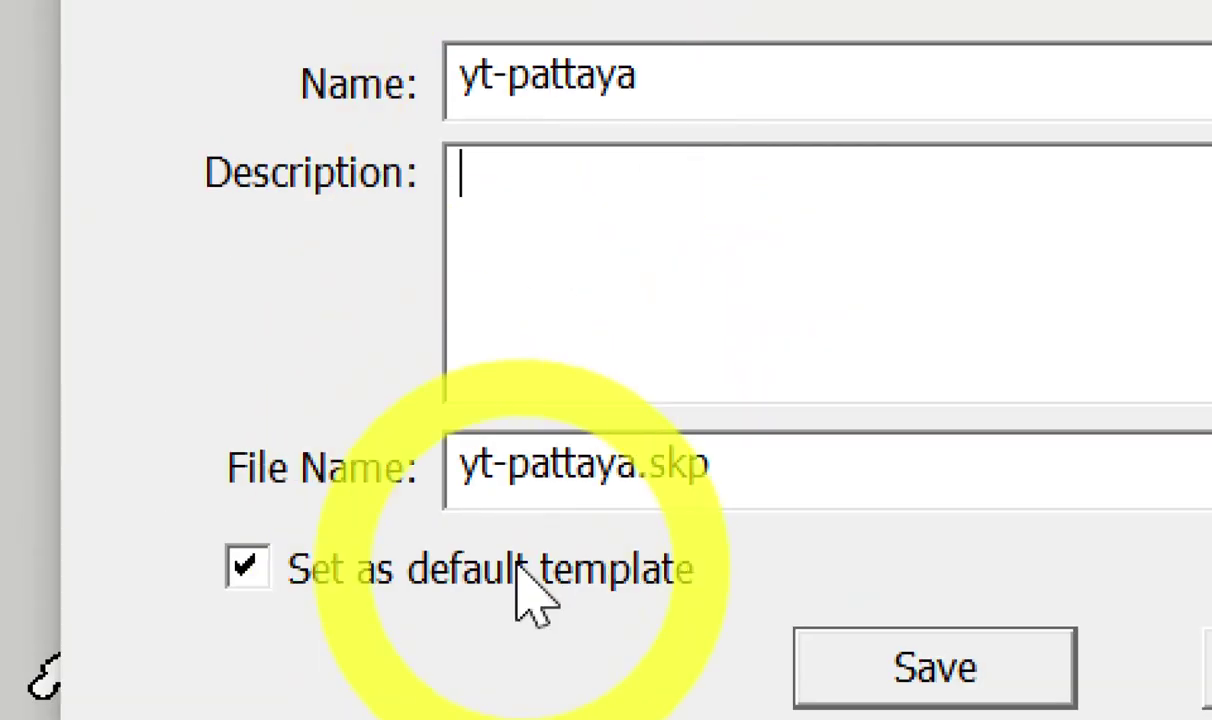
left_click(598, 490)
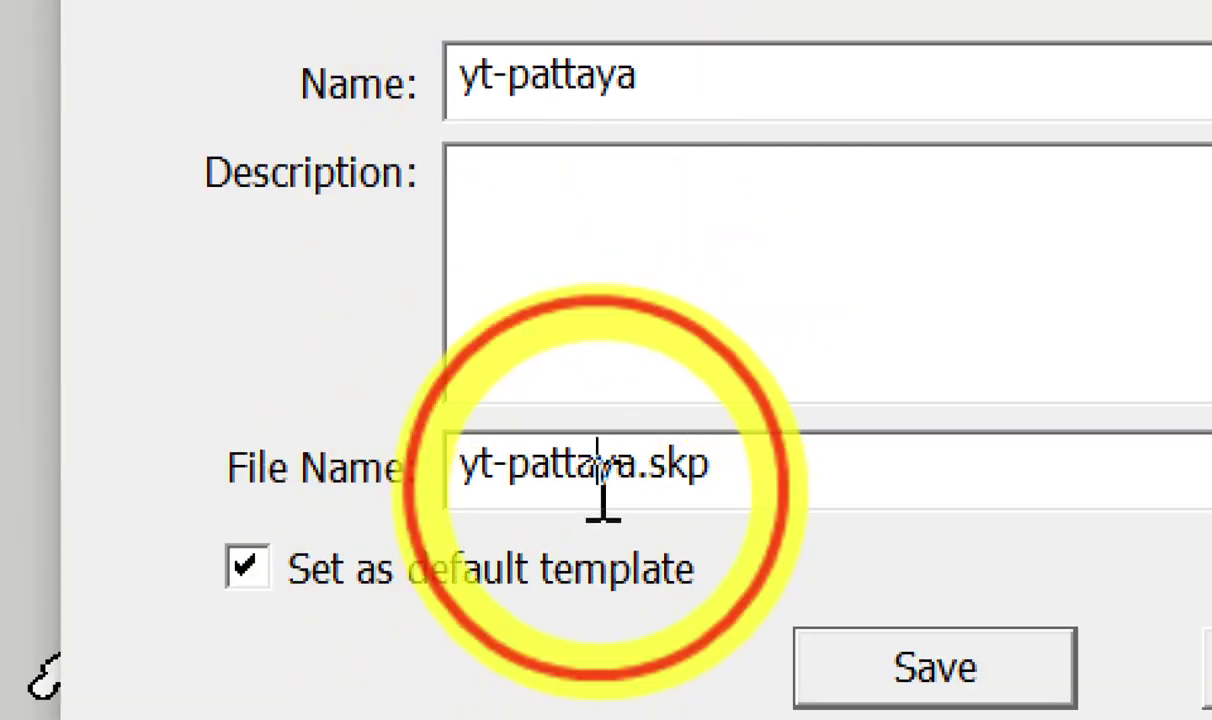
left_click(736, 487)
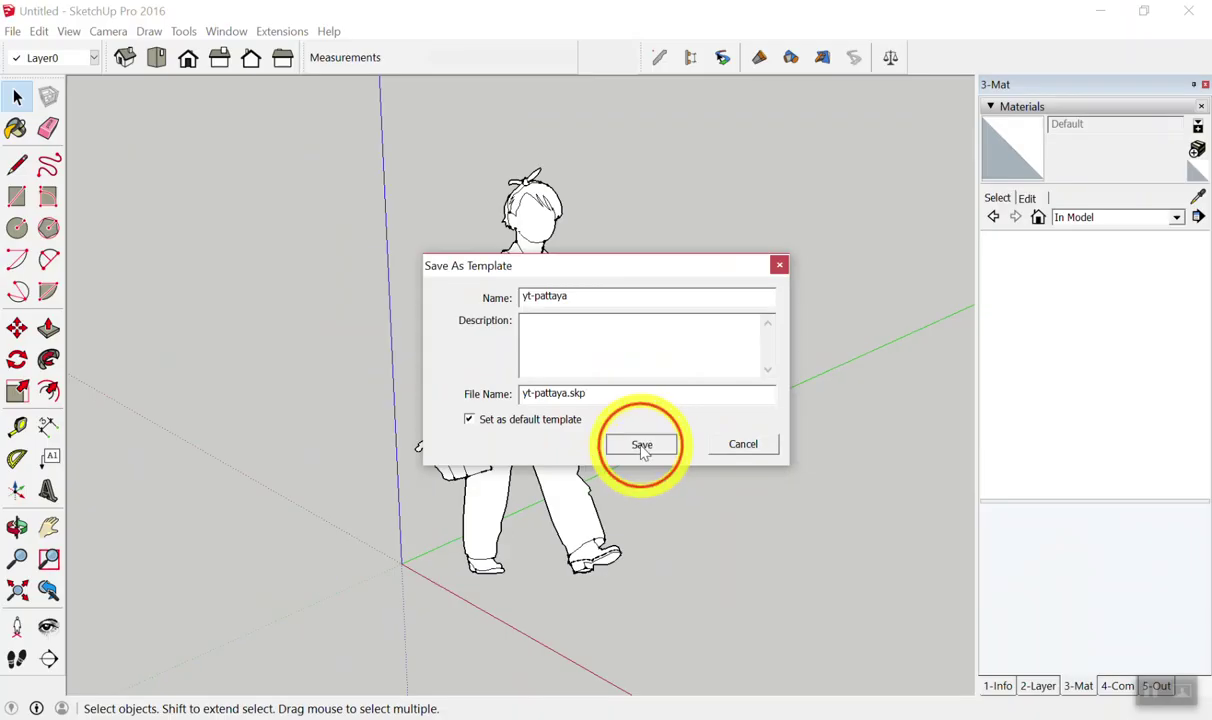
left_click(643, 448)
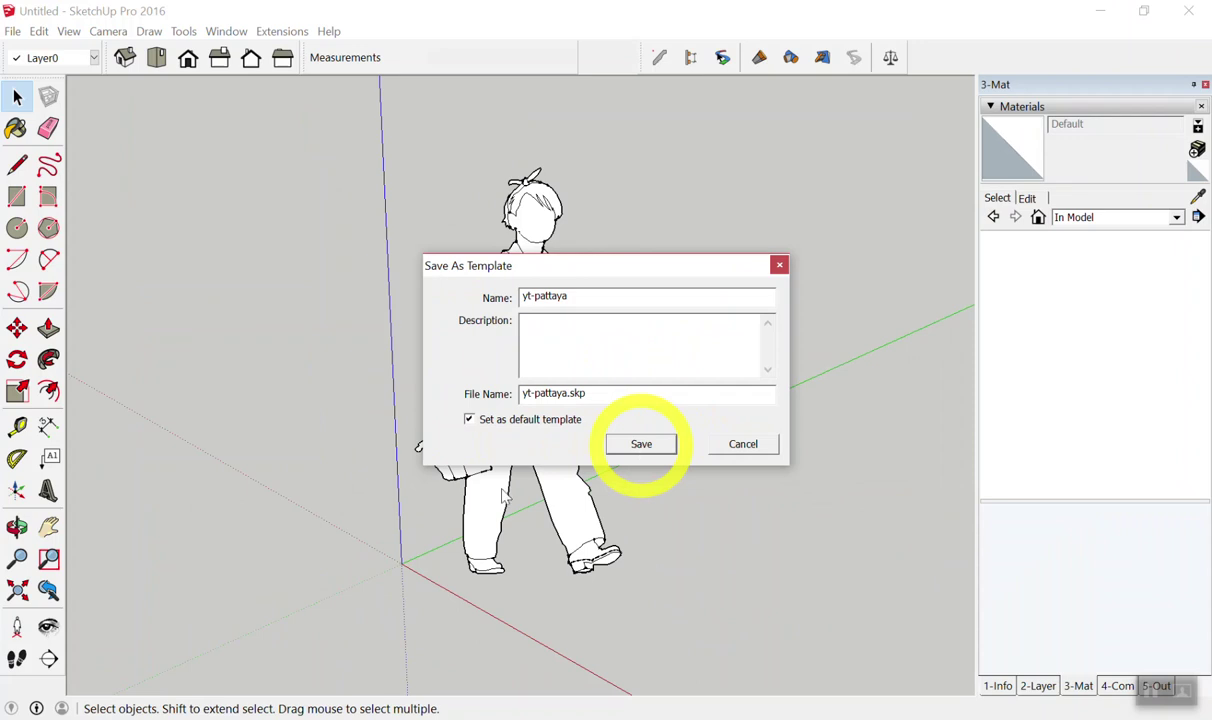
left_click(643, 447)
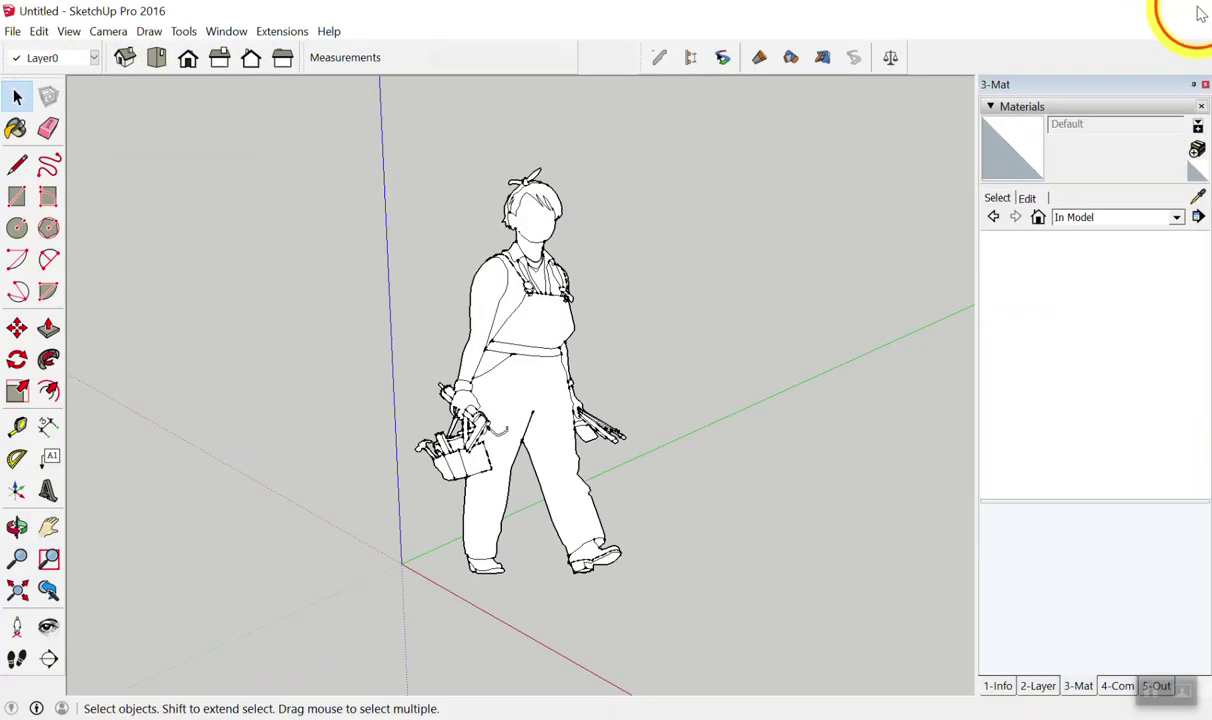
- Quit and relaunch SketchUp, starting a new model from the yt-pattaya template
left_click(1200, 12)
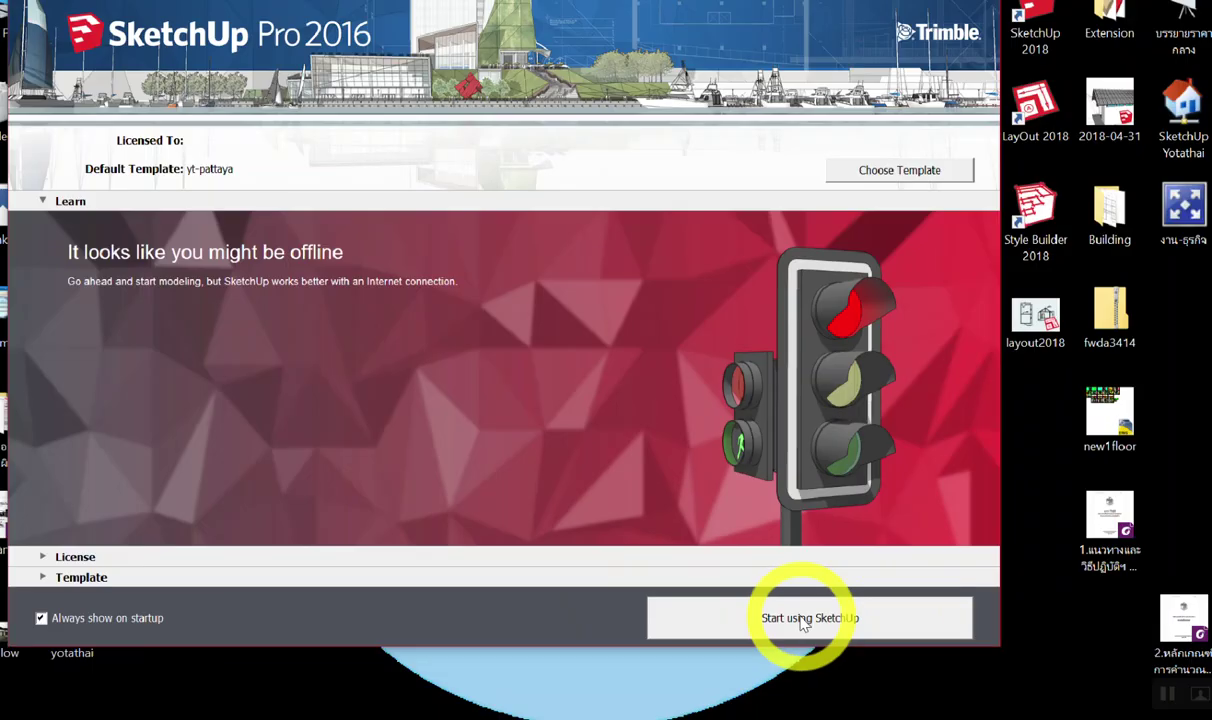
left_click(803, 620)
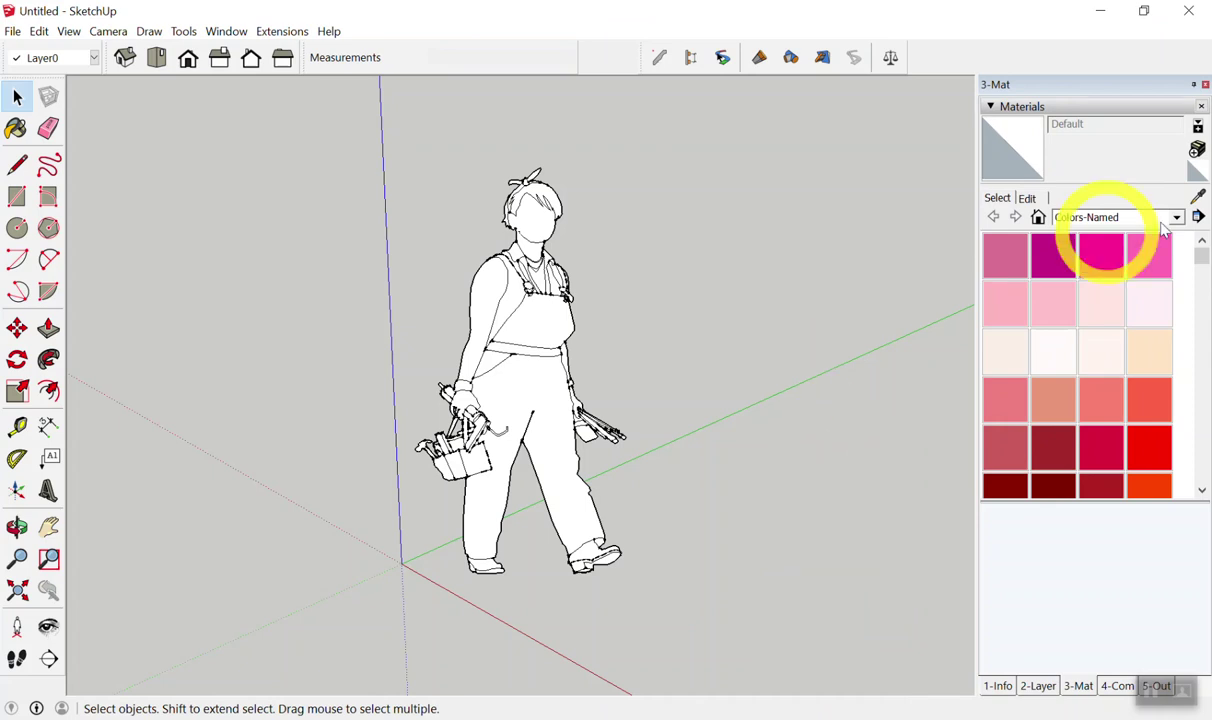
- Show Entity Info, orbit around the figure, and switch to Top view
left_click(1003, 689)
scroll(220, 188, "down", 3)
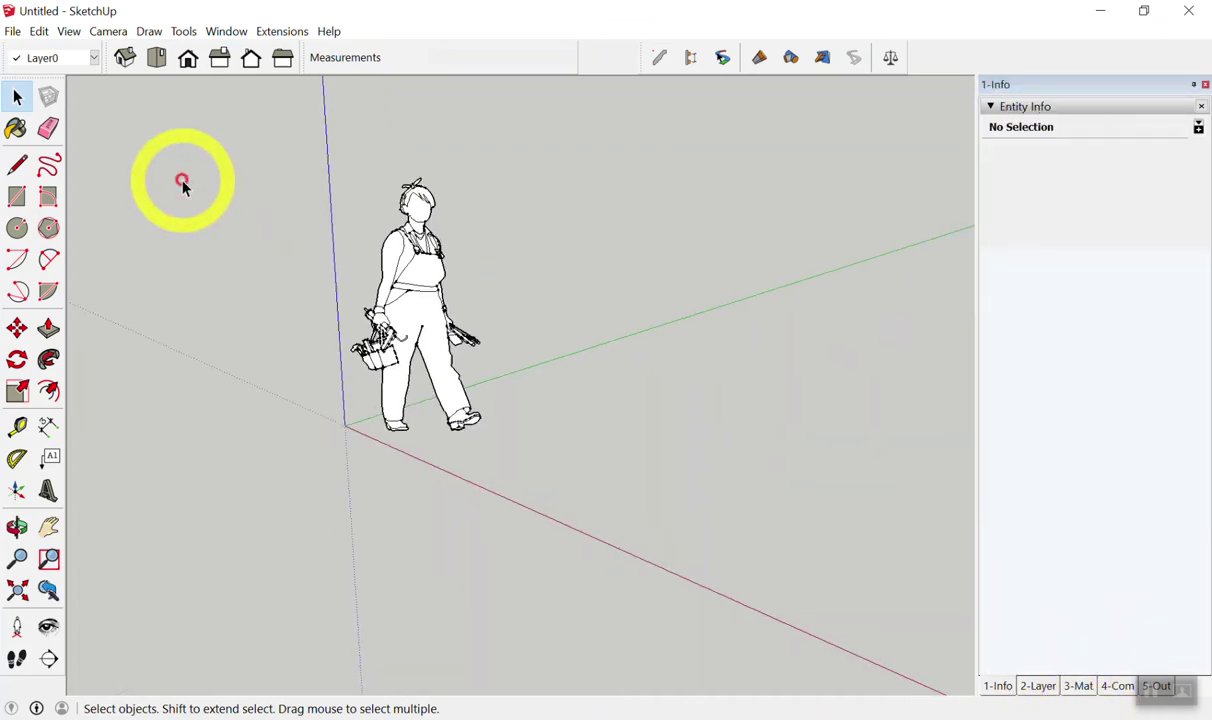
middle_click_drag(187, 181, 410, 365)
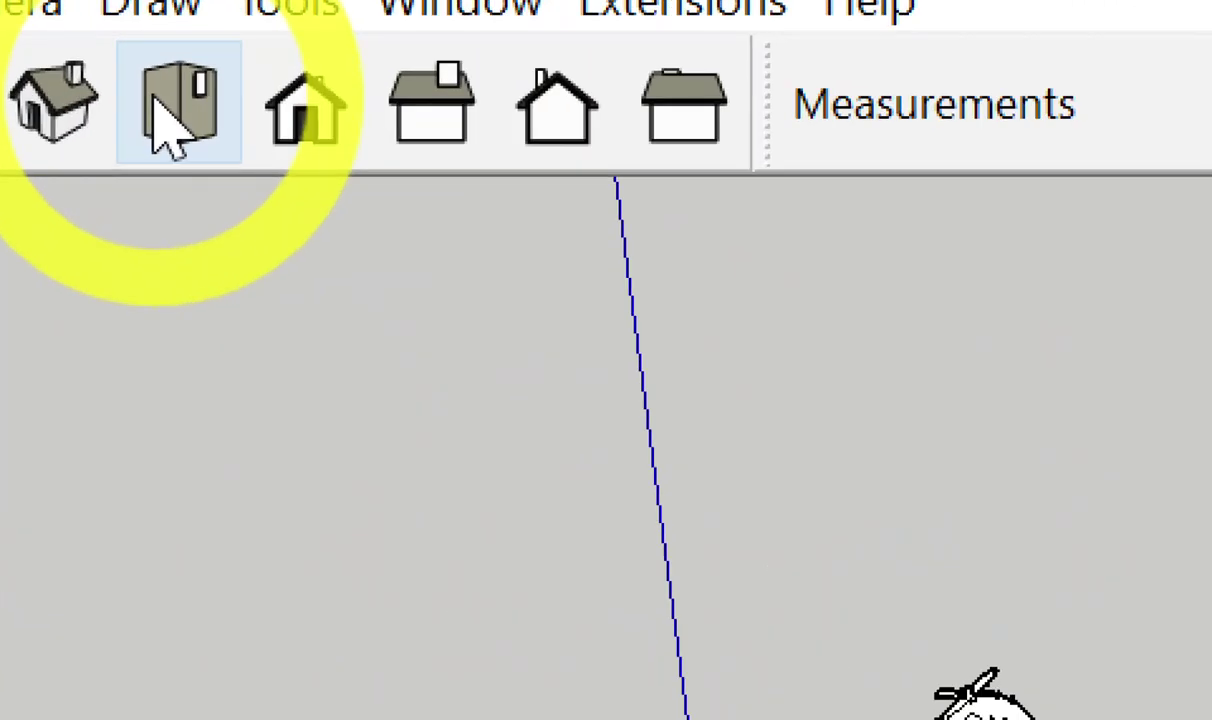
left_click(156, 57)
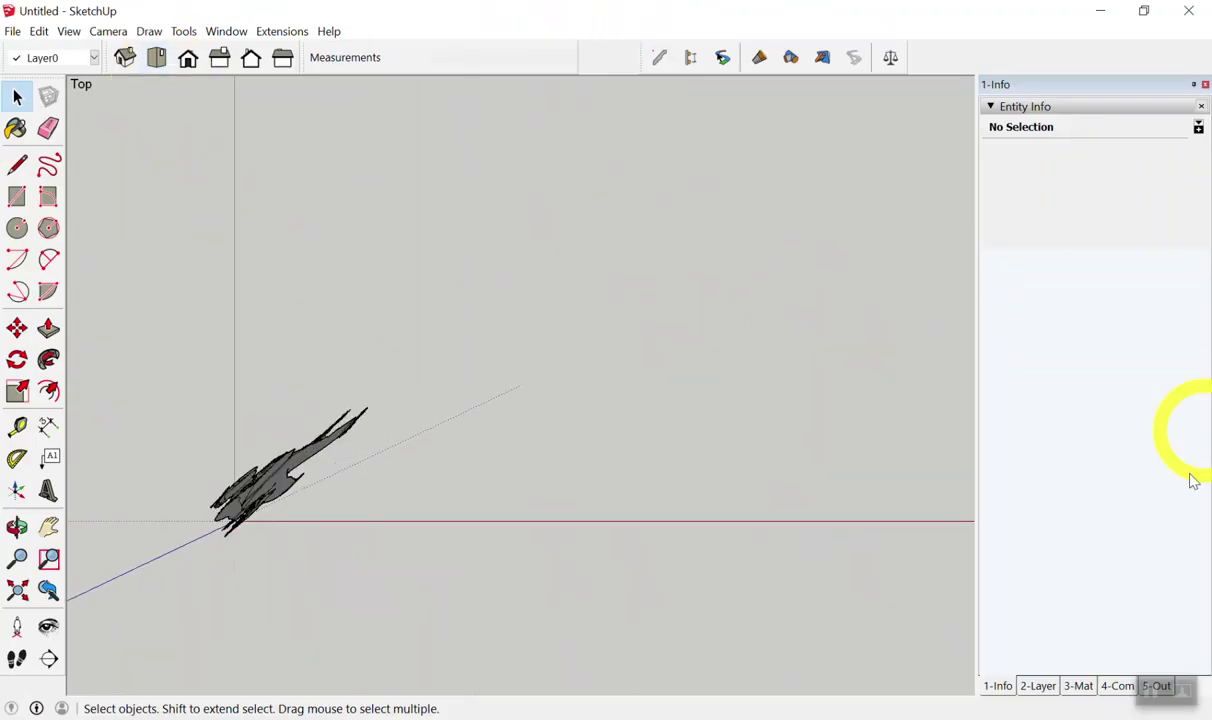
- List the In Model materials in the Materials tray
left_click(1077, 685)
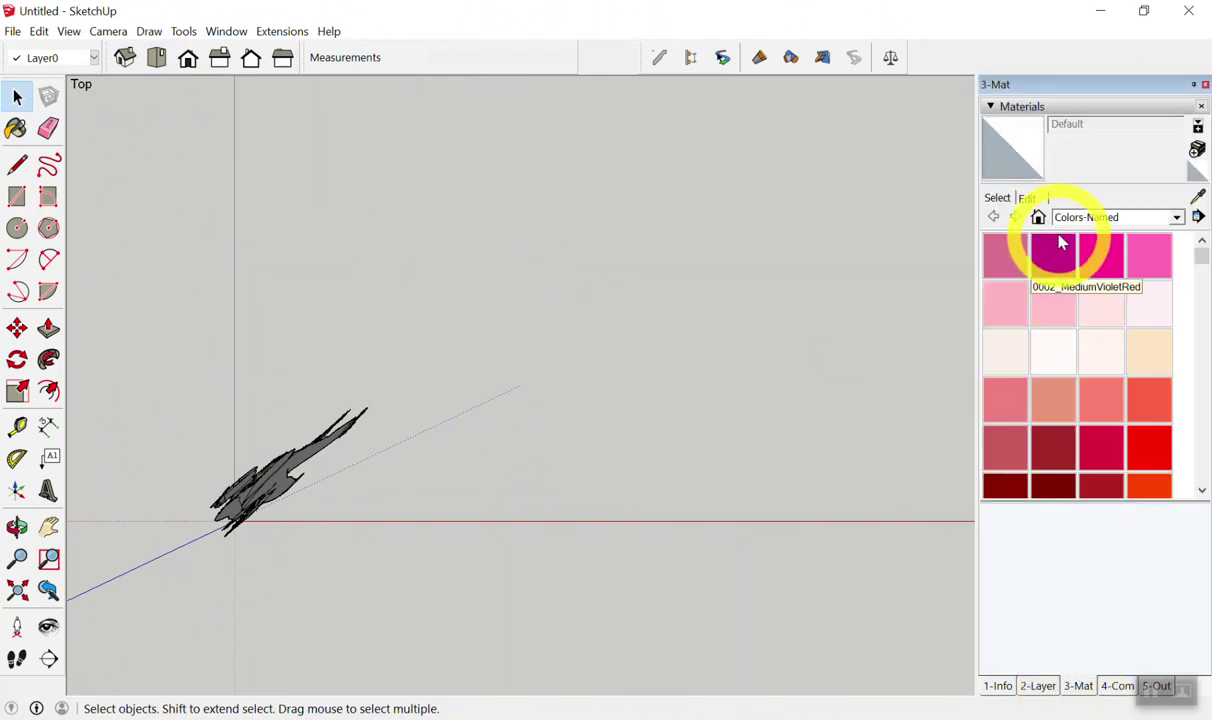
left_click(1038, 217)
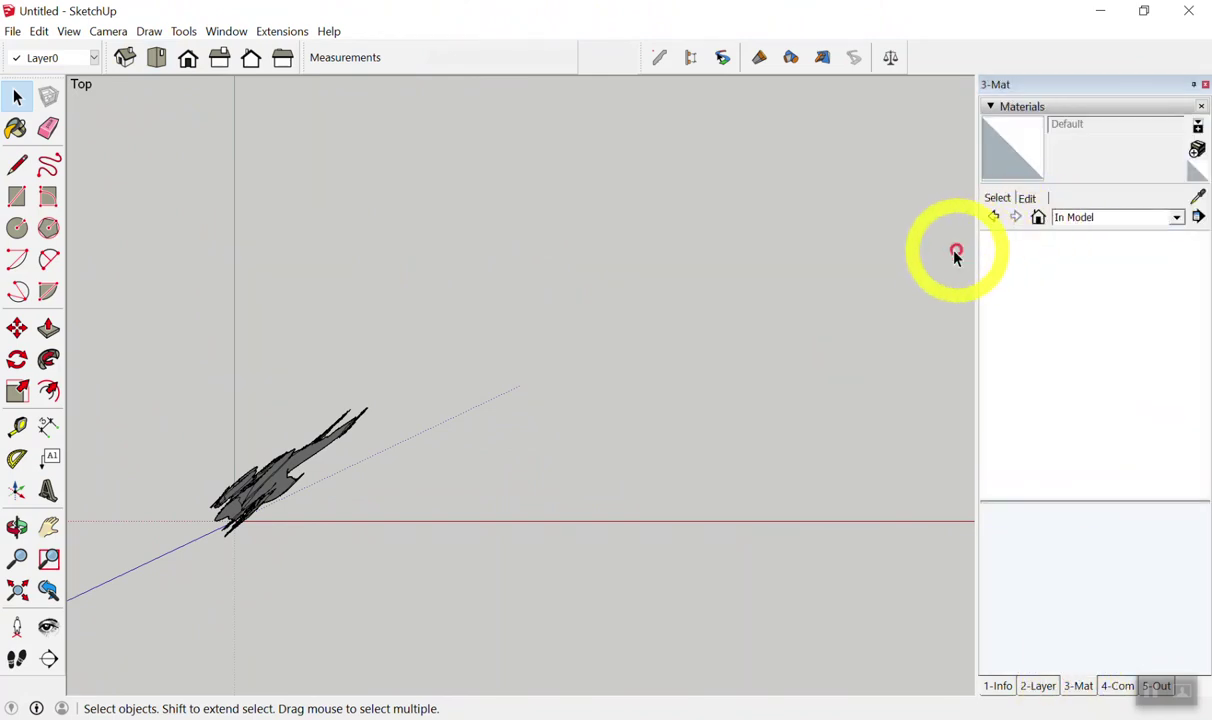
left_click(771, 291)
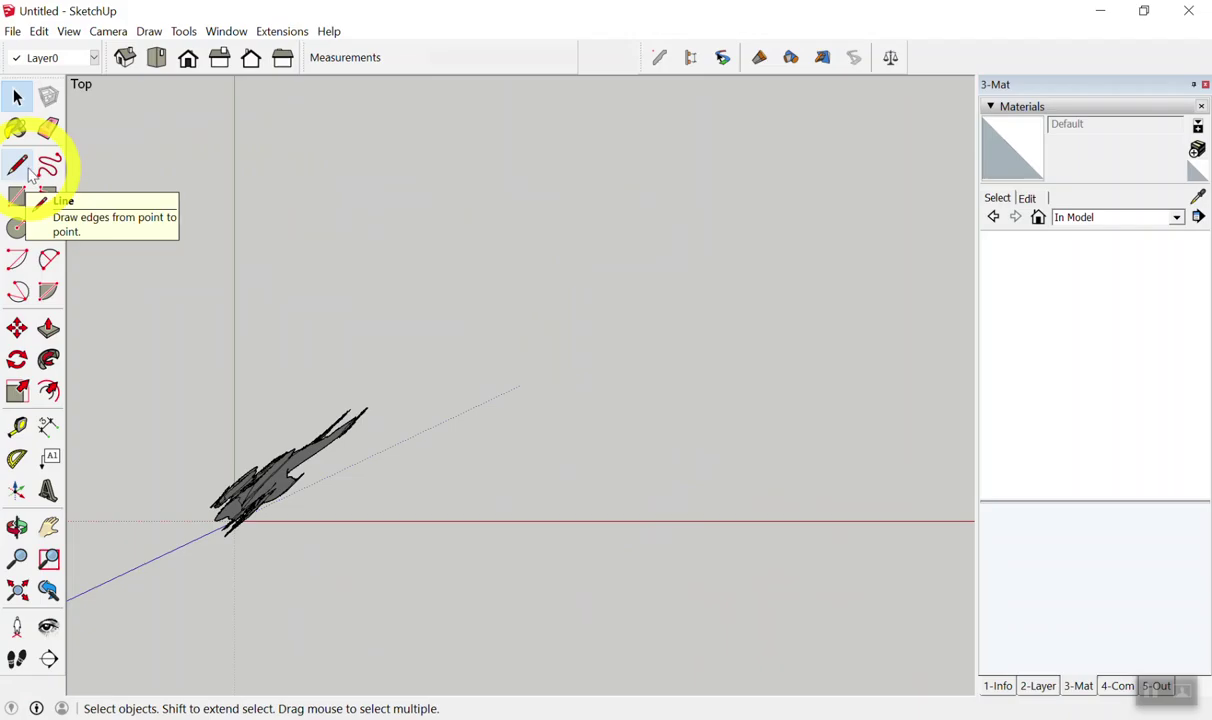
left_click(29, 170)
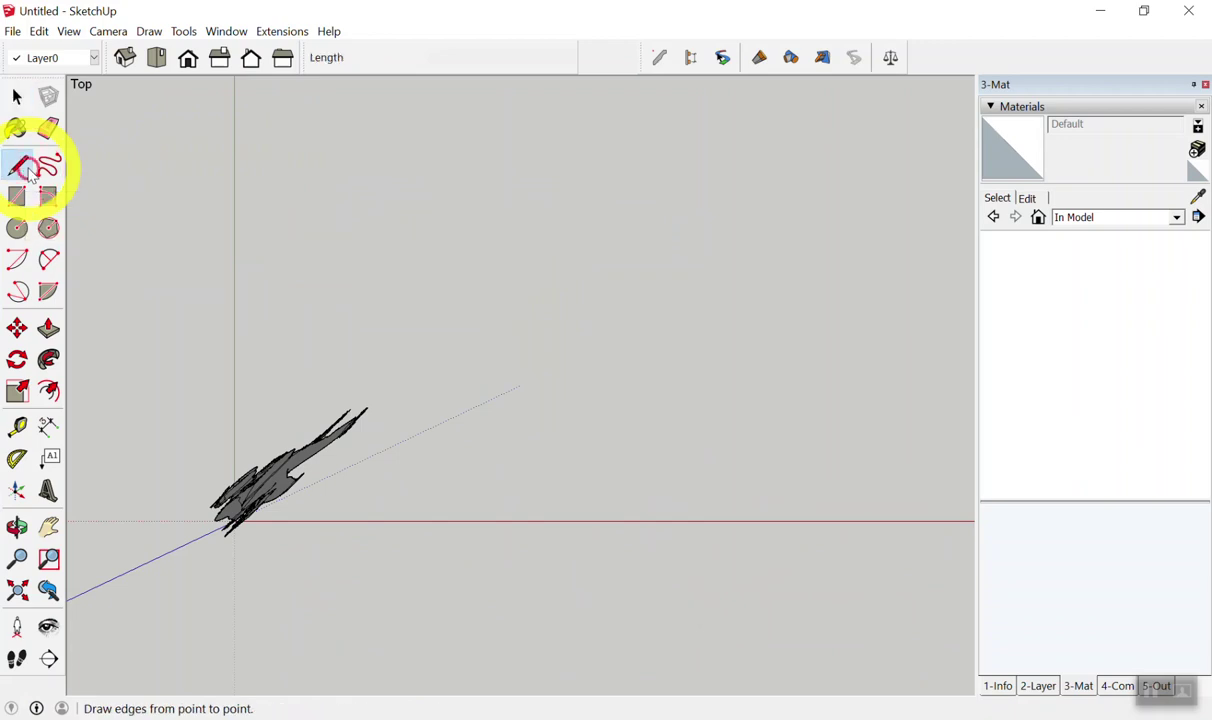
key("space")
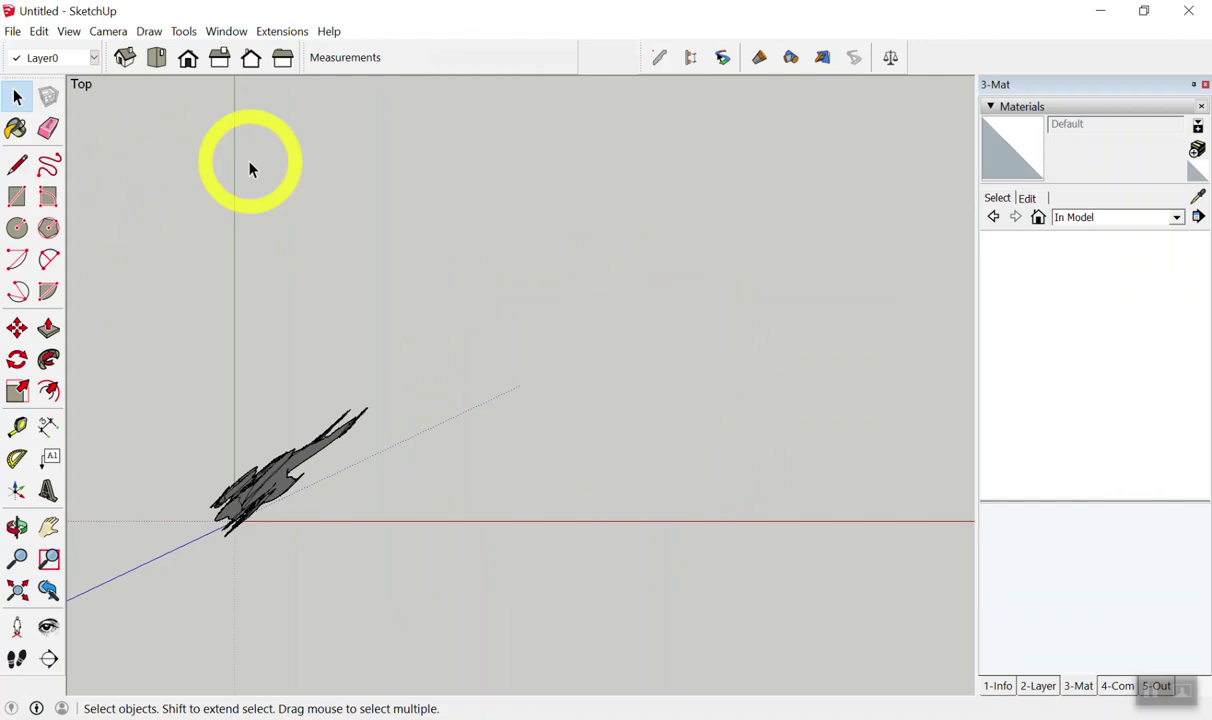
key("l")
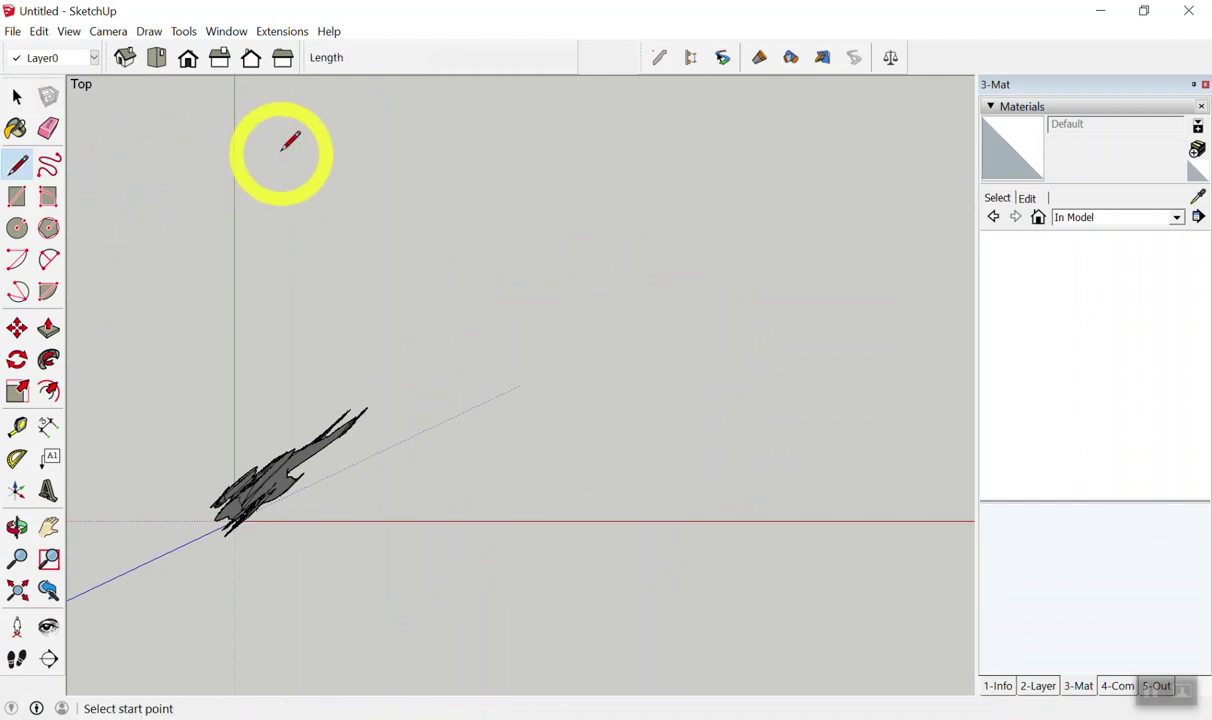
key("space")
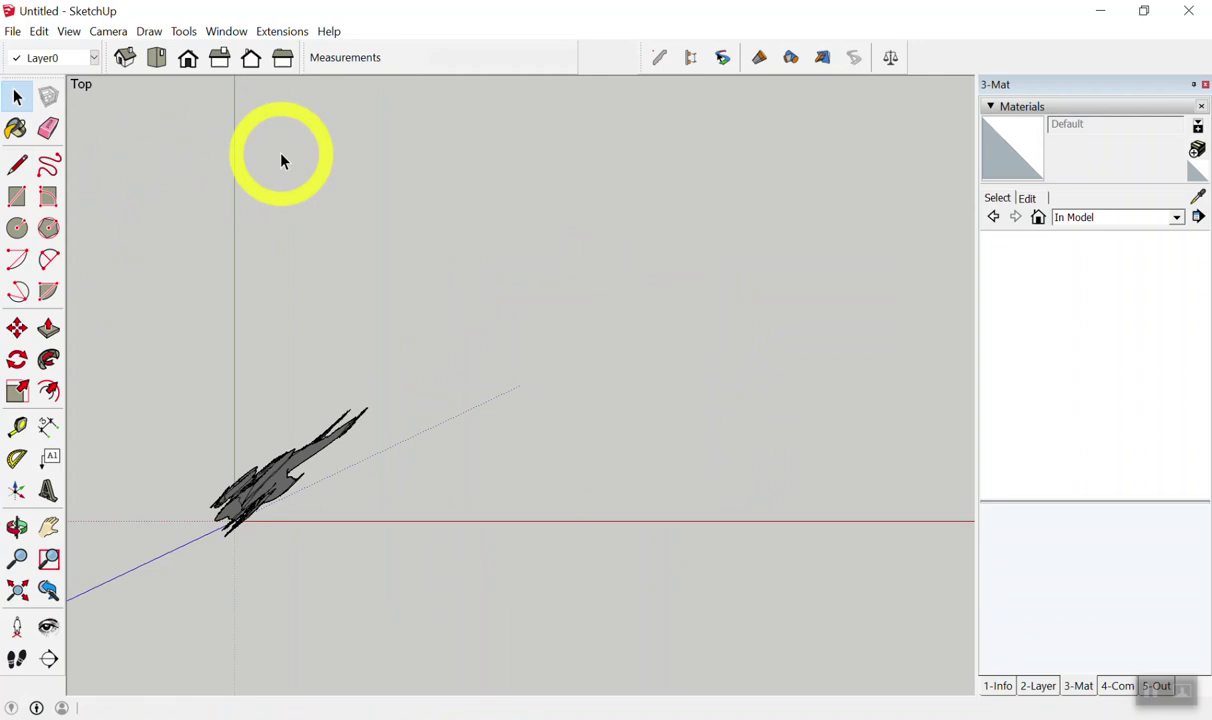
key("l")
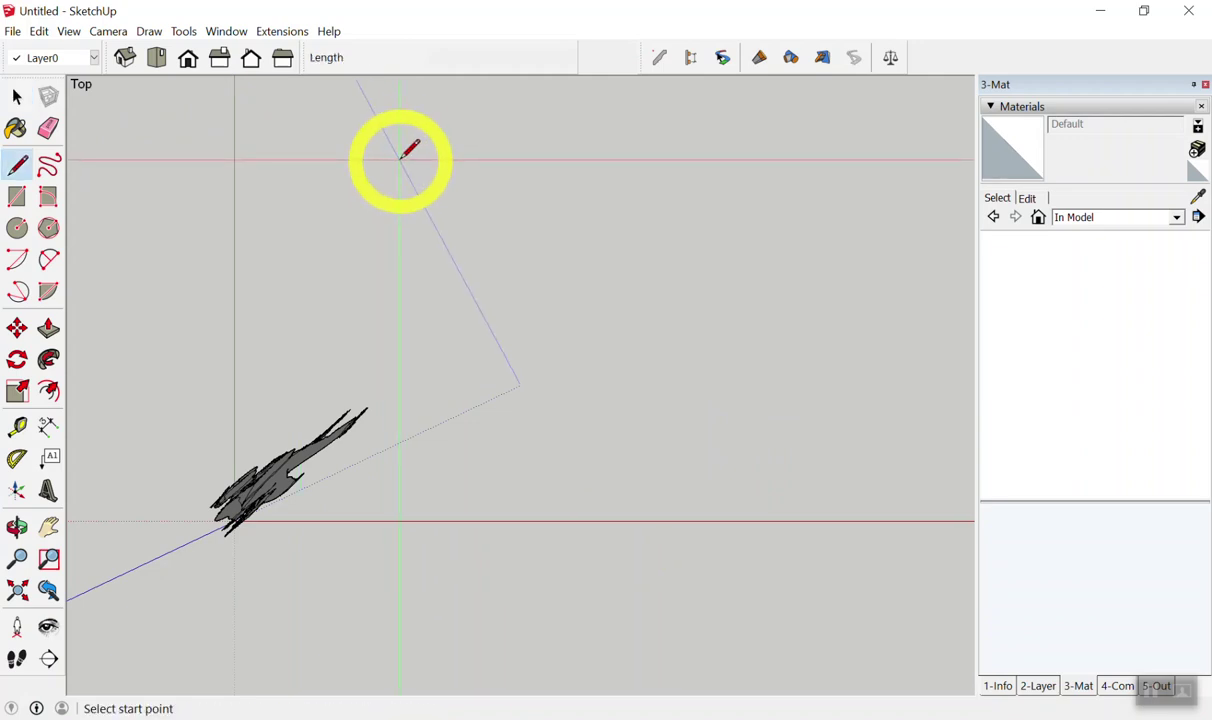
key("space")
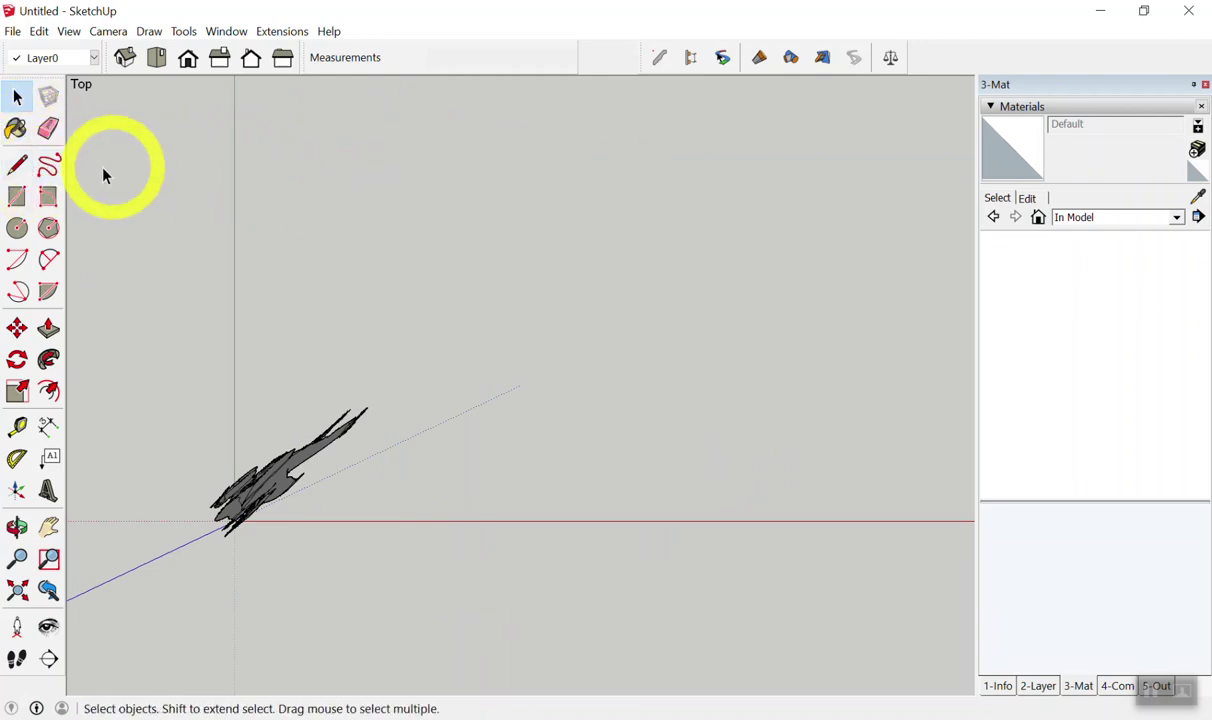
key("l")
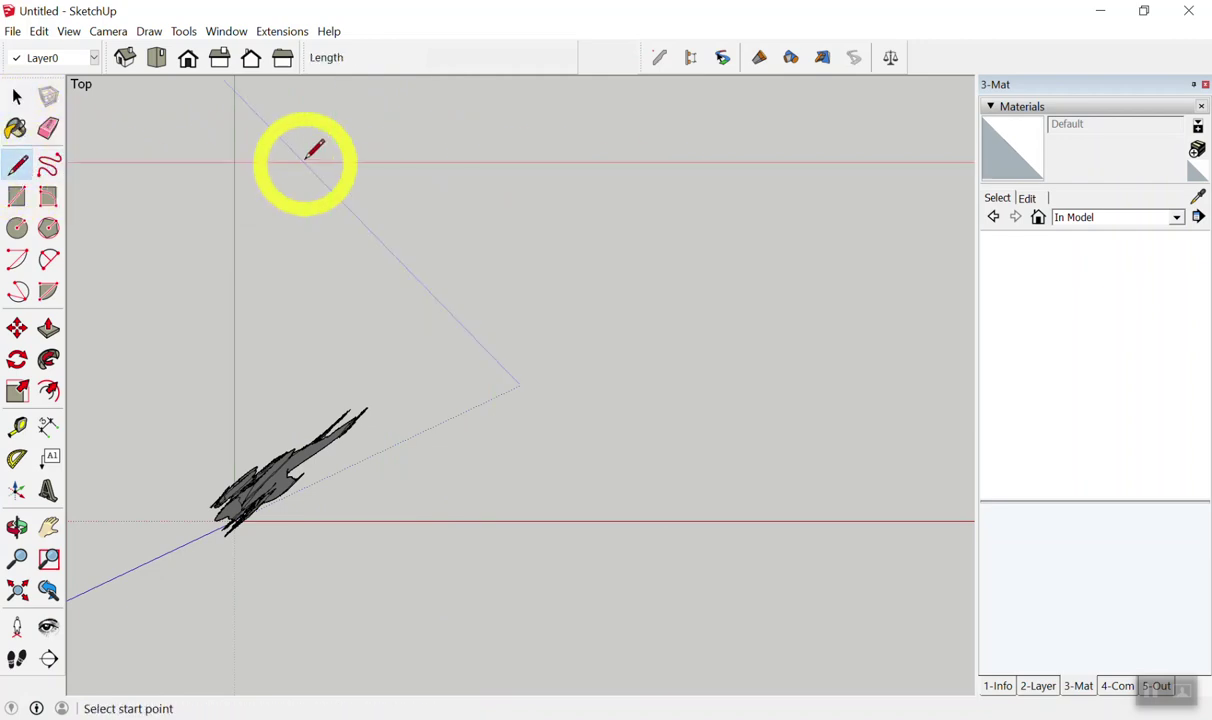
key("space")
key("l")
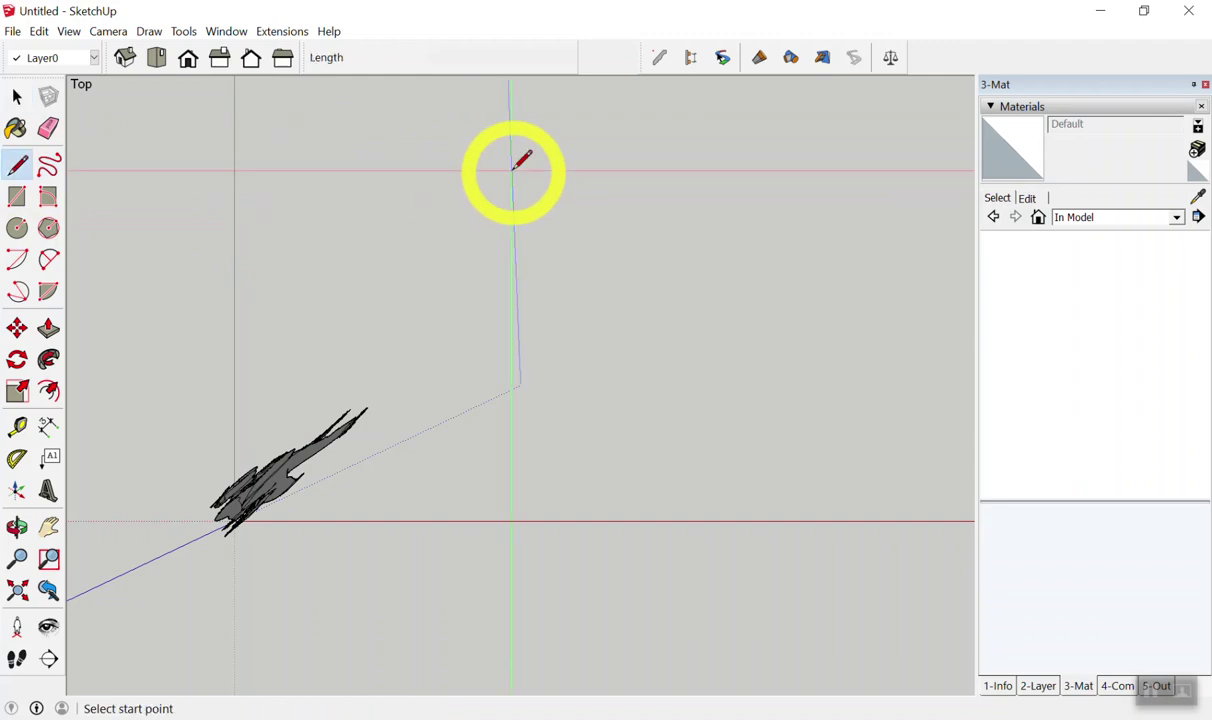
scroll(383, 270, "down", 1)
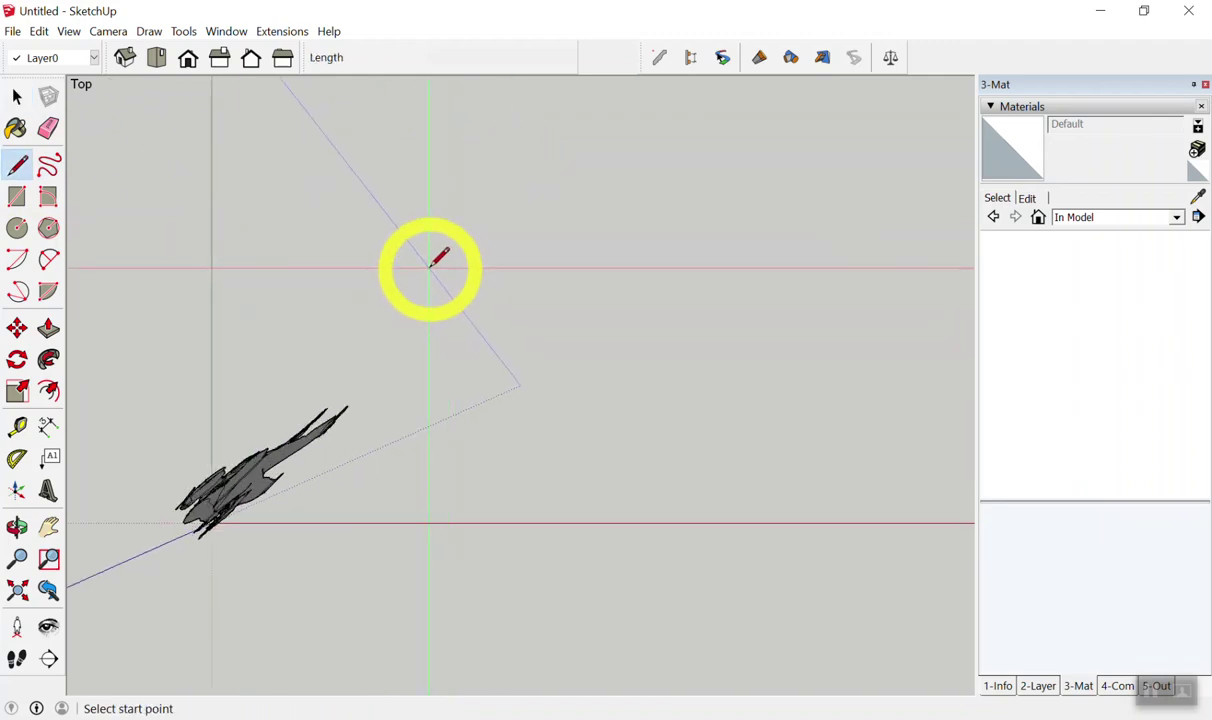
left_click(157, 60)
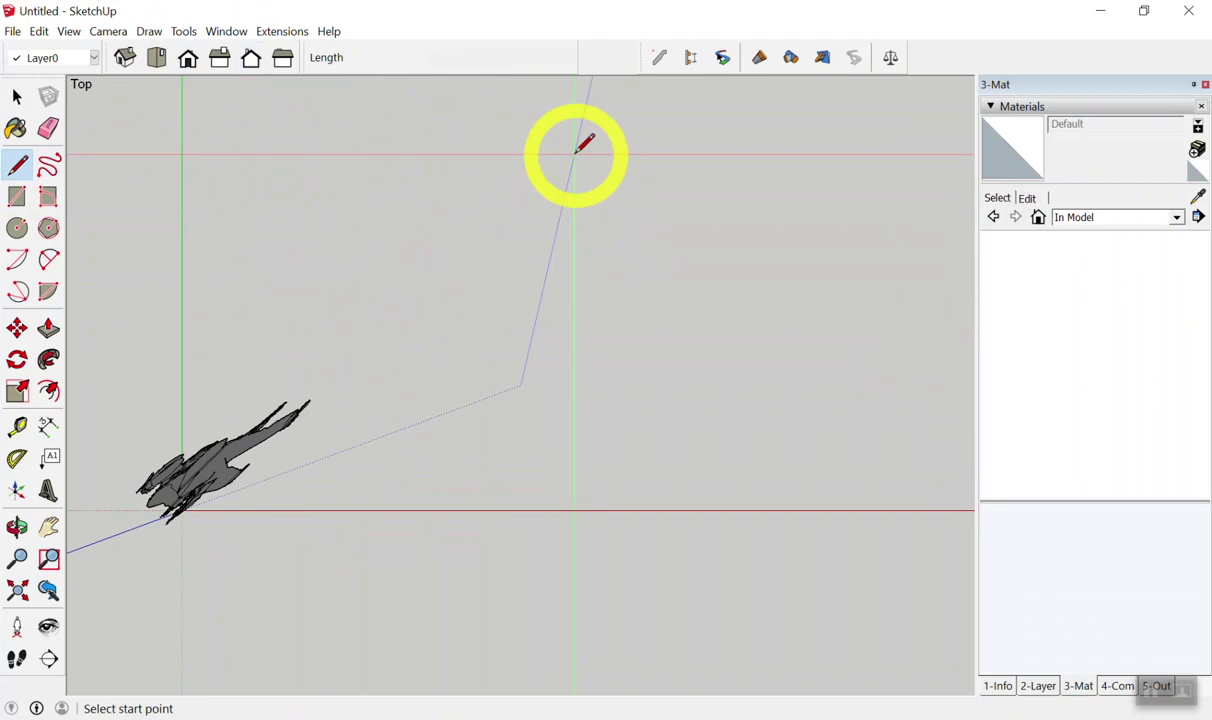
scroll(495, 400, "down", 3)
middle_click_drag(495, 400, 230, 103)
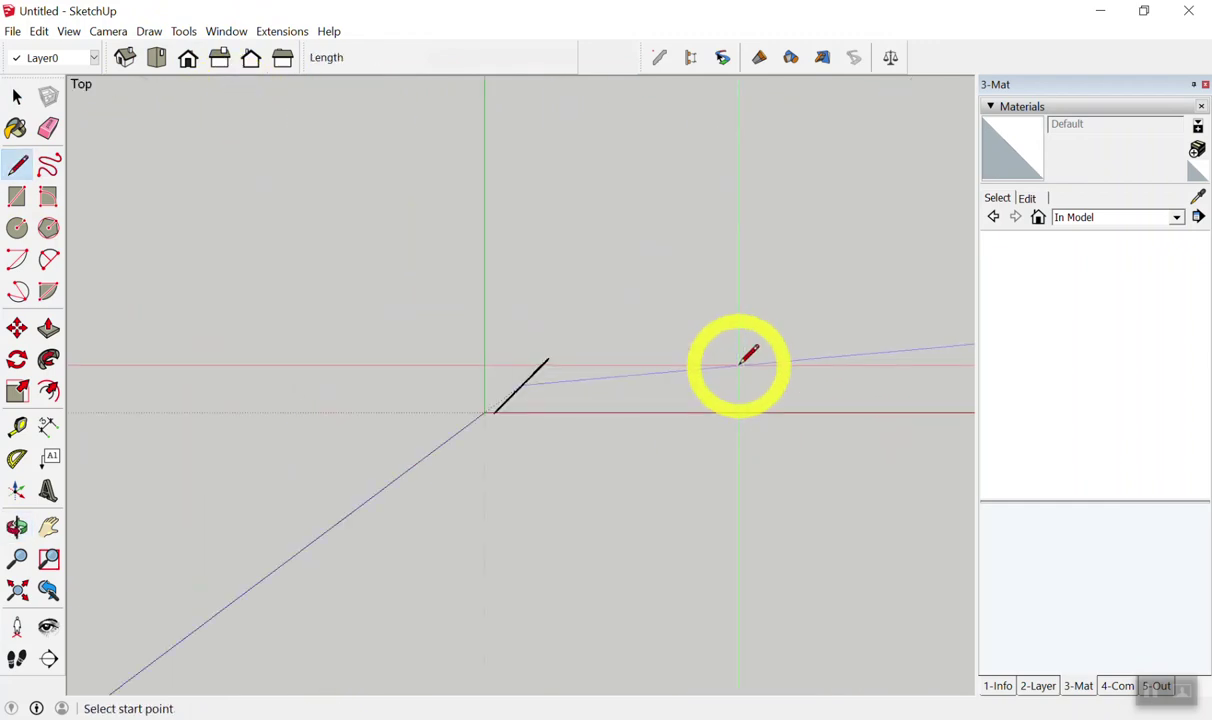
scroll(398, 495, "down", 3)
scroll(842, 268, "up", 2)
key("space")
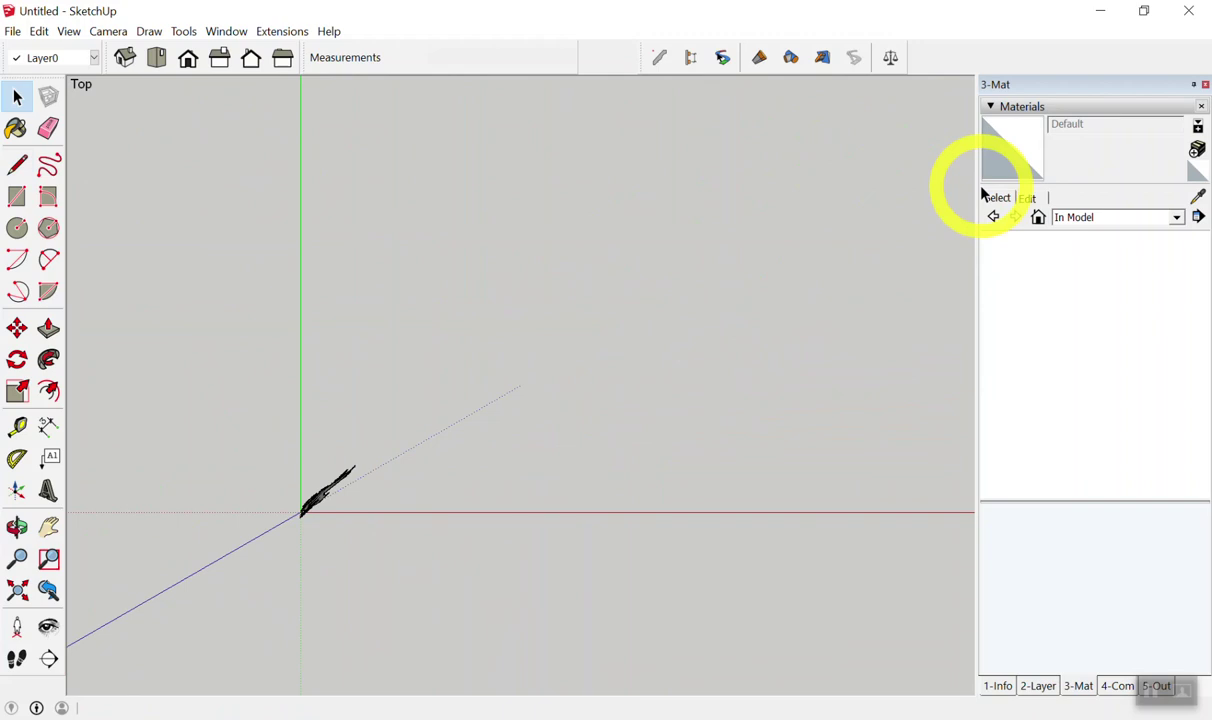
key("l")
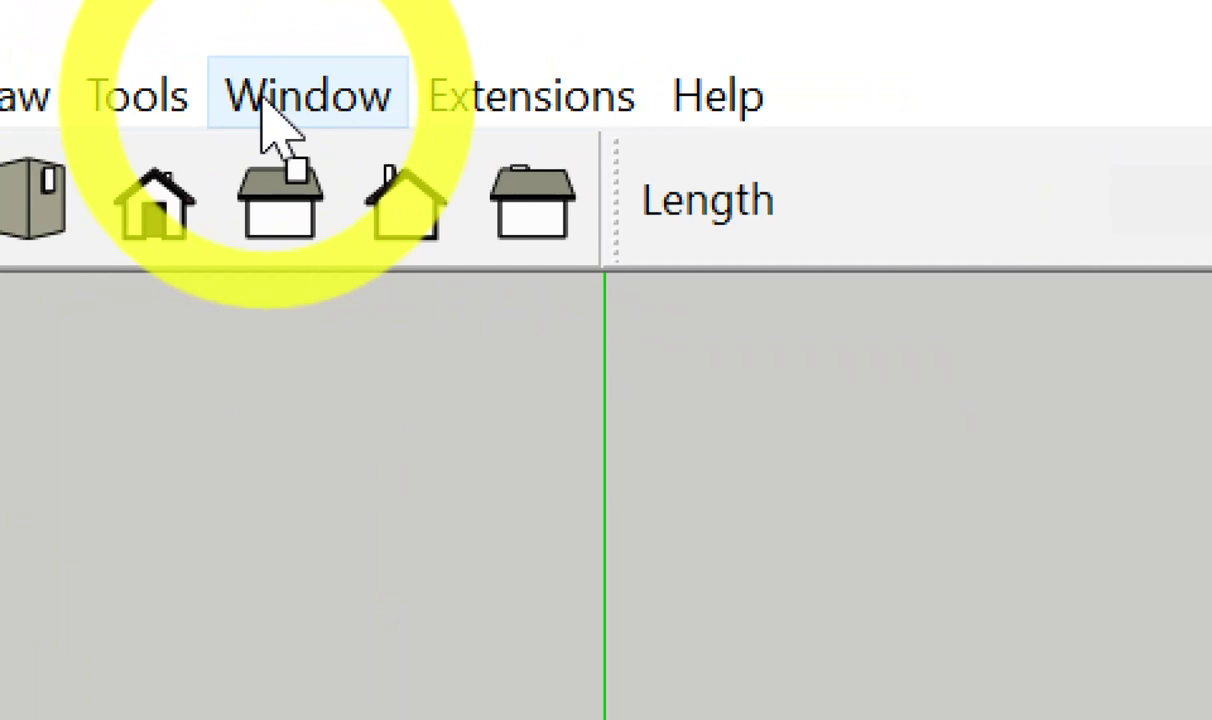
- In Drawing preferences, toggle Display crosshairs off and back on, then close Preferences with it enabled
left_click(265, 104)
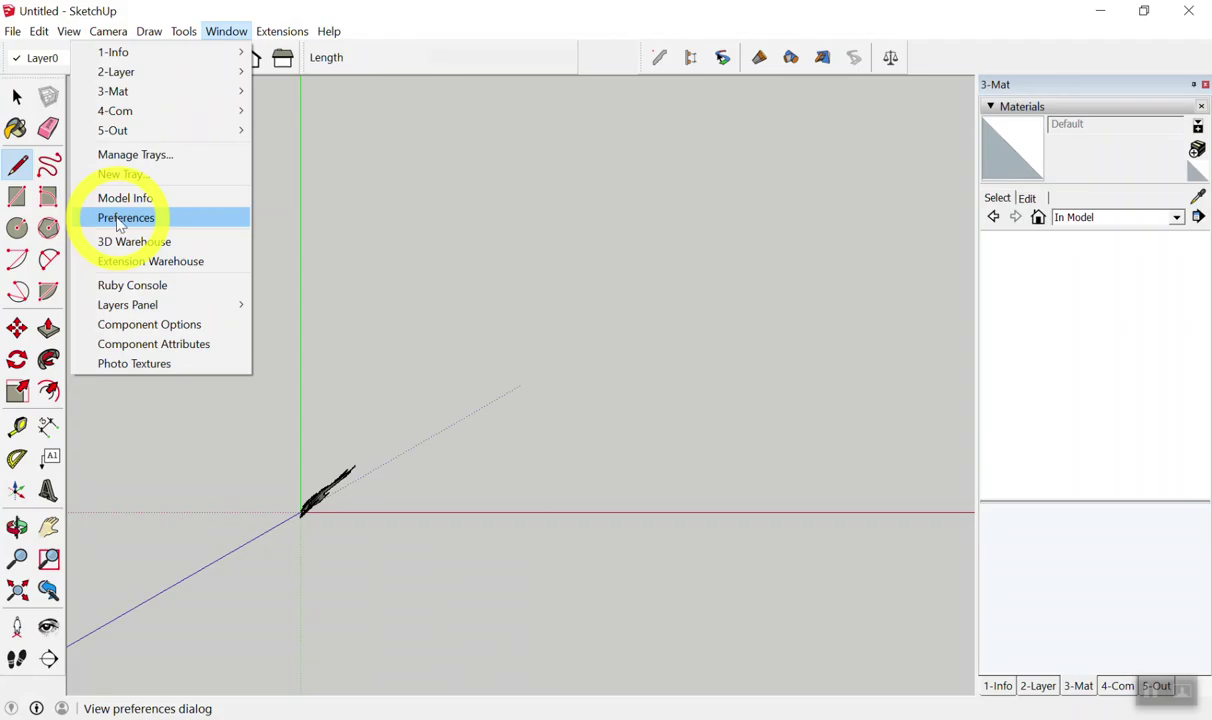
left_click(120, 217)
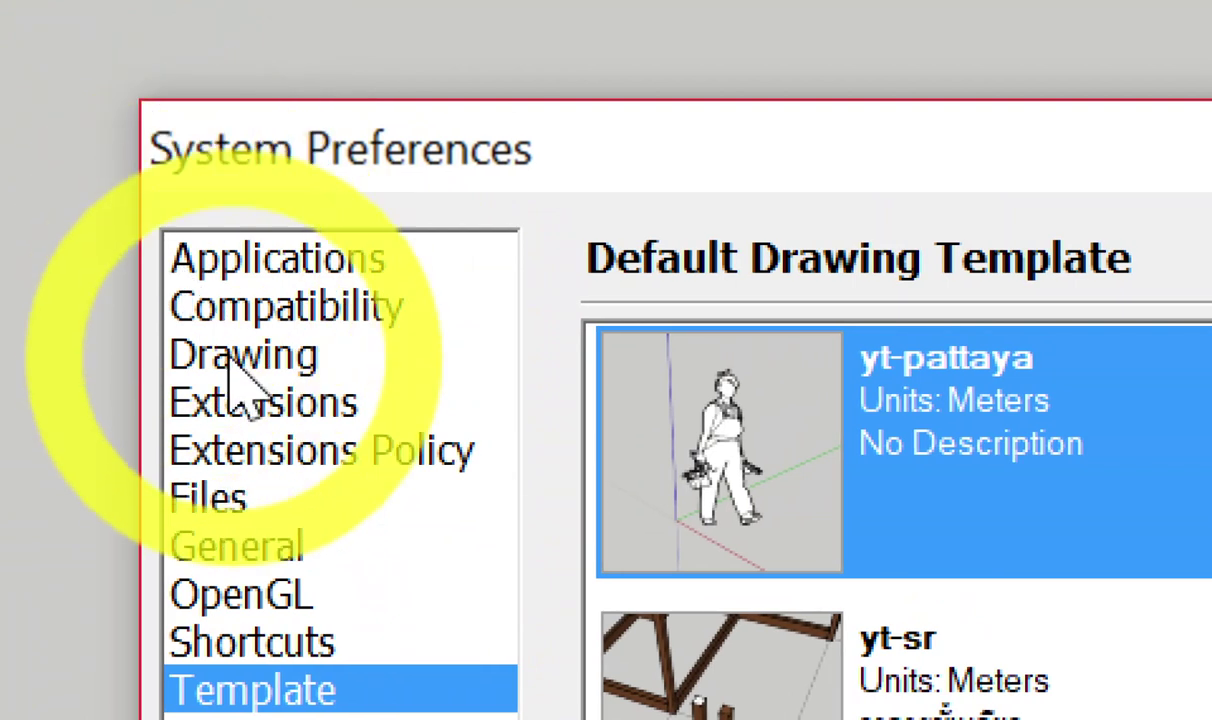
left_click(233, 358)
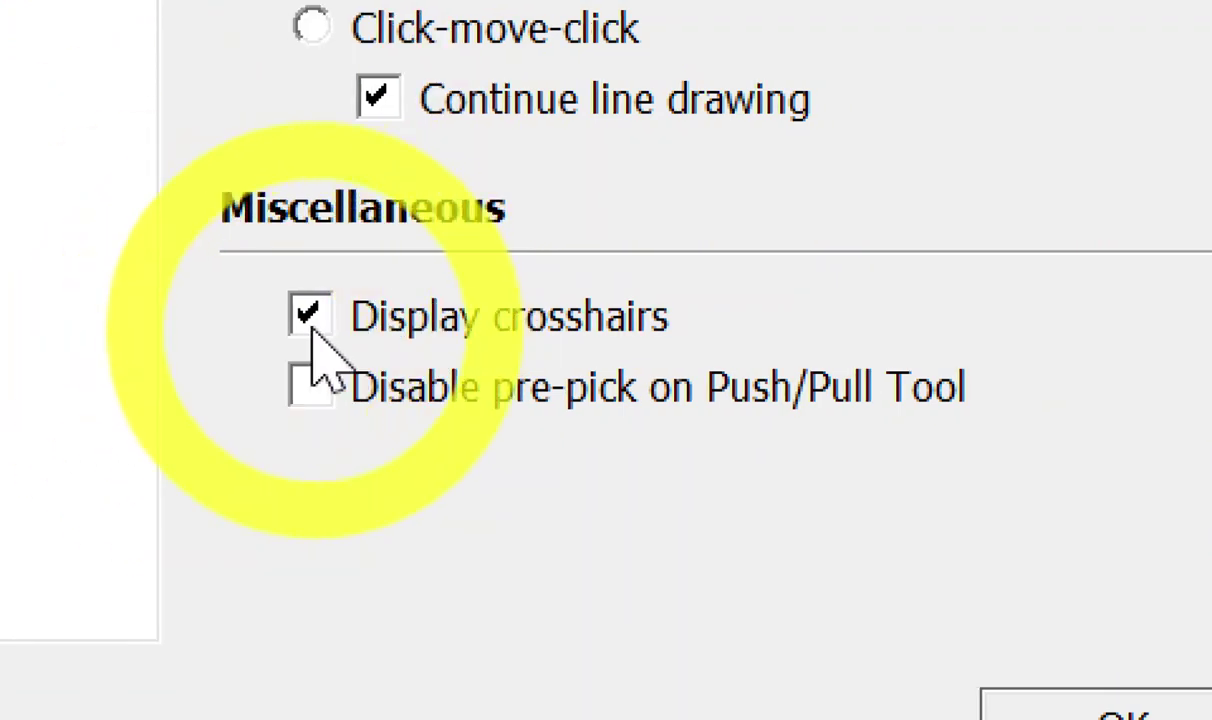
left_click(312, 327)
left_click(312, 328)
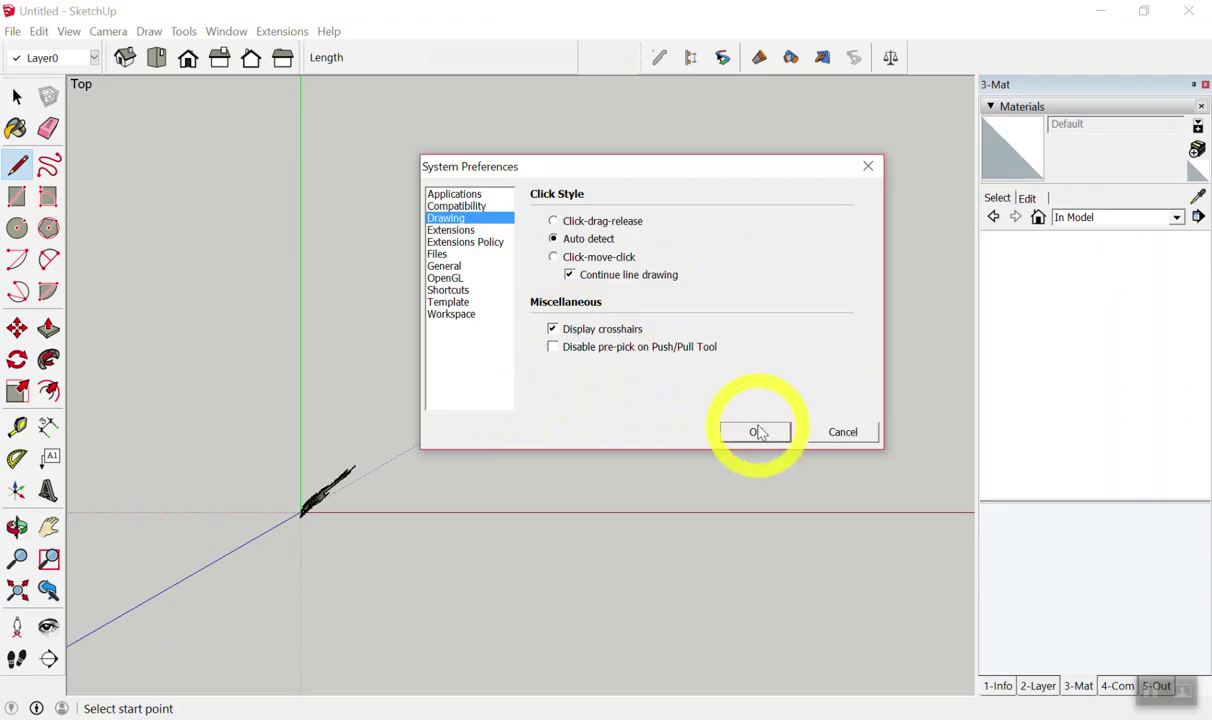
left_click(757, 432)
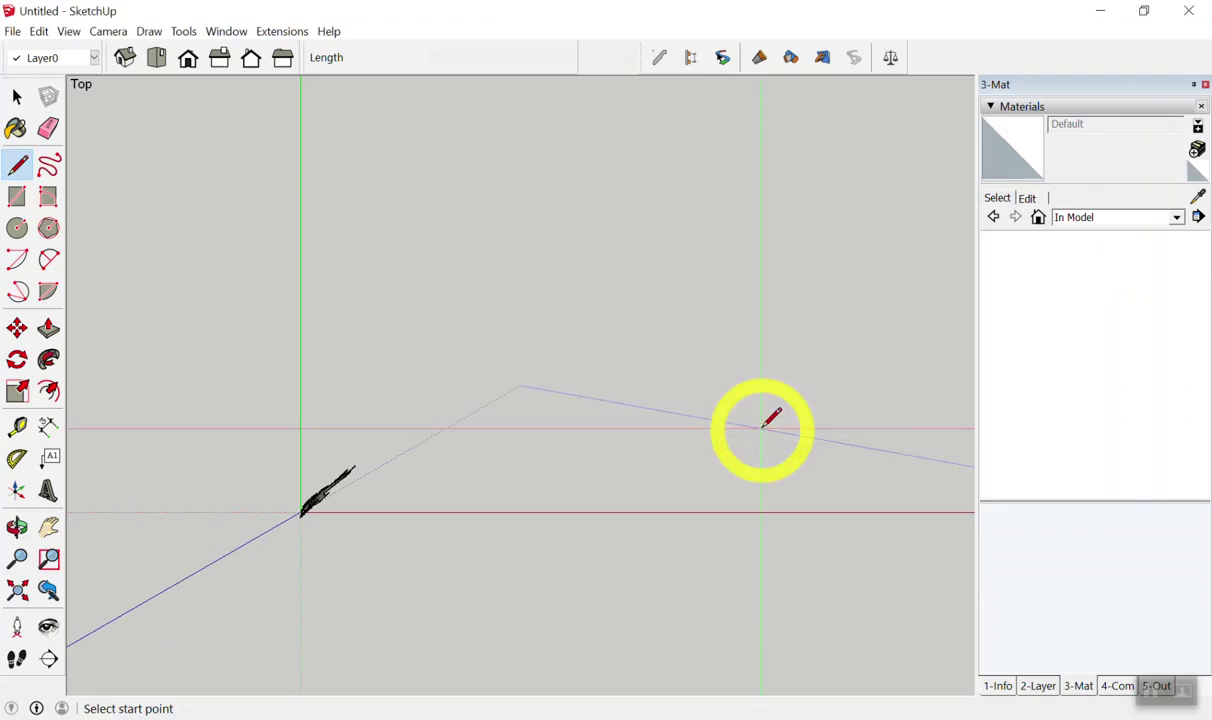
- Draw three connected edges forming an open bracket shape to the upper right of the origin
key("space")
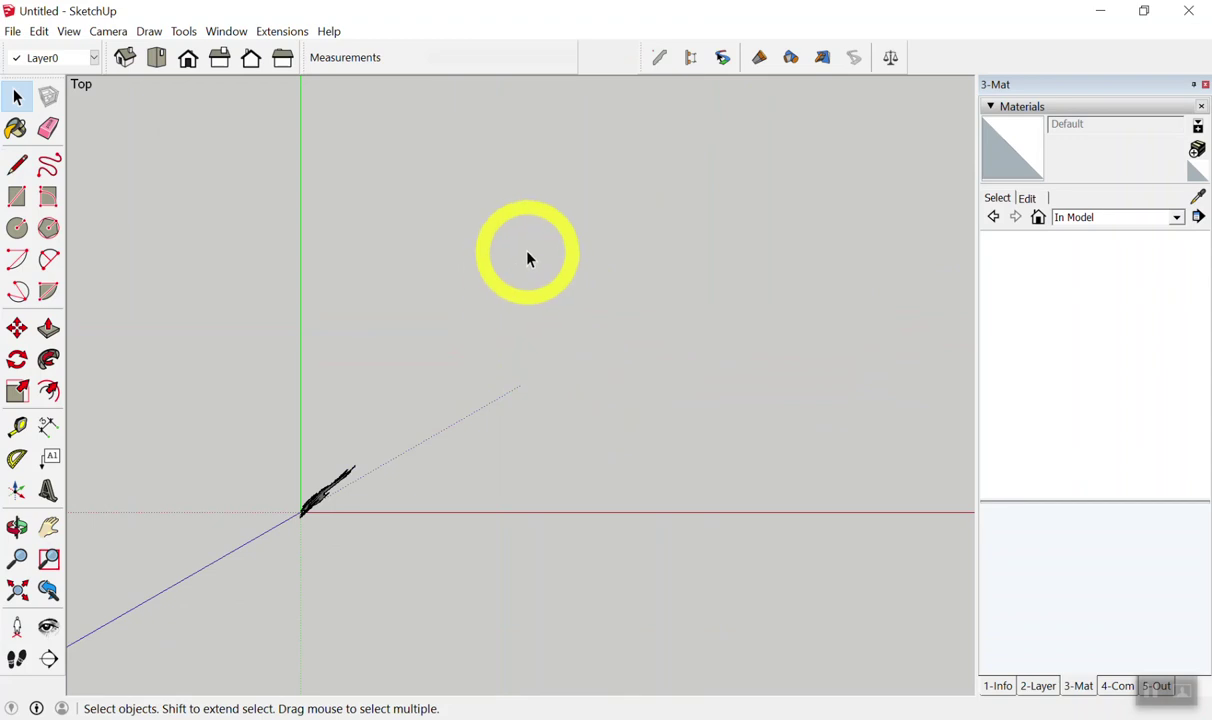
key("l")
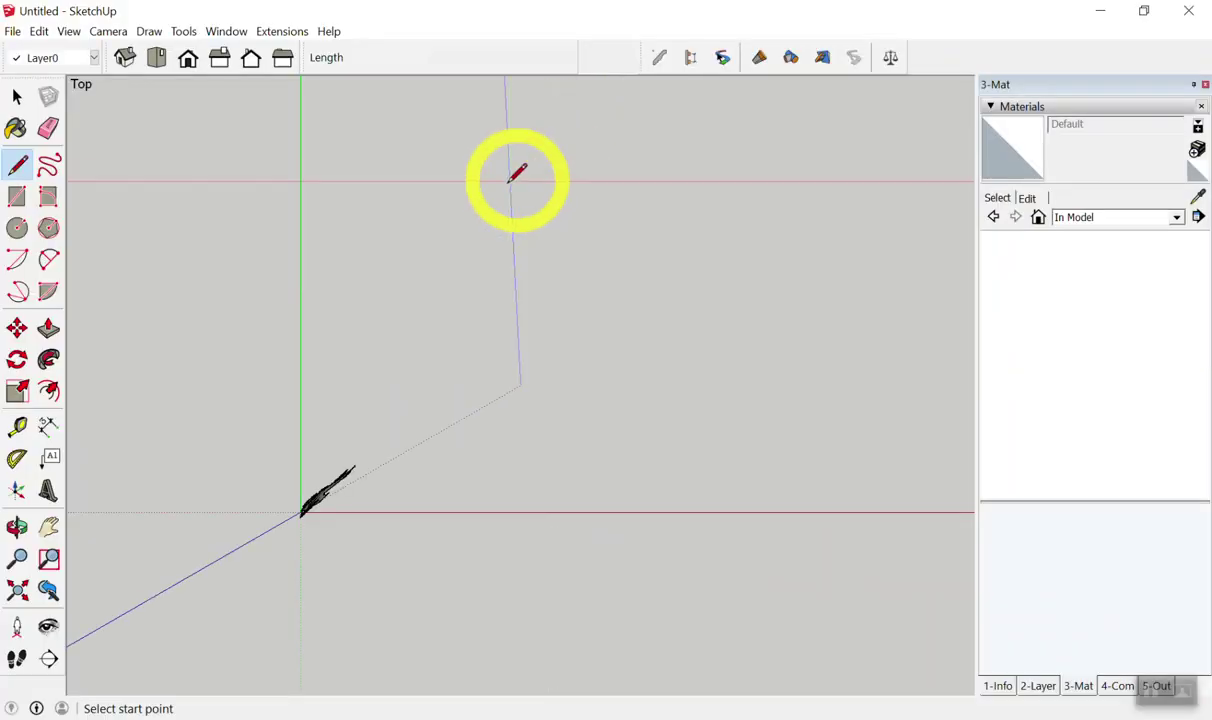
key("space")
key("l")
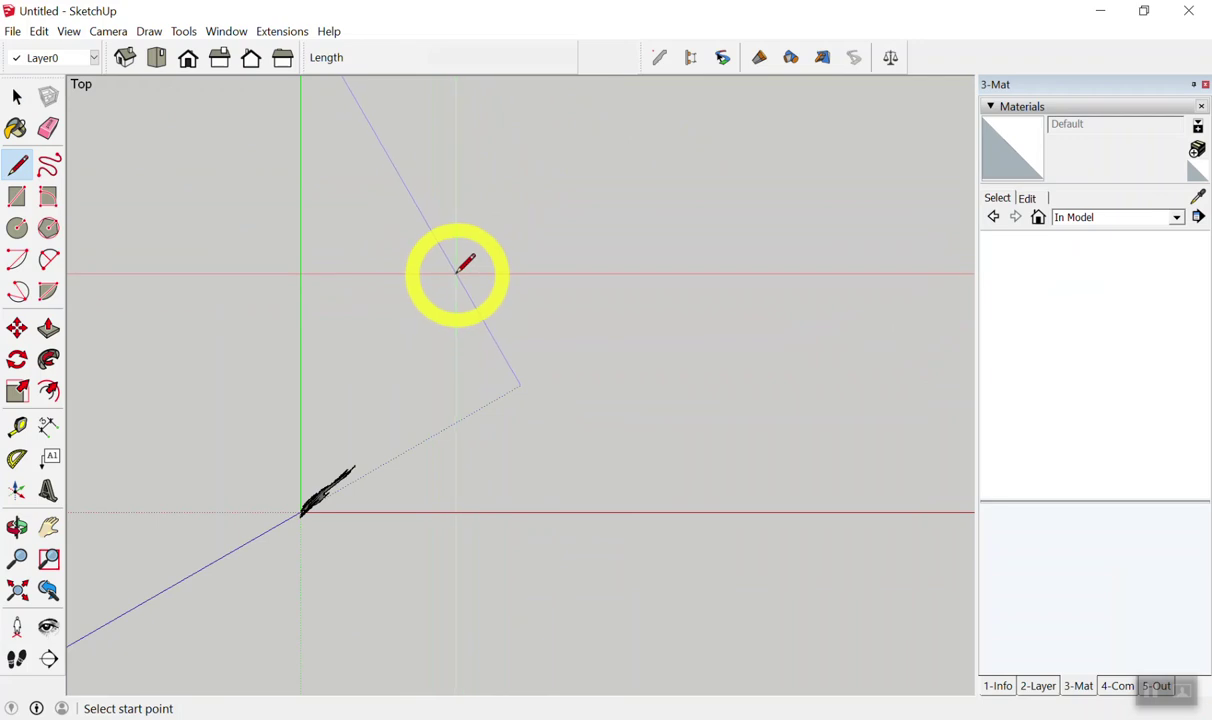
left_click(455, 275)
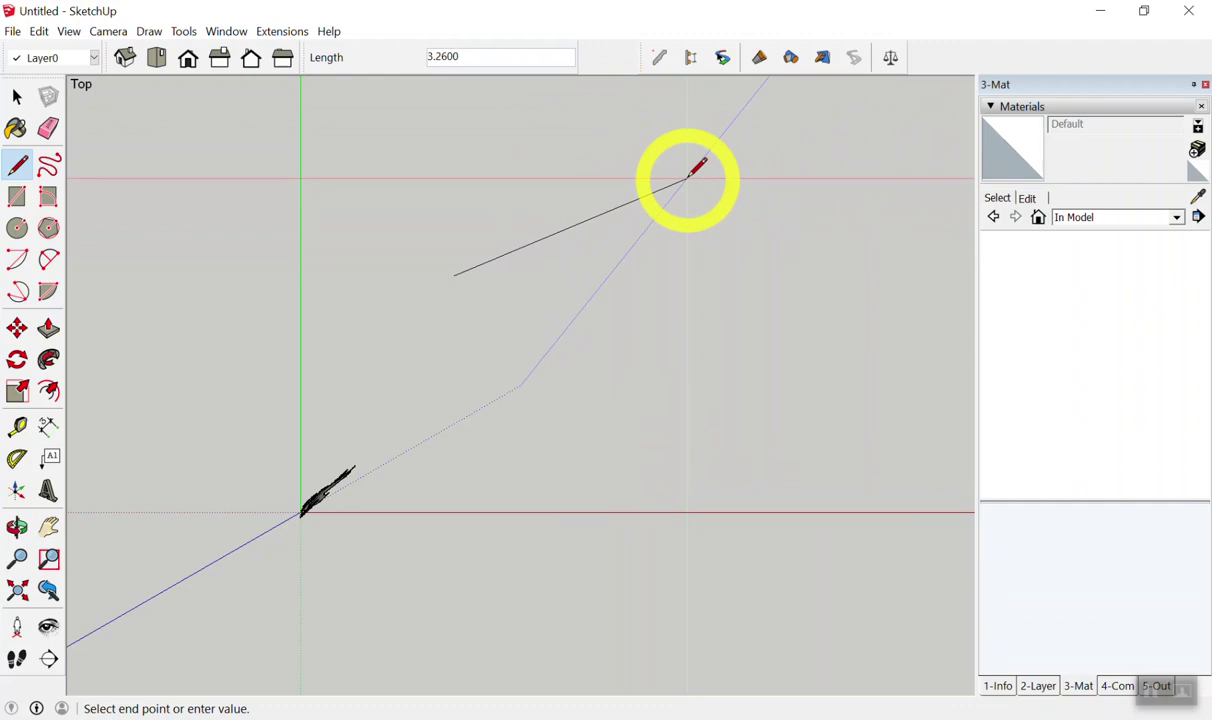
left_click(687, 178)
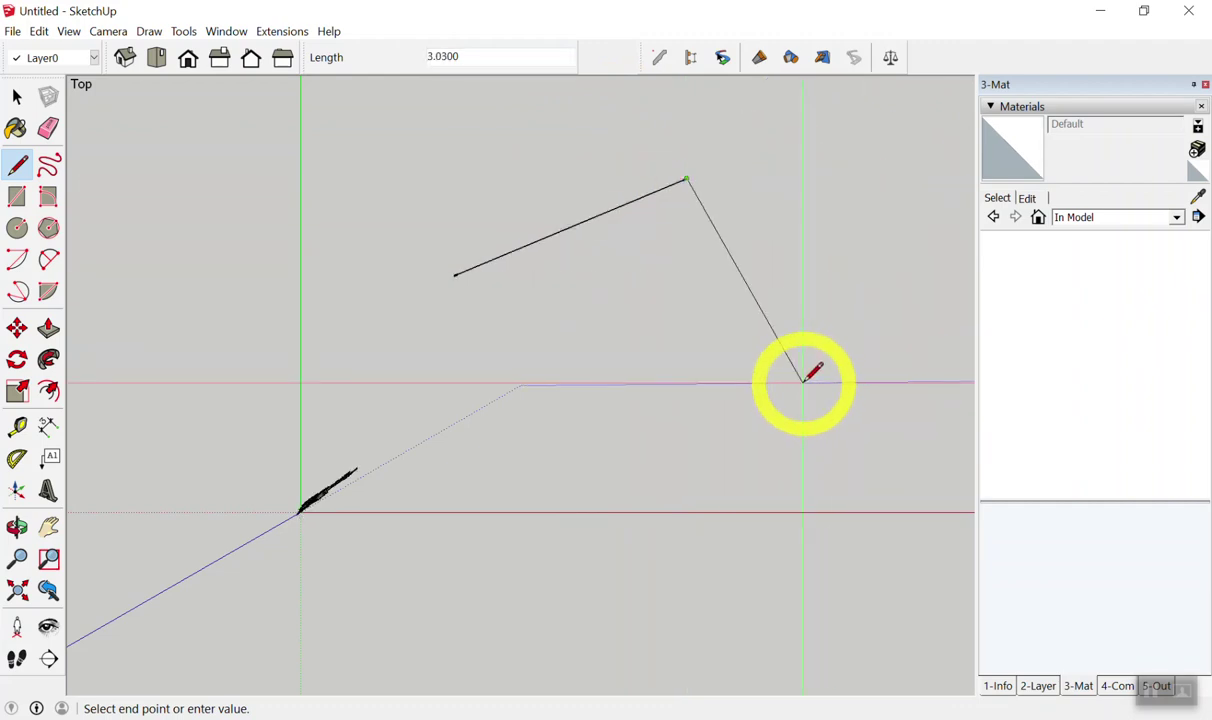
left_click(803, 381)
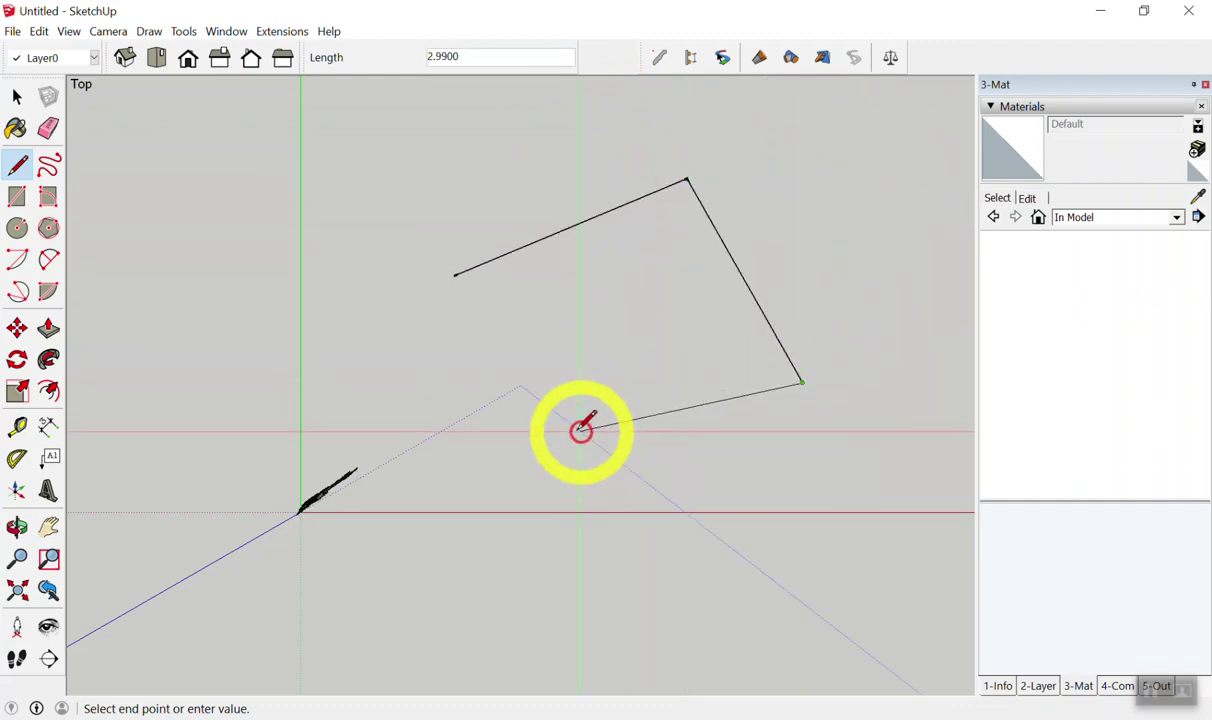
left_click(527, 470)
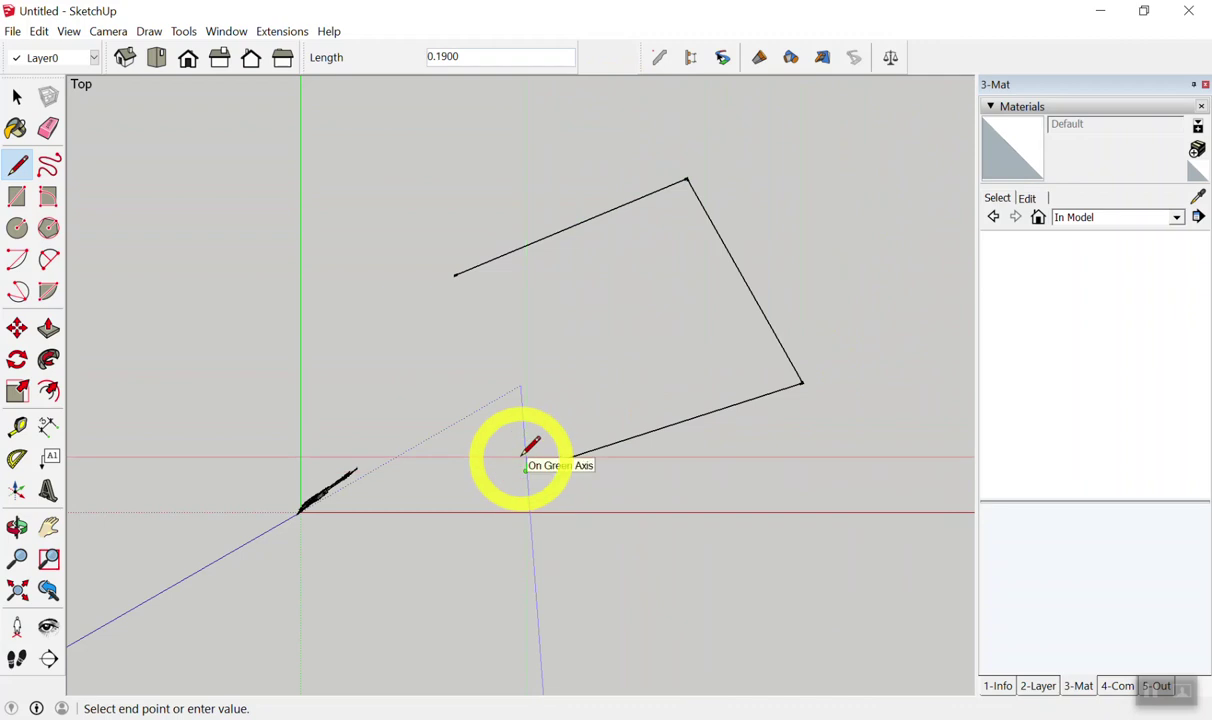
key("space")
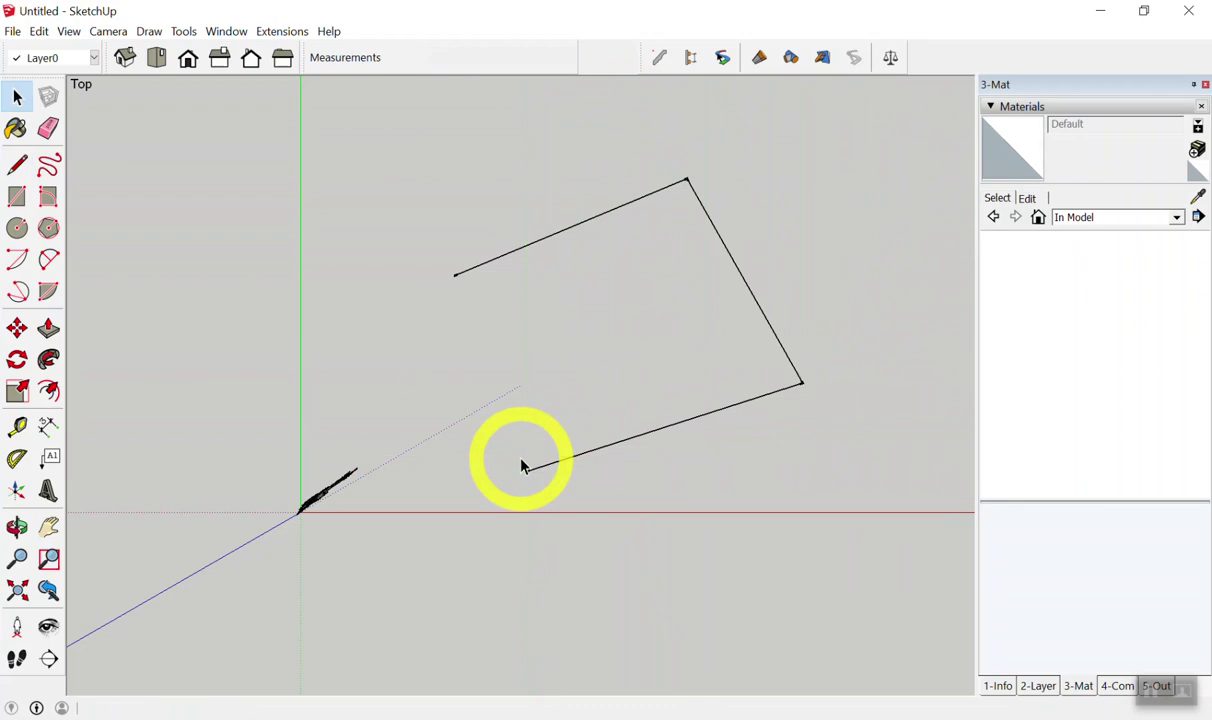
scroll(387, 319, "down", 3)
scroll(151, 541, "up", 2)
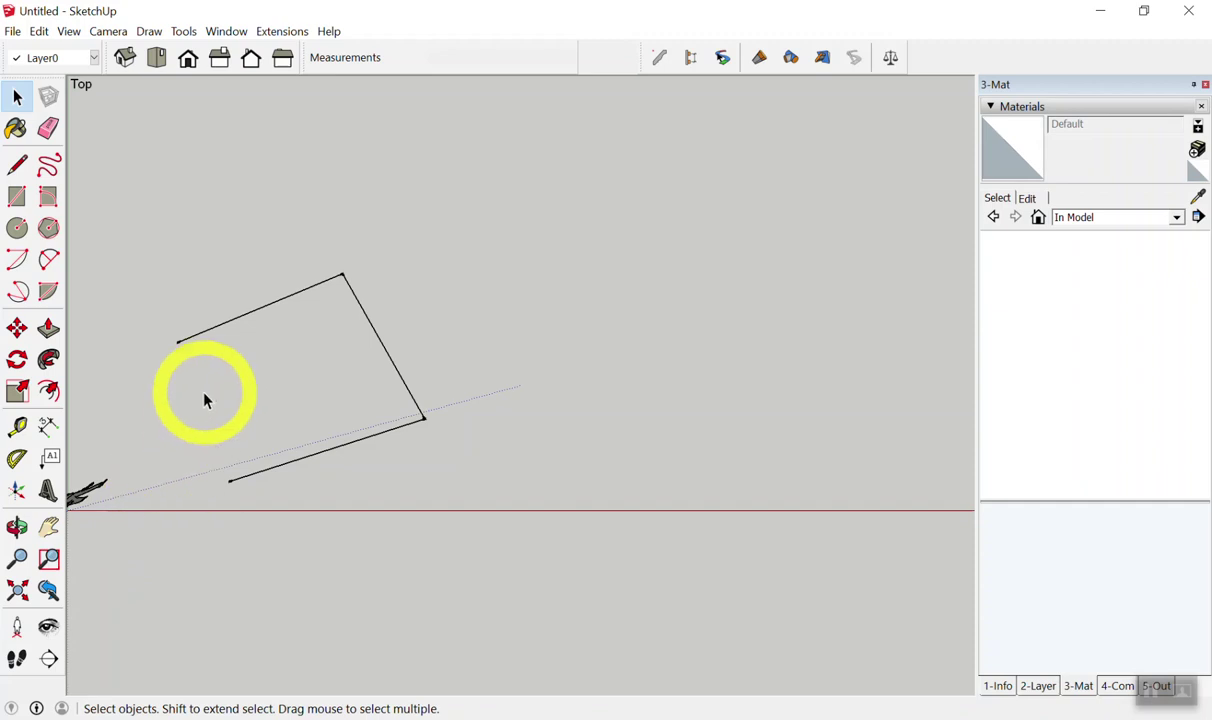
key("l")
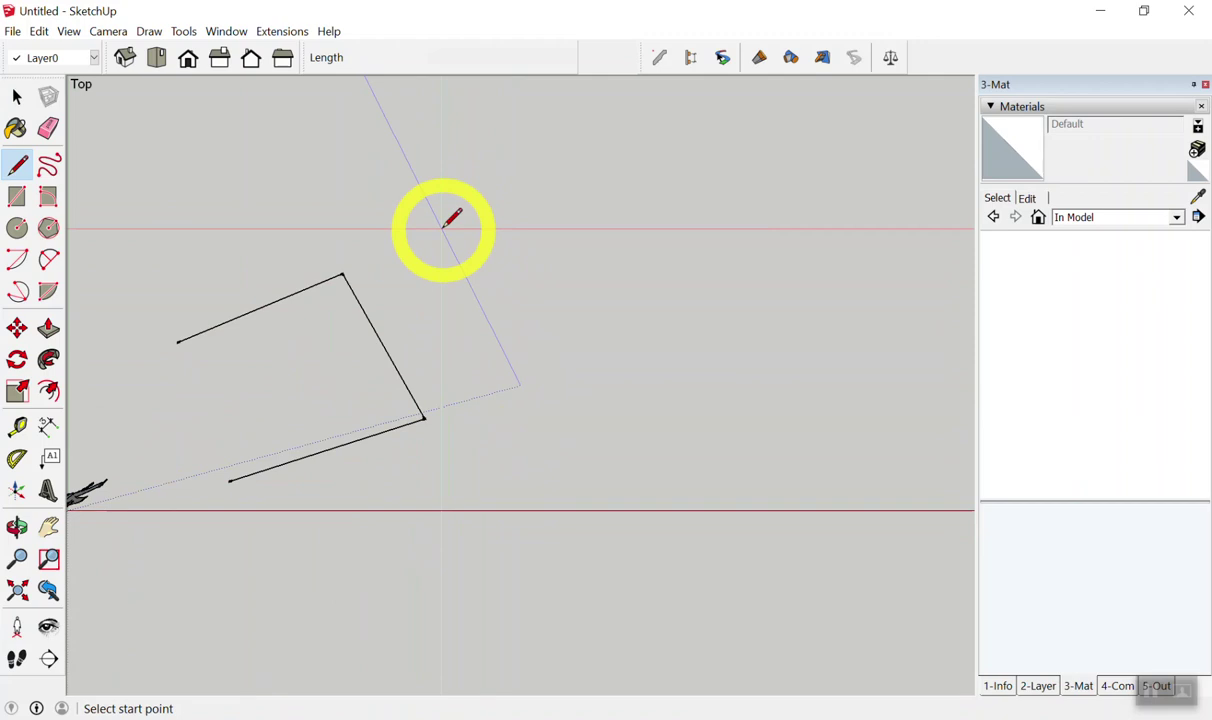
- Draw five loose horizontal test lines, the first one 4.68 long
left_click(460, 246)
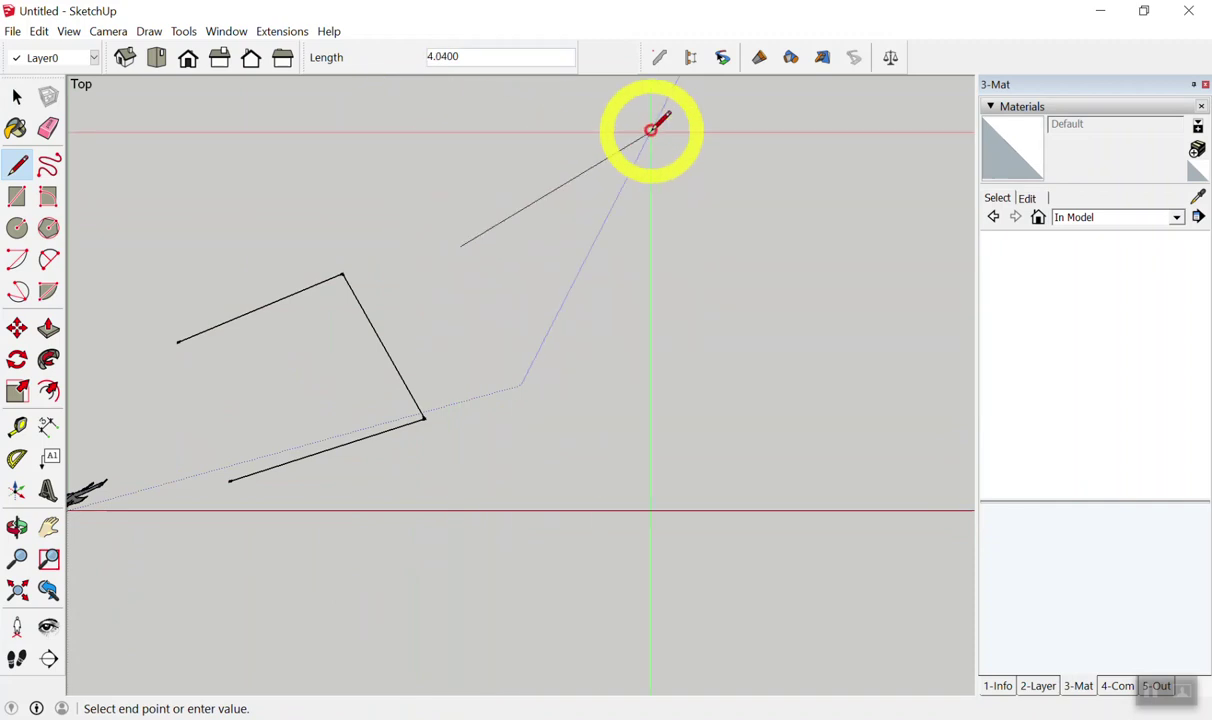
left_click(718, 246)
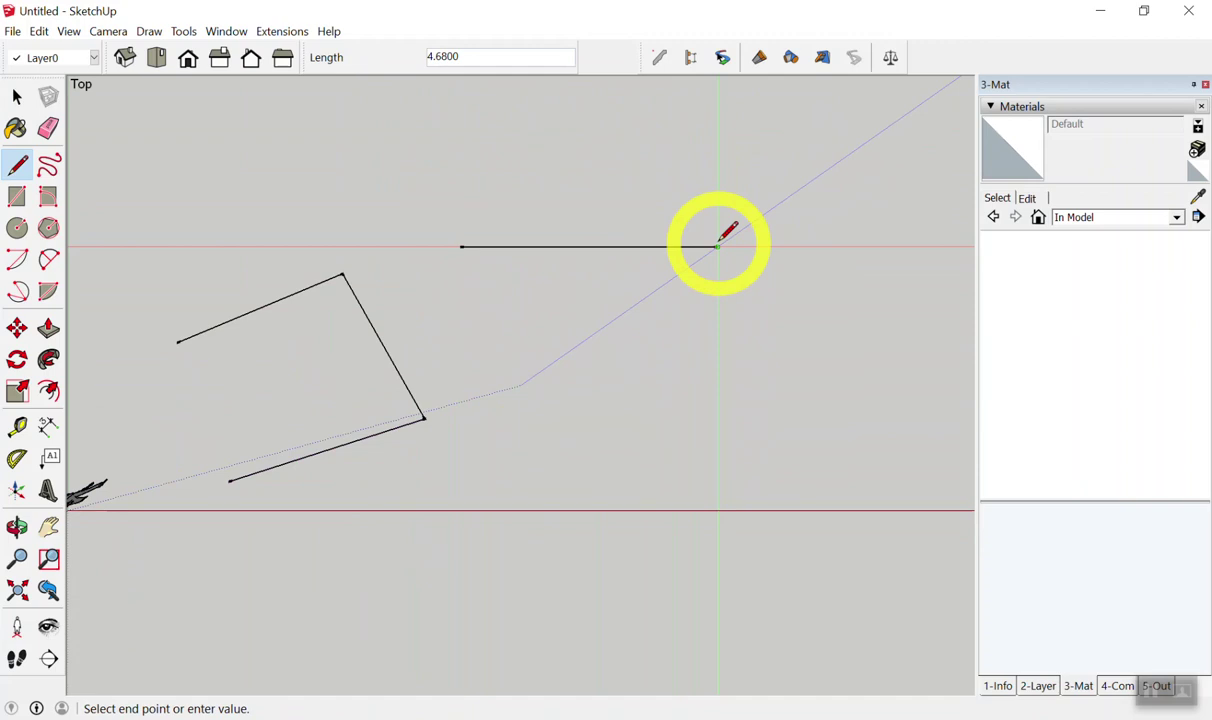
key("Escape")
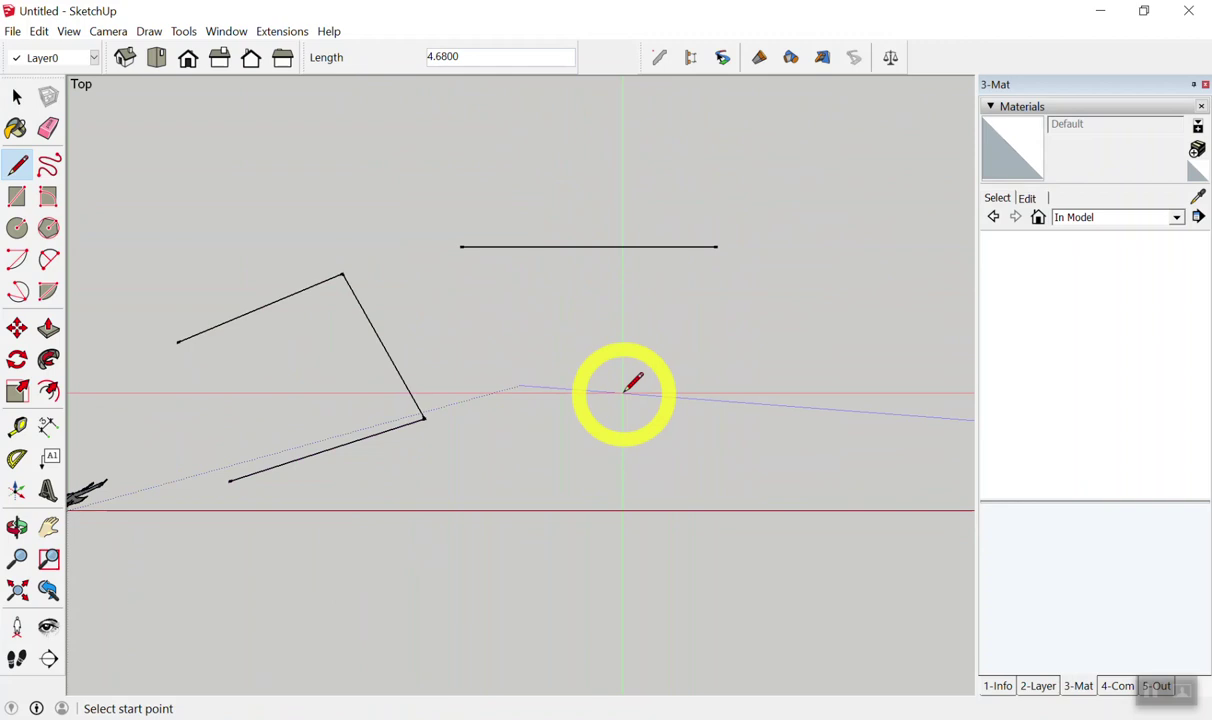
left_click(560, 338)
double_click(765, 339)
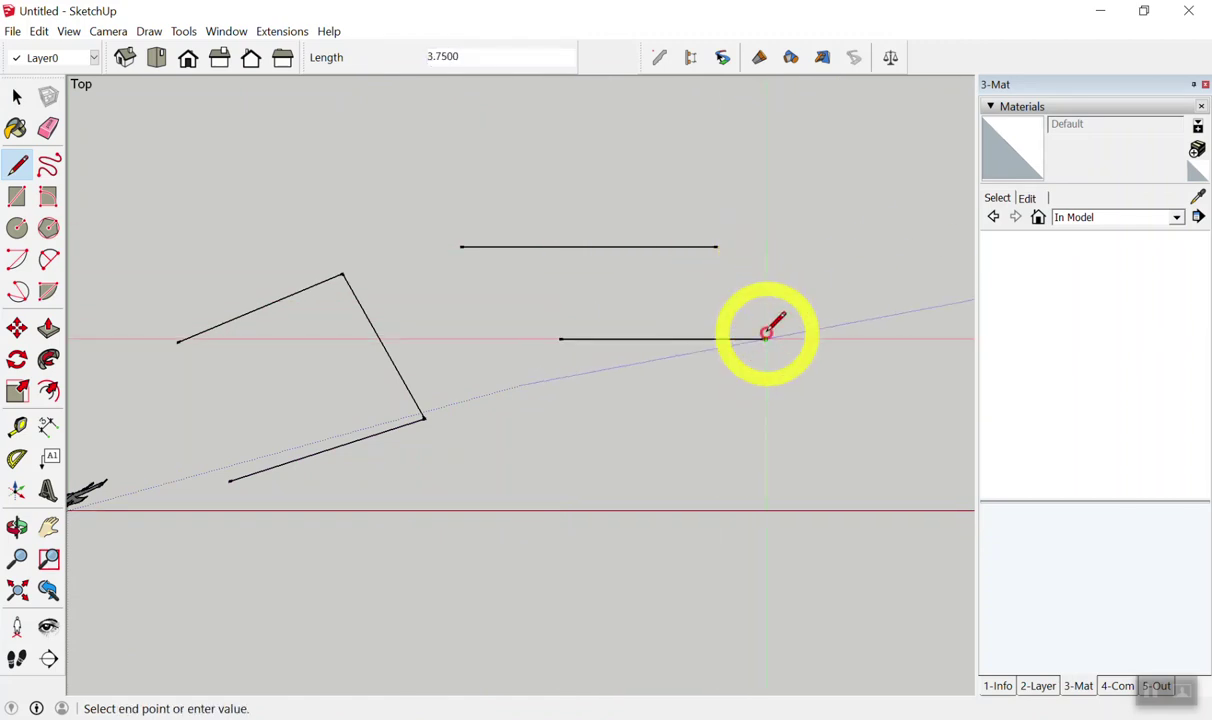
left_click(554, 447)
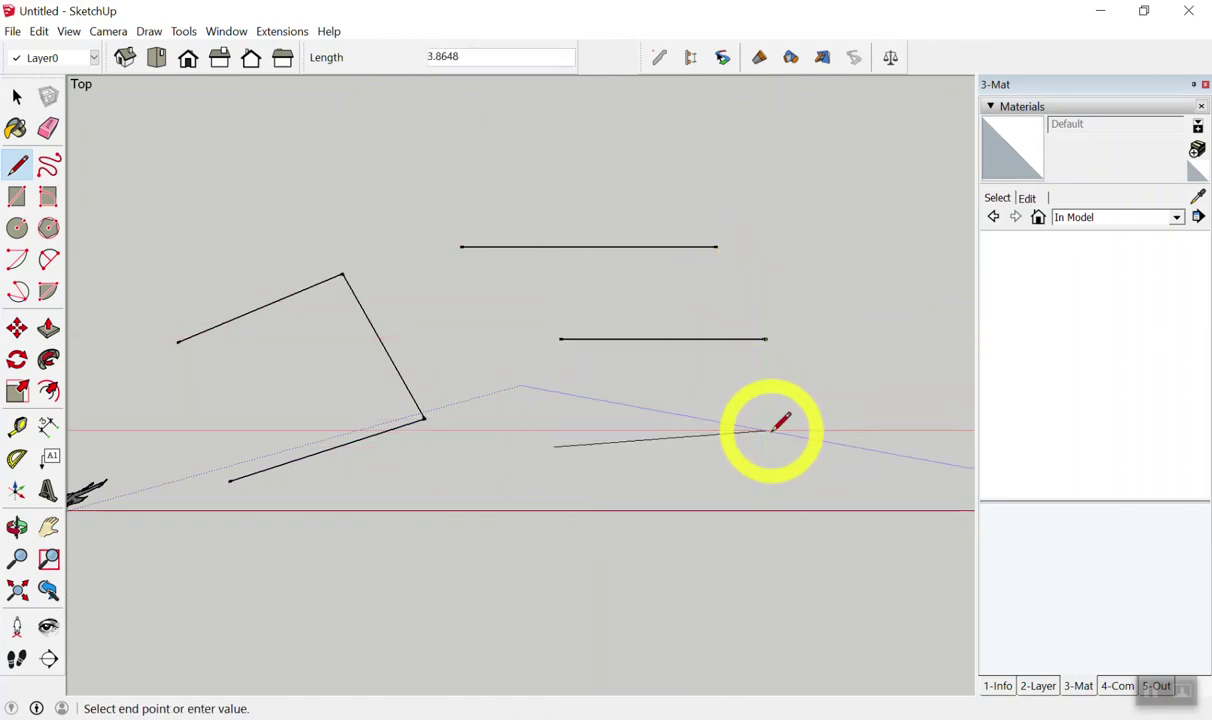
double_click(767, 447)
scroll(370, 320, "down", 3)
left_click(408, 223)
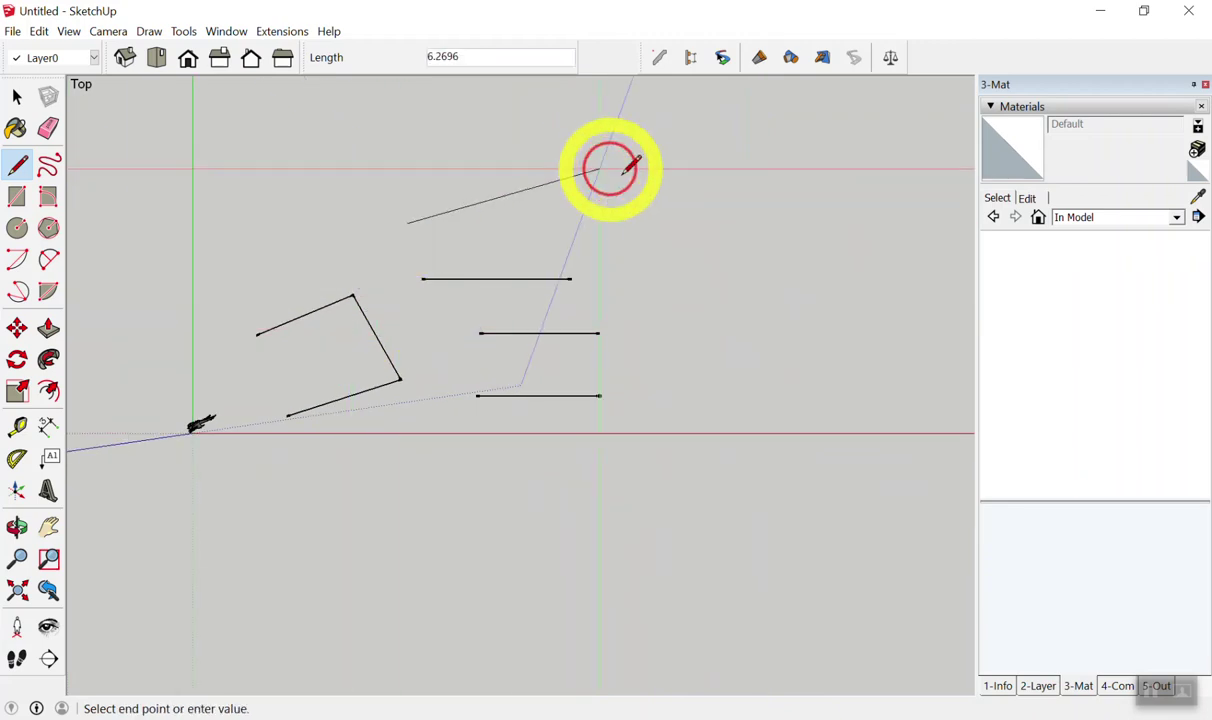
double_click(655, 223)
left_click(638, 313)
double_click(803, 313)
- Add two more horizontal lines, a short line near the top, and two slanted lines
scroll(455, 160, "up", 2)
left_click(447, 144)
double_click(646, 147)
left_click(495, 200)
double_click(765, 200)
left_click(398, 200)
double_click(619, 172)
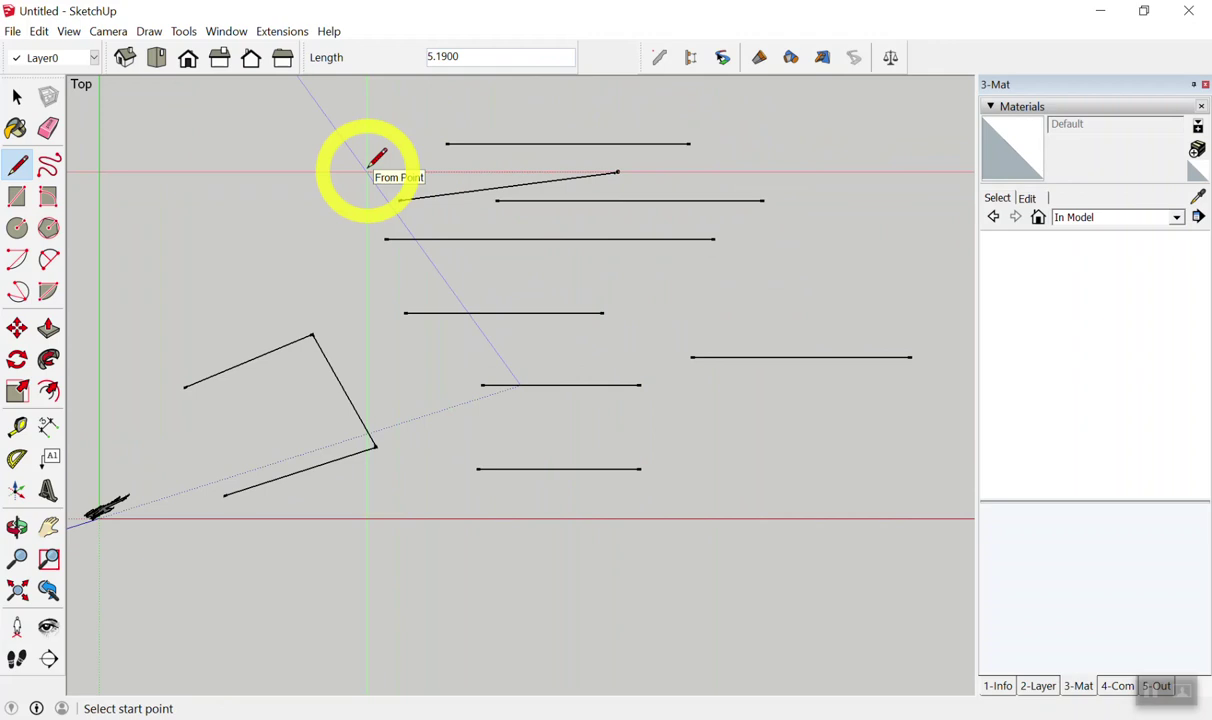
scroll(379, 170, "down", 2)
scroll(330, 230, "down", 2)
left_click(390, 141)
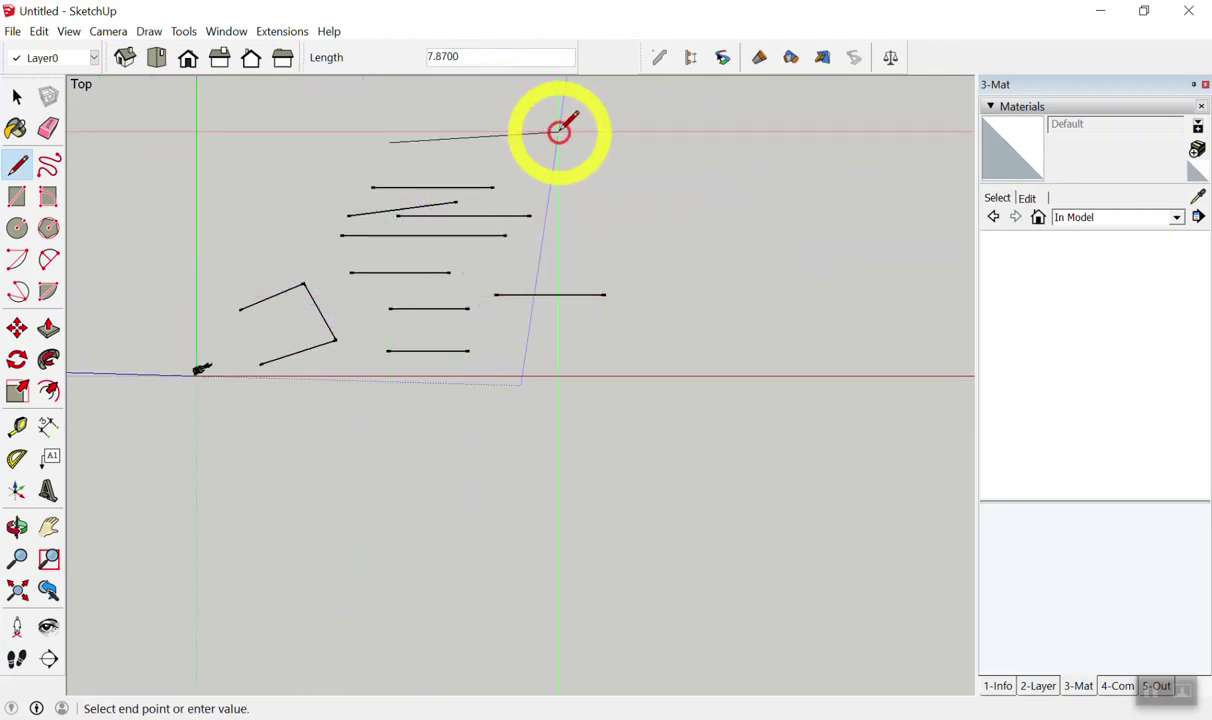
left_click(558, 131)
key("Escape")
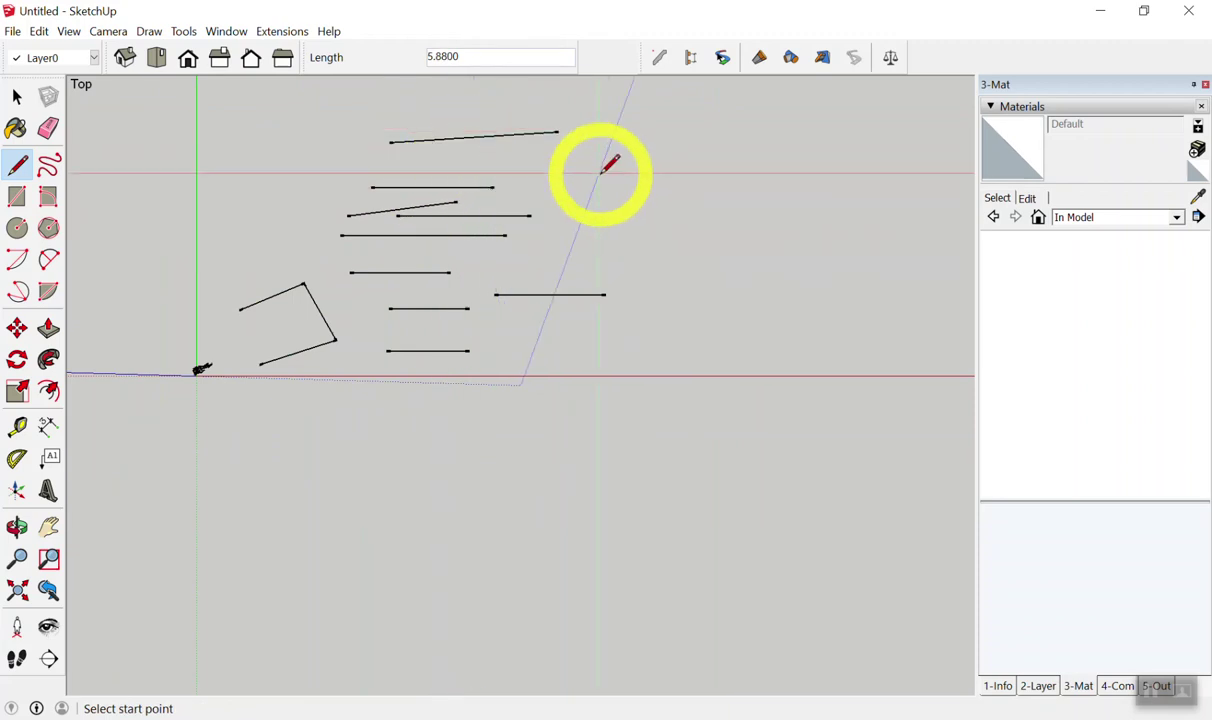
left_click(608, 188)
double_click(806, 165)
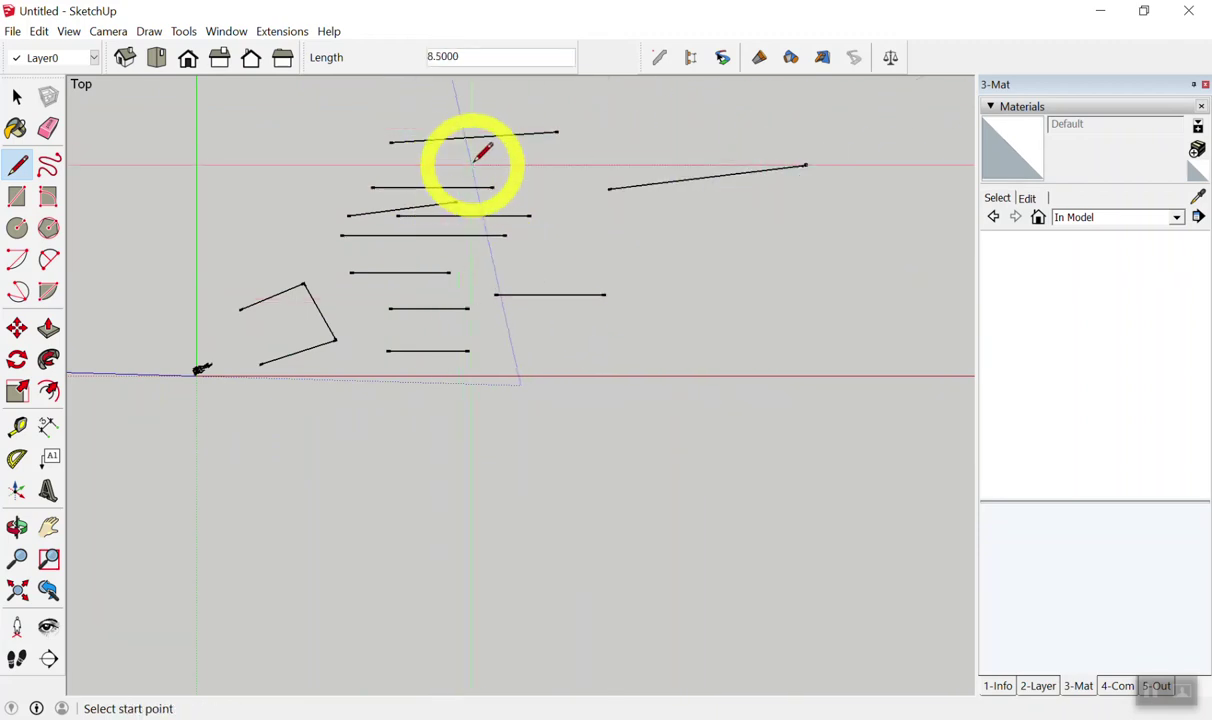
- Draw an L shape with a horizontal segment turning downward
scroll(690, 233, "up", 2)
left_click(622, 239)
left_click(806, 238)
double_click(805, 336)
- Draw a three-segment bent line running right, down, then back left, and return to Select
scroll(527, 200, "down", 2)
scroll(530, 225, "up", 2)
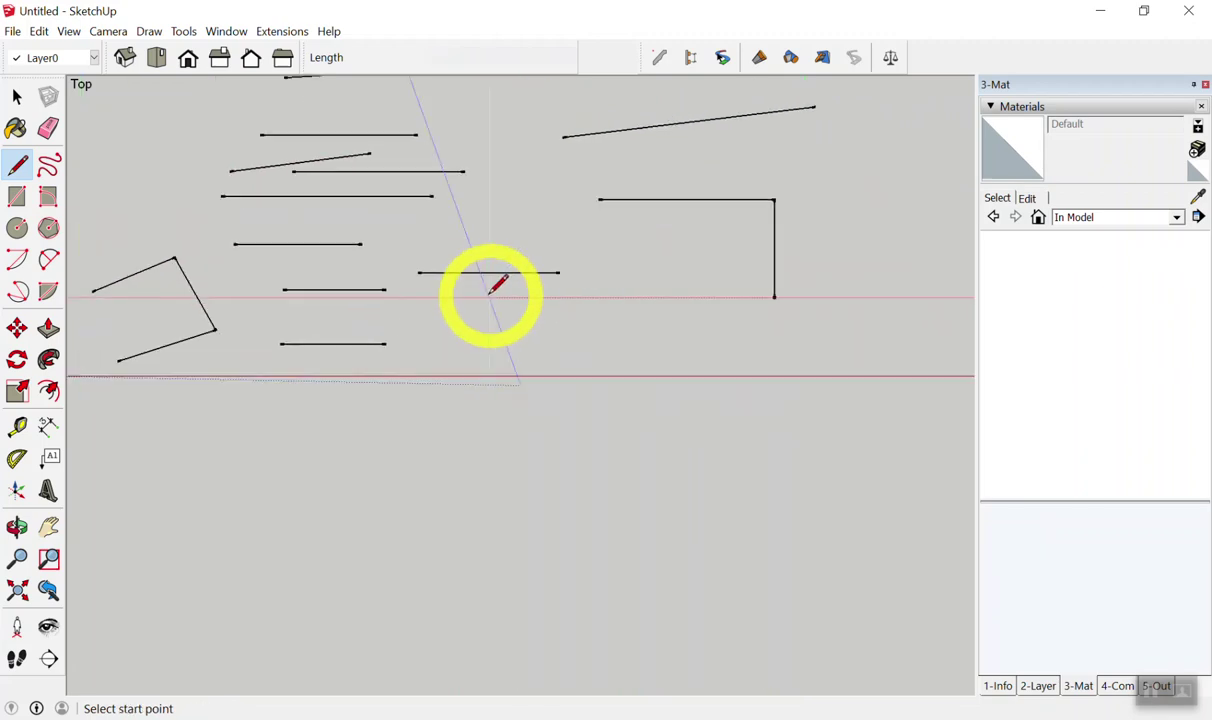
scroll(489, 292, "up", 1)
left_click(539, 337)
left_click(739, 330)
left_click(763, 468)
left_click(559, 509)
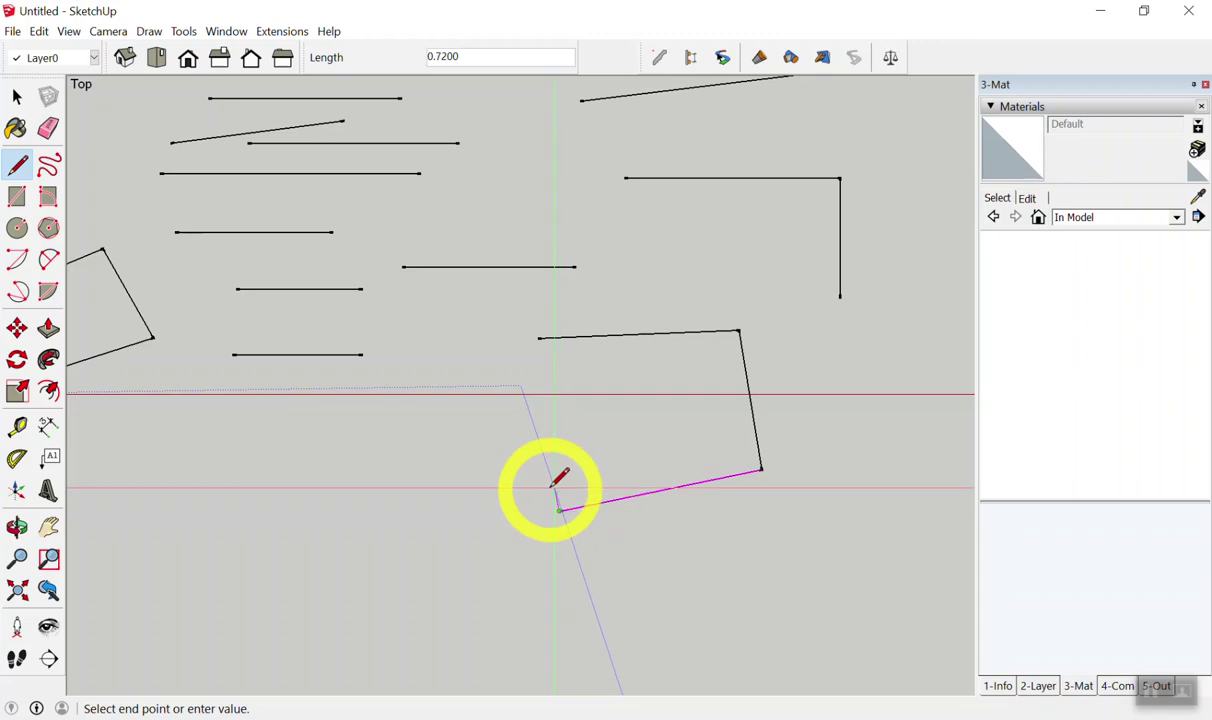
key("Escape")
scroll(552, 487, "down", 2)
key("space")
scroll(285, 215, "down", 2)
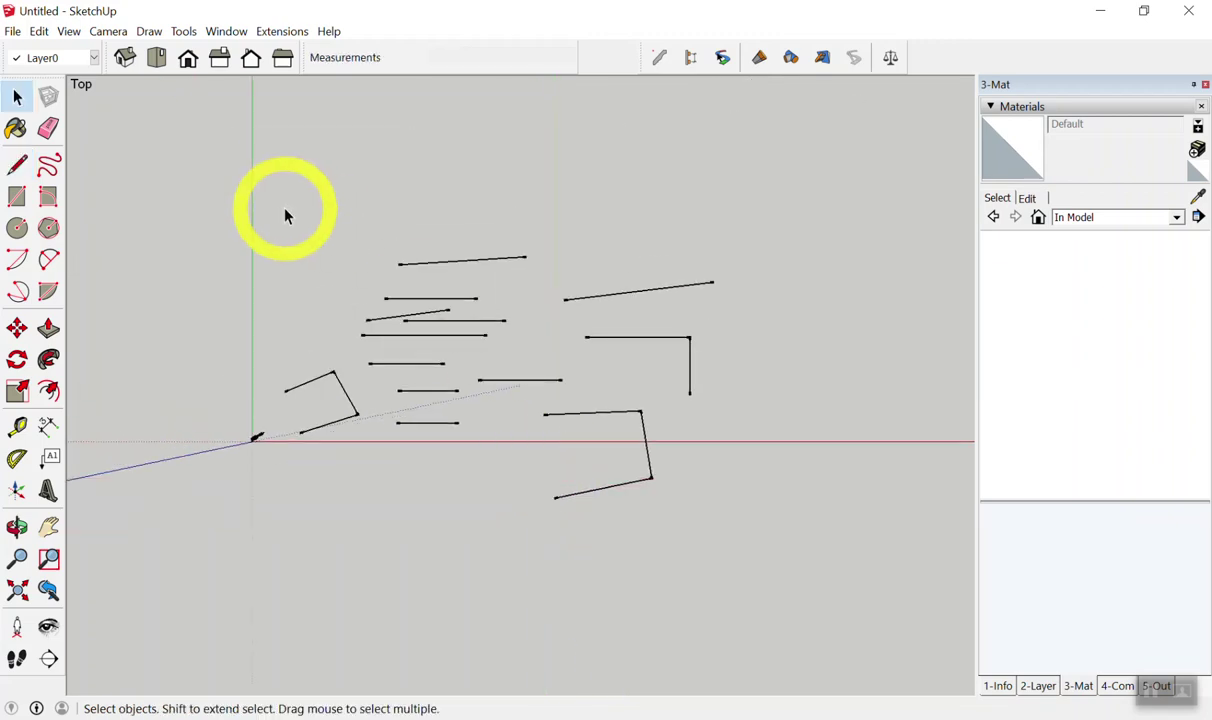
scroll(326, 378, "up", 1)
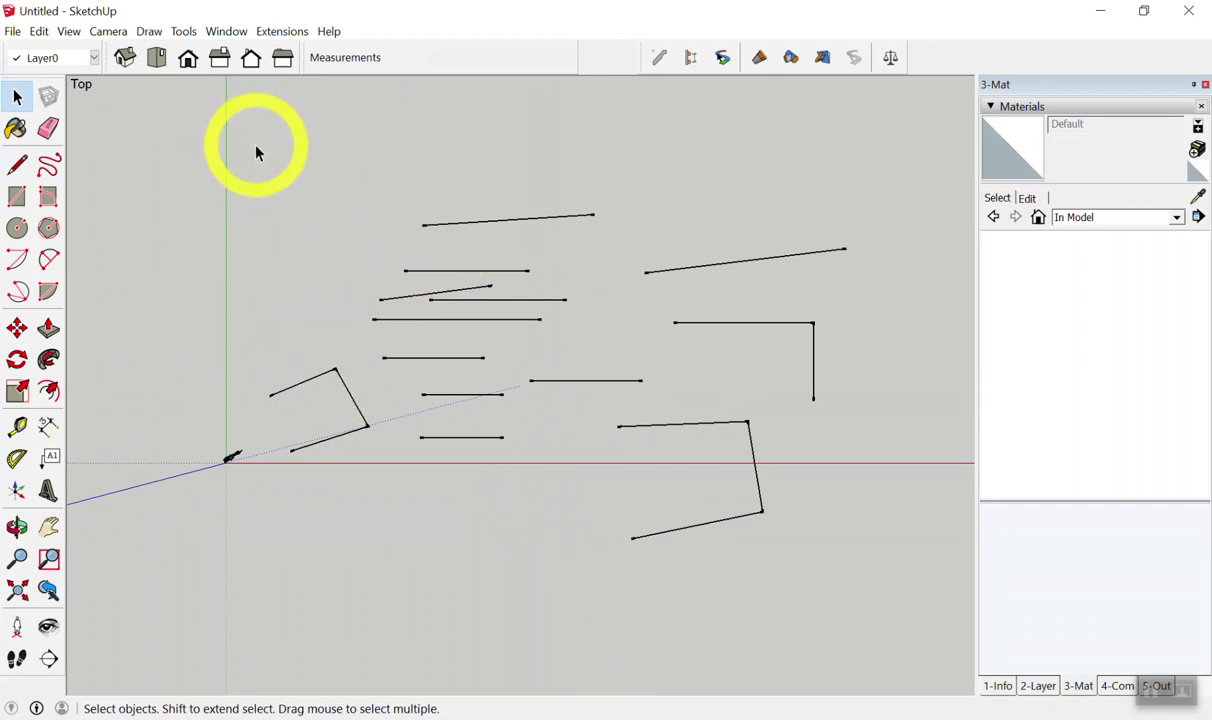
- Box-select all the test lines and open outlines and delete them, leaving only the axes
left_click_drag(256, 146, 877, 604)
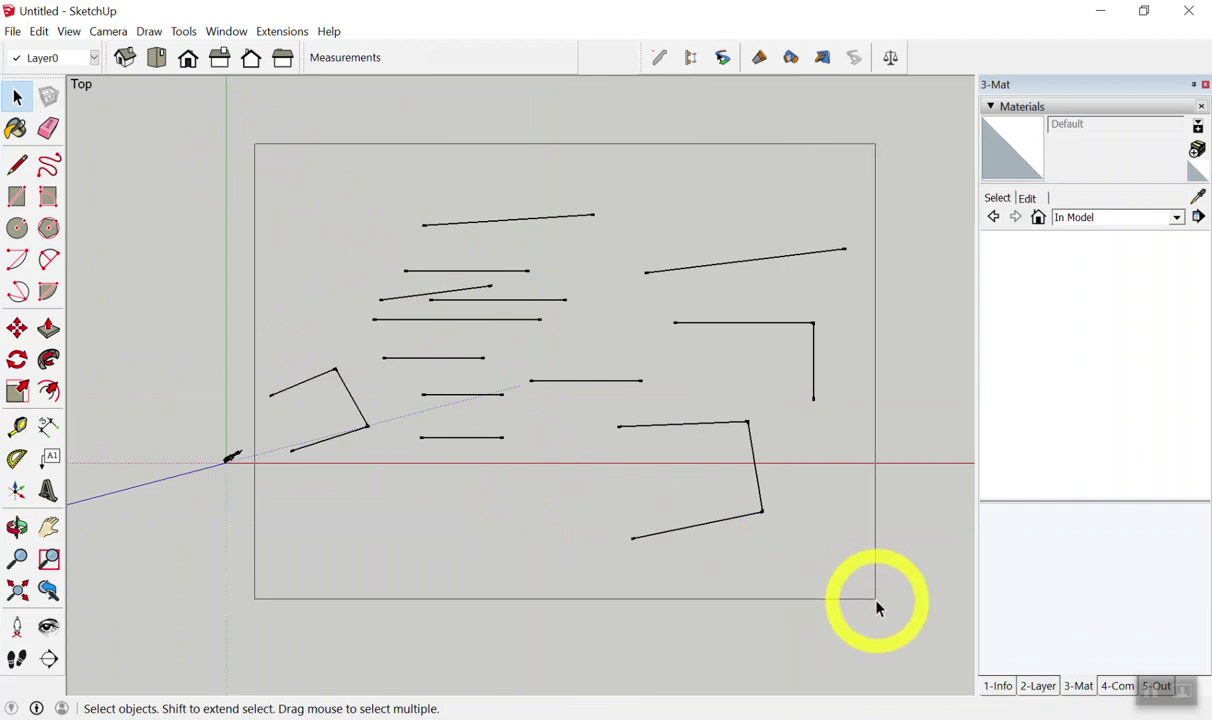
left_click_drag(928, 152, 666, 399)
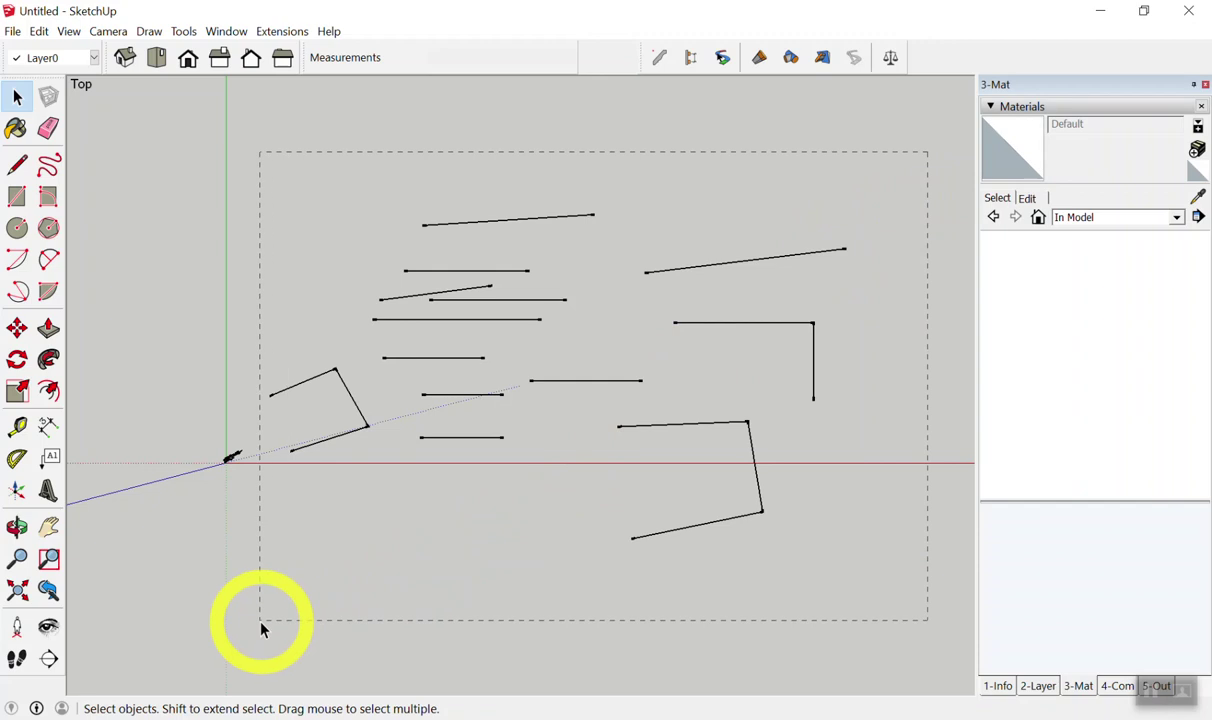
left_click_drag(285, 627, 262, 626)
left_click(323, 599)
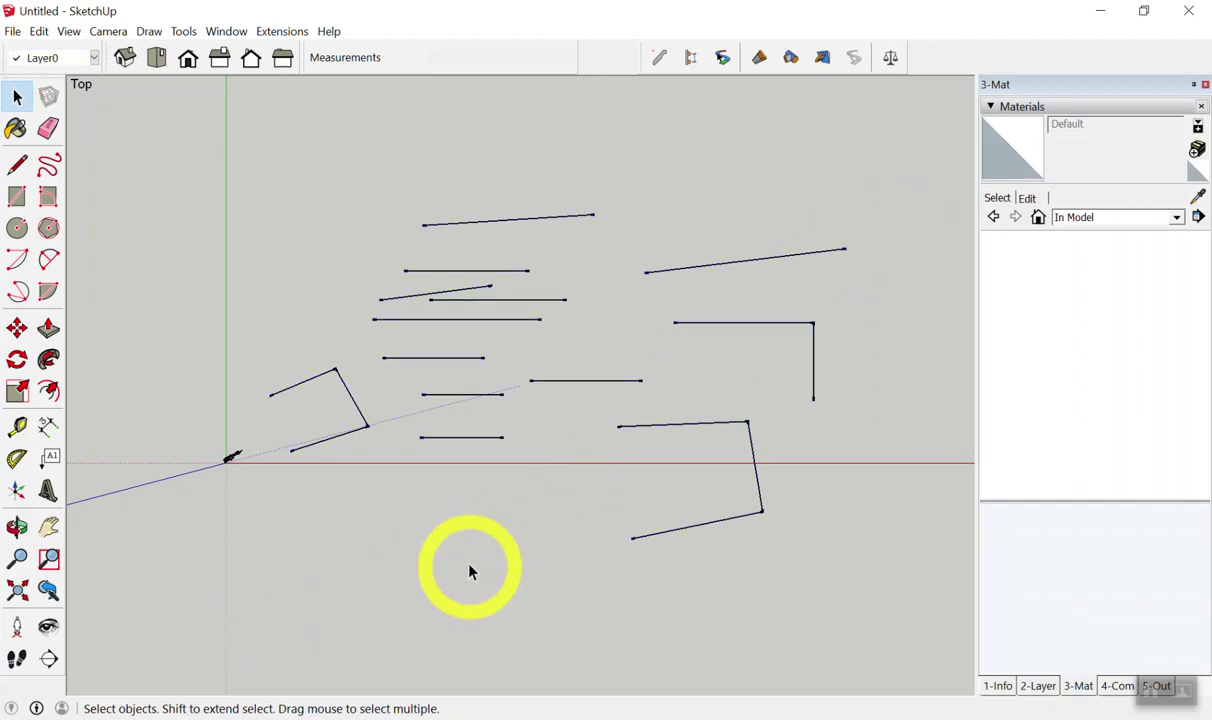
left_click_drag(250, 160, 886, 595)
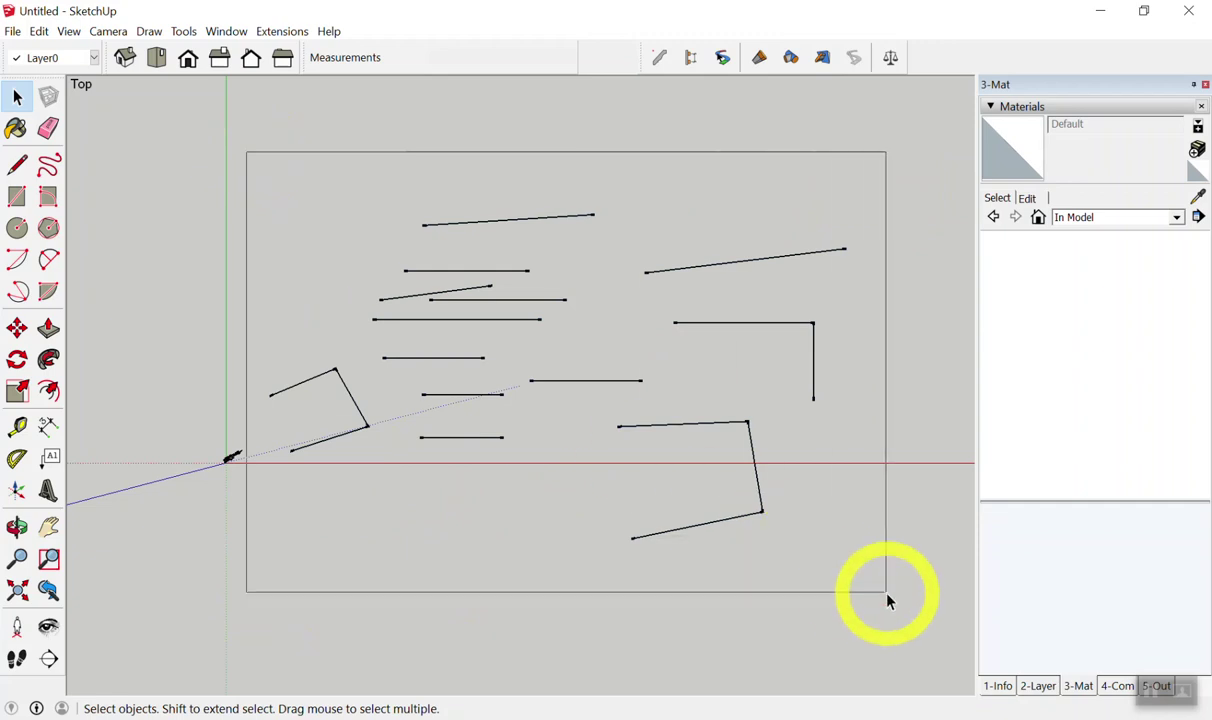
right_click(482, 231)
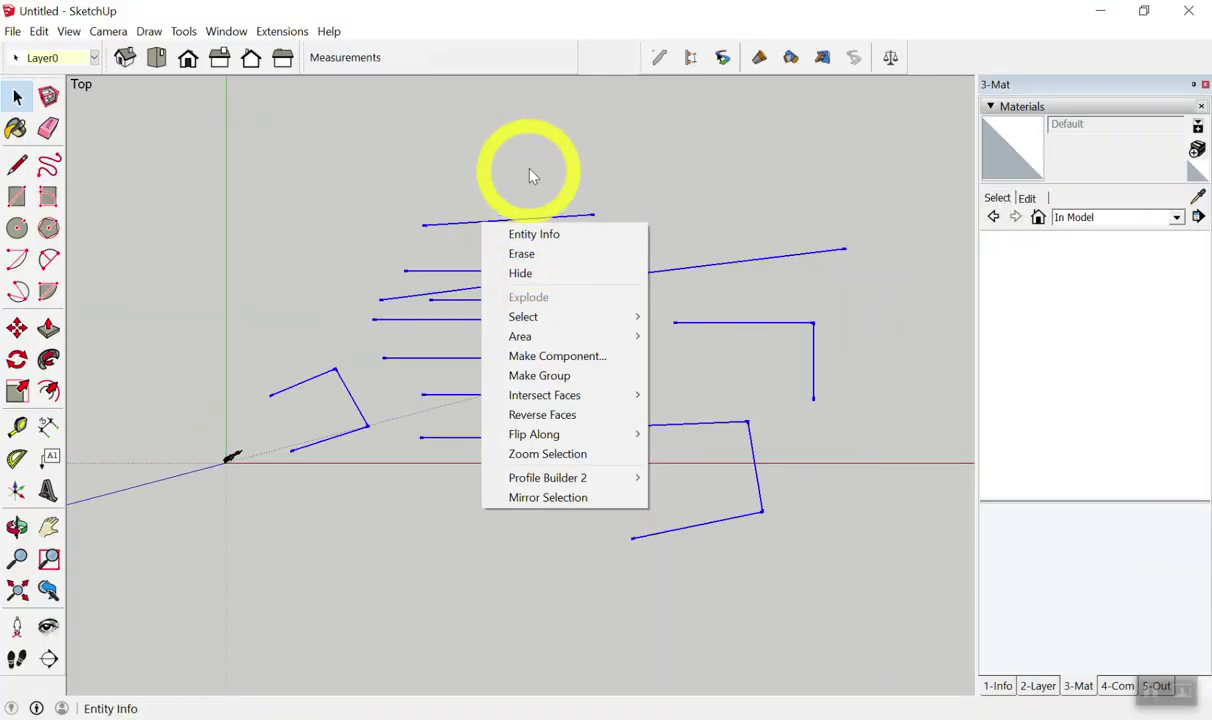
left_click(387, 162)
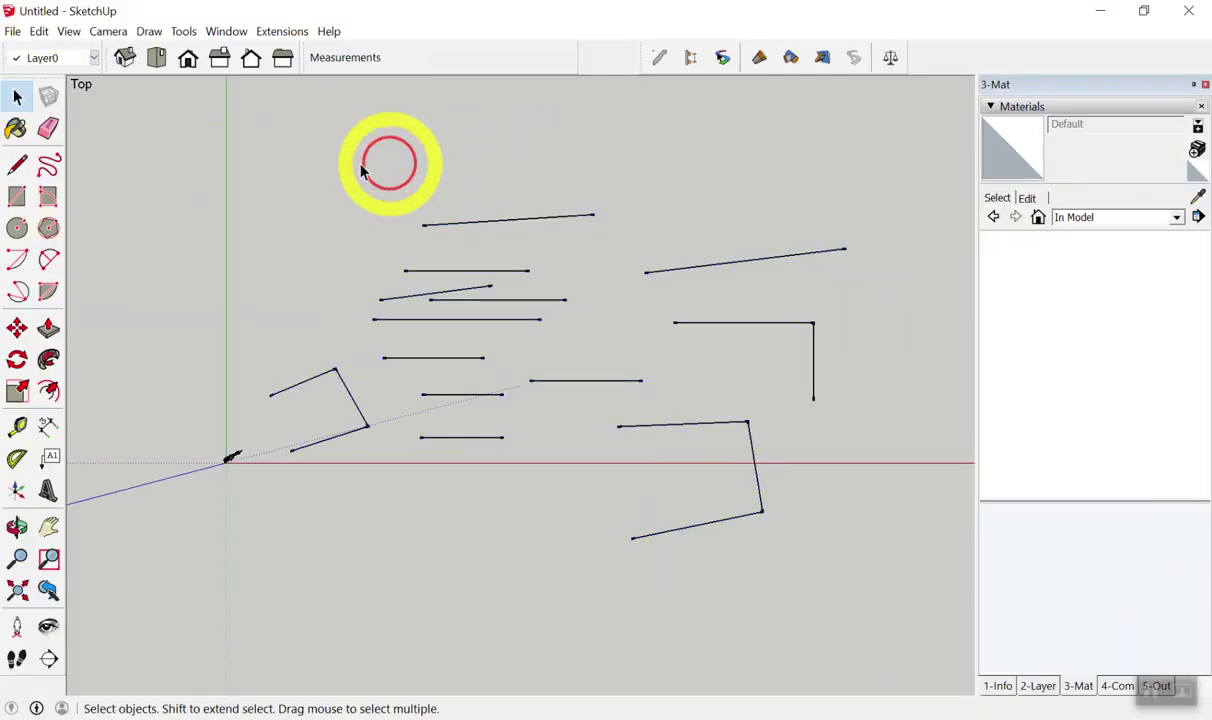
mouse_move(248, 172)
left_mouse_down()
mouse_move(745, 575)
mouse_move(940, 627)
left_mouse_up()
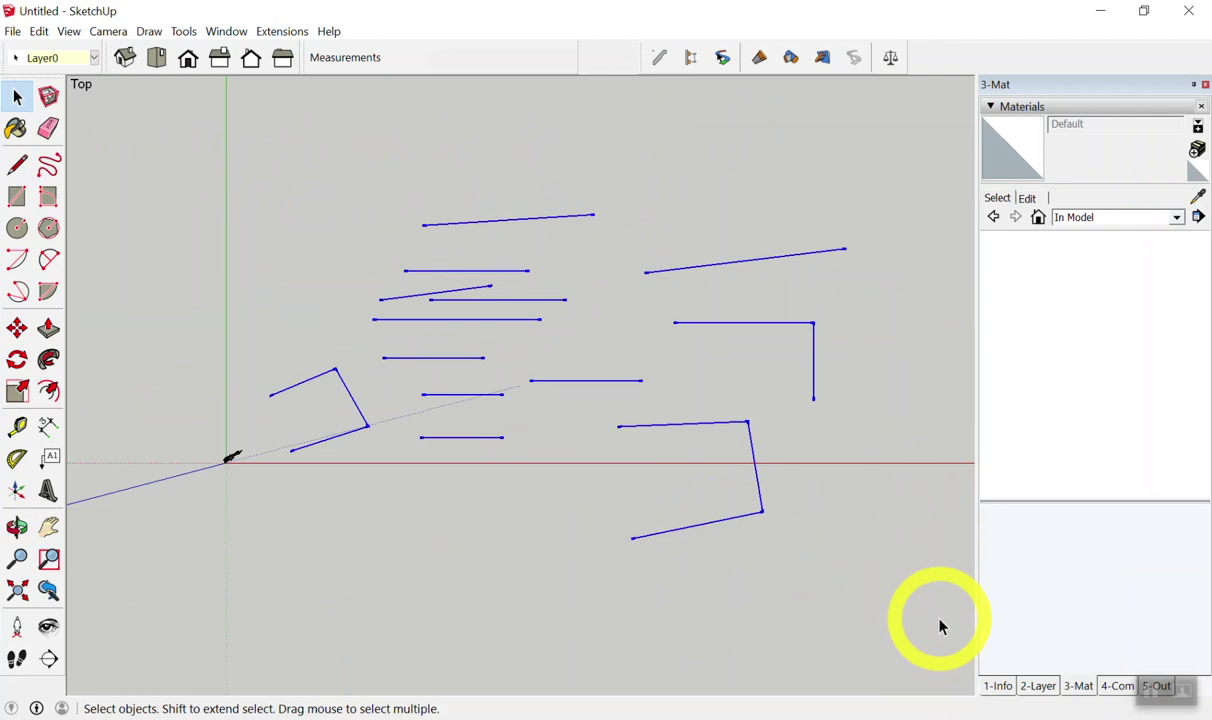
key("Delete")
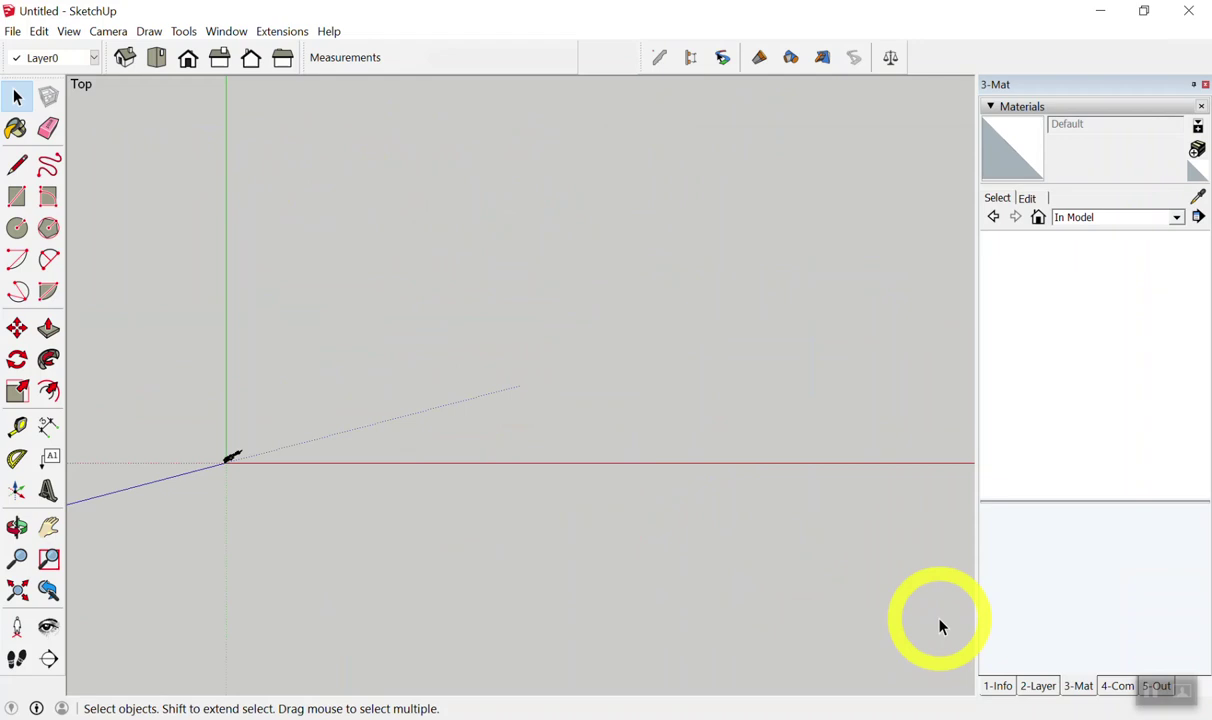
scroll(122, 325, "up", 2)
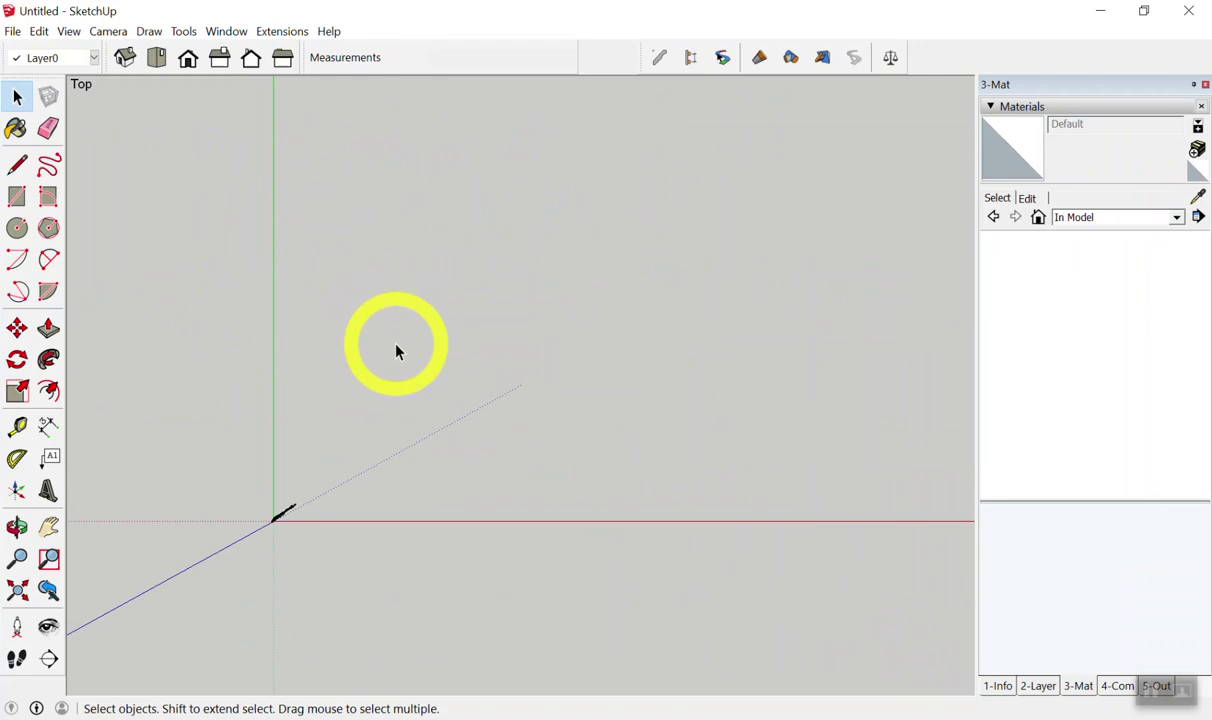
- Draw a single horizontal test line with the Line tool
key("l")
left_click(421, 357)
left_click(638, 350)
key("space")
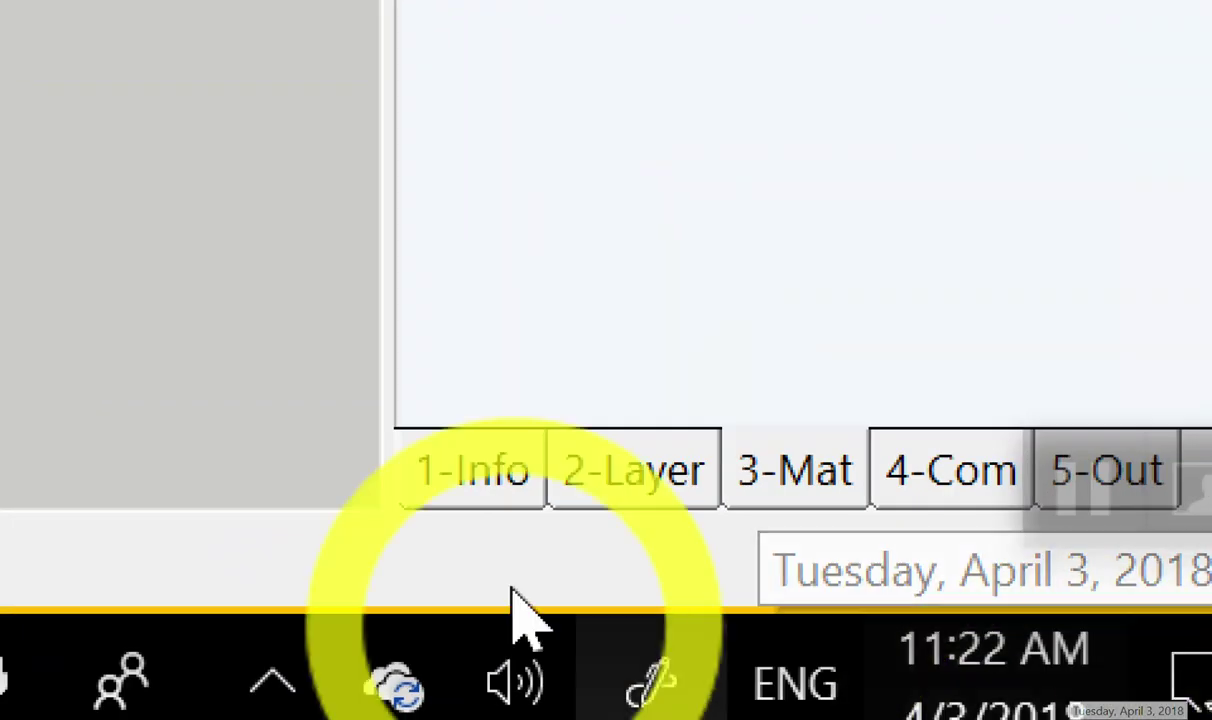
- Show Entity Info and select the line to read its 6.9600 length
left_click(480, 469)
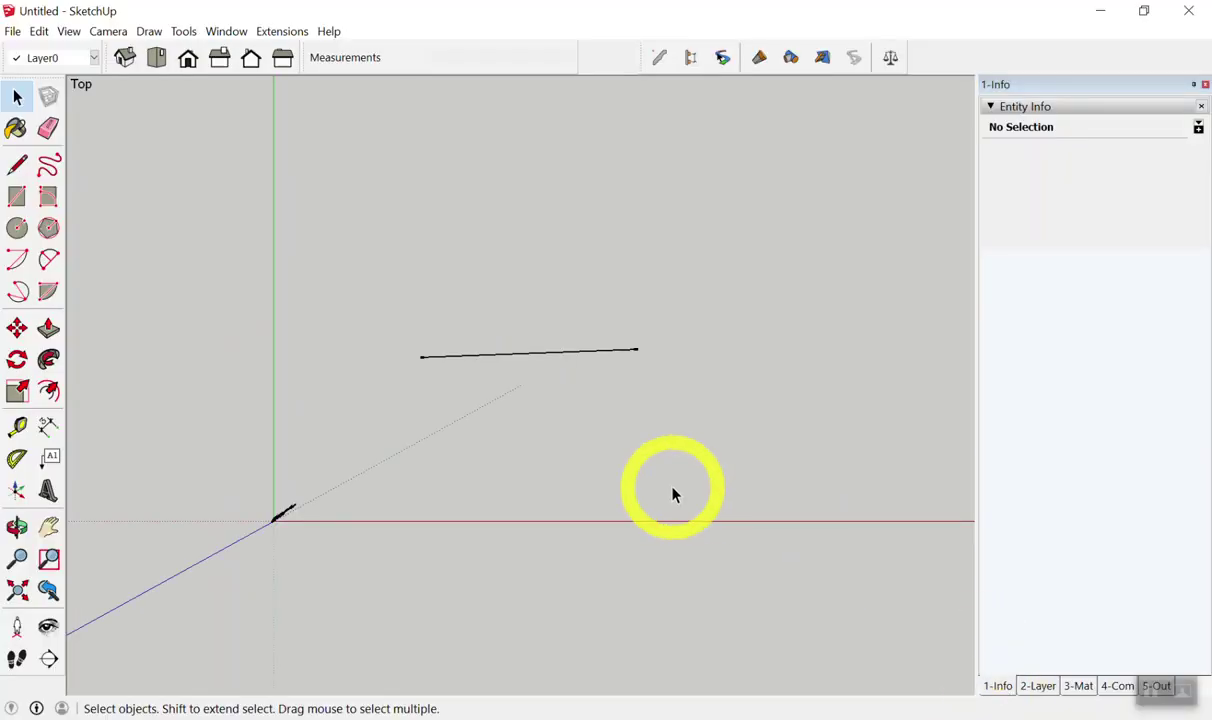
left_click(614, 360)
left_click(614, 358)
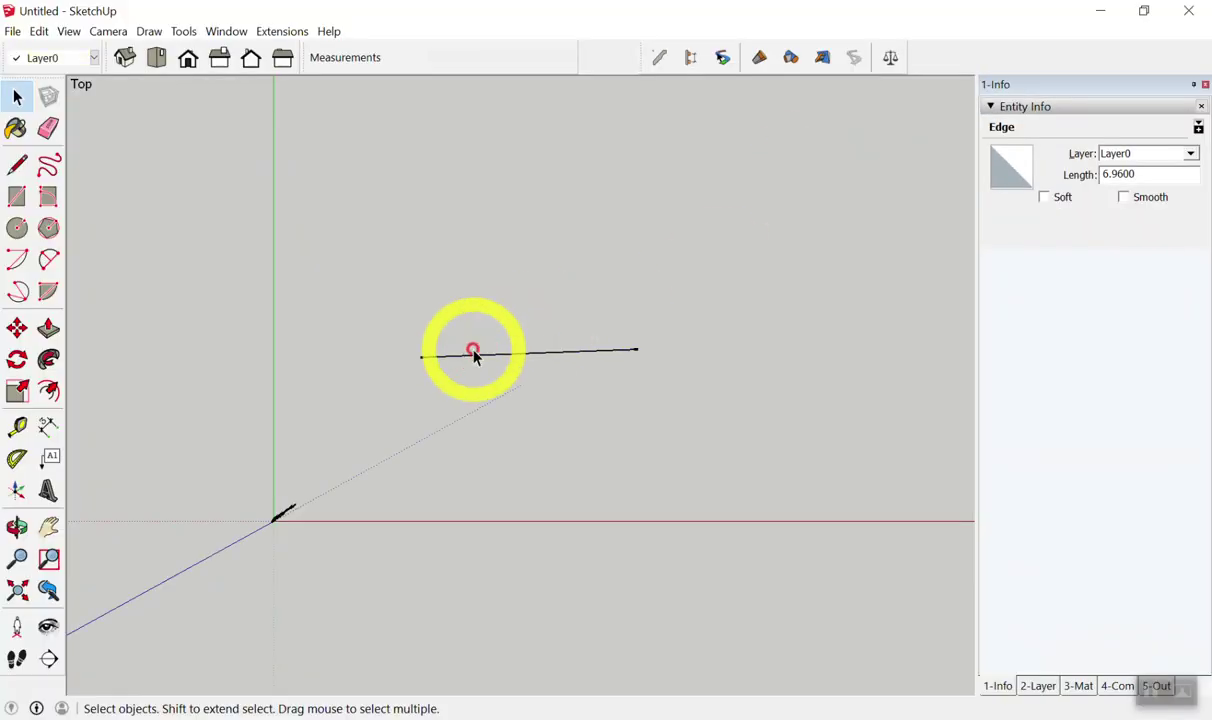
left_click(612, 430)
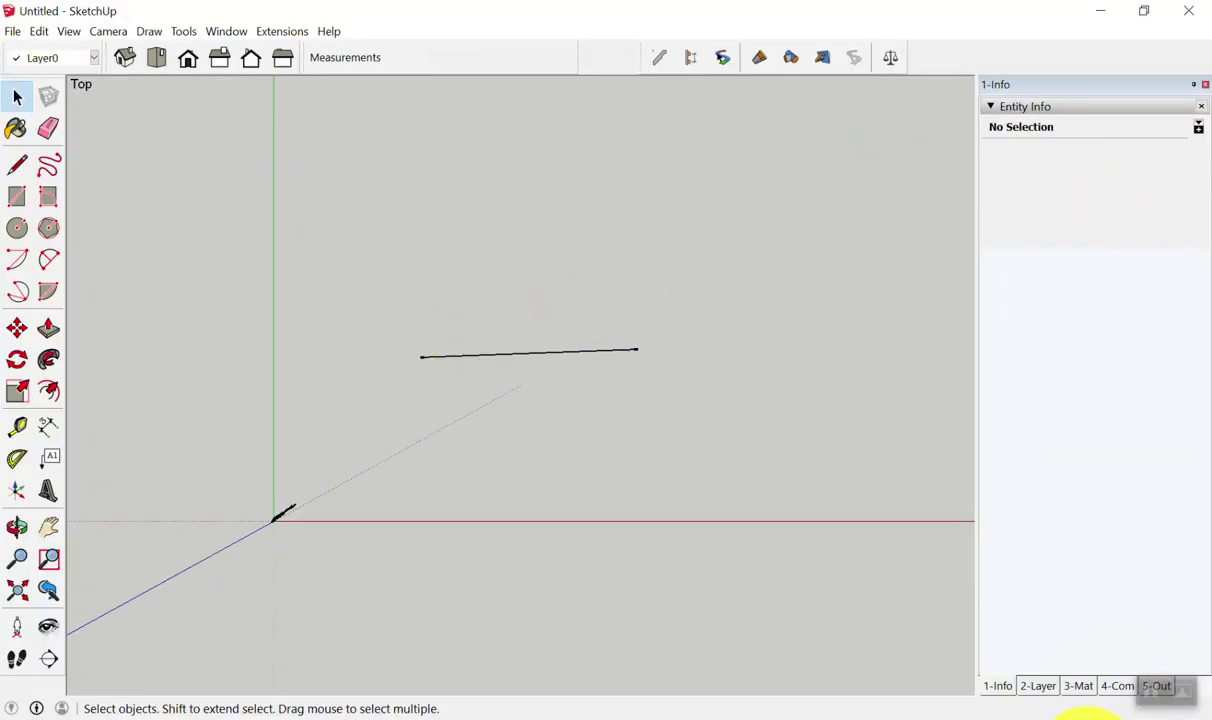
left_click(611, 485)
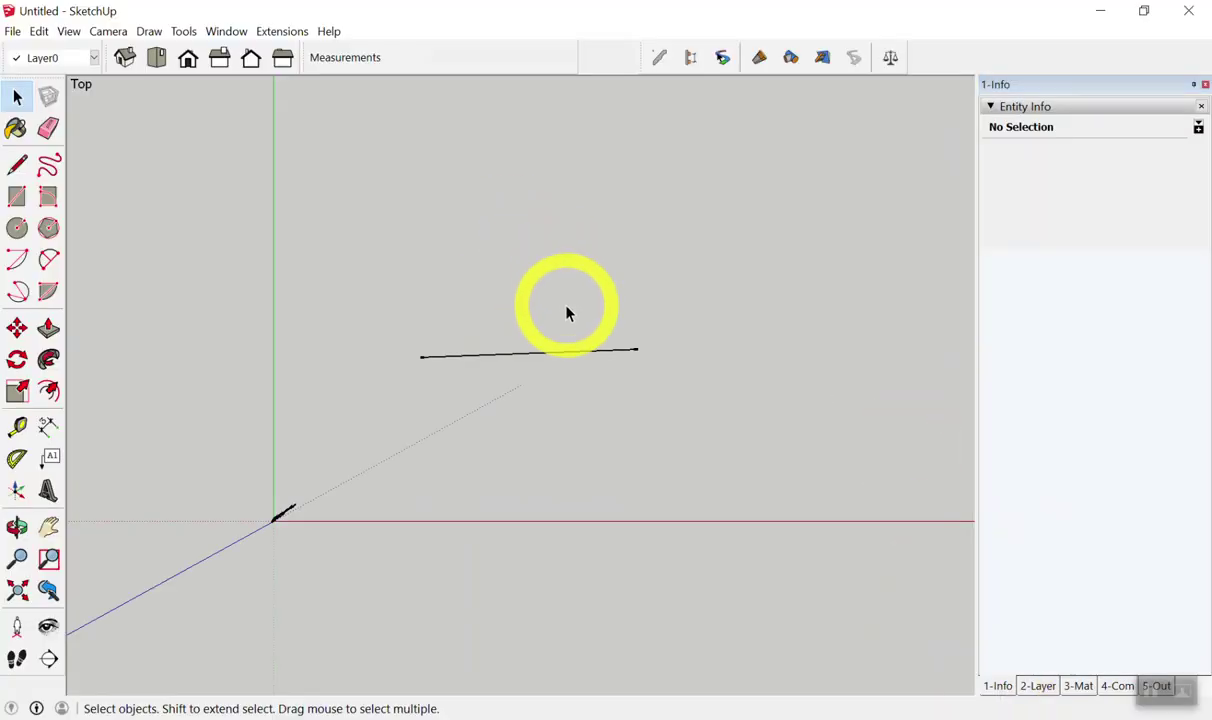
left_click(575, 357)
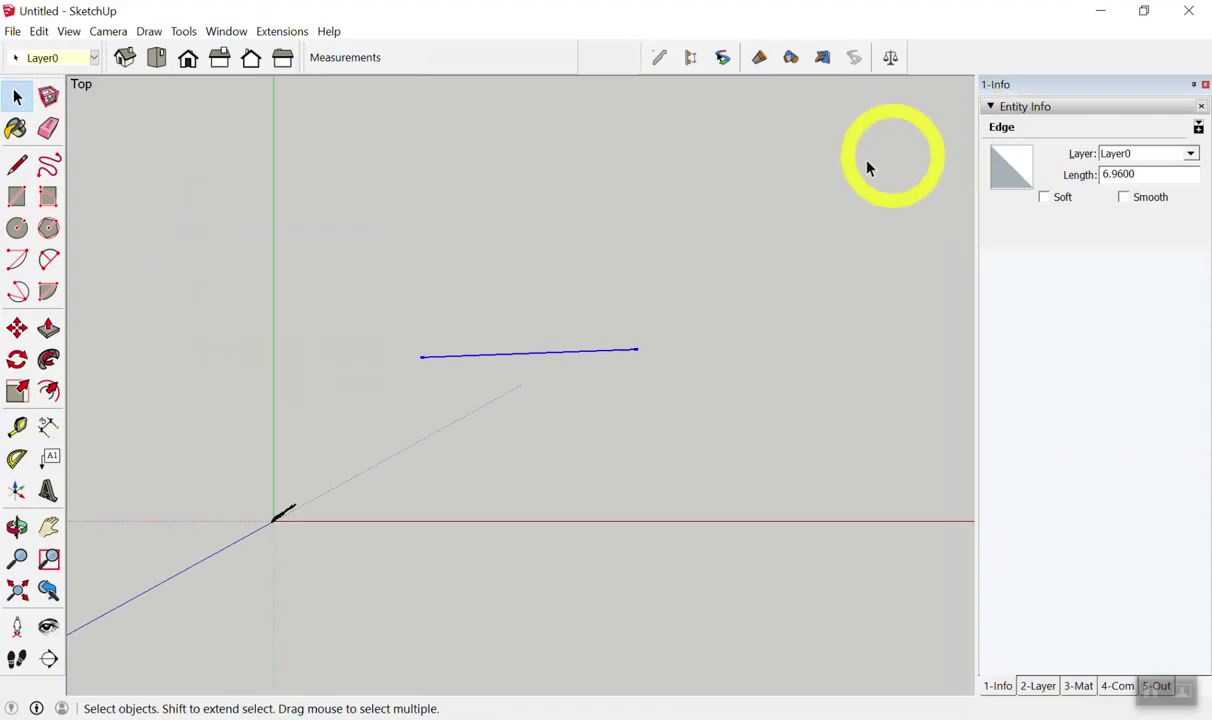
left_click(744, 216)
- Draw a second horizontal test line and select both lines to check their lengths
key("l")
left_click(432, 316)
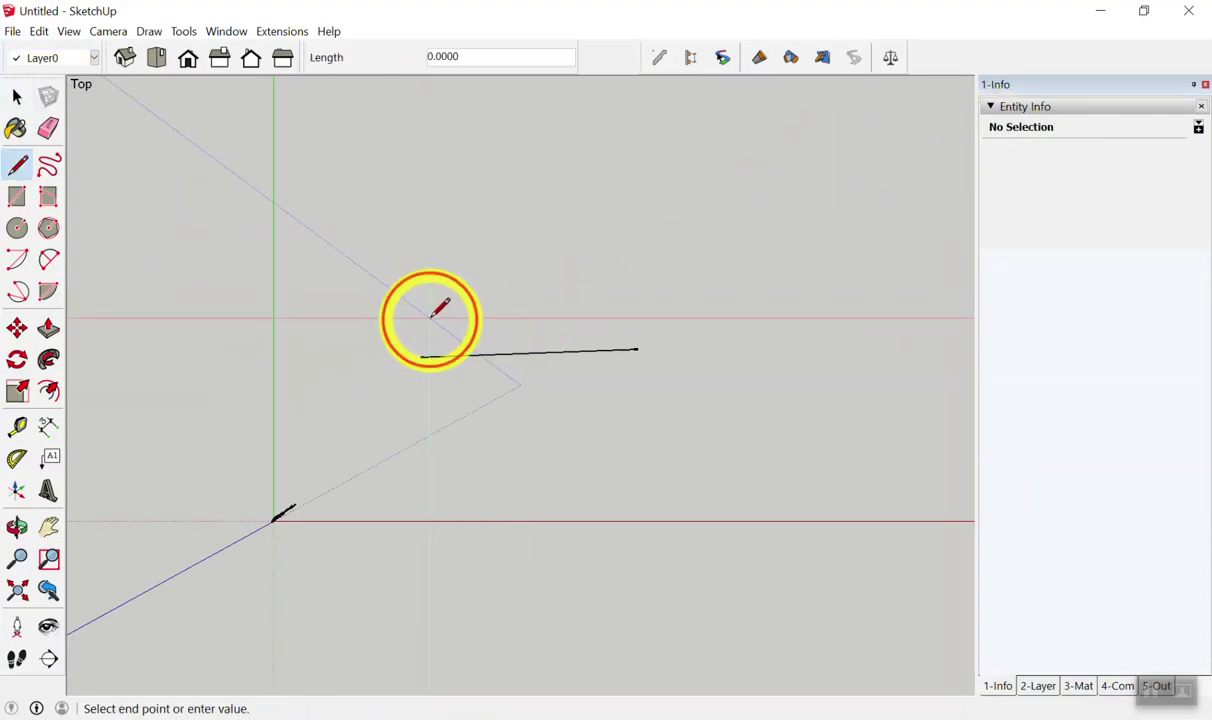
left_click(648, 310)
key("space")
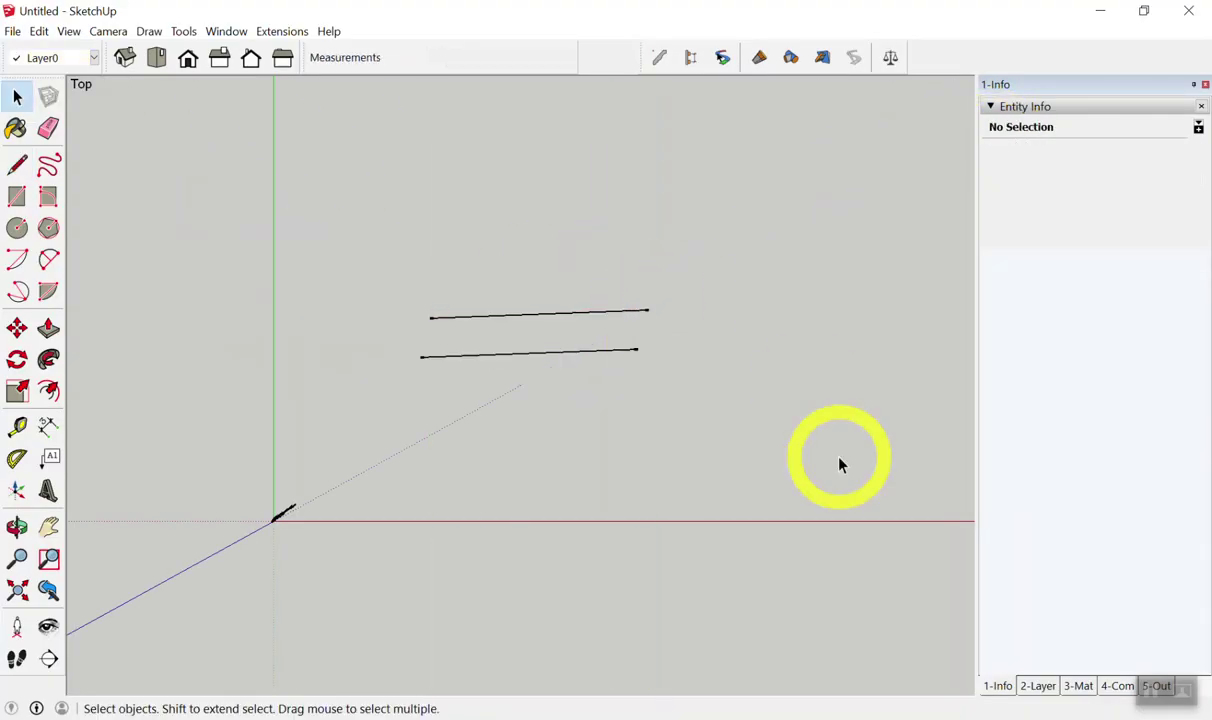
left_click_drag(345, 227, 690, 414)
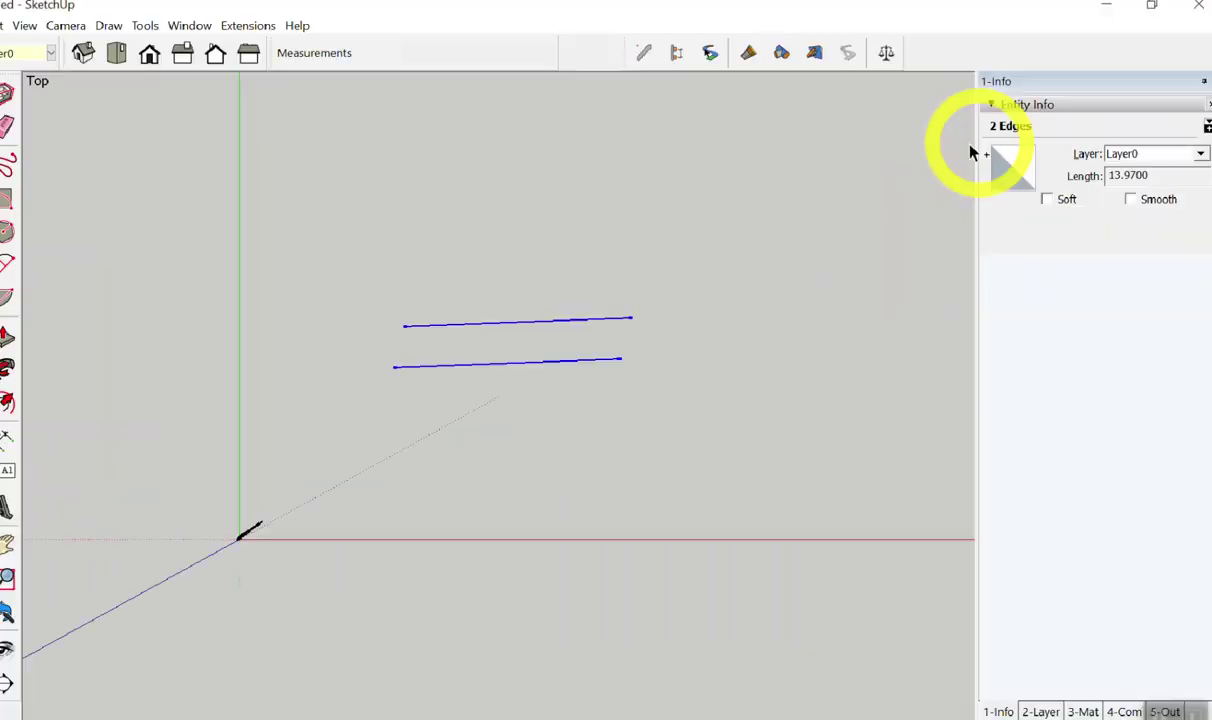
left_click(497, 246)
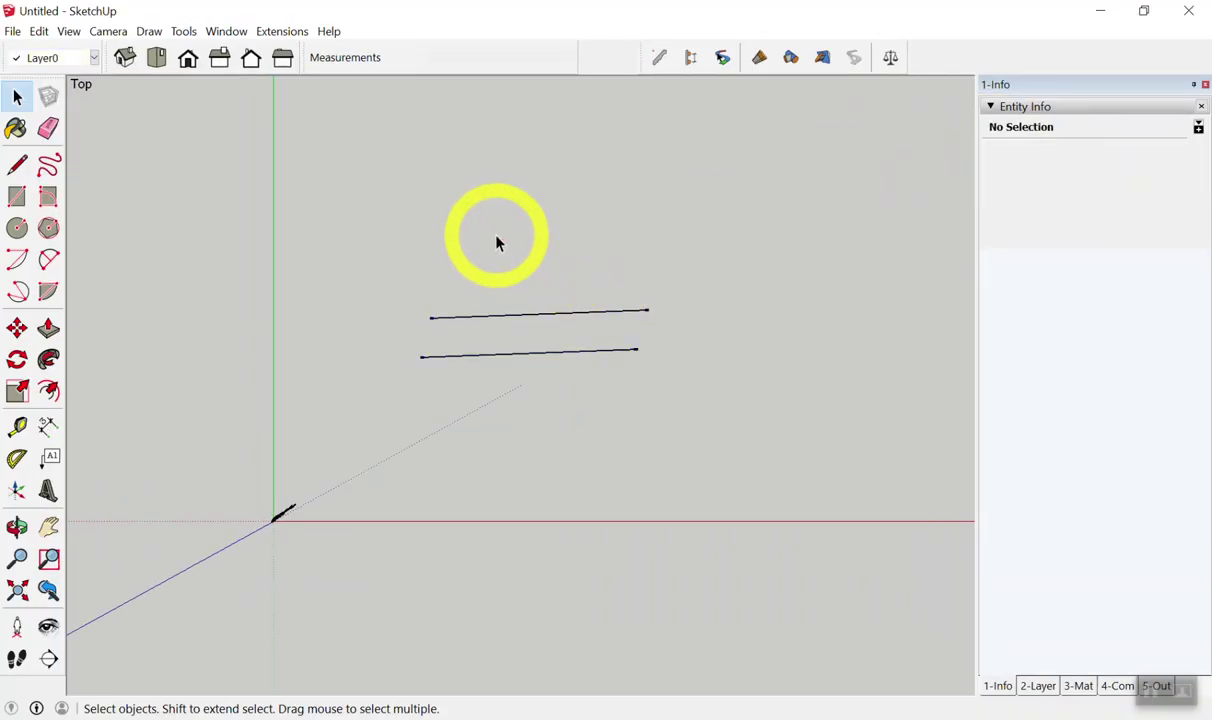
- Draw an L-shaped line with an upward vertical segment and select it to check lengths
key("l")
left_click(450, 259)
left_click(649, 252)
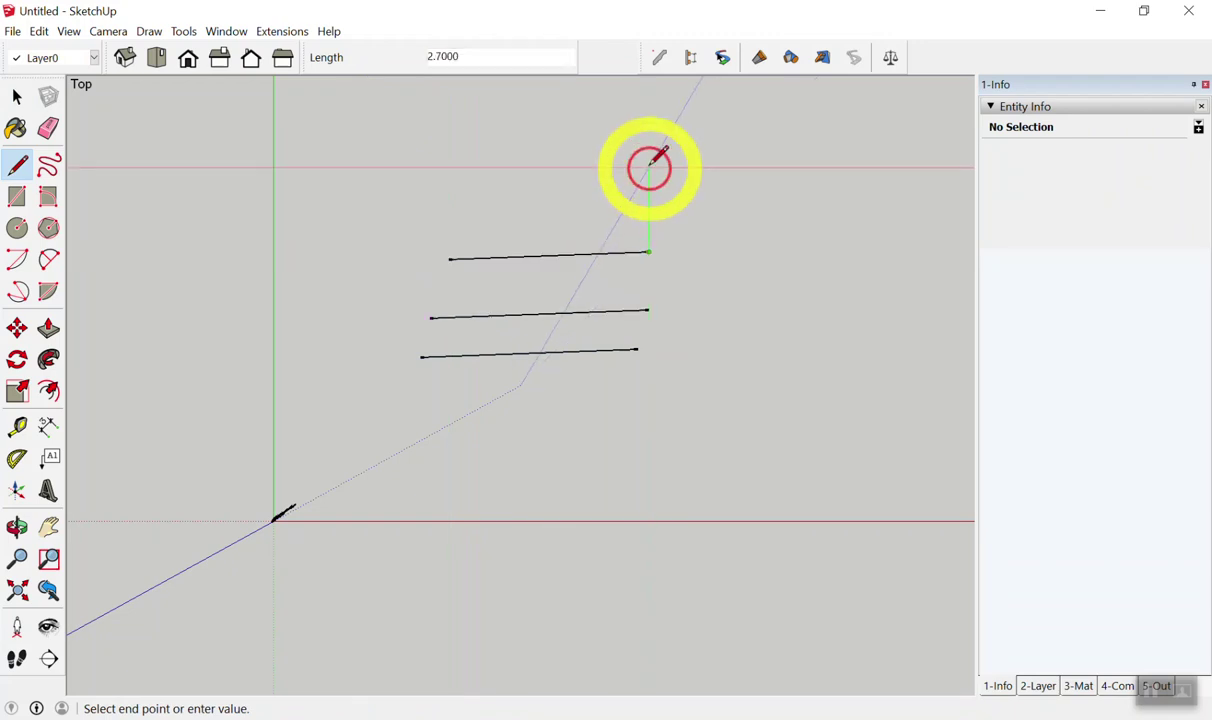
left_click(649, 169)
key("space")
scroll(652, 249, "up", 2)
scroll(687, 214, "up", 1)
scroll(687, 214, "down", 2)
scroll(681, 199, "up", 2)
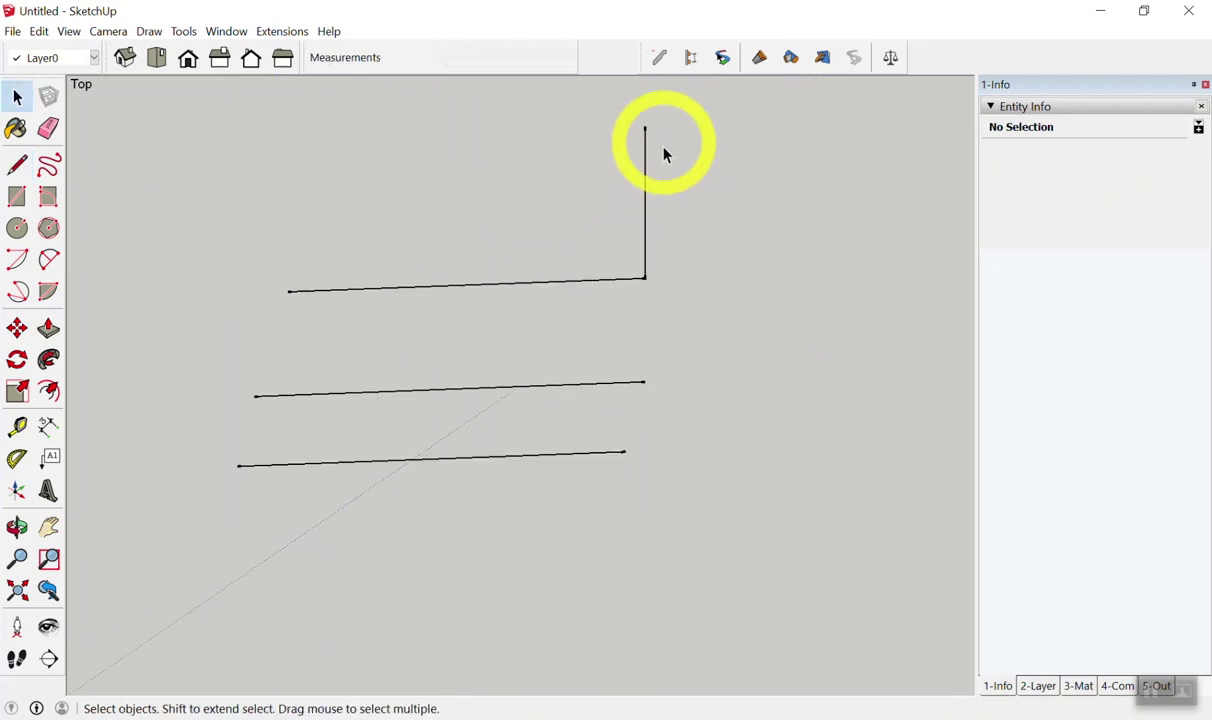
left_click_drag(676, 202, 527, 325)
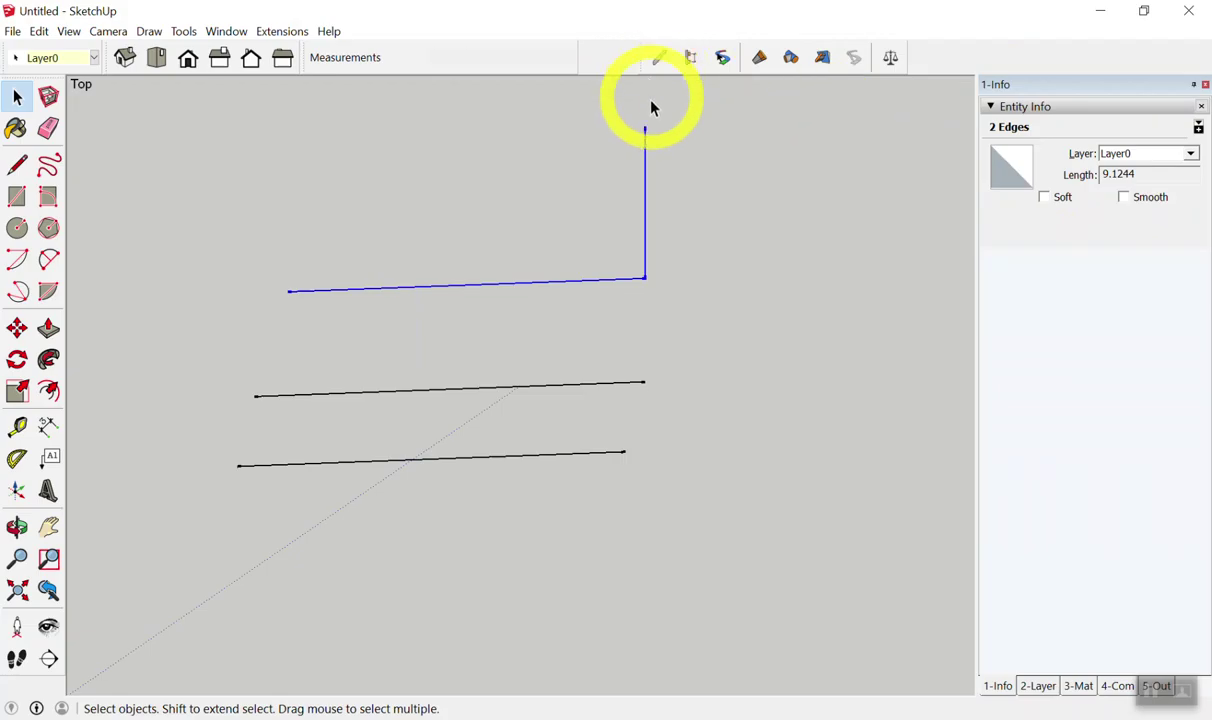
left_click(656, 131)
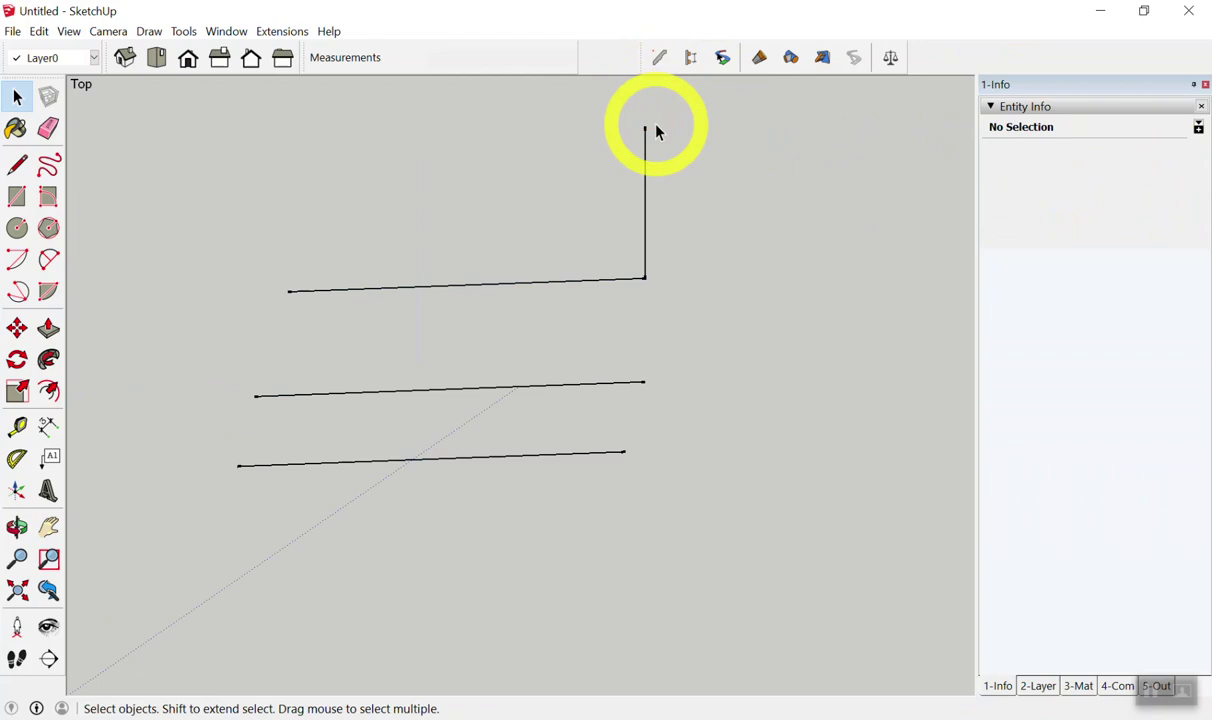
- Select all four edges, totalling 23.0944, and delete them
scroll(600, 195, "down", 2)
left_click_drag(290, 101, 838, 467)
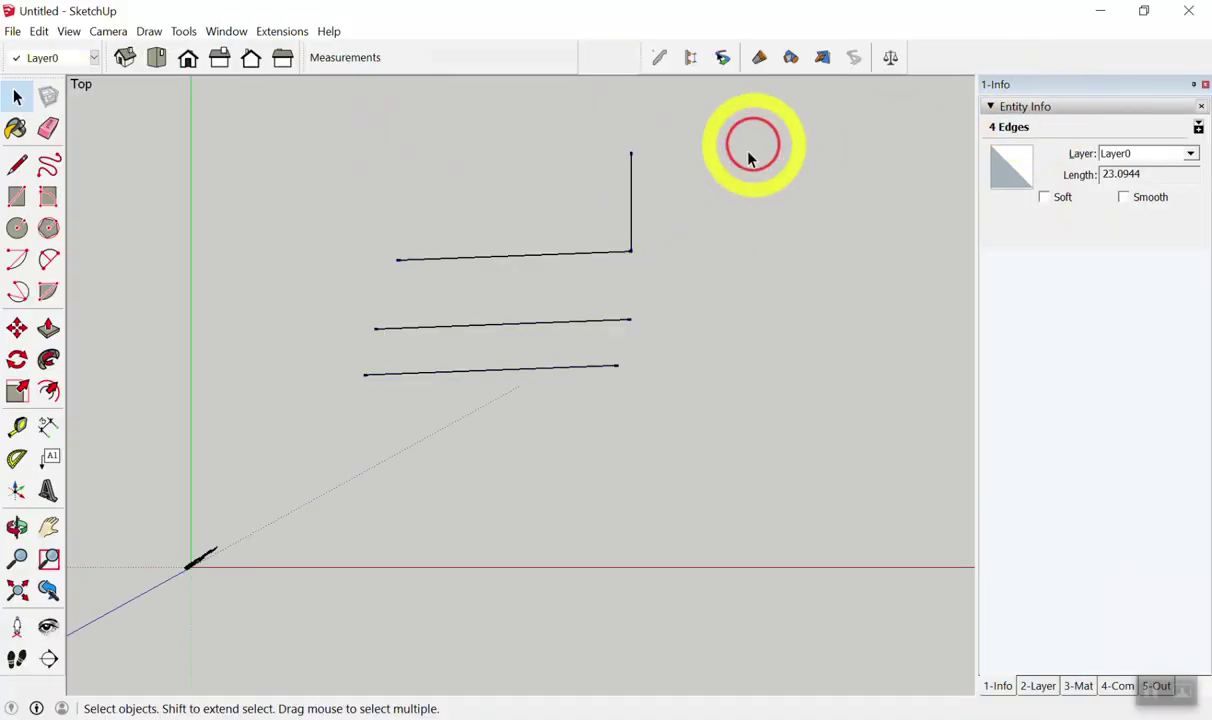
left_click_drag(748, 143, 298, 490)
key("Delete")
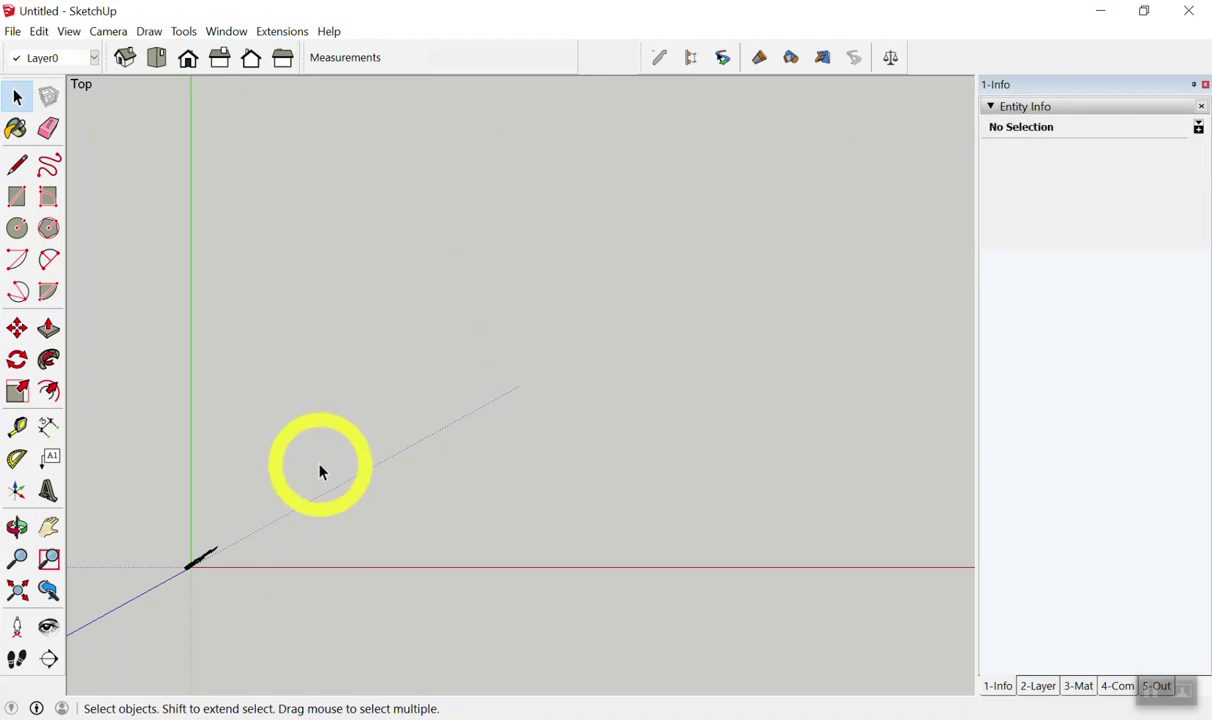
- Draw a horizontal test line and select it to inspect its length
key("l")
left_click(375, 347)
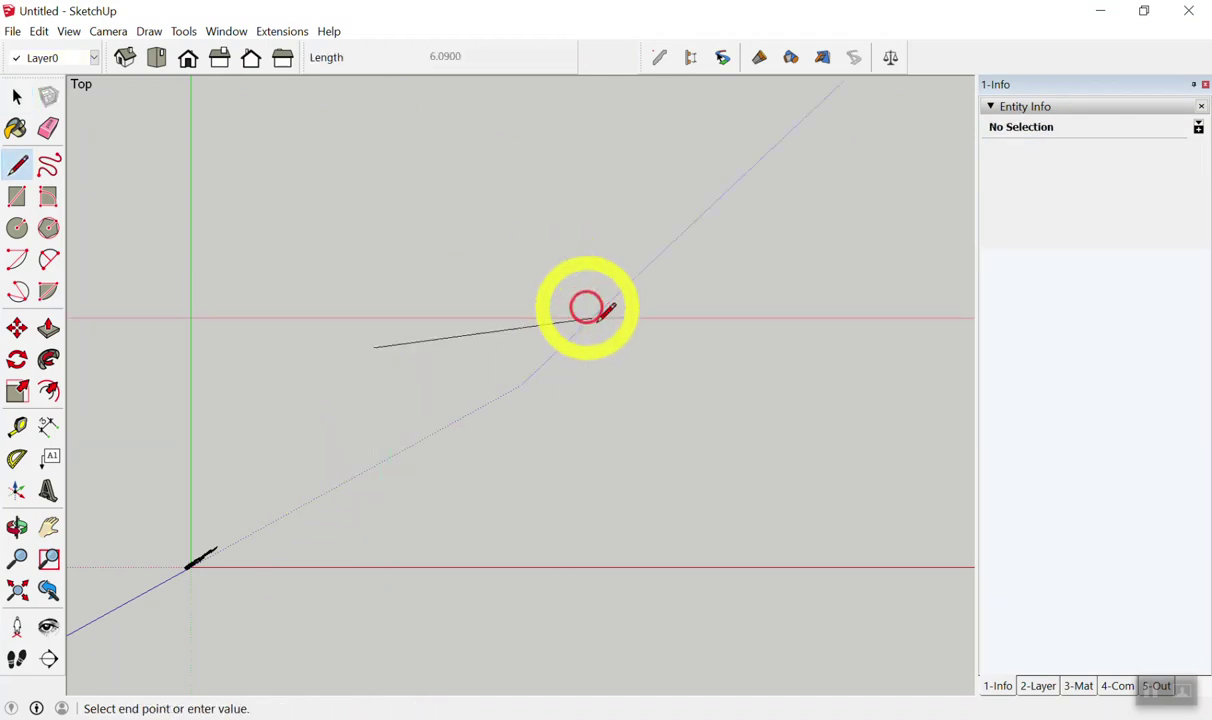
left_click(620, 348)
key("space")
left_click_drag(644, 270, 460, 446)
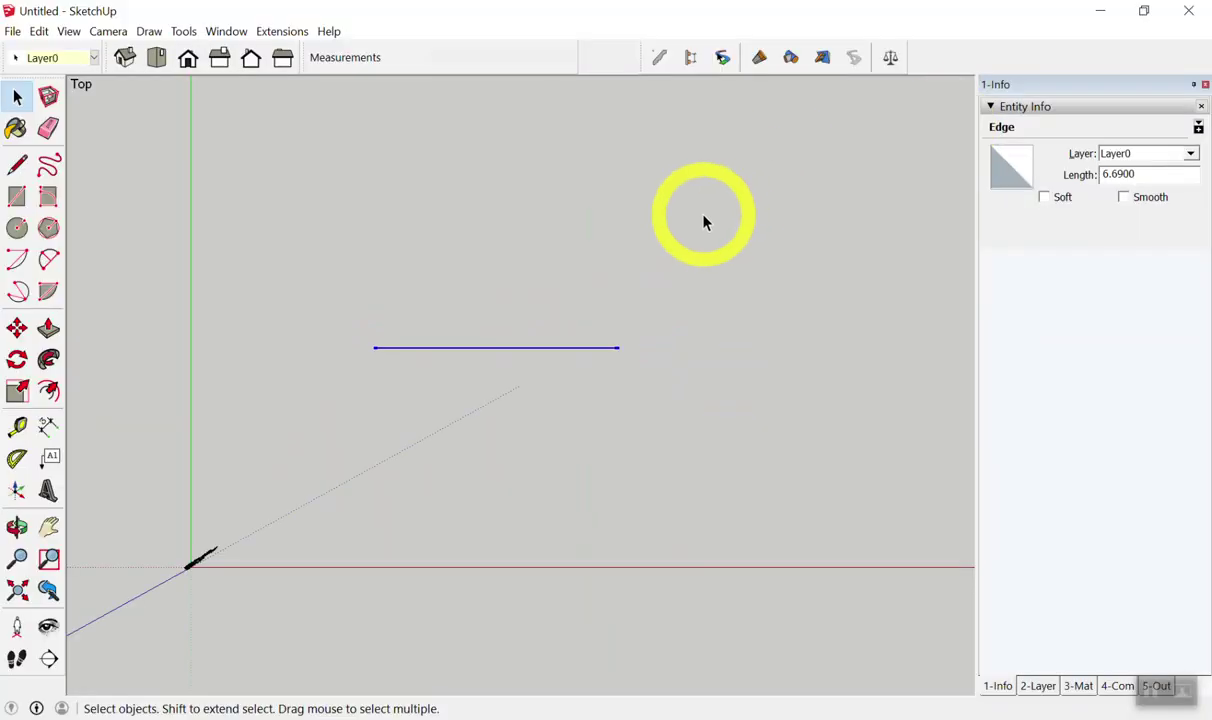
left_click(704, 222)
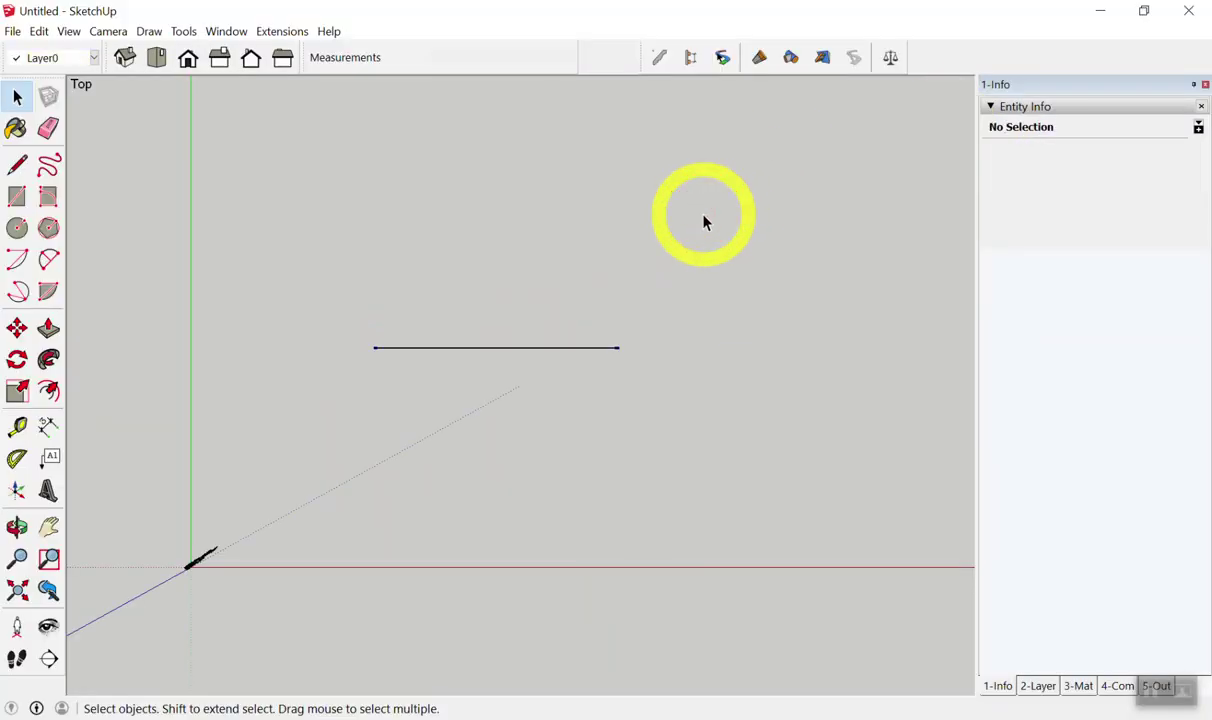
left_click(705, 205)
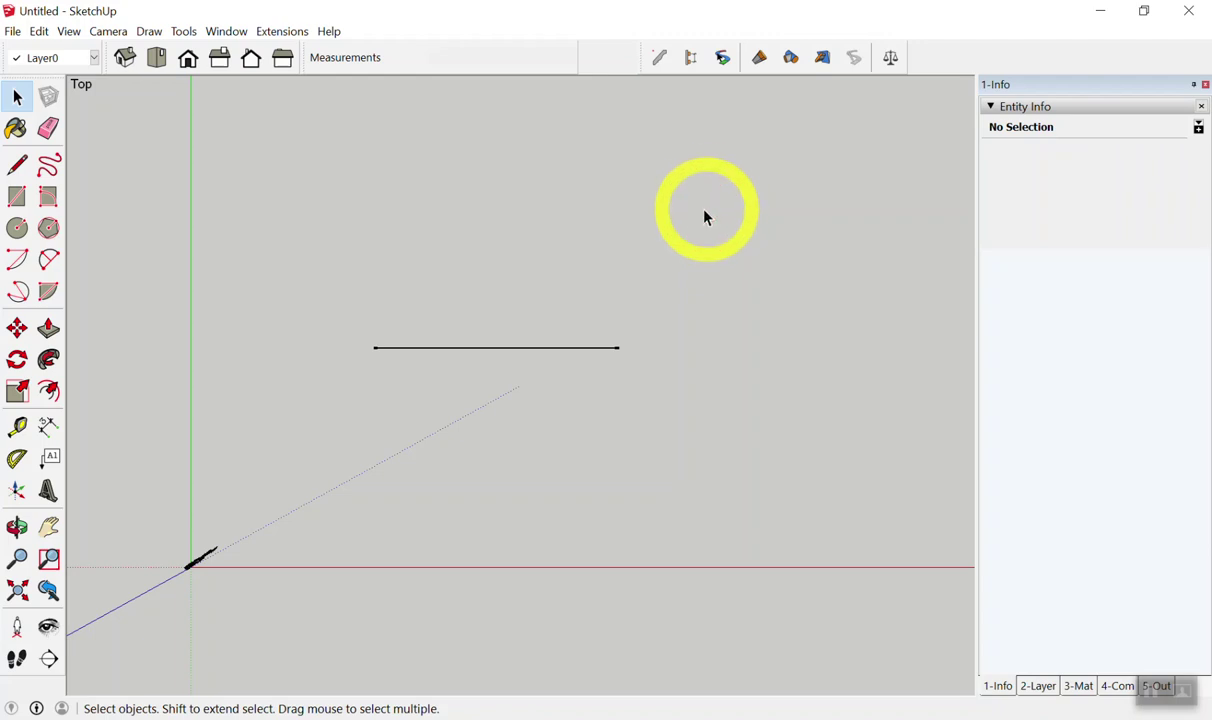
- Redraw the line along the red axis and select it to confirm a 6.6900 length
key("l")
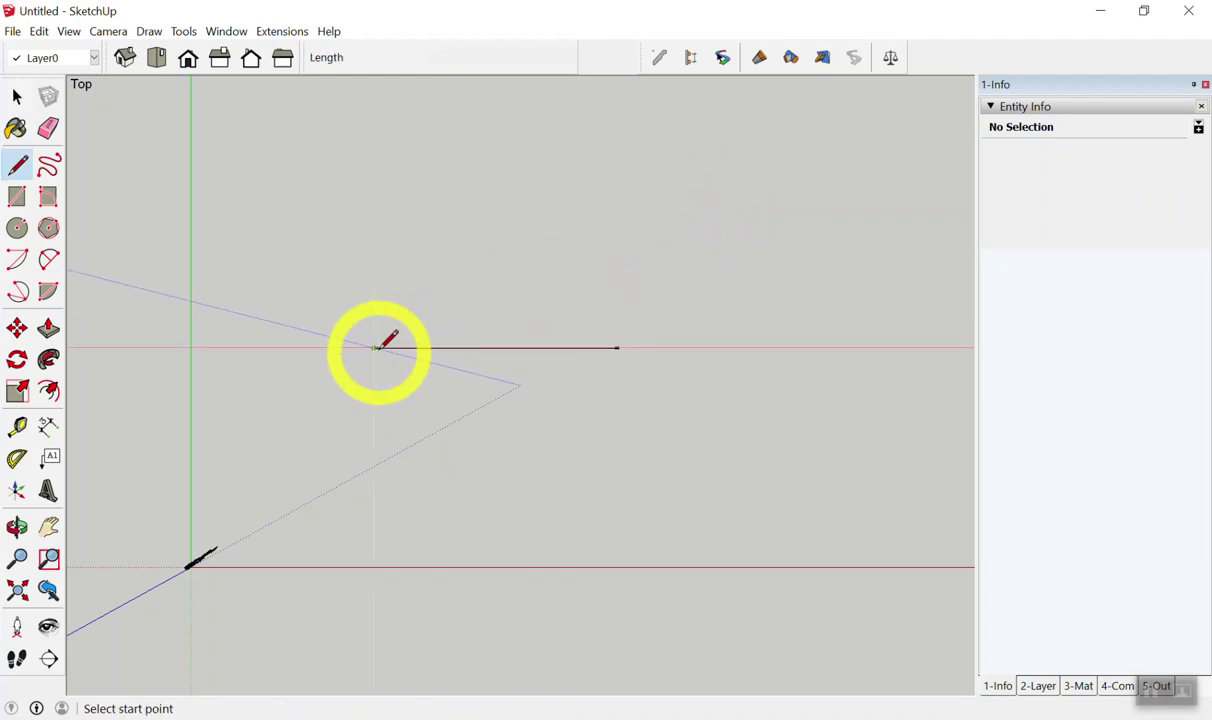
left_click(376, 347)
left_click(618, 347)
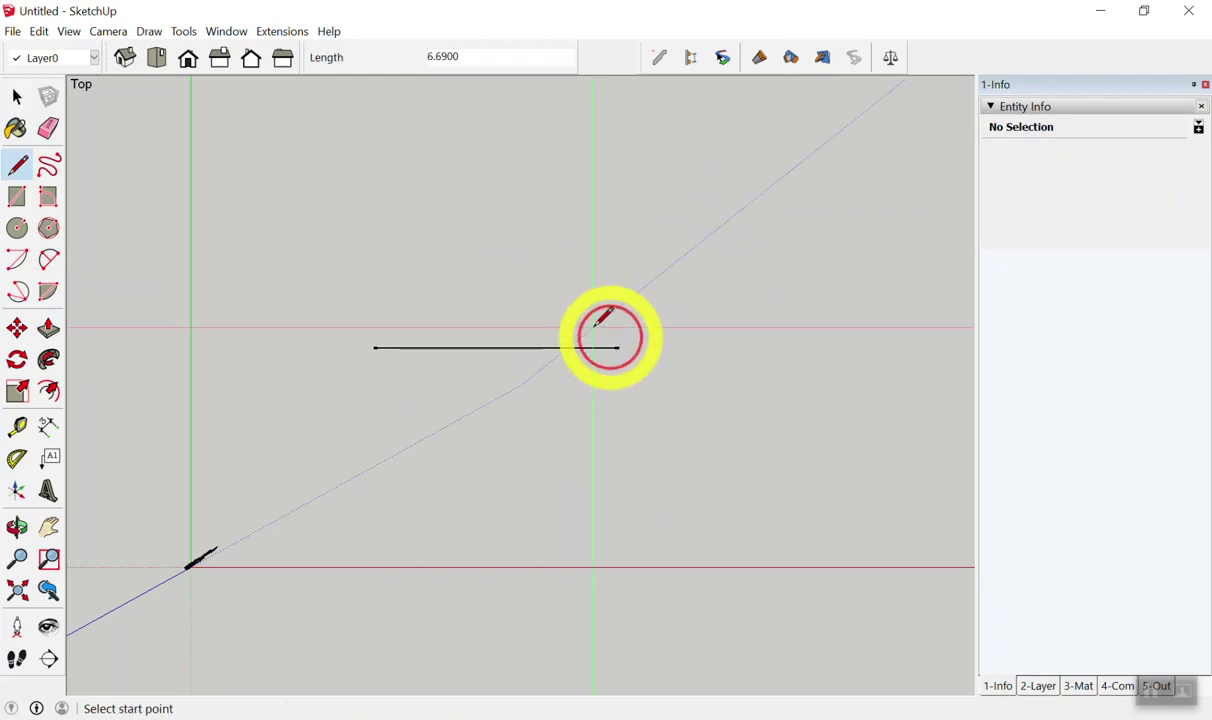
left_click(386, 340)
key("space")
left_click(476, 263)
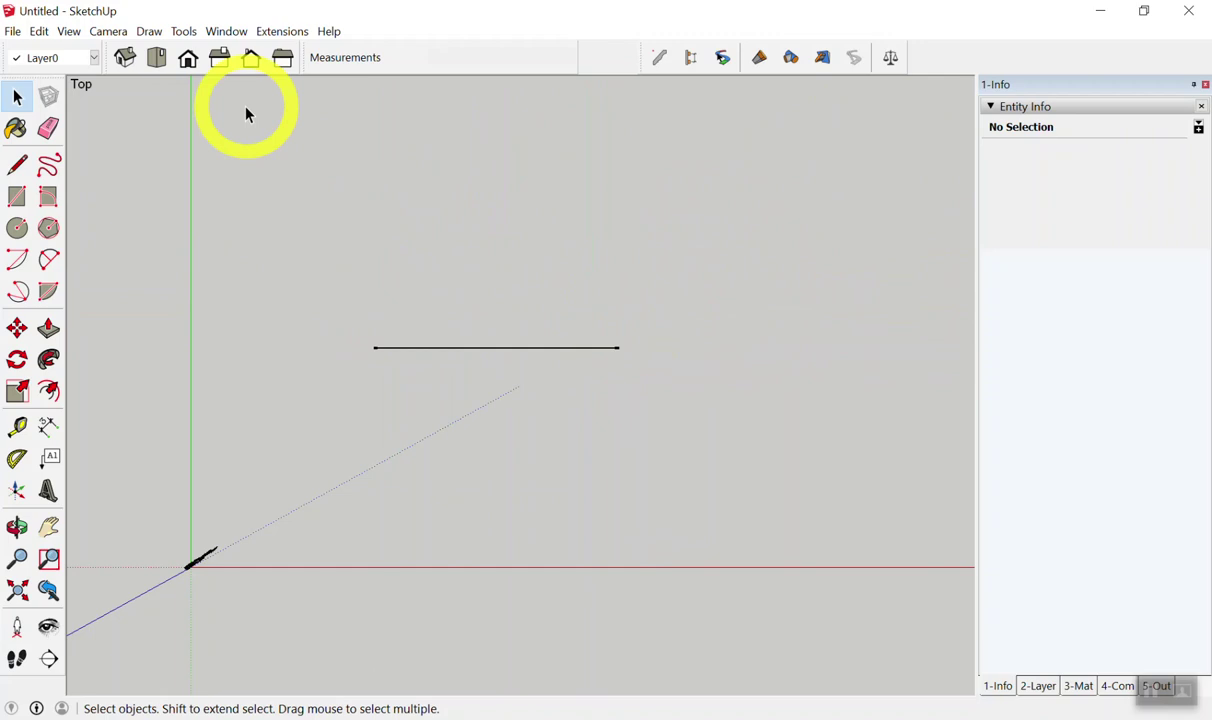
left_click_drag(279, 216, 695, 560)
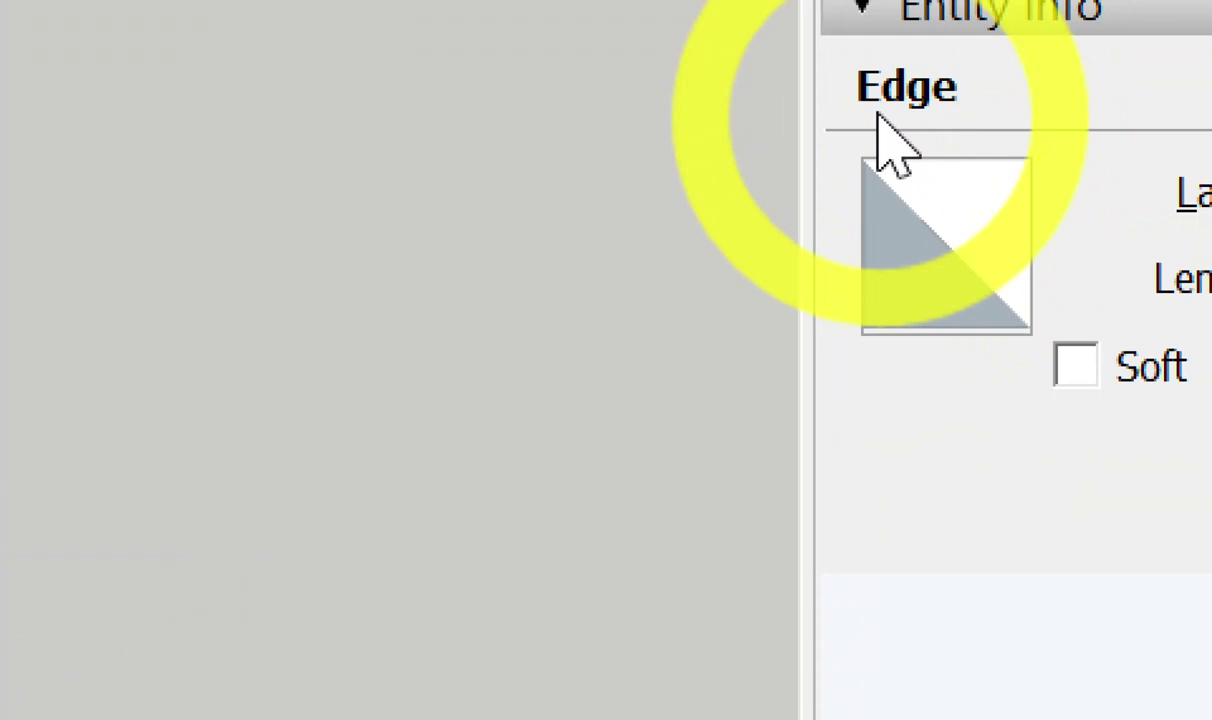
left_click(413, 291)
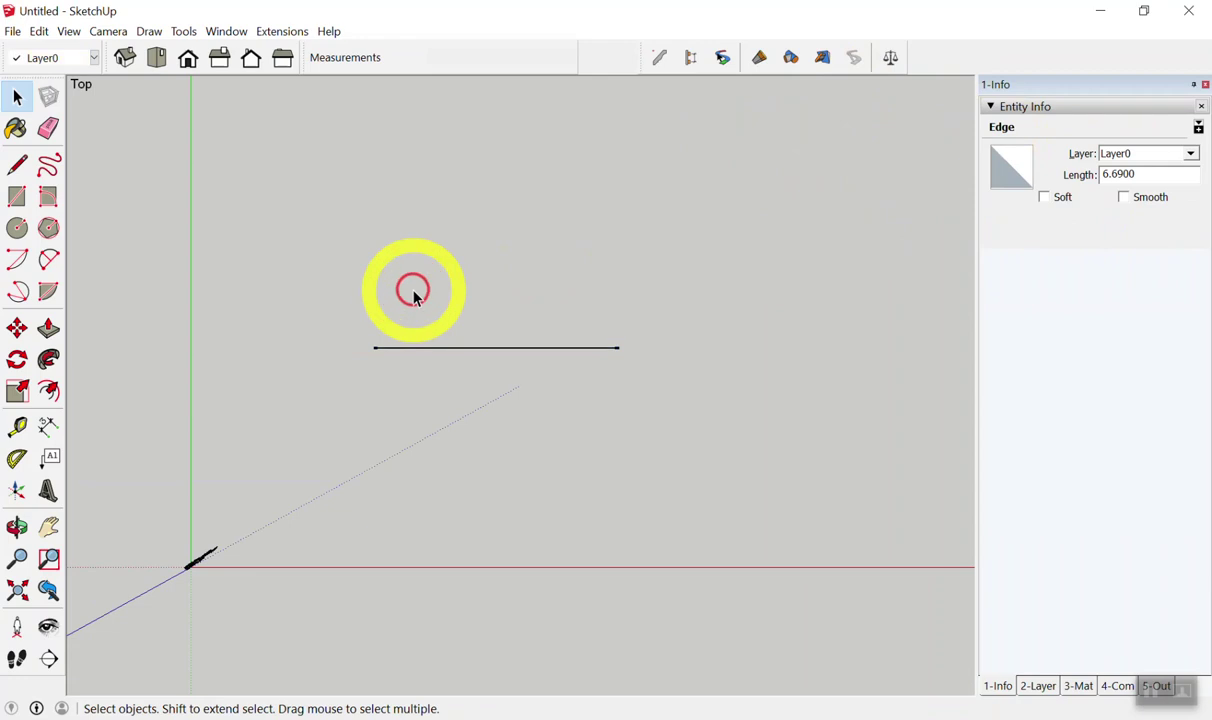
- Draw a line to the horizontal line's midpoint, inspect both edges, then reselect the horizontal line
key("l")
left_click(374, 347)
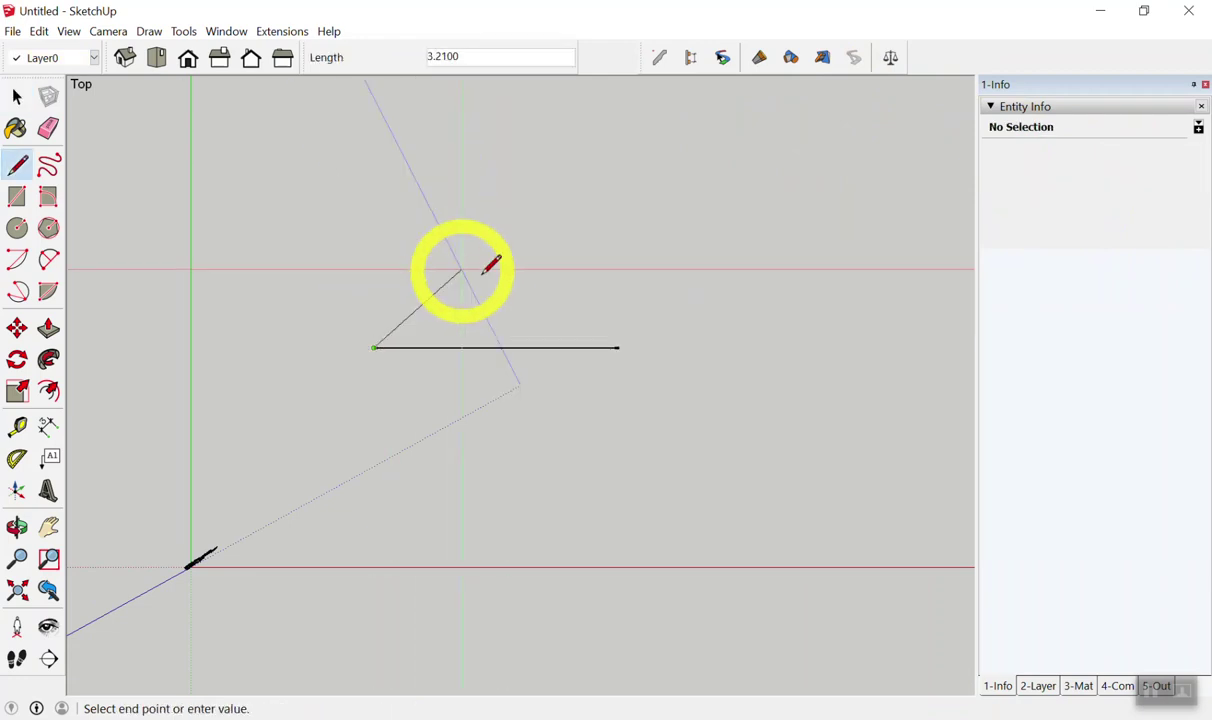
left_click(512, 347)
key("space")
left_click_drag(273, 260, 798, 438)
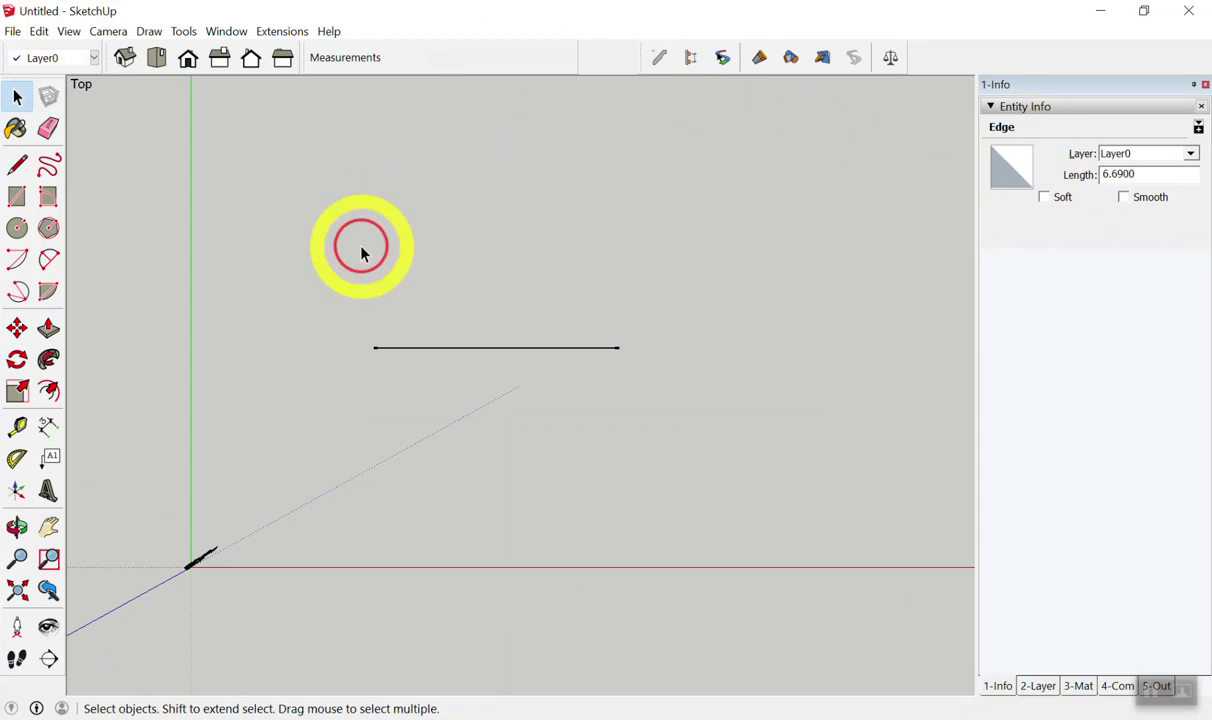
left_click_drag(292, 254, 692, 410)
left_click(663, 295)
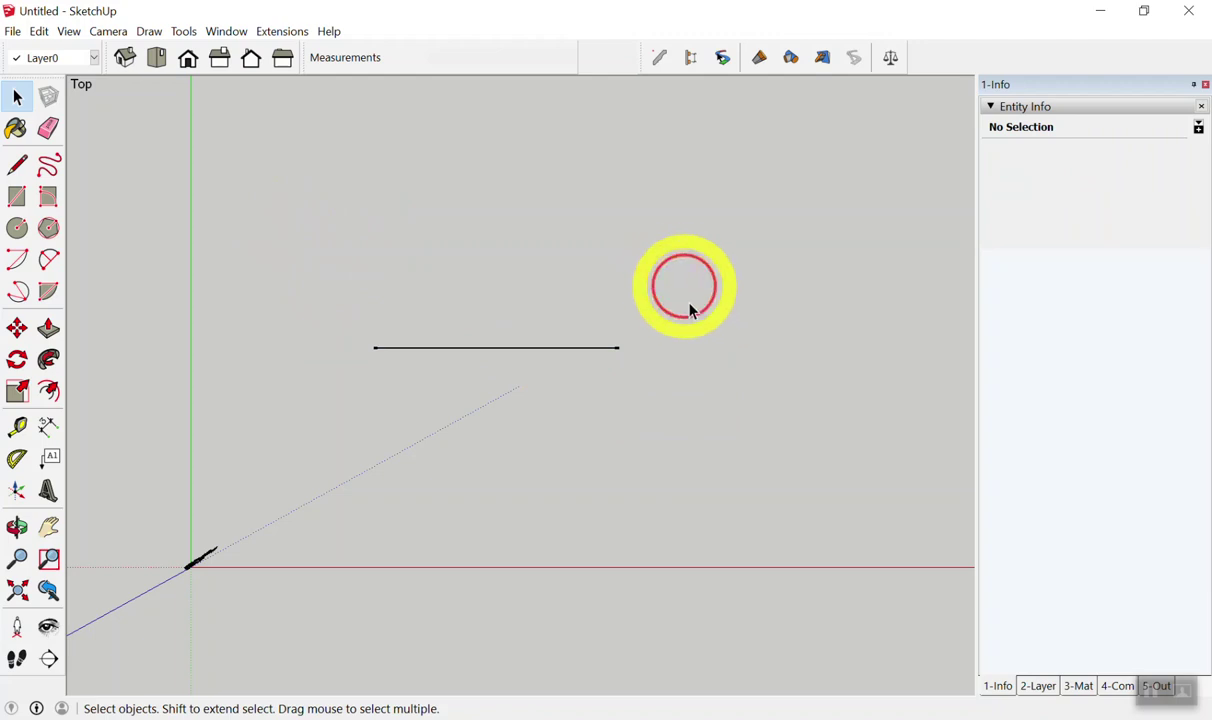
left_click_drag(274, 251, 805, 463)
- Replace the deleted horizontal line with a new horizontal line and a vertical line crossing it
key("Delete")
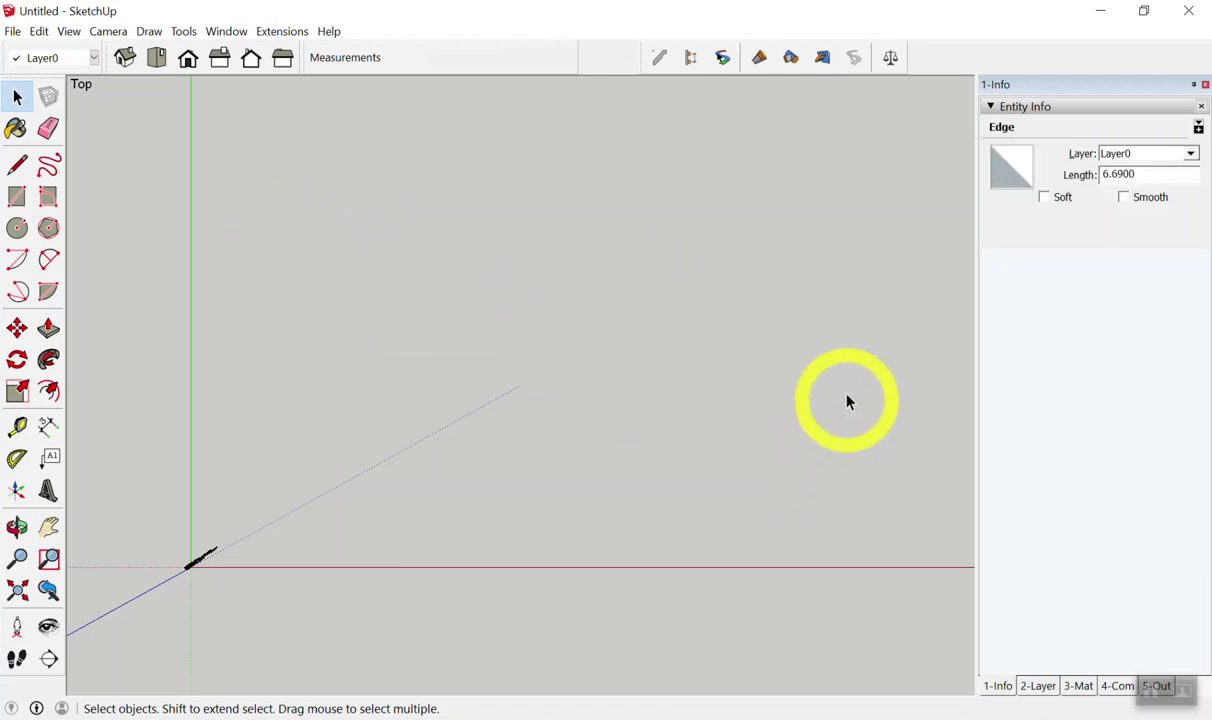
key("l")
left_click(486, 331)
left_click(725, 331)
key("Escape")
left_click(608, 222)
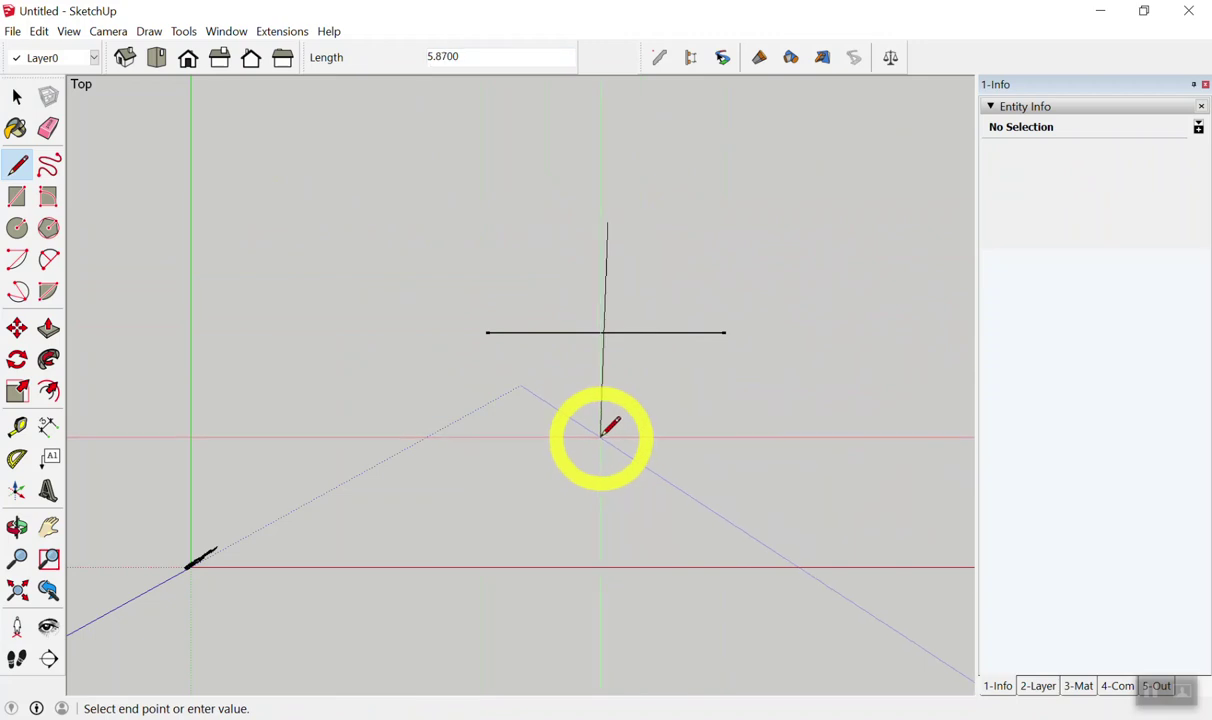
left_click(609, 433)
key("space")
- Window-select the whole first cross and delete it
scroll(703, 370, "up", 2)
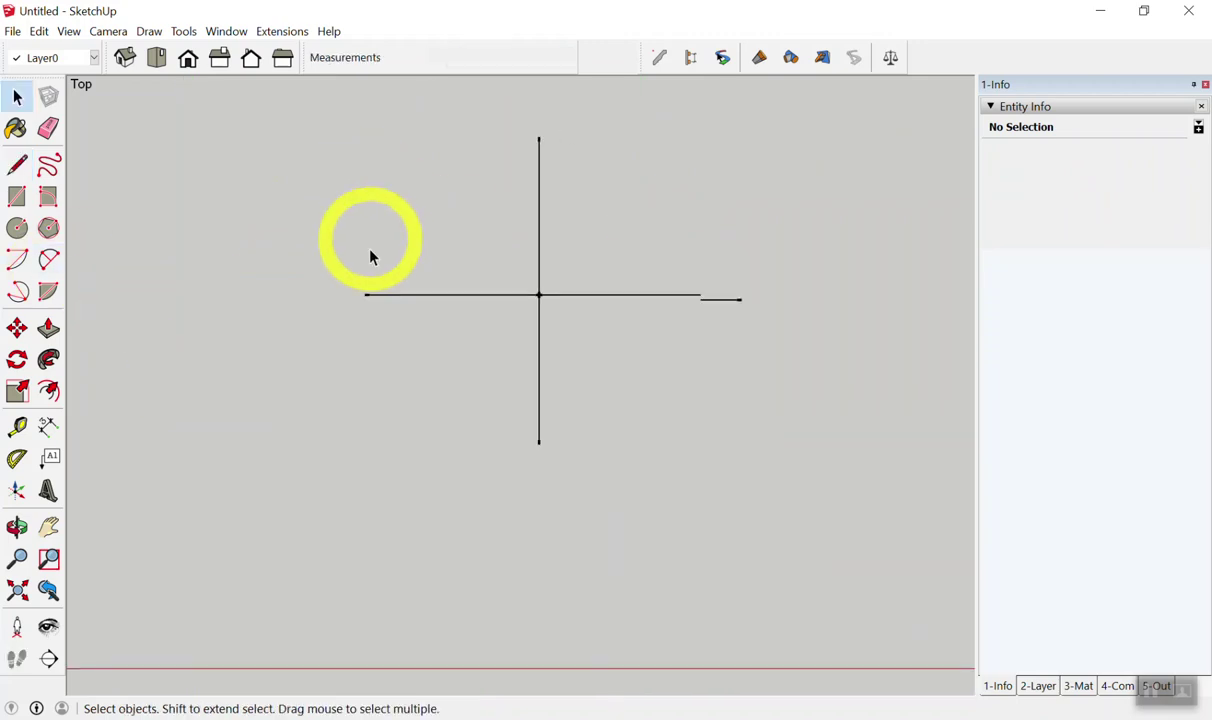
scroll(360, 250, "down", 2)
left_click_drag(266, 158, 587, 365)
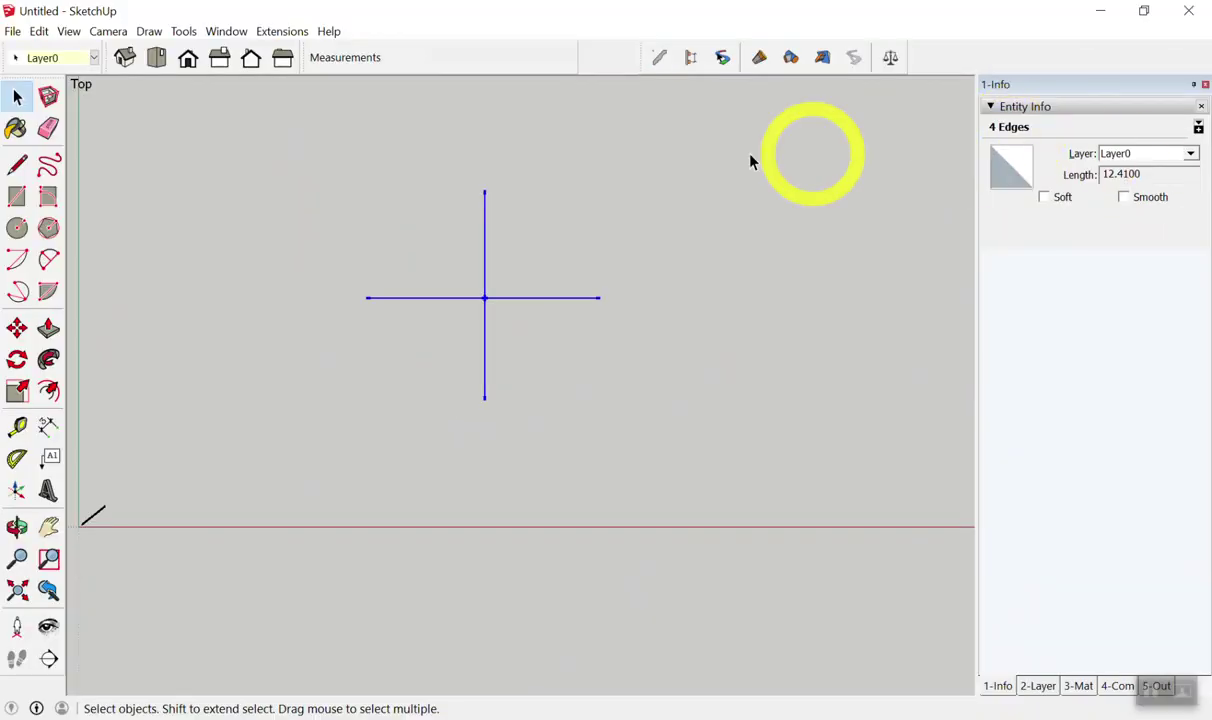
left_click_drag(289, 146, 660, 462)
key("Delete")
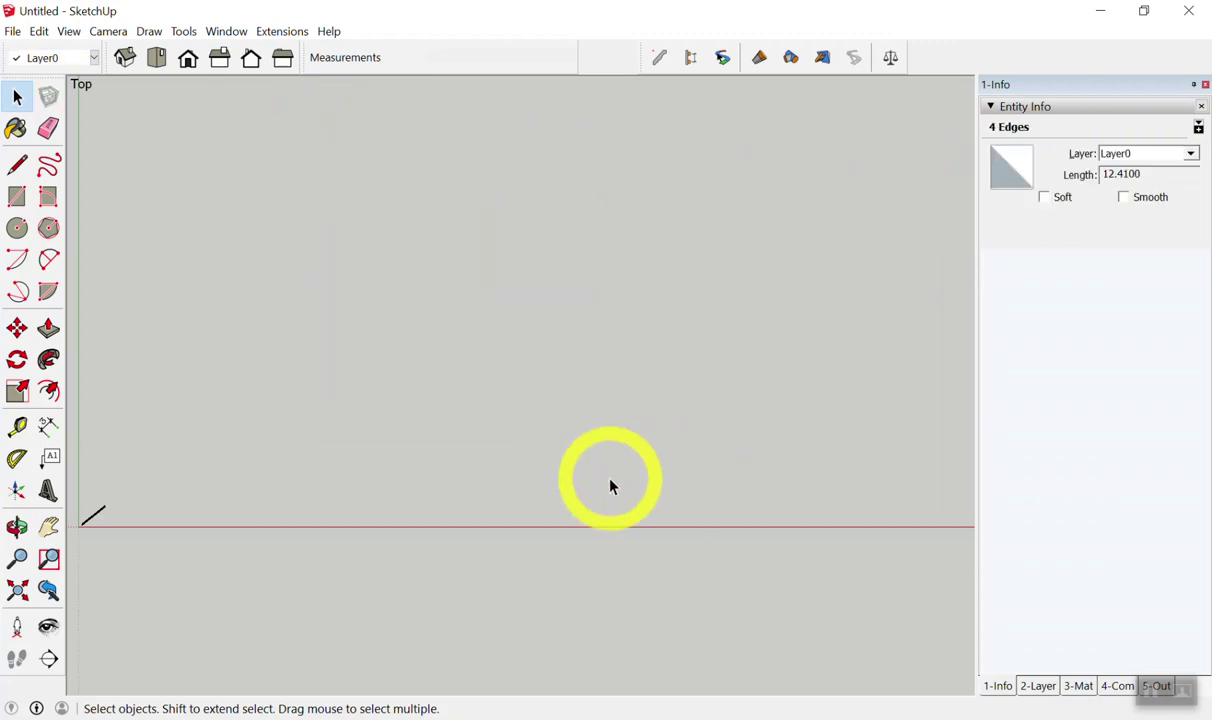
- Redraw the cross as a horizontal line with a vertical line through it
key("l")
left_click(365, 340)
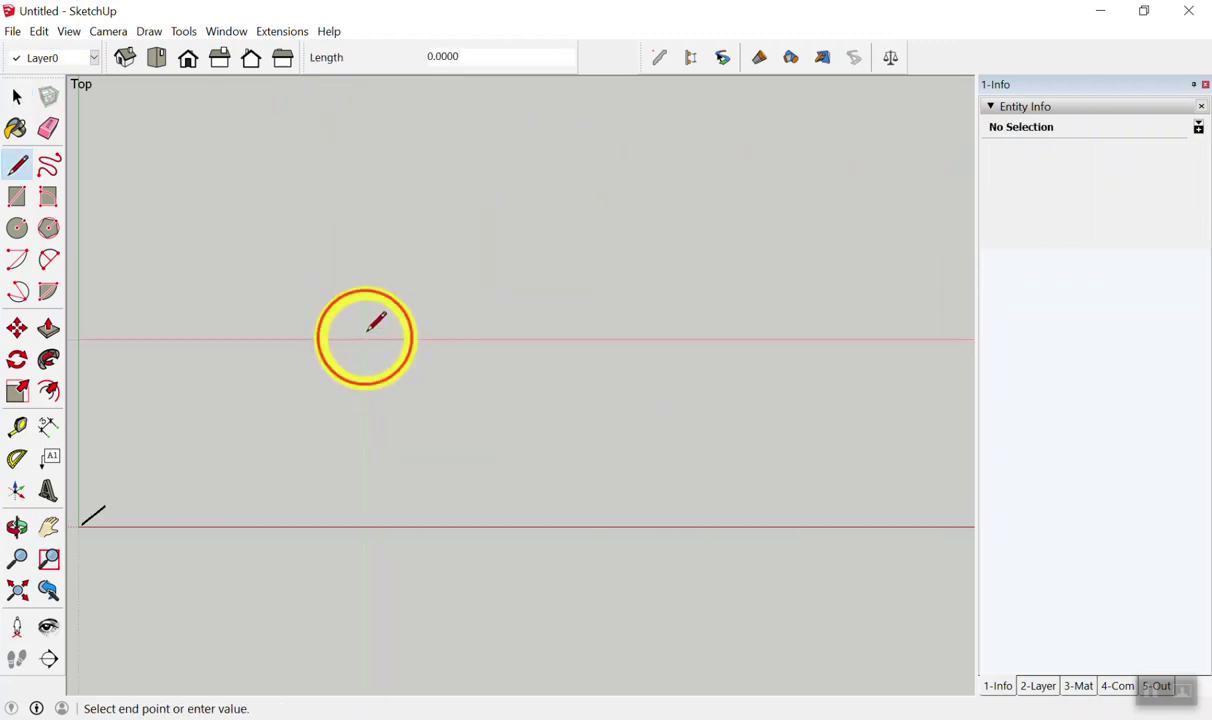
left_click(617, 340)
key("space")
key("l")
left_click(481, 223)
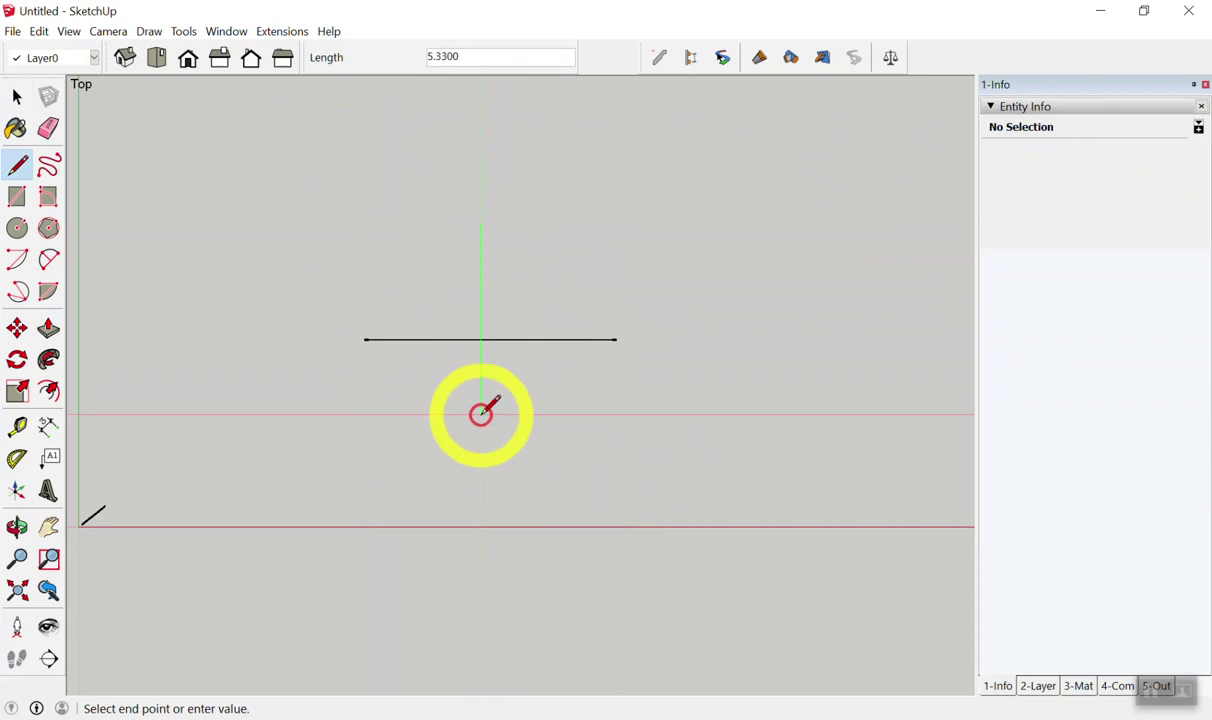
left_click(481, 449)
key("space")
- Box-select the cross to confirm its four edges totalling 13.3900, then deselect it
left_click_drag(298, 203, 697, 452)
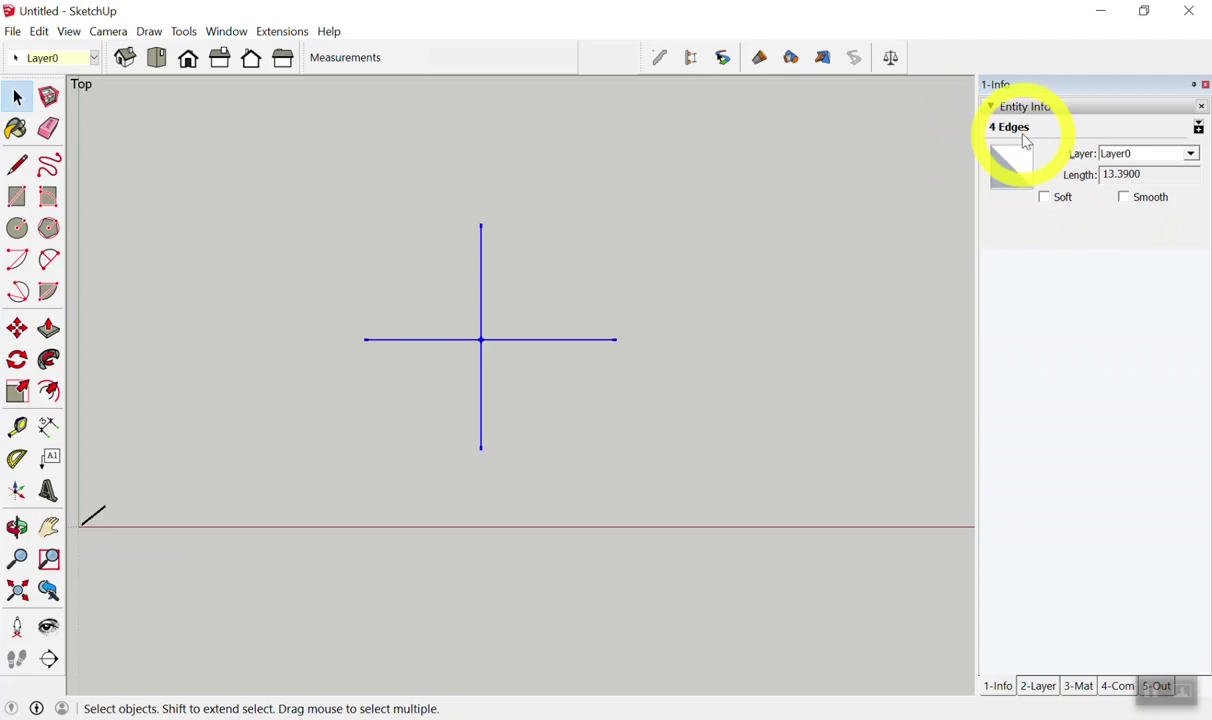
left_click_drag(304, 194, 688, 558)
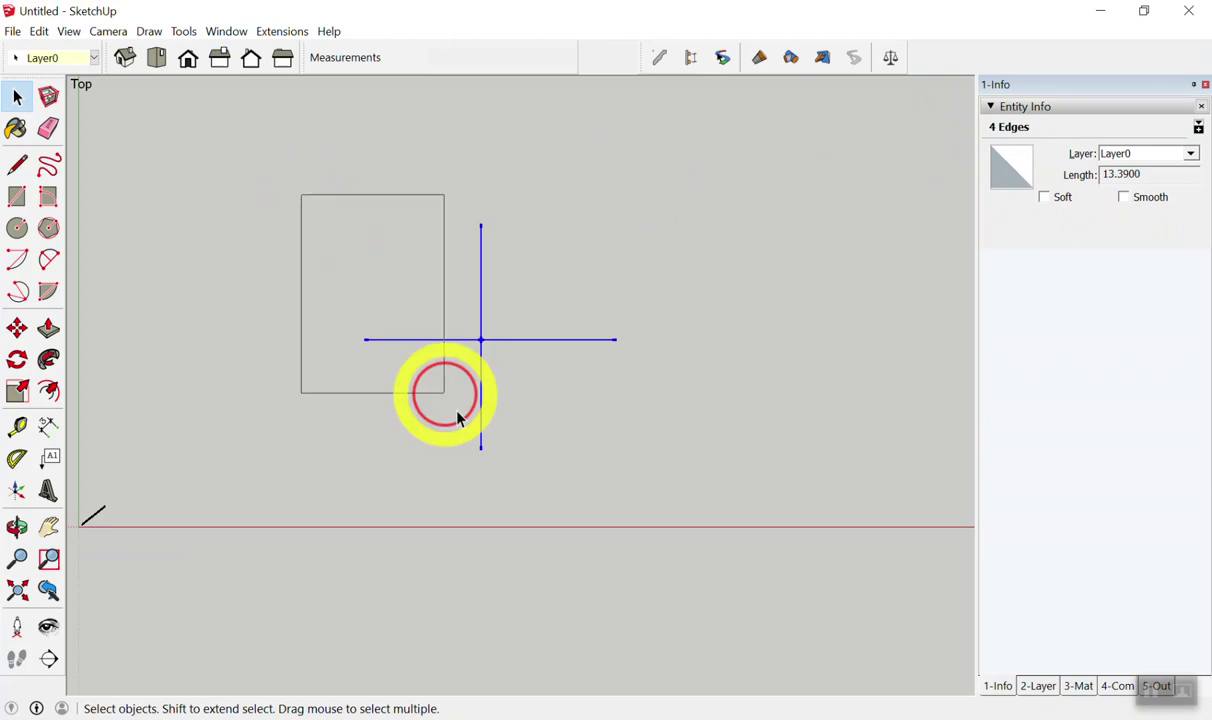
left_click(723, 501)
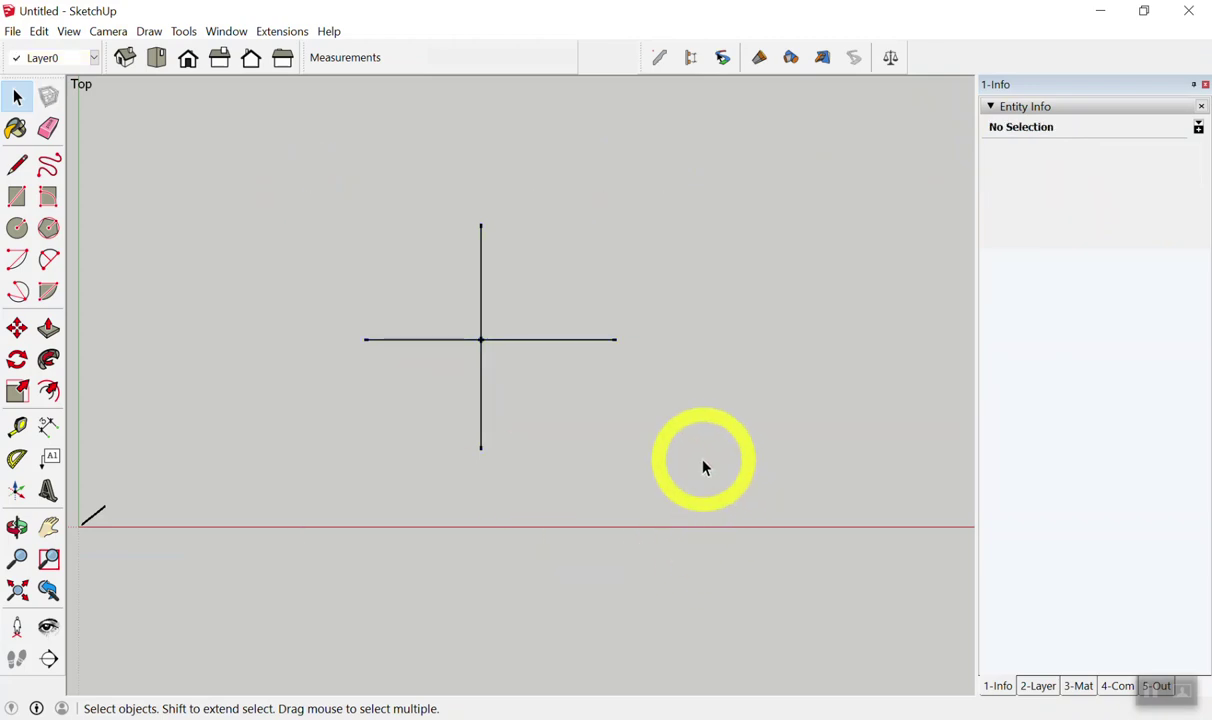
scroll(515, 335, "up", 1)
scroll(505, 318, "up", 1)
- Erase the upper and lower vertical segments of the cross, then undo the last erase
key("e")
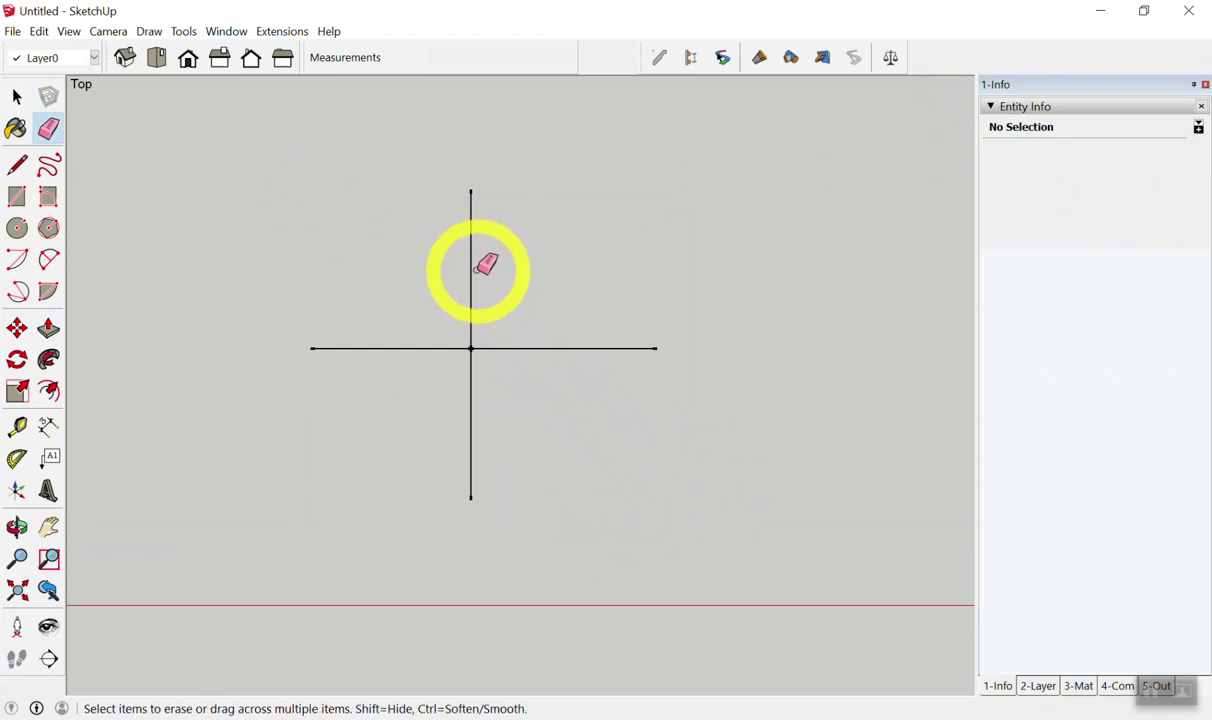
left_click(472, 305)
left_click(471, 406)
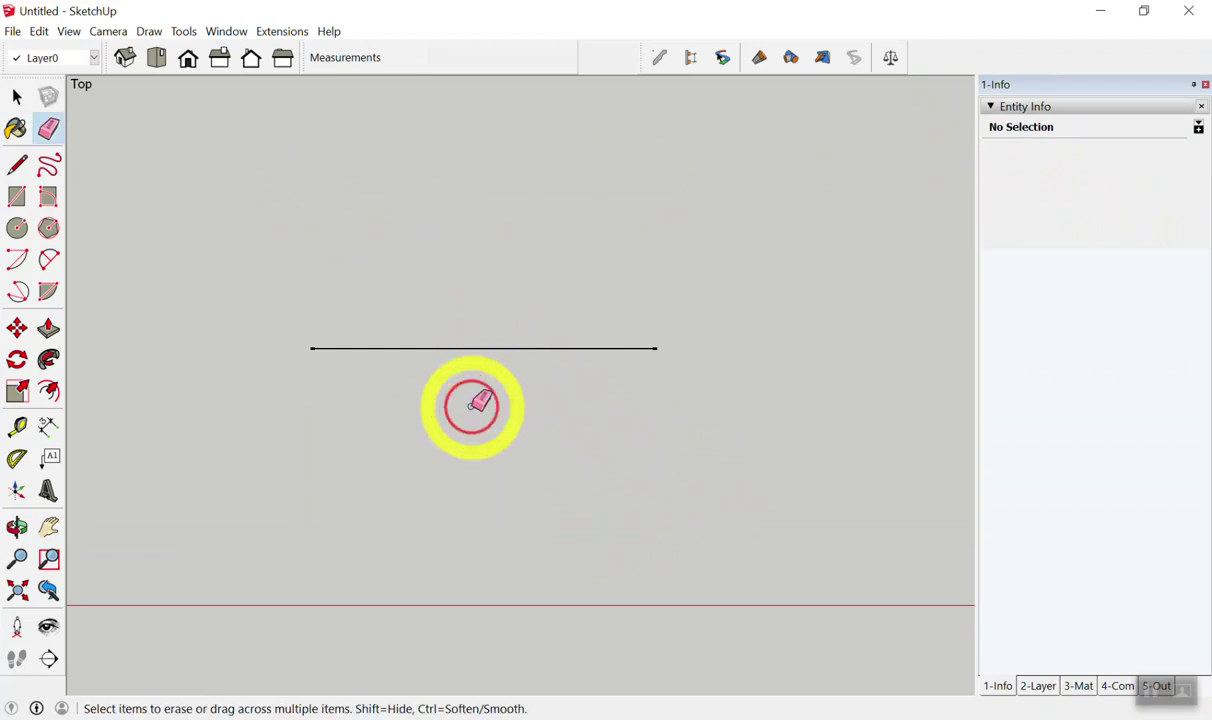
key("space")
mouse_move(641, 263)
left_mouse_down()
mouse_move(503, 441)
mouse_move(230, 382)
left_mouse_up()
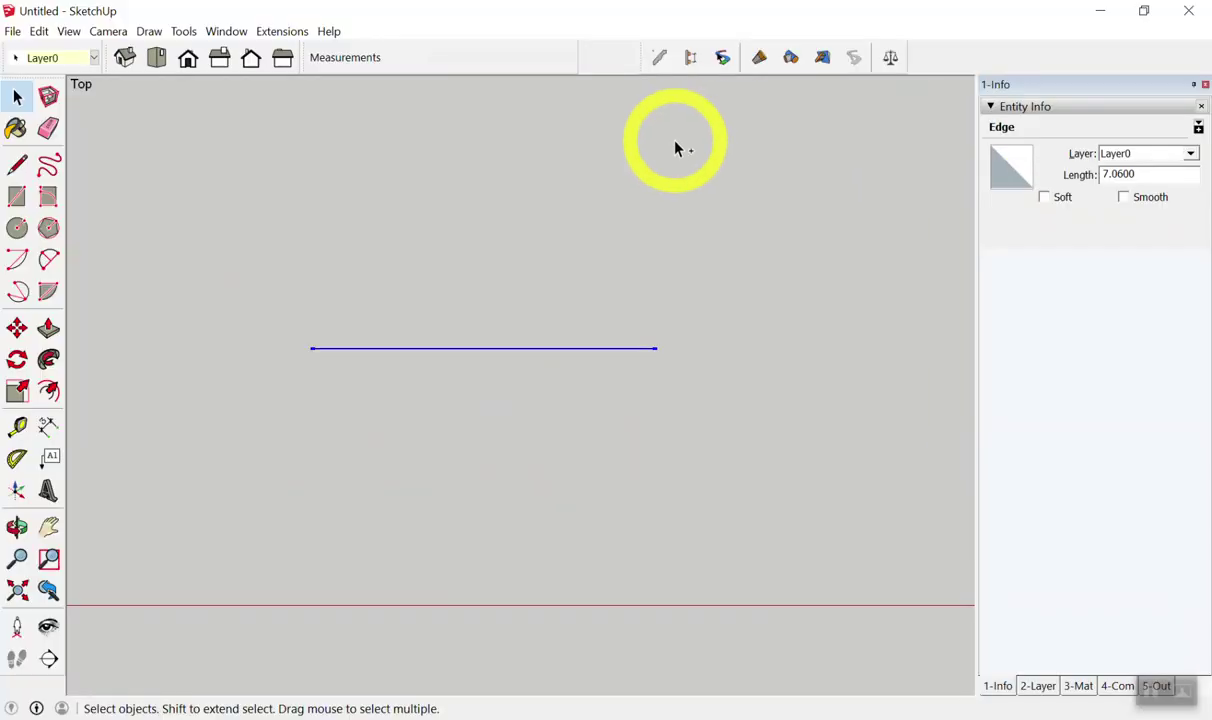
key("ctrl+z")
key("ctrl+z")
- Erase the right half of the horizontal line and delete the remaining vertical line
key("e")
mouse_move(584, 320)
left_mouse_down()
mouse_move(596, 372)
mouse_move(406, 395)
left_mouse_up()
key("space")
left_click_drag(373, 135, 541, 536)
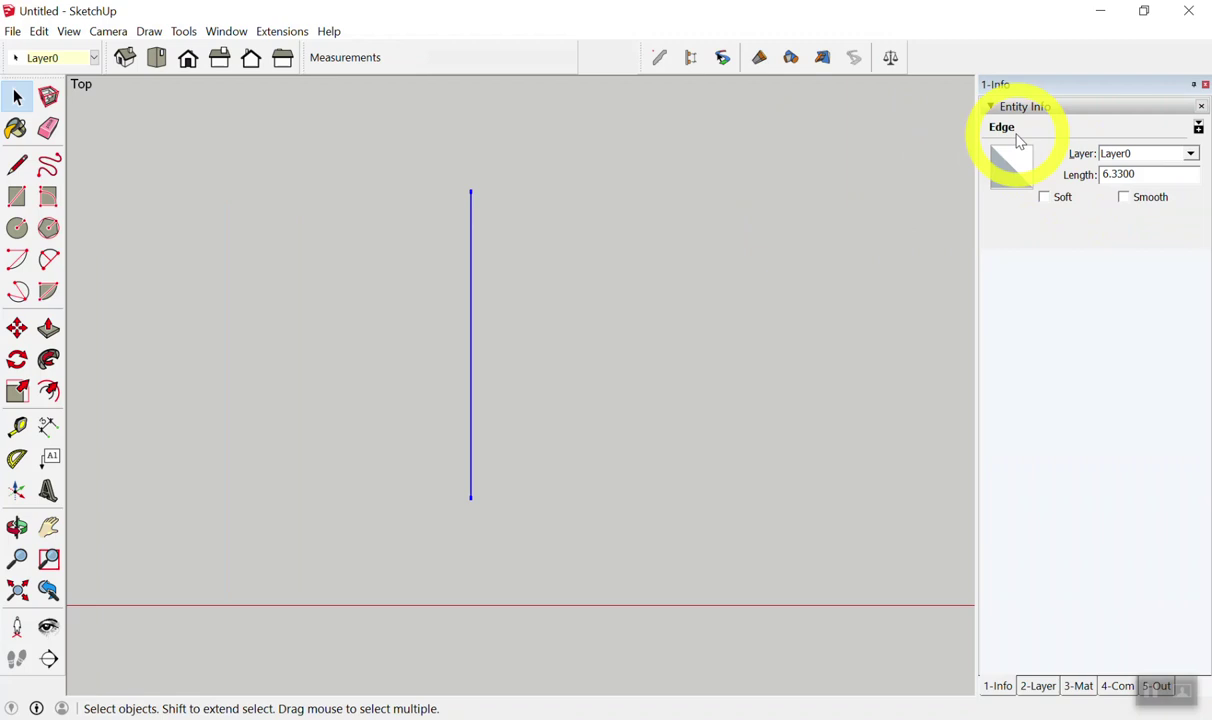
scroll(737, 240, "down", 3)
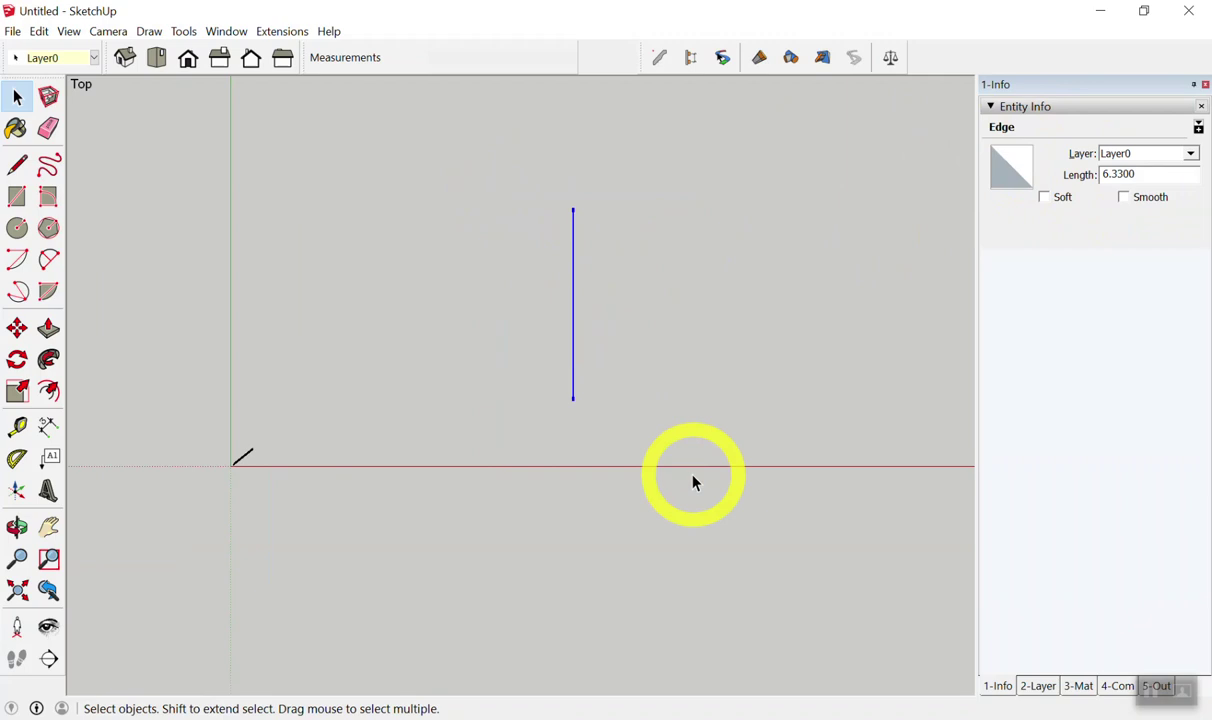
key("Delete")
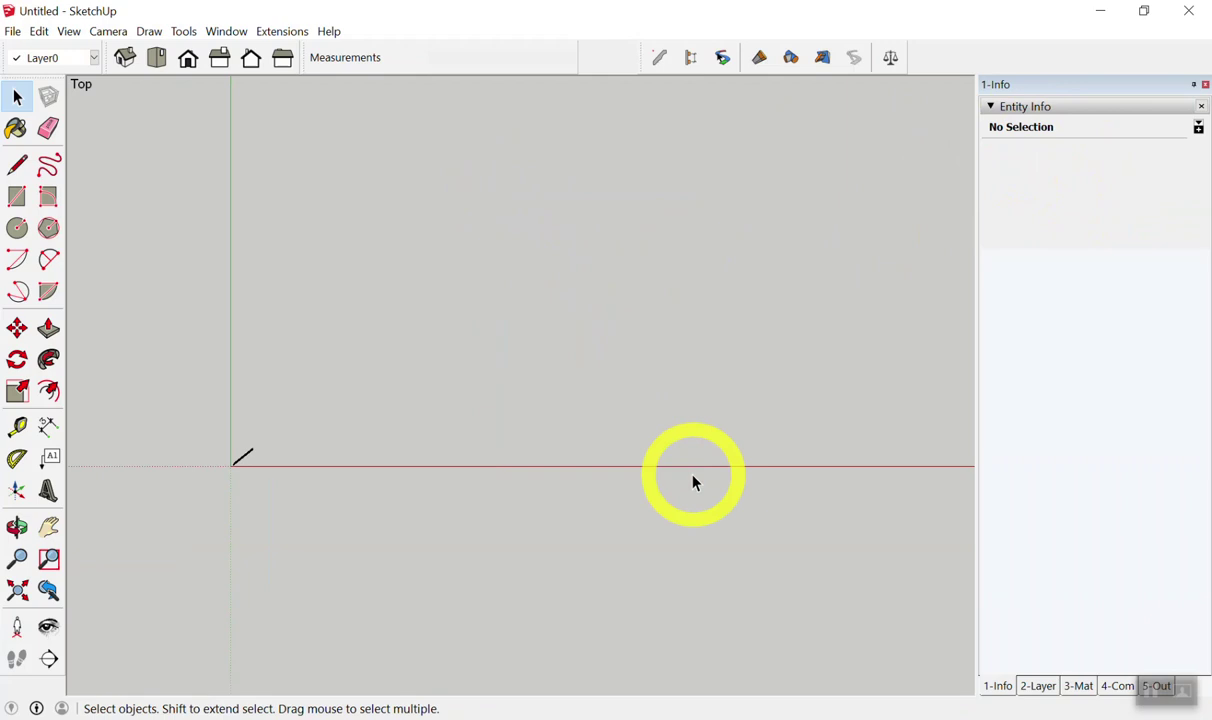
scroll(600, 530, "up", 1)
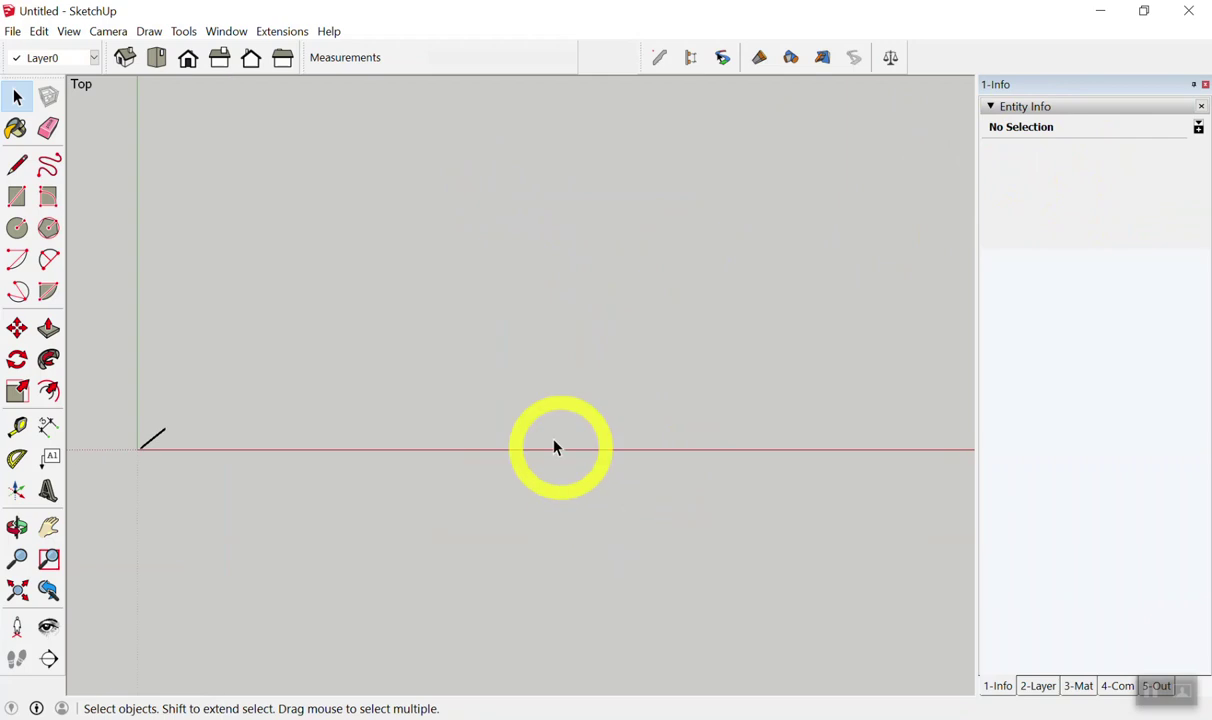
- Draw the first edge of a new triangle with the Line tool
key("l")
left_click(446, 221)
left_click(360, 334)
- Close the triangle with its third corner into a face, then box-select it all
left_click(495, 364)
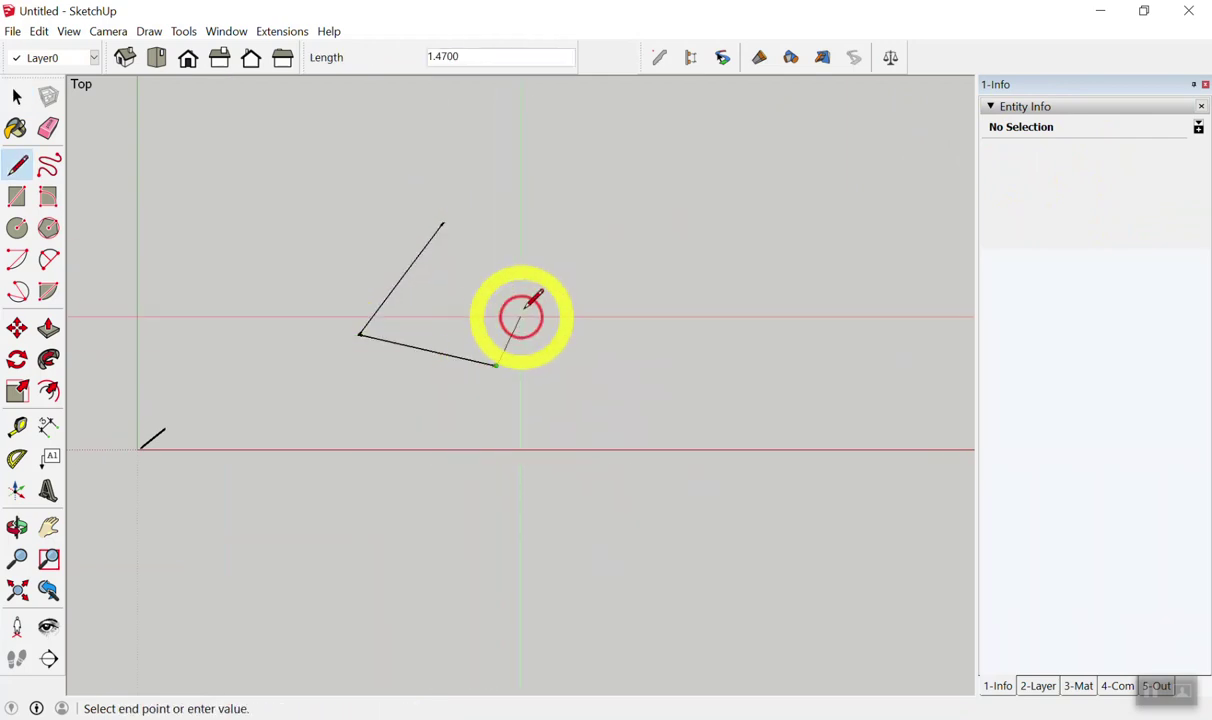
left_click(446, 222)
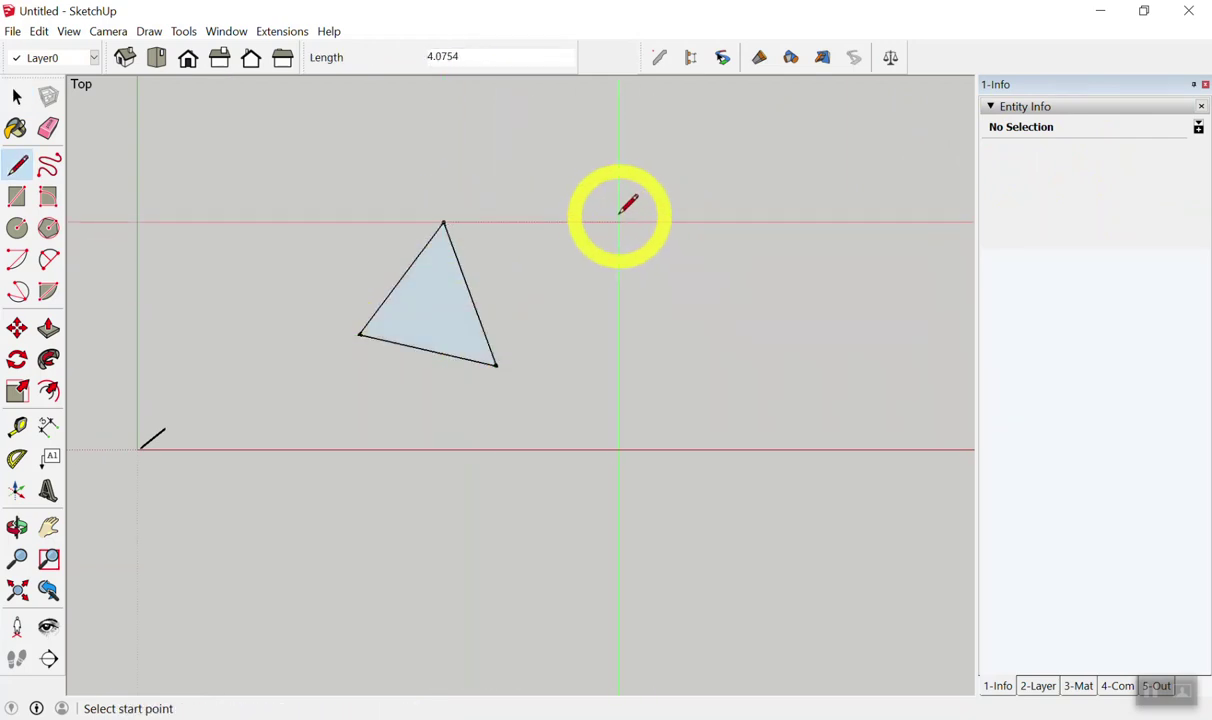
scroll(550, 272, "up", 2)
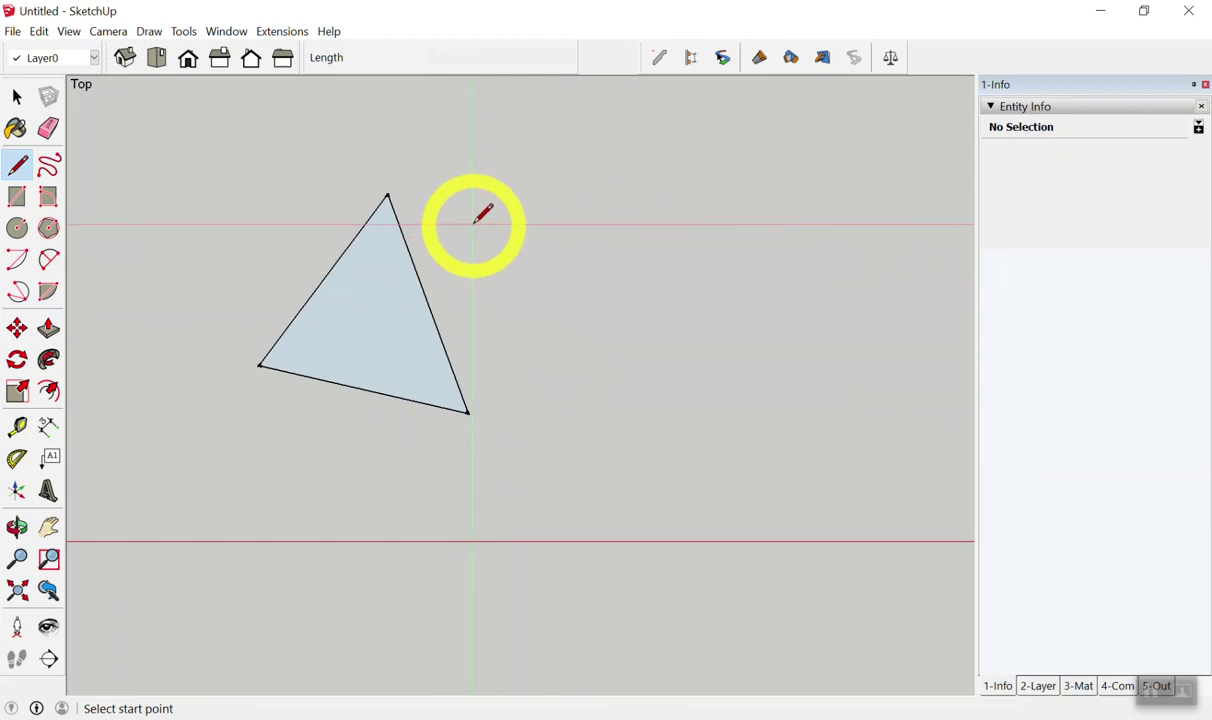
key("space")
left_click_drag(163, 153, 600, 490)
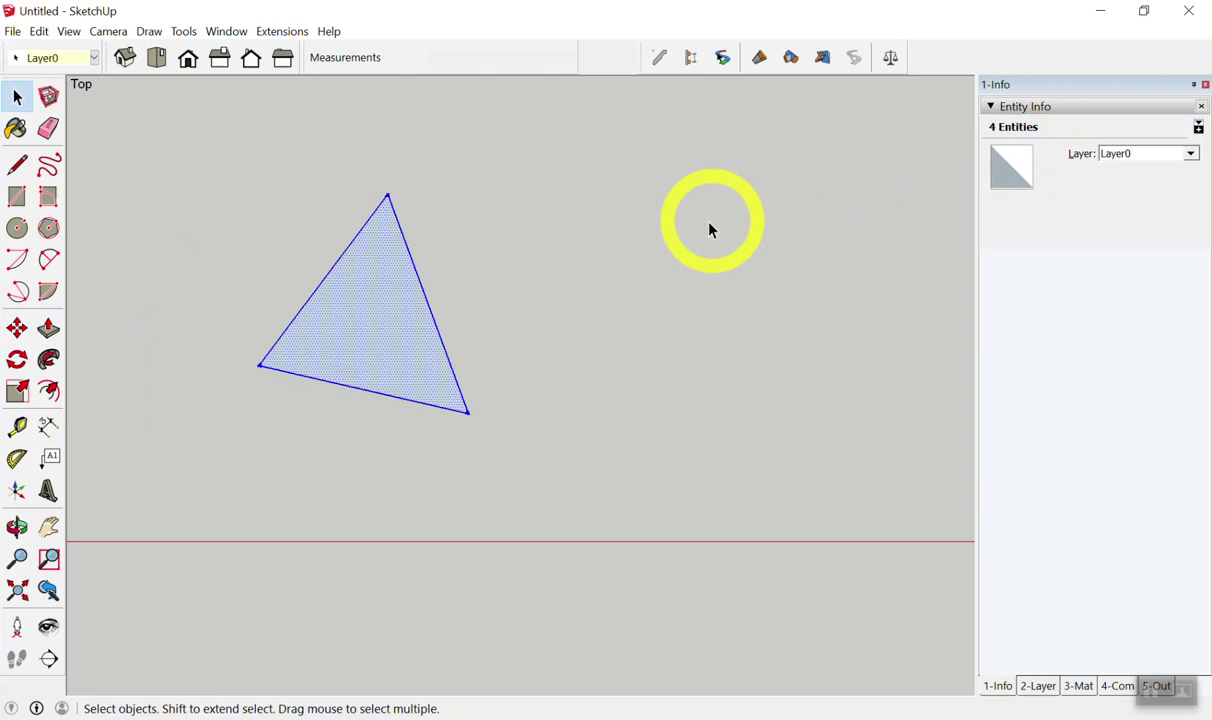
- Select only the triangle's face to read its area in Entity Info
left_click(690, 228)
left_click(362, 305)
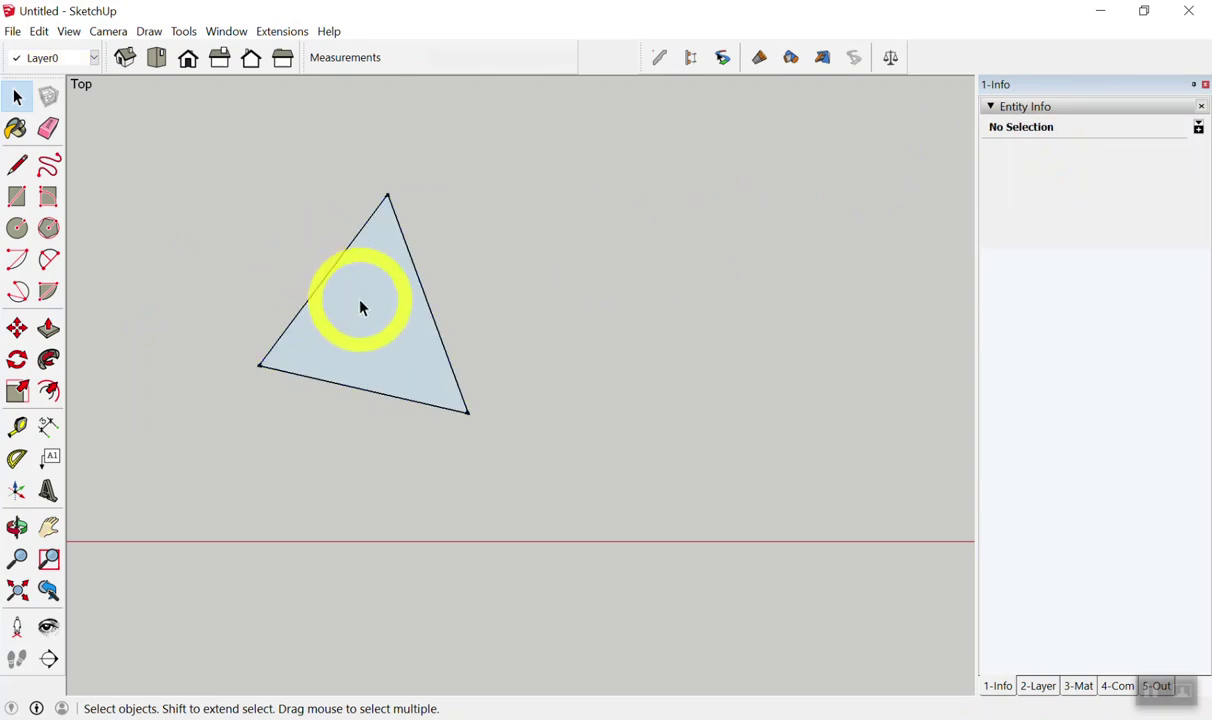
left_click(500, 228)
left_click(378, 290)
left_click(378, 291)
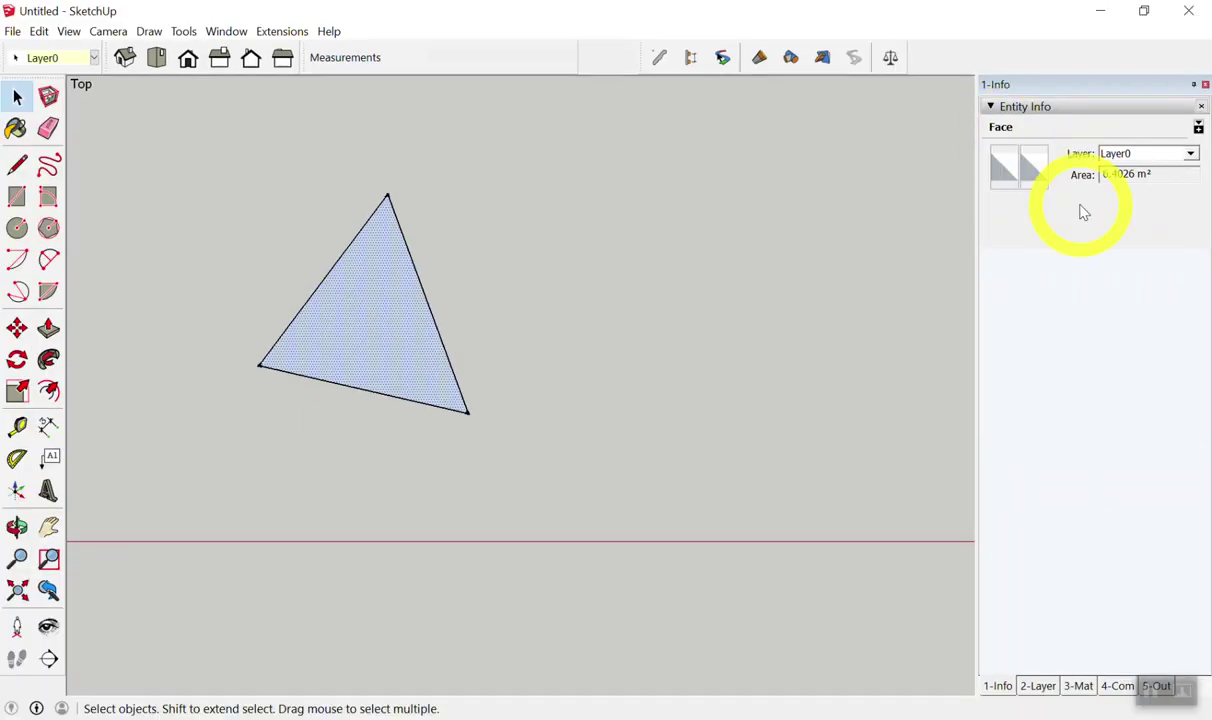
- Box-select the whole triangle, copy it and paste a duplicate
left_click_drag(196, 152, 545, 498)
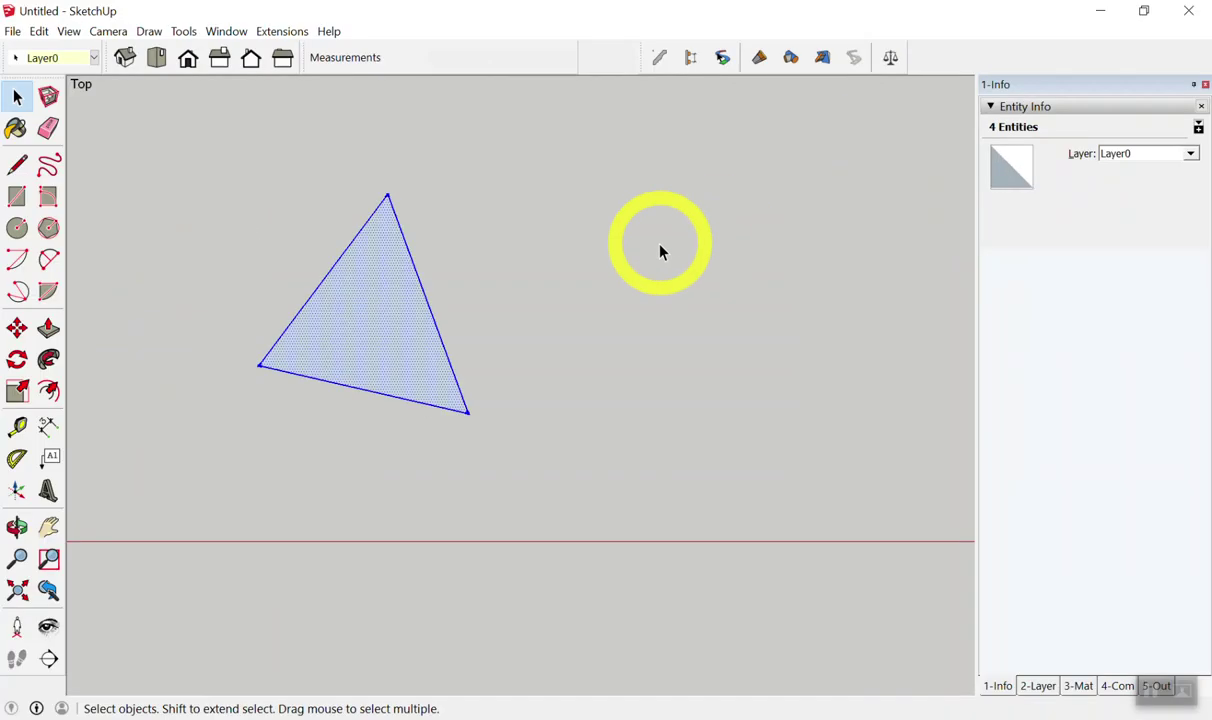
left_click(522, 243)
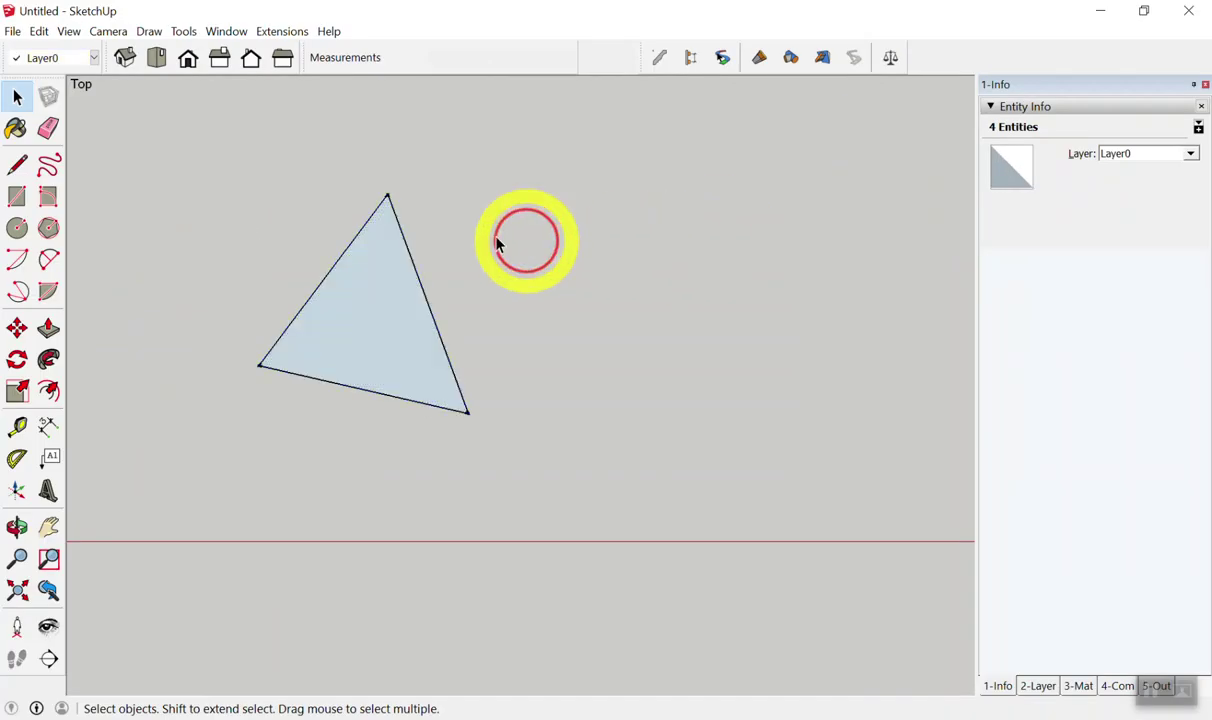
left_click_drag(172, 160, 560, 541)
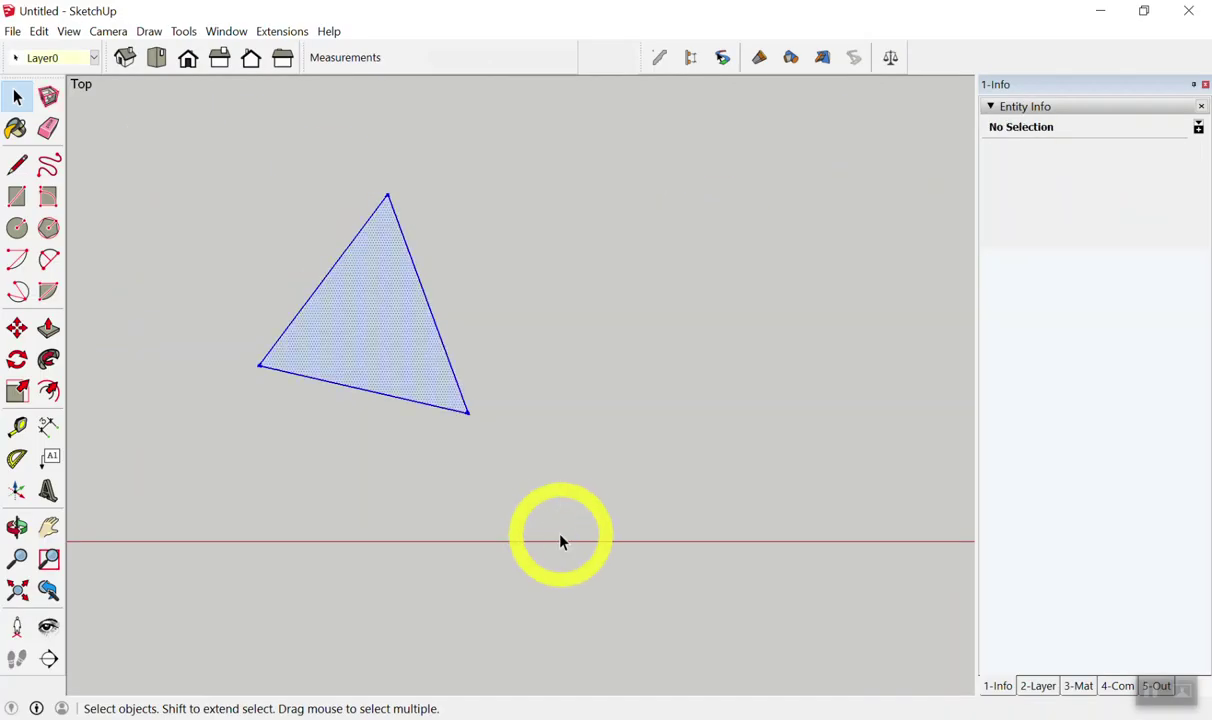
left_click_drag(158, 126, 580, 481)
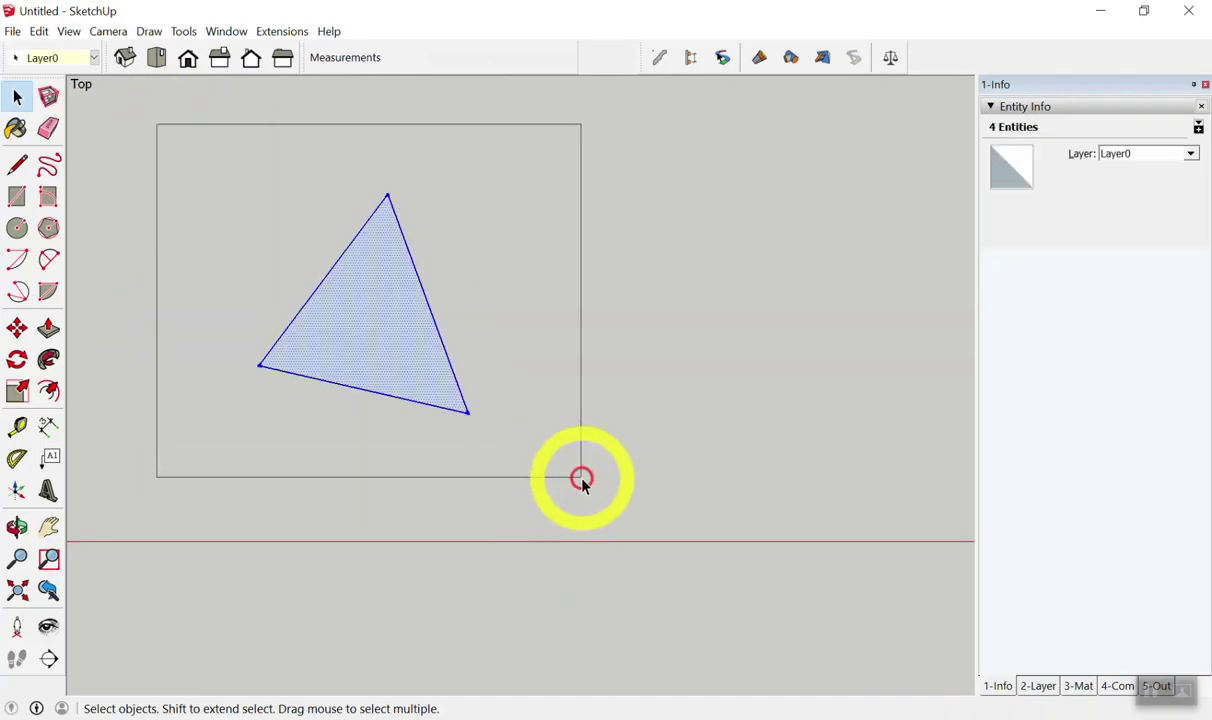
left_click_drag(189, 150, 520, 468)
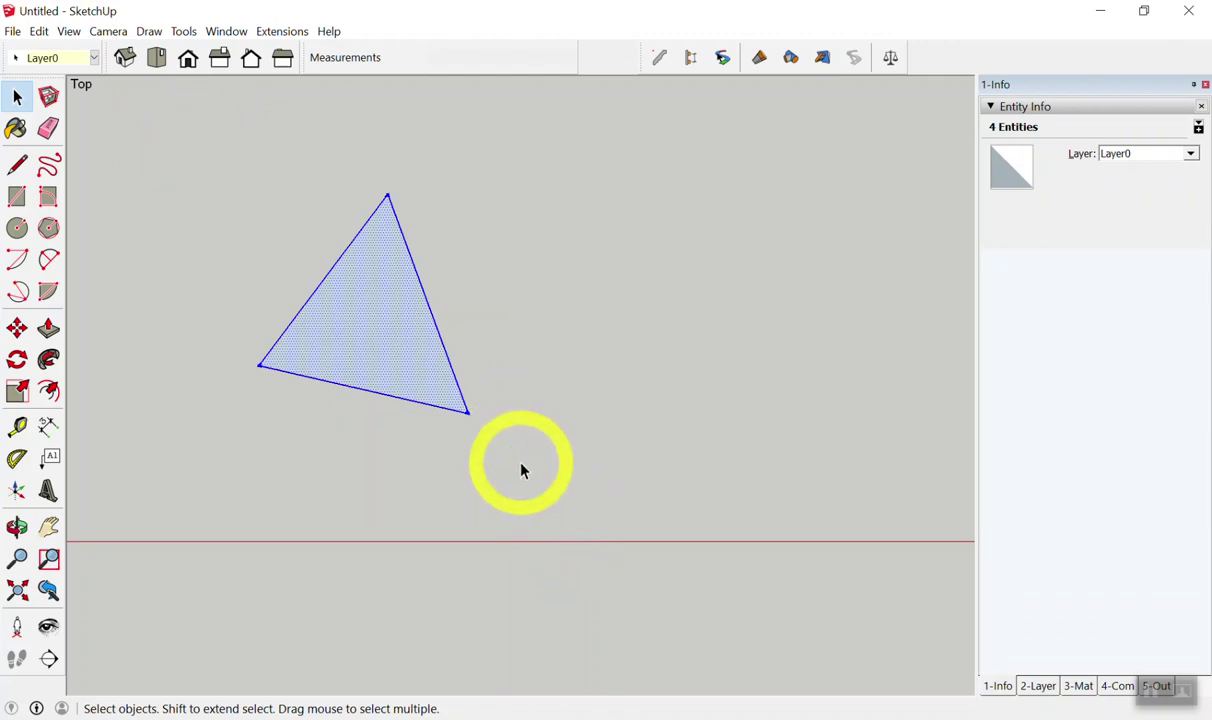
key("ctrl+c")
key("ctrl+v")
- Place the pasted triangle to the right and delete its face
left_click(580, 411)
key("space")
left_click(815, 300)
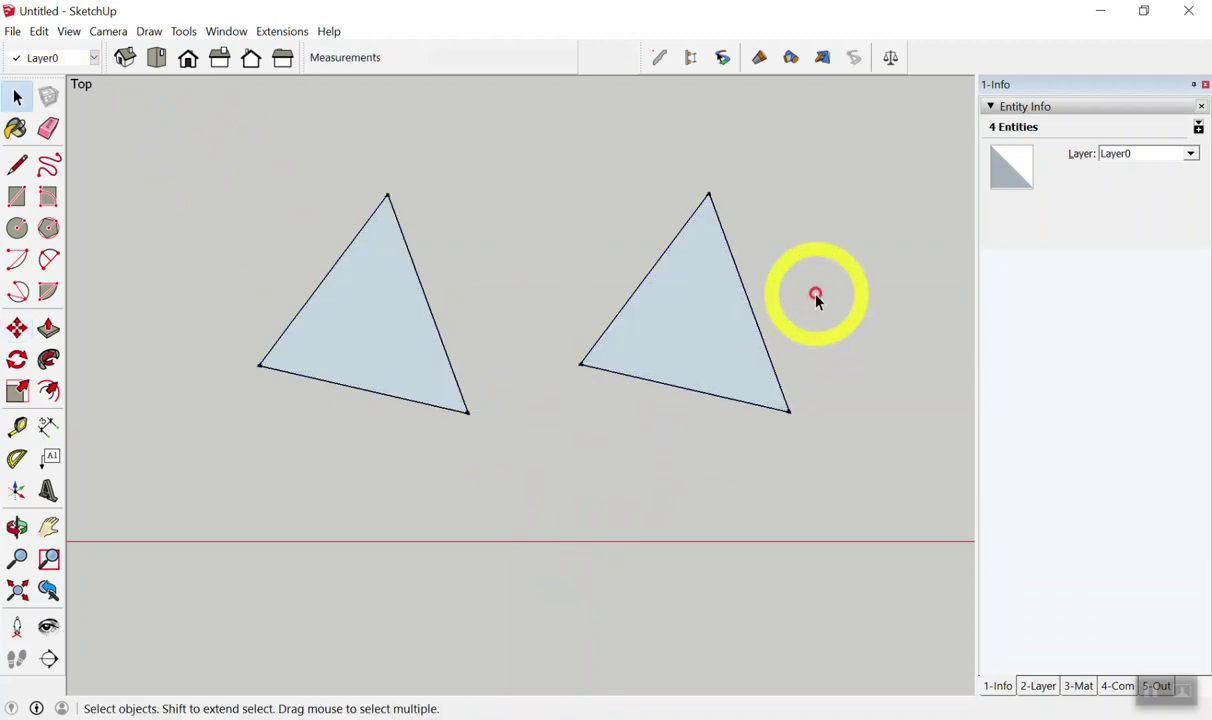
left_click(695, 284)
key("Delete")
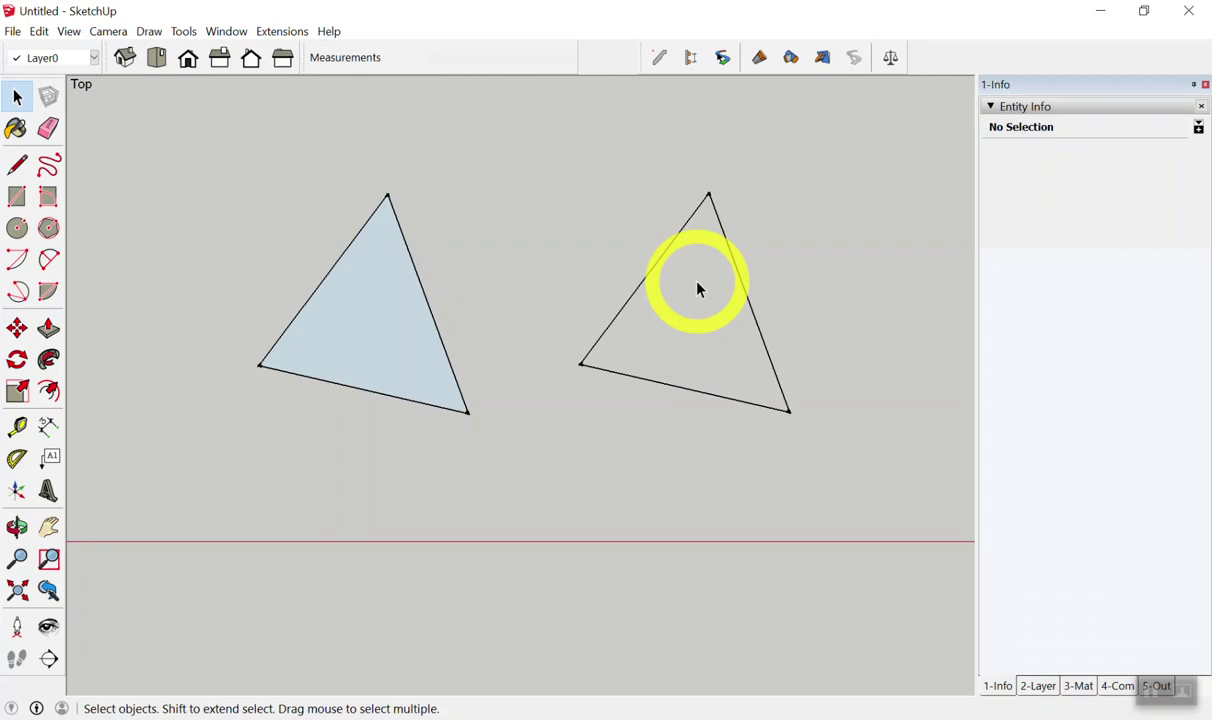
- Box-select the edge-only copy, then the filled original, to compare their Entity Info
scroll(795, 328, "up", 1)
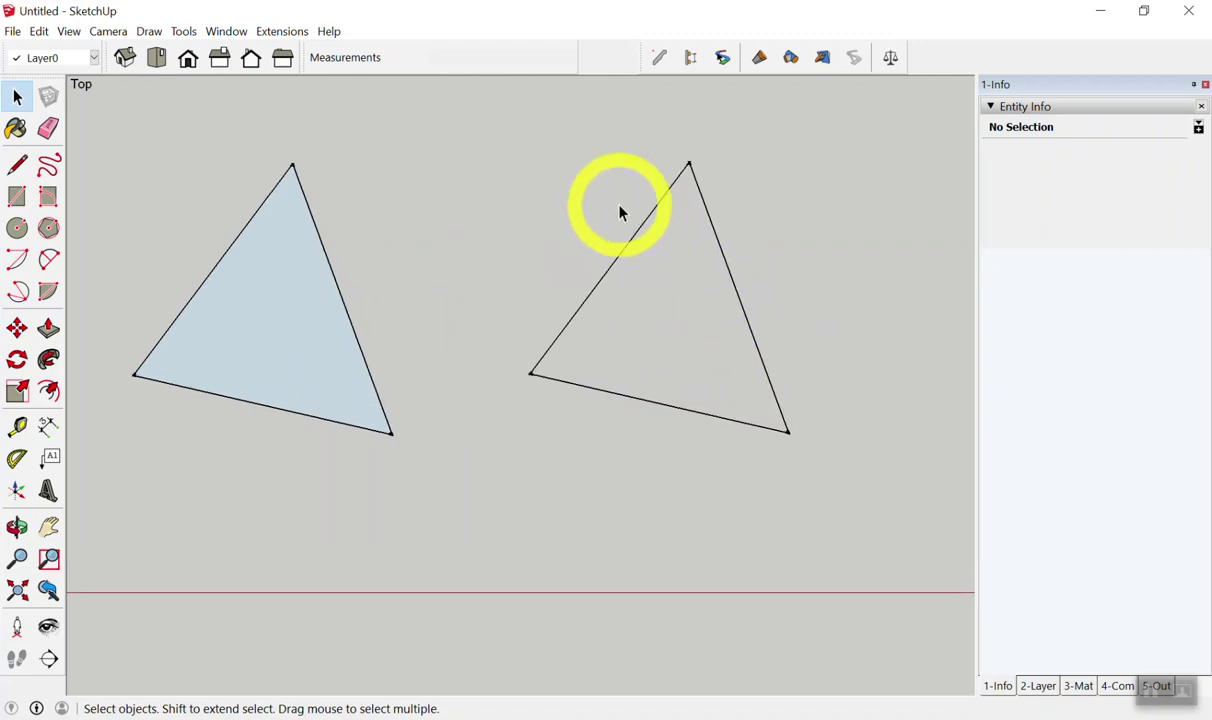
left_click_drag(457, 114, 860, 458)
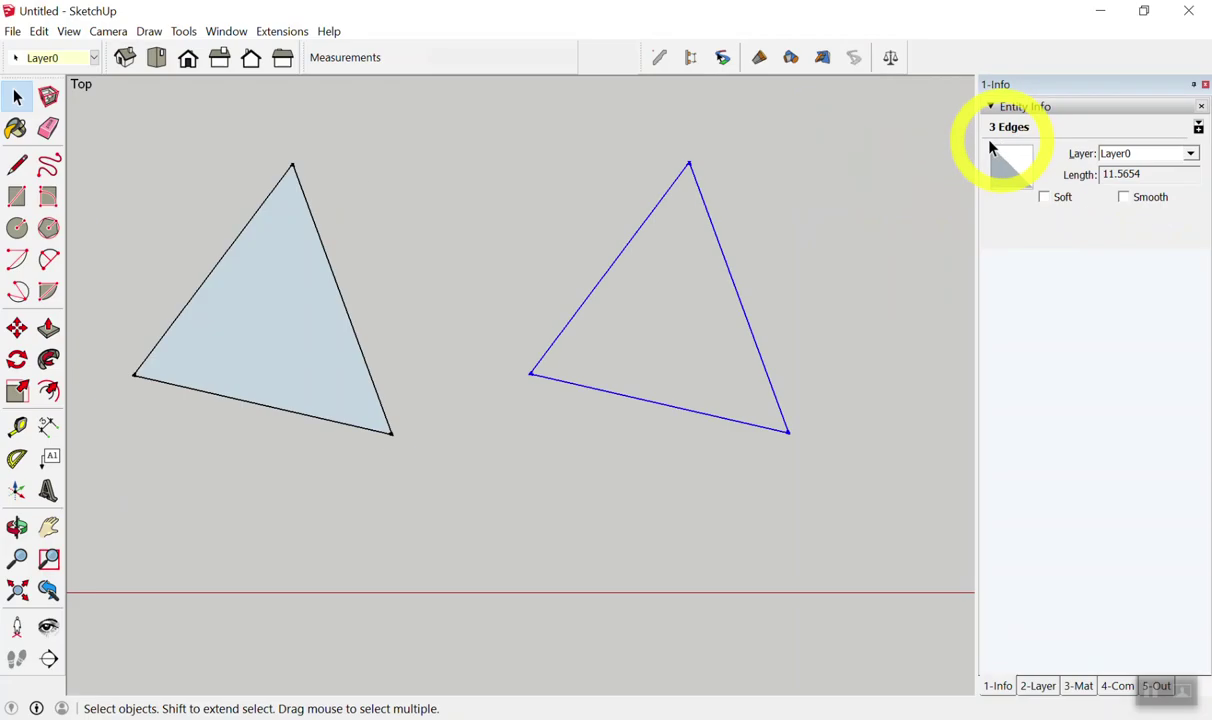
left_click_drag(89, 111, 414, 479)
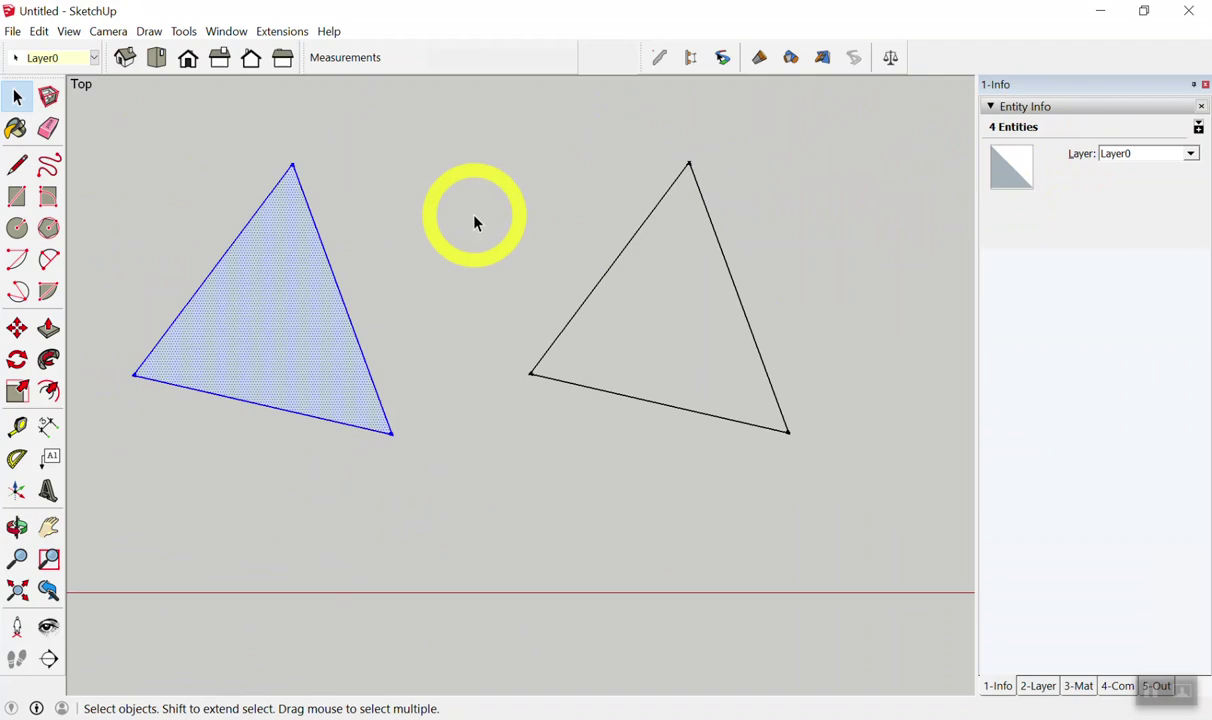
left_click(476, 220)
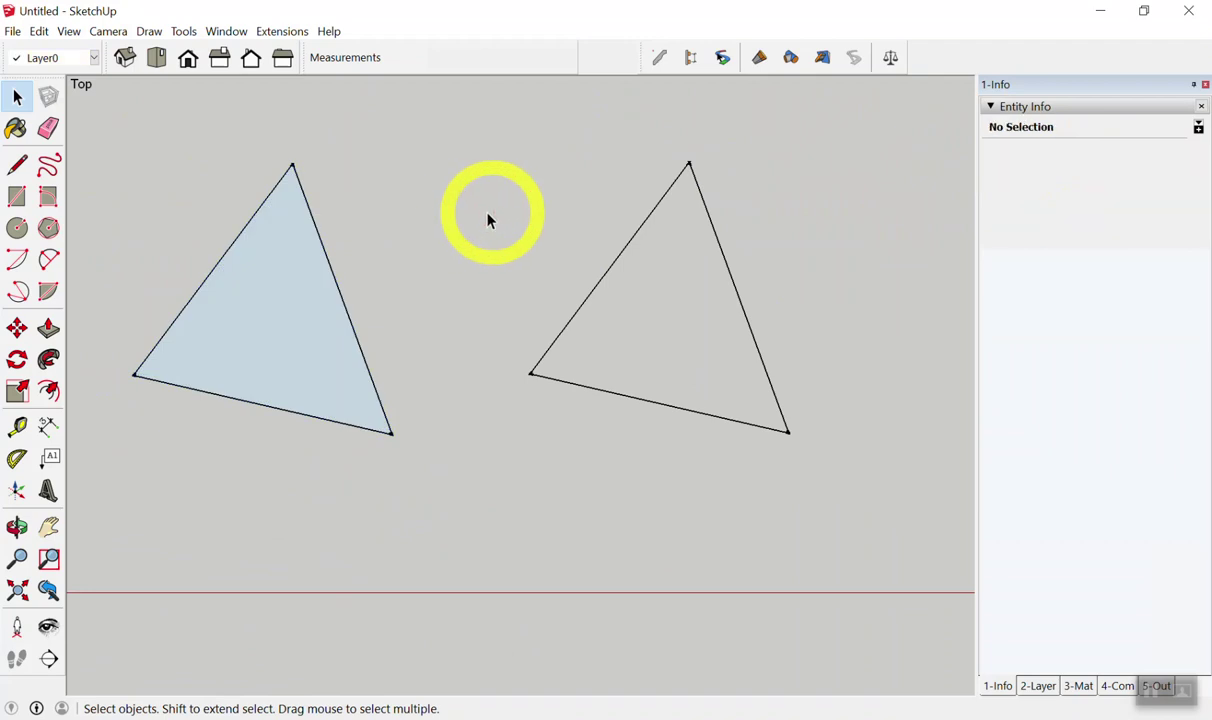
- Erase one edge of the filled triangle and redraw it to restore the face
key("e")
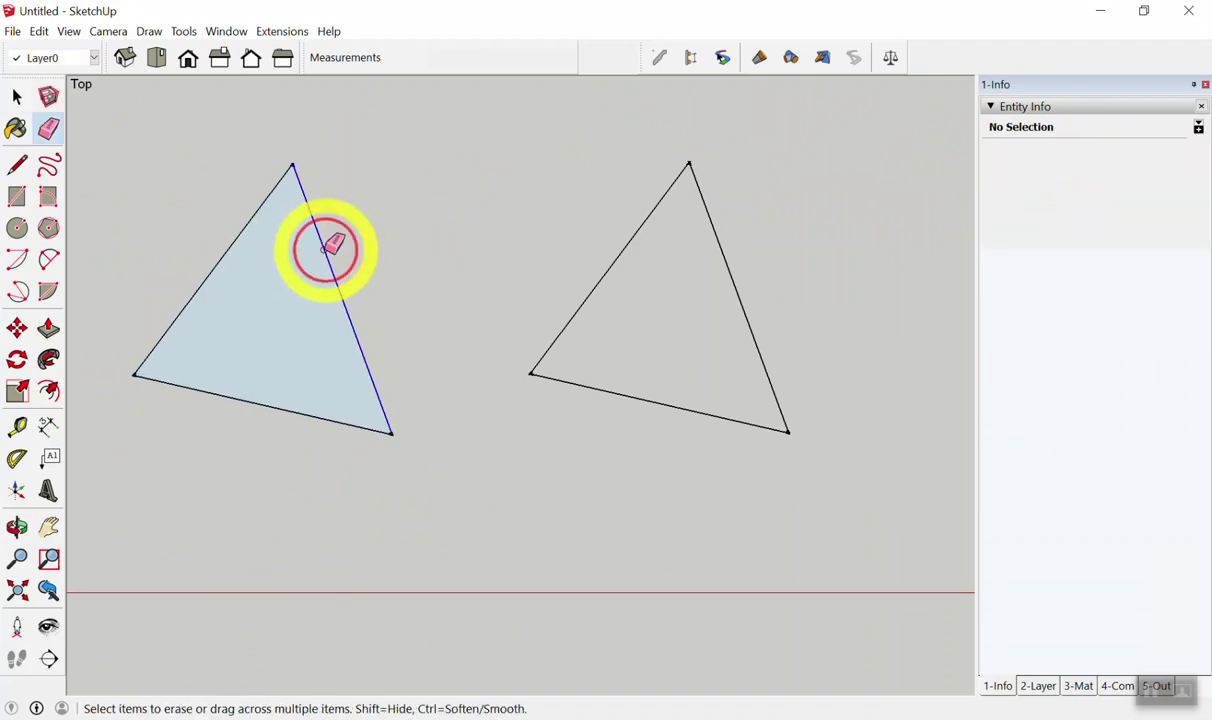
left_click(325, 249)
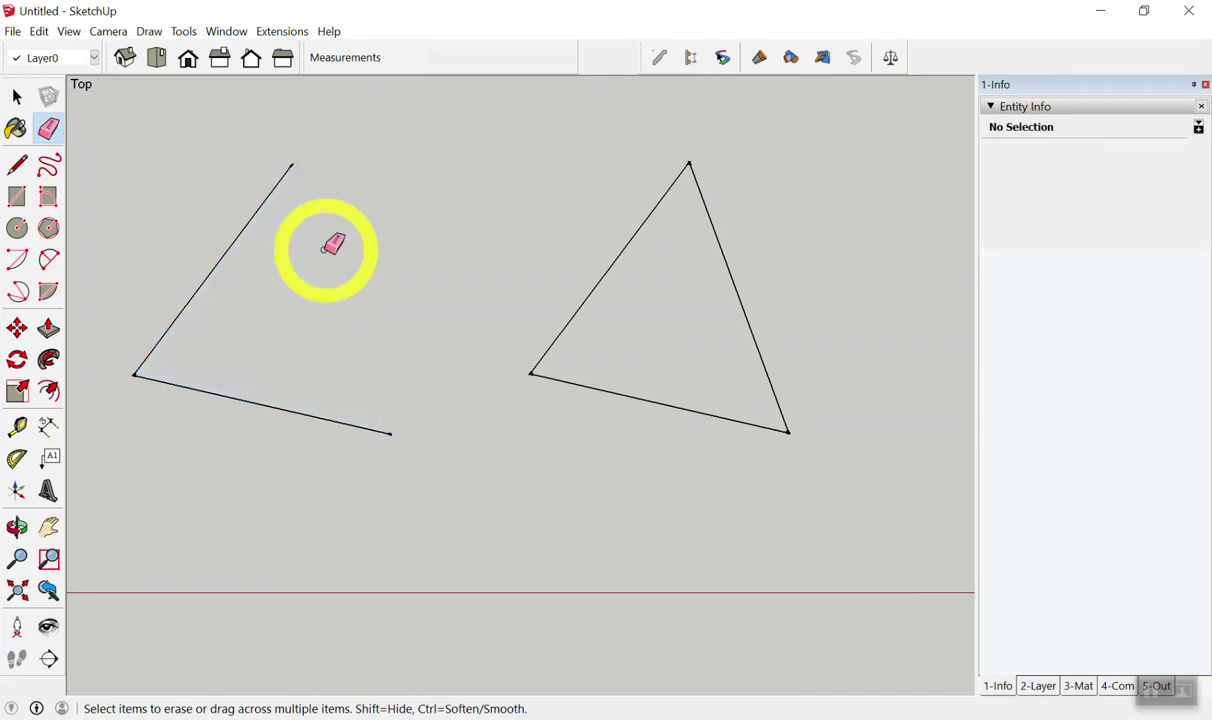
key("space")
key("l")
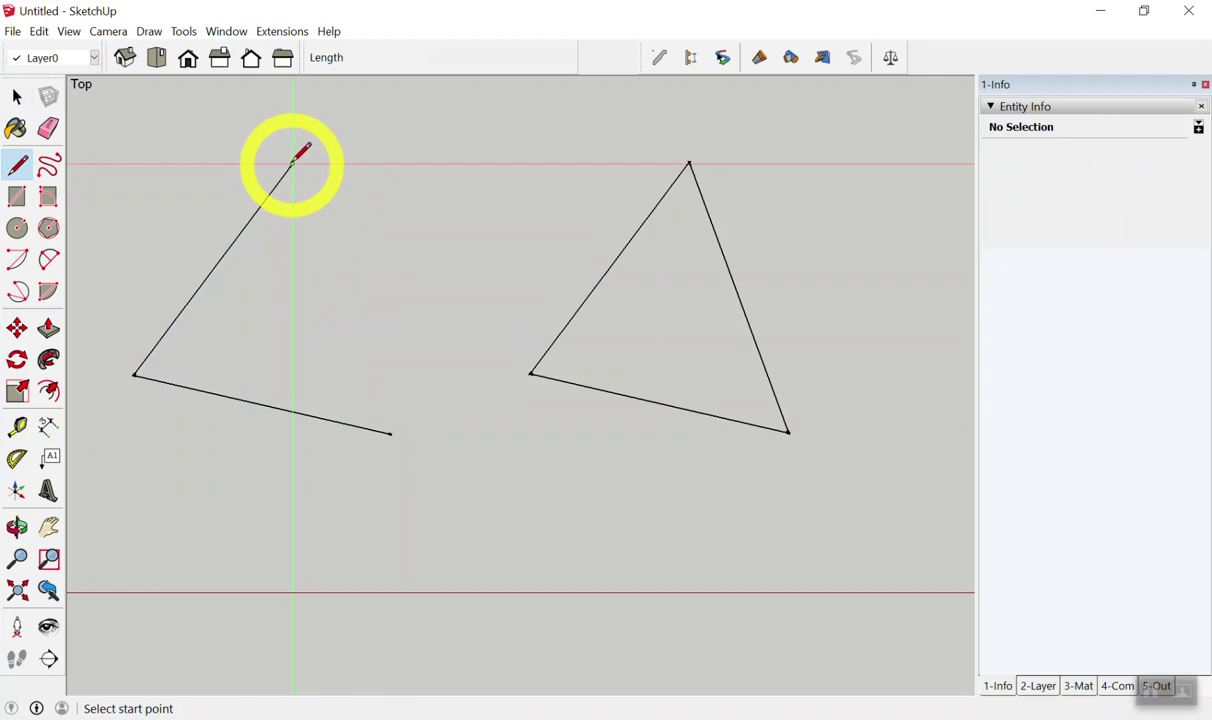
left_click(291, 164)
left_click(391, 433)
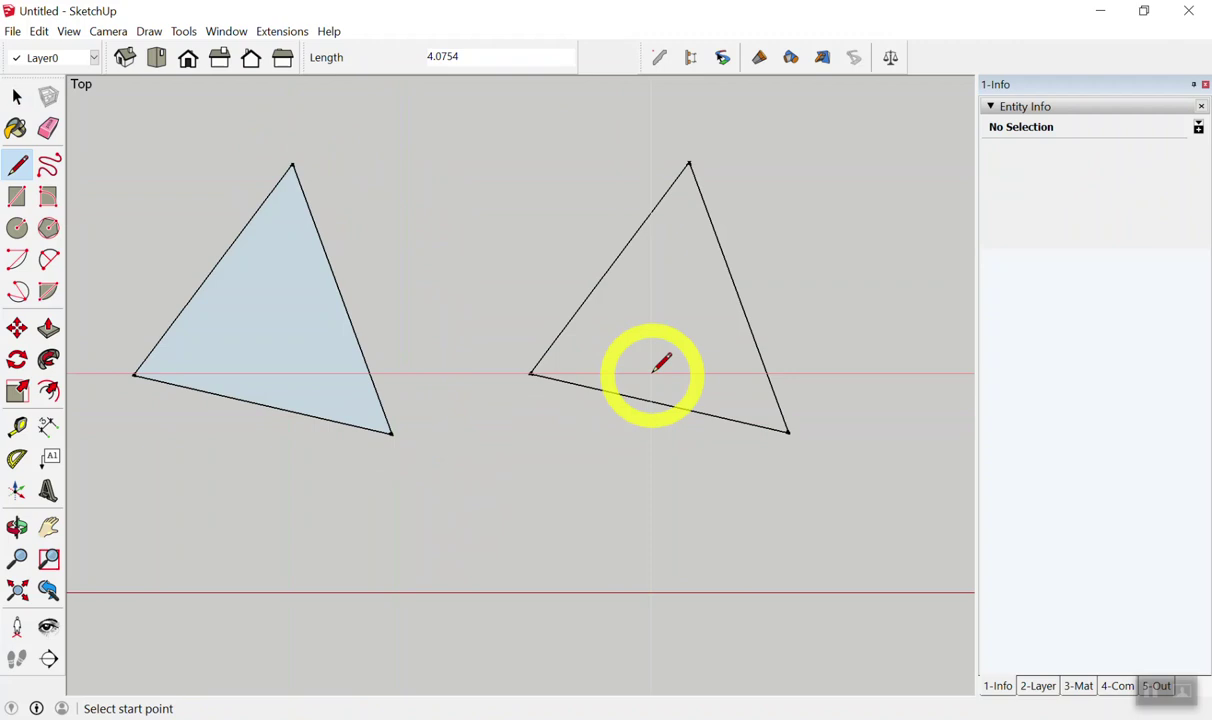
- Box-select both triangles and delete them, leaving only the axes
scroll(660, 365, "down", 2)
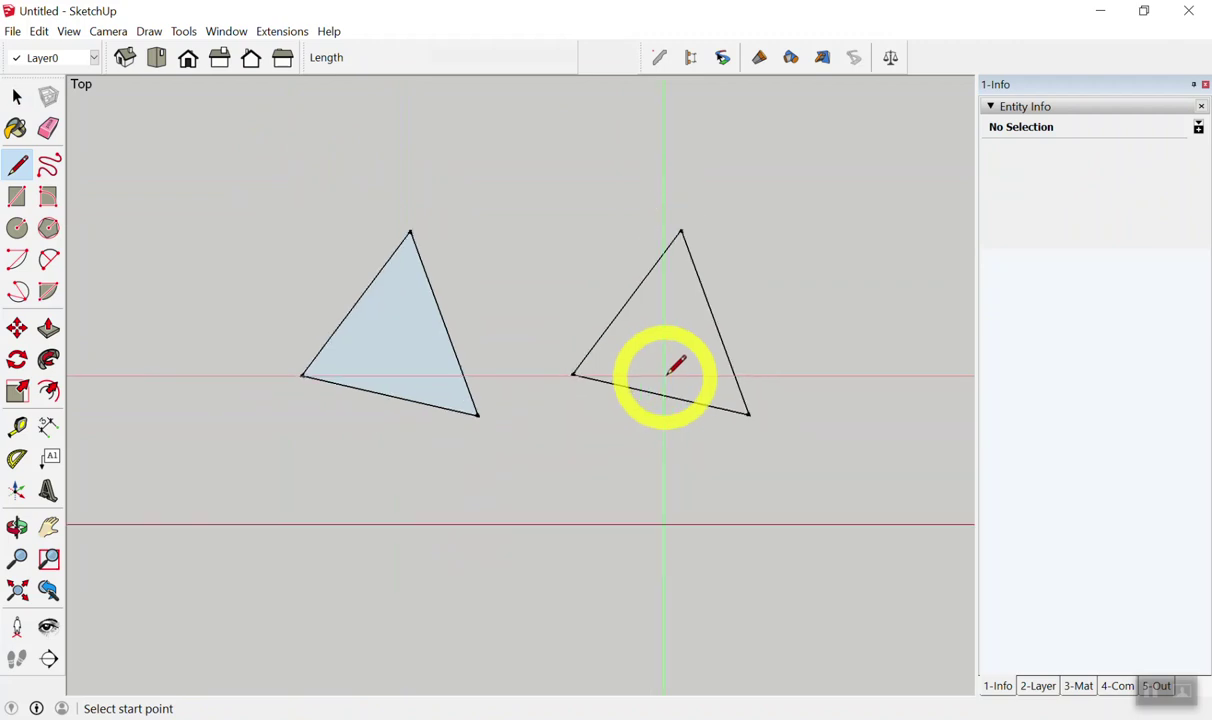
scroll(671, 360, "down", 3)
key("space")
left_click_drag(455, 234, 753, 452)
key("Delete")
scroll(568, 362, "up", 1)
scroll(536, 341, "up", 1)
- Draw a single diagonal test line and pan it lower in the view
key("l")
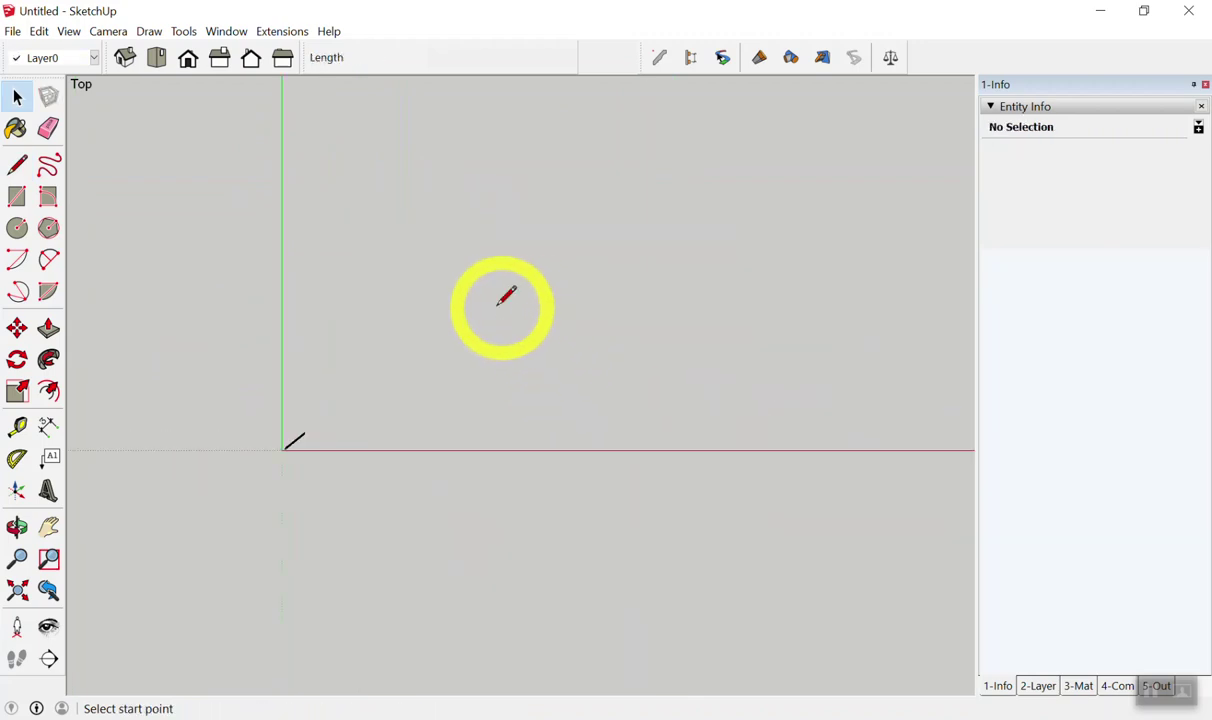
left_click(416, 362)
left_click(628, 207)
key("space")
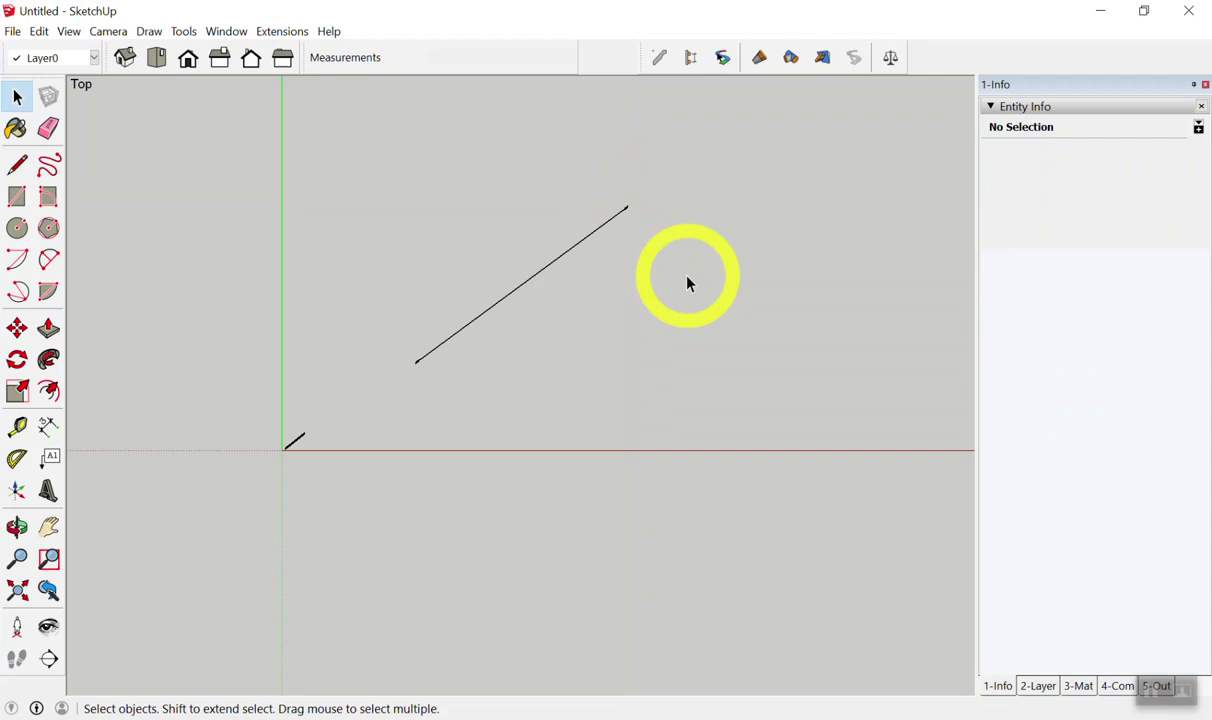
scroll(522, 333, "up", 2)
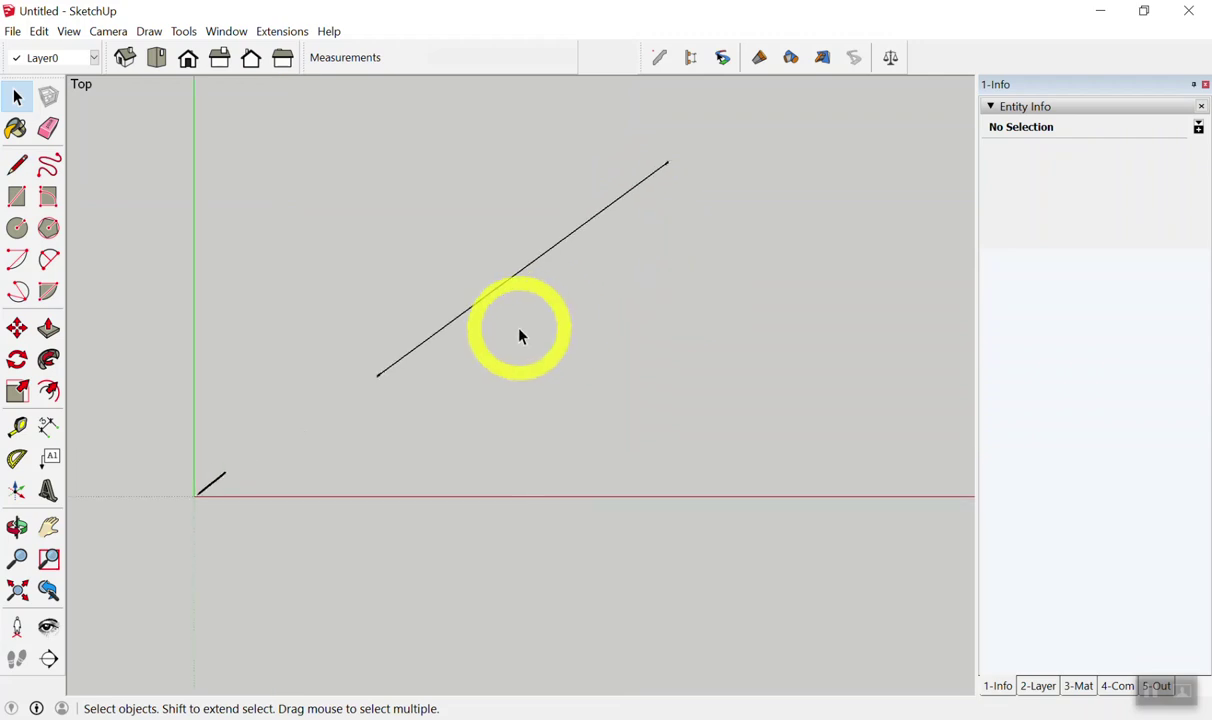
middle_click_drag(537, 156, 543, 222, "shift")
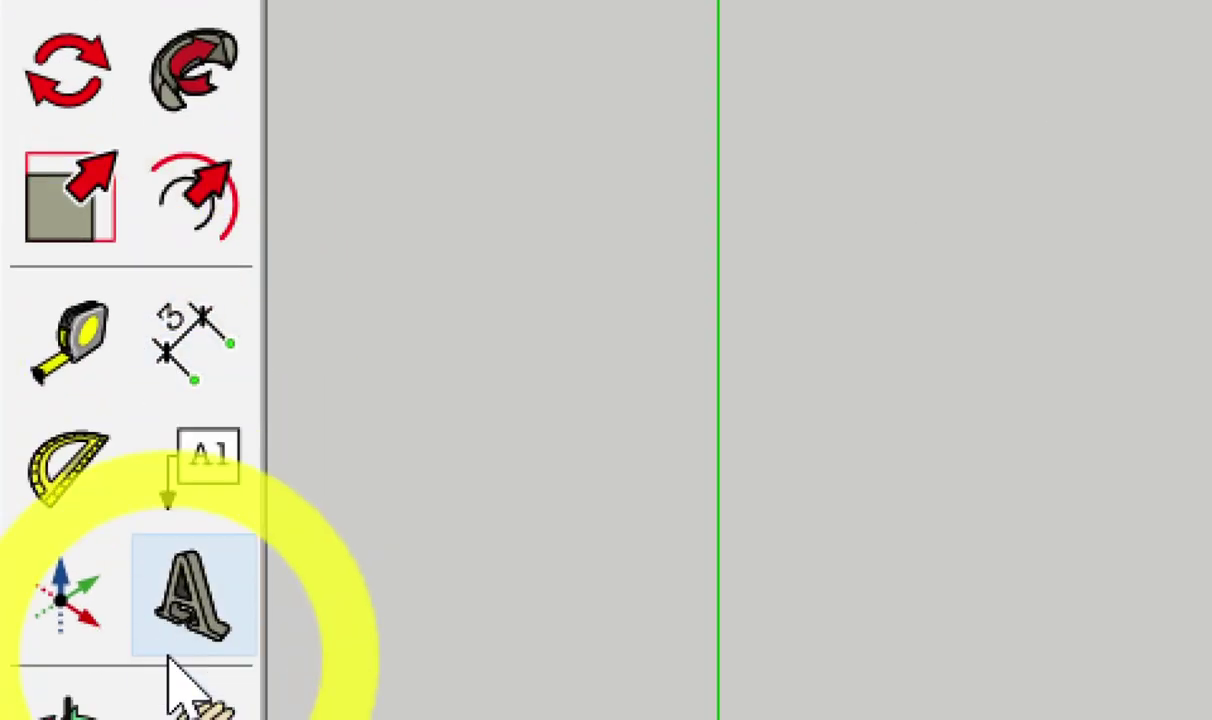
- Pick the Dimension tool from the left toolbar, toggling back to Select in between
left_click(226, 280)
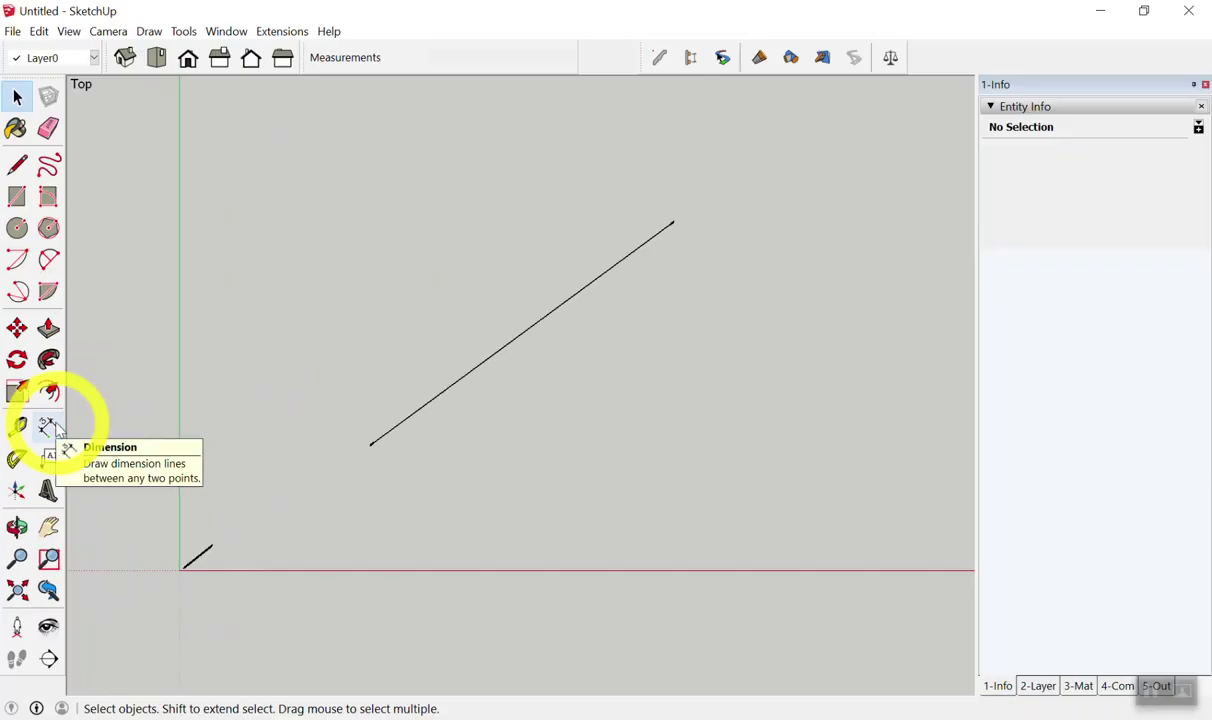
left_click(52, 427)
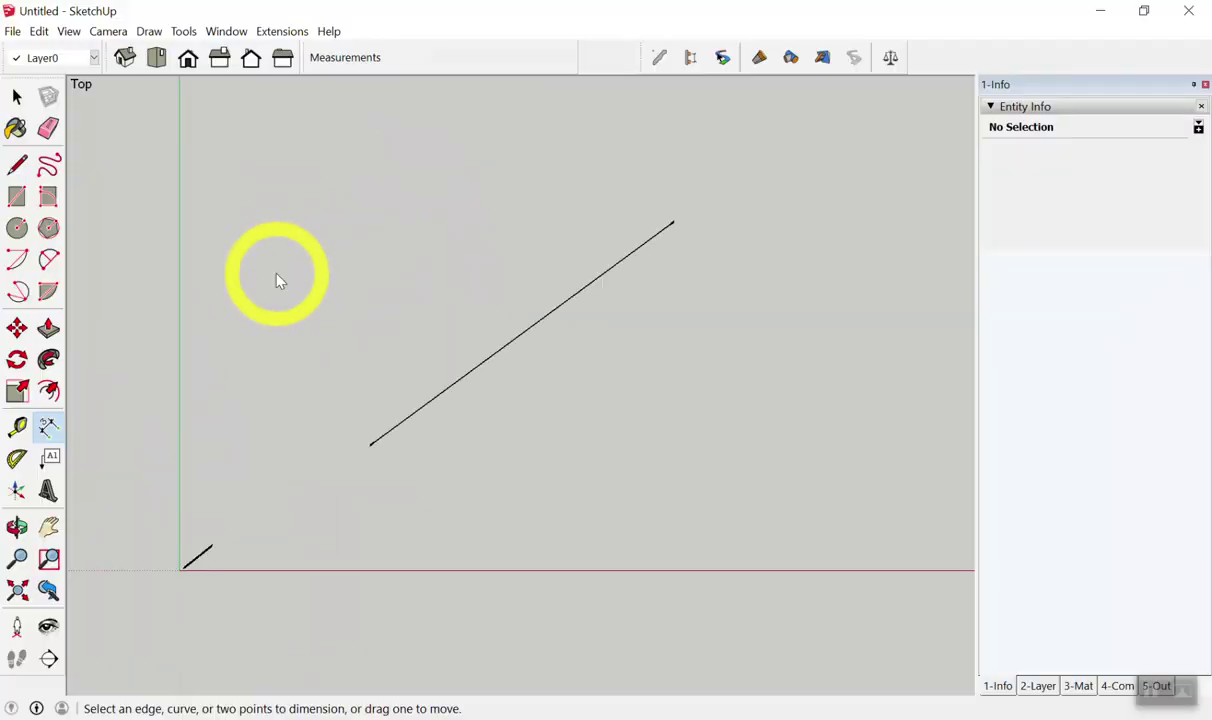
key("space")
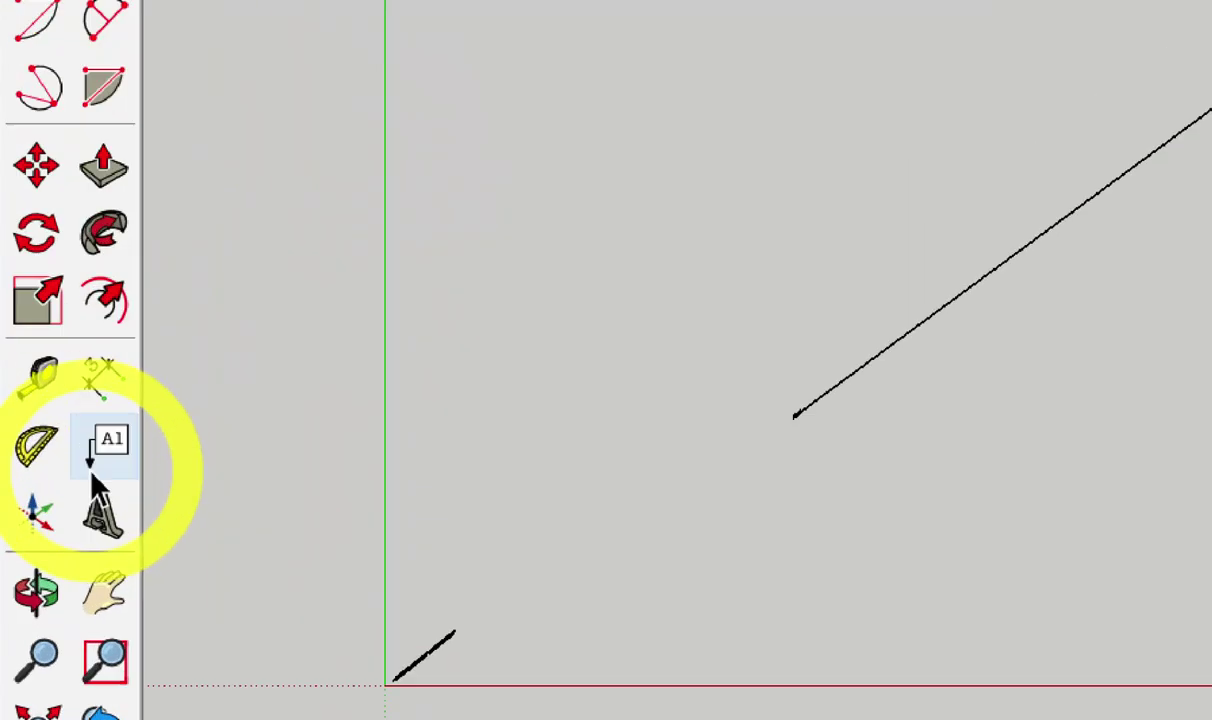
left_click(50, 428)
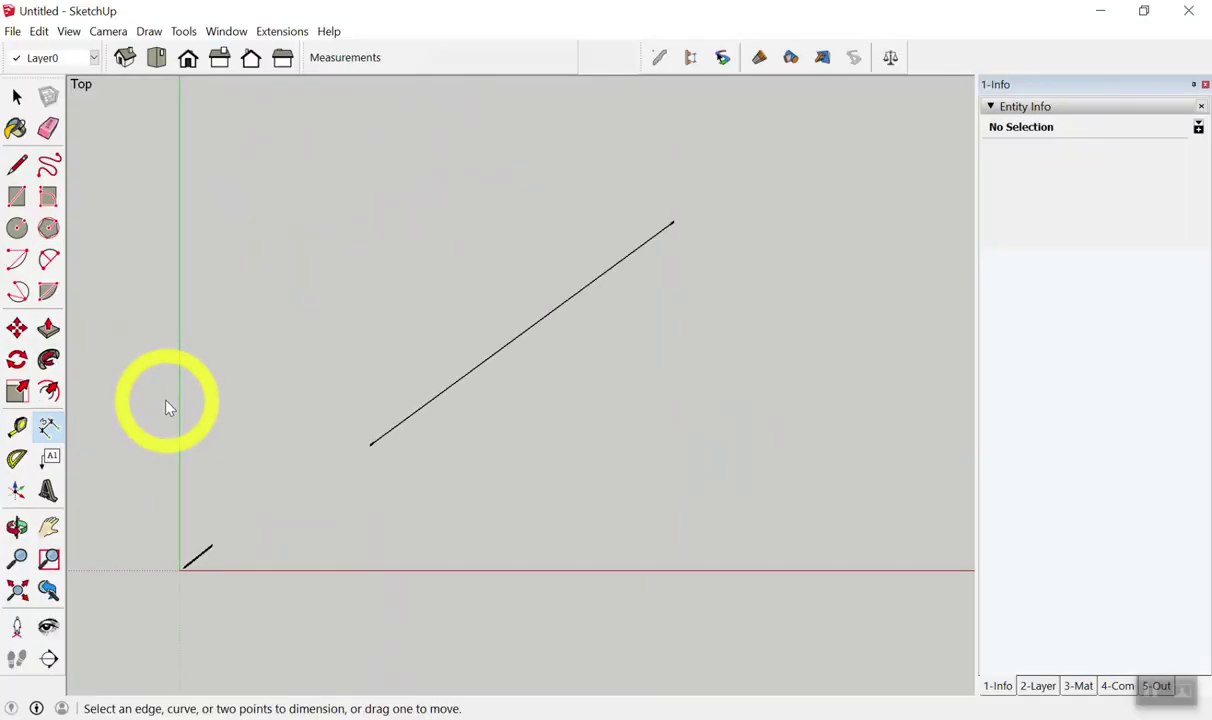
key("space")
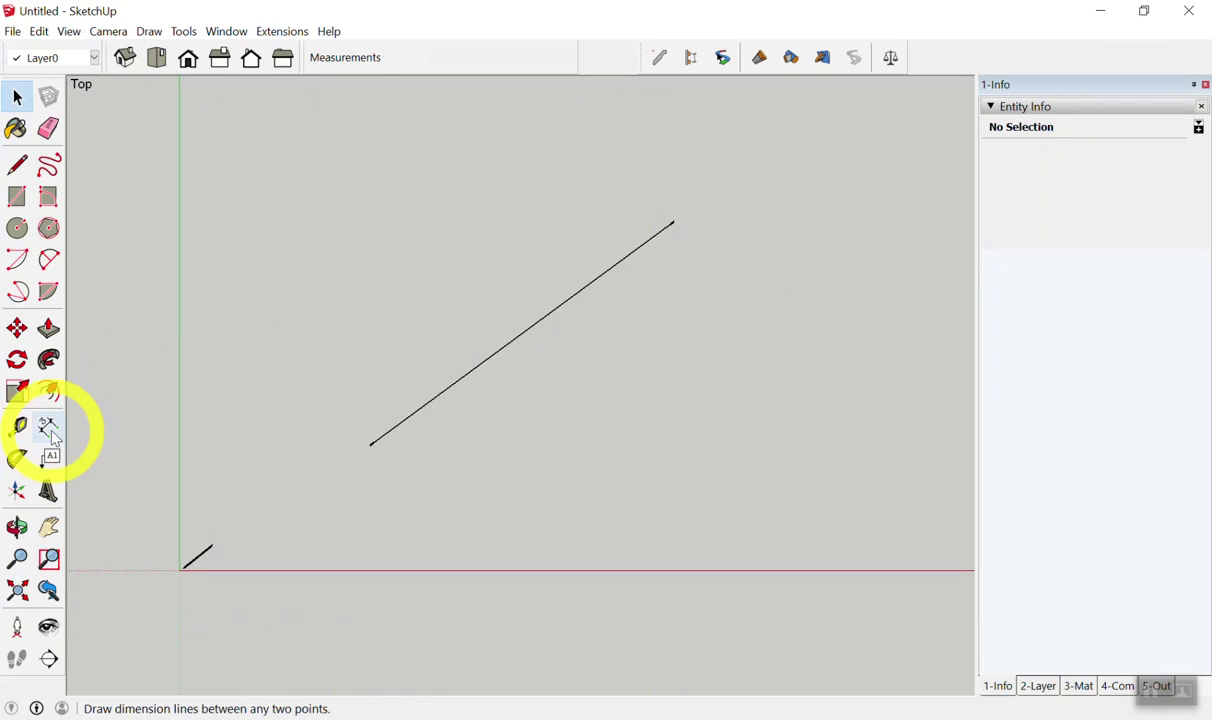
- Dimension the diagonal line, placing its 8.5400 aligned length offset to the lower right
left_click(50, 428)
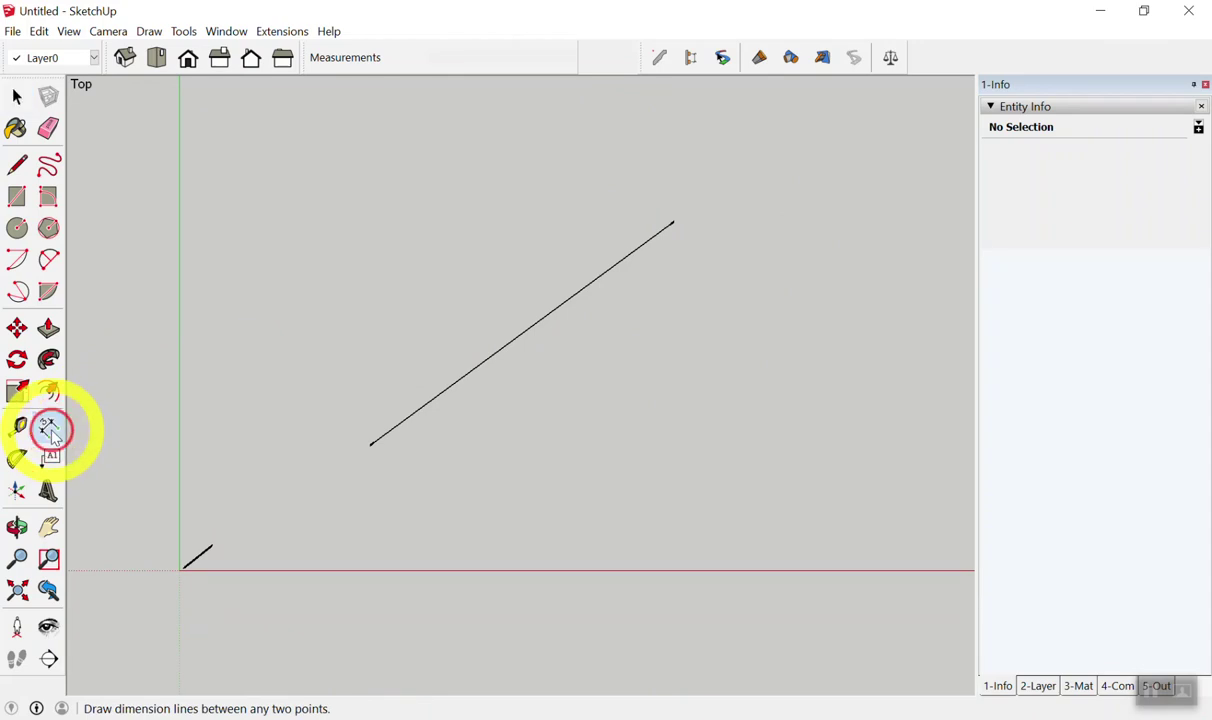
left_click(538, 322)
key("Escape")
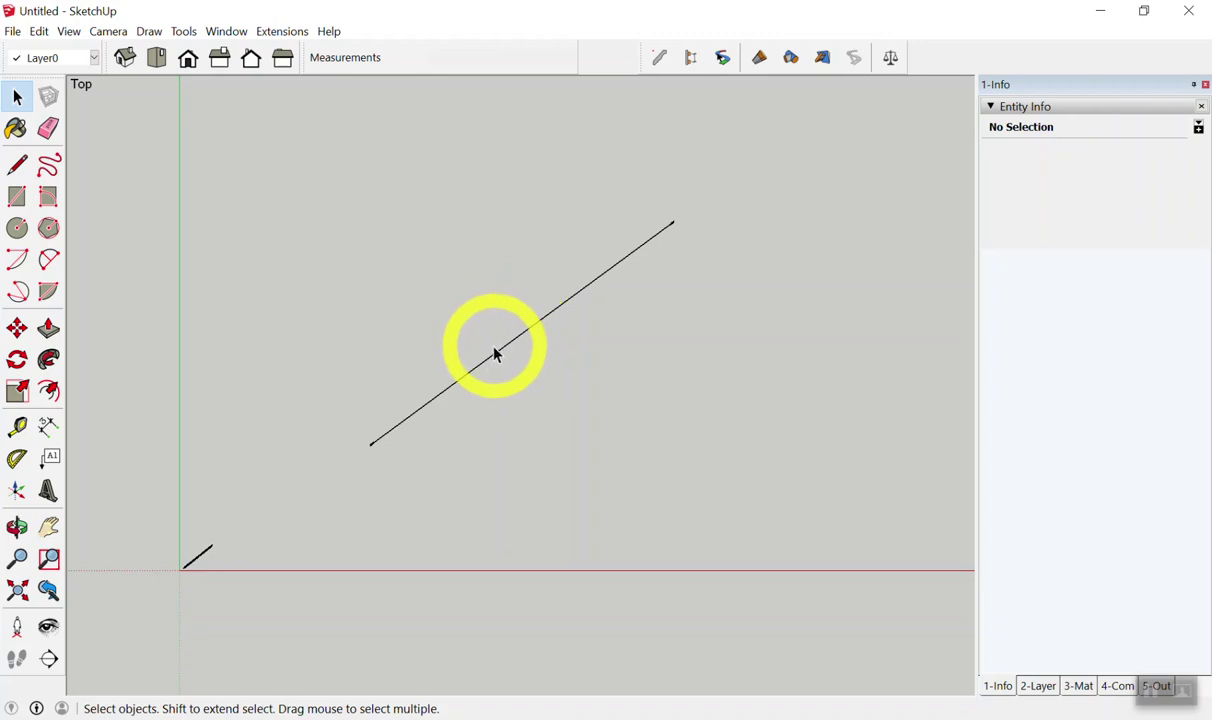
key("l")
key("space")
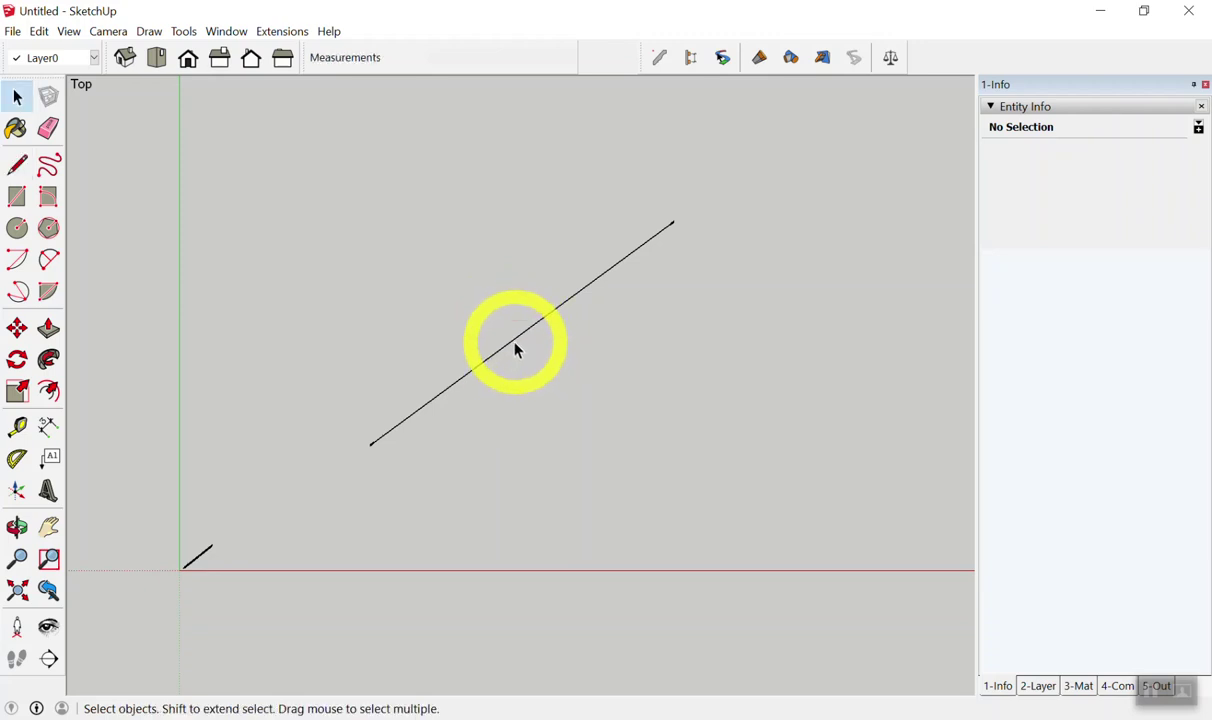
left_click(48, 427)
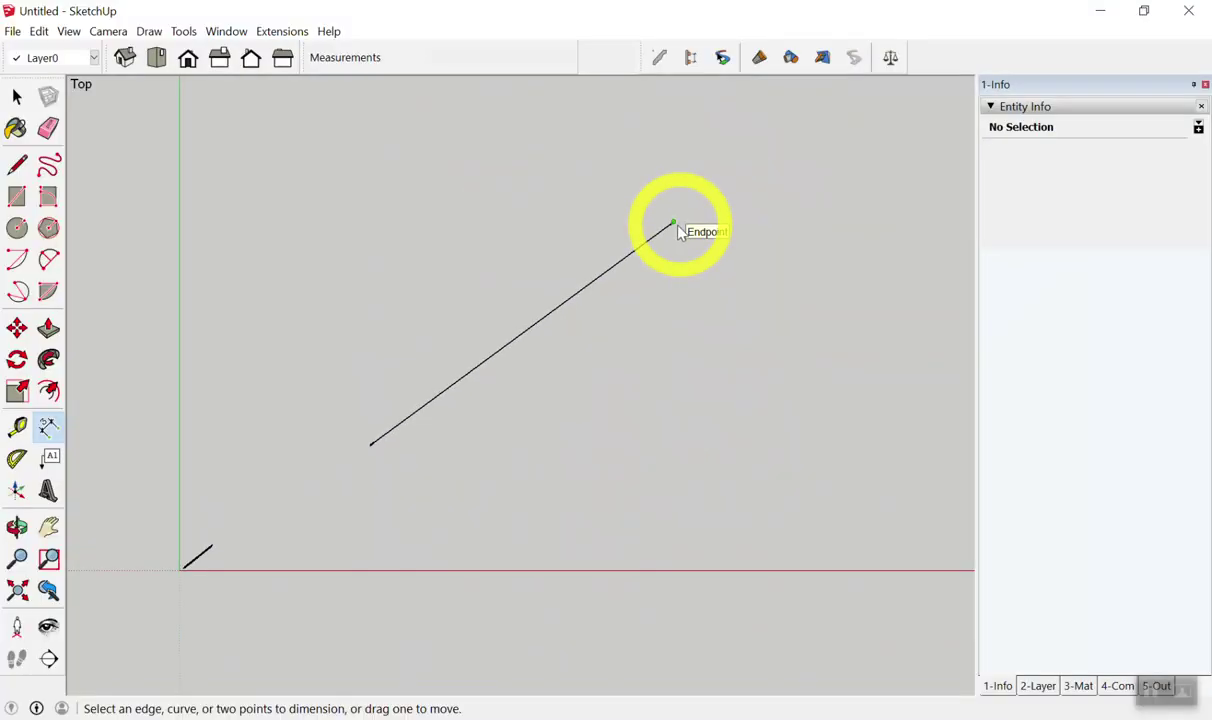
left_click(549, 324)
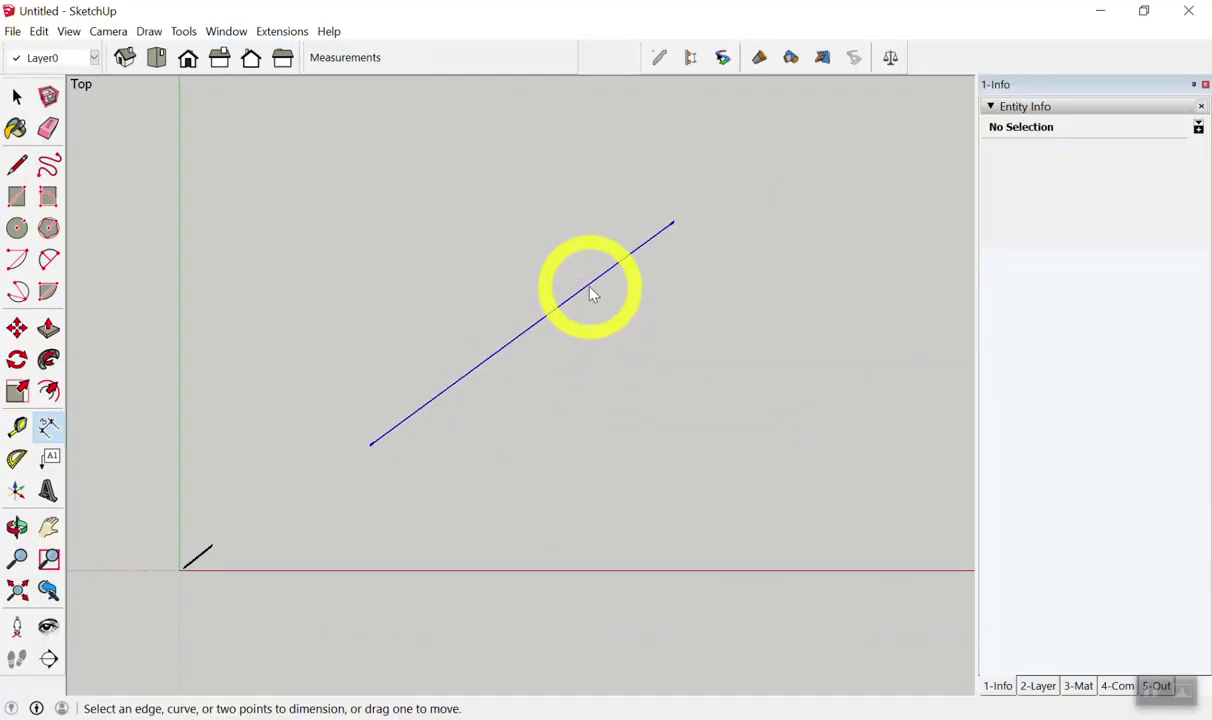
left_click(591, 293)
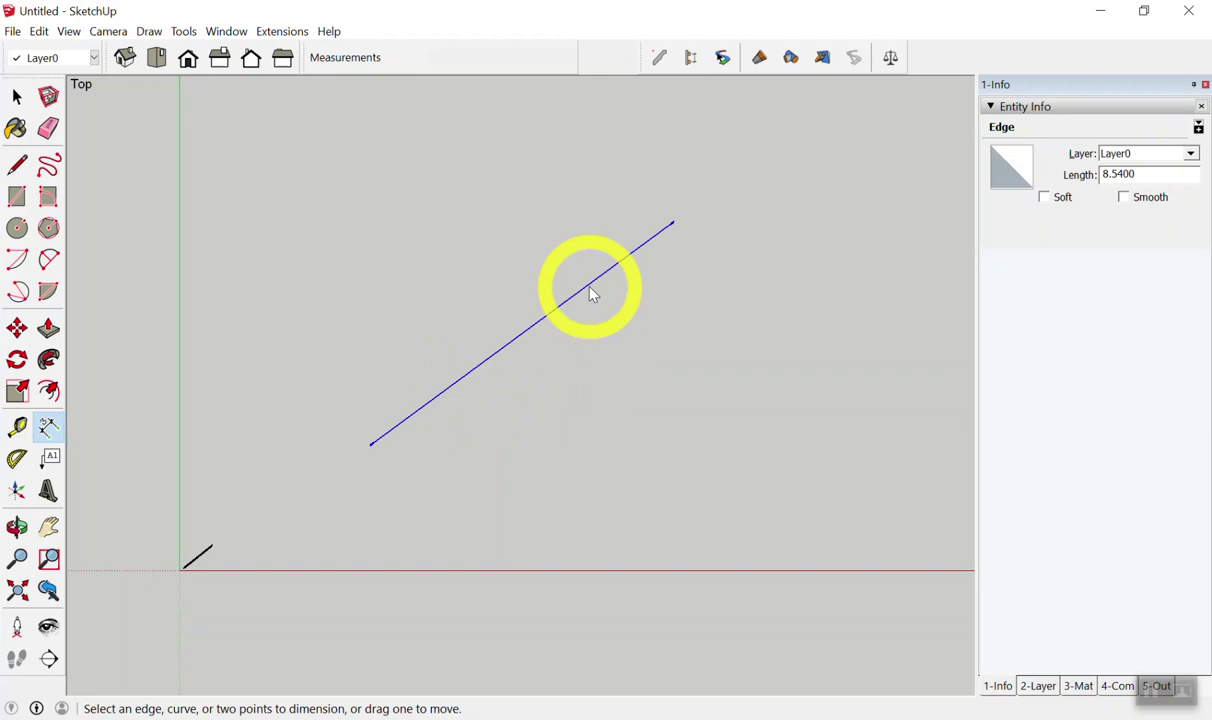
left_click(592, 293)
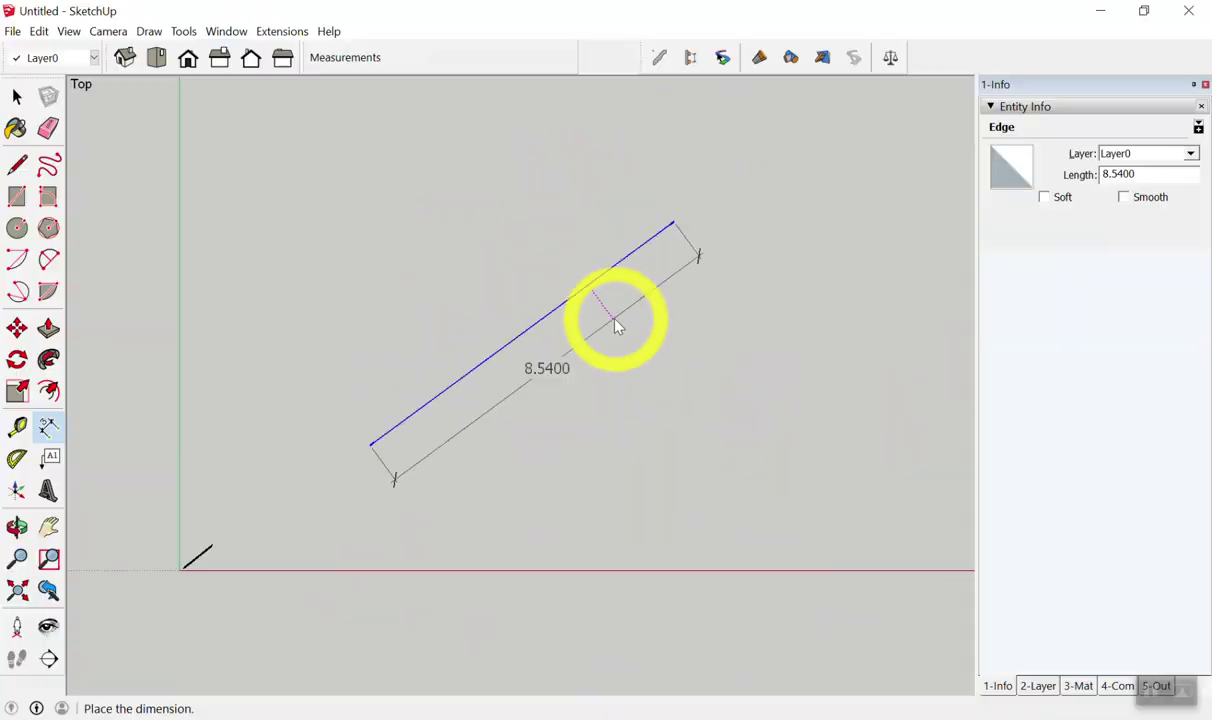
left_click(664, 385)
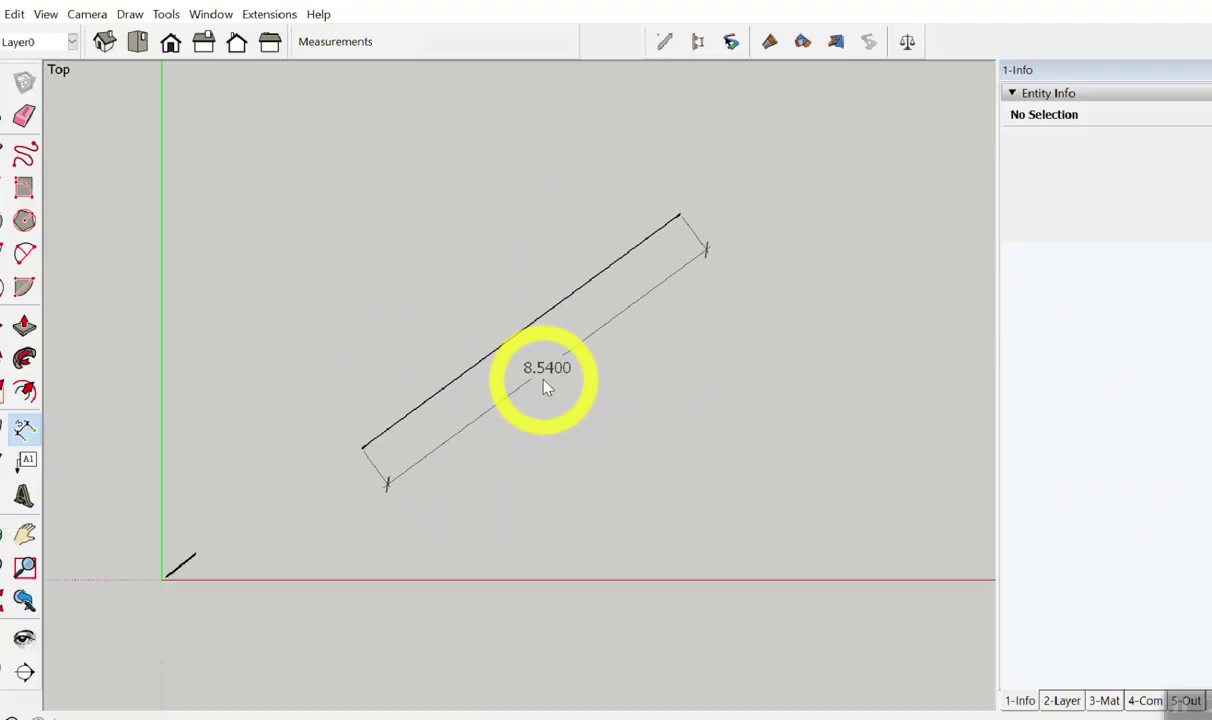
- Add a vertical 5.0617 dimension to the right and a horizontal 6.8783 dimension above
left_click(577, 295)
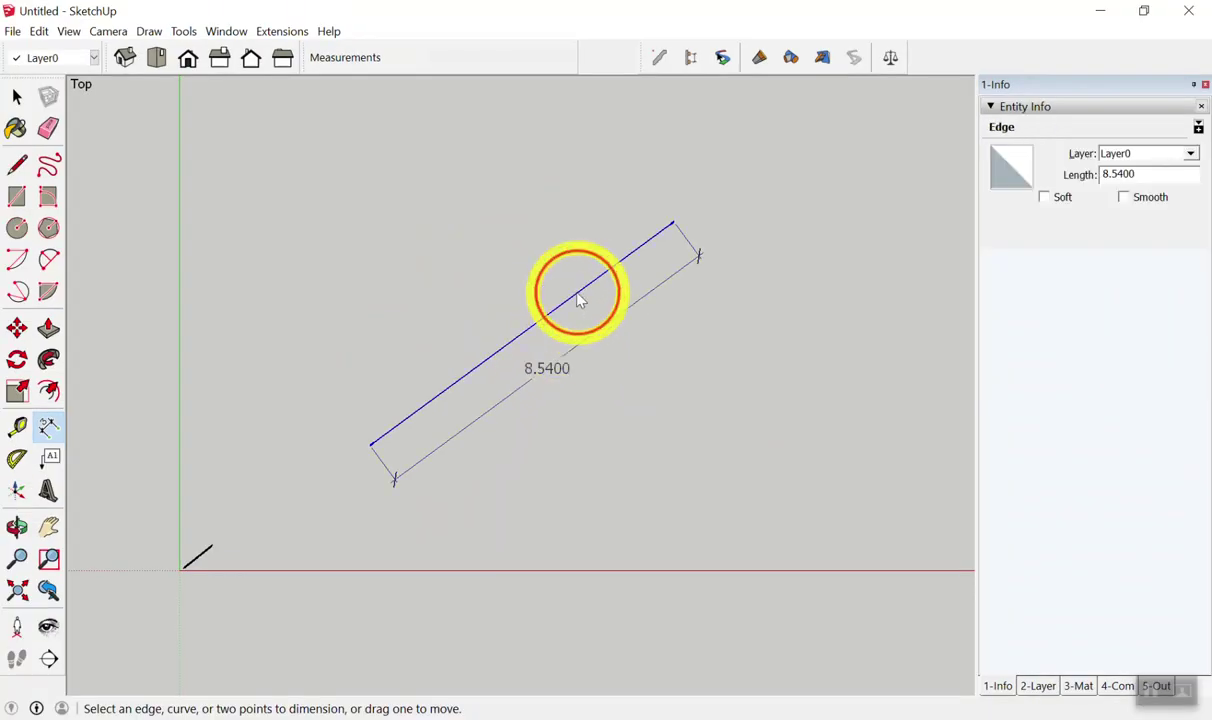
left_click(765, 308)
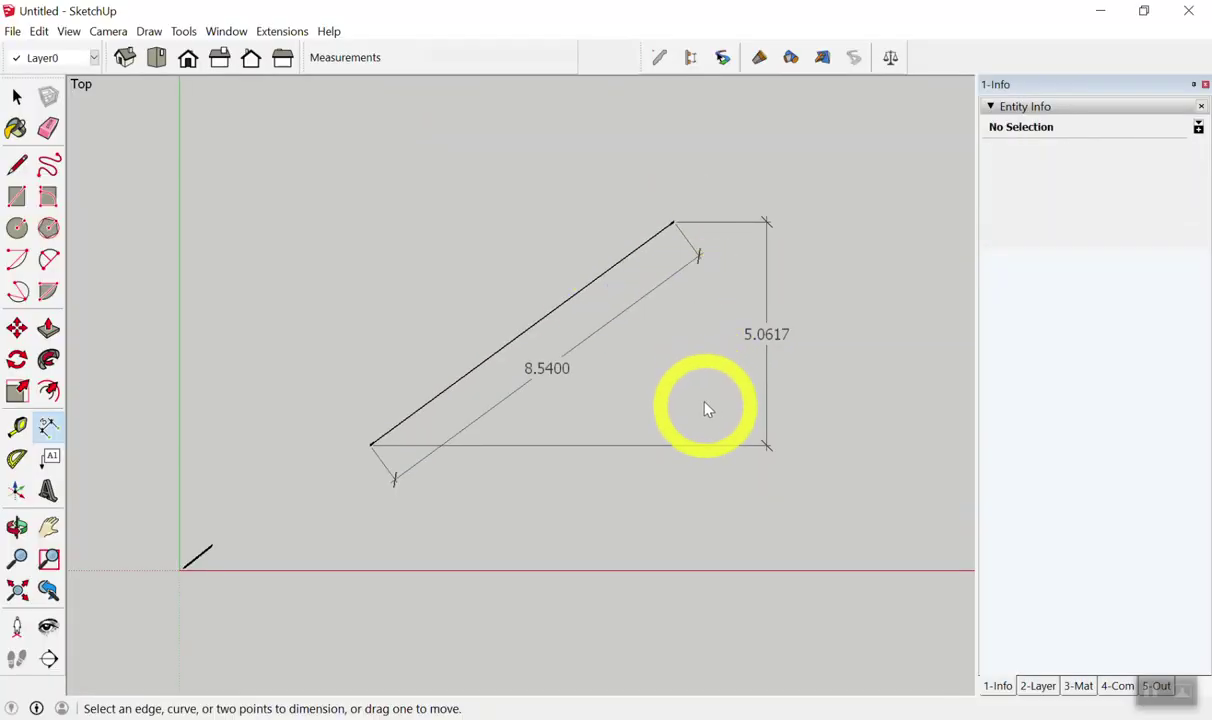
left_click_drag(584, 289, 585, 248)
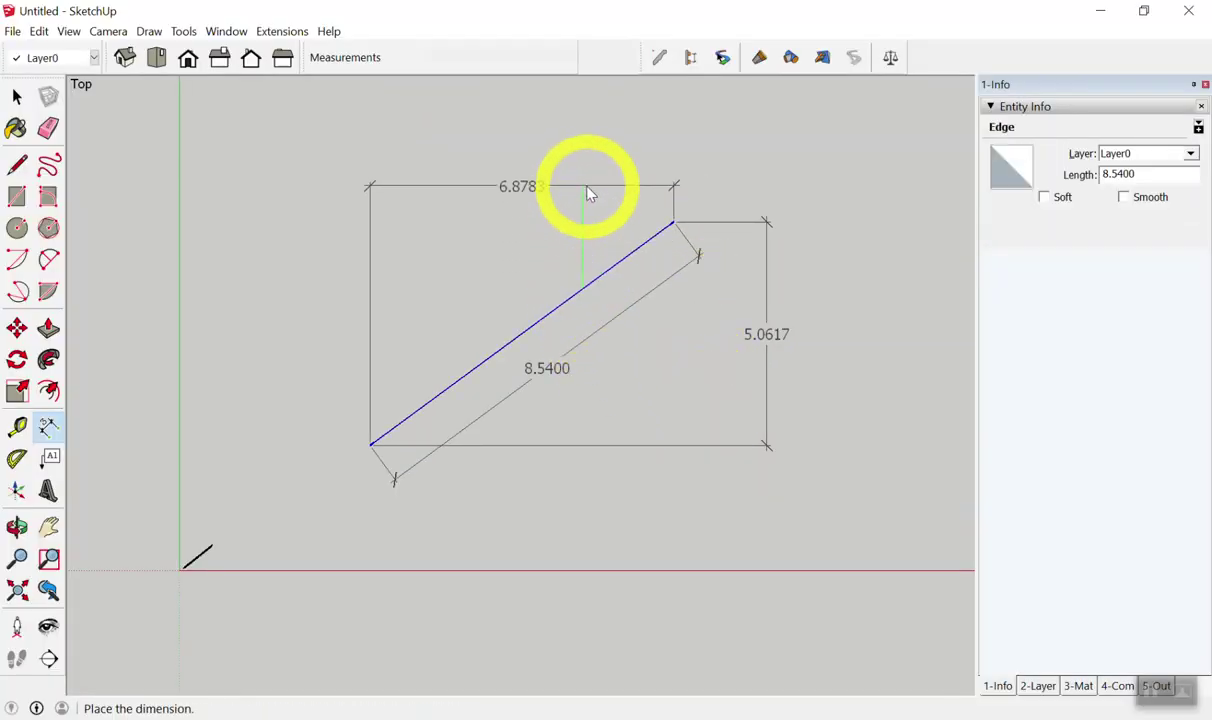
left_click(590, 195)
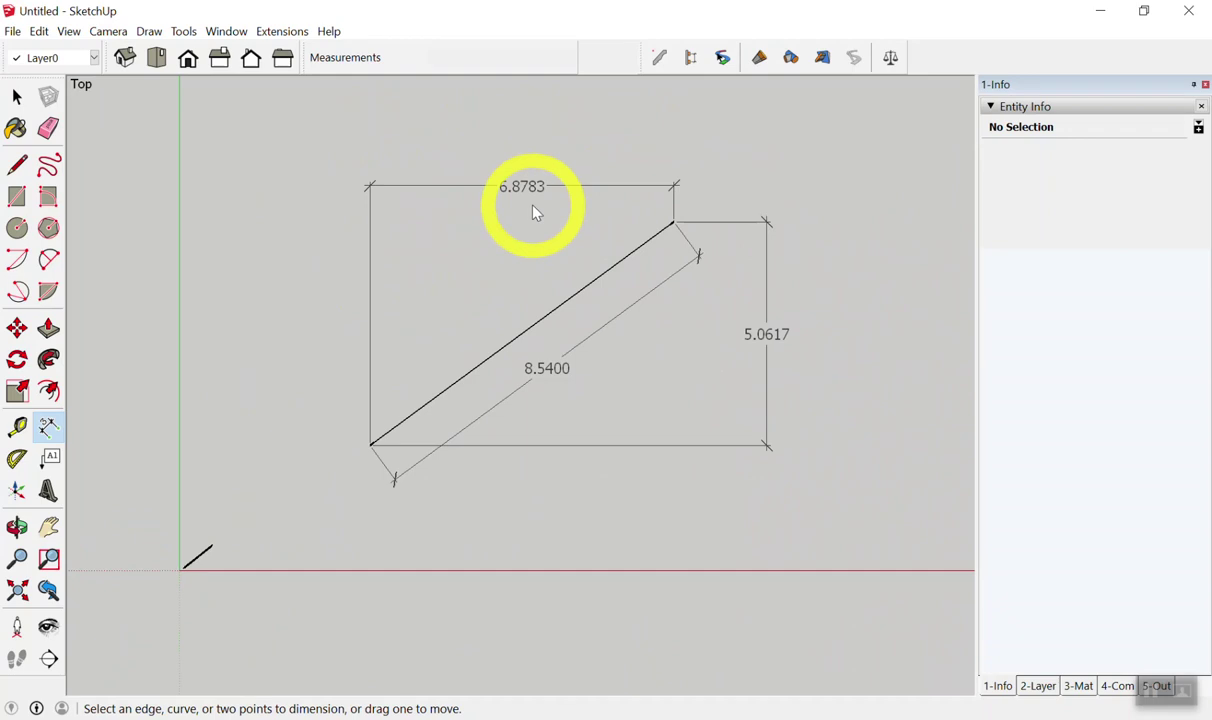
- Switch to the Eraser and begin removing the dimensions
key("e")
left_click(560, 189)
mouse_move(622, 181)
left_mouse_down()
mouse_move(757, 245)
mouse_move(700, 255)
left_mouse_up()
- Erase the 6.8783, 5.0617 and 8.5400 dimensions, leaving the bare diagonal line
left_click(665, 279)
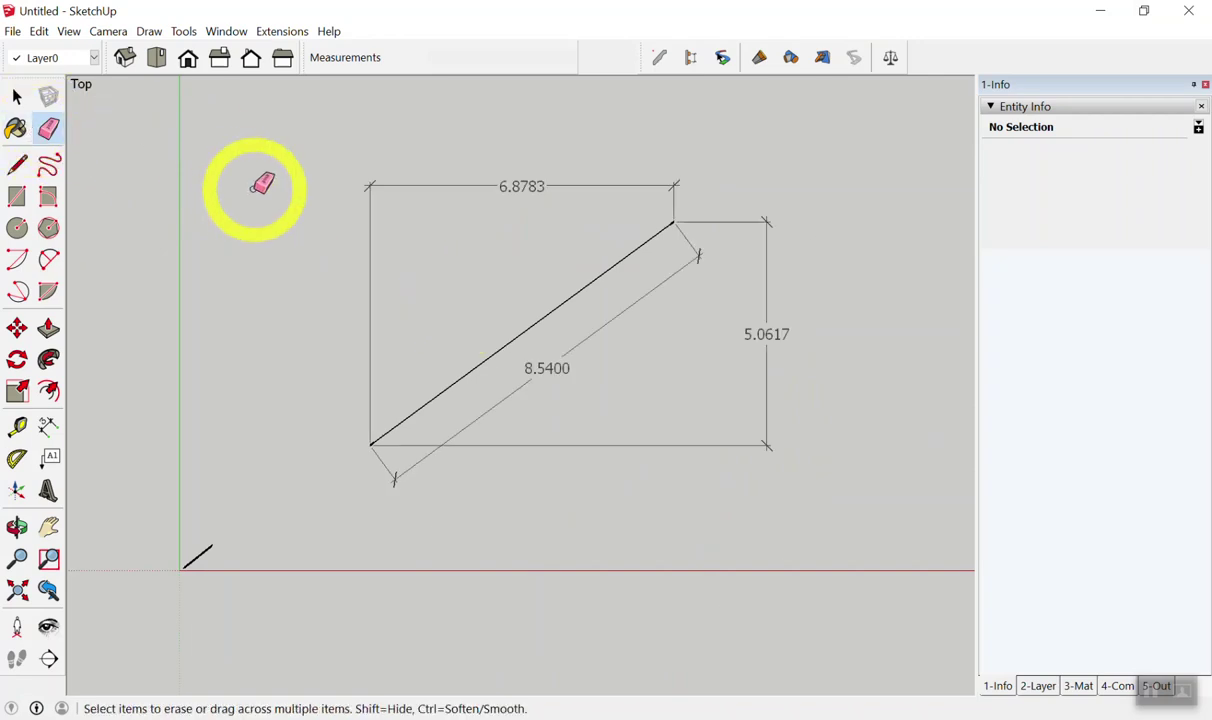
left_click(640, 185)
left_click(766, 290)
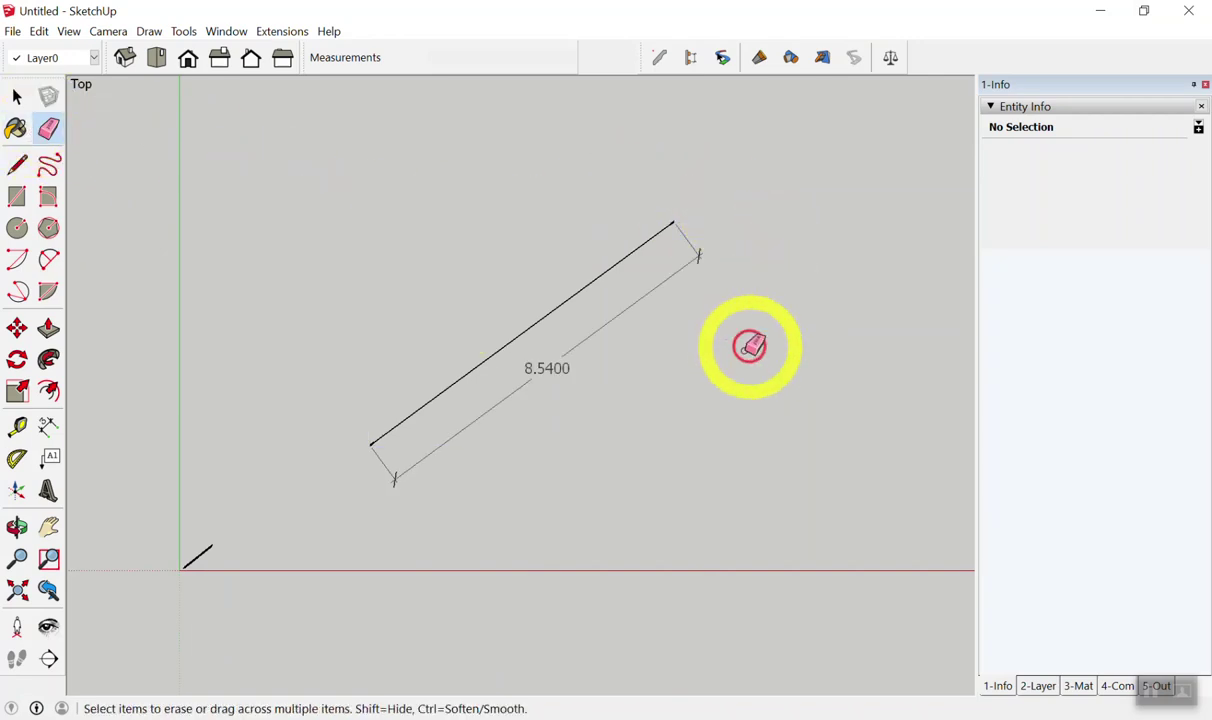
left_click(597, 328)
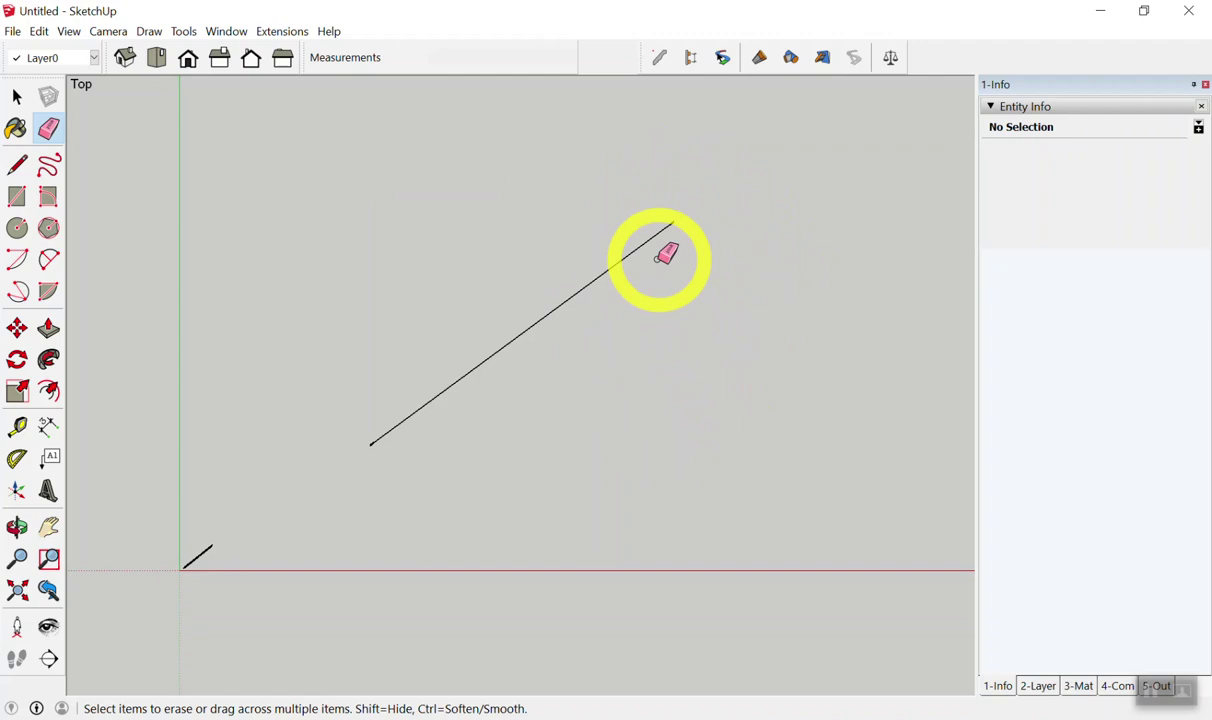
key("space")
middle_click_drag(658, 264, 659, 267)
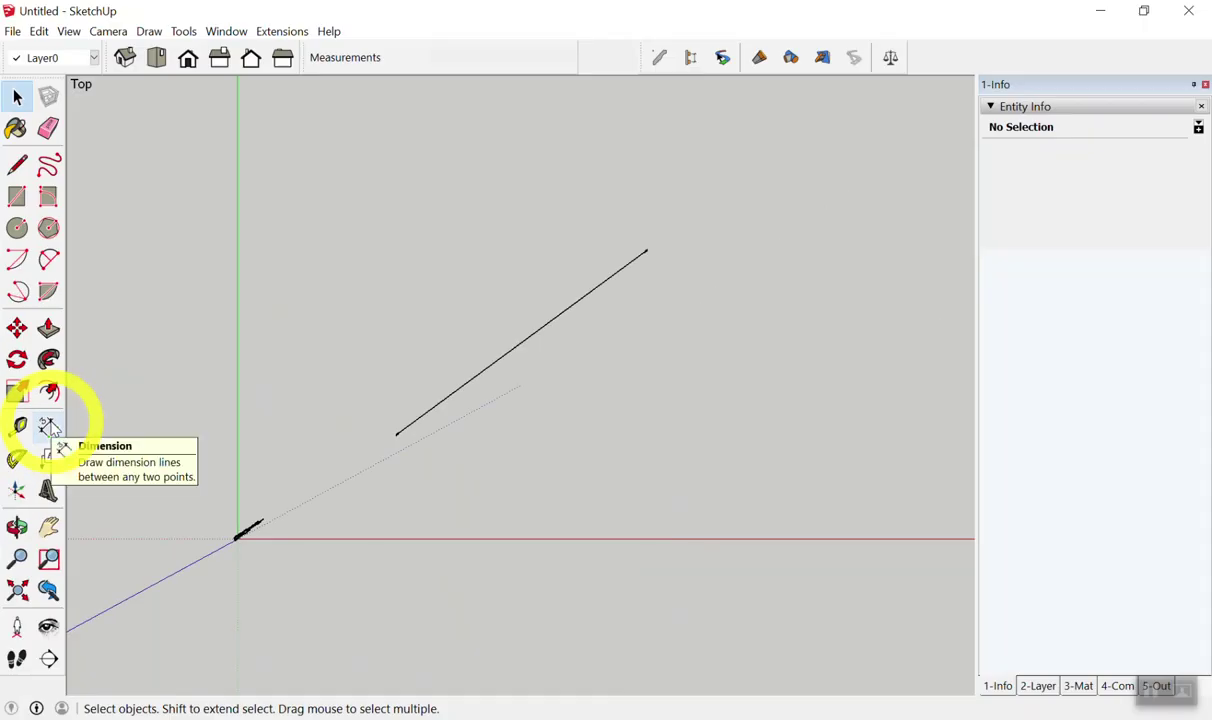
- Dimension the diagonal line with an aligned 8.5400 length and a vertical 5.0617 rise
left_click(48, 428)
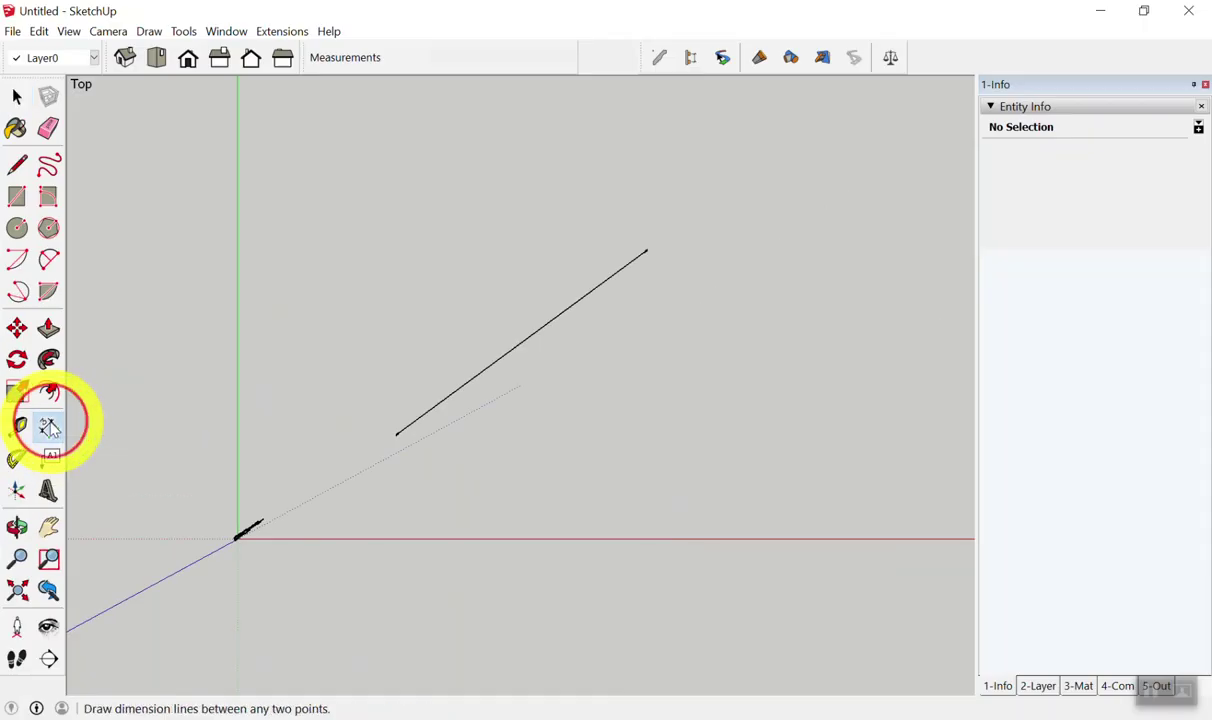
left_click(396, 434)
left_click(648, 251)
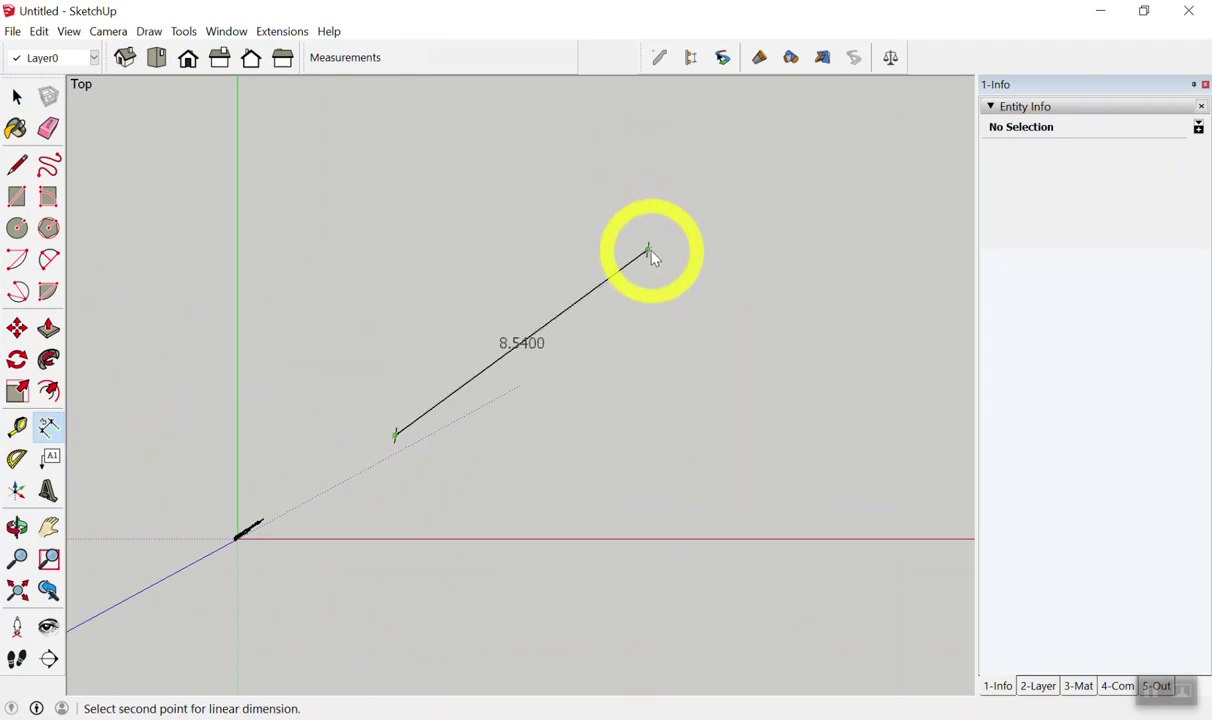
left_click(679, 294)
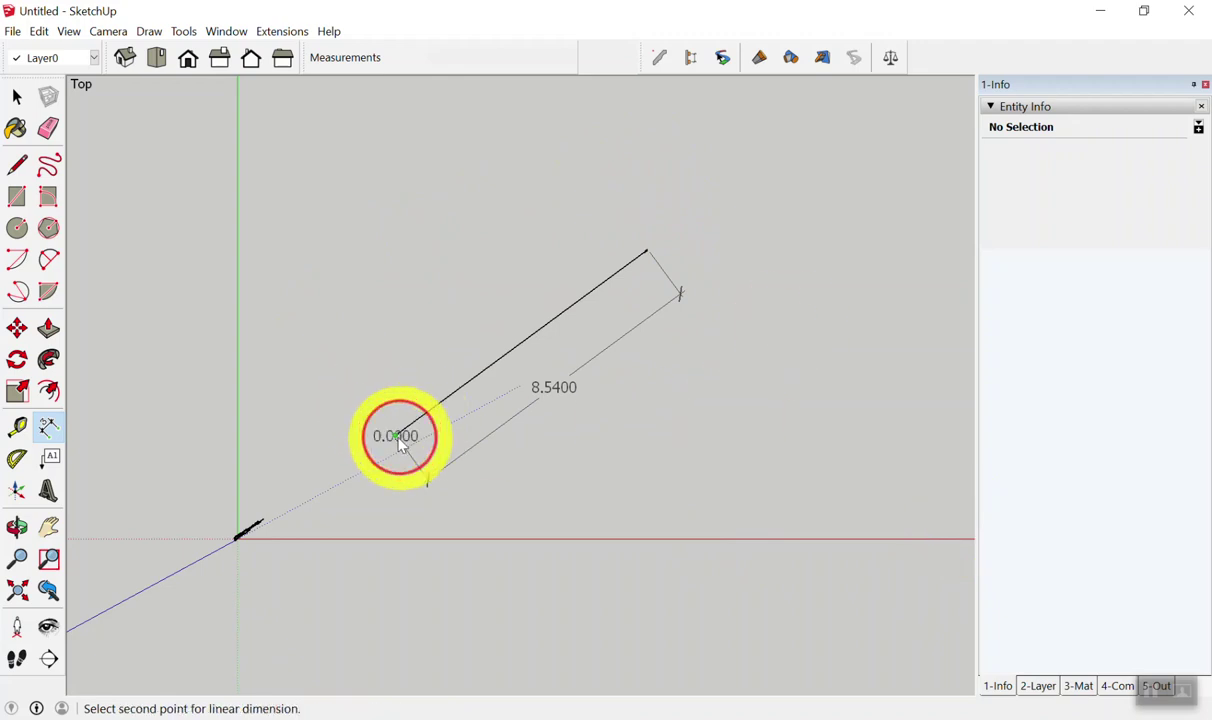
left_click(647, 251)
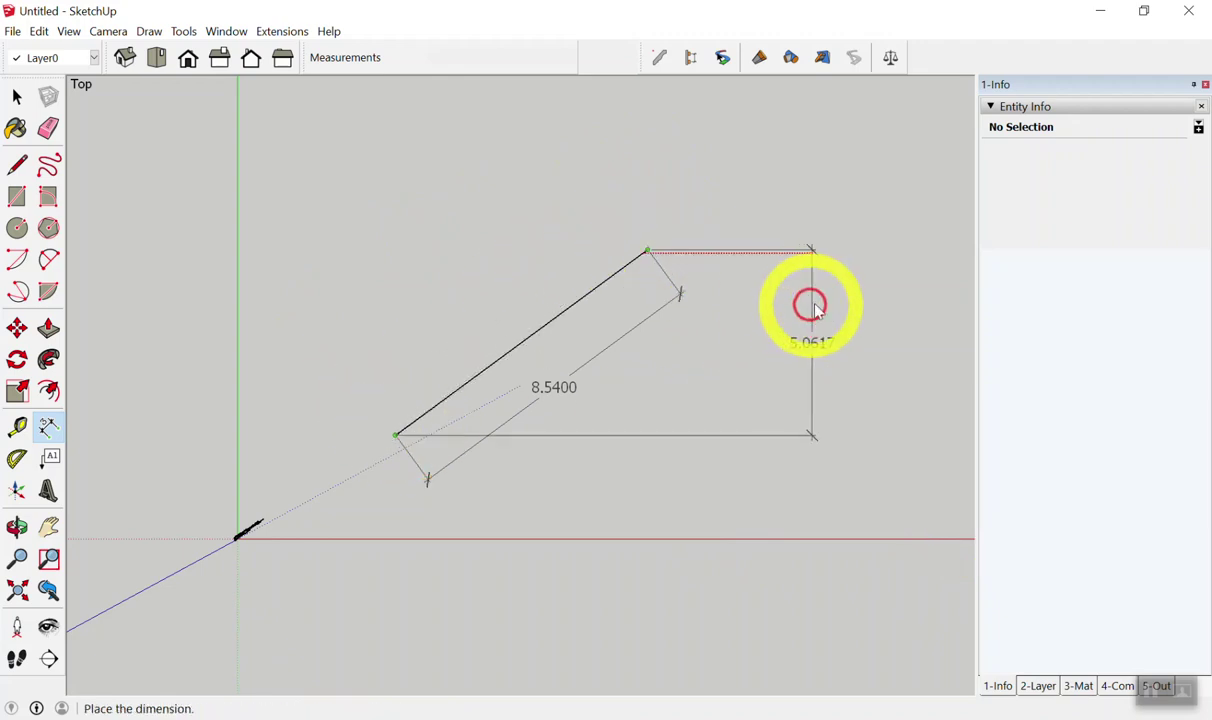
left_click(811, 303)
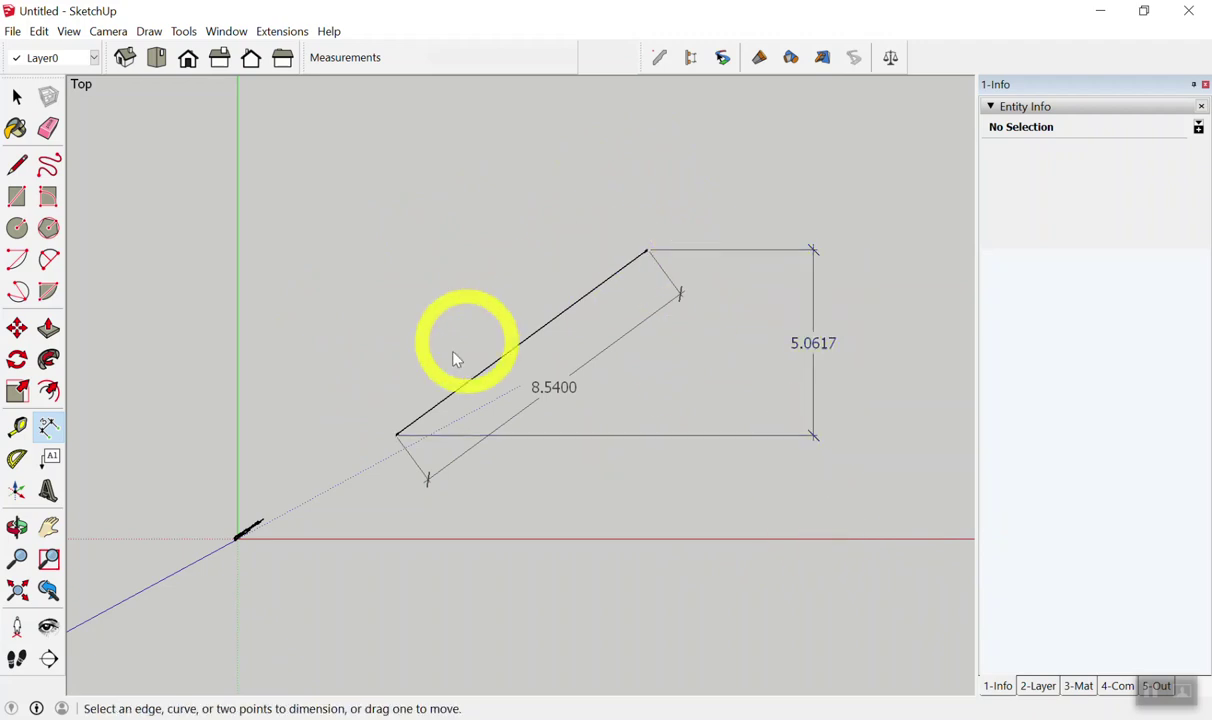
- Reposition the dimensions, keeping 8.5400 below-right of the line and 5.0617 vertical
left_click(392, 437)
key("Escape")
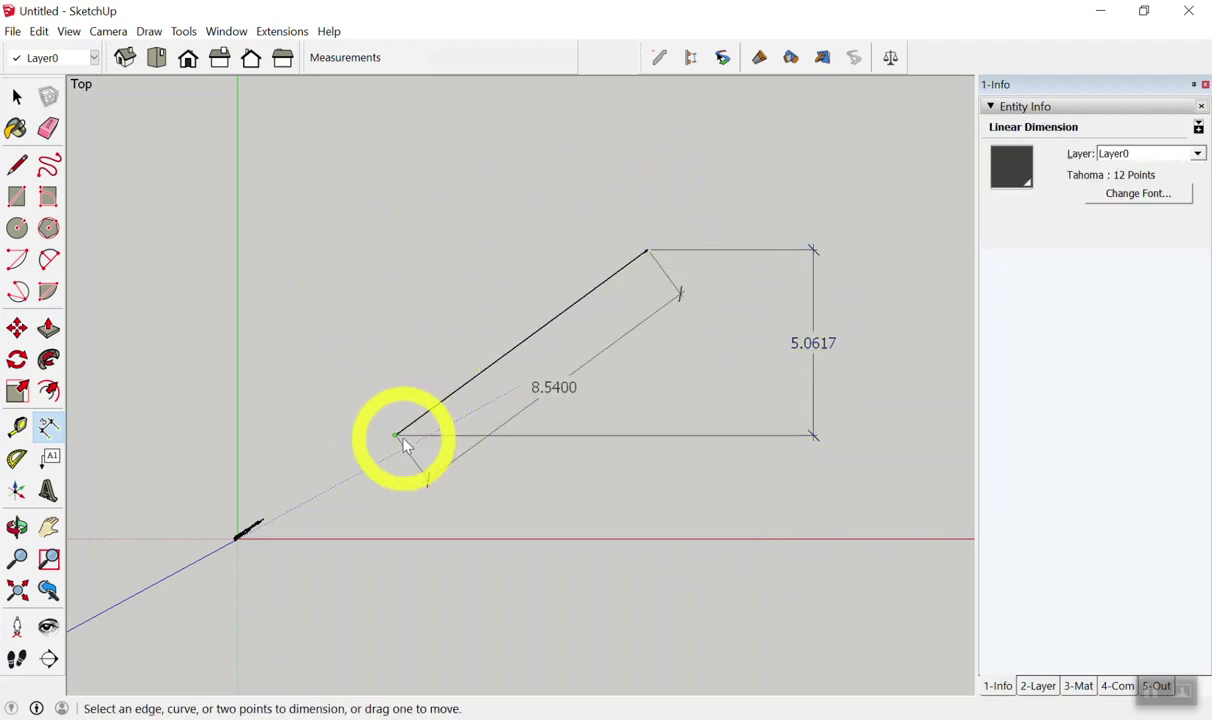
left_click(541, 390)
left_click(473, 345)
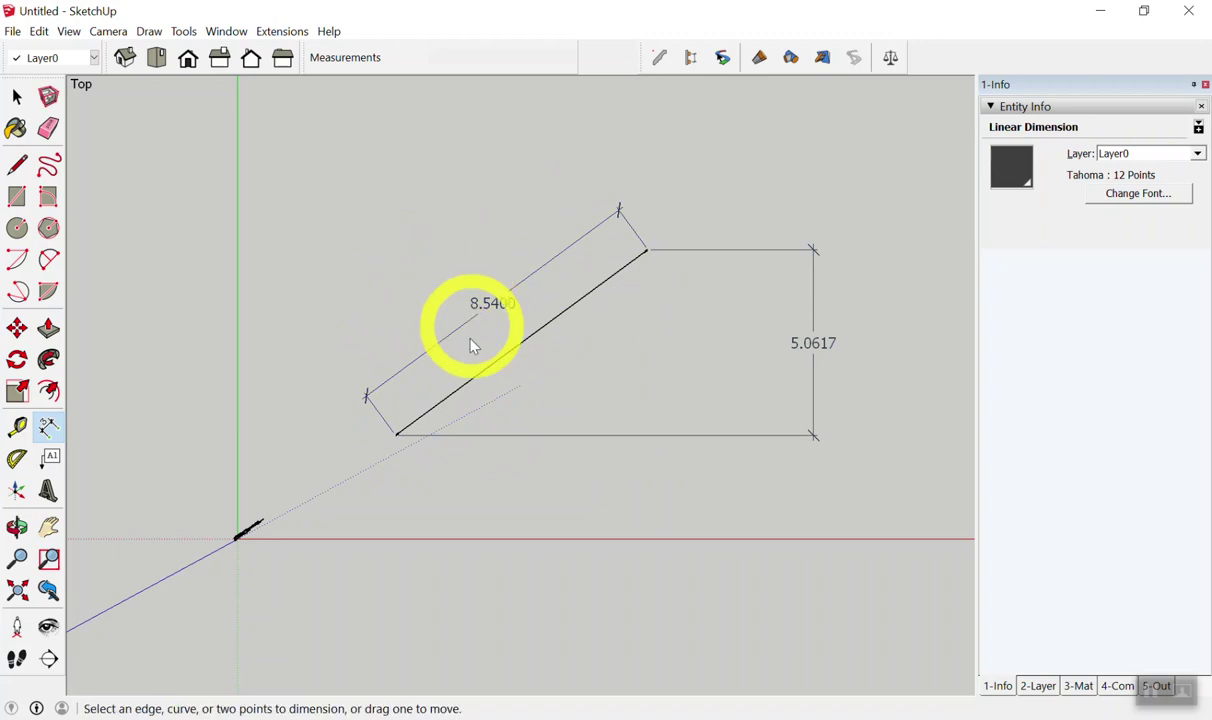
left_click(490, 304)
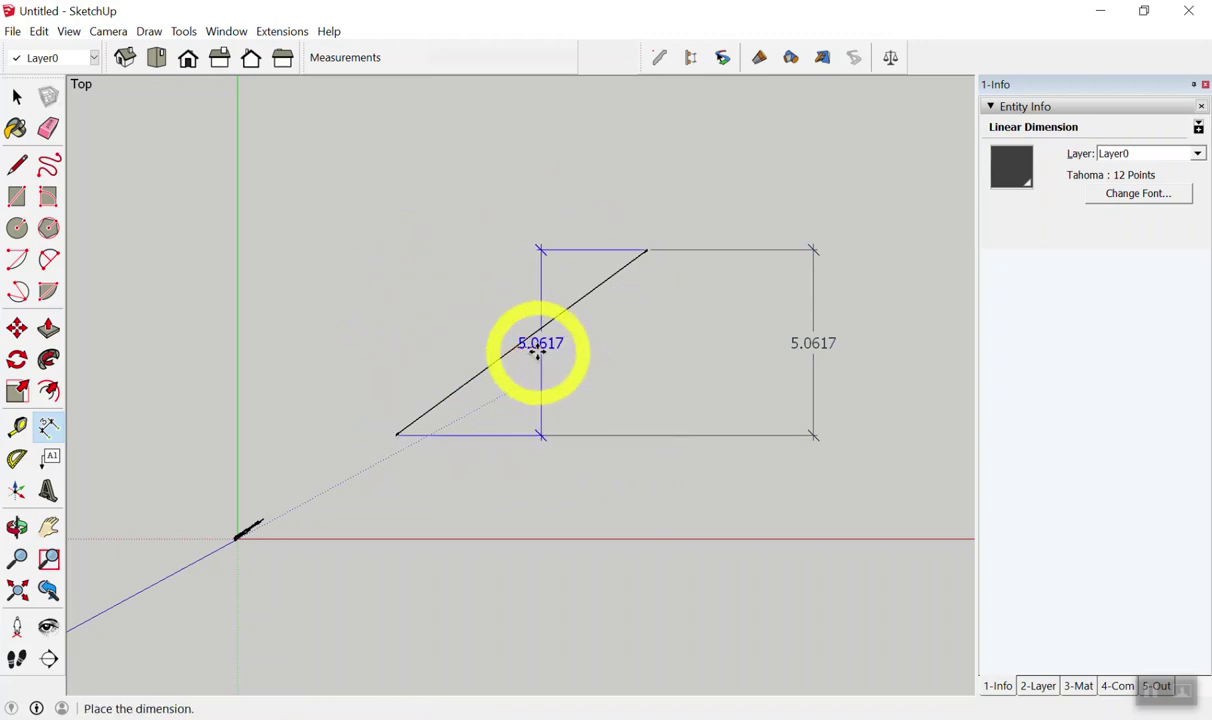
left_click(590, 392)
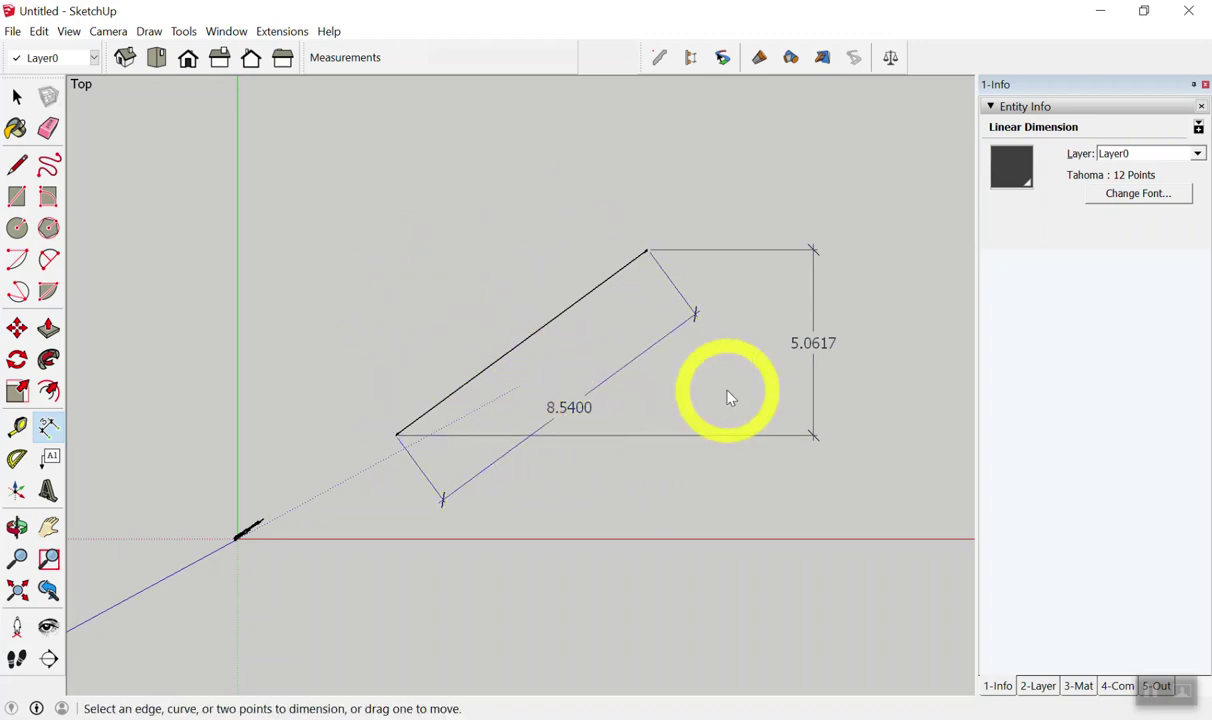
left_click(810, 340)
left_click(548, 186)
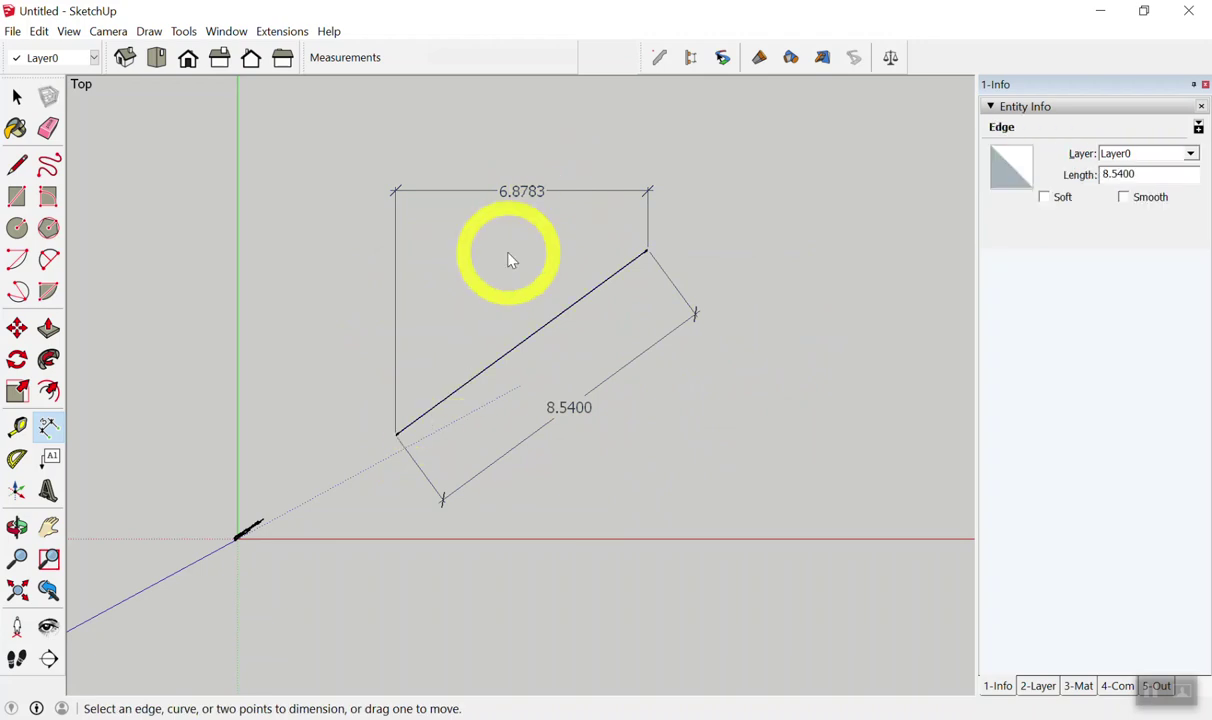
left_click(519, 190)
left_click(755, 325)
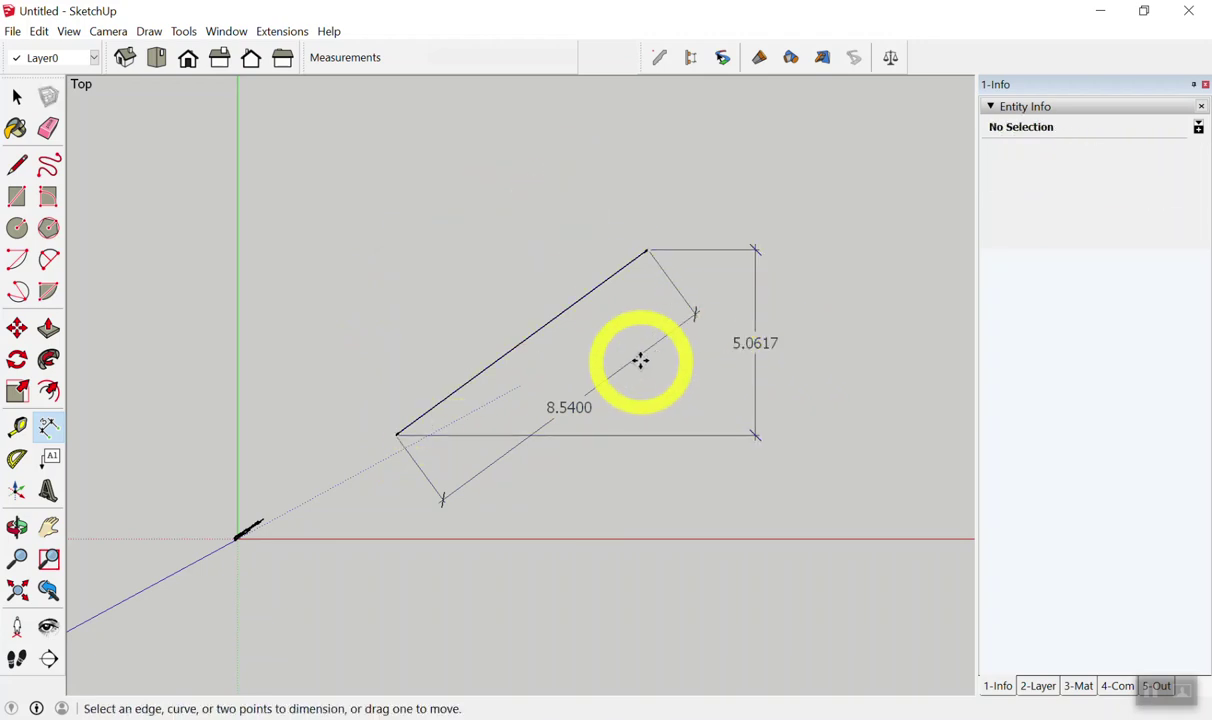
middle_click_drag(640, 360, 640, 447)
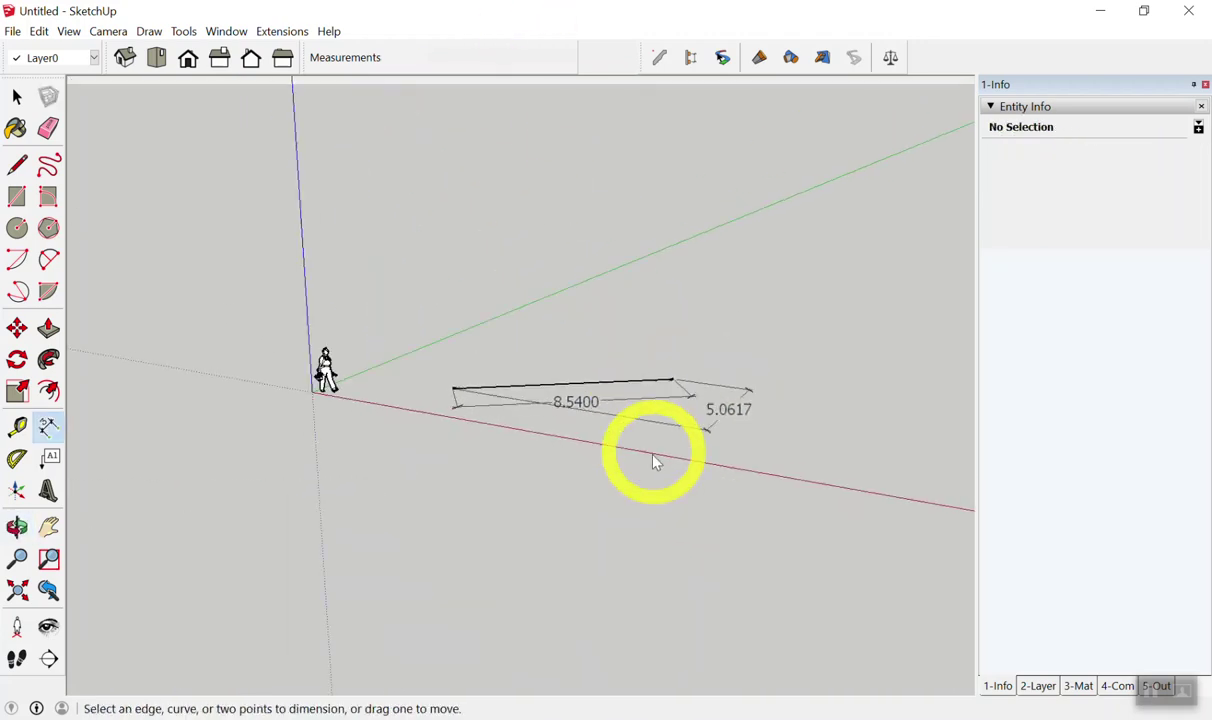
- Orbit and zoom around the model to inspect the two dimensions from several angles
scroll(641, 447, "down", 3)
middle_click_drag(575, 472, 615, 463)
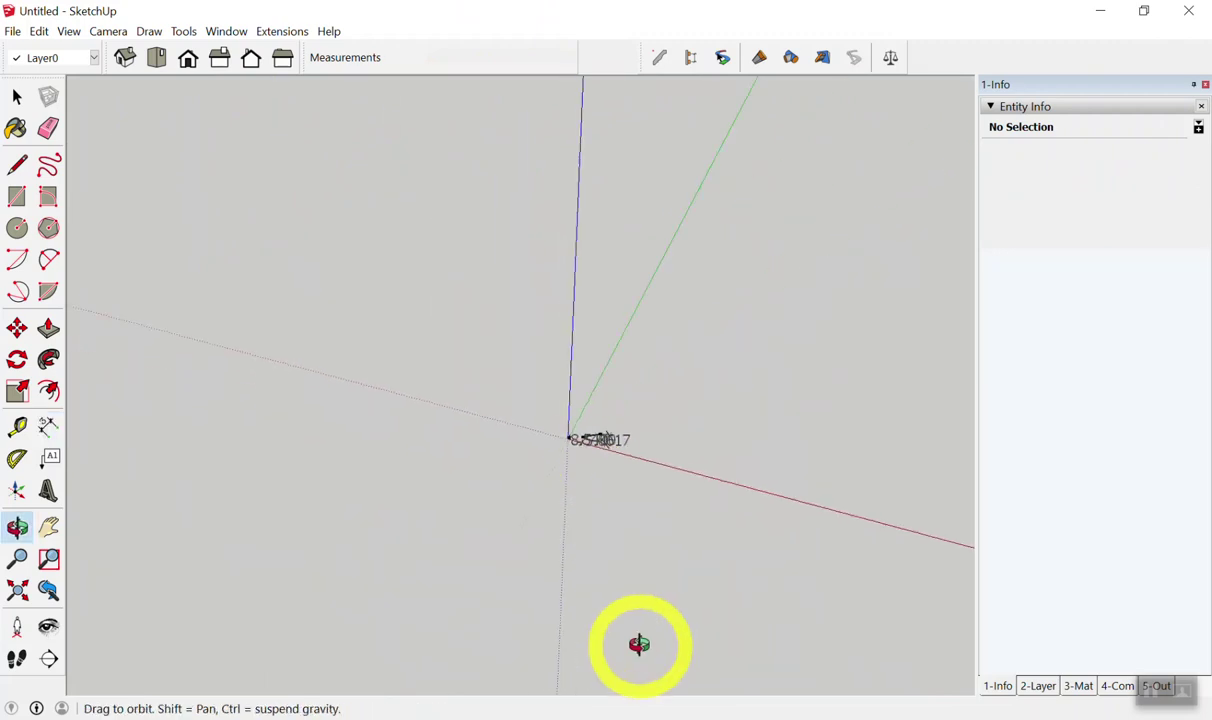
scroll(590, 395, "up", 3)
middle_click_drag(533, 373, 860, 468)
scroll(725, 333, "up", 2)
scroll(700, 350, "down", 2)
scroll(695, 355, "down", 2)
middle_click_drag(682, 373, 463, 438)
scroll(765, 465, "up", 2)
mouse_move(765, 465)
middle_mouse_down()
mouse_move(328, 466)
mouse_move(554, 346)
mouse_move(398, 406)
mouse_move(553, 406)
middle_mouse_up()
- Erase the 8.5400 and 5.0617 dimensions and return to the top view with the Select tool
key("e")
left_click(571, 281)
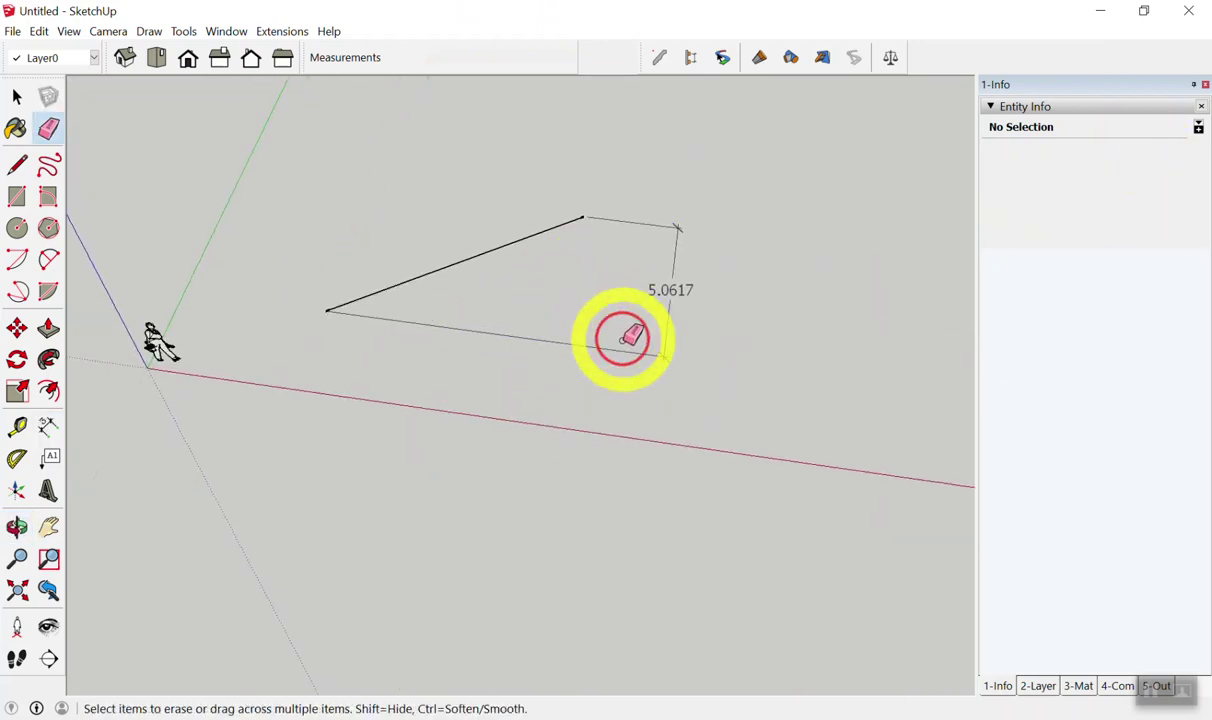
left_click(622, 340)
middle_click_drag(622, 340, 569, 328)
key("F2")
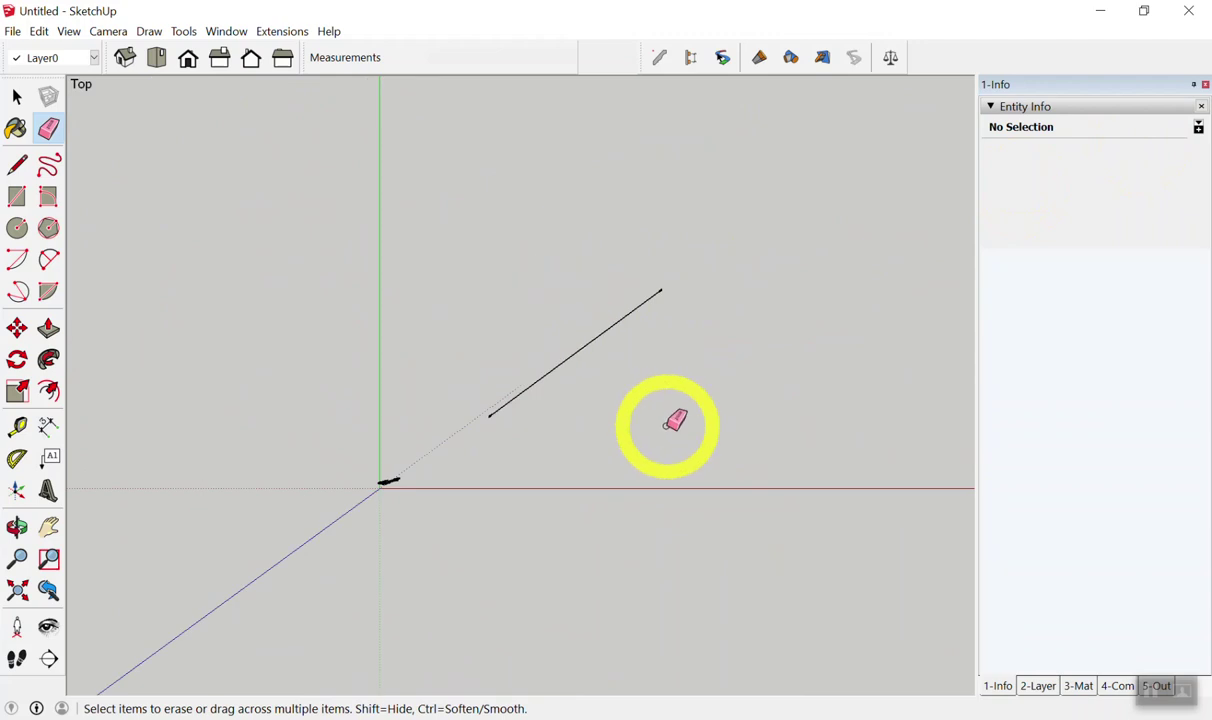
key("space")
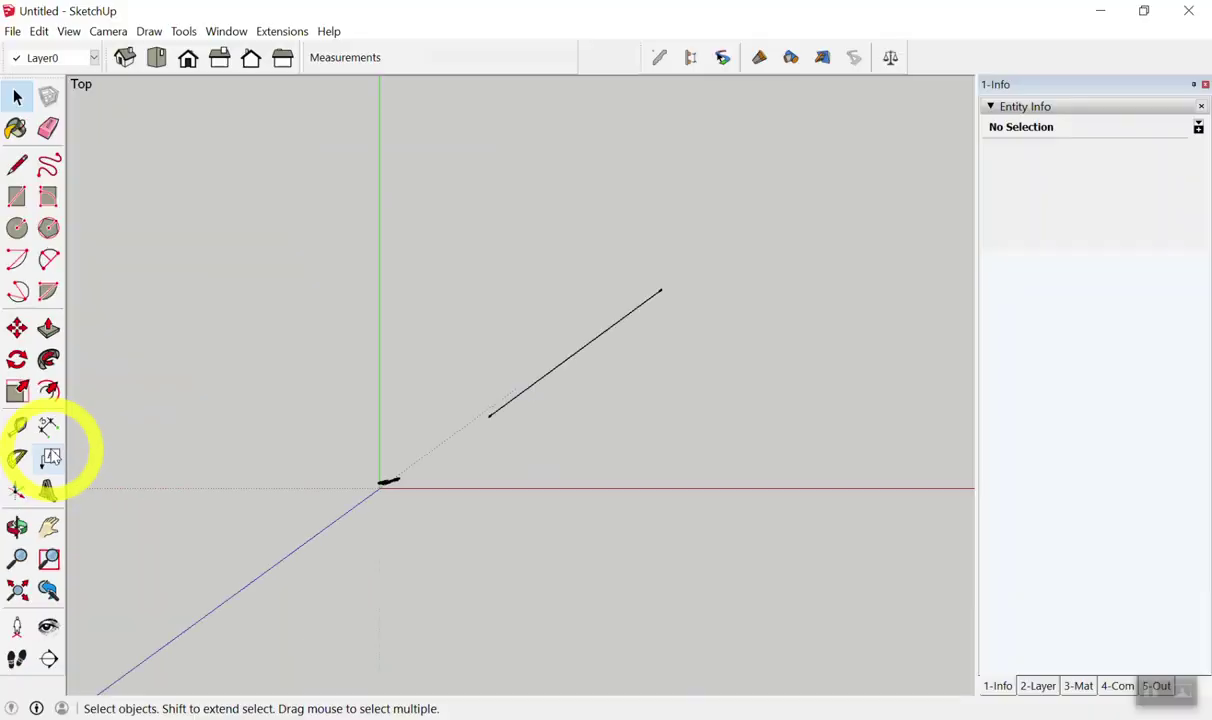
- Attach an 8.5400 length text label beside the test line
left_click(50, 458)
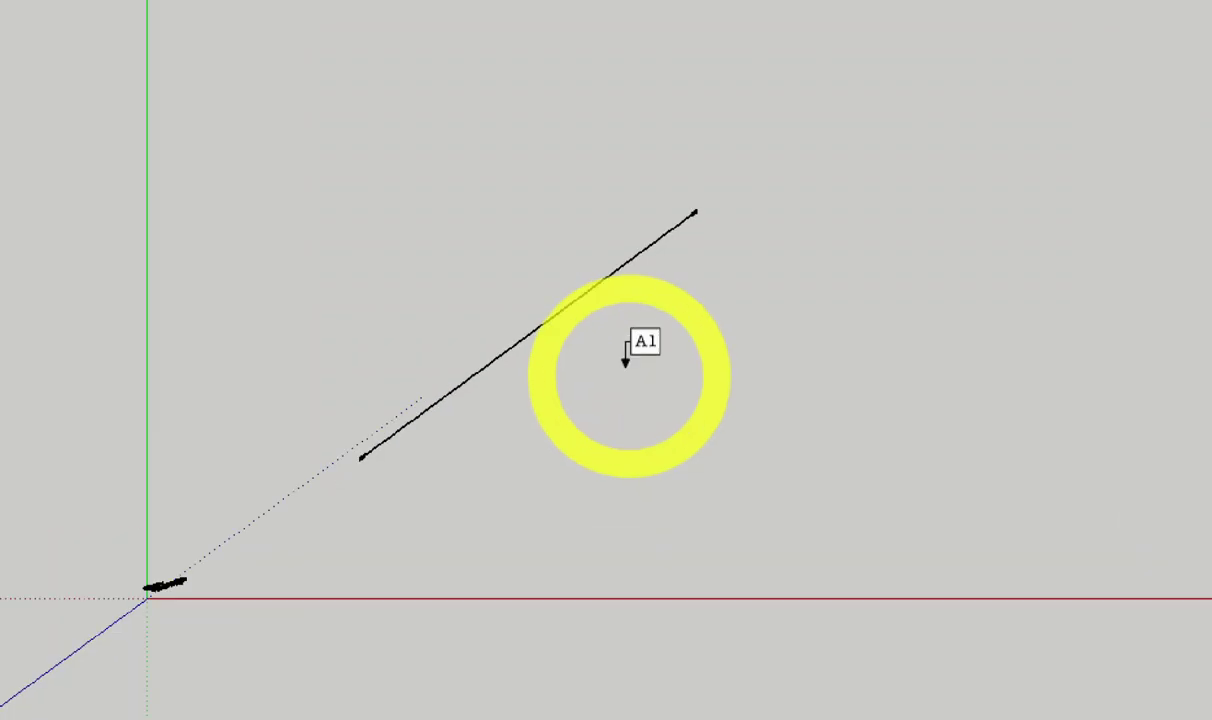
left_click(626, 321)
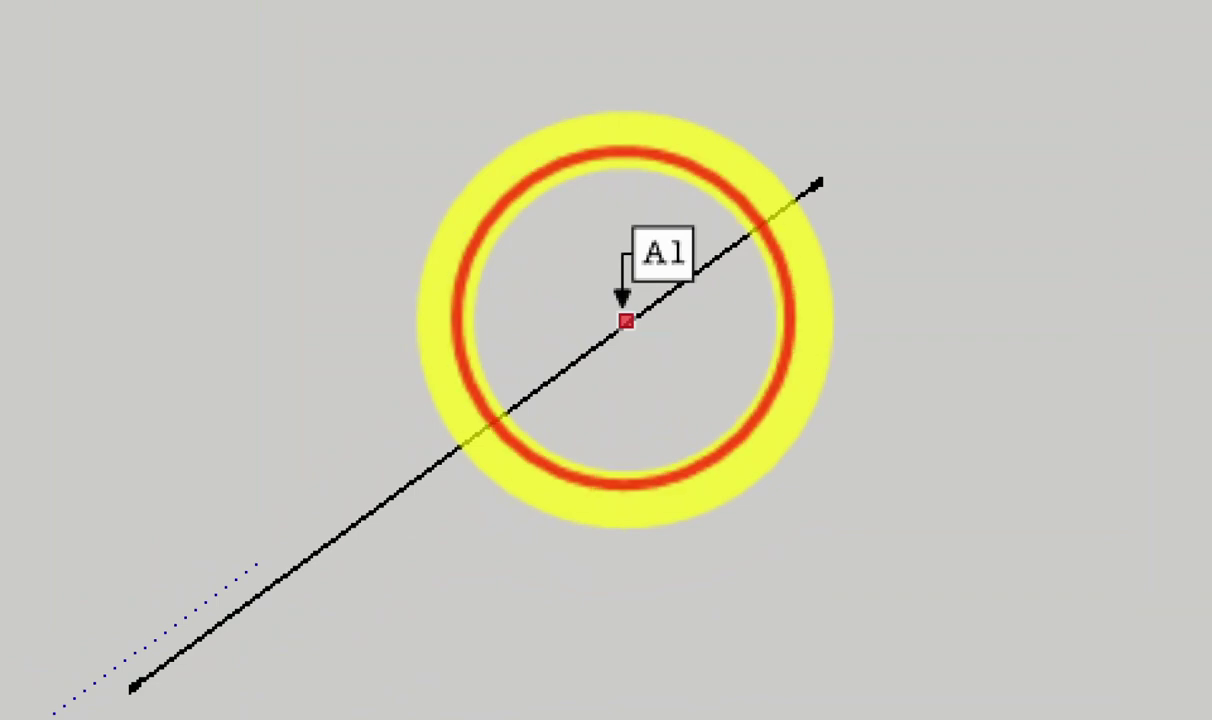
left_click(745, 436)
left_click(798, 343)
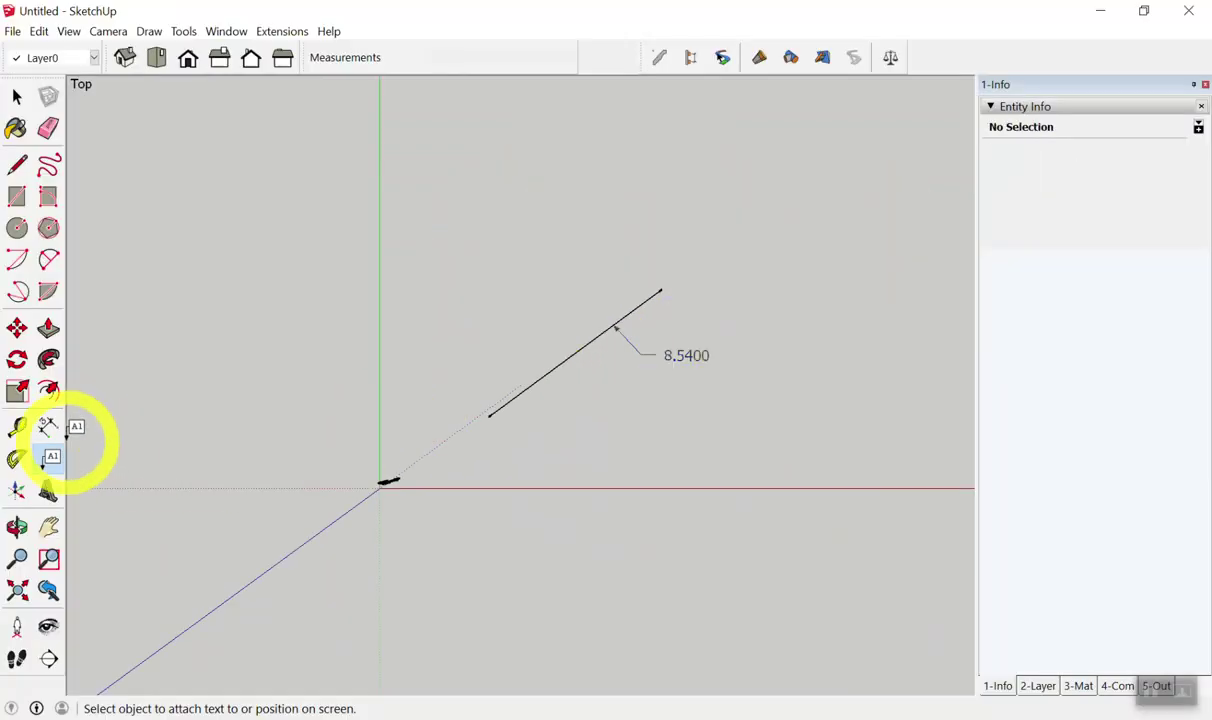
- Add an aligned 8.5400 dimension alongside the test line
left_click(48, 427)
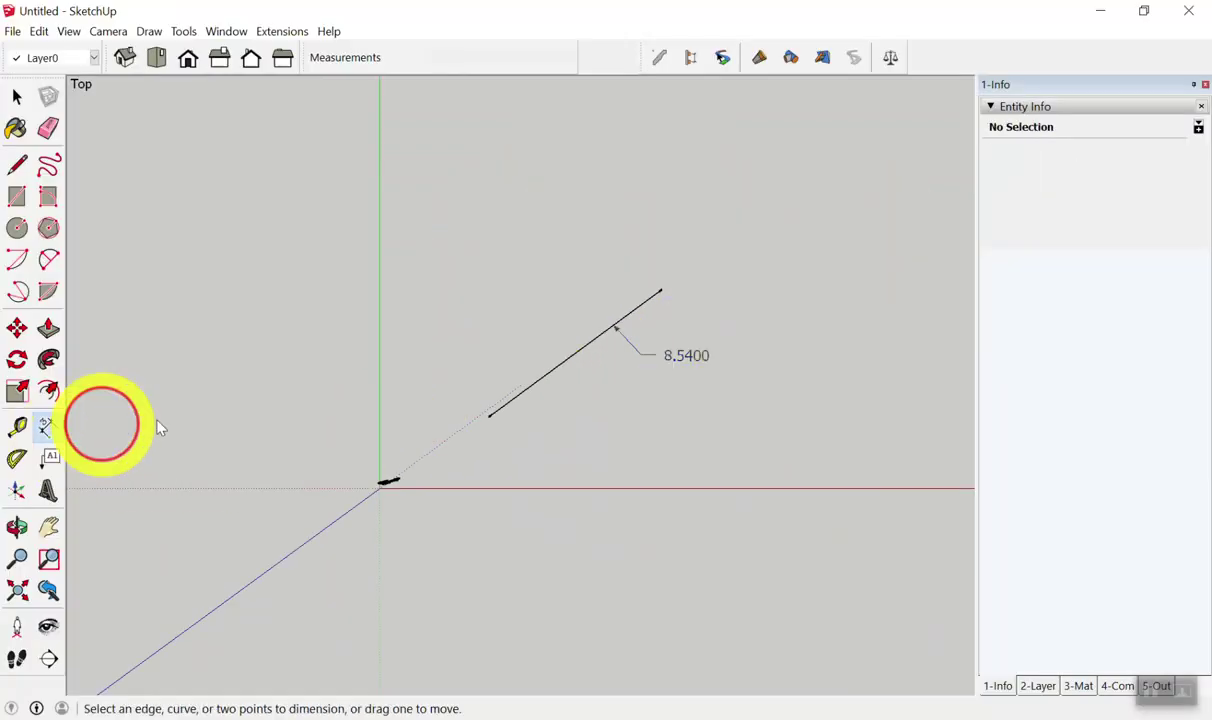
left_click(603, 344)
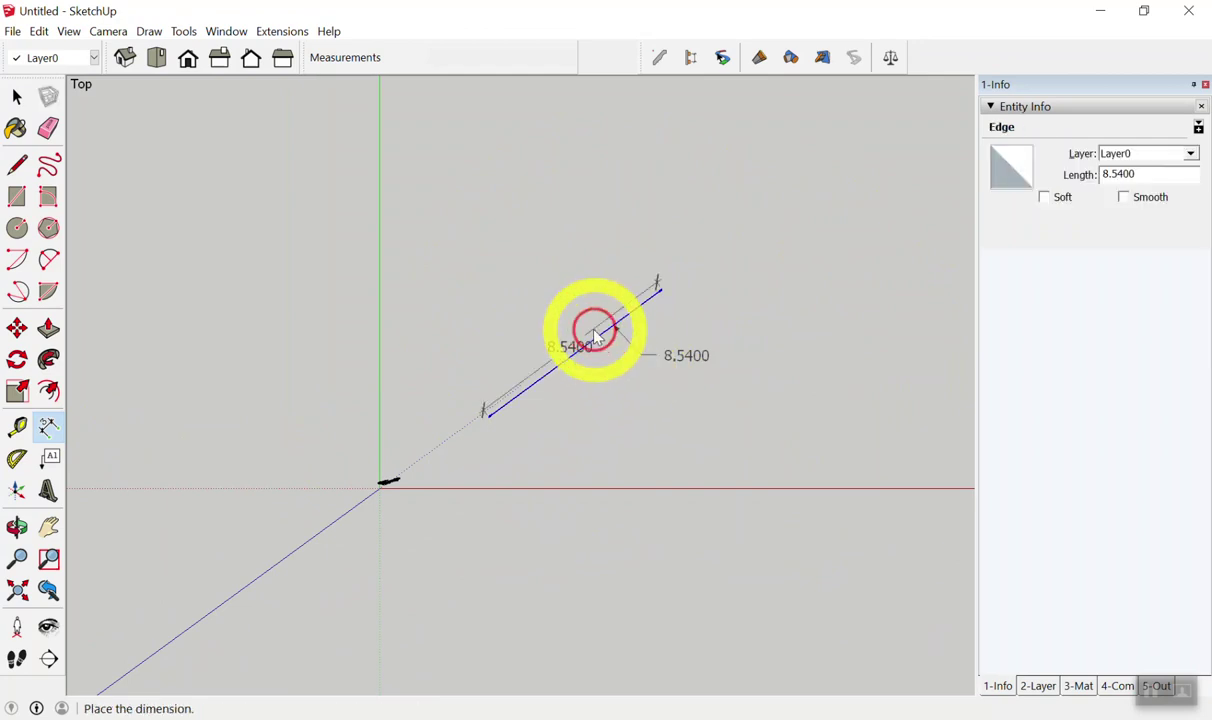
left_click(548, 340)
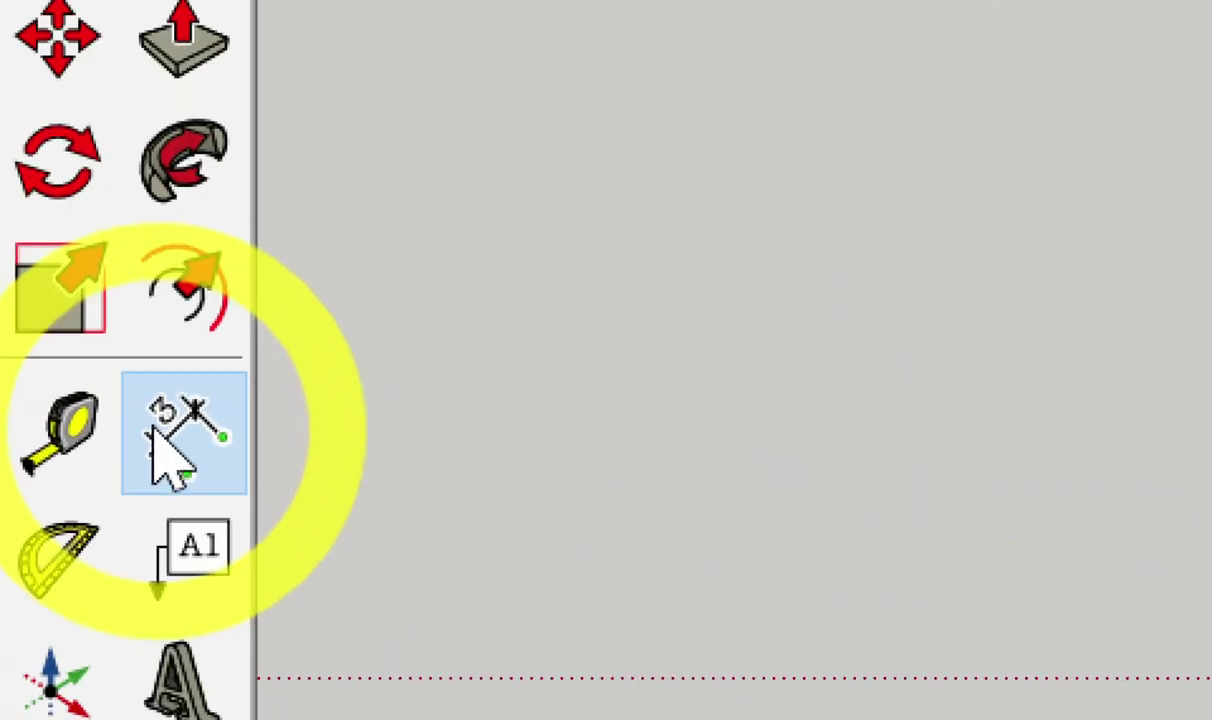
left_click(43, 427)
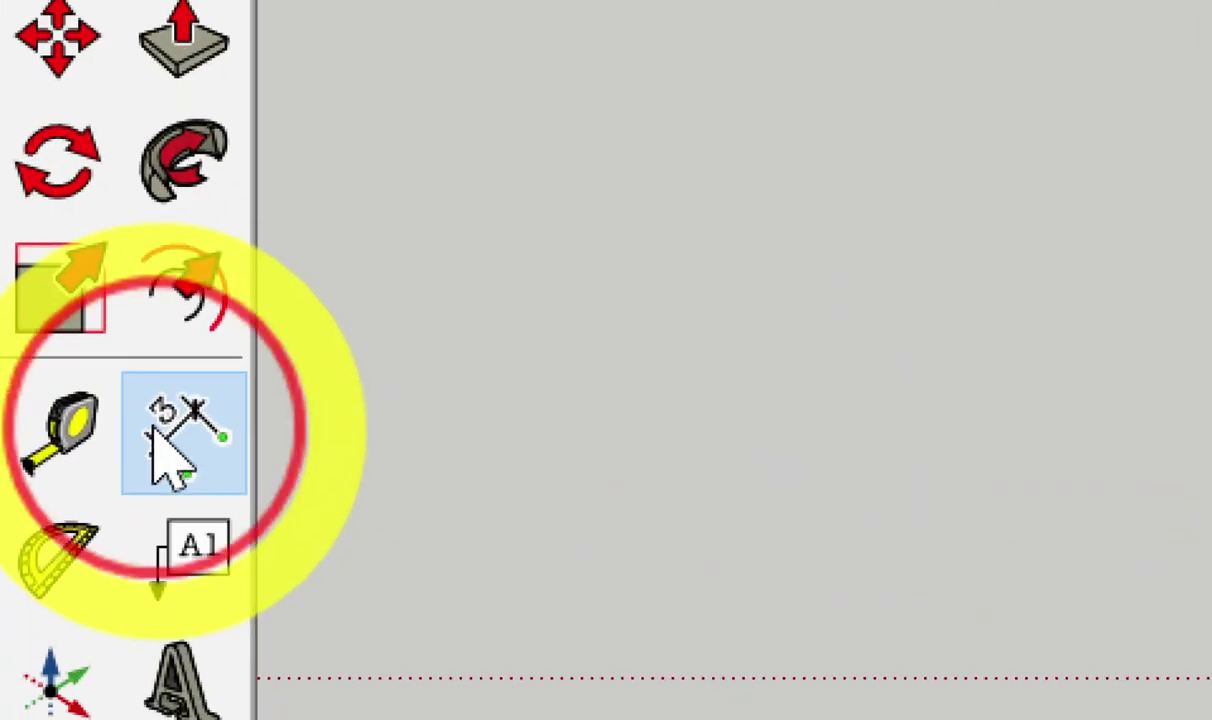
left_click(540, 390)
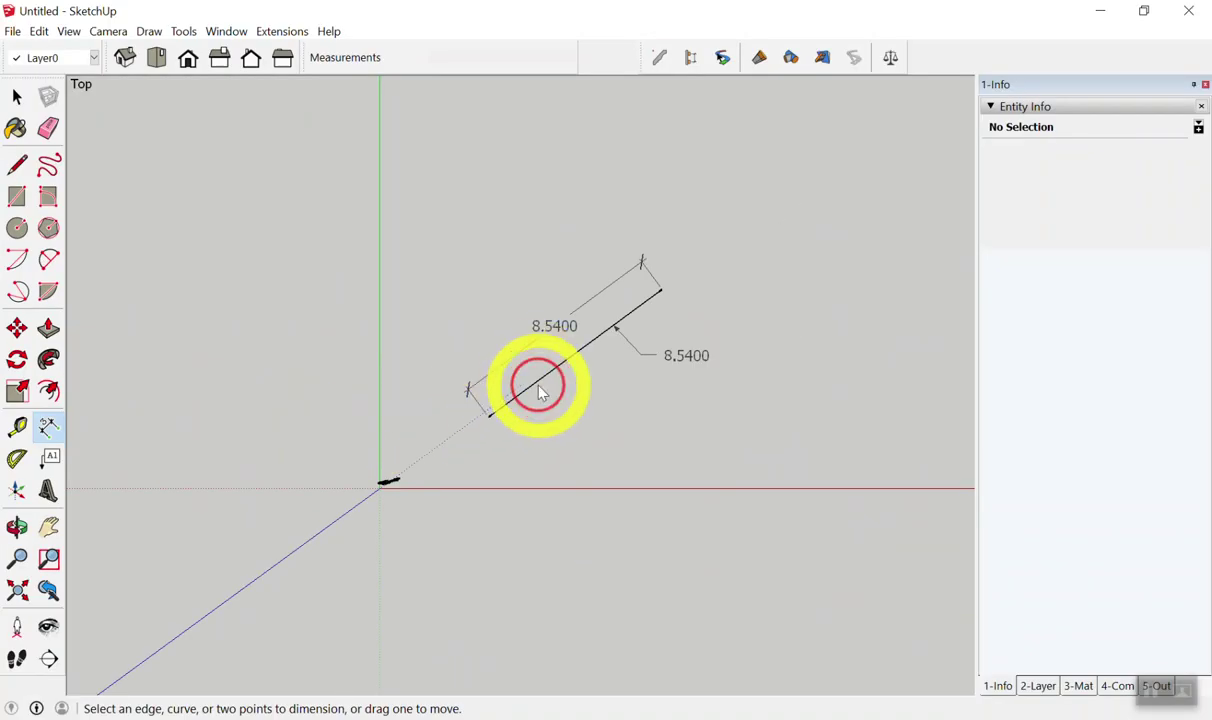
- Add another 8.5400 length text label to the dimensioned line
left_click(51, 457)
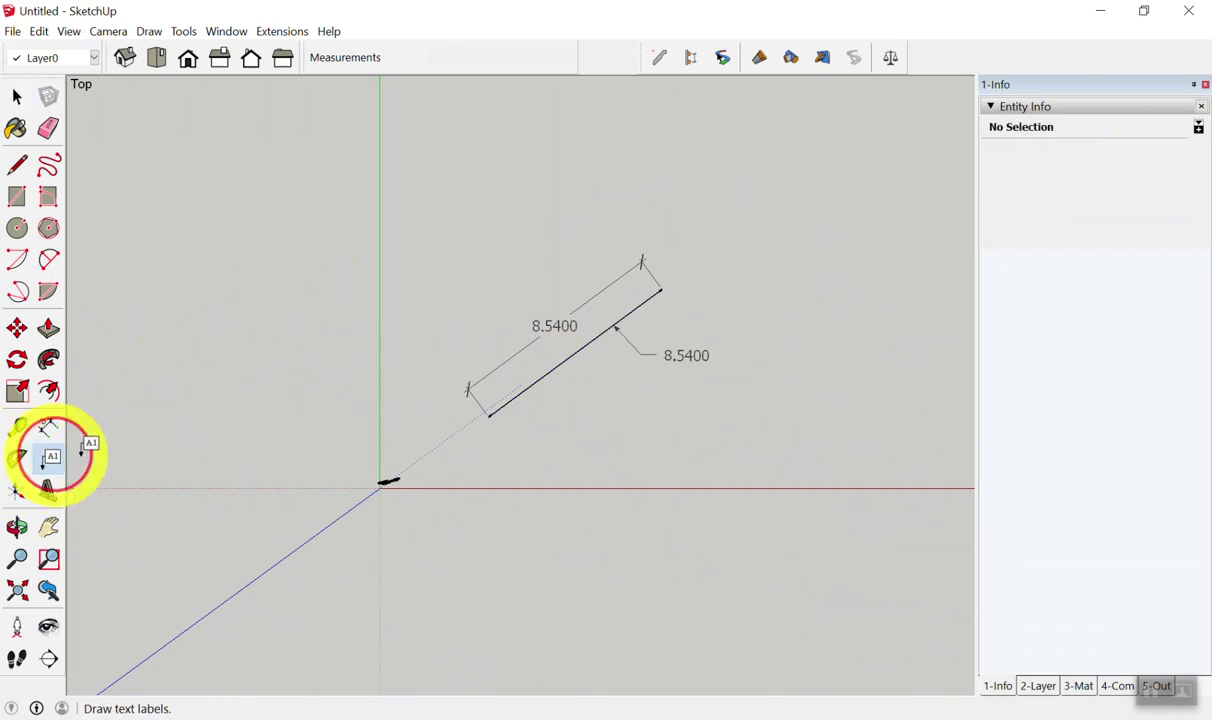
left_click(542, 376)
left_click(573, 399)
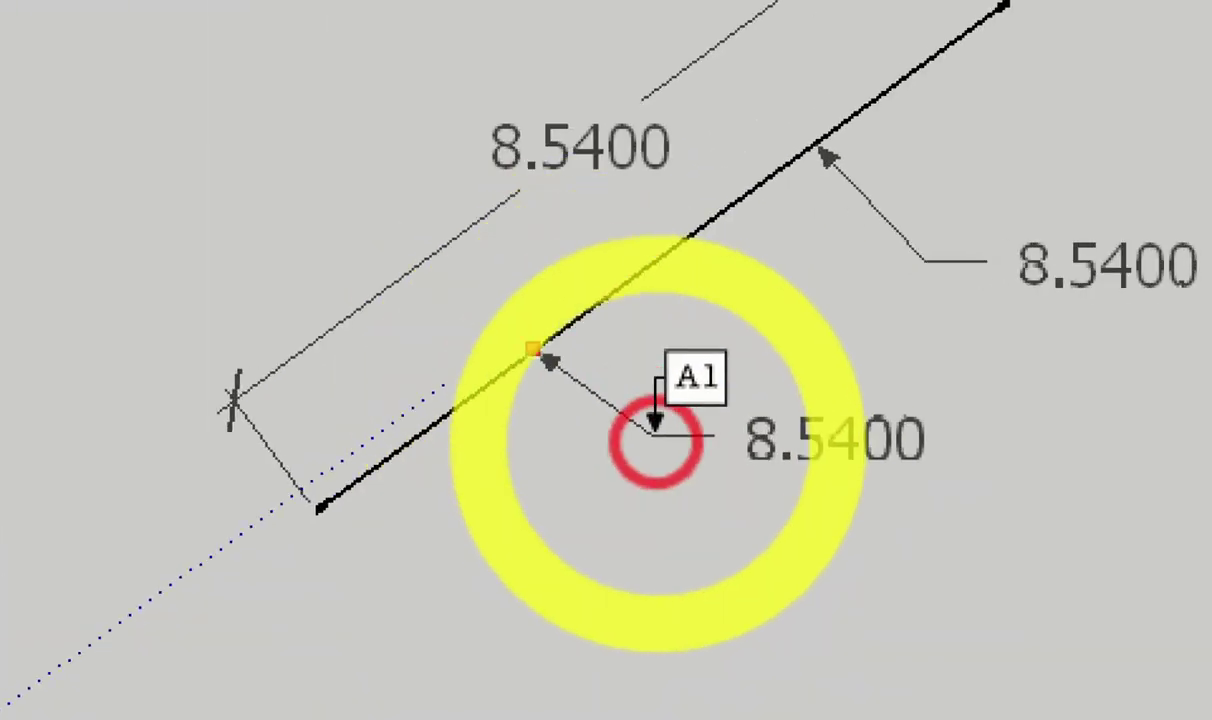
left_click(684, 540)
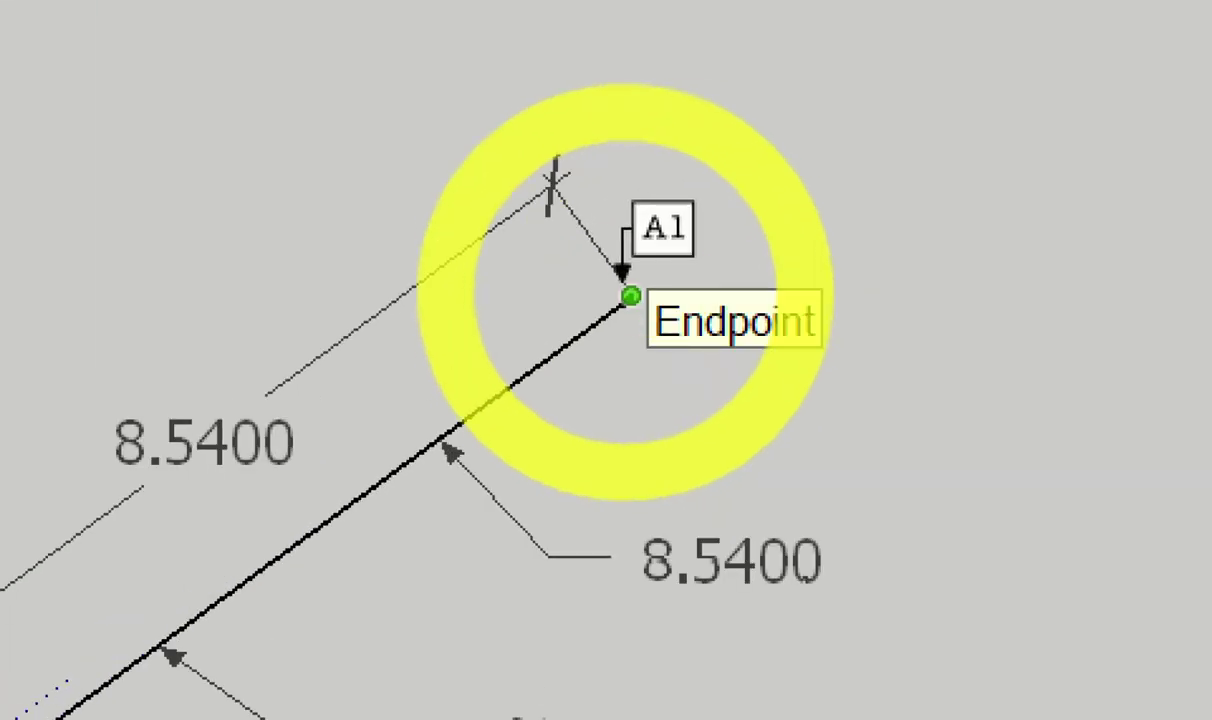
- Label the line's upper endpoint with its coordinates 11.1899, 7.8941, 0.0000
left_click(630, 296)
left_click(716, 372)
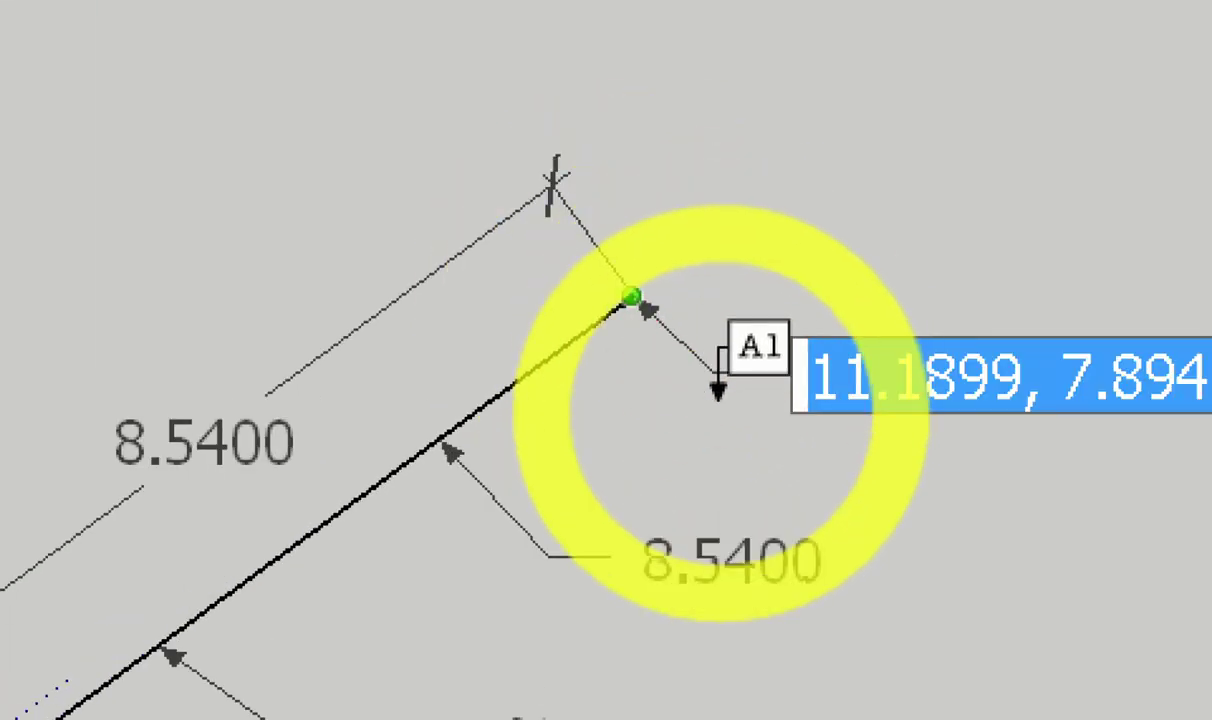
left_click(716, 400)
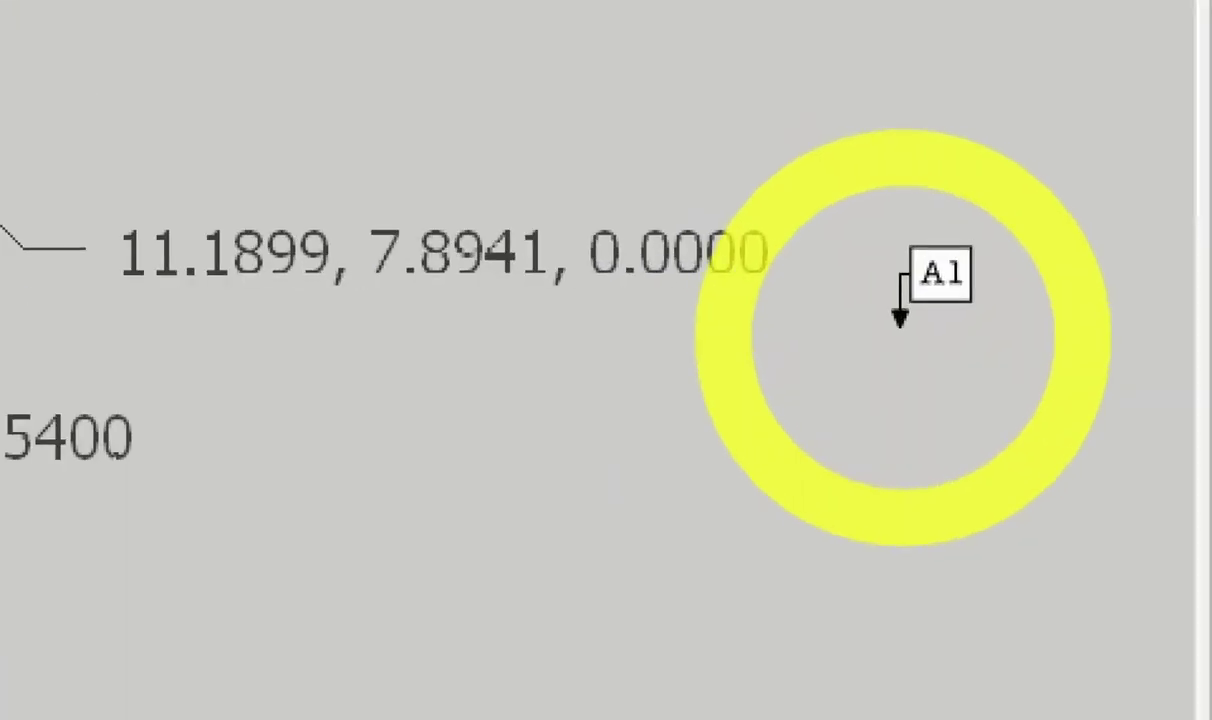
- Make several drags on the canvas, cancel with Escape, and orbit to a tilted 3D angle
left_click(291, 618)
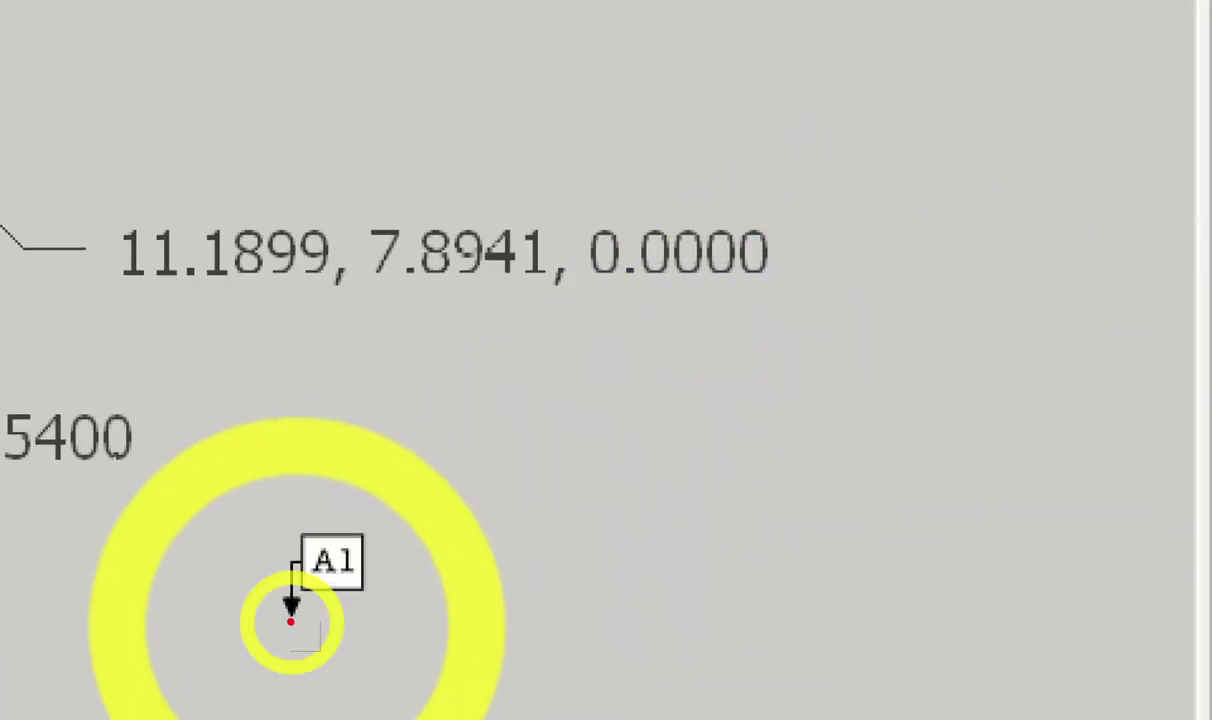
left_click_drag(163, 381, 278, 289)
left_click_drag(183, 300, 267, 395)
left_click_drag(380, 322, 445, 490)
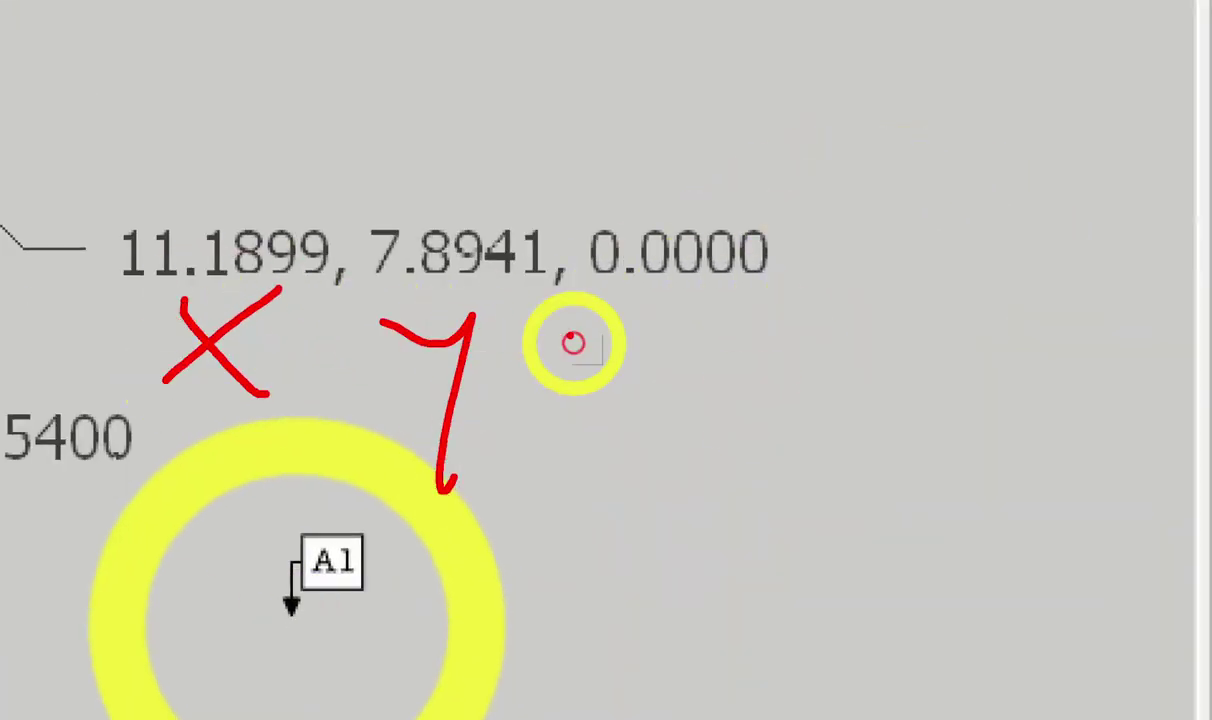
left_click_drag(593, 322, 733, 370)
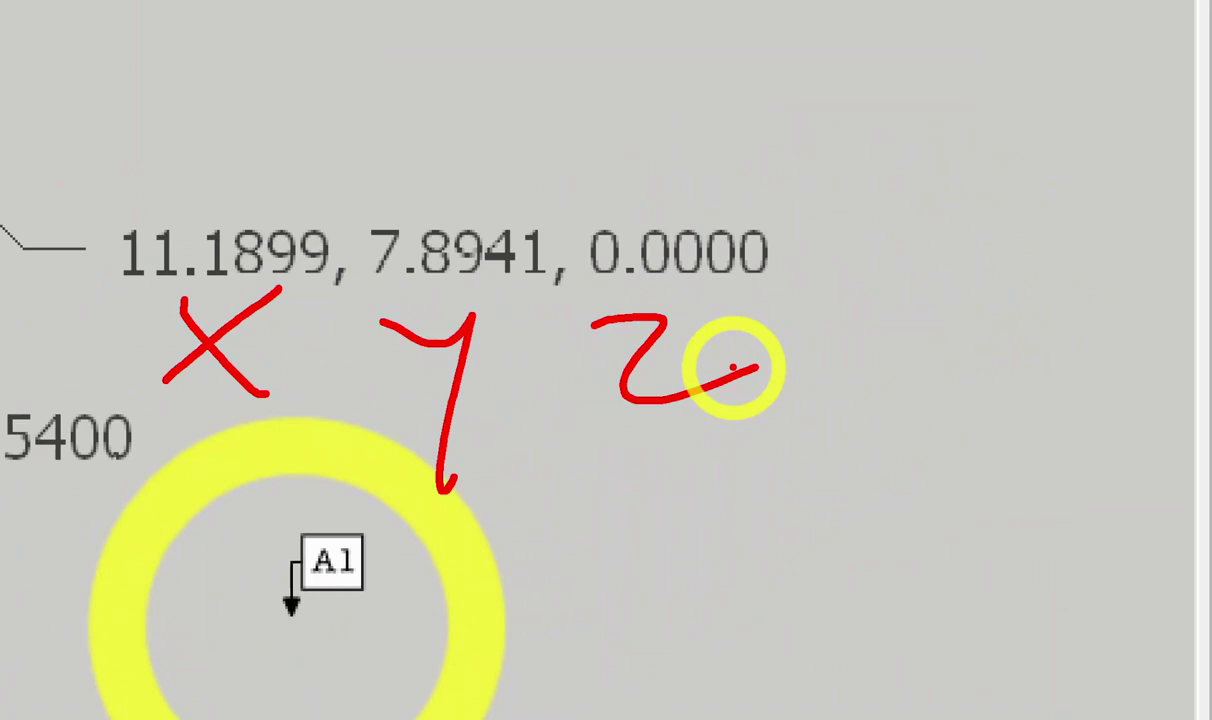
mouse_move(735, 368)
left_mouse_down()
mouse_move(843, 200)
mouse_move(833, 252)
left_mouse_up()
key("Escape")
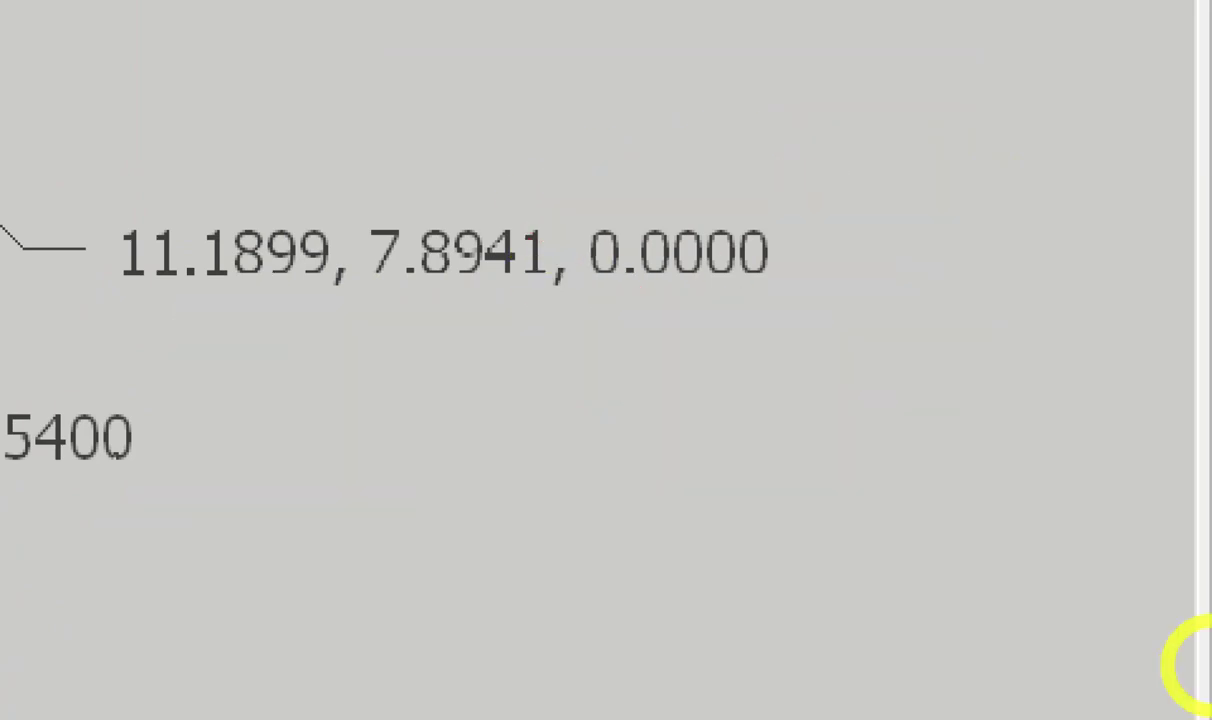
scroll(680, 425, "down", 2)
scroll(825, 450, "up", 4)
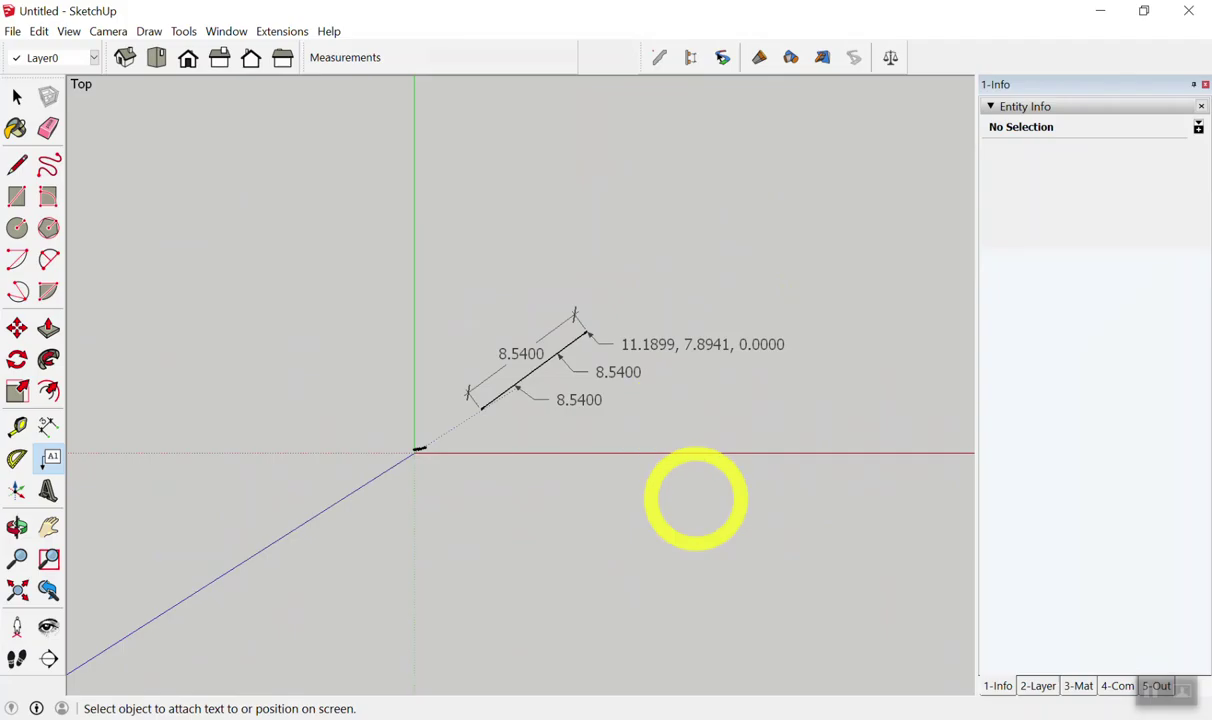
mouse_move(695, 495)
middle_mouse_down()
mouse_move(377, 200)
mouse_move(706, 498)
mouse_move(839, 492)
mouse_move(530, 398)
mouse_move(530, 385)
middle_mouse_up()
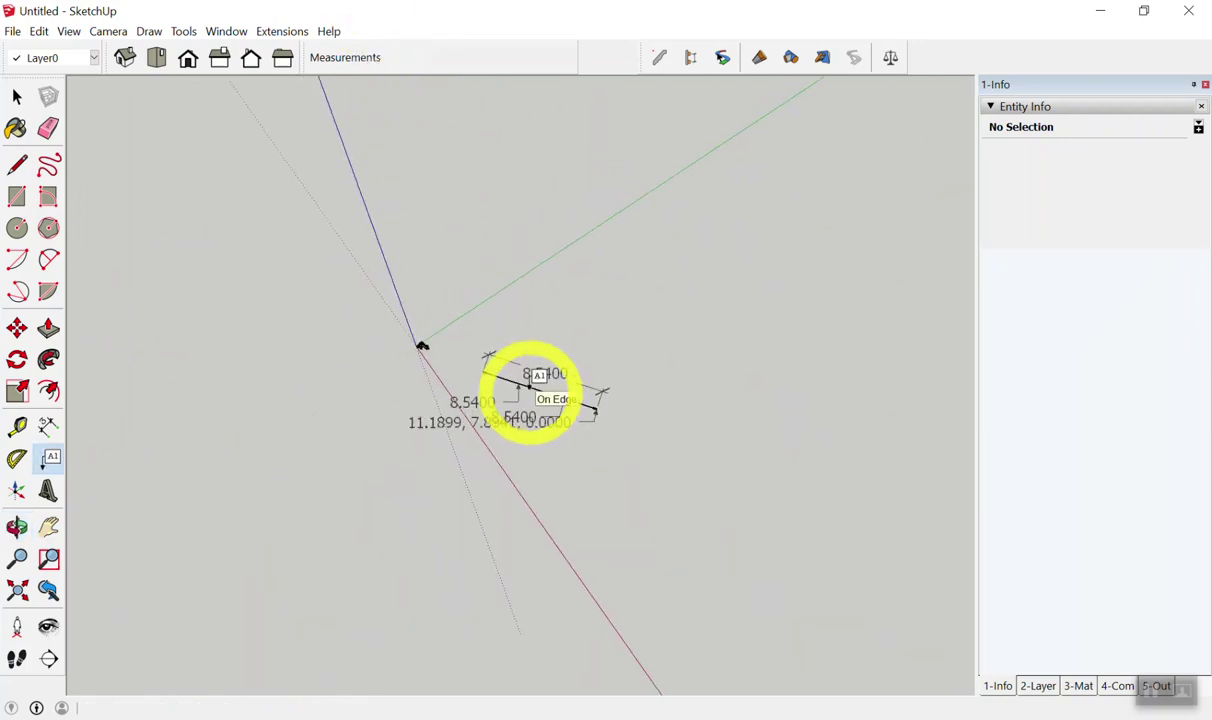
- In top view, label the lower endpoint with coordinates 4.3117, 2.8324, 0.0000
key("F2")
scroll(609, 338, "up", 2)
scroll(371, 427, "up", 2)
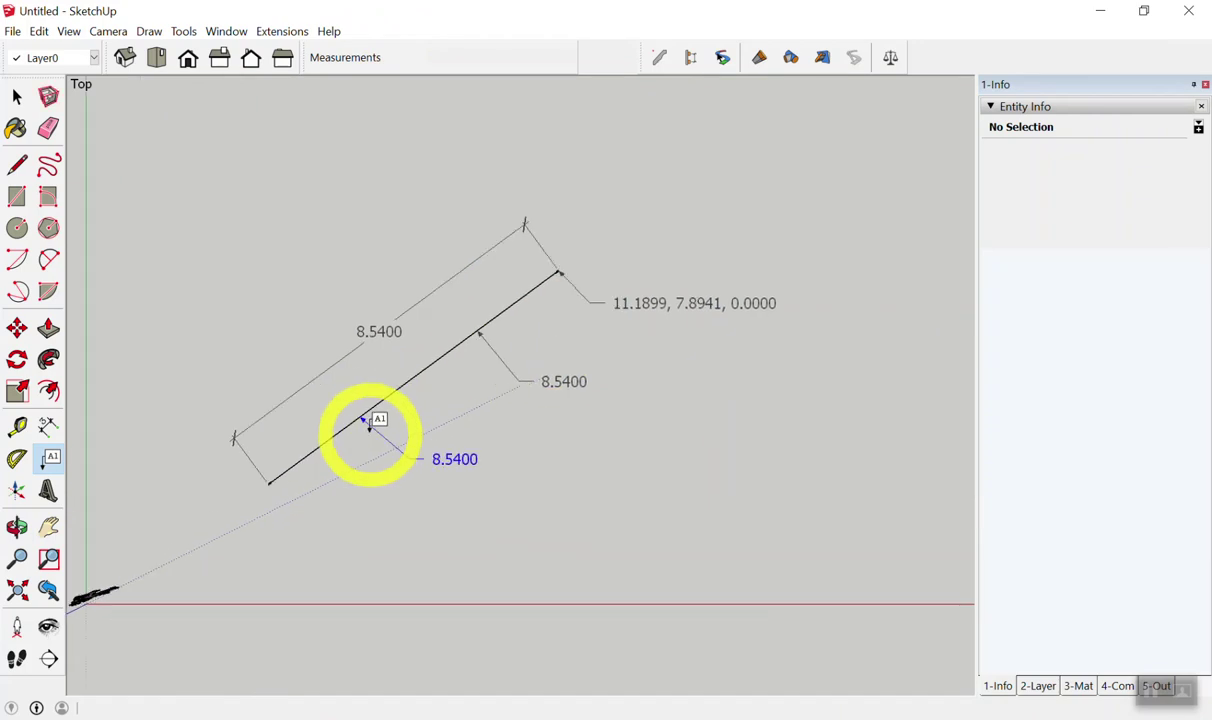
scroll(262, 474, "up", 1)
left_click(260, 487)
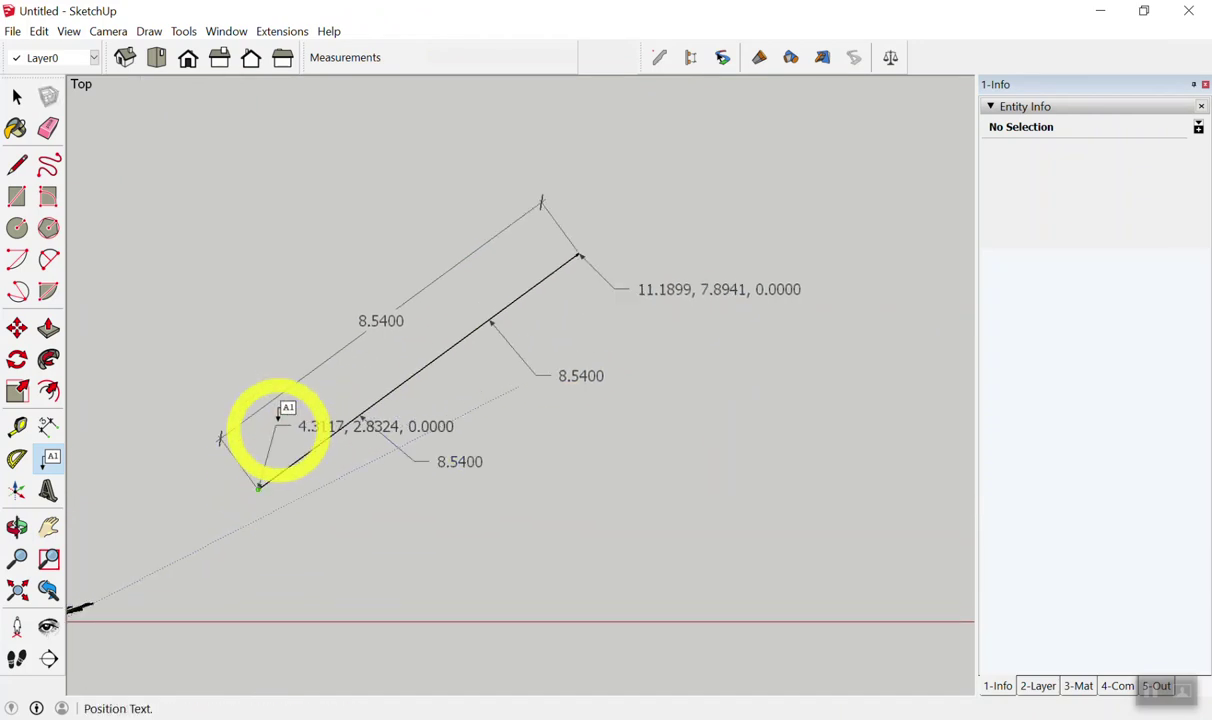
left_click(607, 315)
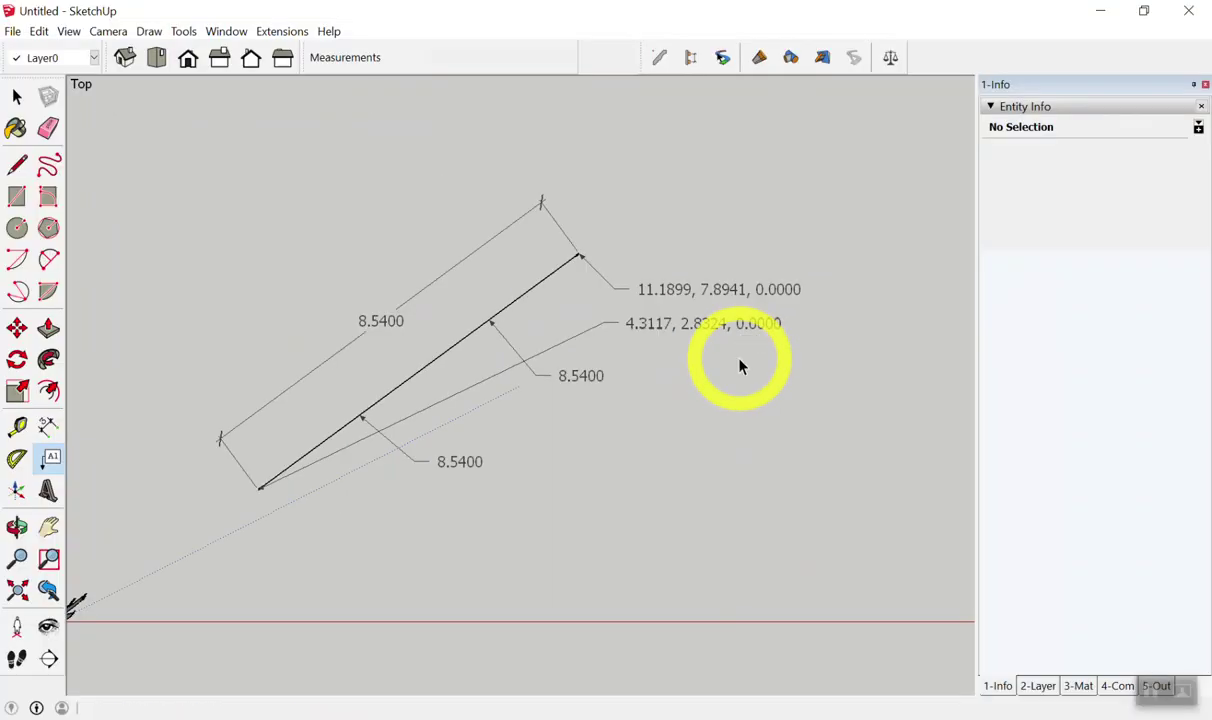
- Select the test line with all its dimensions and labels and delete them
key("space")
left_click_drag(730, 149, 400, 398)
key("Delete")
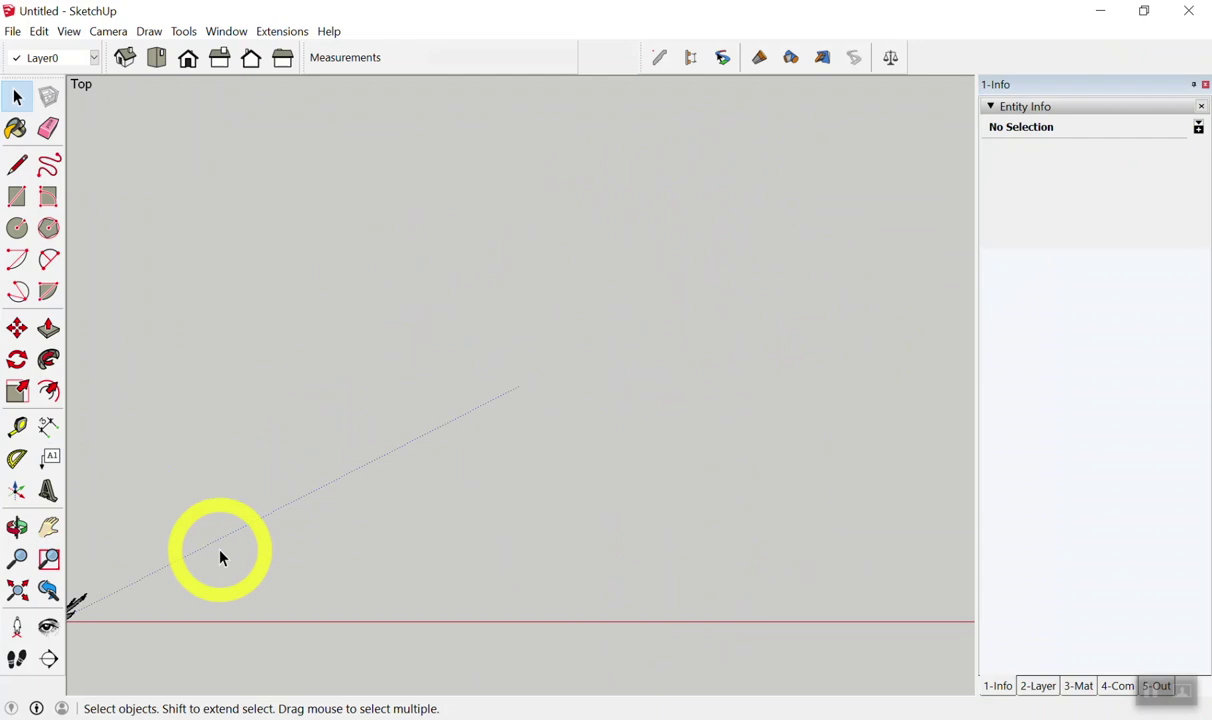
key("t")
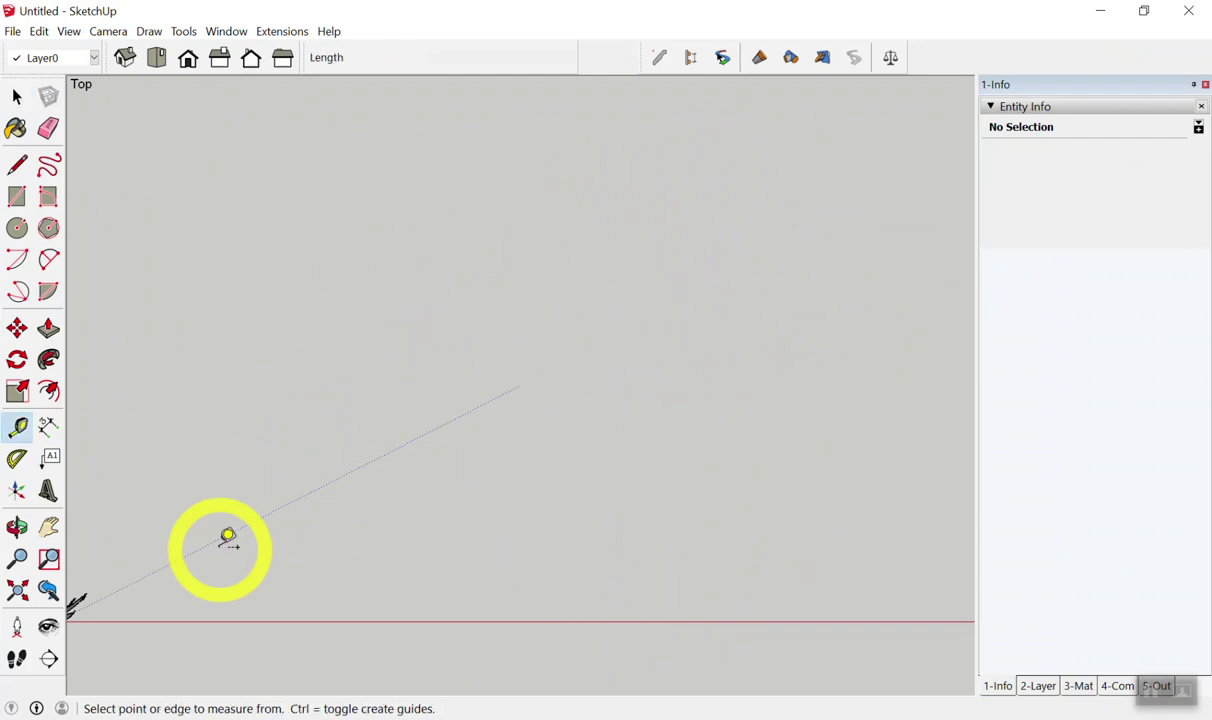
scroll(365, 479, "down", 2)
scroll(308, 400, "down", 2)
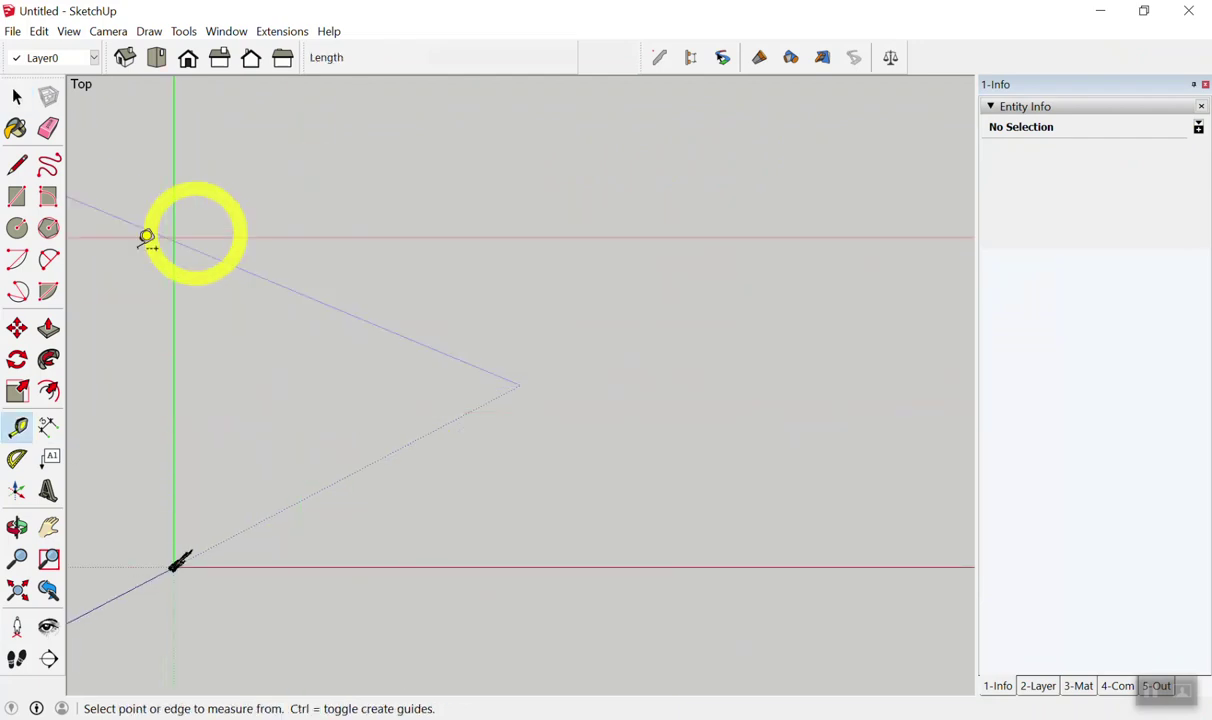
scroll(125, 440, "up", 1)
scroll(165, 515, "down", 1)
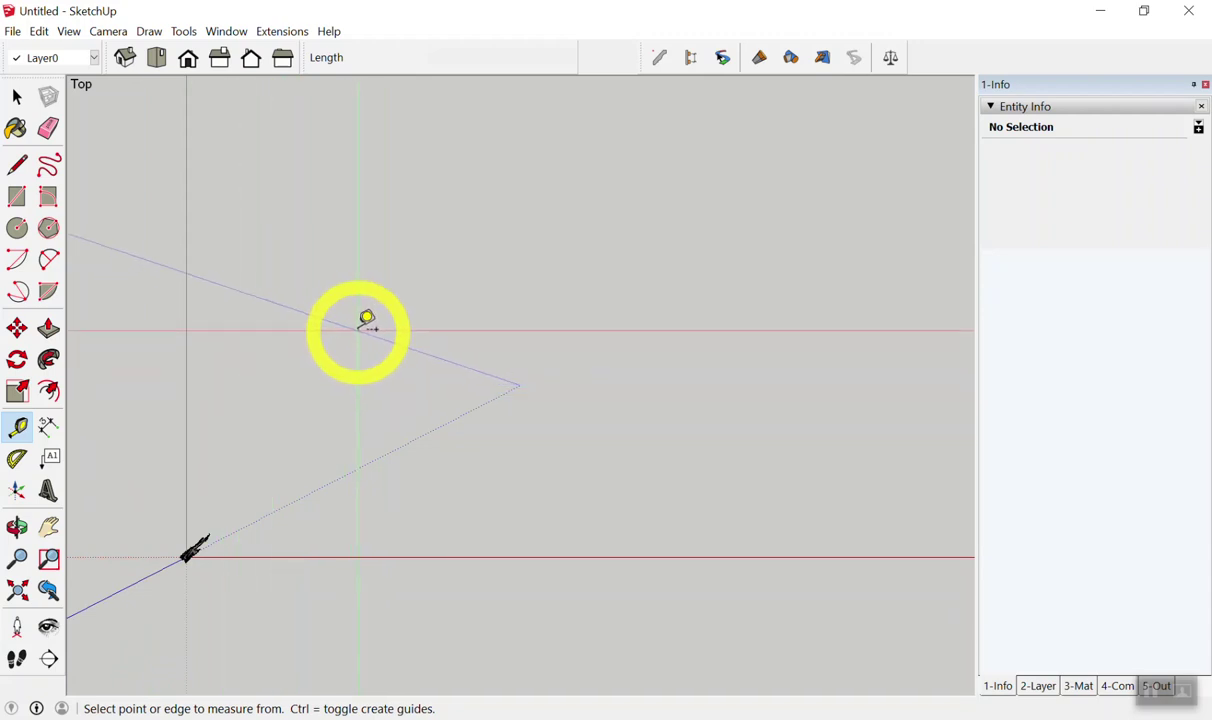
key("space")
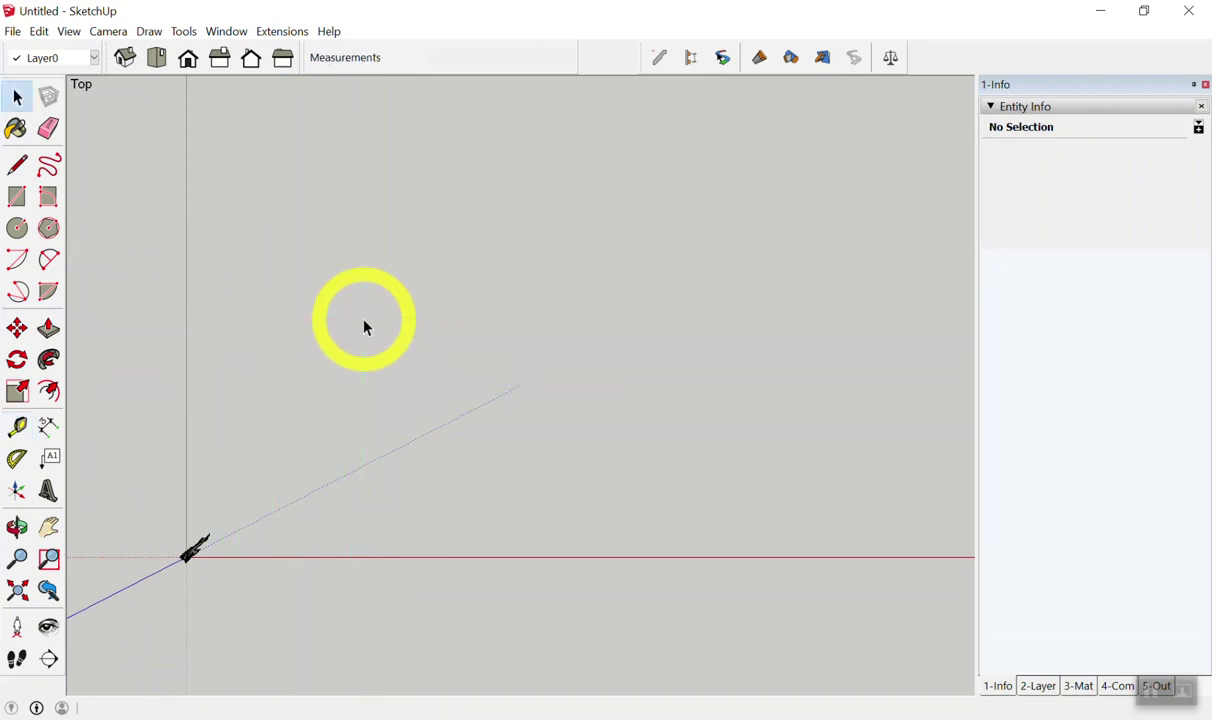
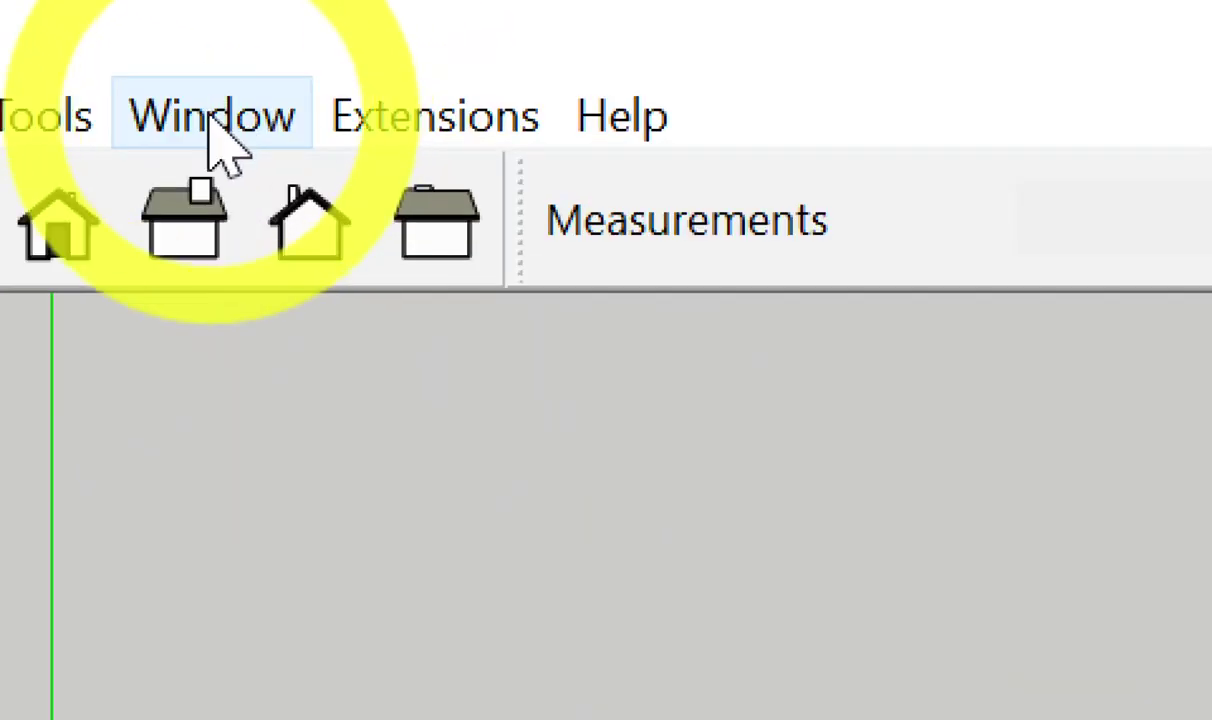
- Open the Shortcuts page of SketchUp's system Preferences from the Window menu
left_click(210, 115)
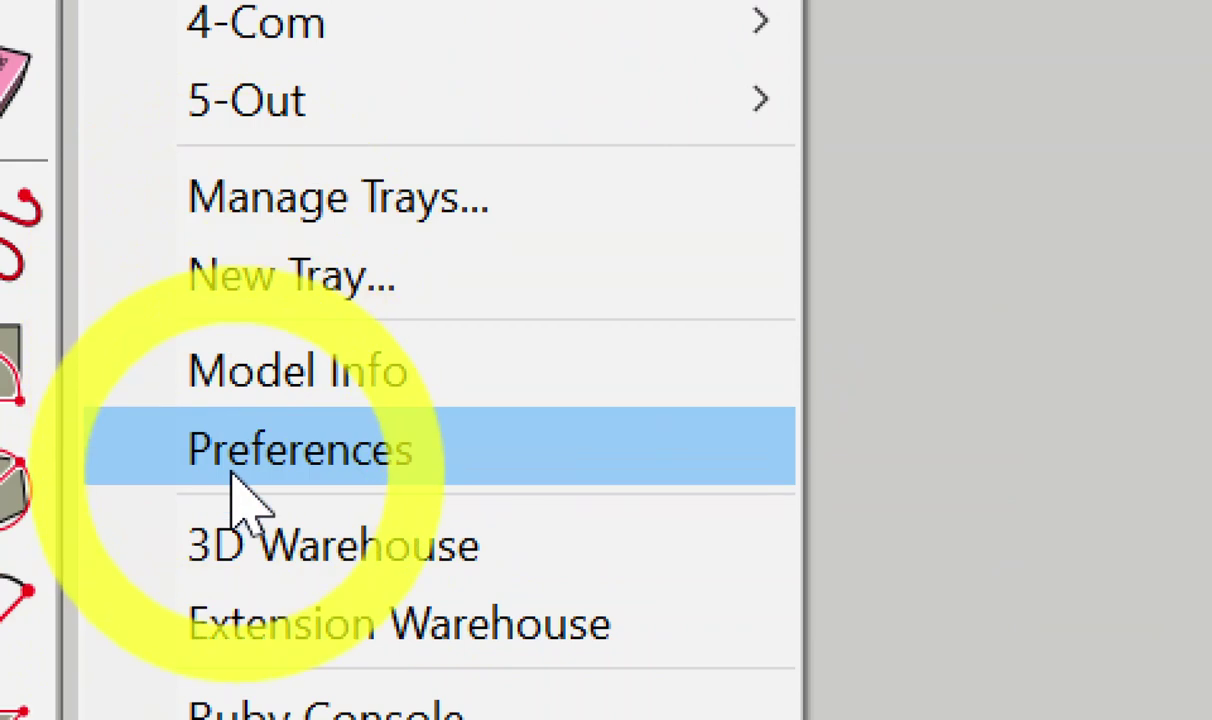
left_click(240, 488)
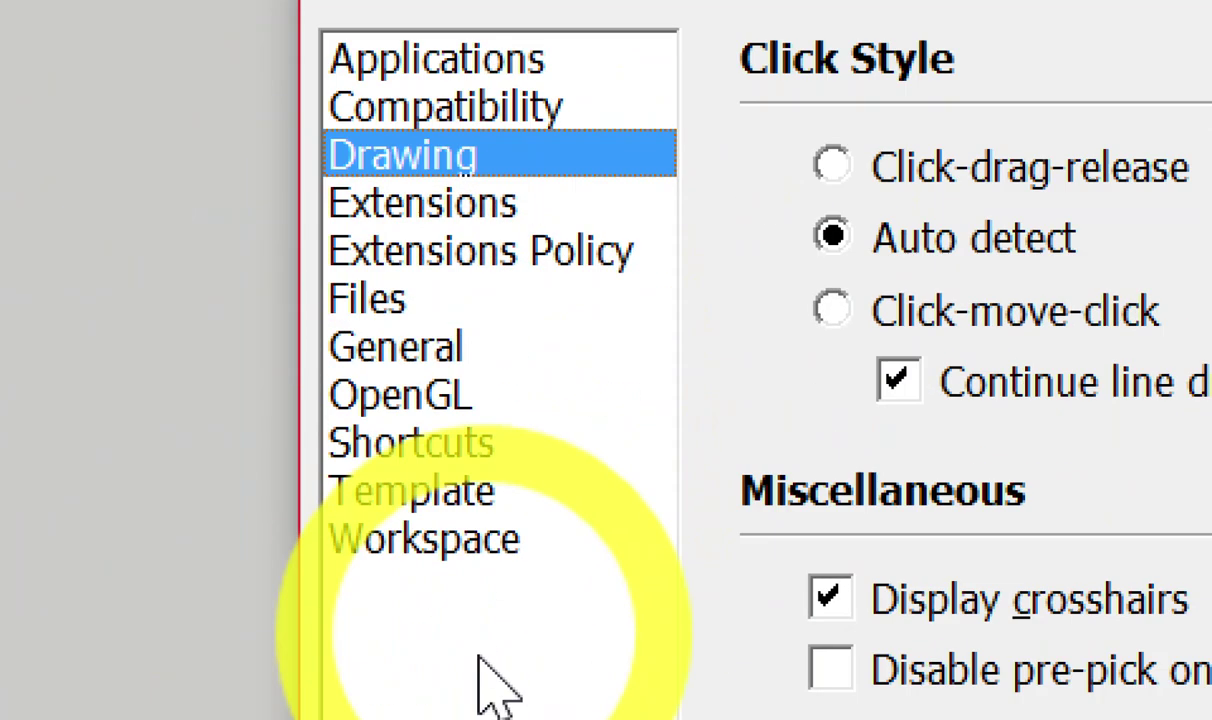
left_click(455, 335)
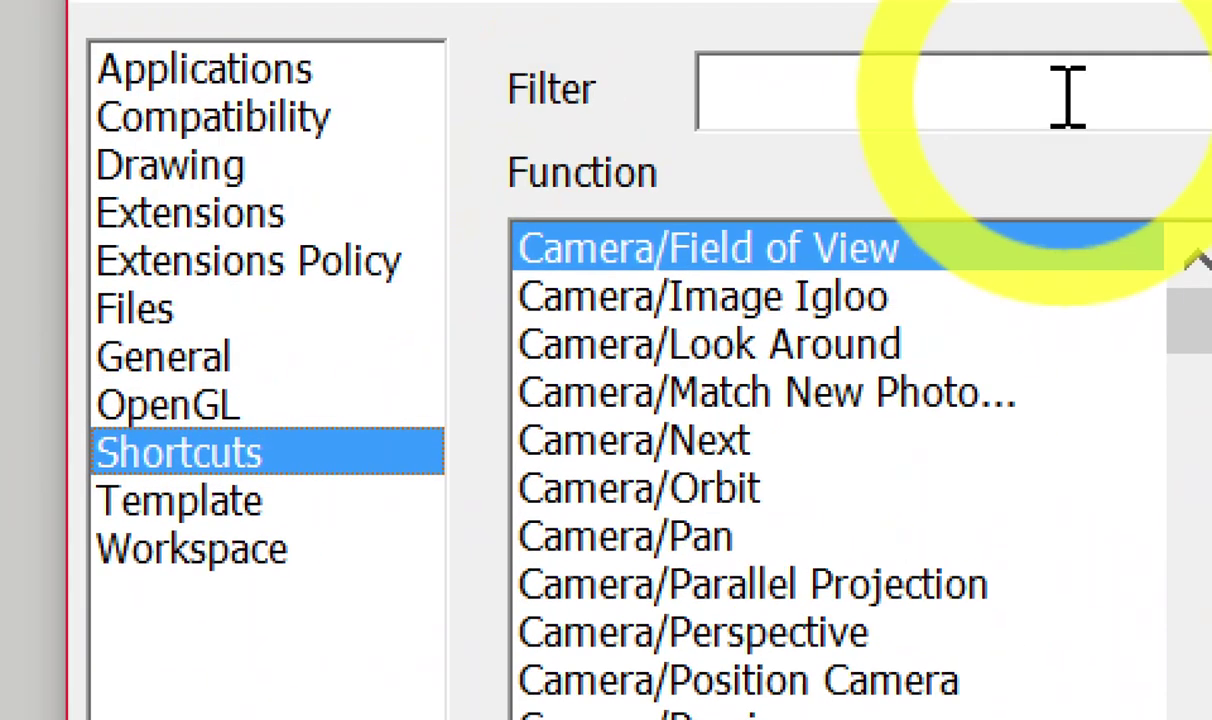
- Filter the function list for 'tape' and remove Tape Measure's existing T shortcut
left_click(1068, 97)
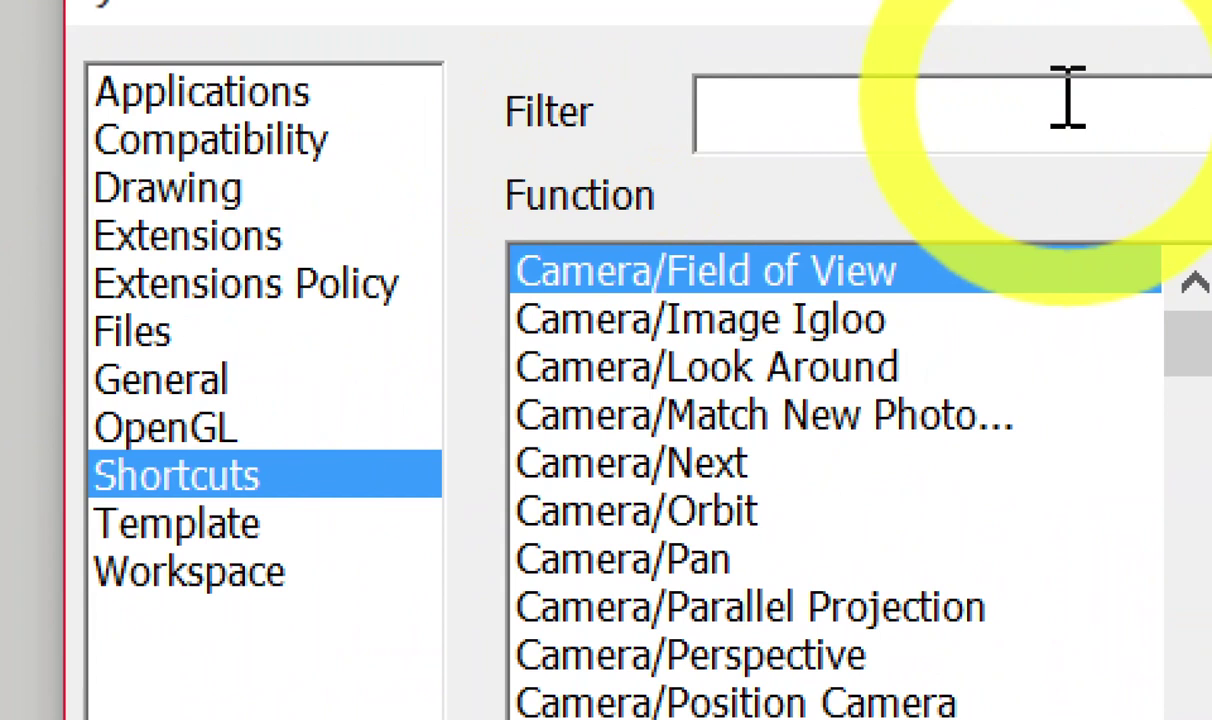
type("tape")
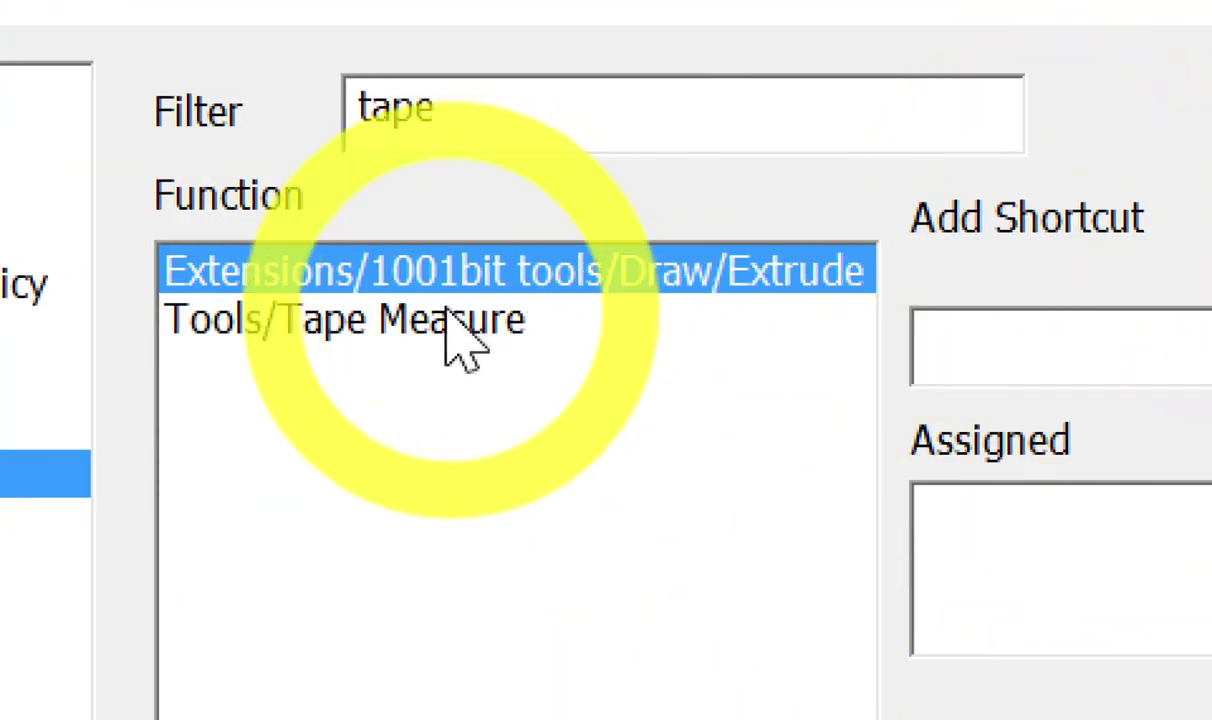
left_click(447, 322)
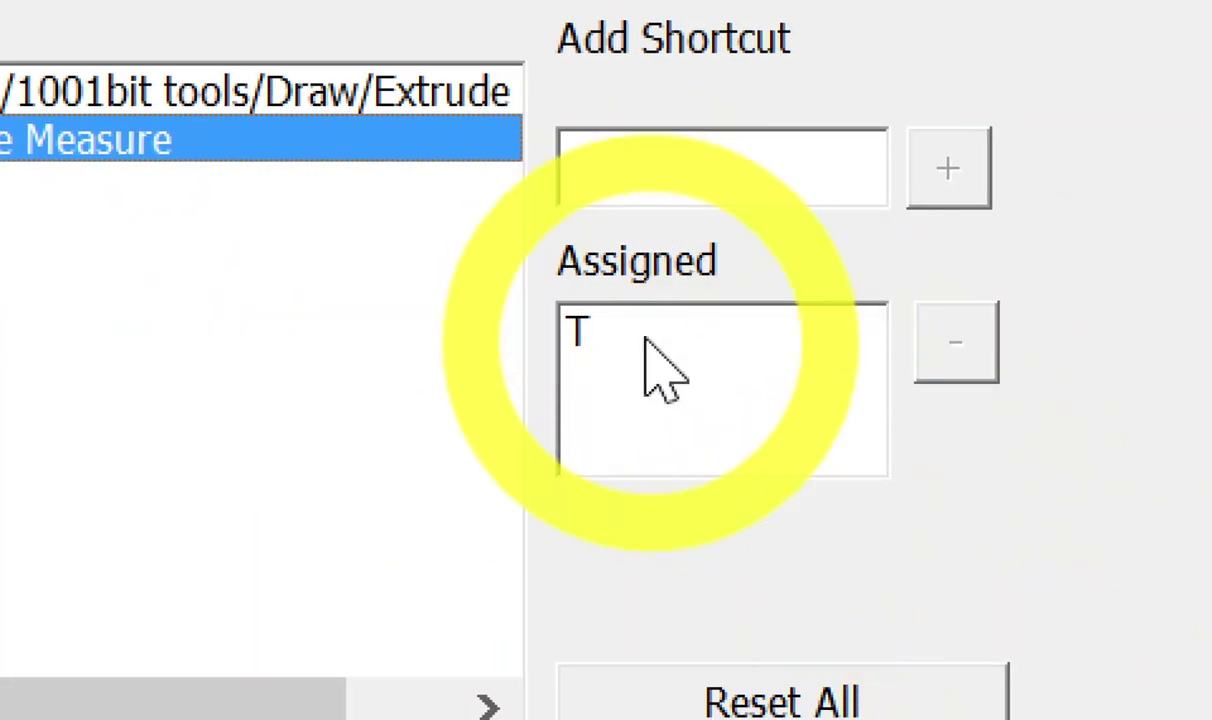
left_click(572, 340)
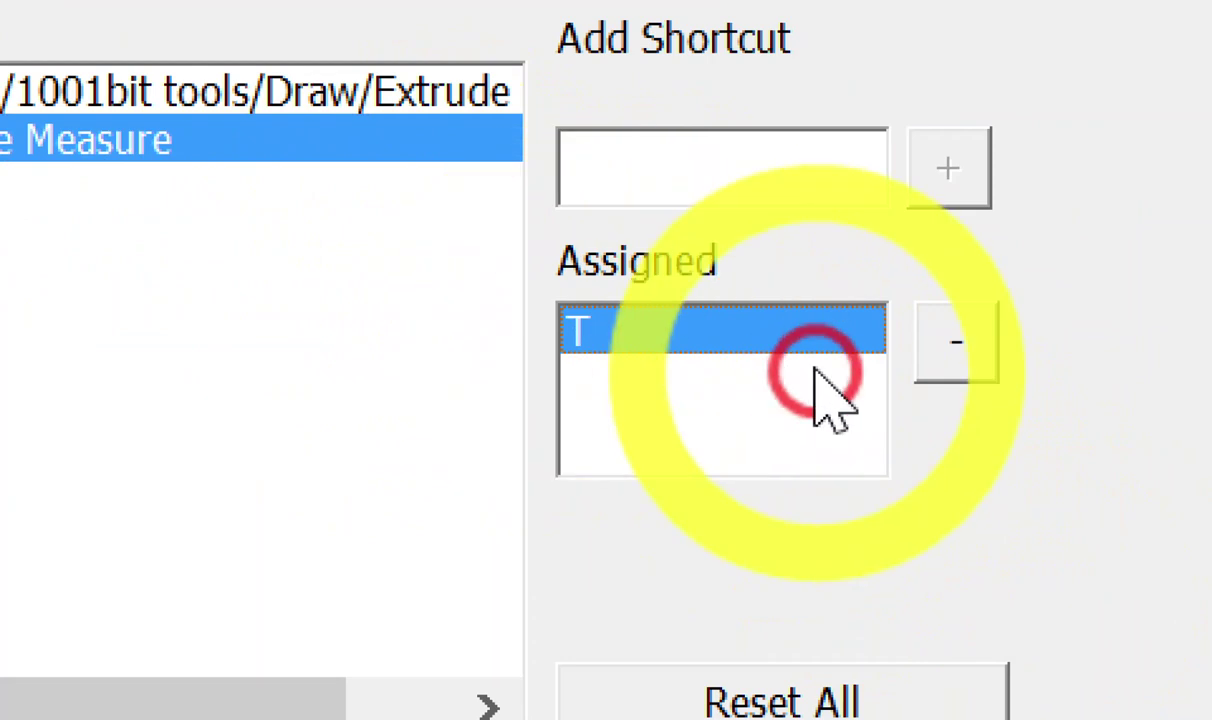
left_click(945, 340)
left_click(822, 346)
left_click(898, 346)
left_click(822, 332)
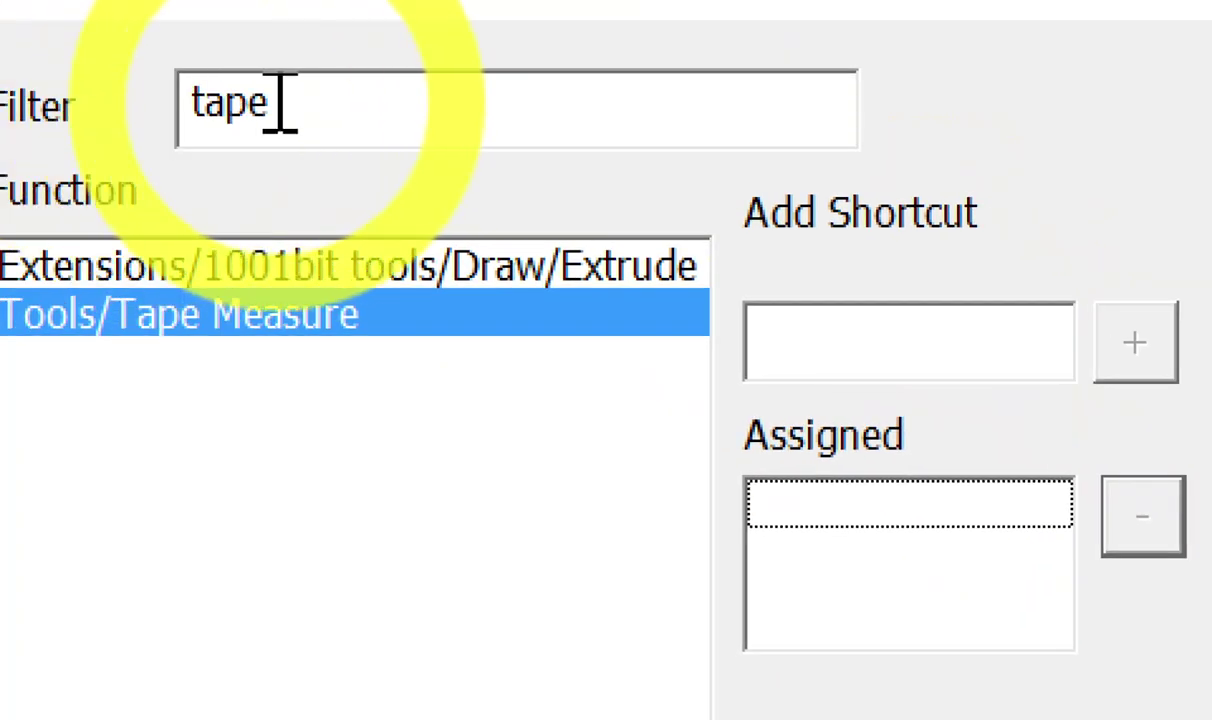
- Add Y as the new shortcut for Tools/Tape Measure
left_click(281, 105)
left_click(200, 320)
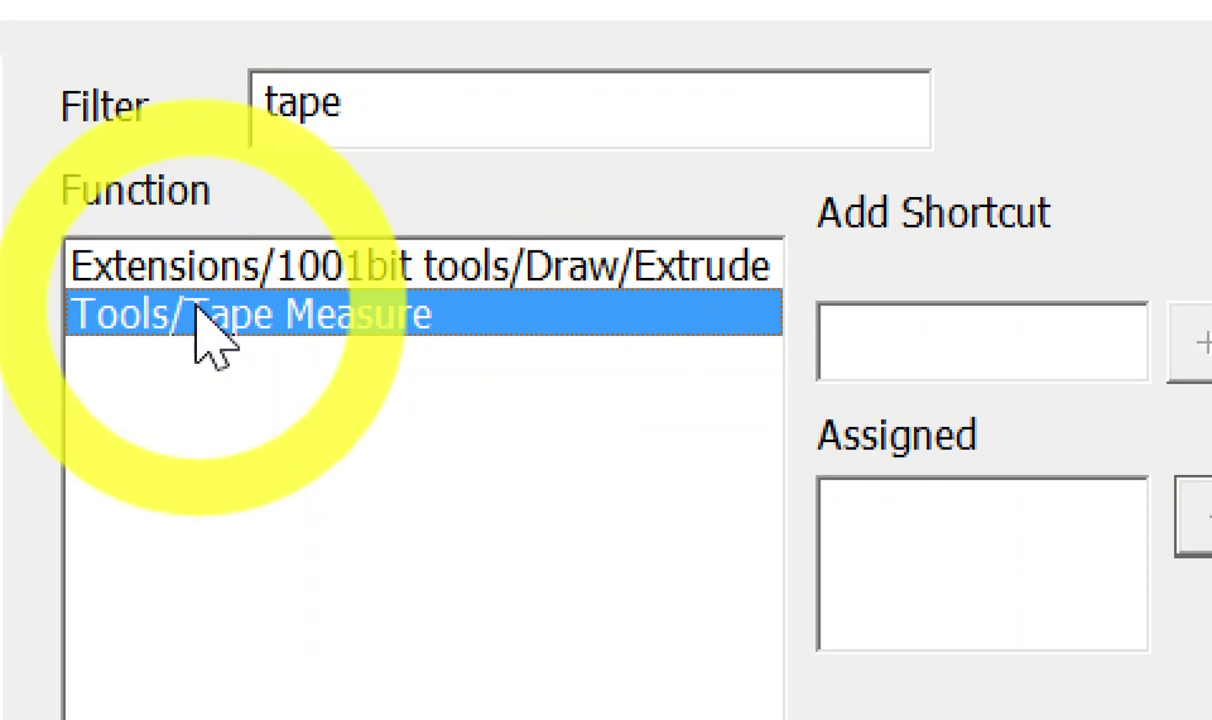
left_click(205, 325)
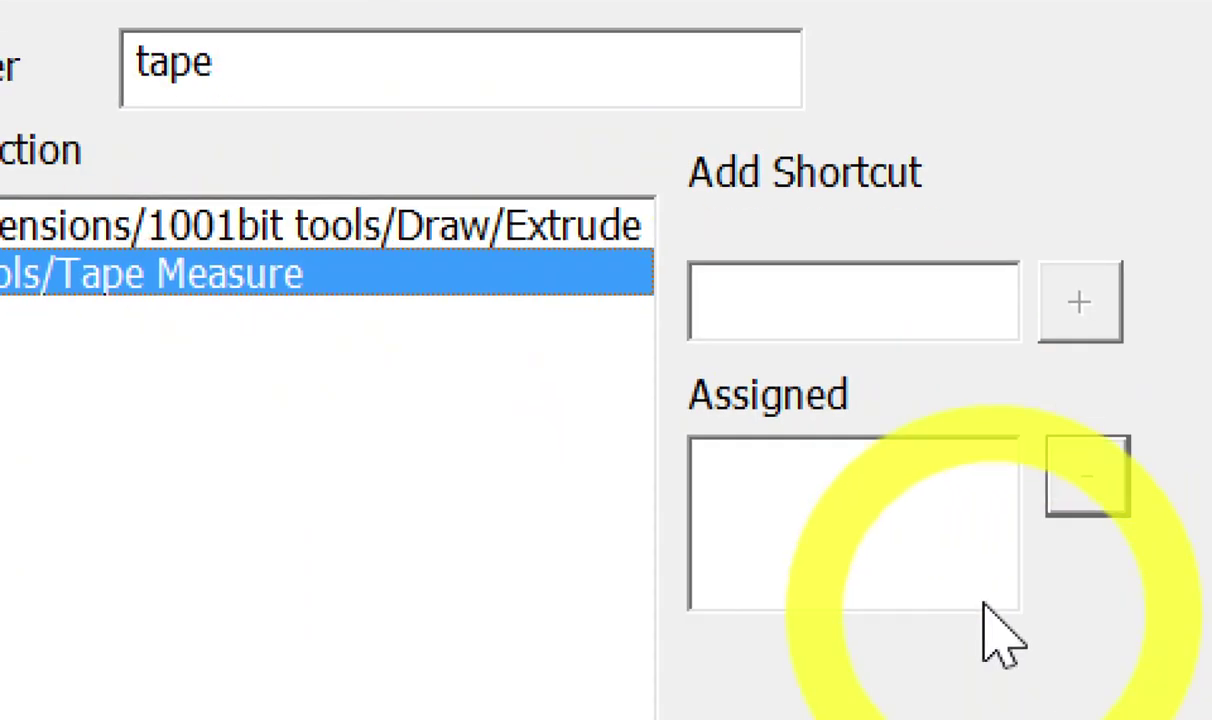
left_click(845, 482)
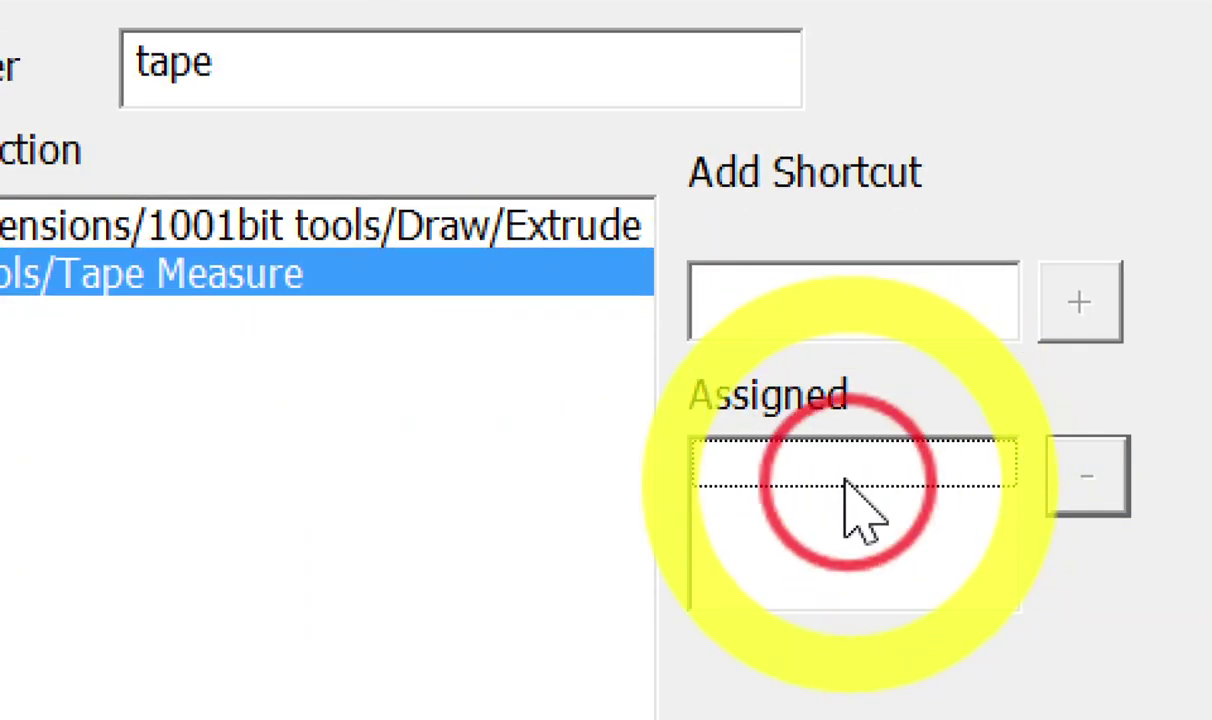
left_click(1087, 478)
left_click(882, 325)
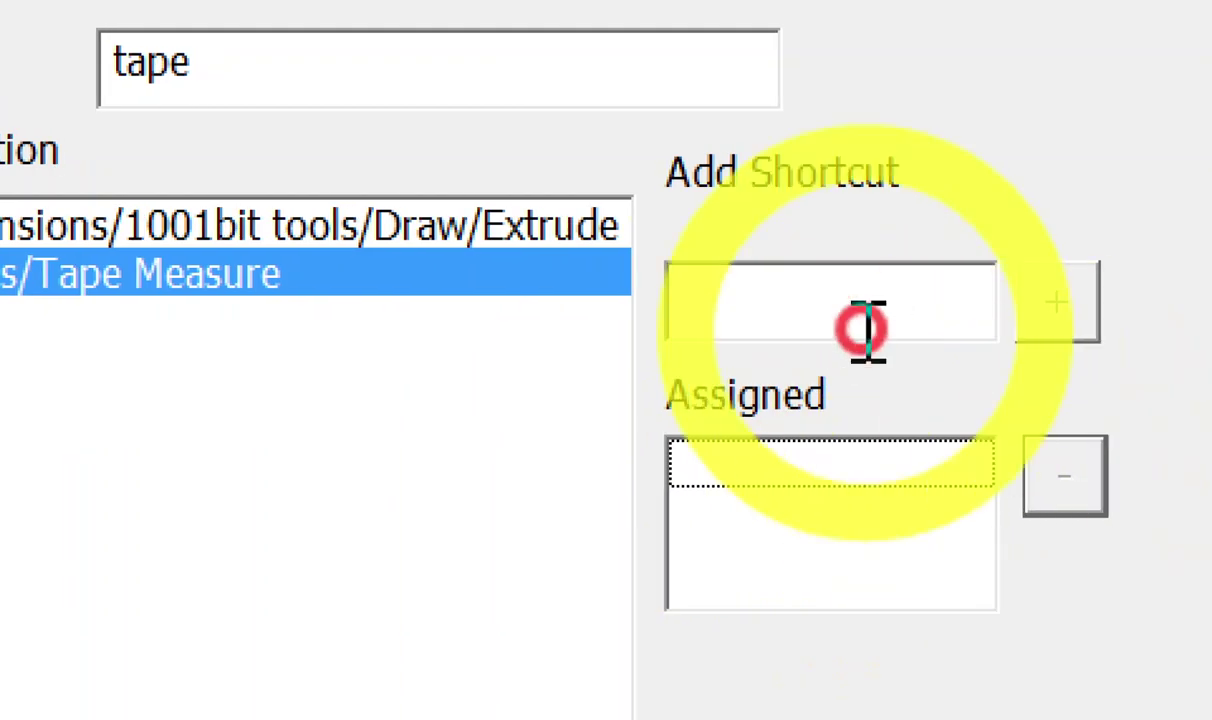
key("y")
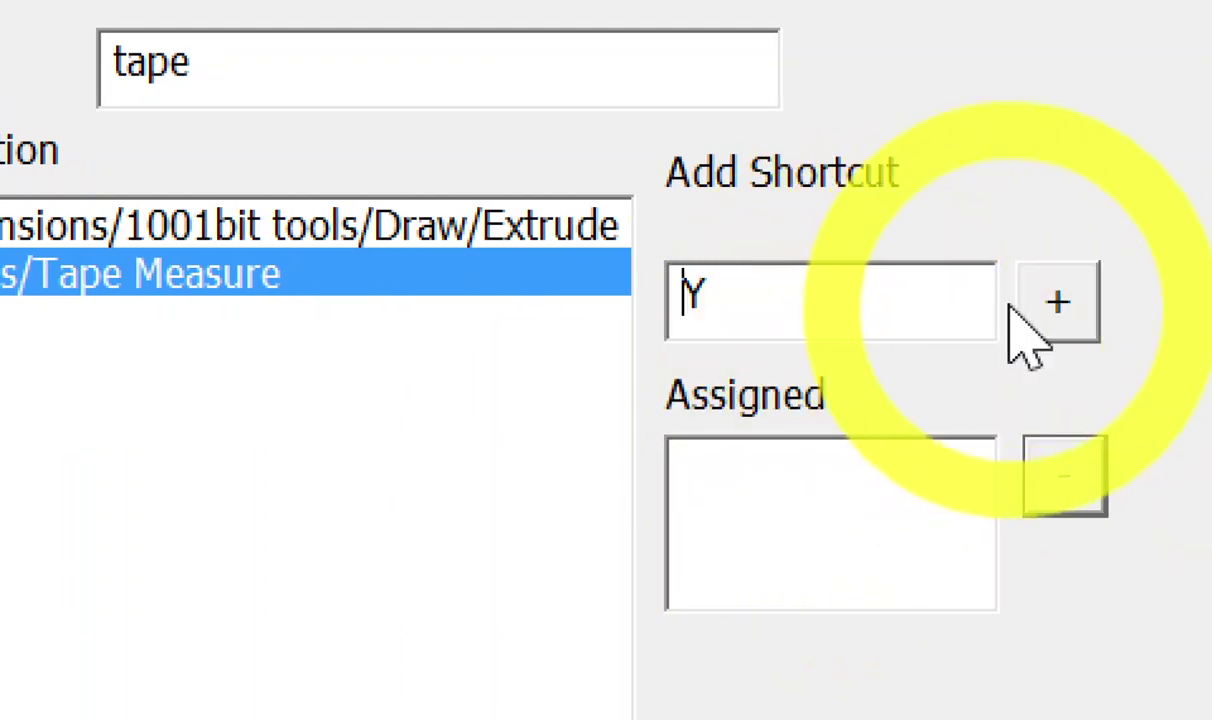
left_click(1060, 305)
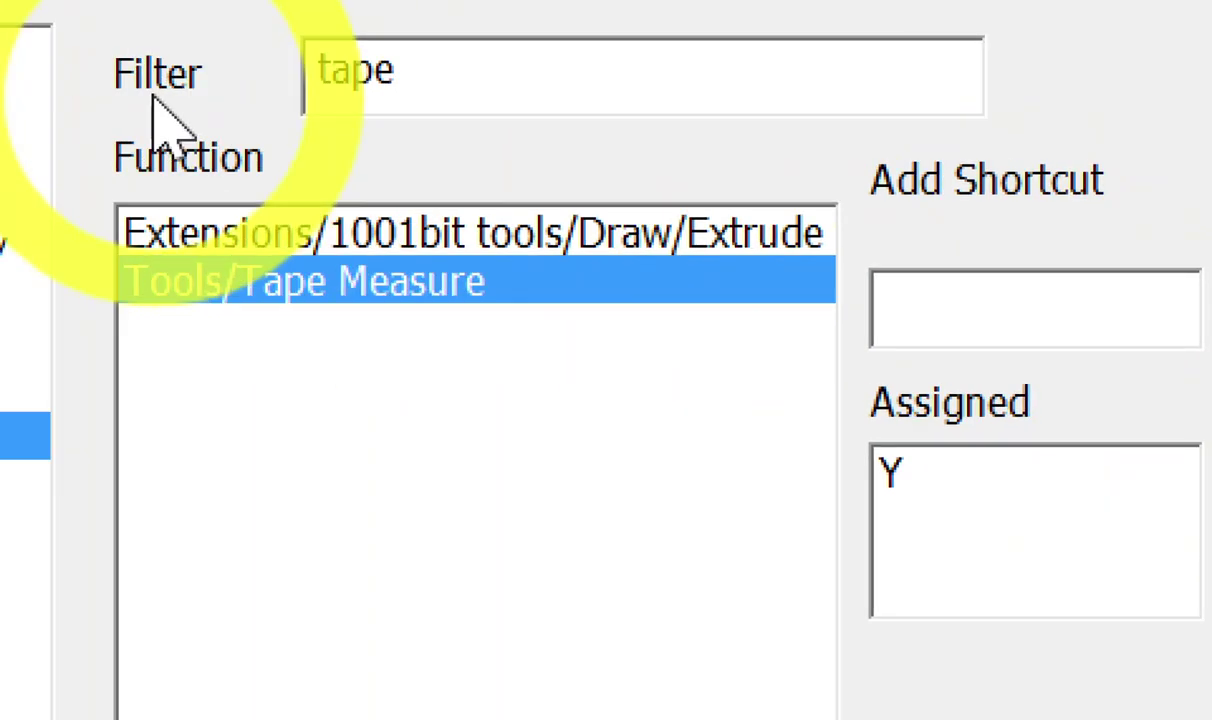
- Filter the list for 'text' and assign T as the Tools/Text shortcut
left_click_drag(183, 59, 110, 67)
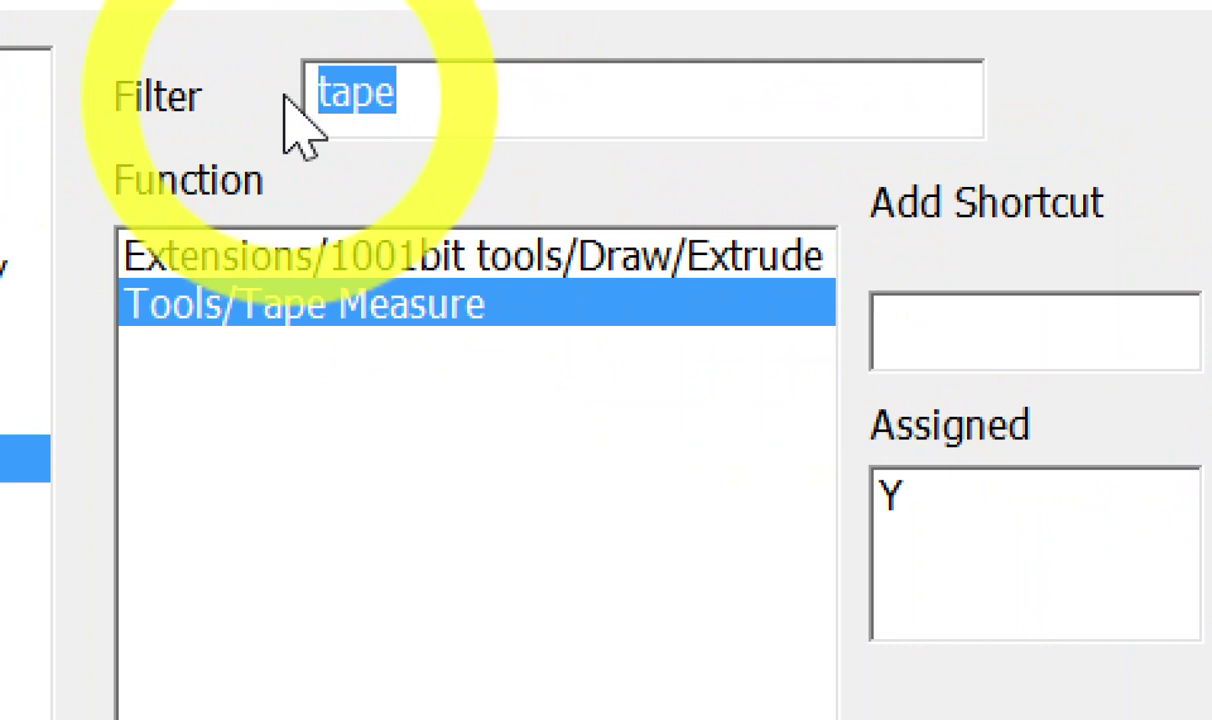
type("tex")
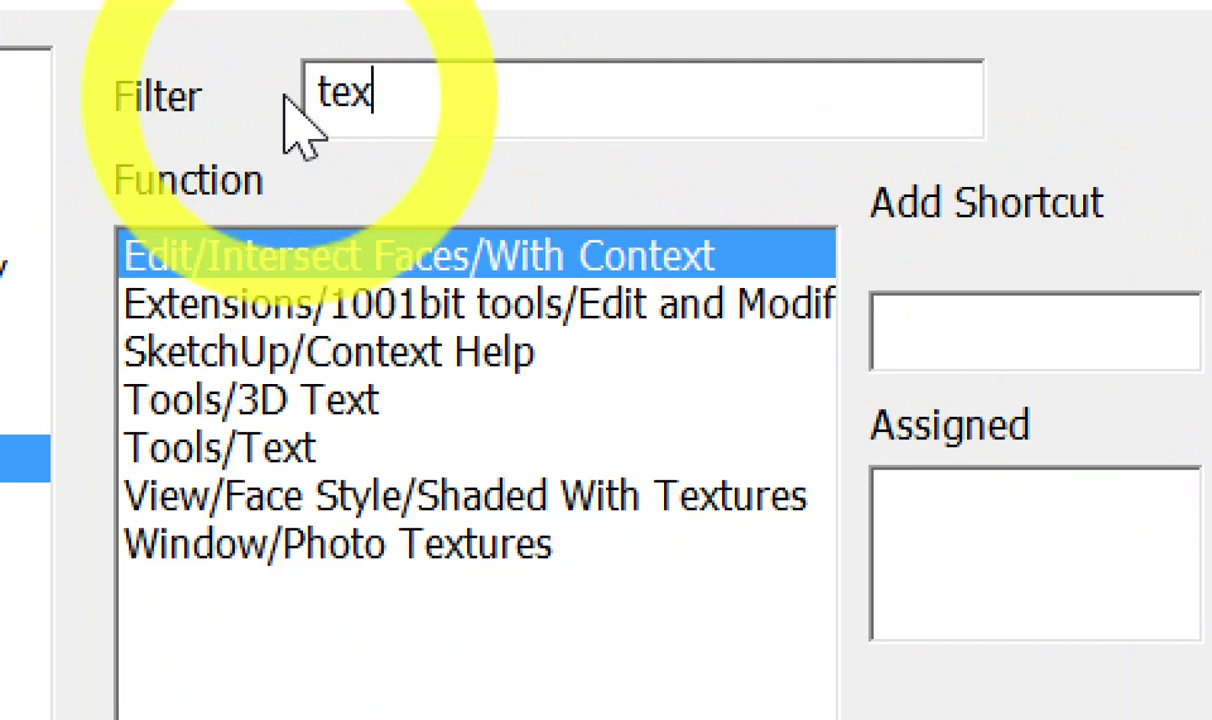
type("t")
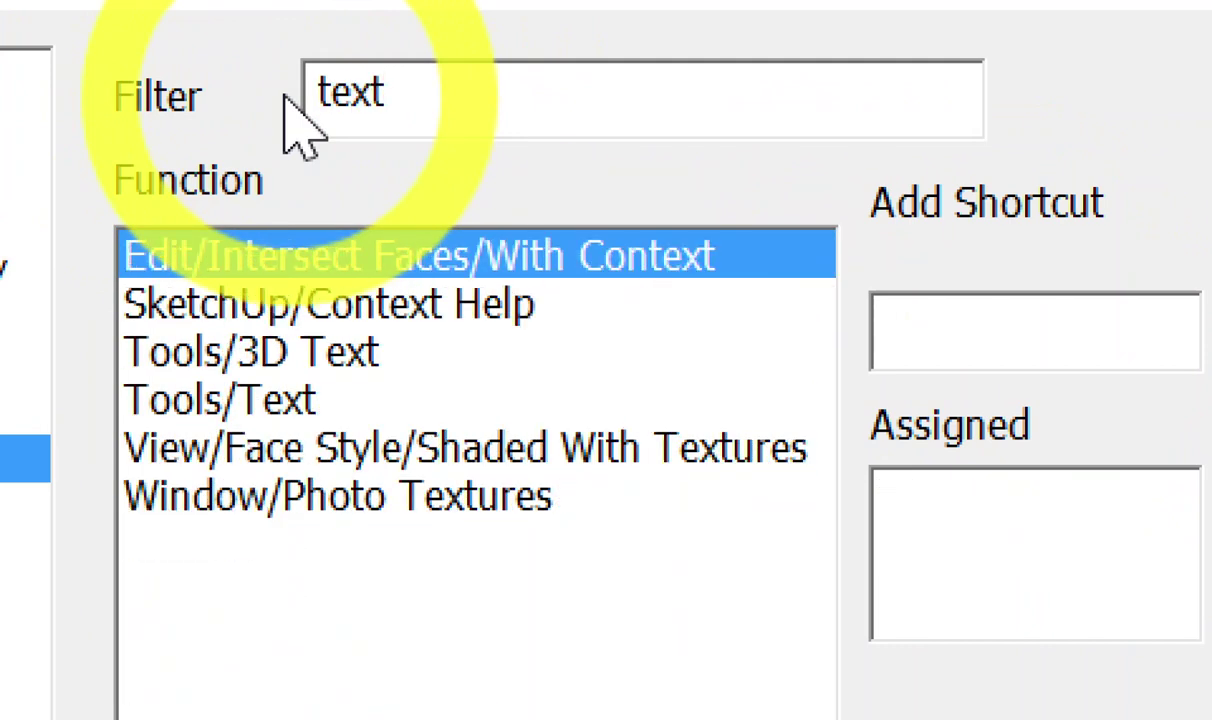
left_click(250, 410)
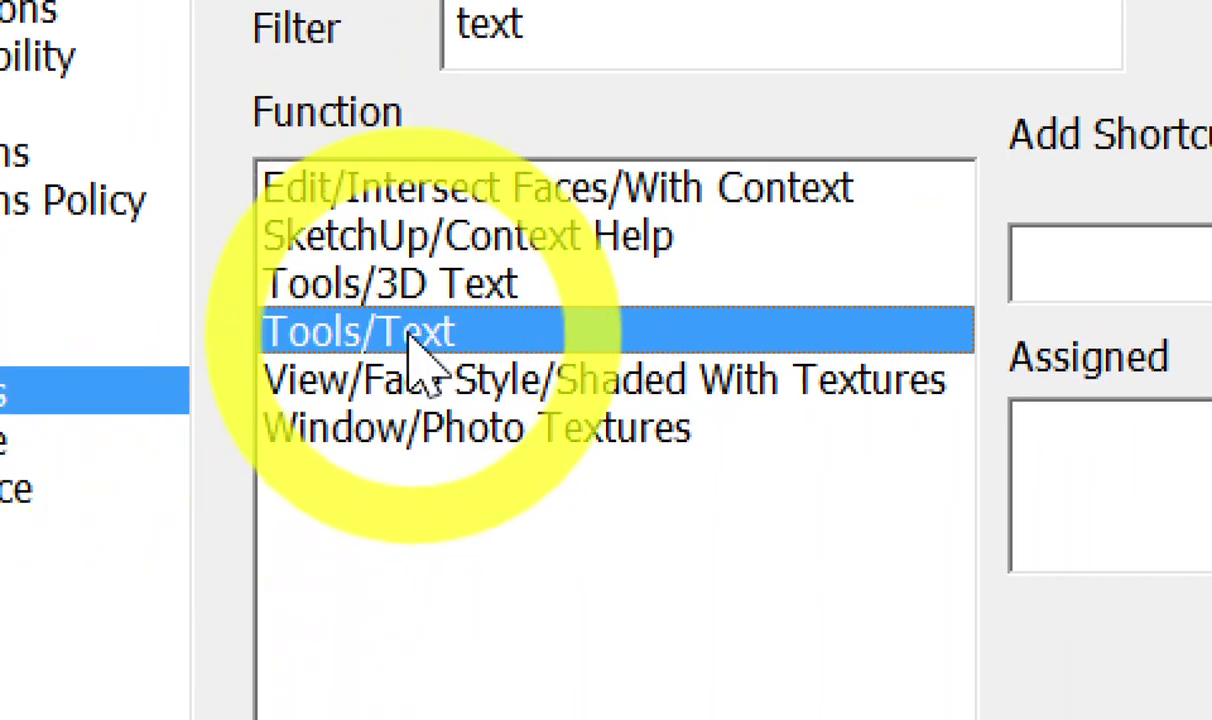
left_click(437, 287)
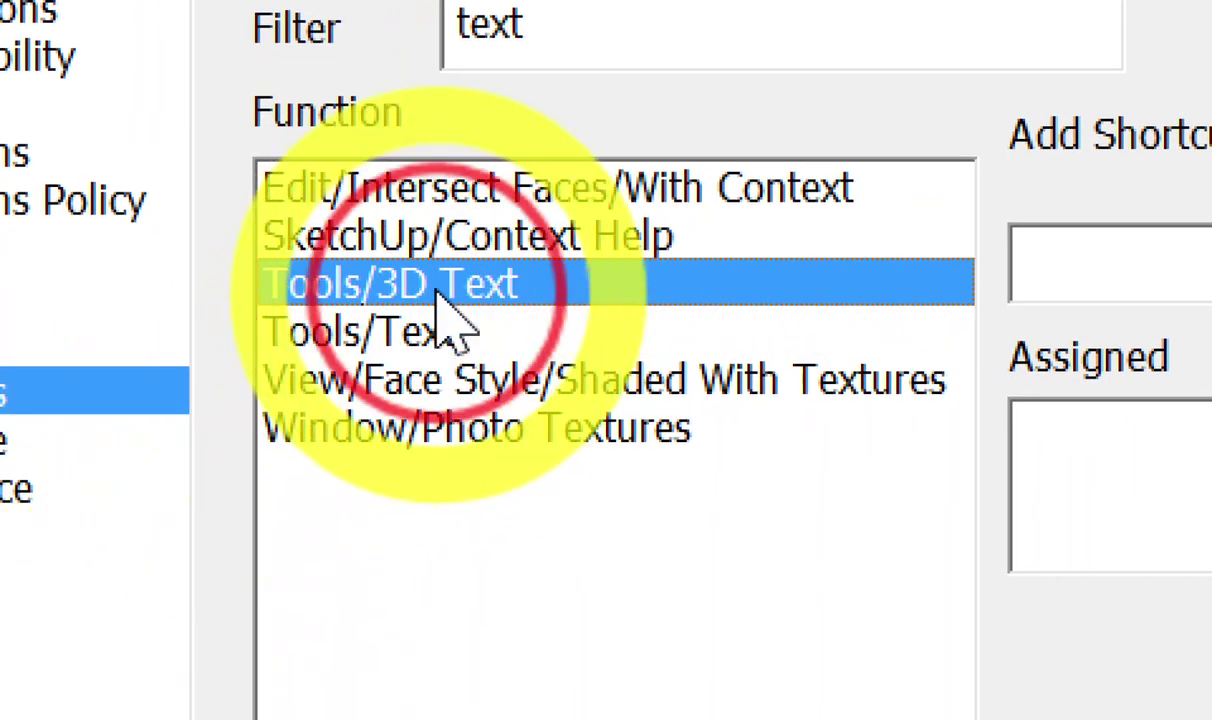
left_click(537, 196)
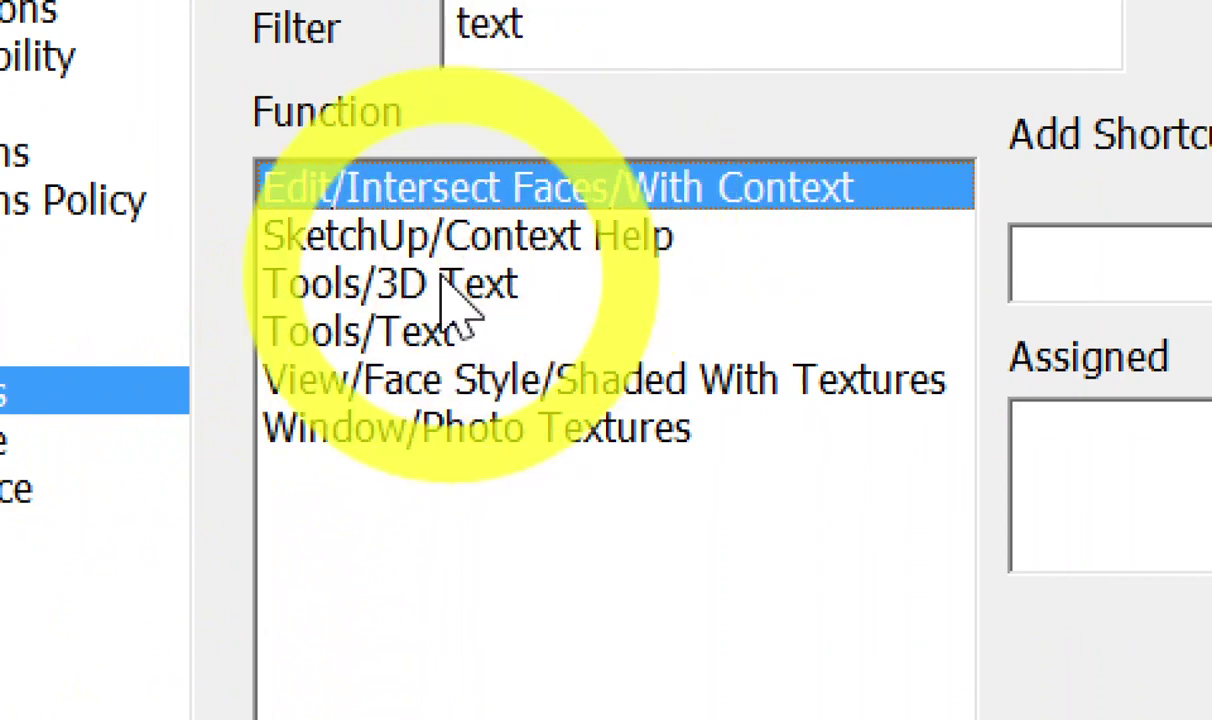
left_click(406, 322)
left_click(410, 330)
left_click(410, 330)
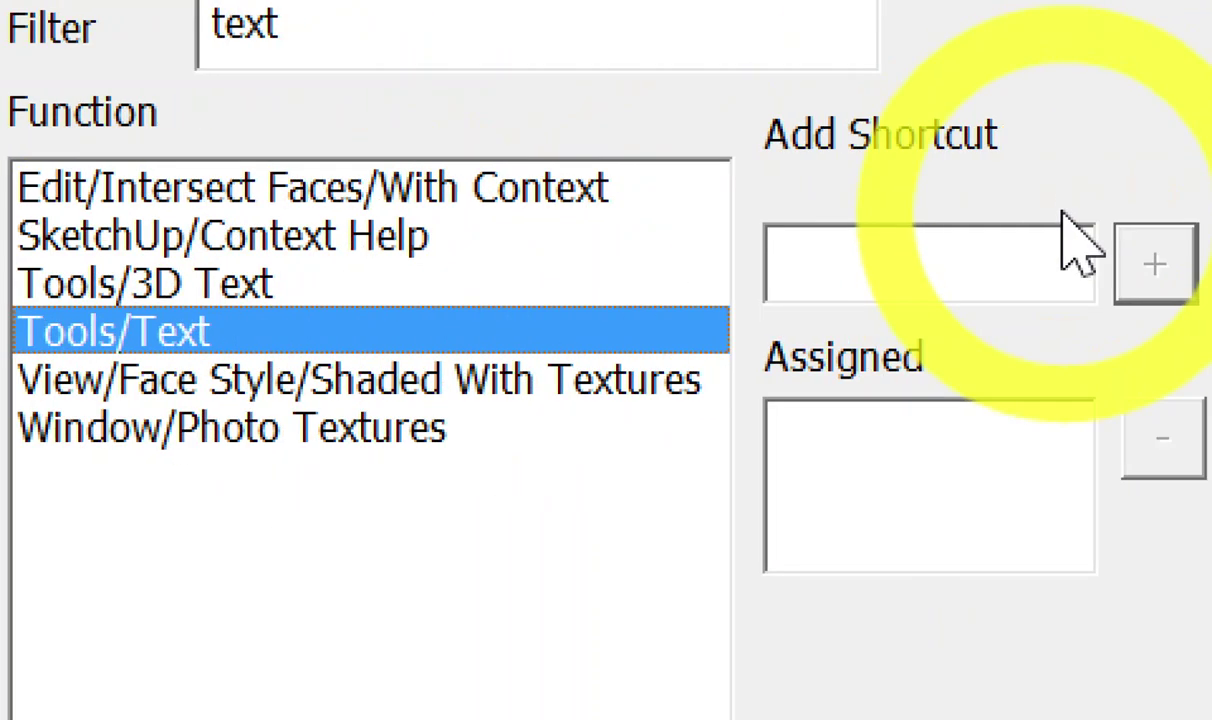
left_click(1045, 258)
type("T")
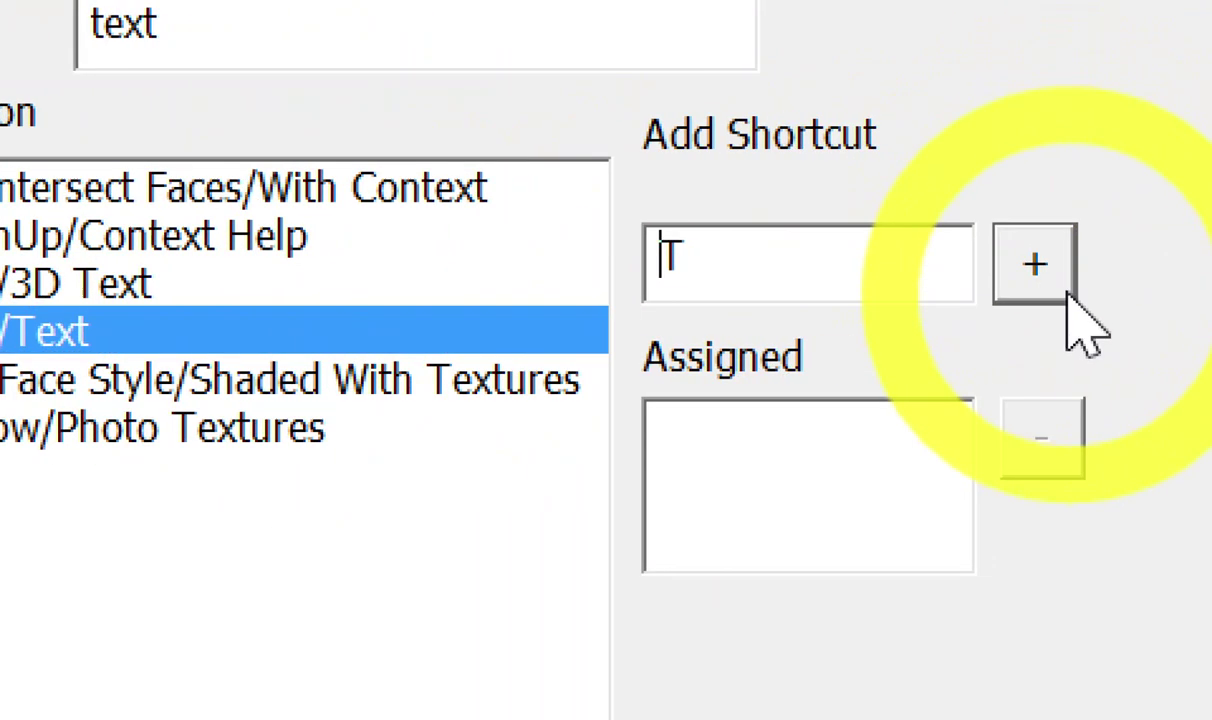
left_click(1157, 266)
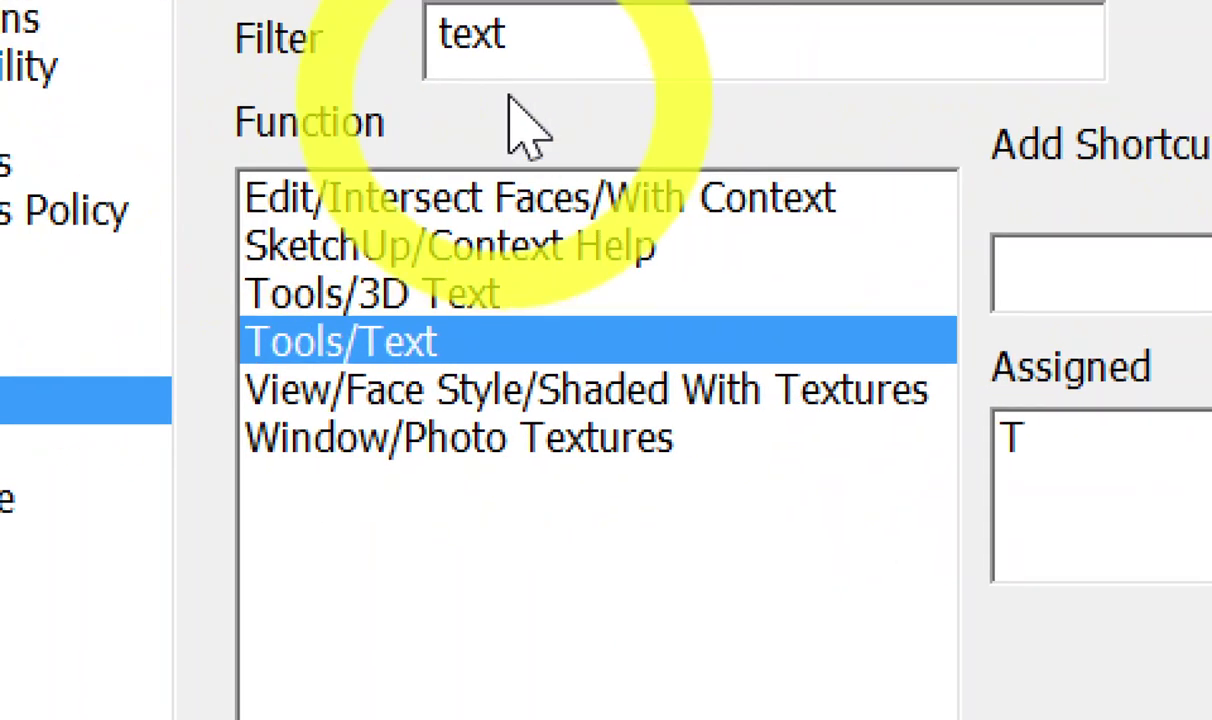
double_click(428, 58)
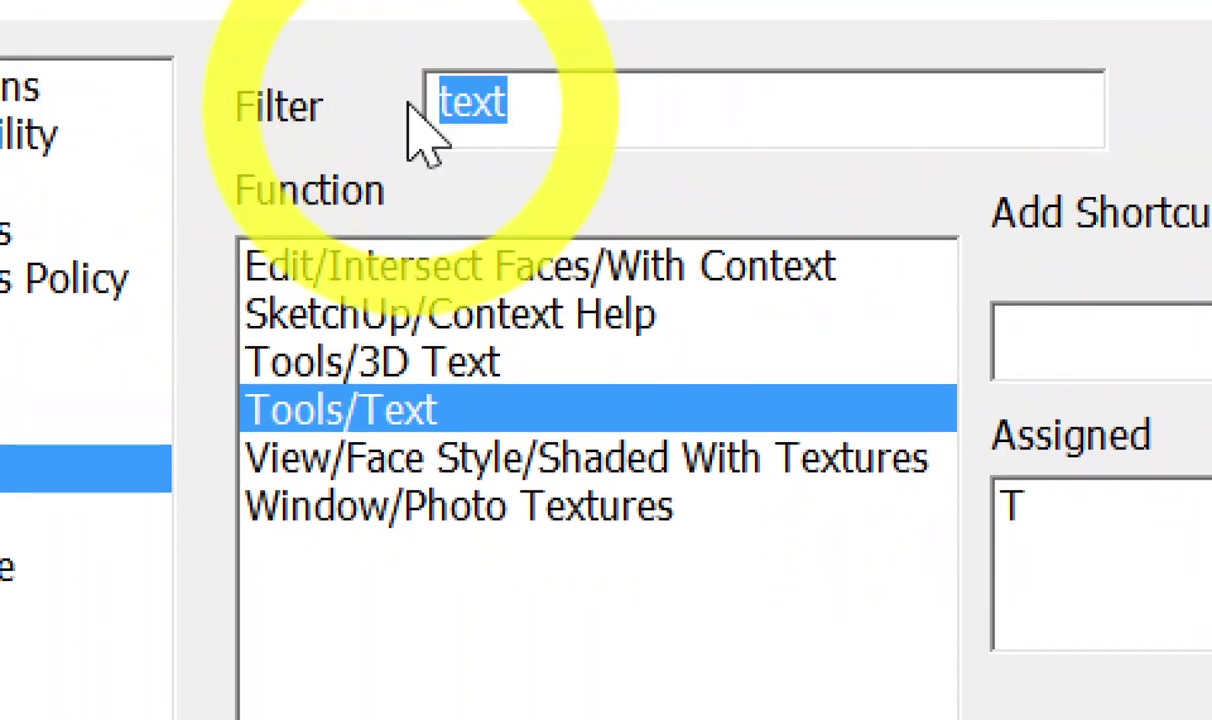
- Filter for 'dim', assign D to Tools/Dimensions, and confirm the preferences with OK
type("dim")
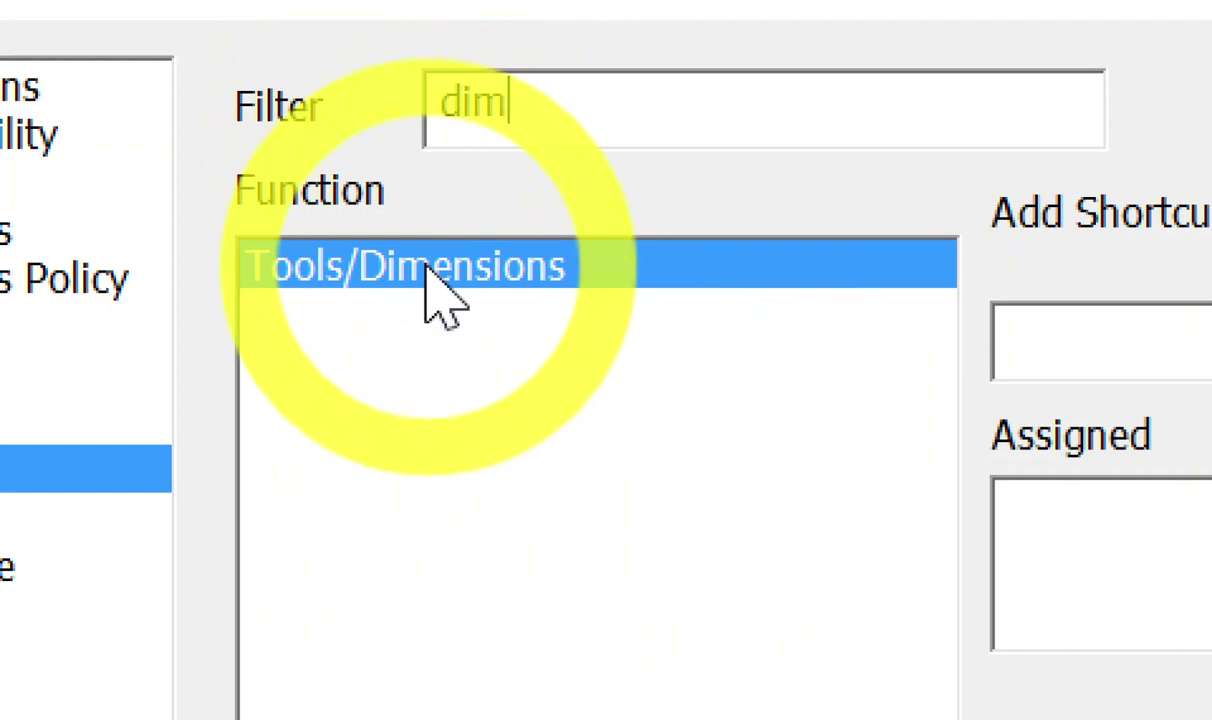
left_click(1070, 345)
type("D")
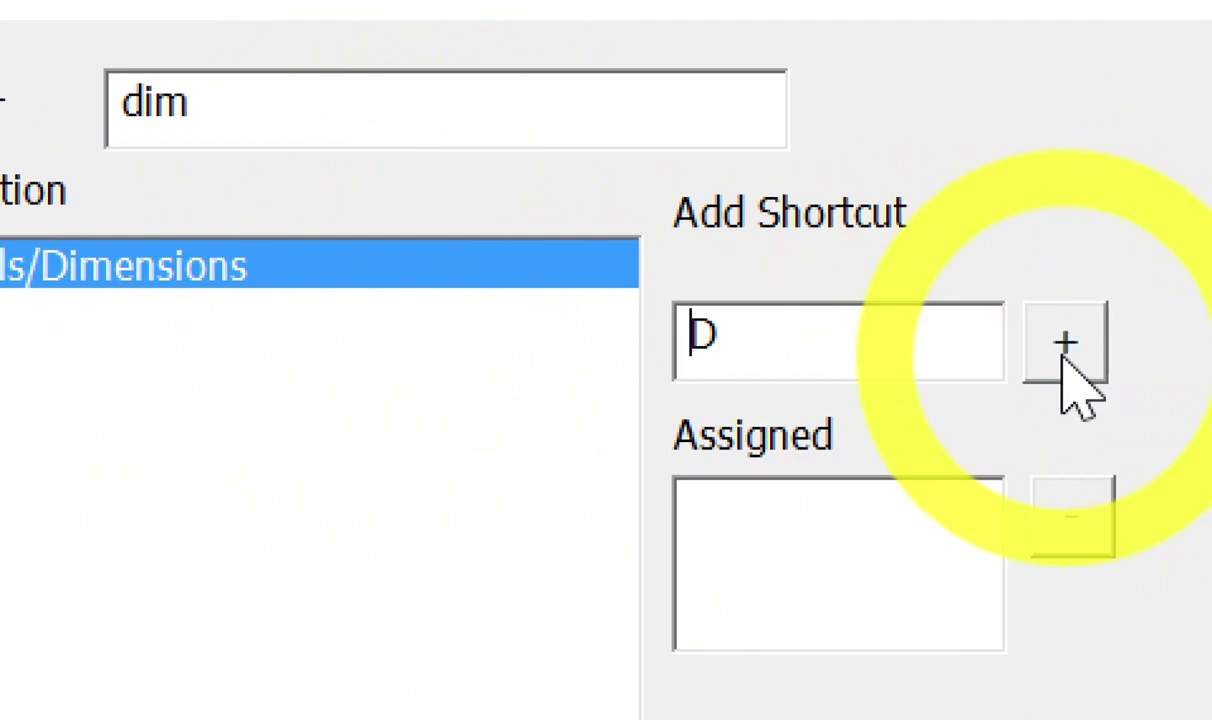
left_click(1064, 345)
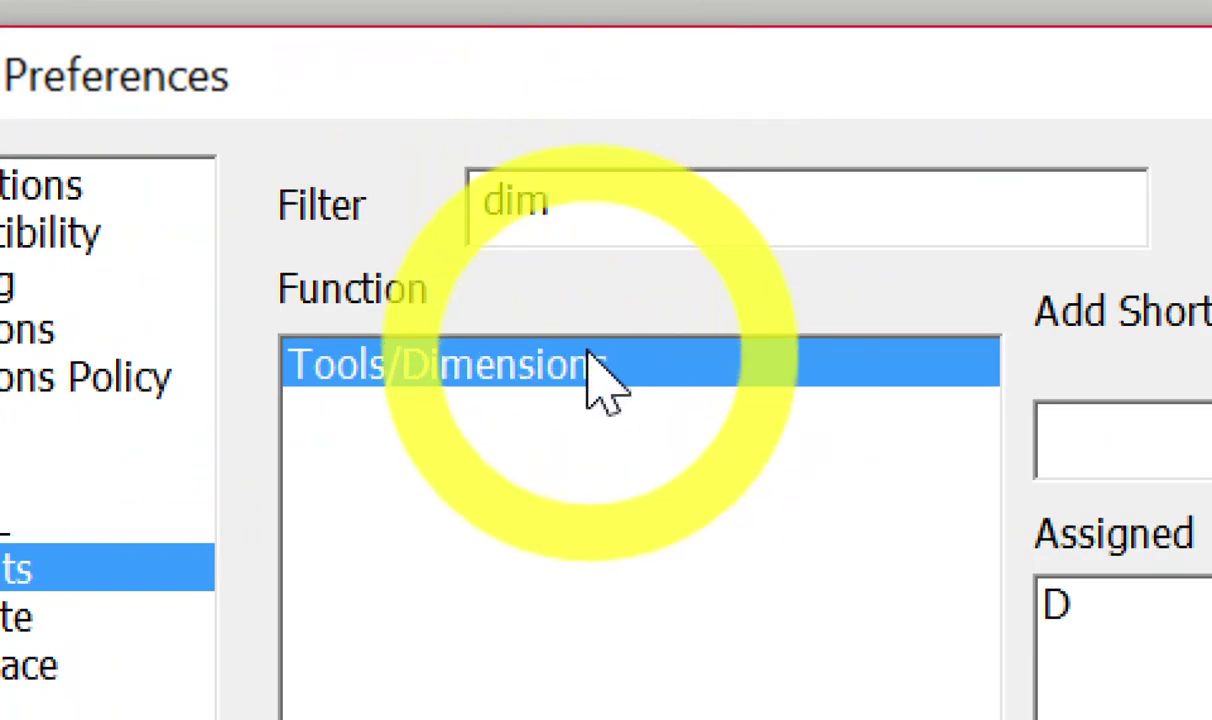
left_click(820, 385)
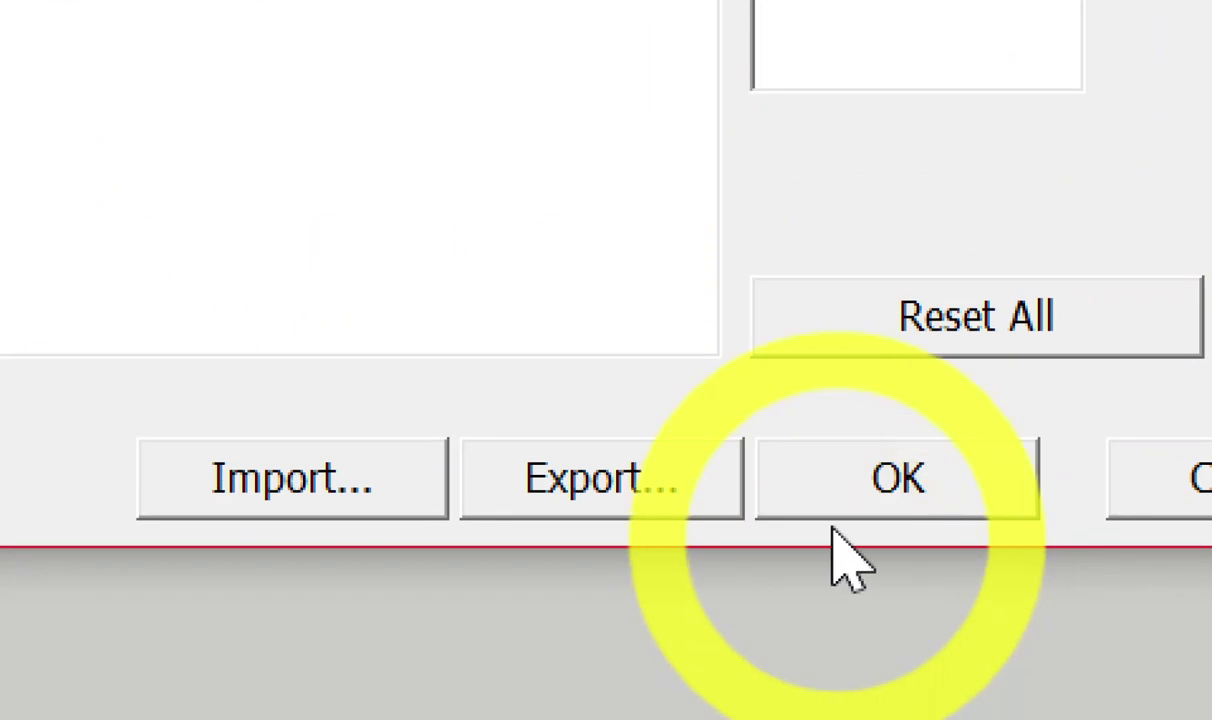
left_click(900, 598)
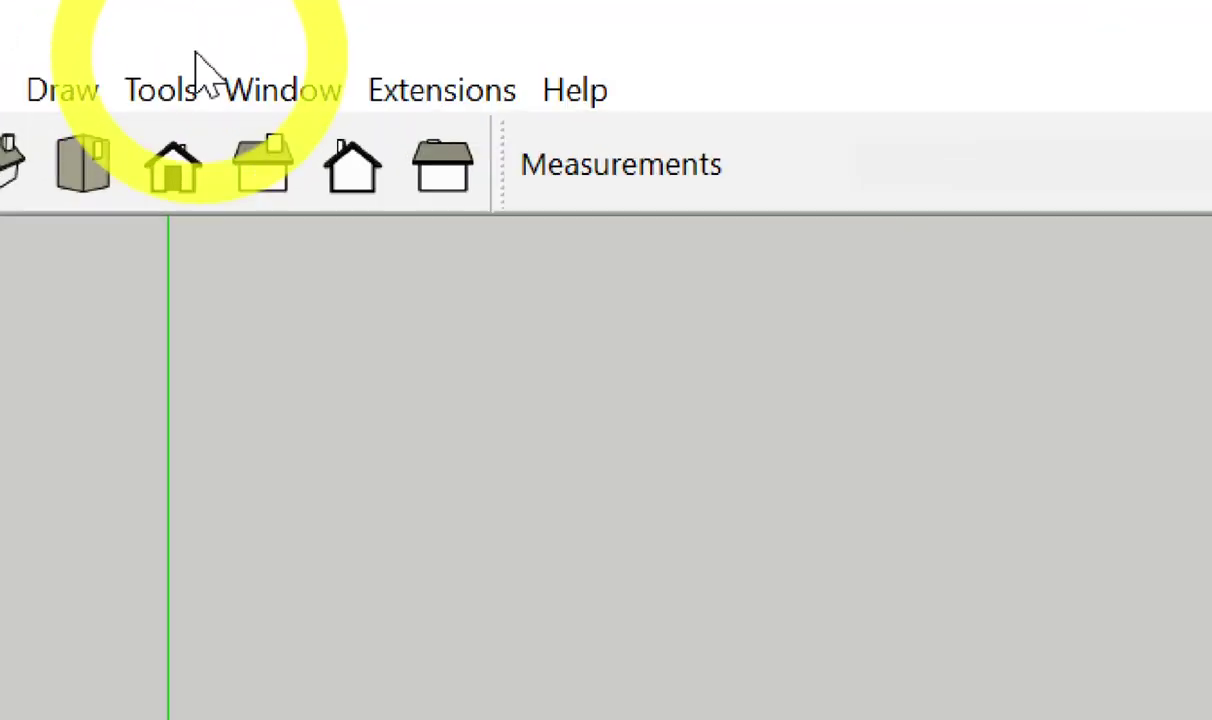
- Reopen Preferences on the Shortcuts page and filter the functions for 'tape'
left_click(223, 39)
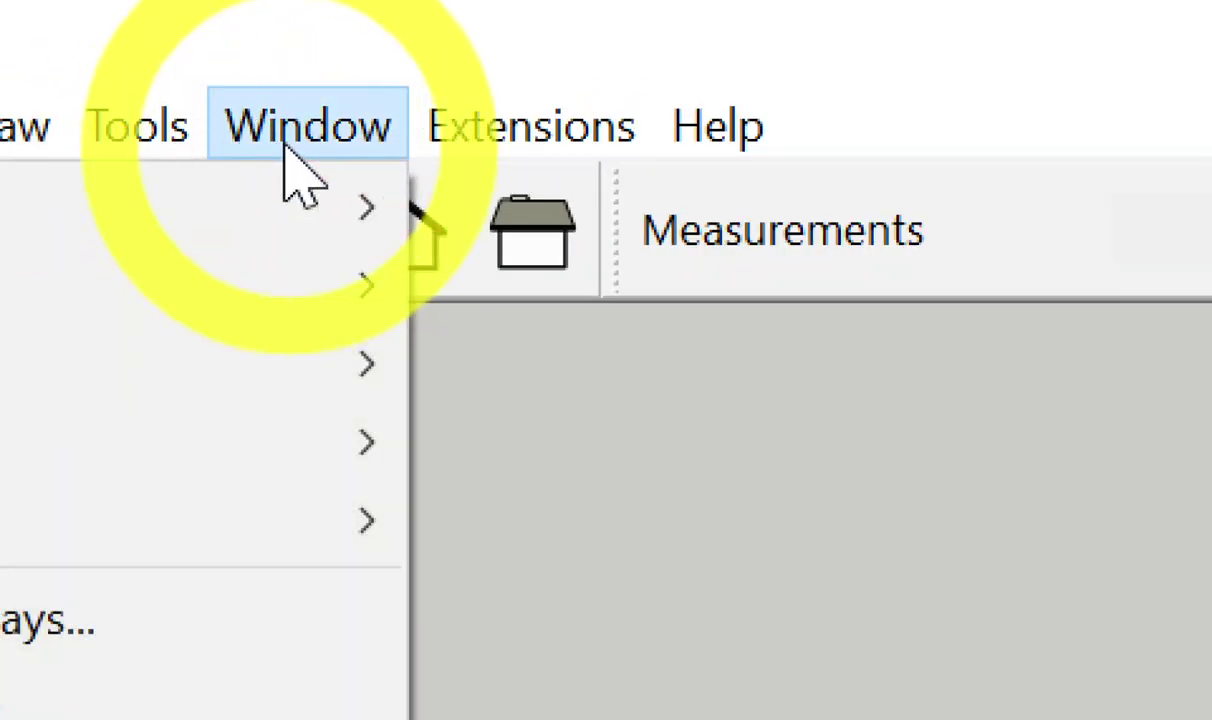
left_click(463, 398)
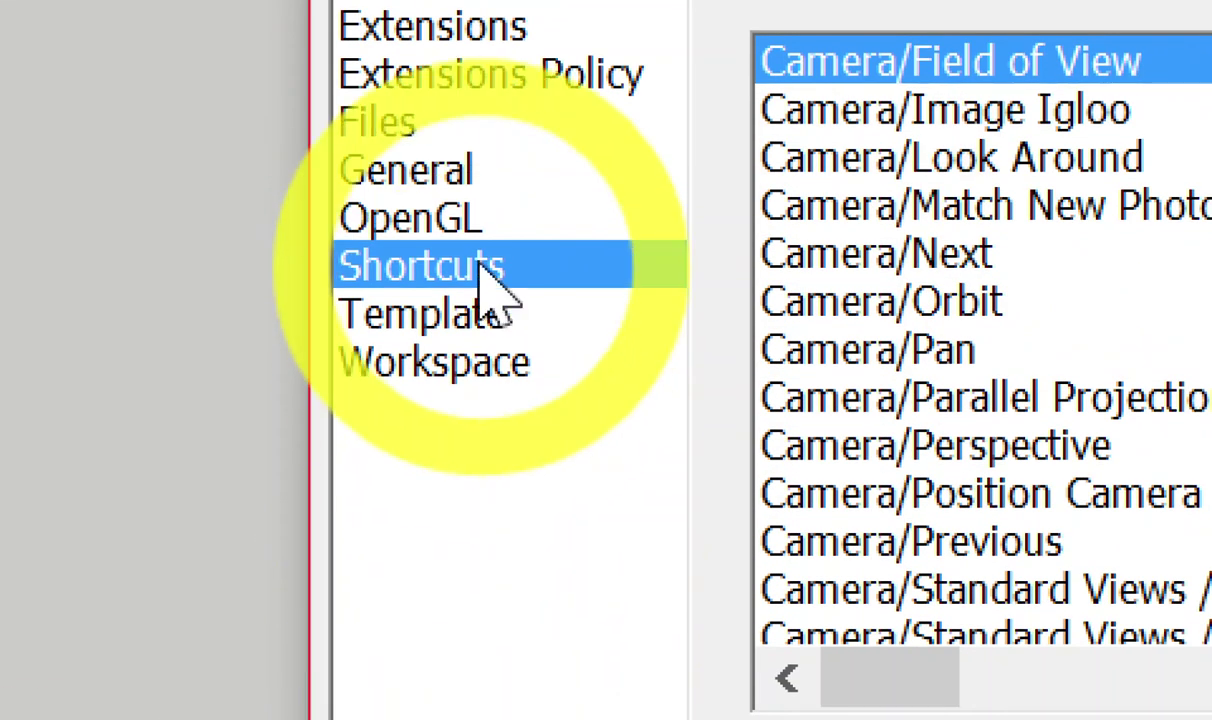
left_click(630, 268)
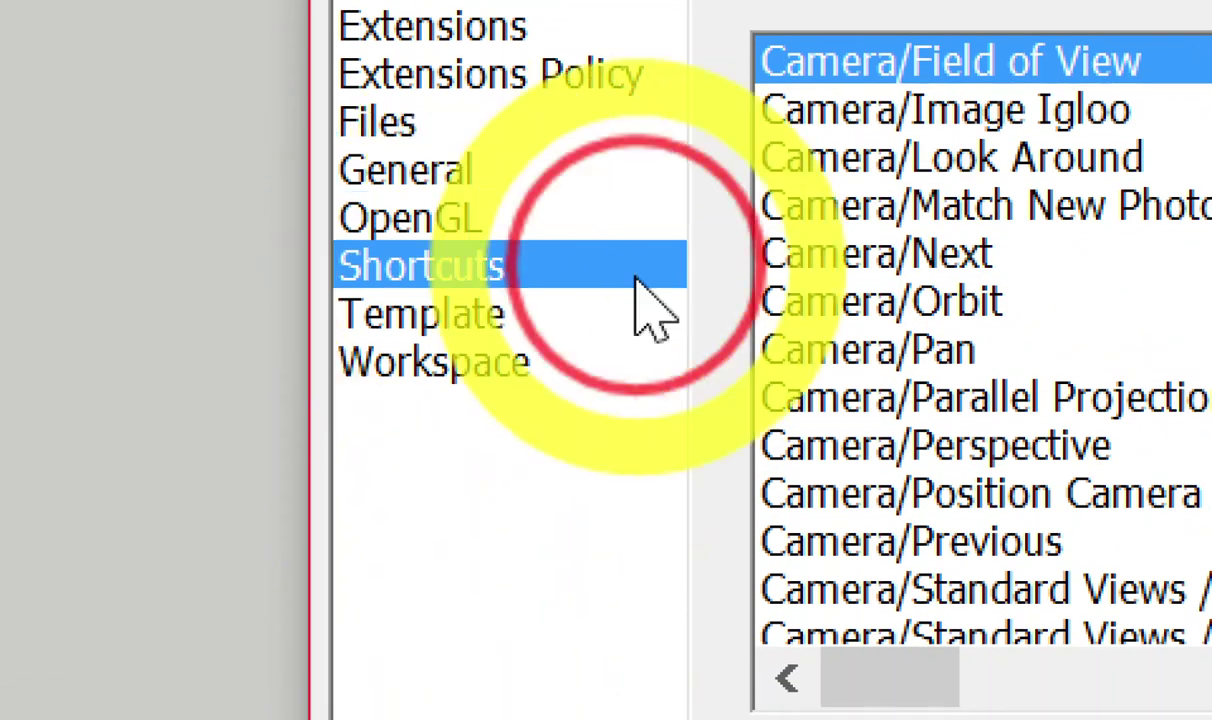
left_click(428, 168)
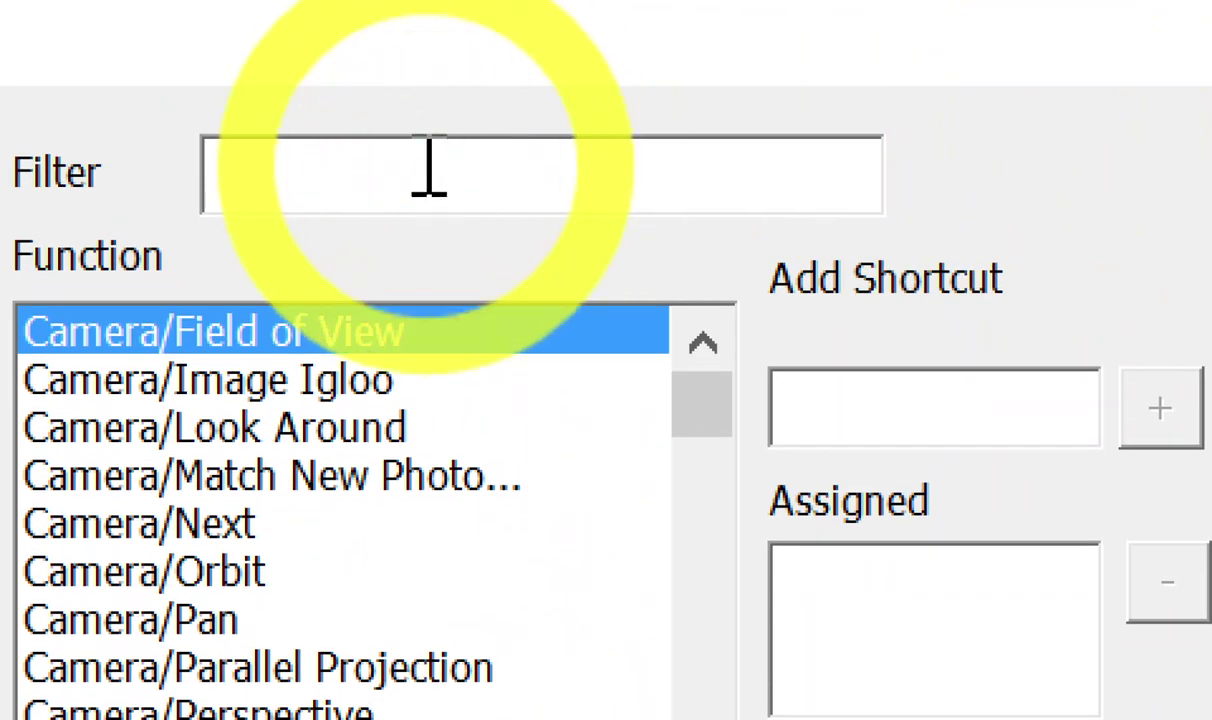
type("tape")
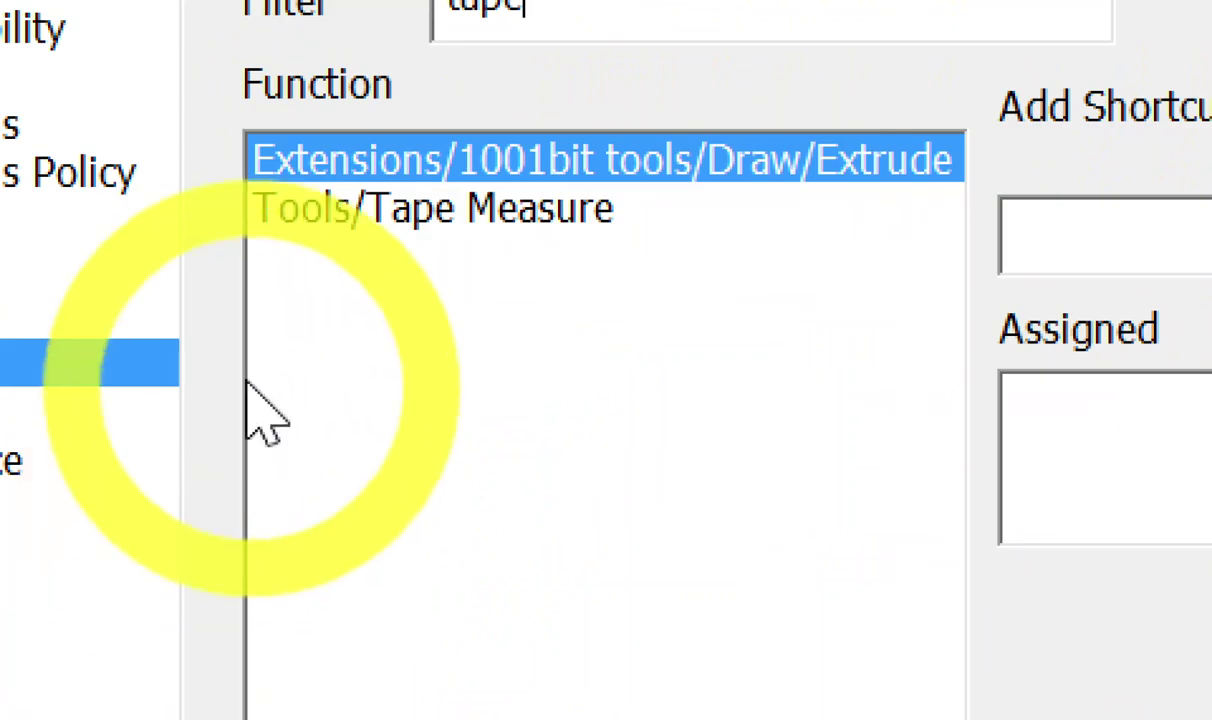
- Remove Tools/Tape Measure's Y shortcut and add Y back as its shortcut
left_click(385, 205)
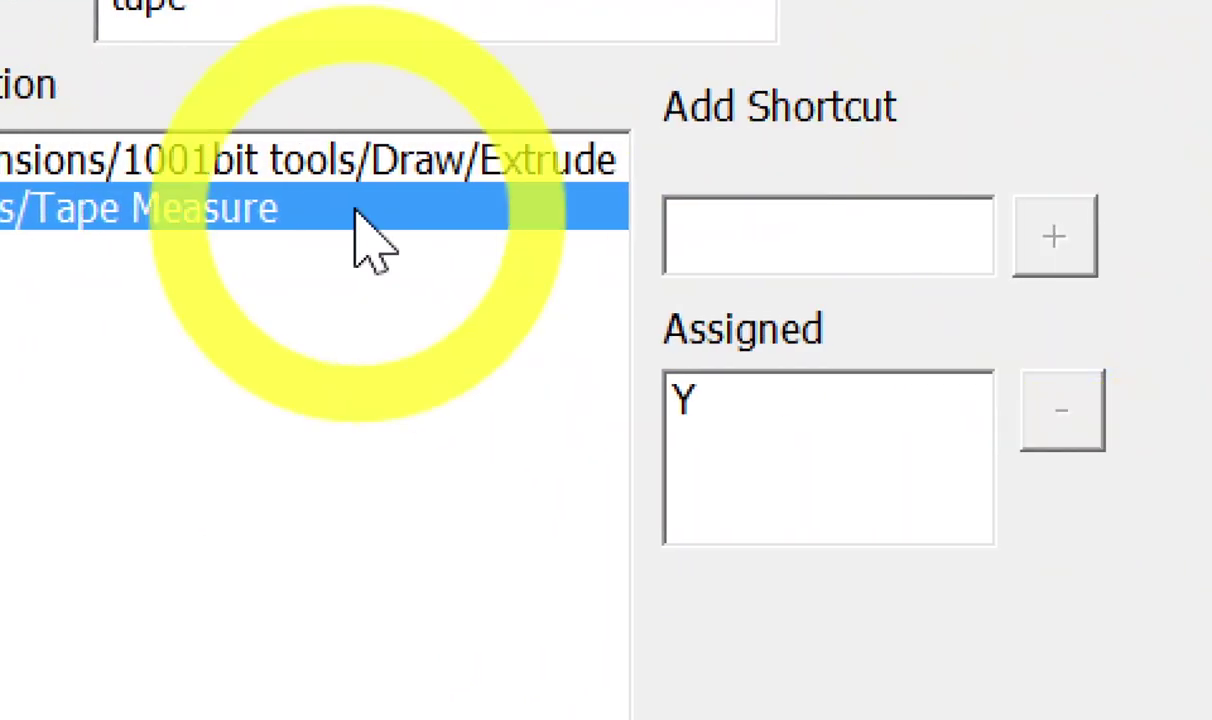
left_click(357, 232)
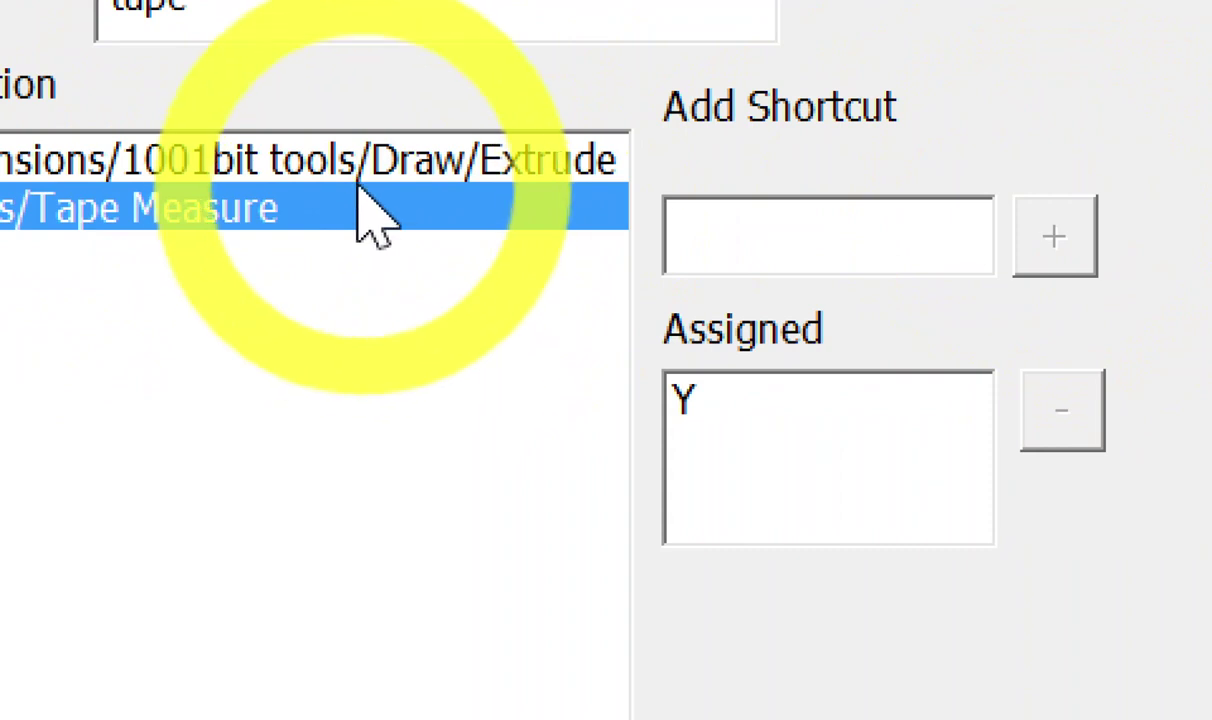
left_click(373, 163)
left_click(363, 212)
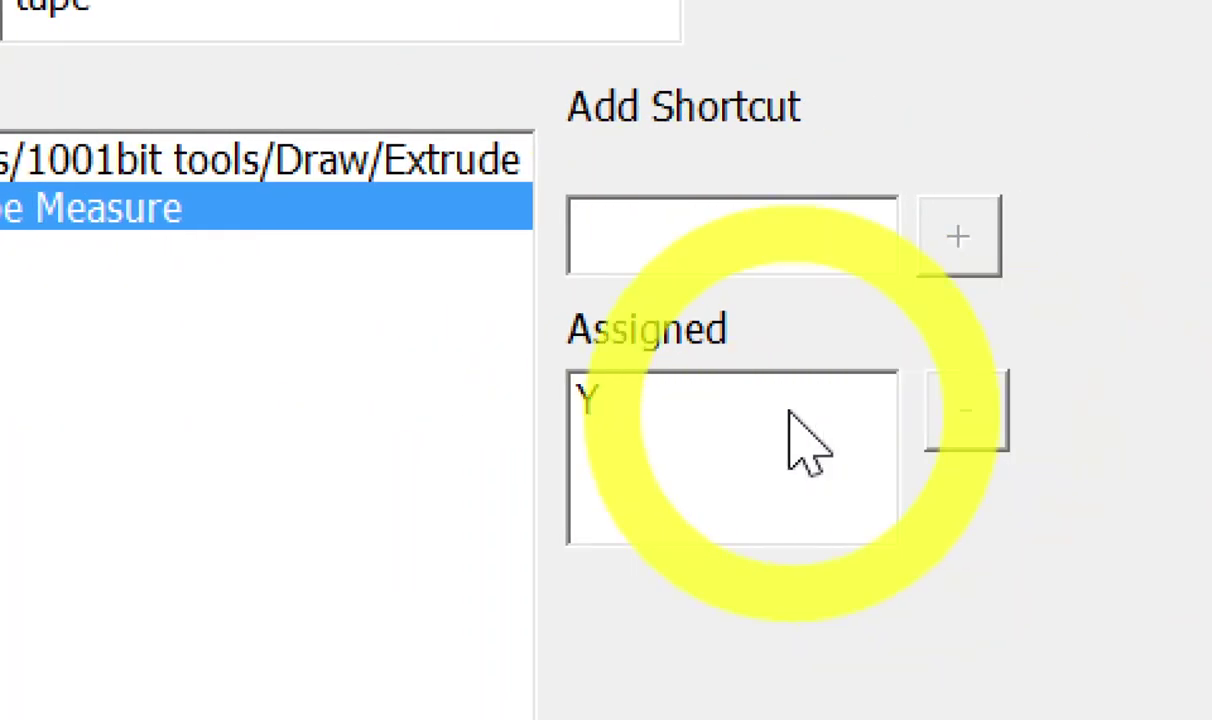
left_click(862, 403)
left_click(955, 415)
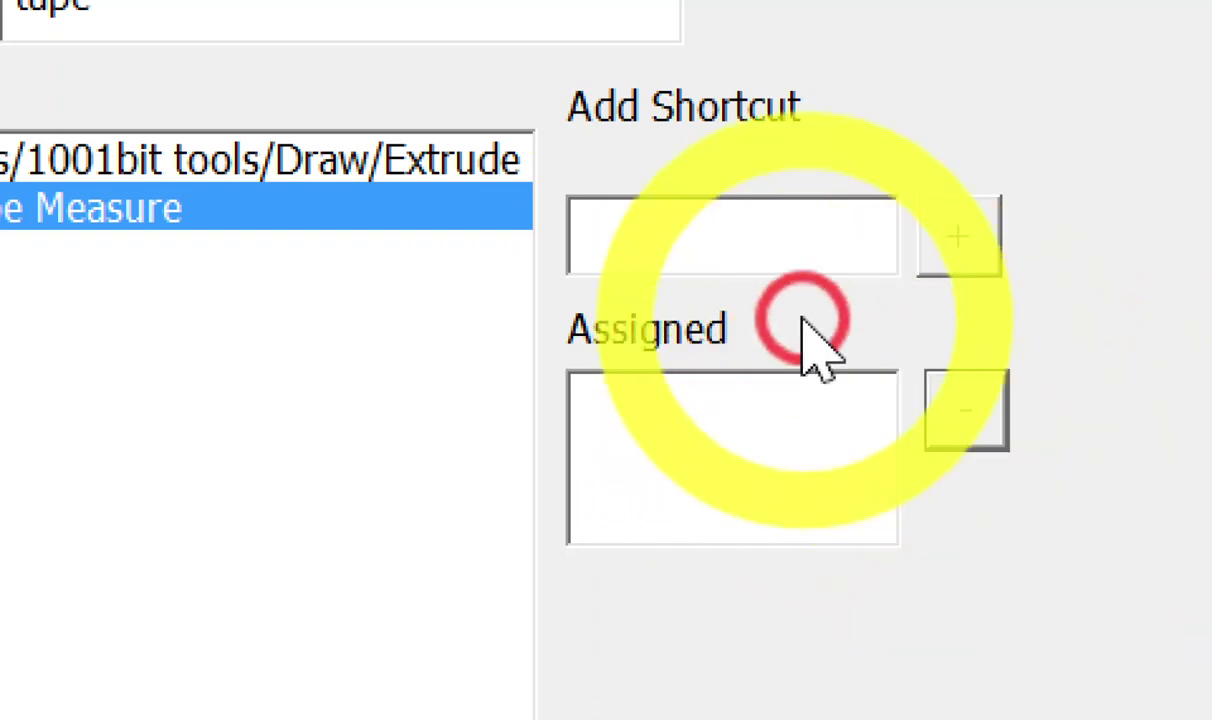
left_click(822, 238)
key("y")
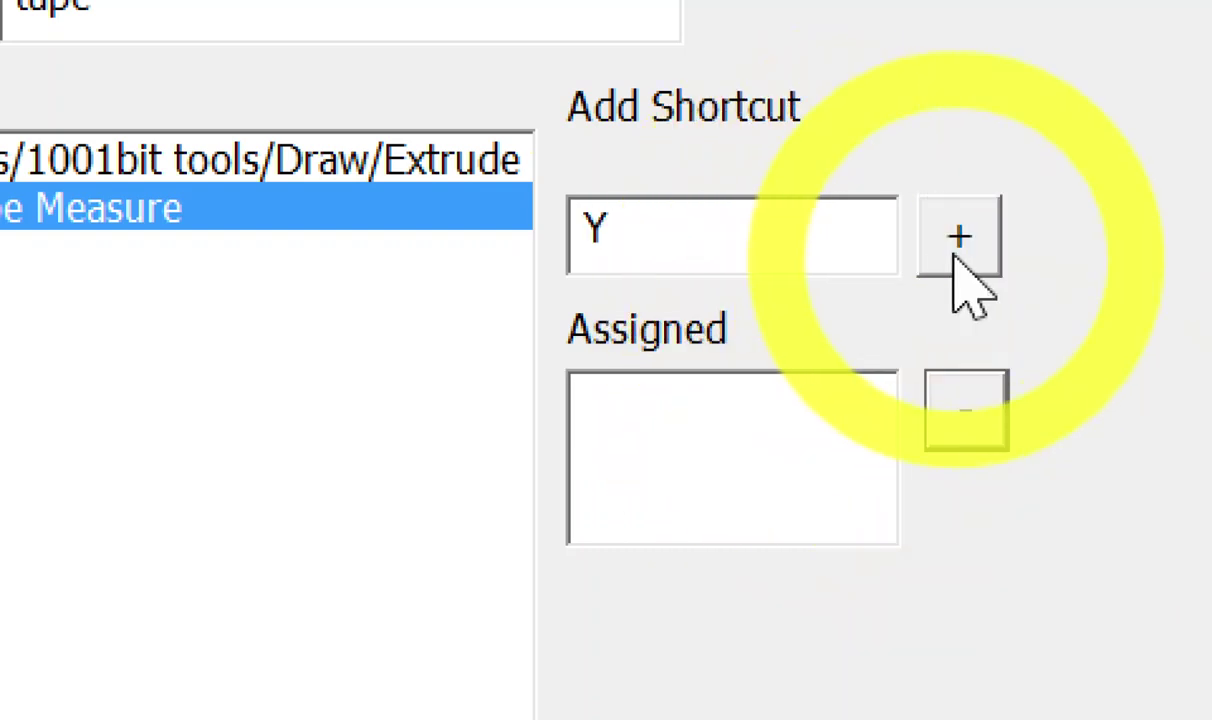
left_click(955, 255)
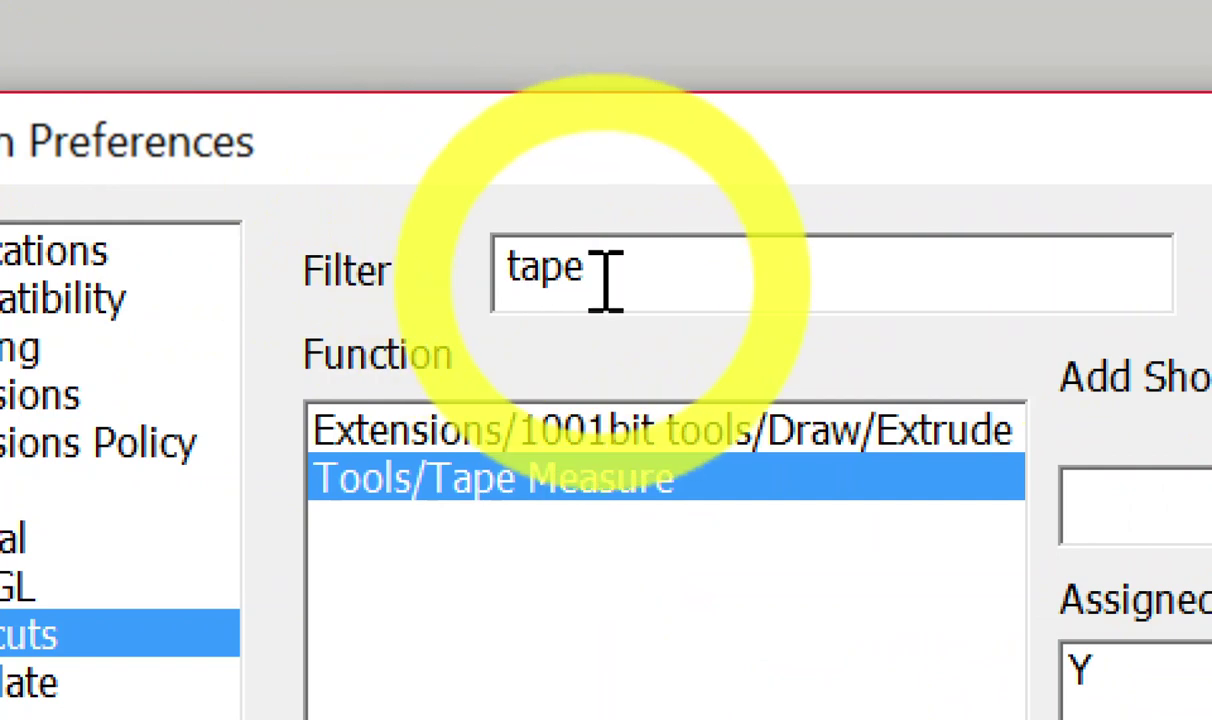
- Filter for 'text', remove the Text tool's T shortcut and re-add T
double_click(395, 290)
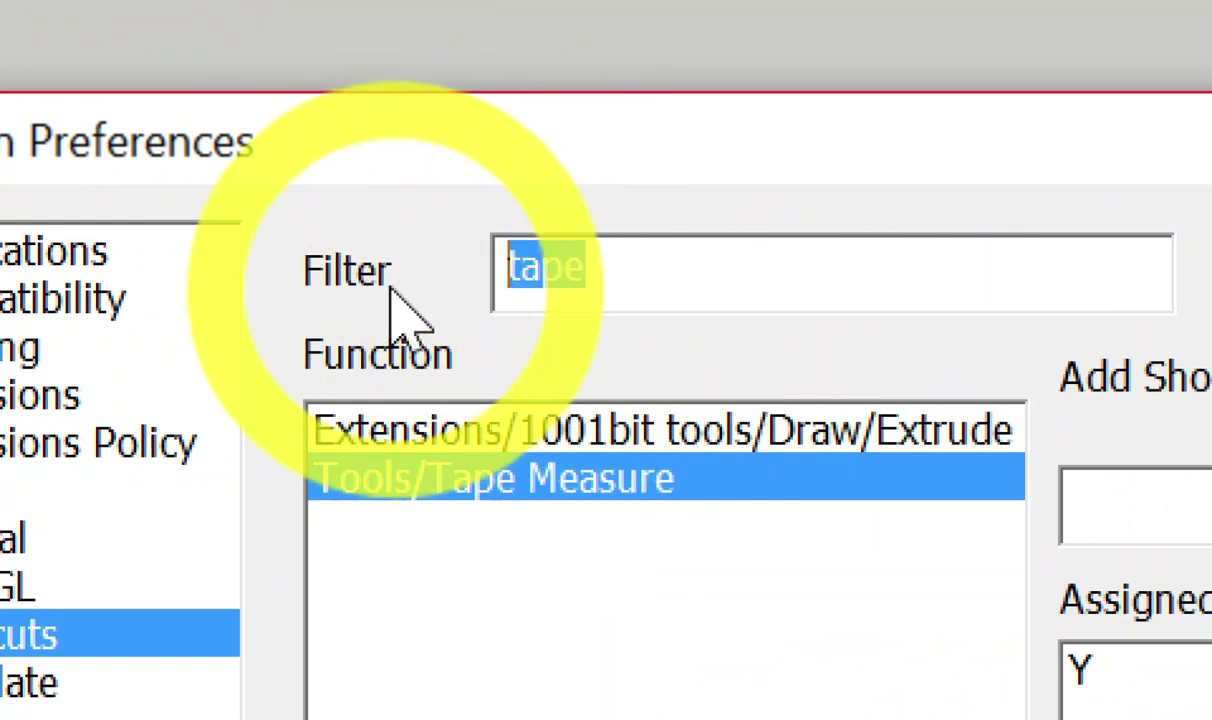
type("text")
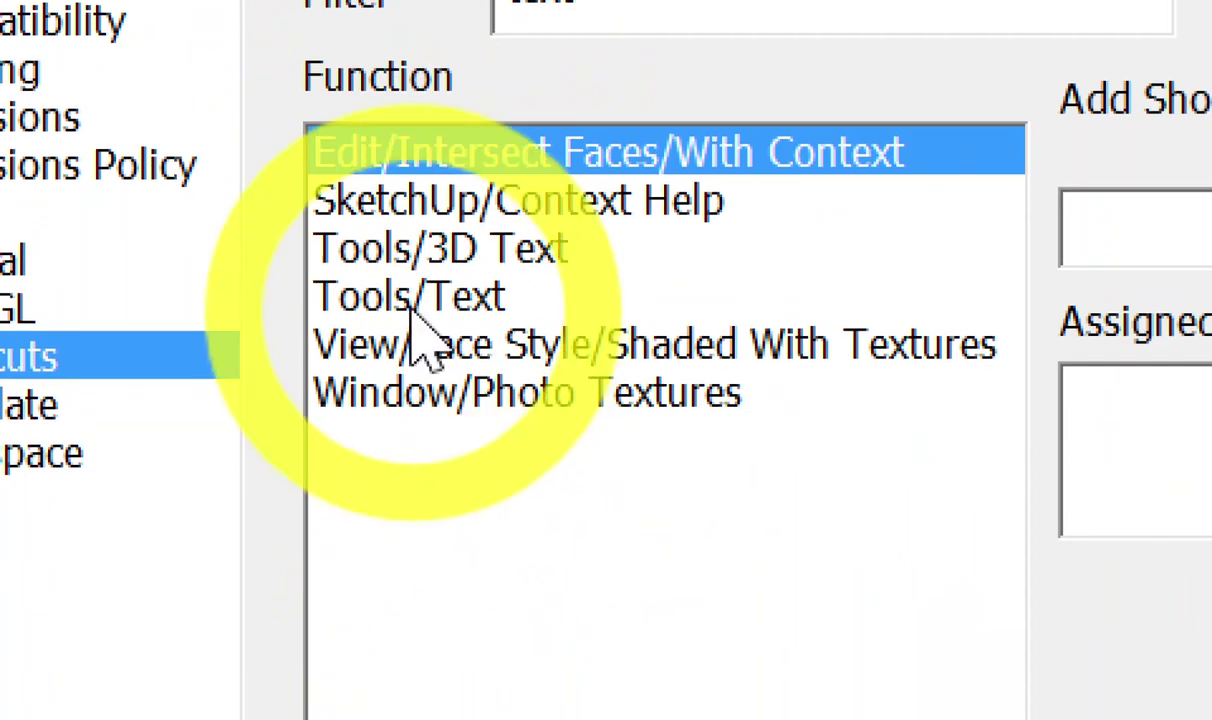
left_click(410, 300)
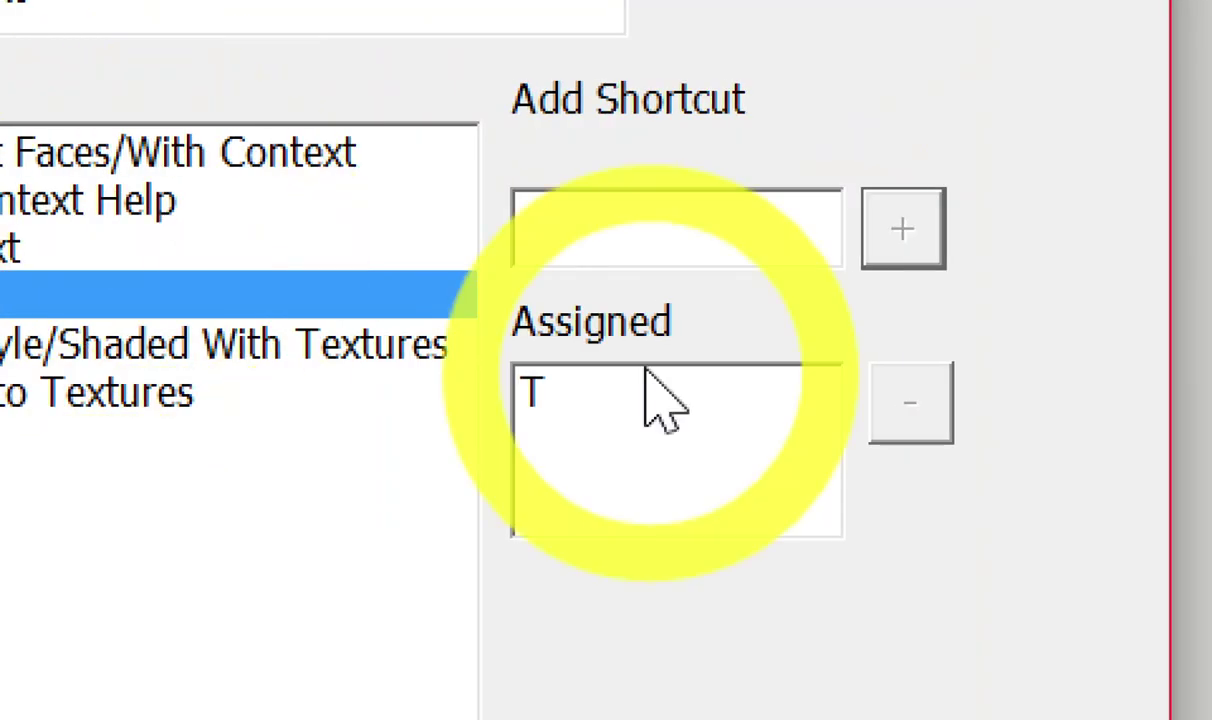
left_click(800, 385)
left_click(893, 405)
left_click(655, 238)
key("shift+t")
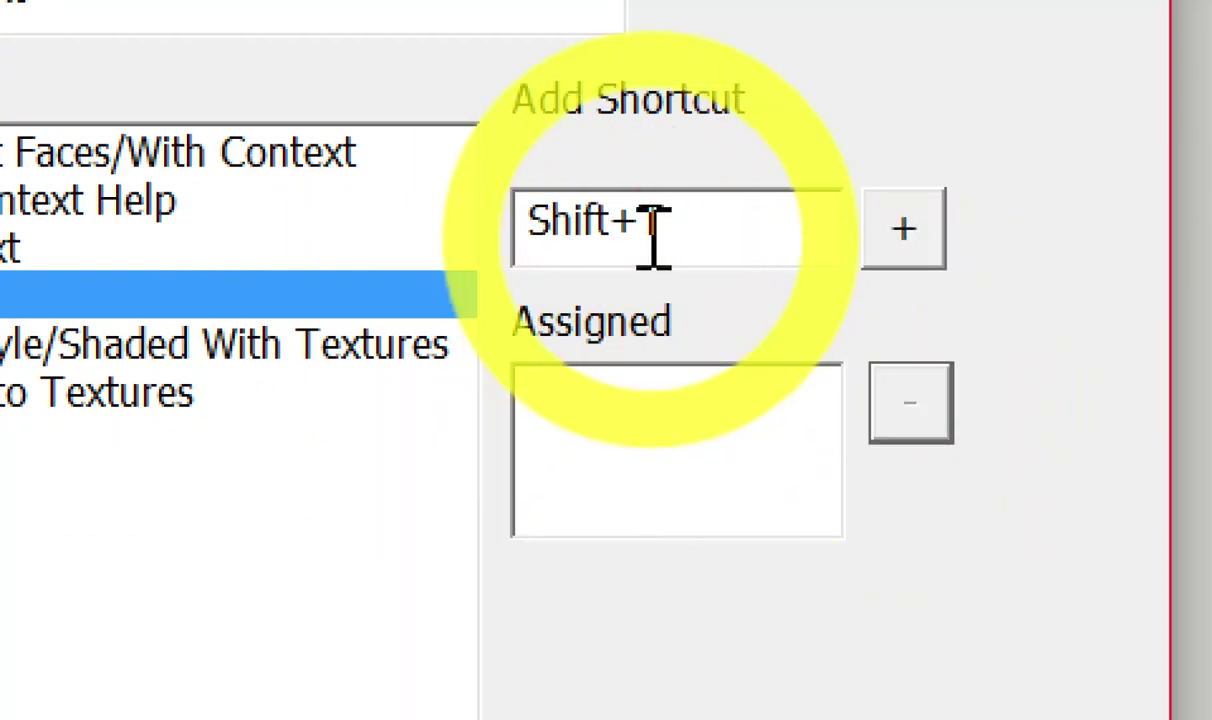
key("BackSpace")
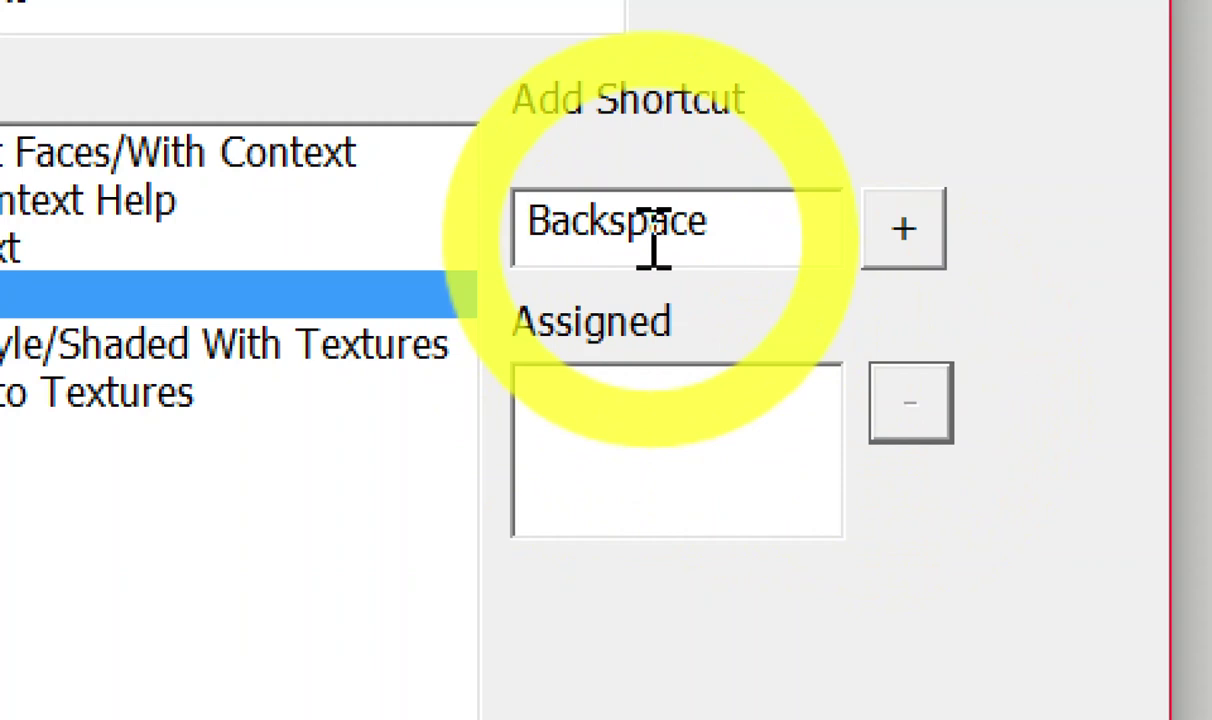
key("t")
left_click(886, 248)
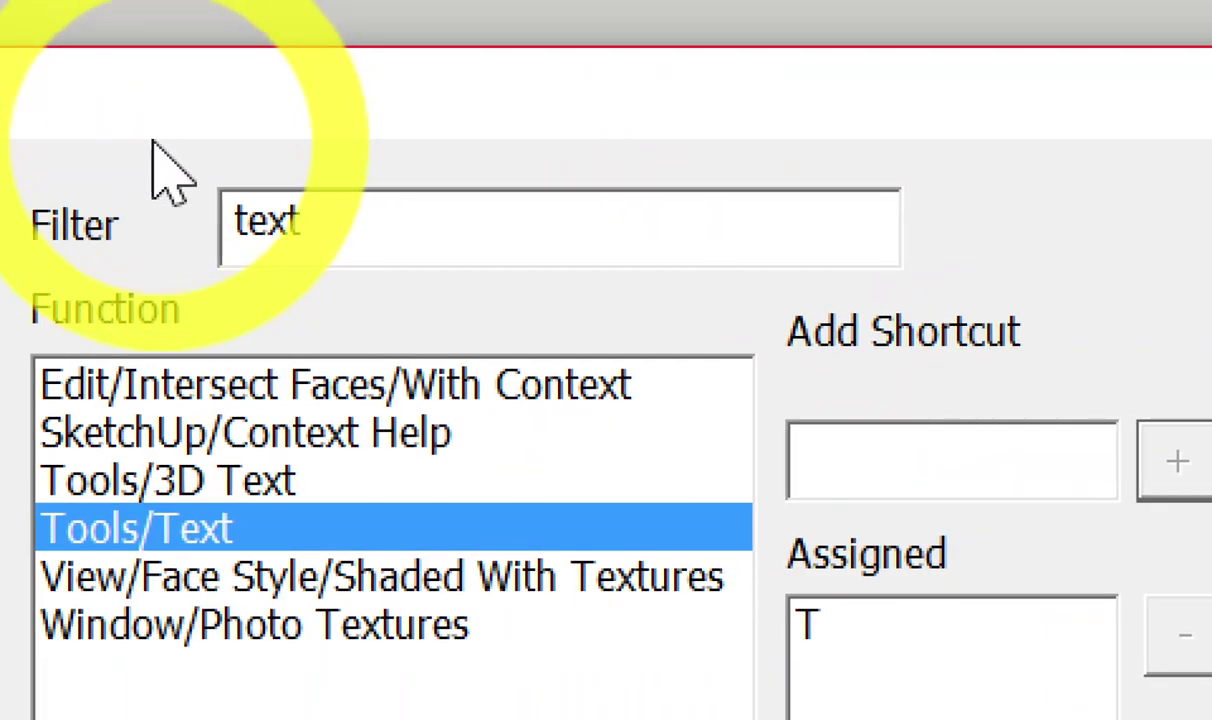
- Filter for 'dim' to verify Tools/Dimensions uses D, then save with OK
left_click_drag(449, 222, 320, 225)
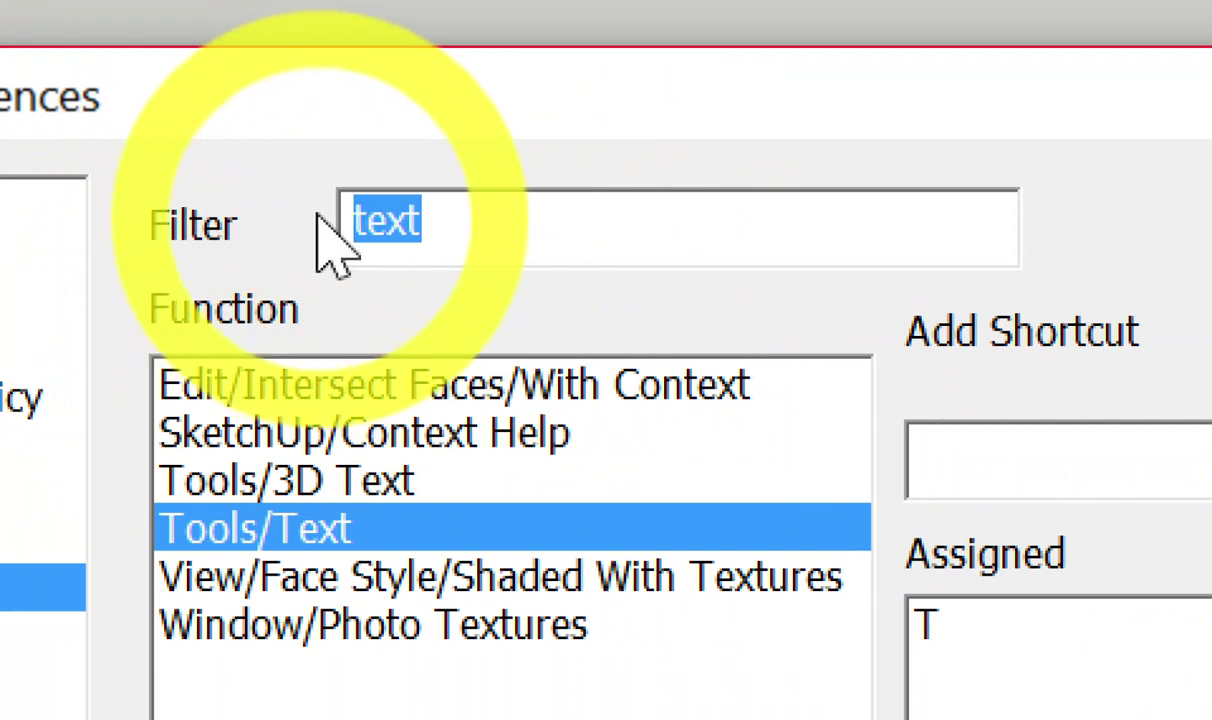
type("dim")
left_click(420, 388)
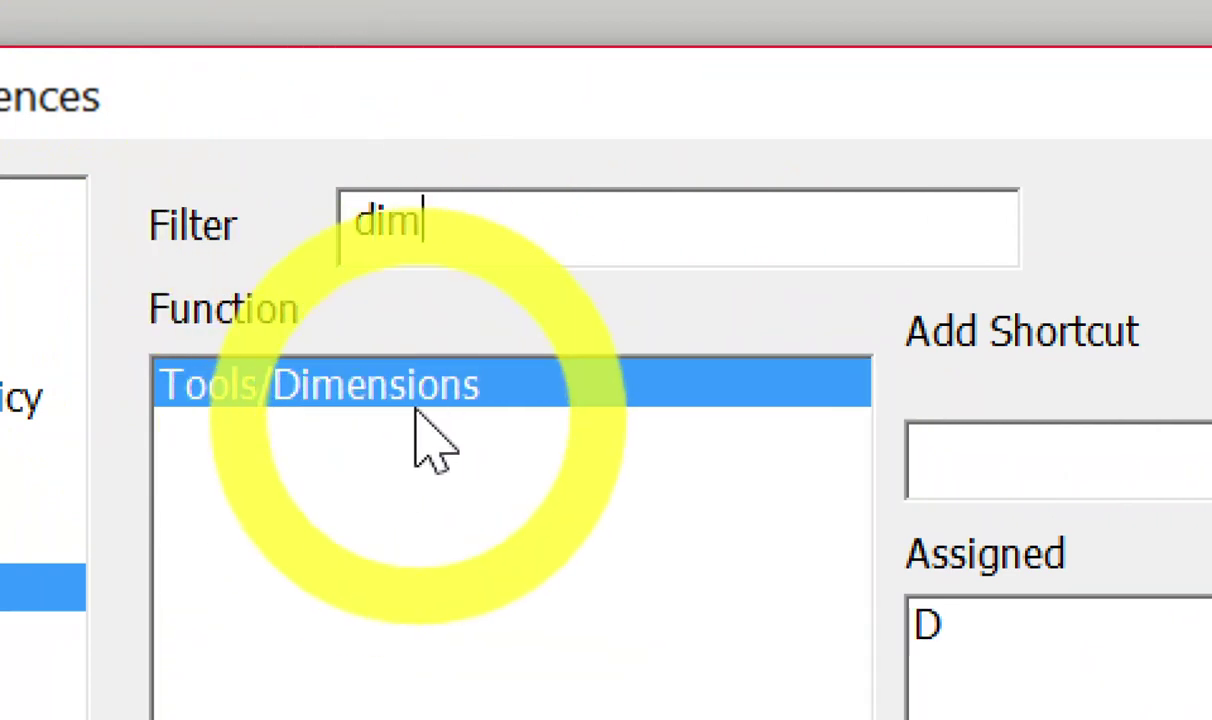
left_click(433, 392)
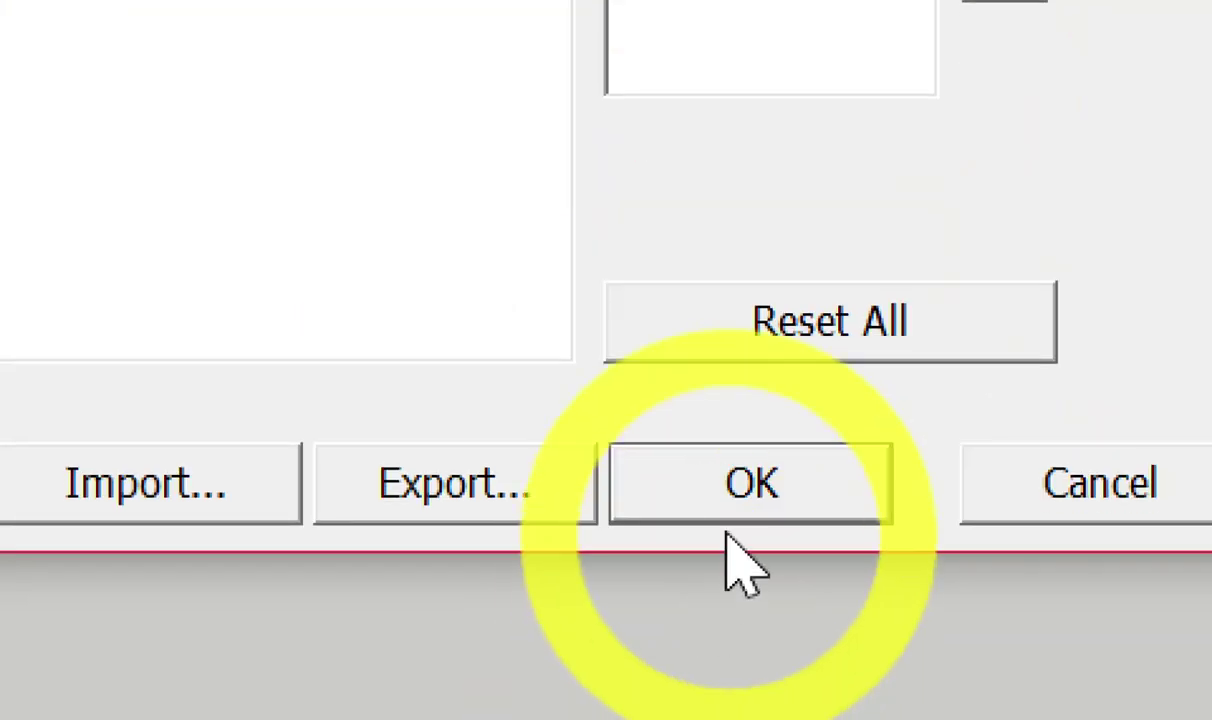
left_click(752, 495)
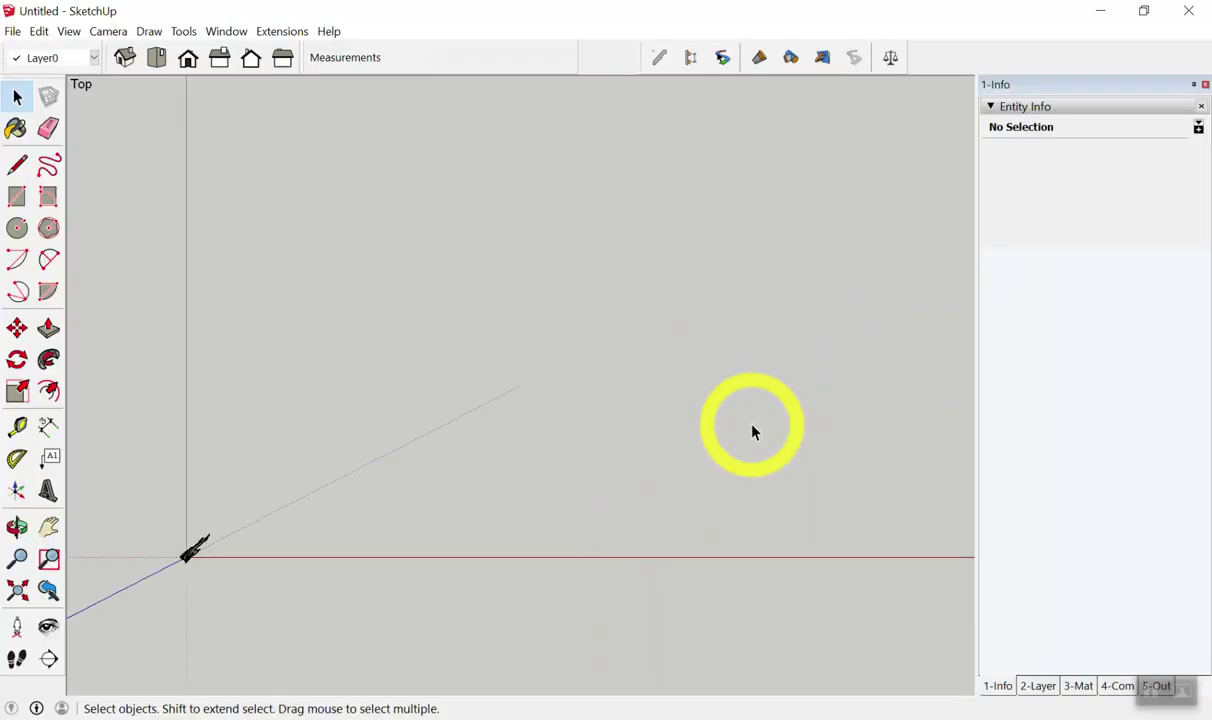
- Draw a diagonal line across the Top view with the L shortcut
scroll(752, 432, "down", 3)
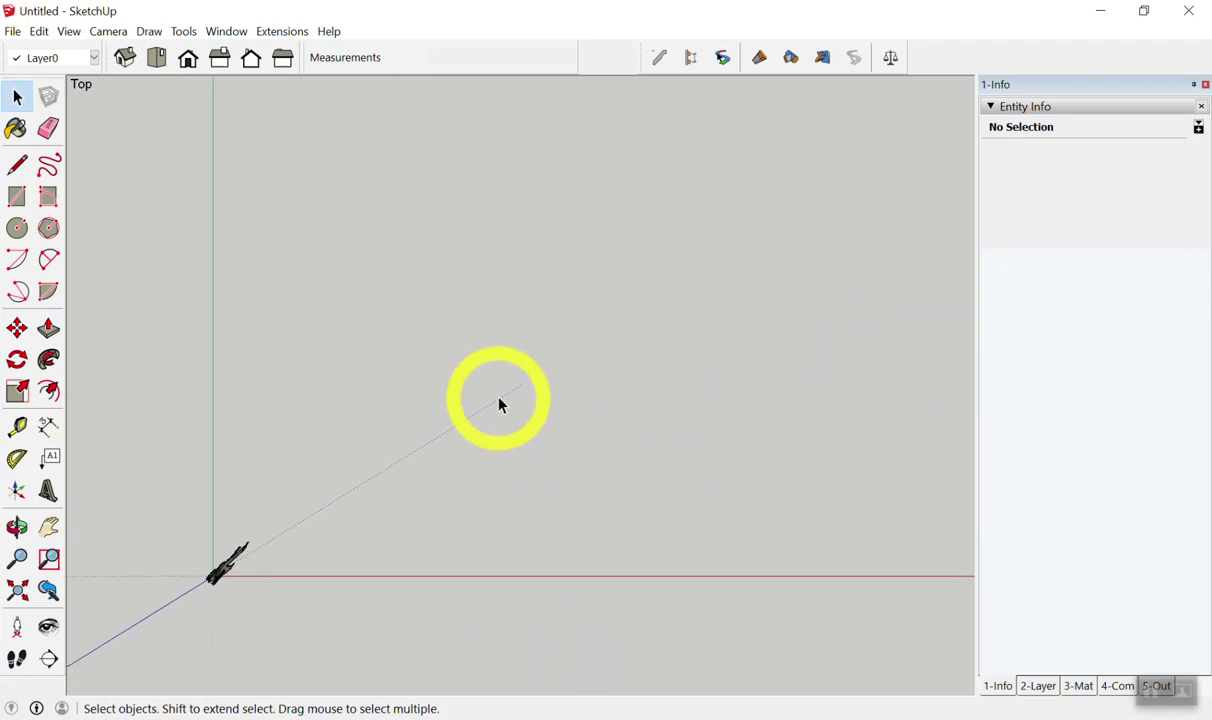
key("l")
left_click_drag(381, 421, 634, 318)
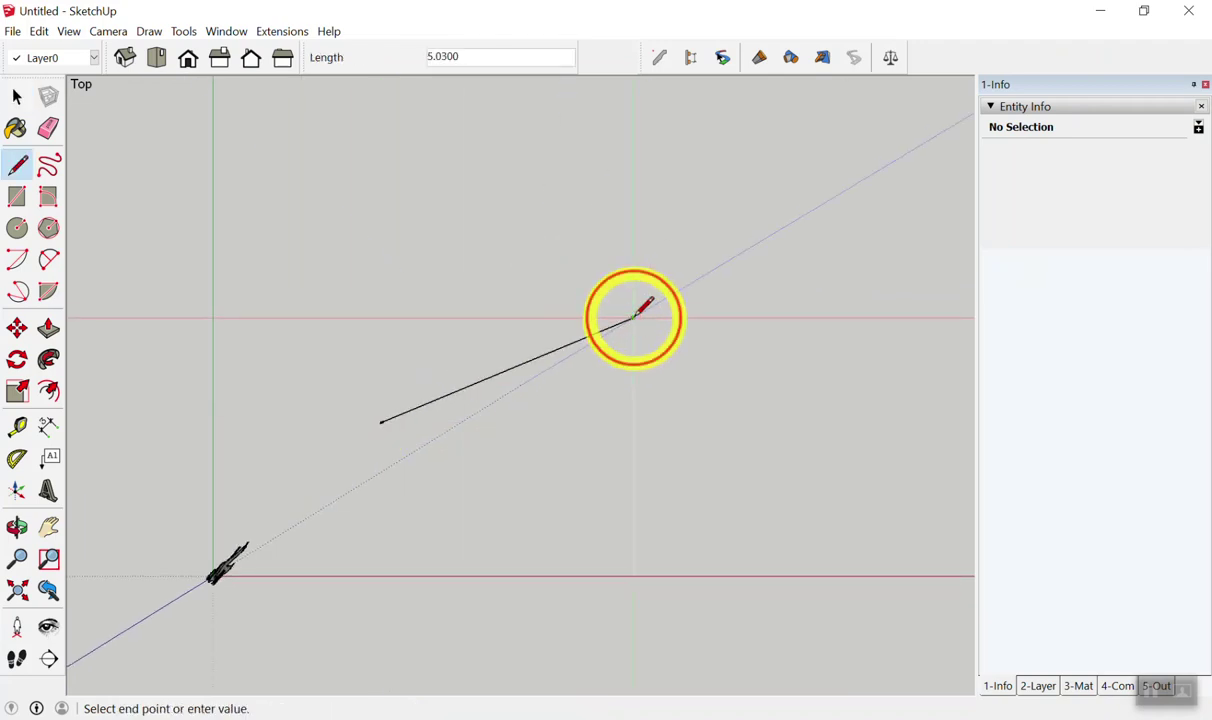
key("space")
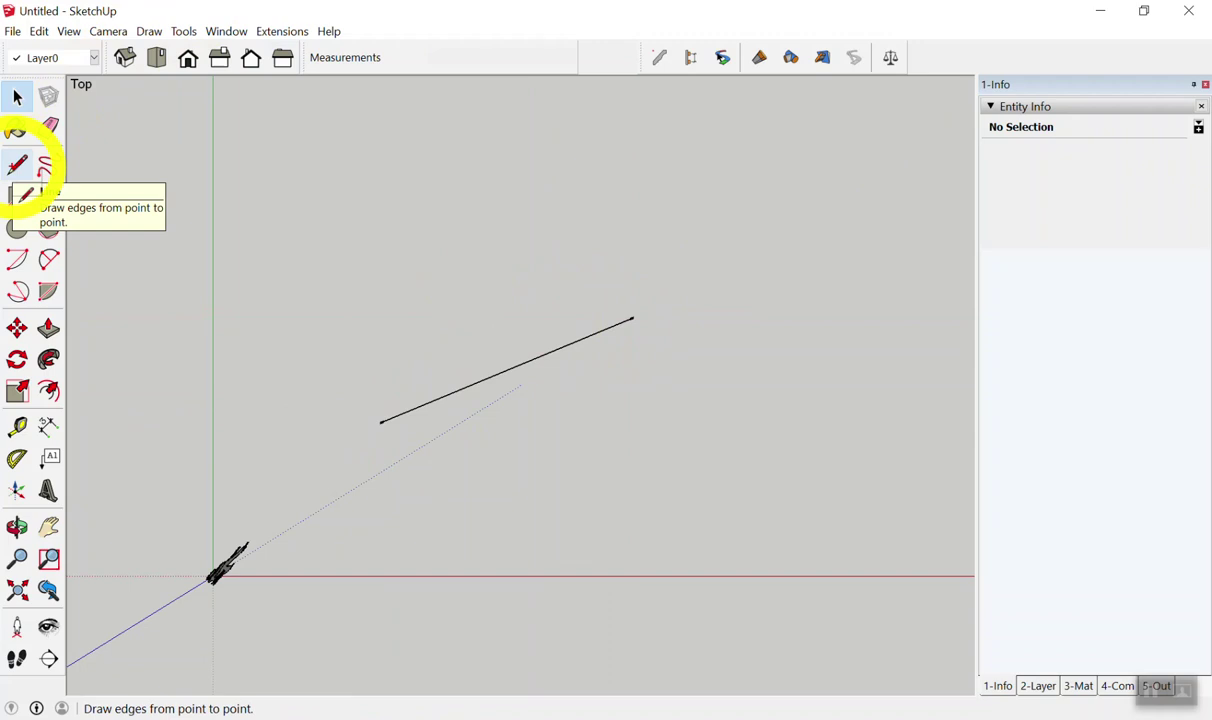
- Reselect the Line tool from the toolbar and zoom the view around the line
left_click(18, 165)
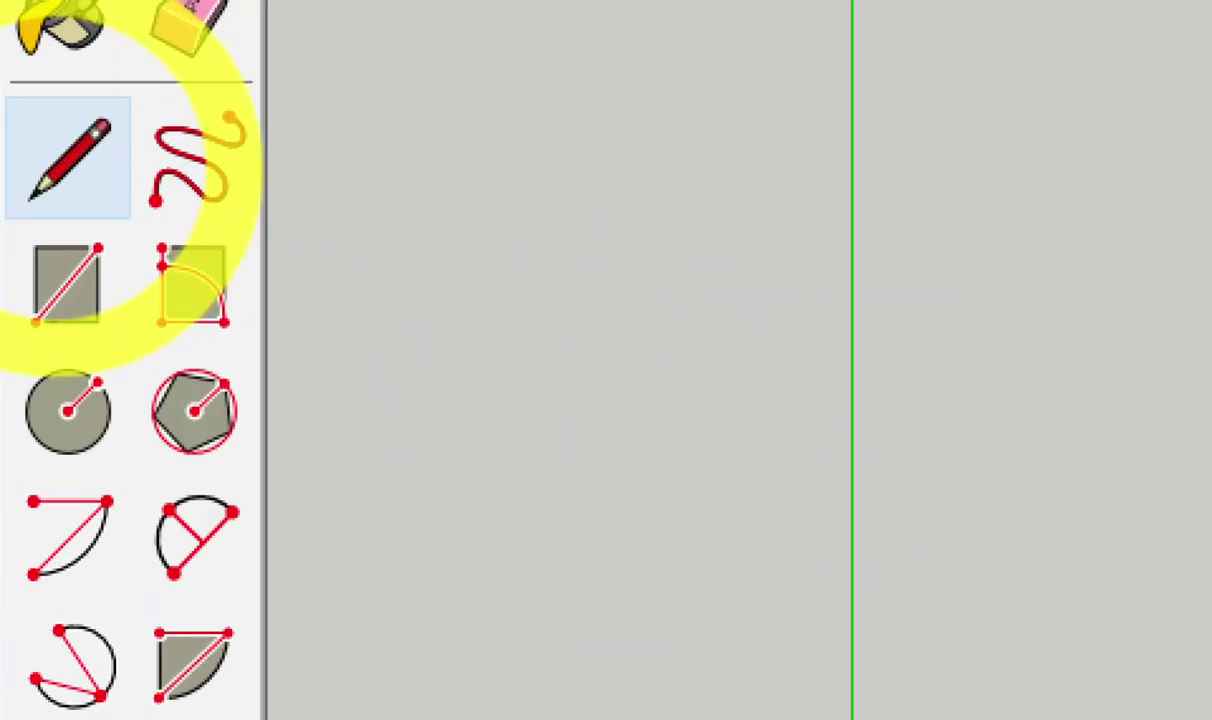
left_click_drag(110, 110, 765, 327)
mouse_move(840, 160)
left_mouse_down()
mouse_move(850, 300)
mouse_move(1133, 413)
left_mouse_up()
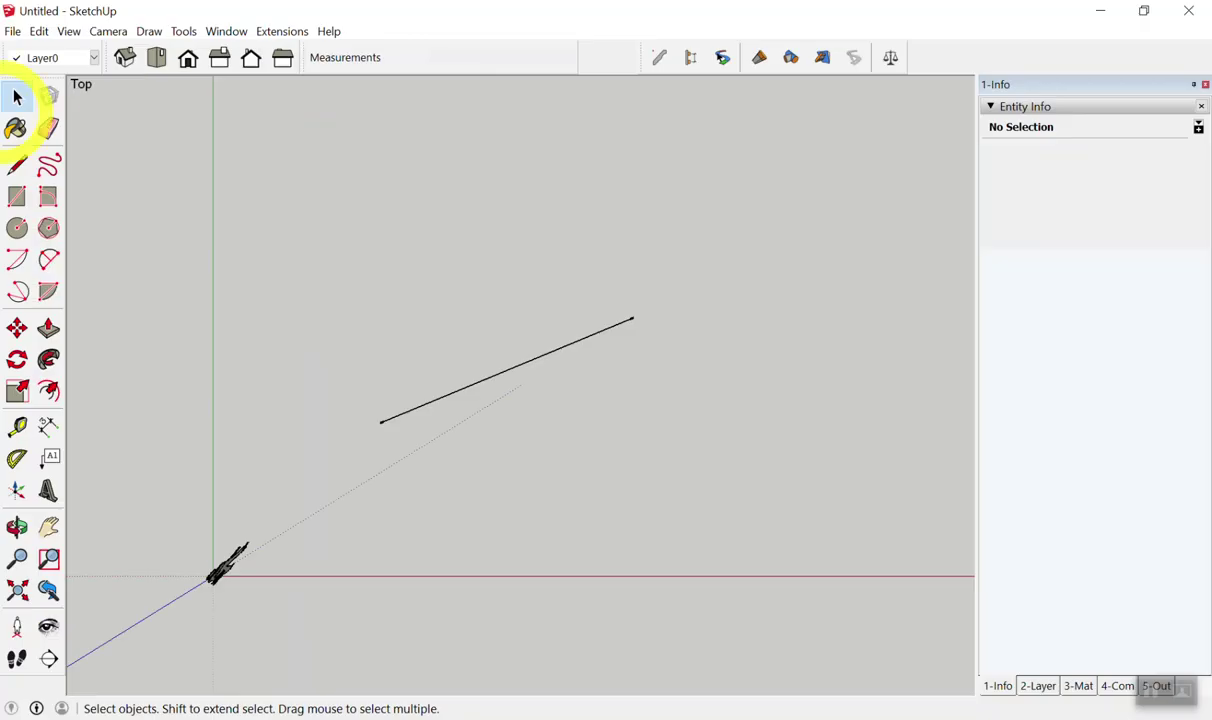
left_click(17, 165)
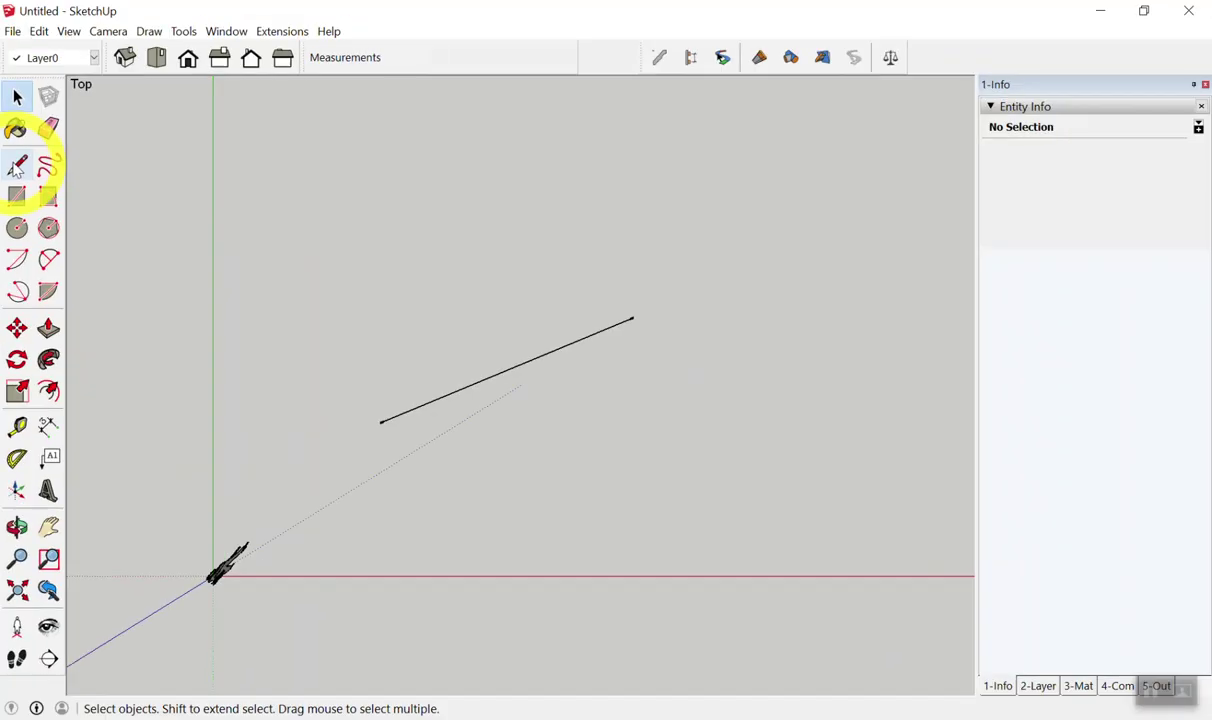
scroll(548, 440, "up", 2)
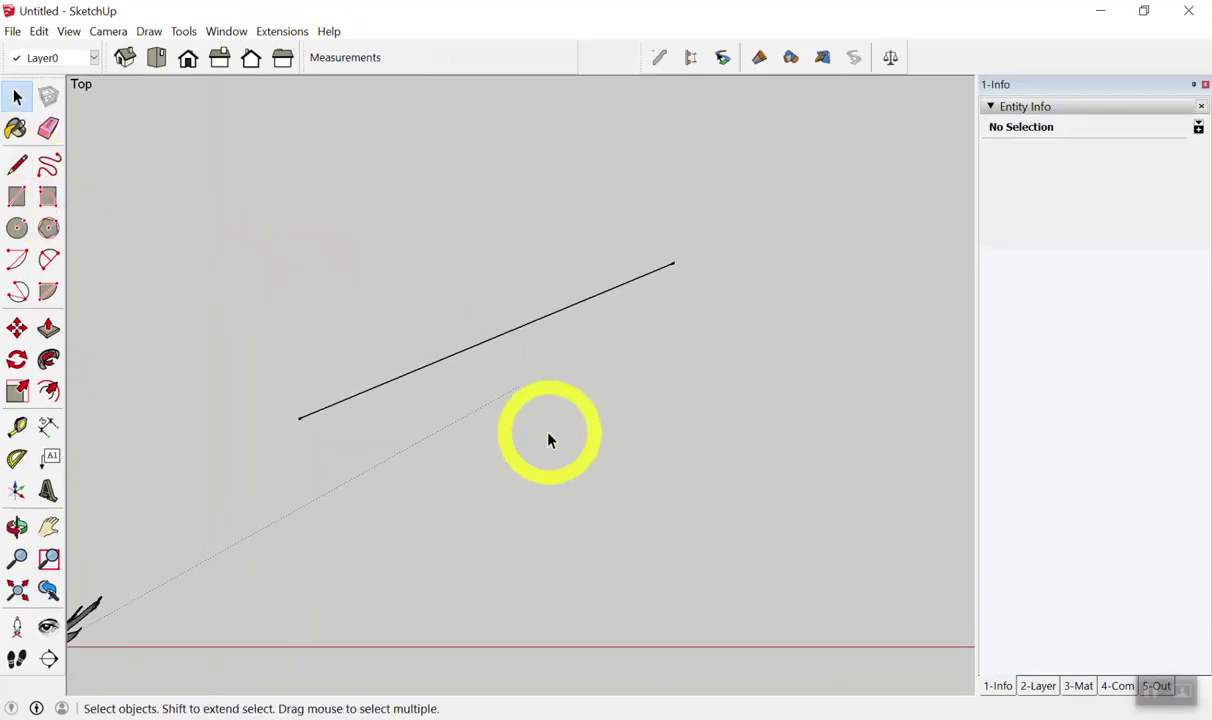
scroll(509, 427, "up", 1)
scroll(511, 410, "down", 1)
scroll(511, 408, "up", 1)
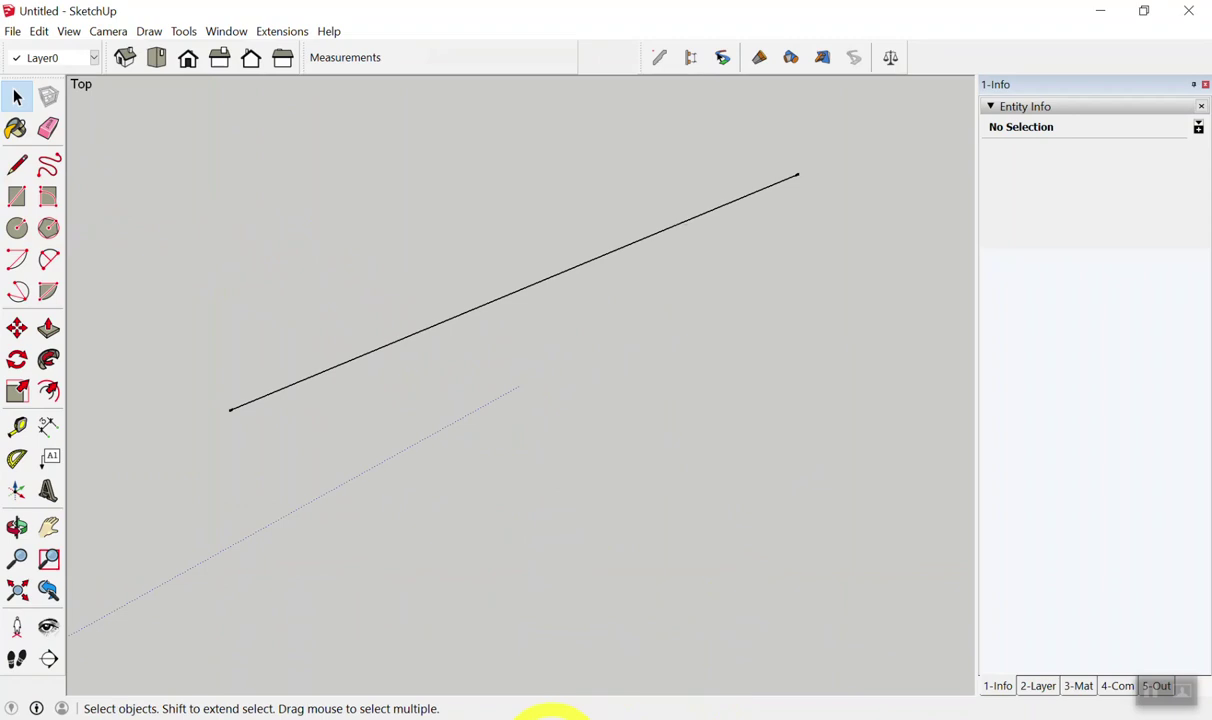
left_click(553, 712)
left_click(600, 217)
scroll(614, 287, "down", 2)
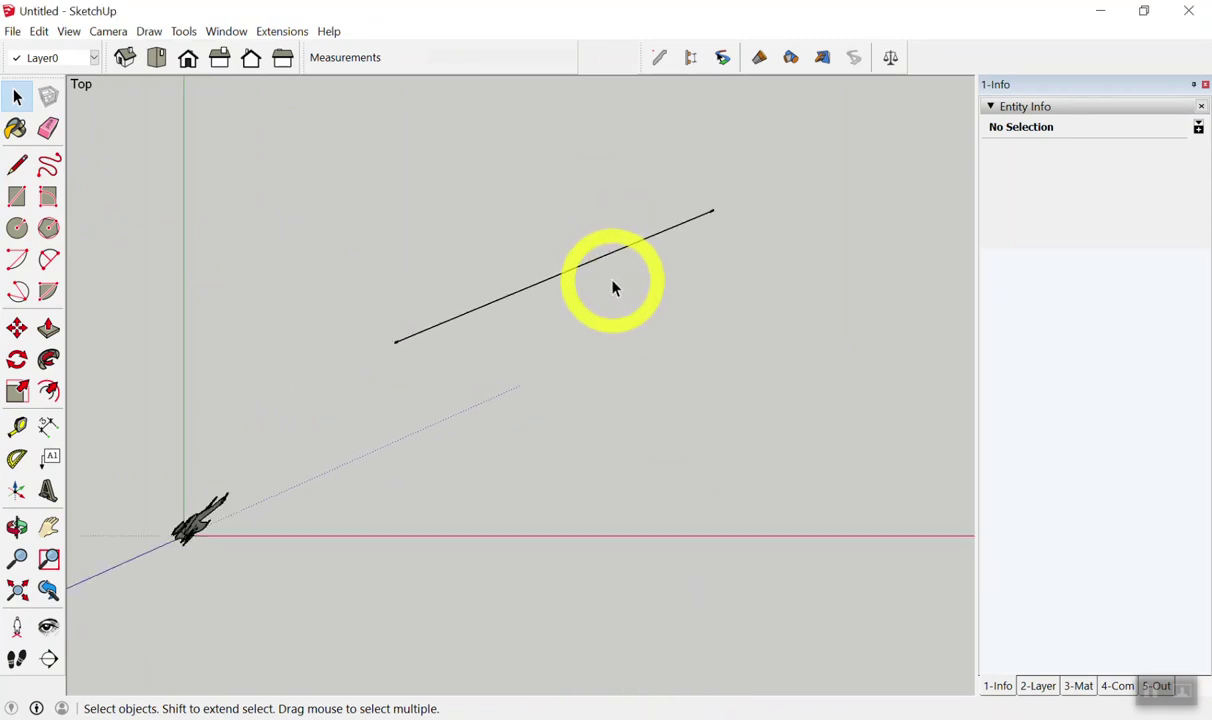
scroll(645, 278, "up", 1)
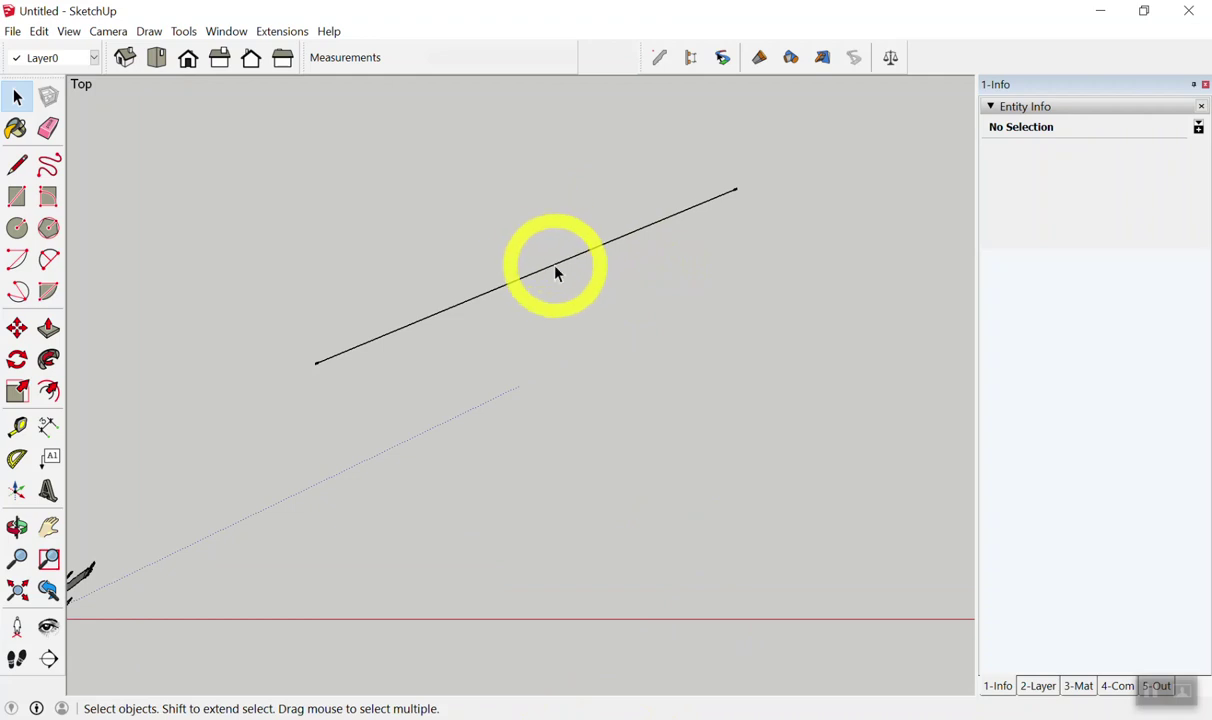
- Dimension the sloped line with the D shortcut, placing the 5.0300 dimension beside it
left_click(657, 283)
key("d")
left_click_drag(656, 290, 631, 355)
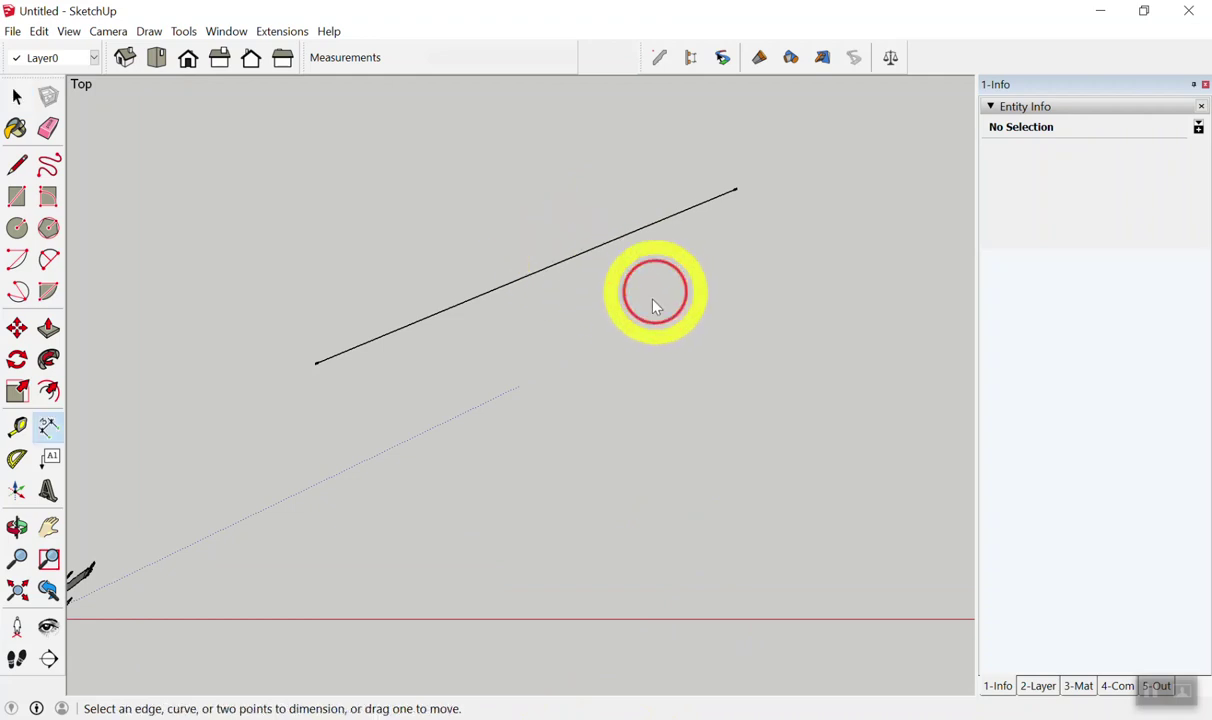
key("space")
key("d")
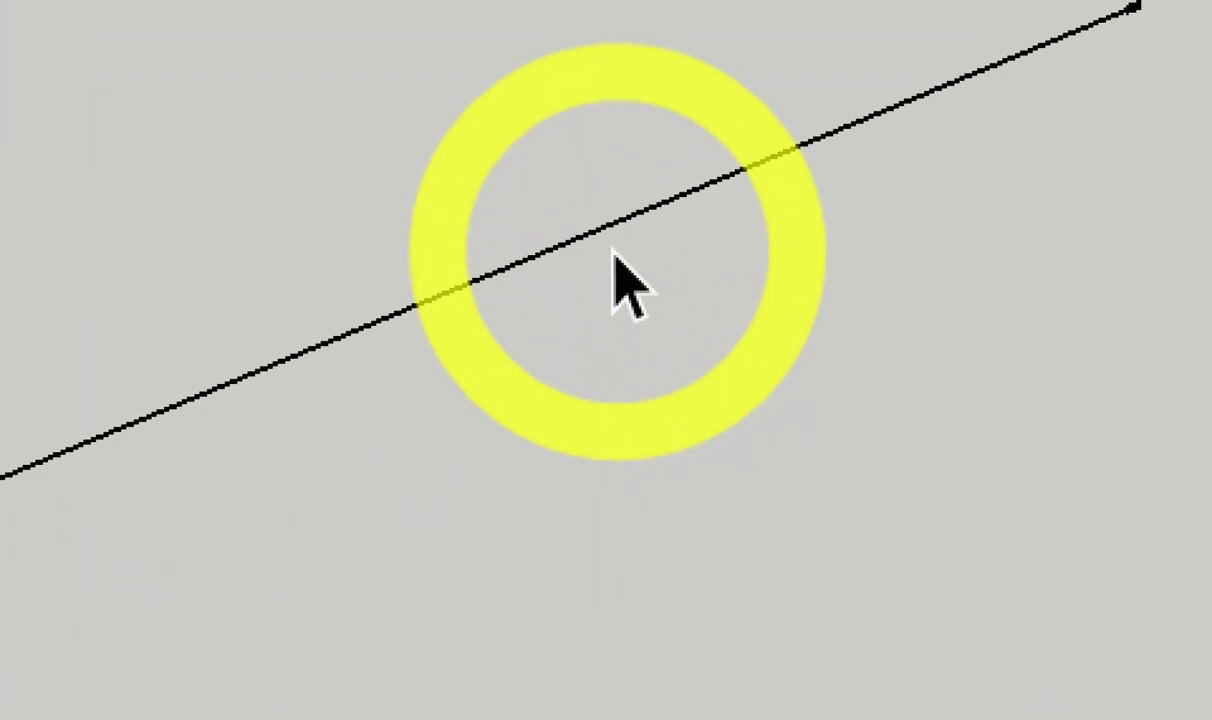
left_click(646, 212)
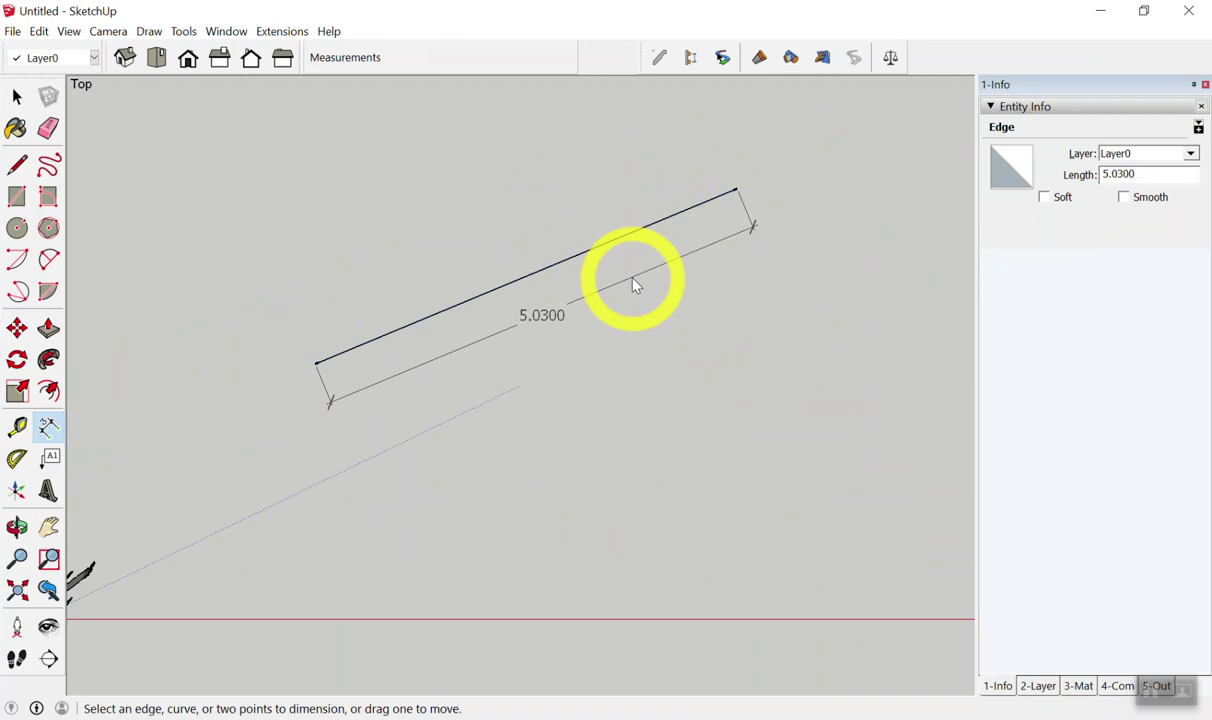
left_click(632, 278)
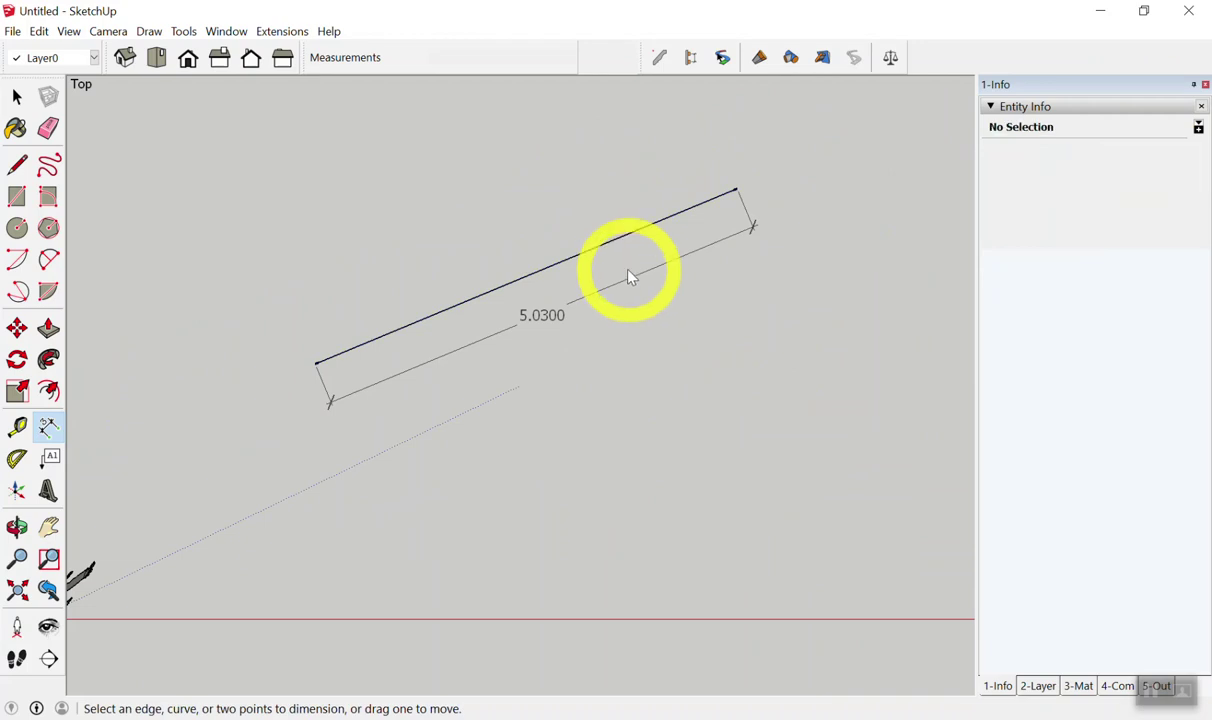
- Add a leader text label reading 5.0300 below the sloped line
key("shift+t")
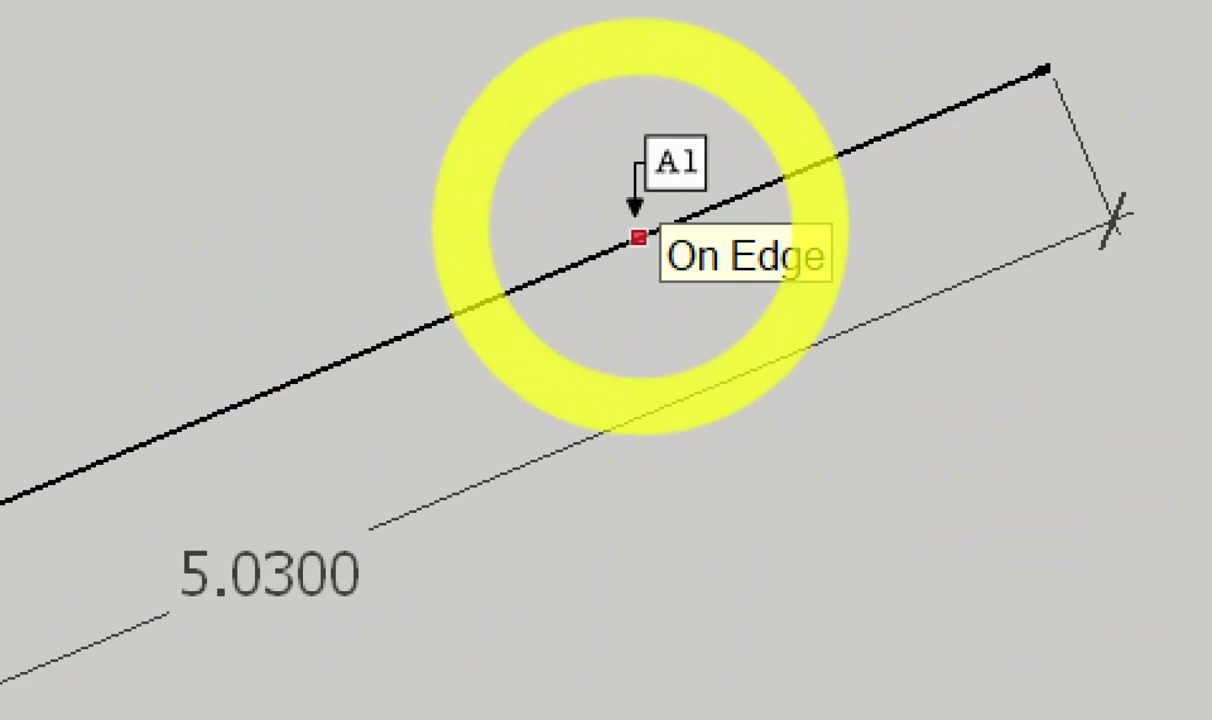
left_click(638, 237)
left_click(692, 284)
left_click(712, 345)
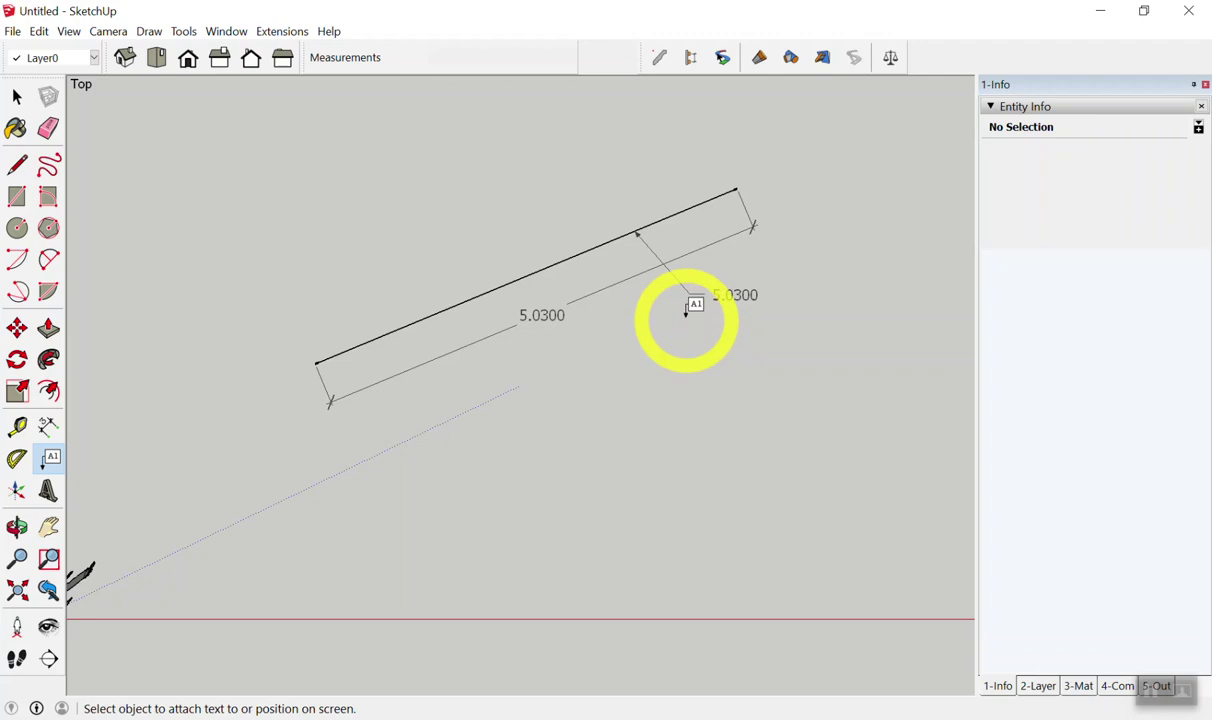
key("t")
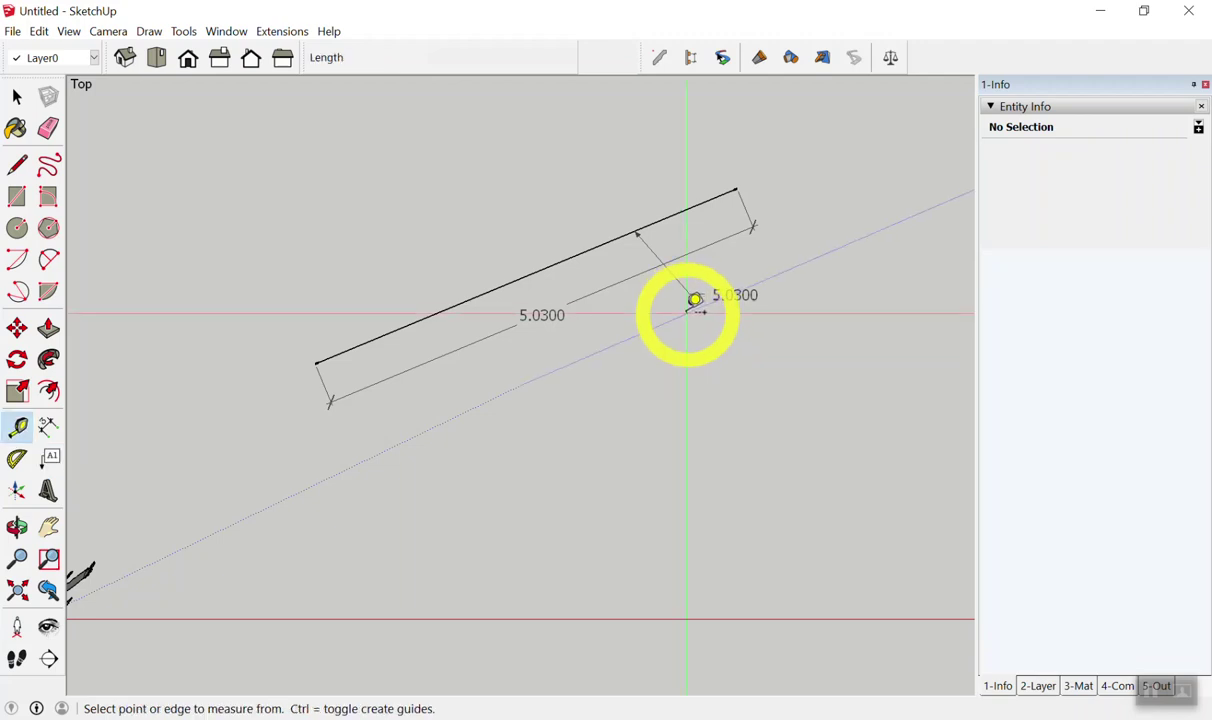
left_click(318, 361)
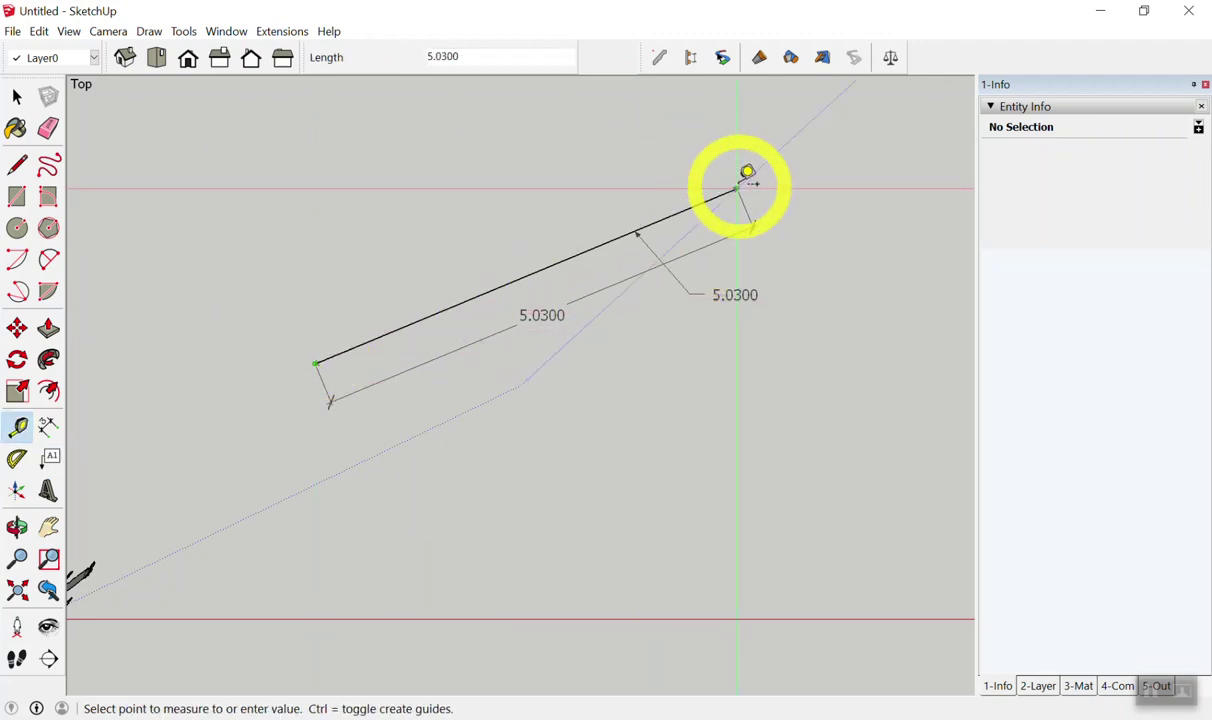
left_click(739, 188)
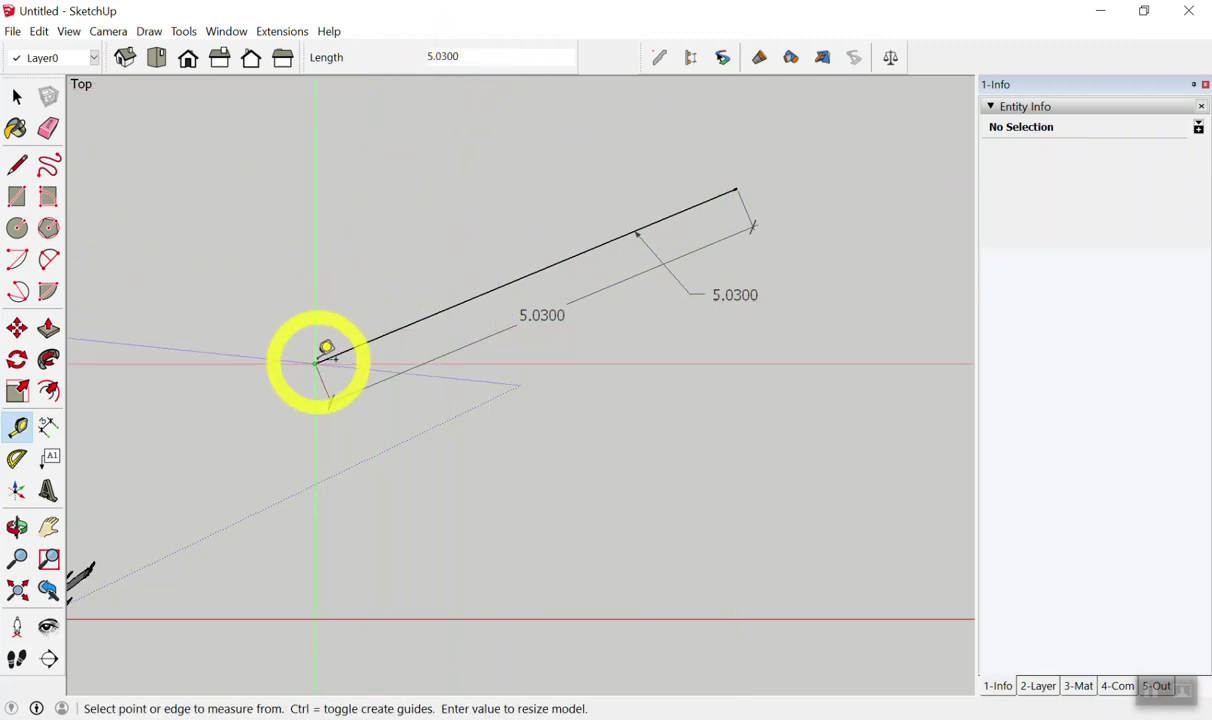
left_click(317, 362)
left_click(737, 183)
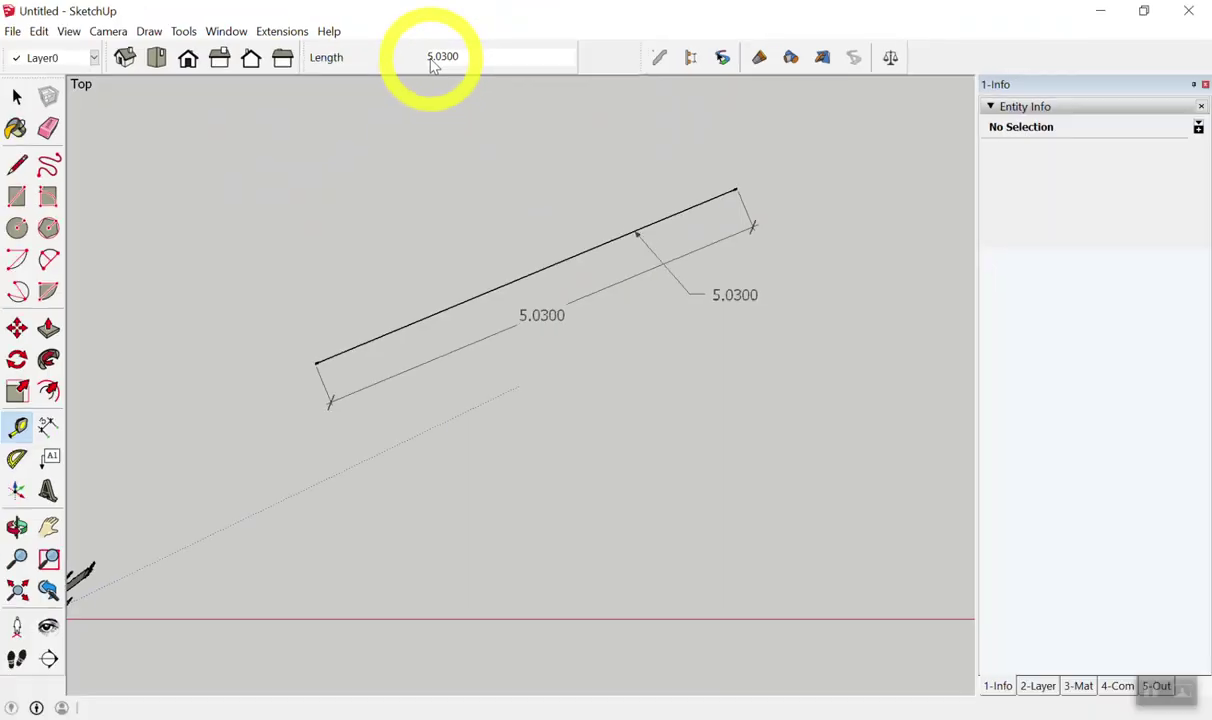
key("space")
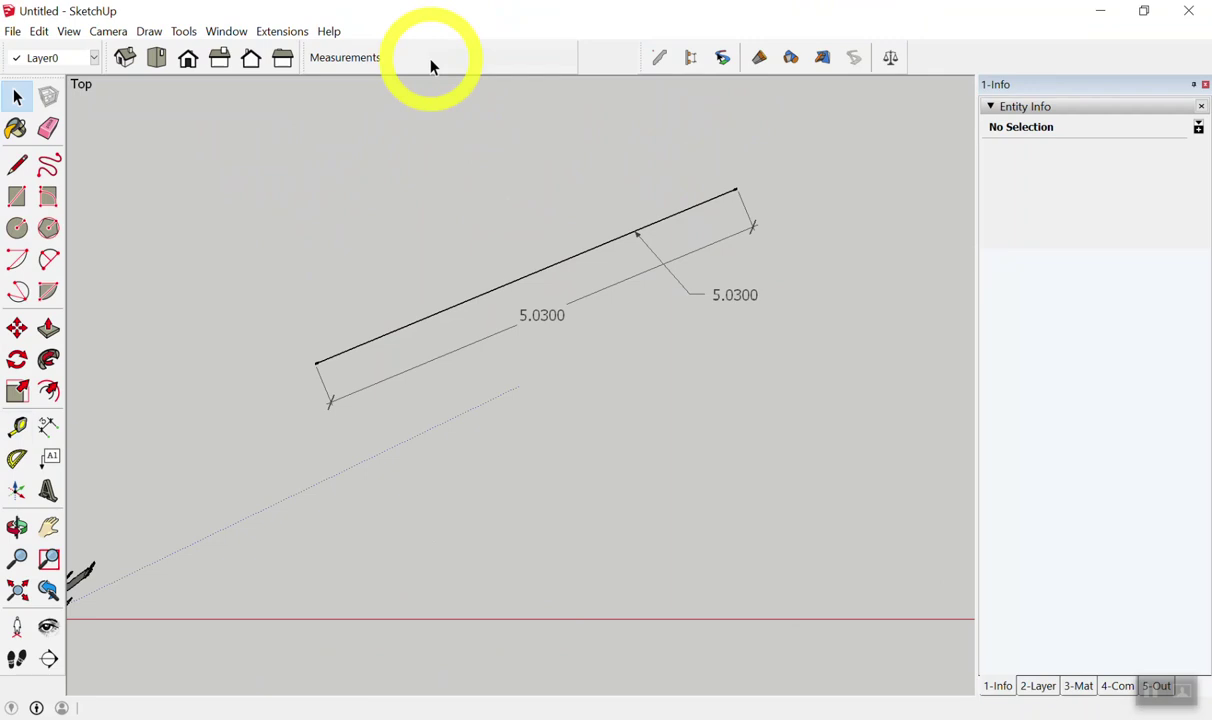
- Box-select the sloped line, its 5.0300 dimension and text label, and delete them
left_click(566, 264)
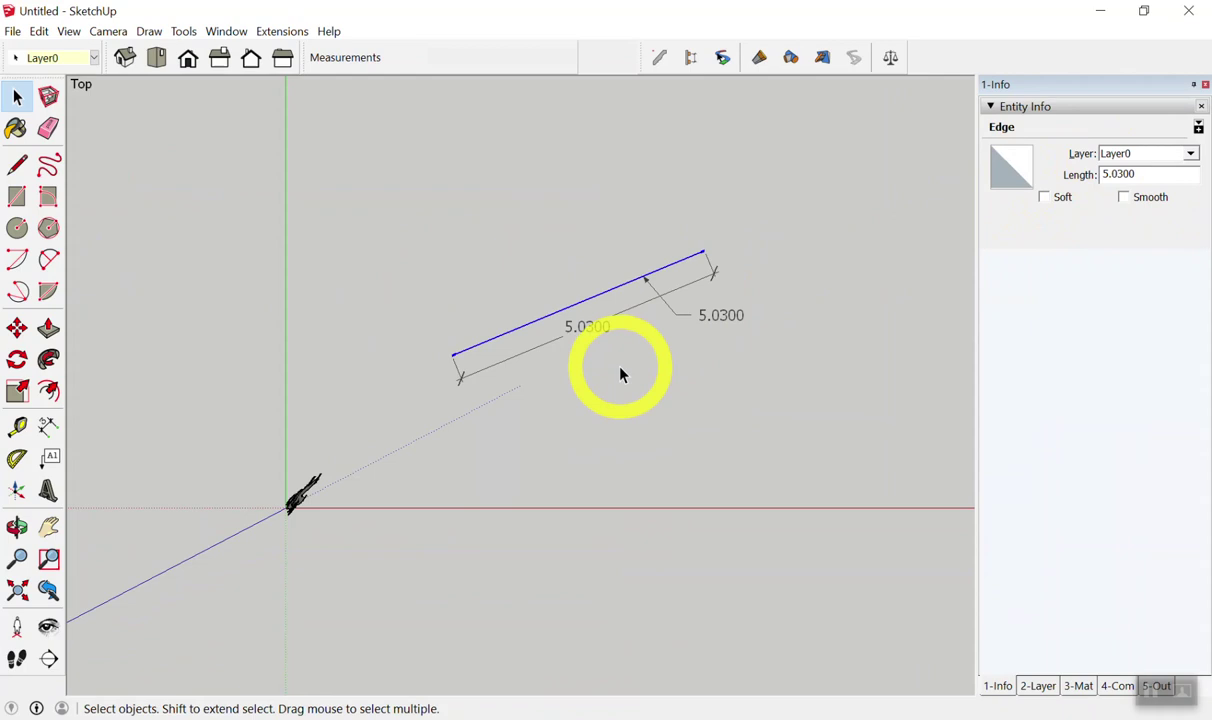
left_click_drag(330, 154, 750, 467)
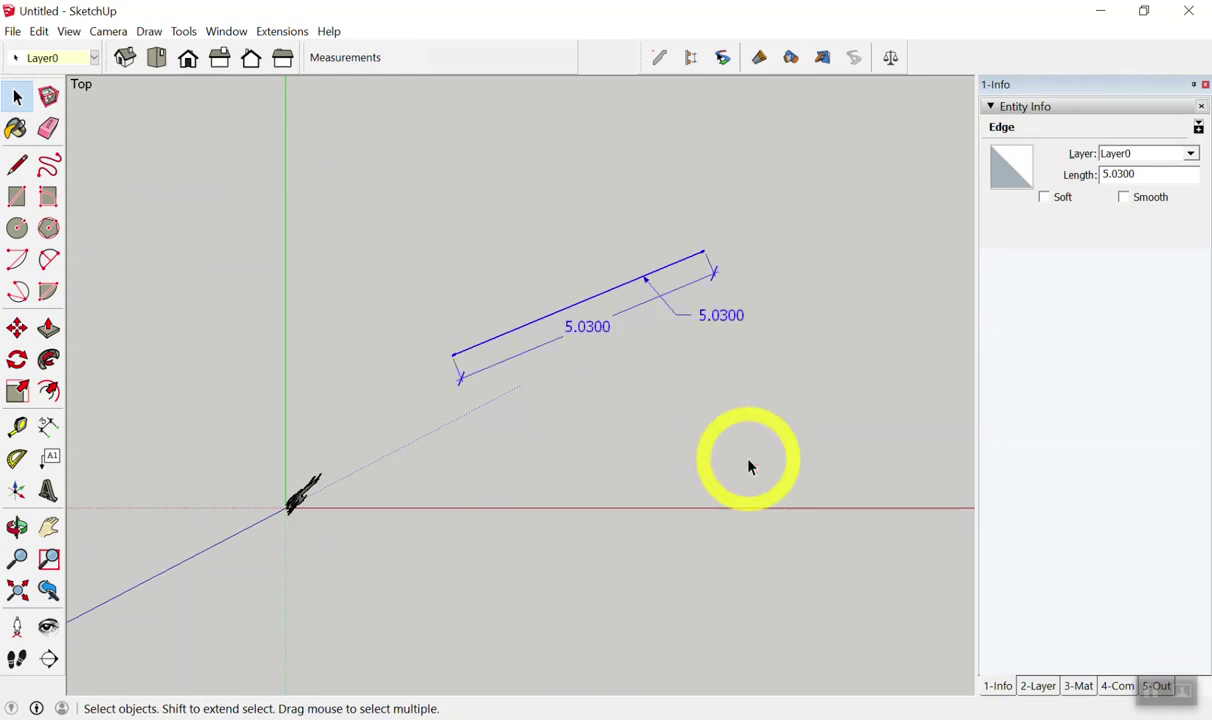
left_click_drag(345, 172, 856, 480)
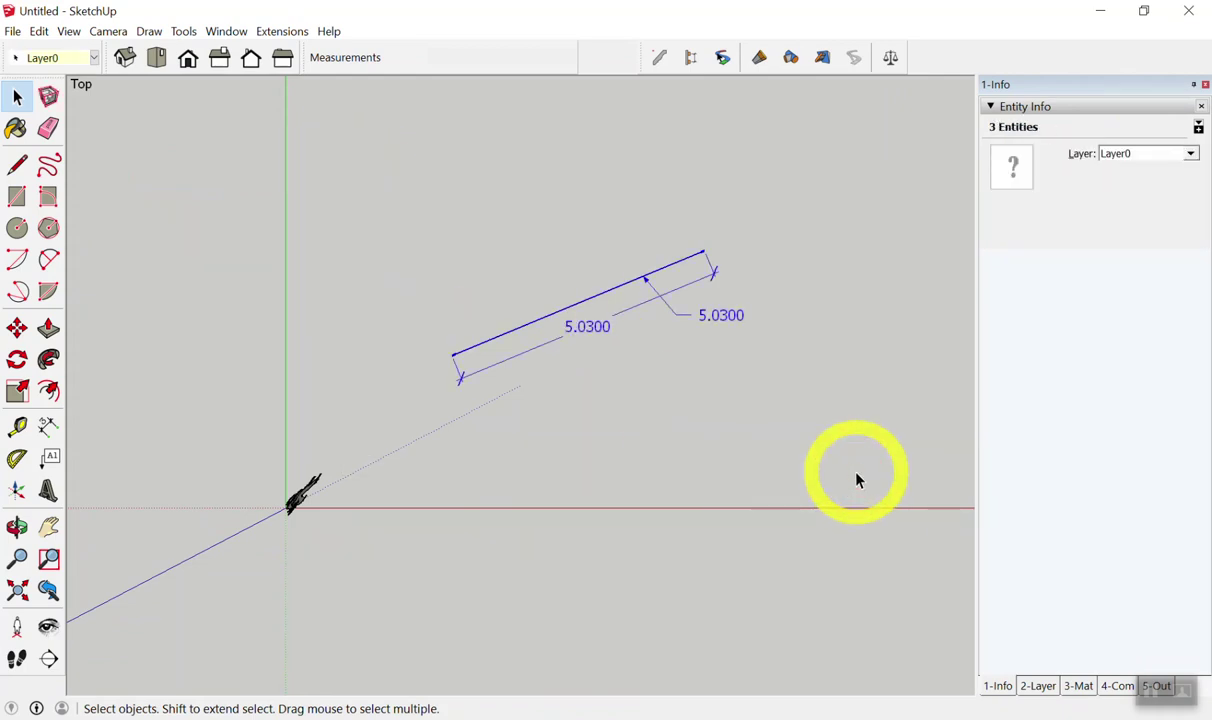
key("Delete")
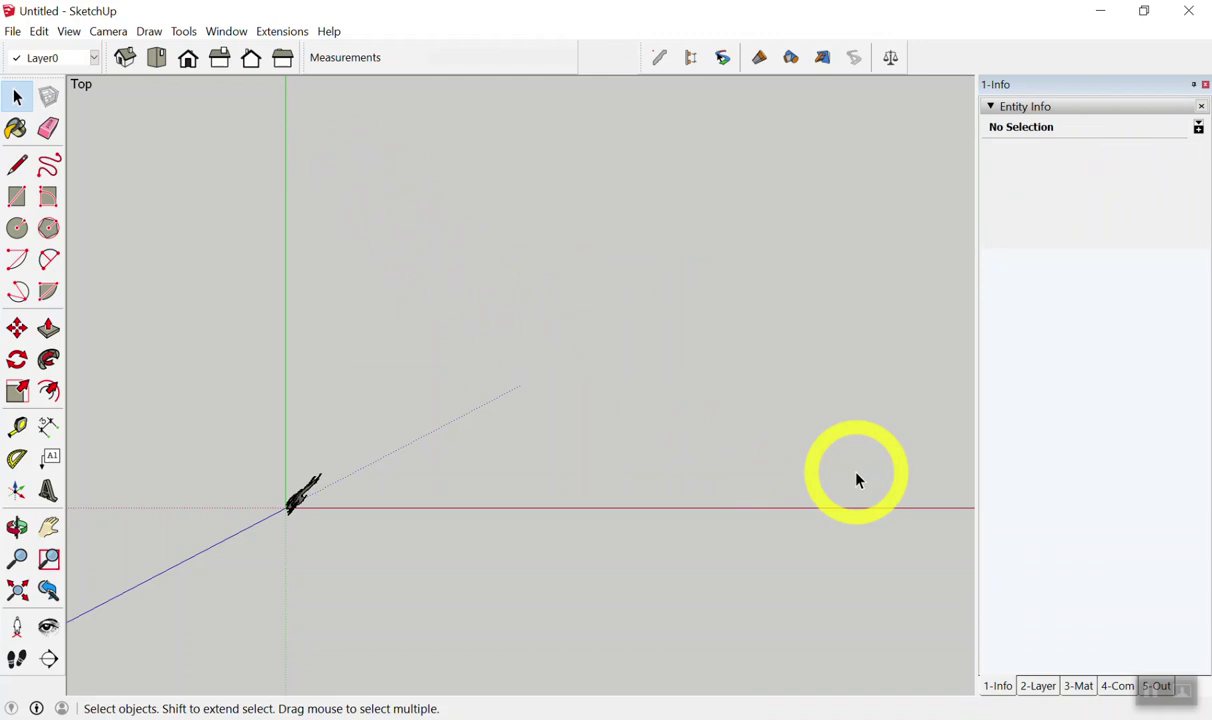
mouse_move(314, 555)
middle_mouse_down()
mouse_move(127, 234)
mouse_move(341, 387)
mouse_move(122, 454)
mouse_move(698, 257)
mouse_move(428, 235)
middle_mouse_up()
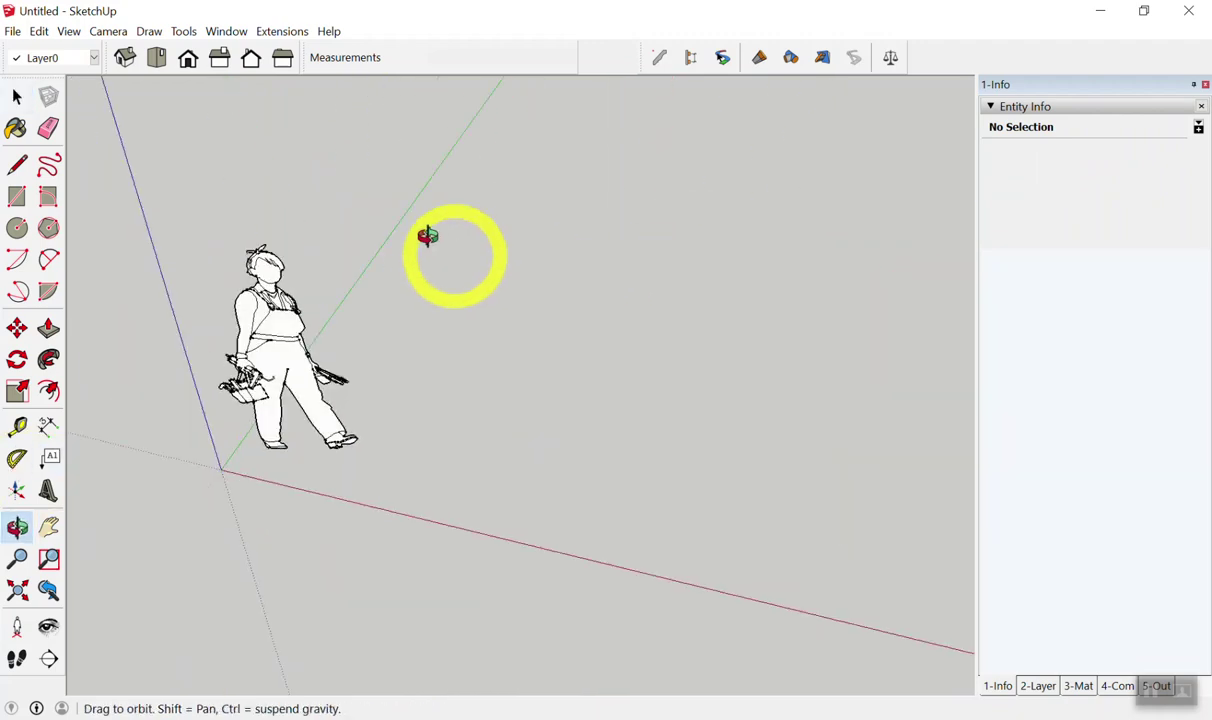
- Box-select the human scale figure, delete it, and orbit the now-empty view
key("space")
scroll(428, 235, "up", 2)
scroll(311, 262, "up", 3)
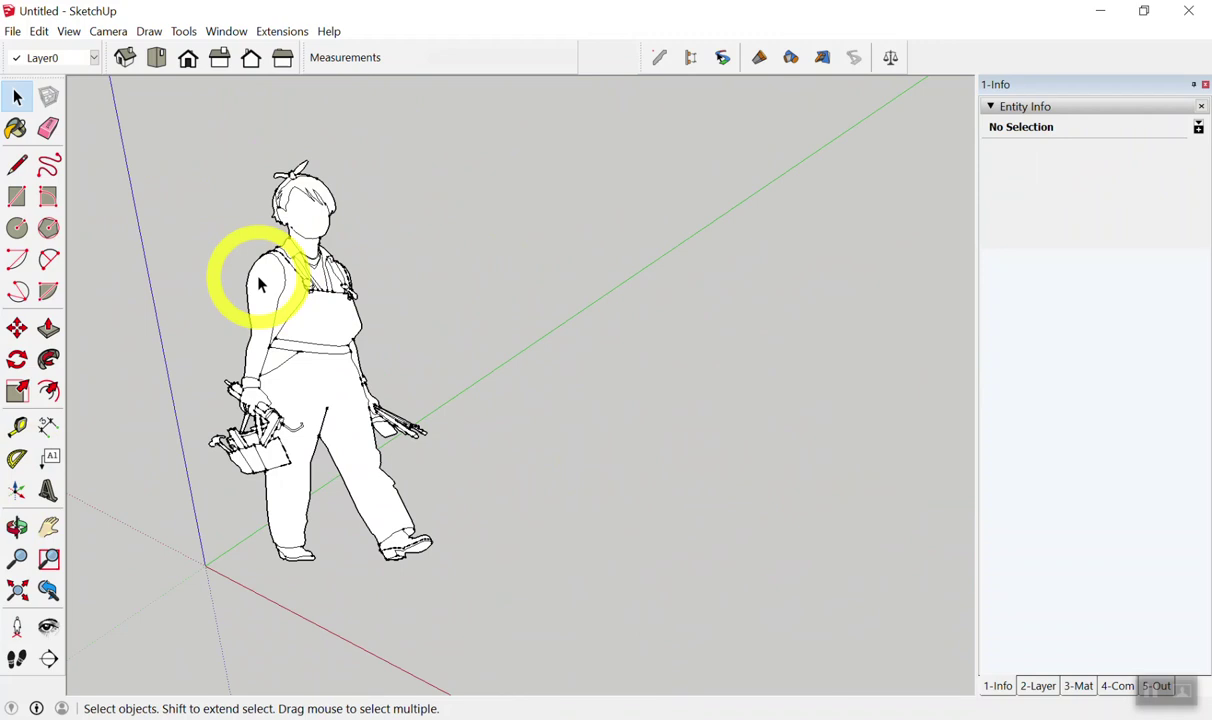
scroll(258, 284, "down", 3)
left_click_drag(184, 227, 381, 471)
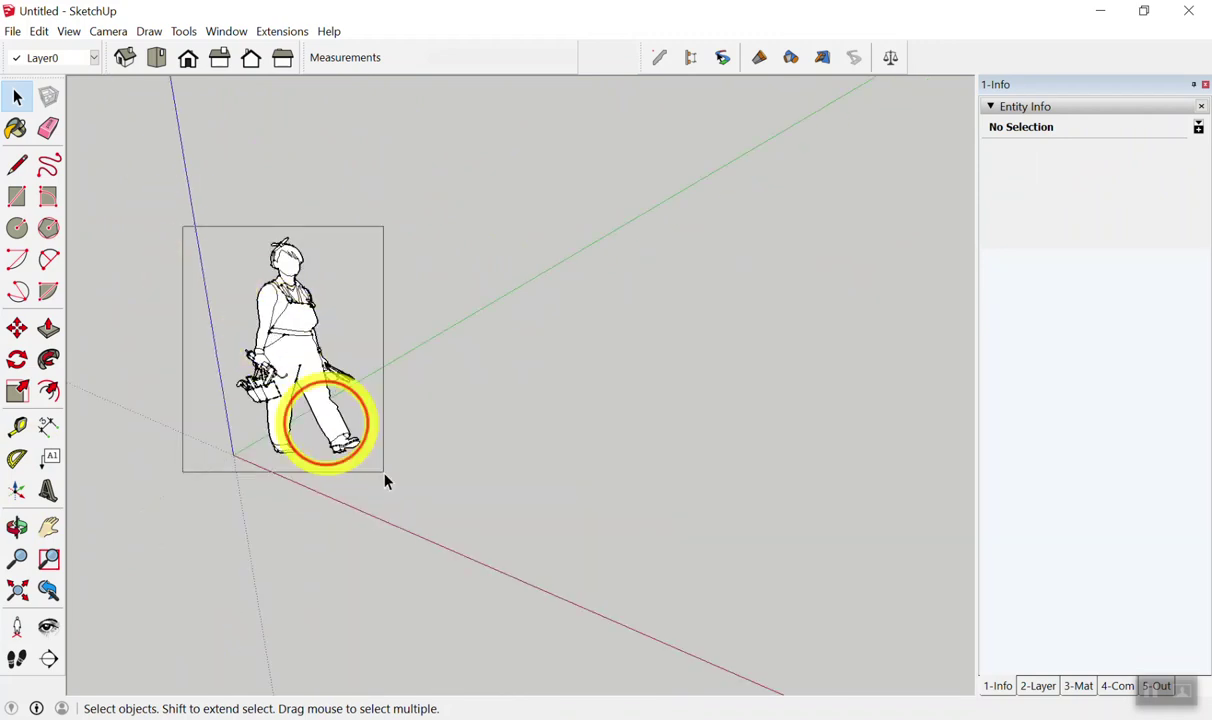
key("Delete")
middle_click_drag(606, 555, 604, 518)
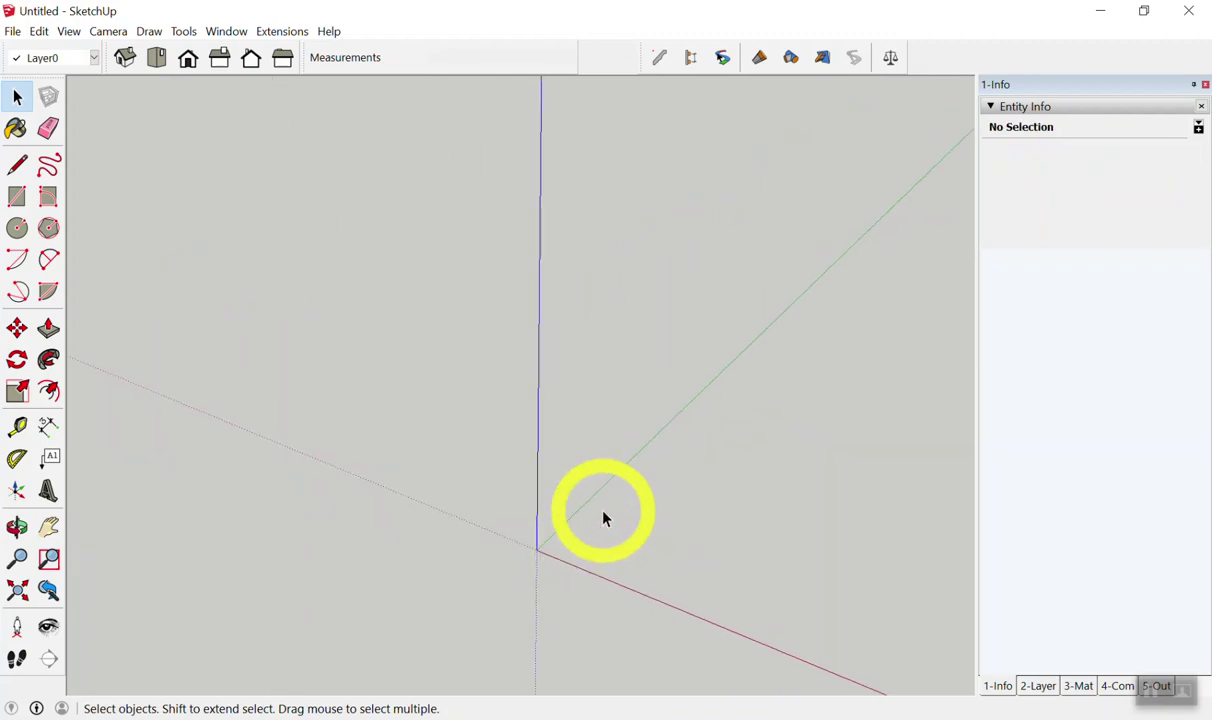
mouse_move(606, 514)
middle_mouse_down()
mouse_move(178, 441)
mouse_move(536, 563)
mouse_move(471, 505)
middle_mouse_up()
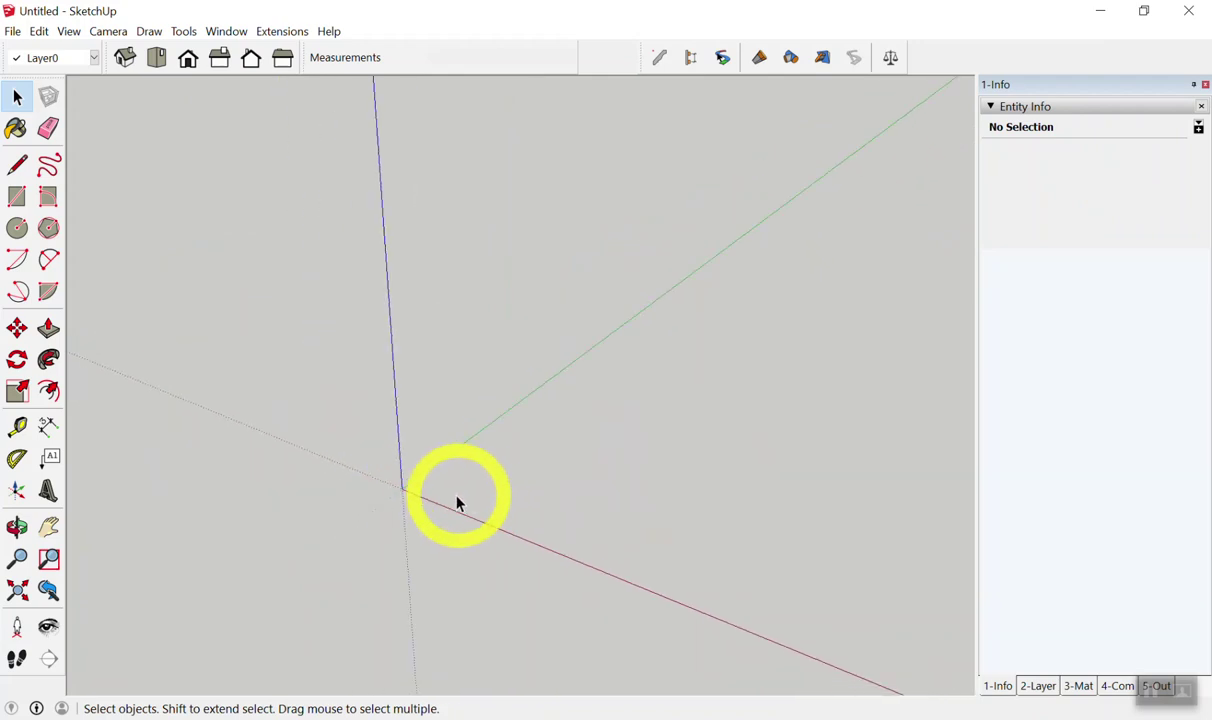
- Draw a 1-unit line on the ground plane along the red axis
key("l")
left_click(475, 468)
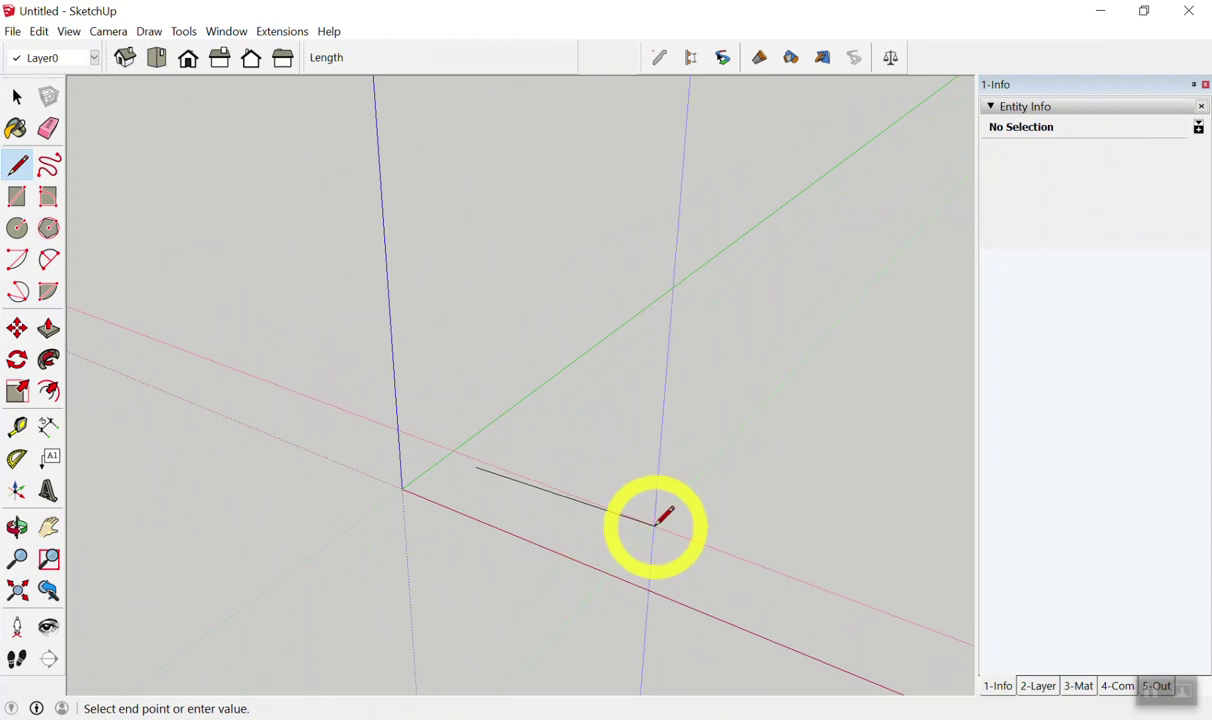
type("1")
key("Return")
key("space")
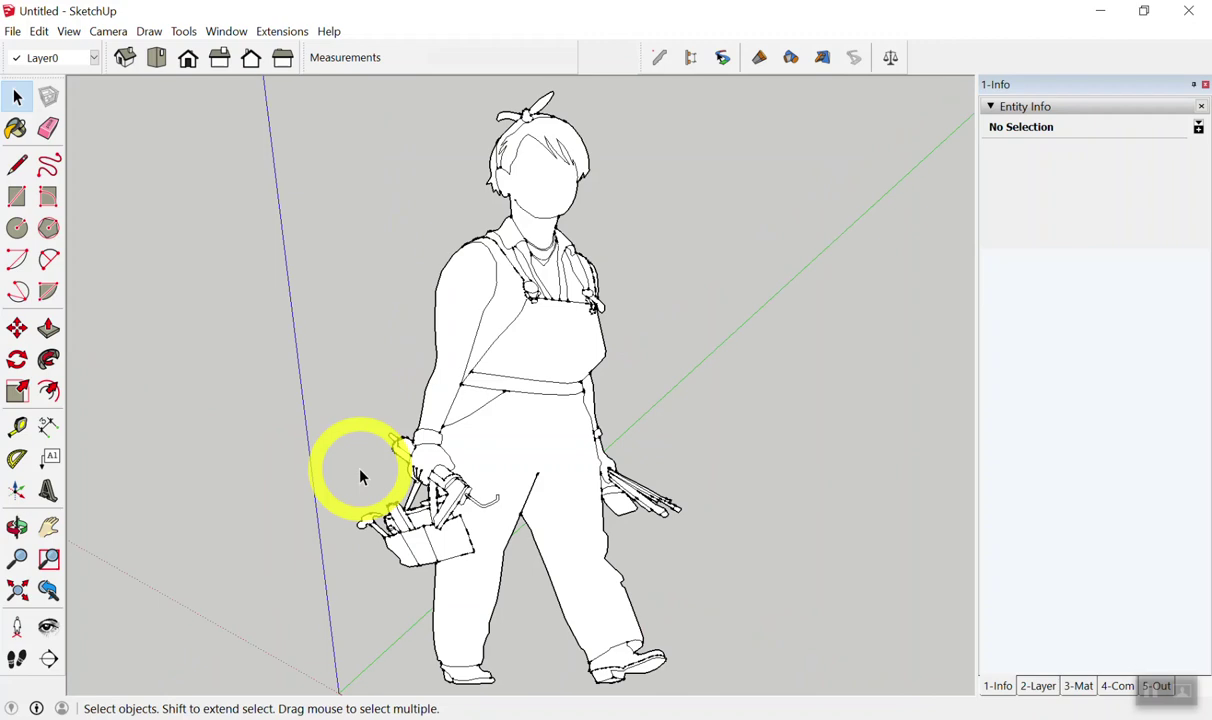
- Zoom in and out to look over the new line and the figure
scroll(387, 425, "down", 3)
scroll(576, 441, "down", 2)
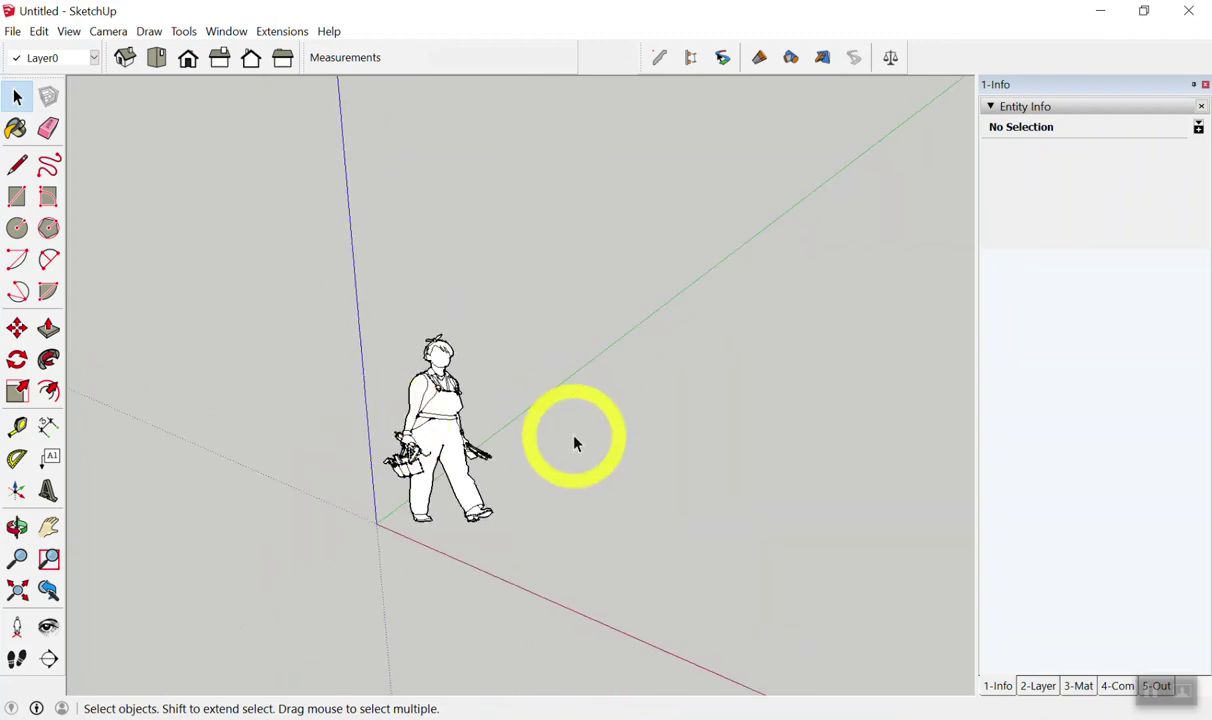
scroll(517, 476, "down", 2)
scroll(625, 541, "up", 3)
scroll(560, 525, "up", 1)
scroll(453, 503, "down", 1)
- In top view with the origin panned left, start a new line up-right of the origin
key("F2")
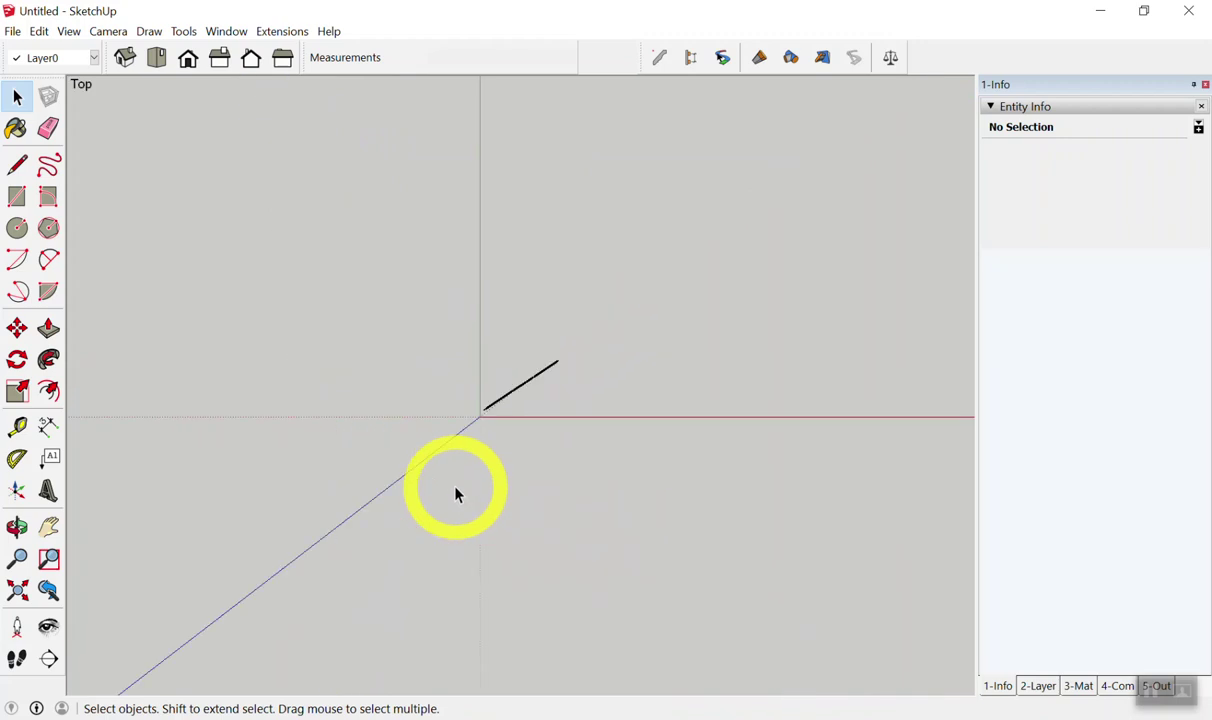
middle_click_drag(194, 429, 70, 459, "shift")
scroll(376, 346, "up", 1)
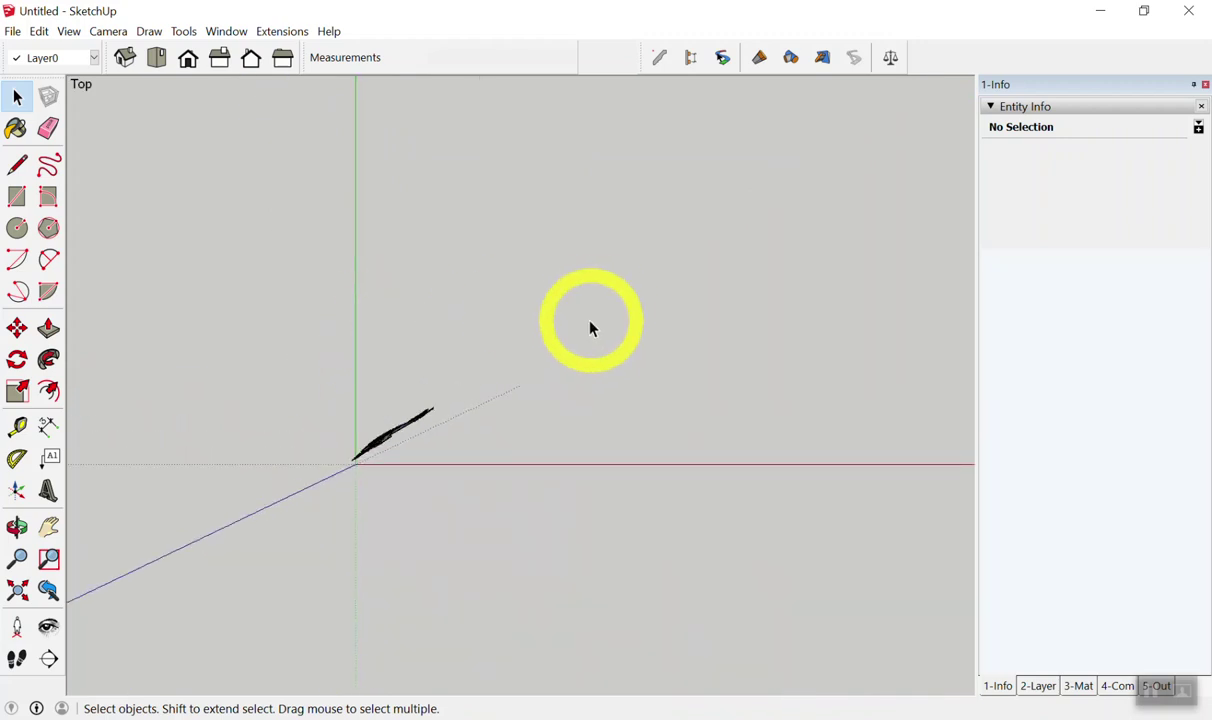
key("l")
left_click(515, 326)
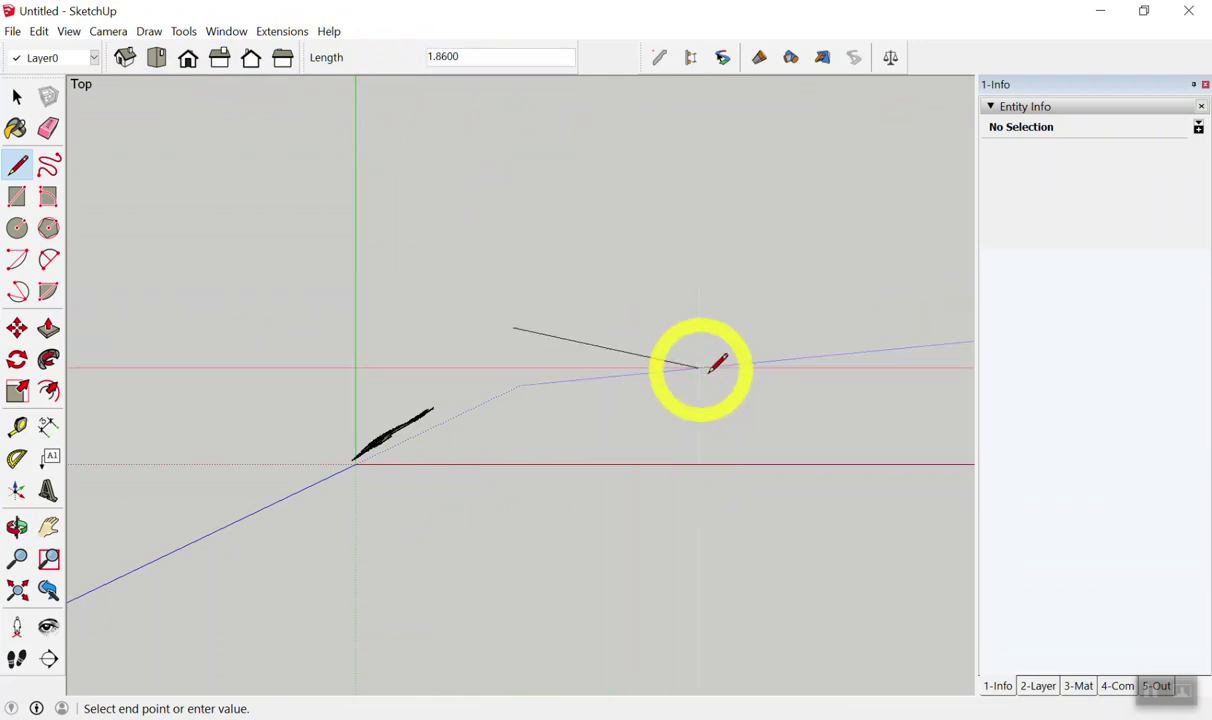
- In perspective, restart the line beside the figure, locked parallel to the red axis
middle_click_drag(716, 362, 395, 184)
middle_click_drag(555, 260, 509, 224)
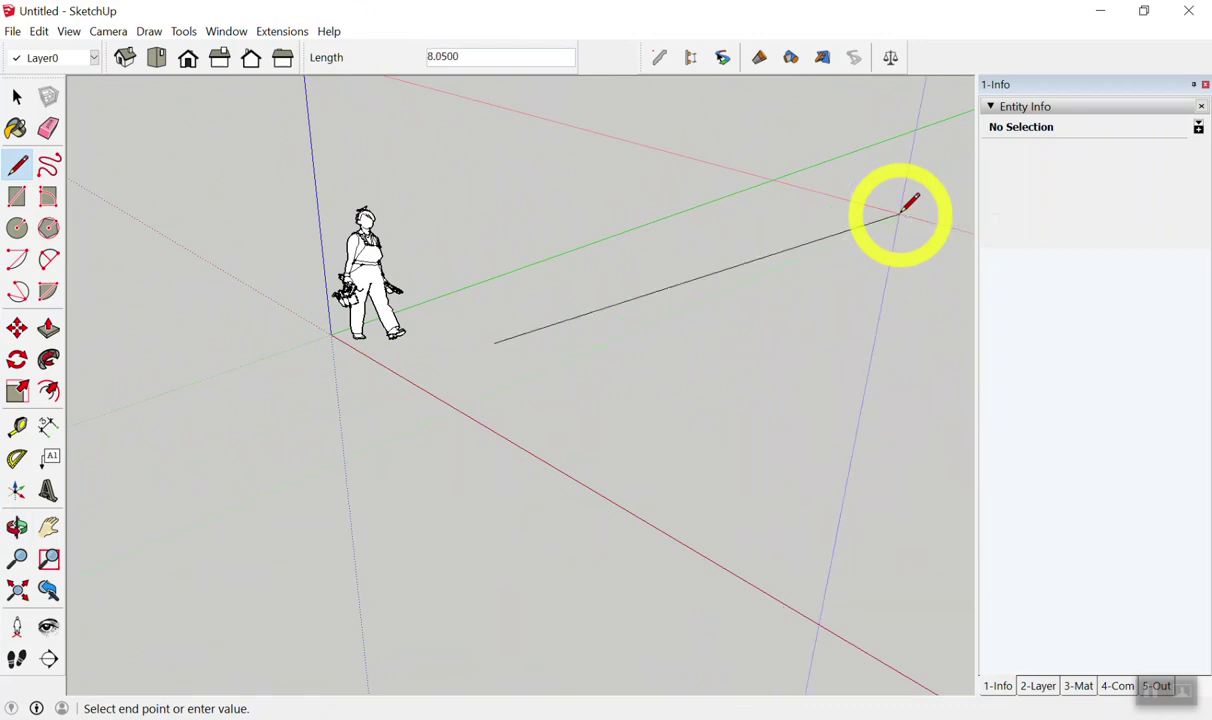
key("space")
key("l")
left_click(498, 333)
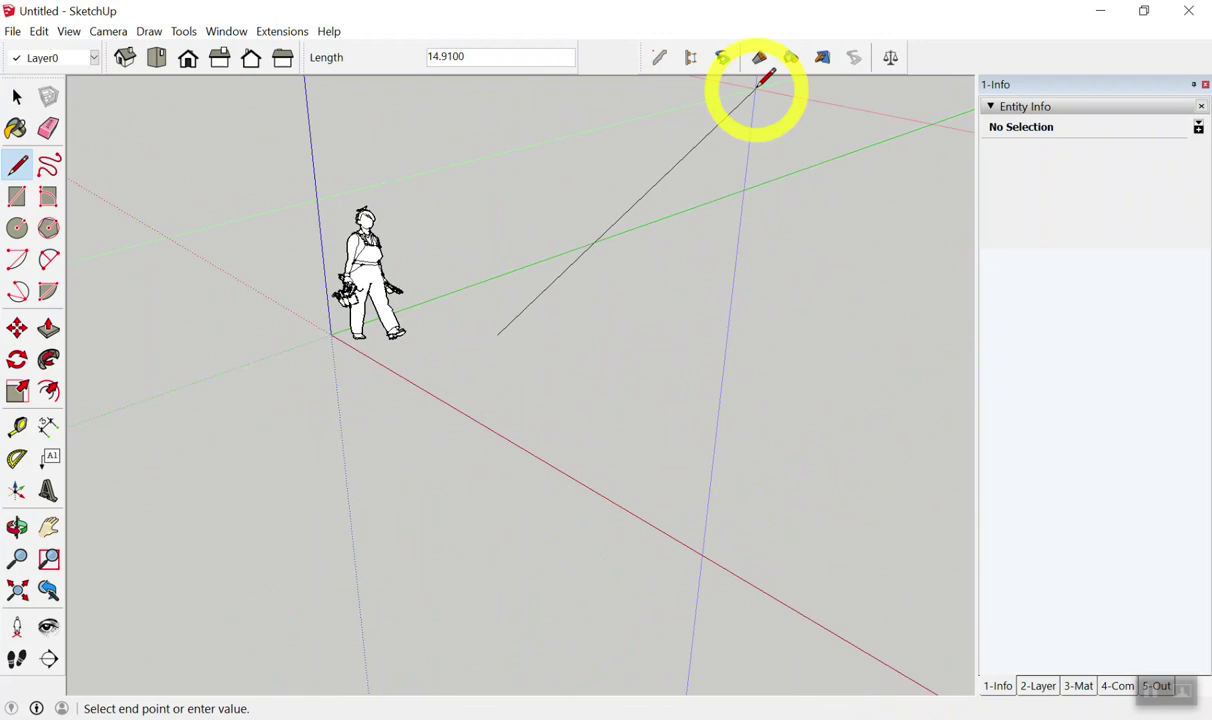
key("Right")
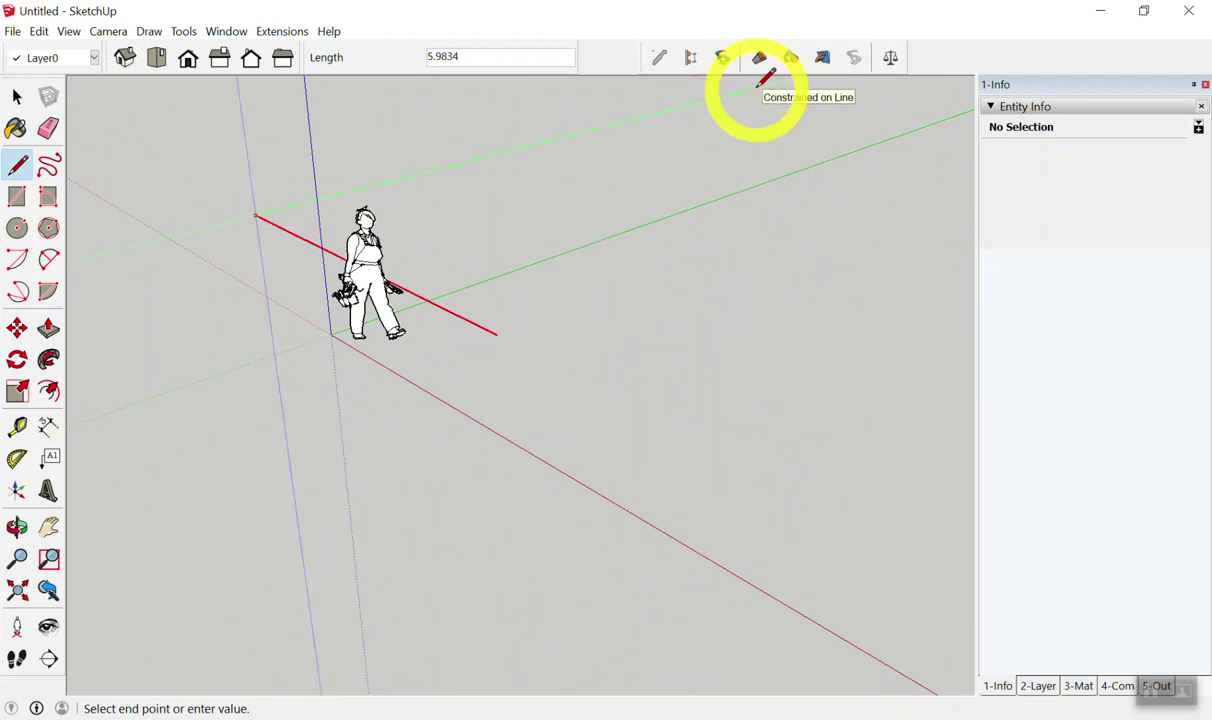
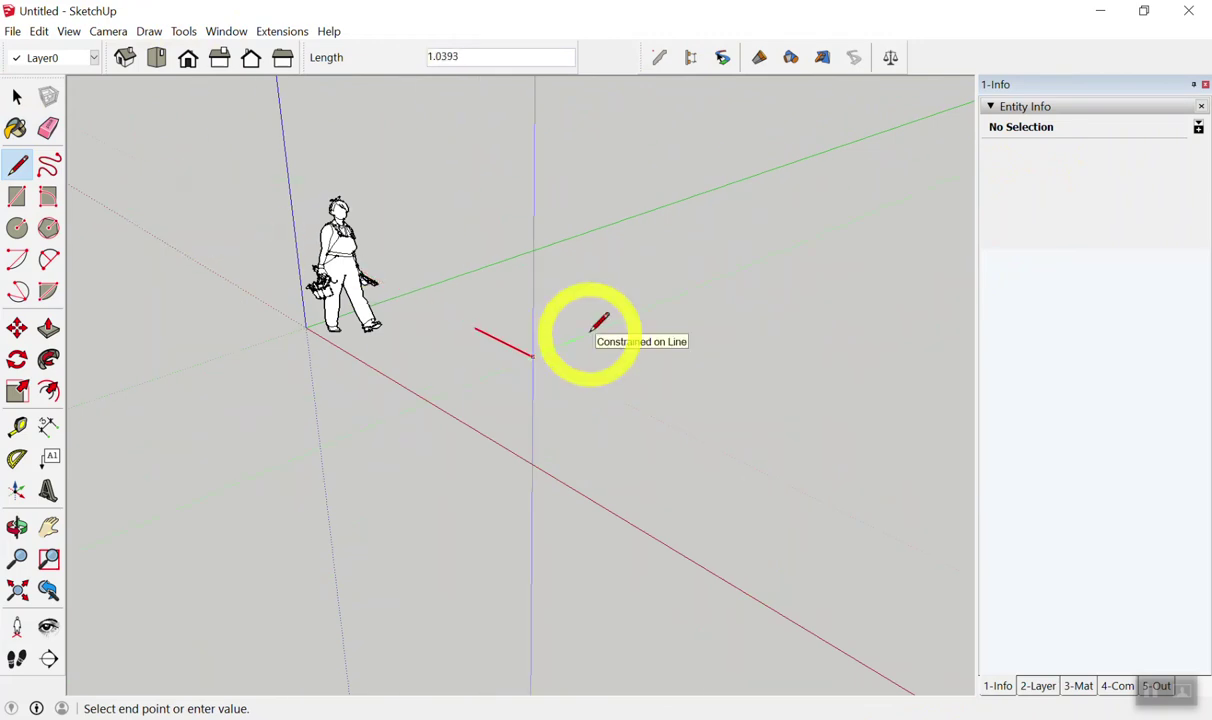
- Lock the unfinished line to the green axis, then to the red axis, while orbiting the model
key("Left")
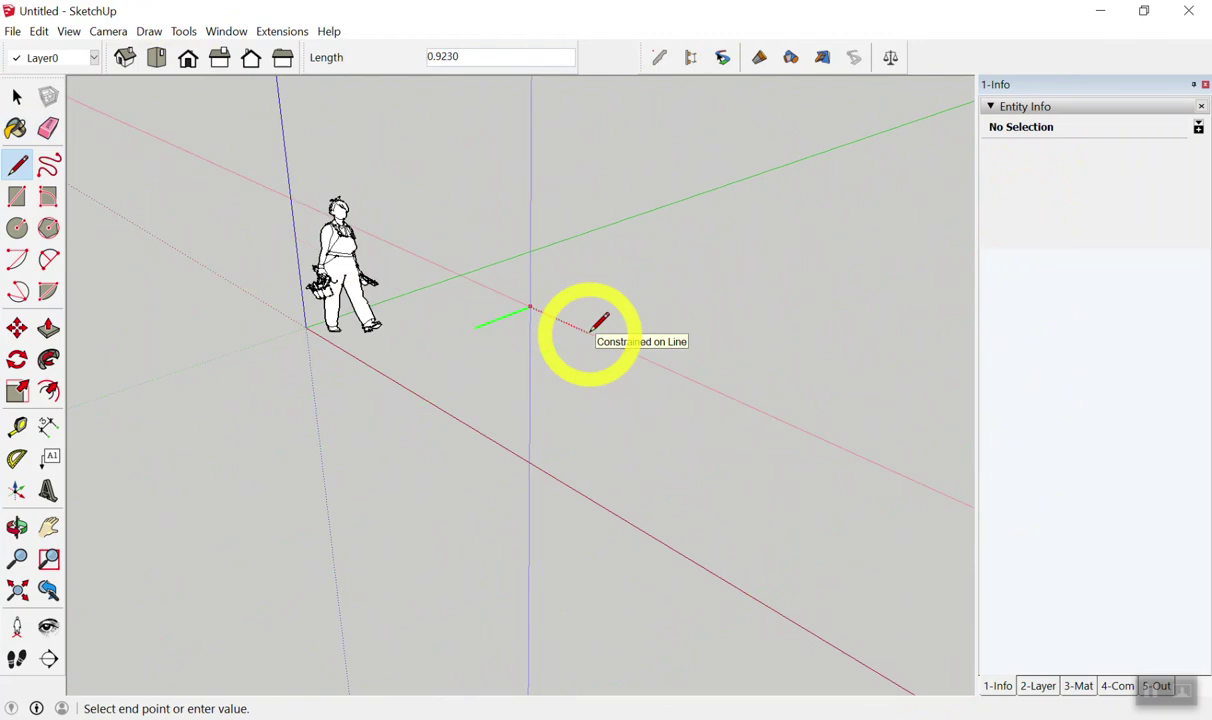
mouse_move(599, 320)
middle_mouse_down()
mouse_move(249, 411)
mouse_move(346, 346)
mouse_move(582, 352)
mouse_move(725, 280)
middle_mouse_up()
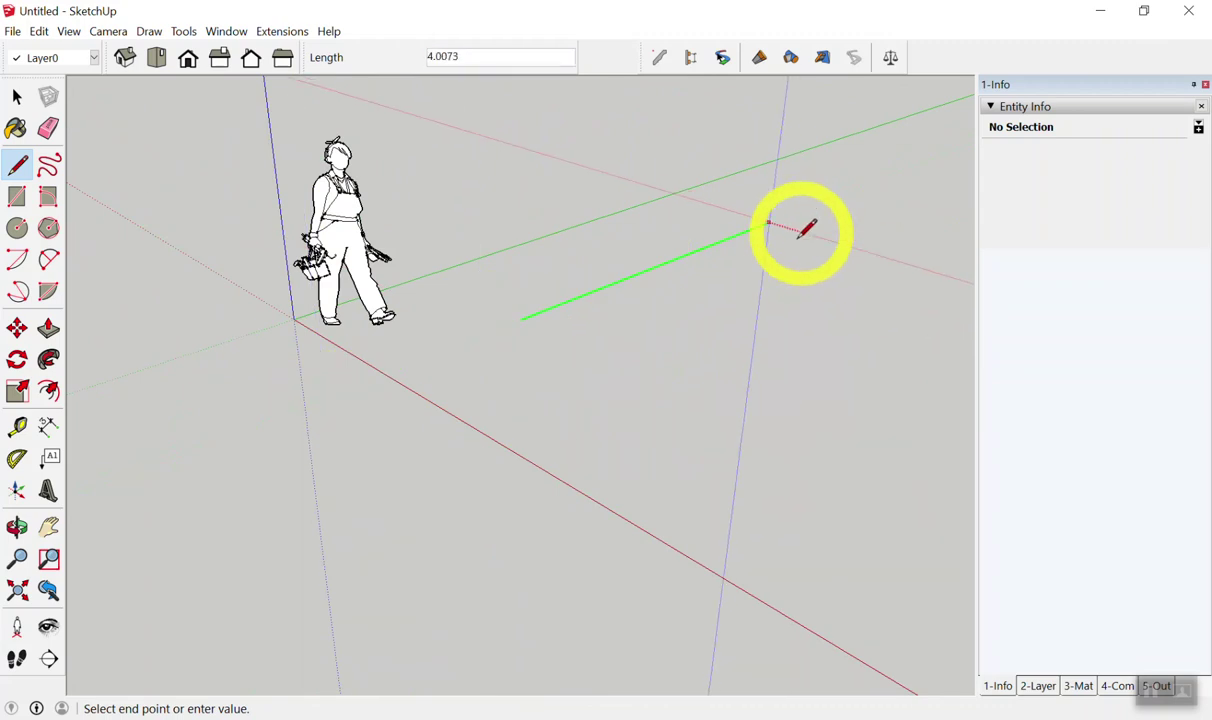
middle_click_drag(803, 220, 783, 345, "shift")
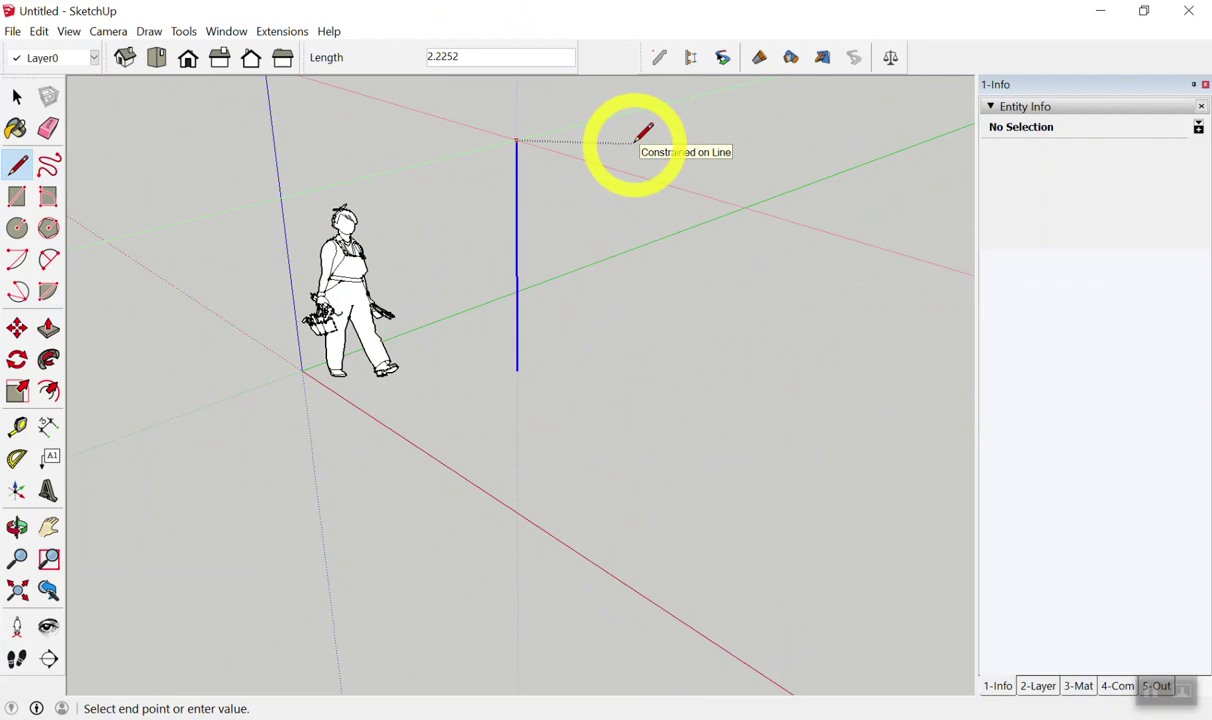
key("Right")
middle_click_drag(643, 133, 733, 305)
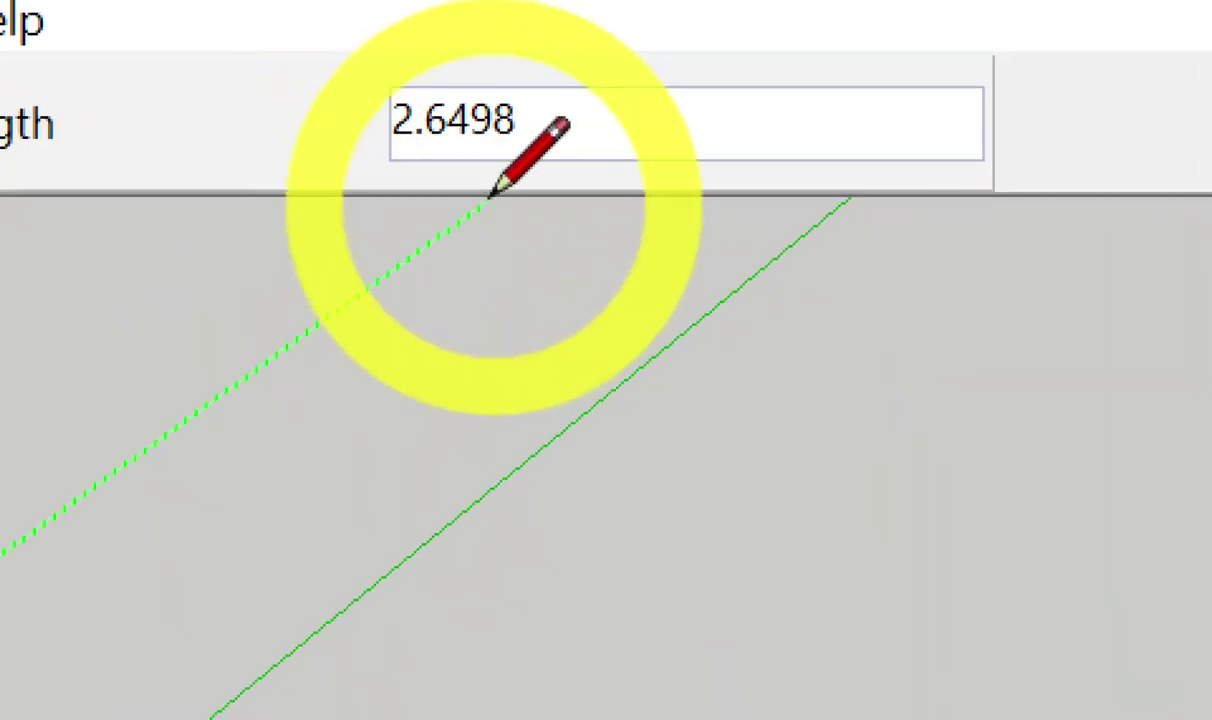
- Try length entries with m, cm and mm units, settle on 1, then cancel the line
type("1")
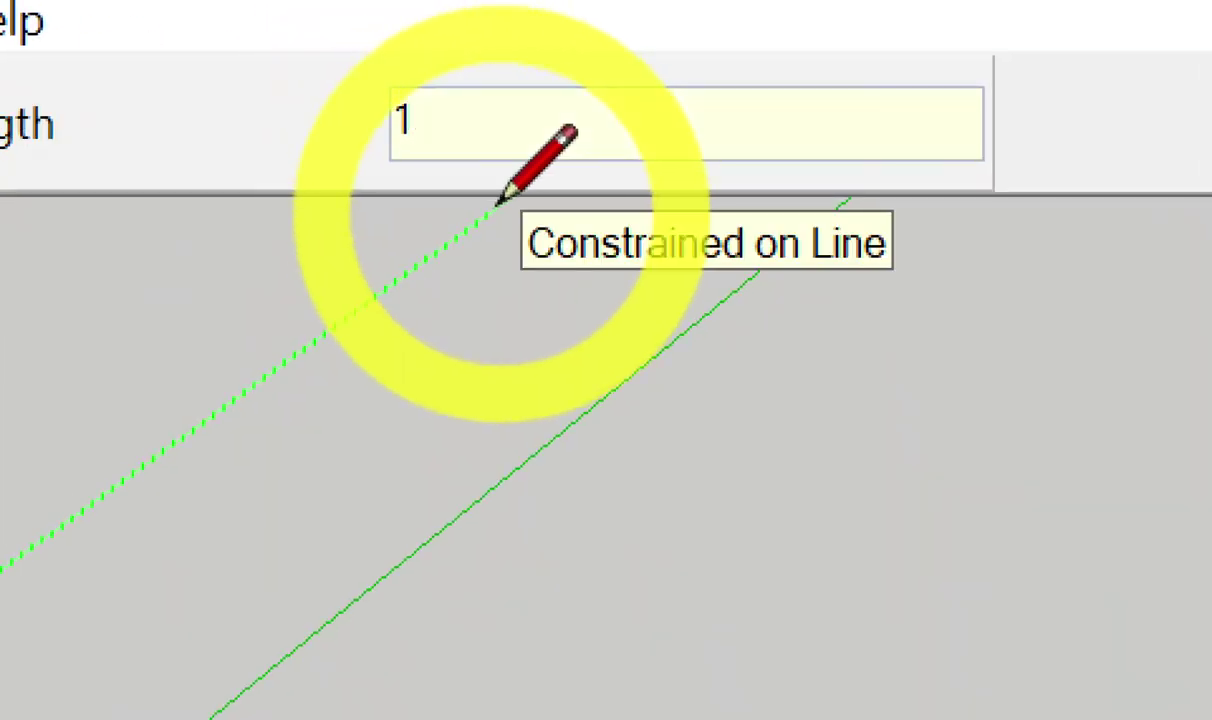
type("m")
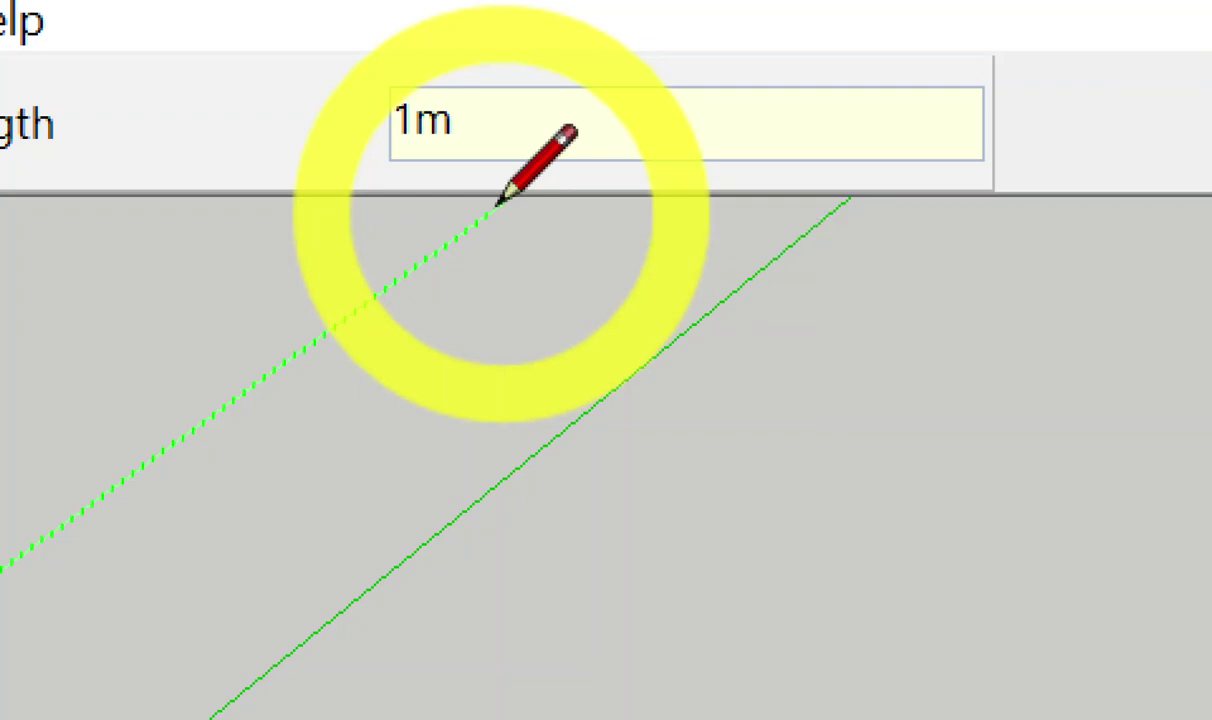
key("BackSpace")
type("cm")
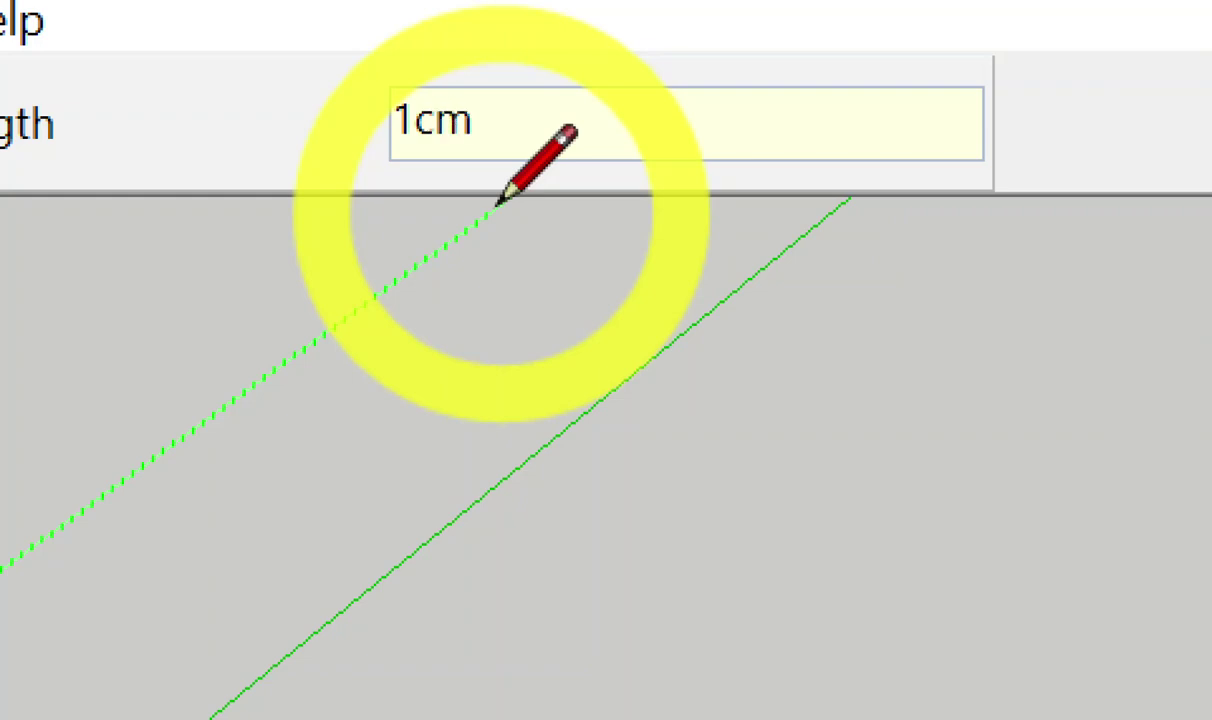
key("BackSpace")
key("BackSpace")
type("mm")
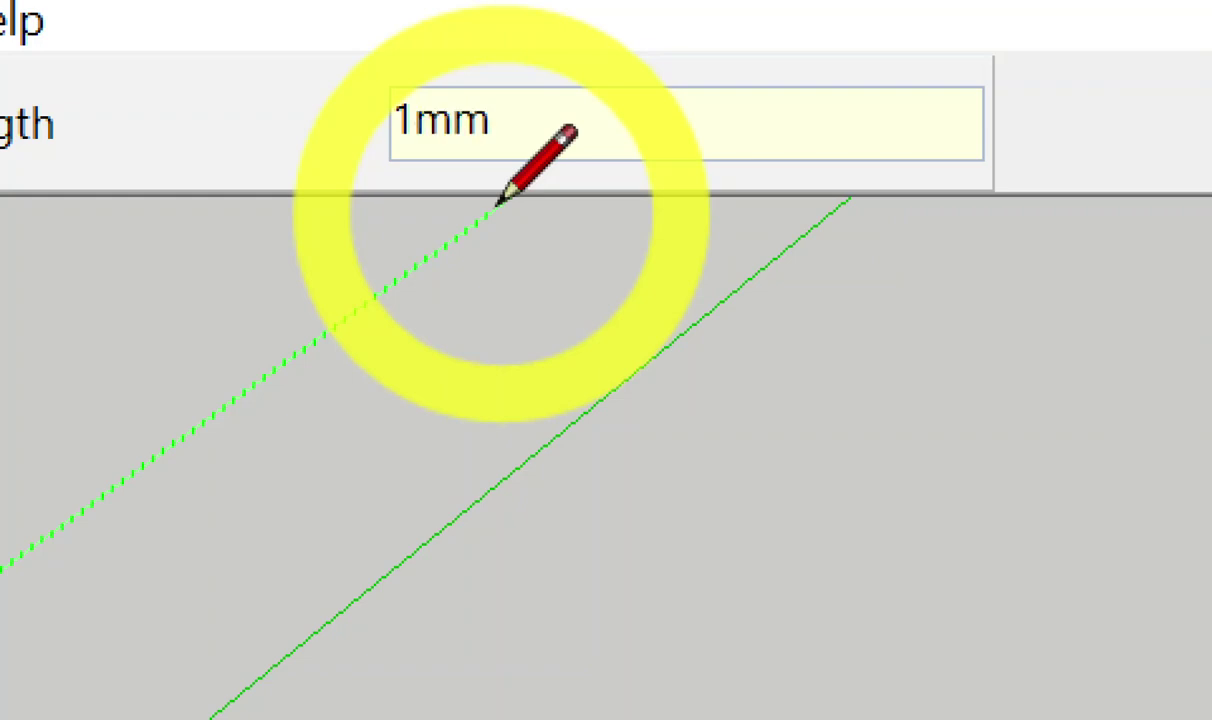
key("BackSpace")
key("BackSpace")
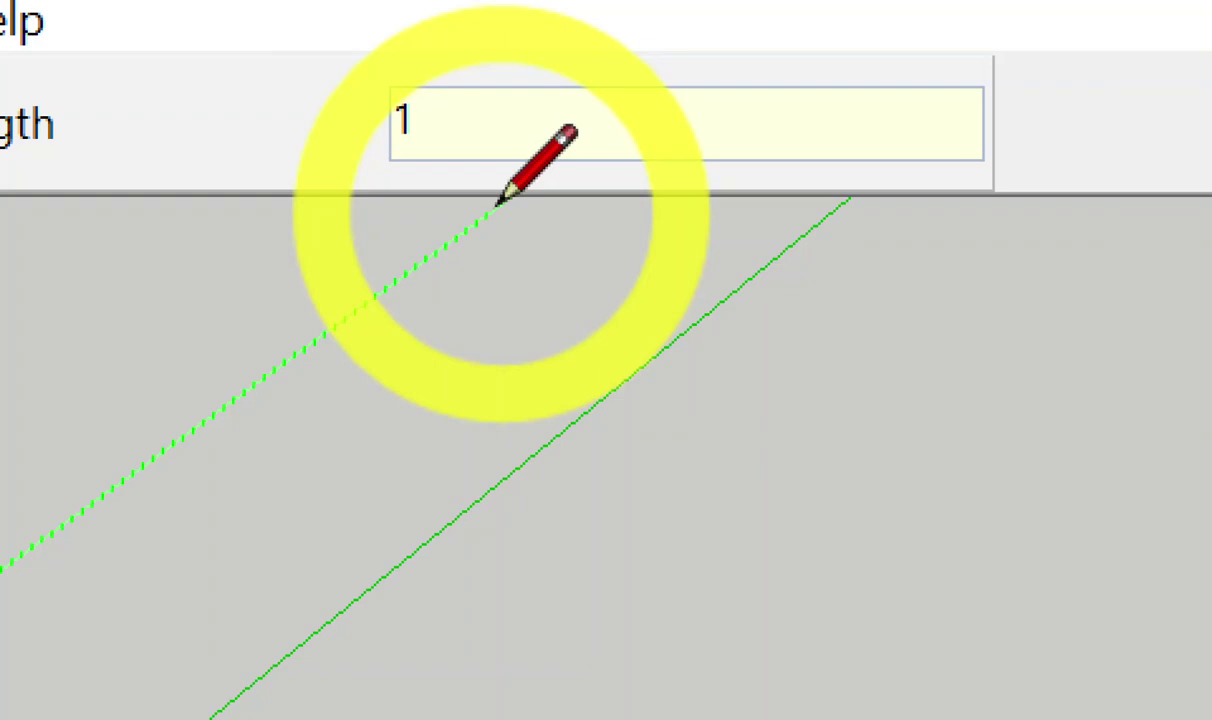
type("m")
key("BackSpace")
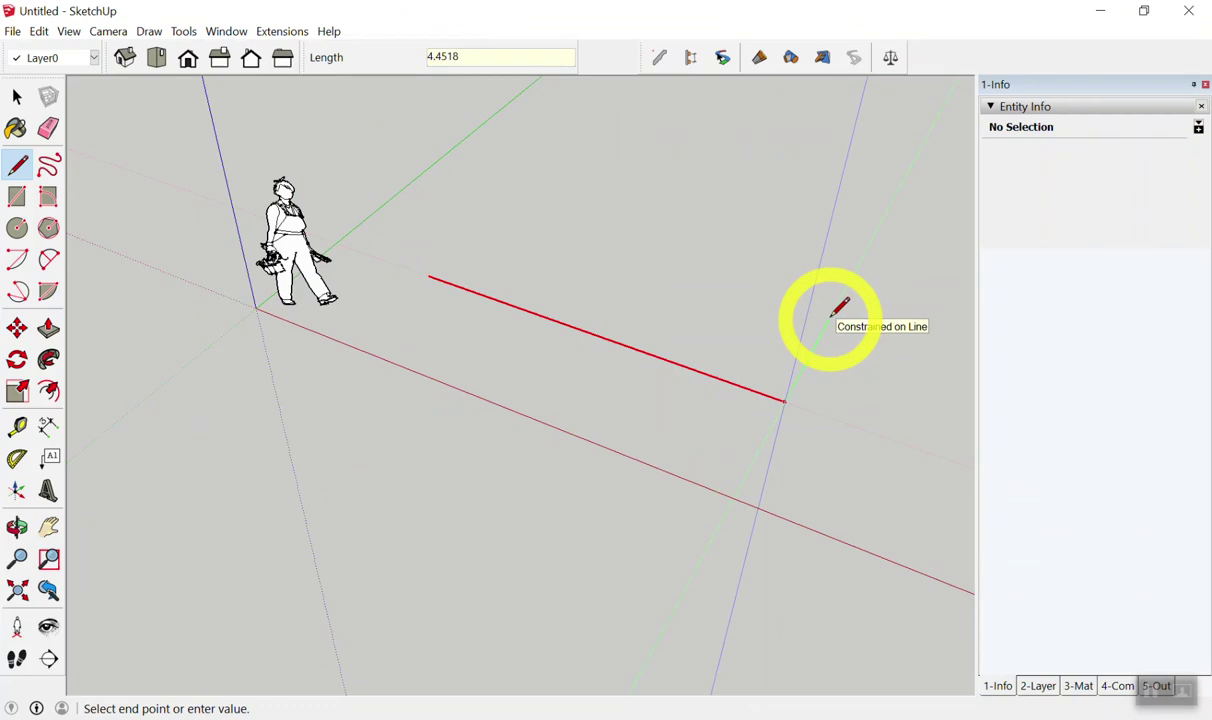
type("1")
key("Return")
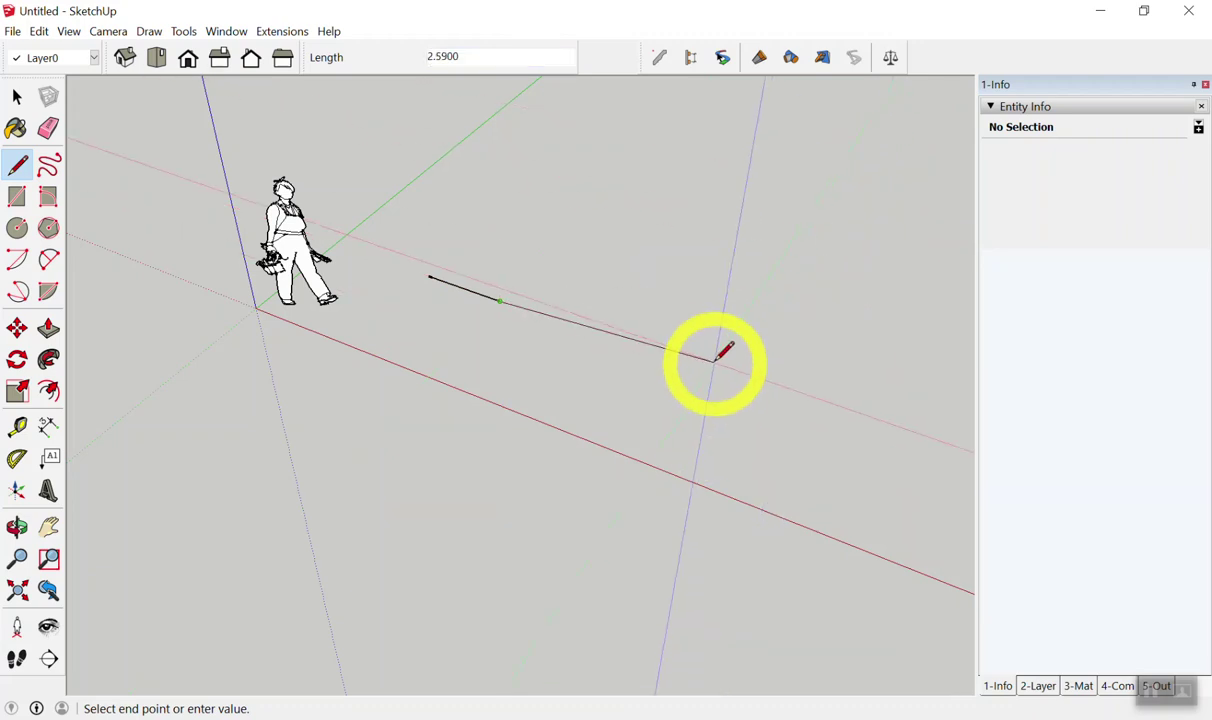
key("Escape")
- Draw a new 1-unit red-axis edge, retyping its length as 2, 4, then back to 1
left_click(464, 284)
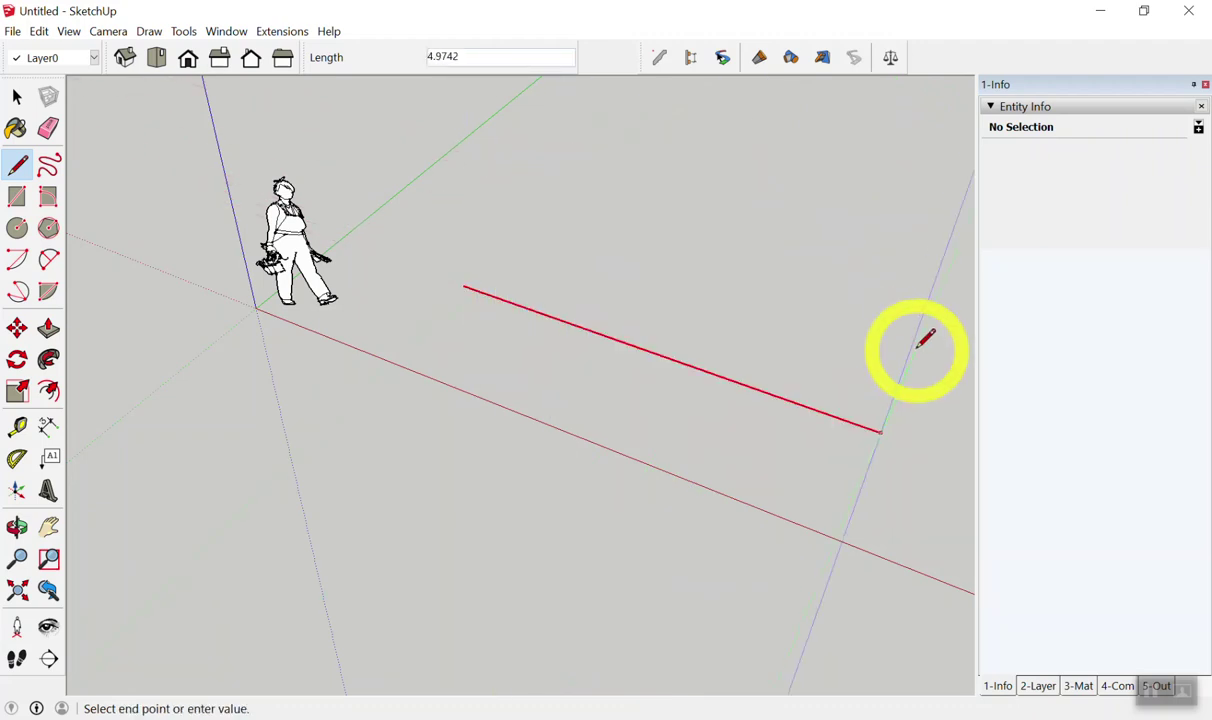
type("1")
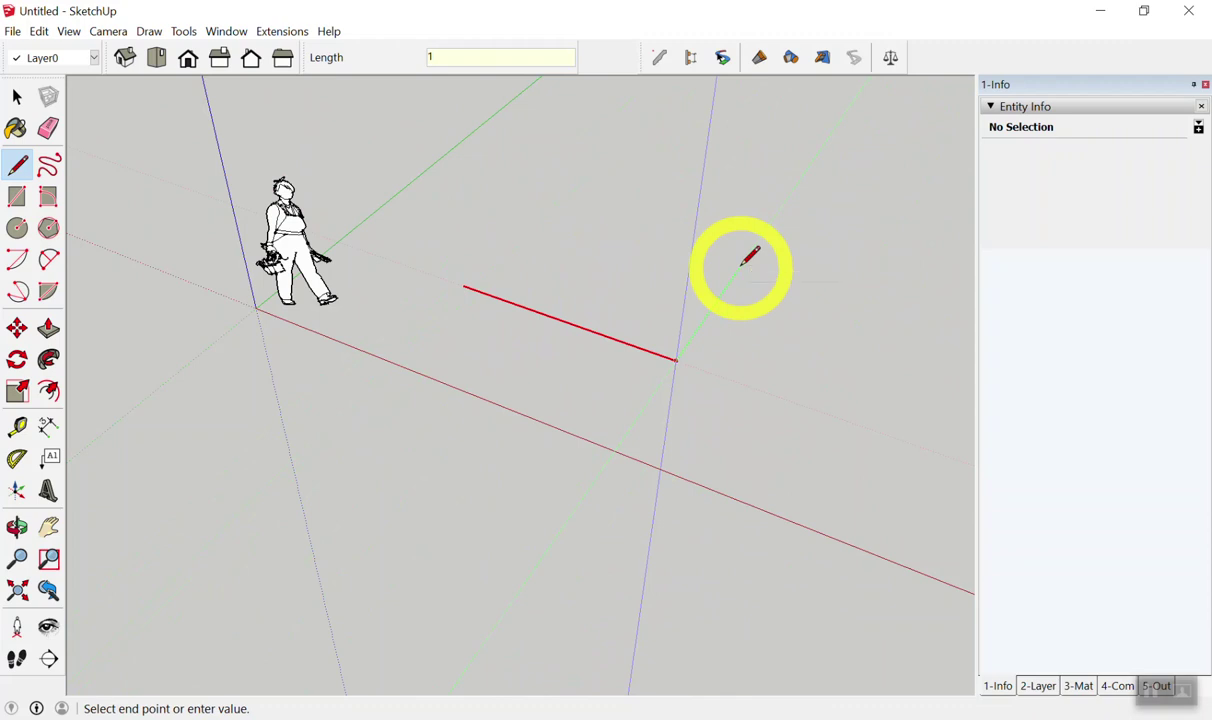
key("Return")
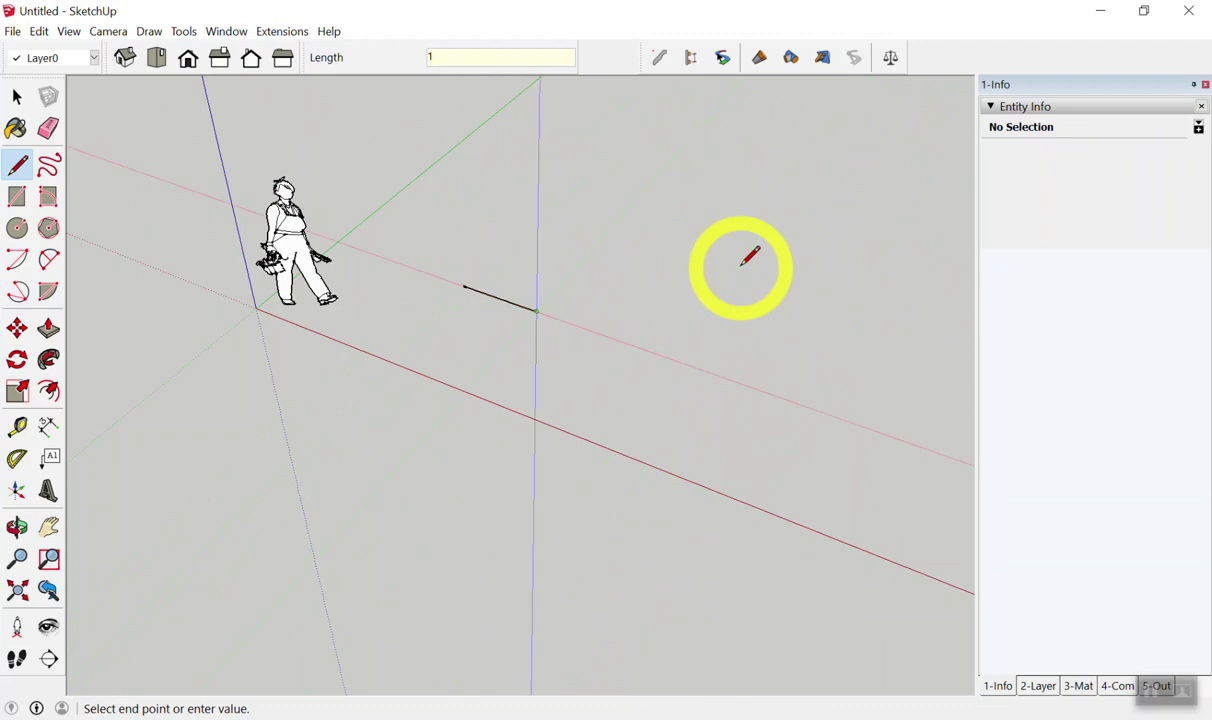
type("2")
key("Return")
type("4")
key("Return")
type("1")
key("Return")
key("space")
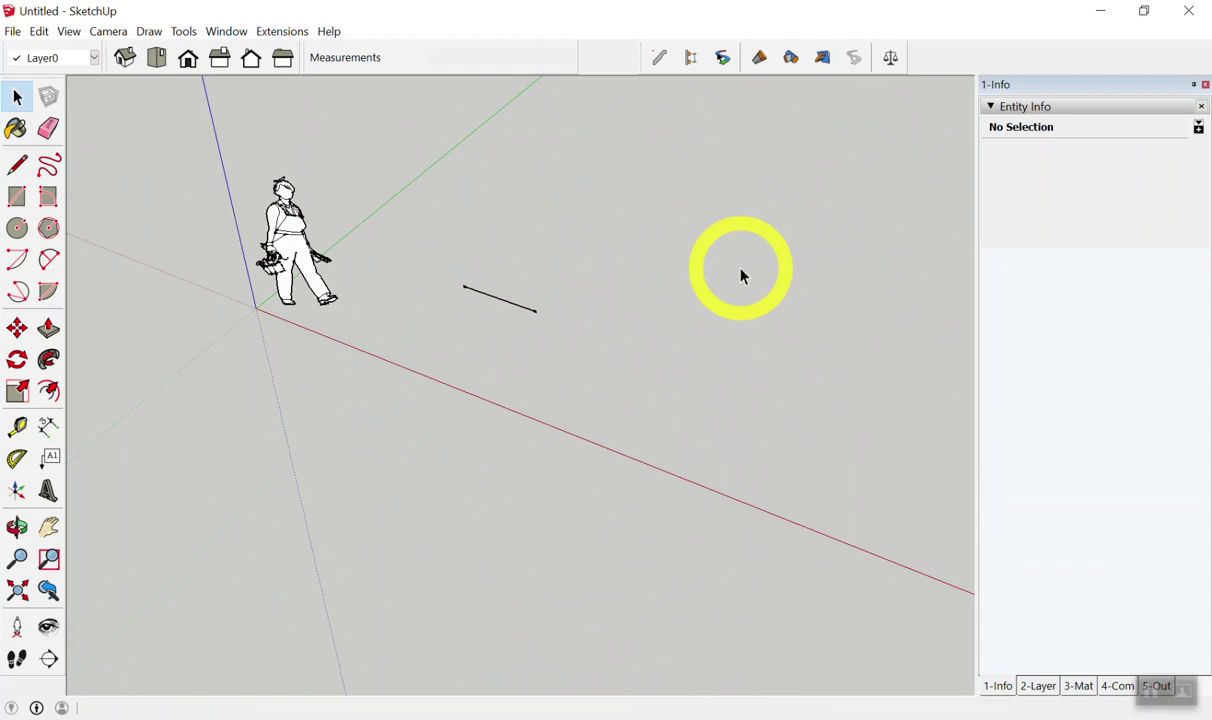
- Draw a 4-unit edge straight up the blue axis, starting beside the short red-axis edge
mouse_move(741, 273)
middle_mouse_down()
mouse_move(692, 319)
mouse_move(706, 306)
middle_mouse_up()
key("l")
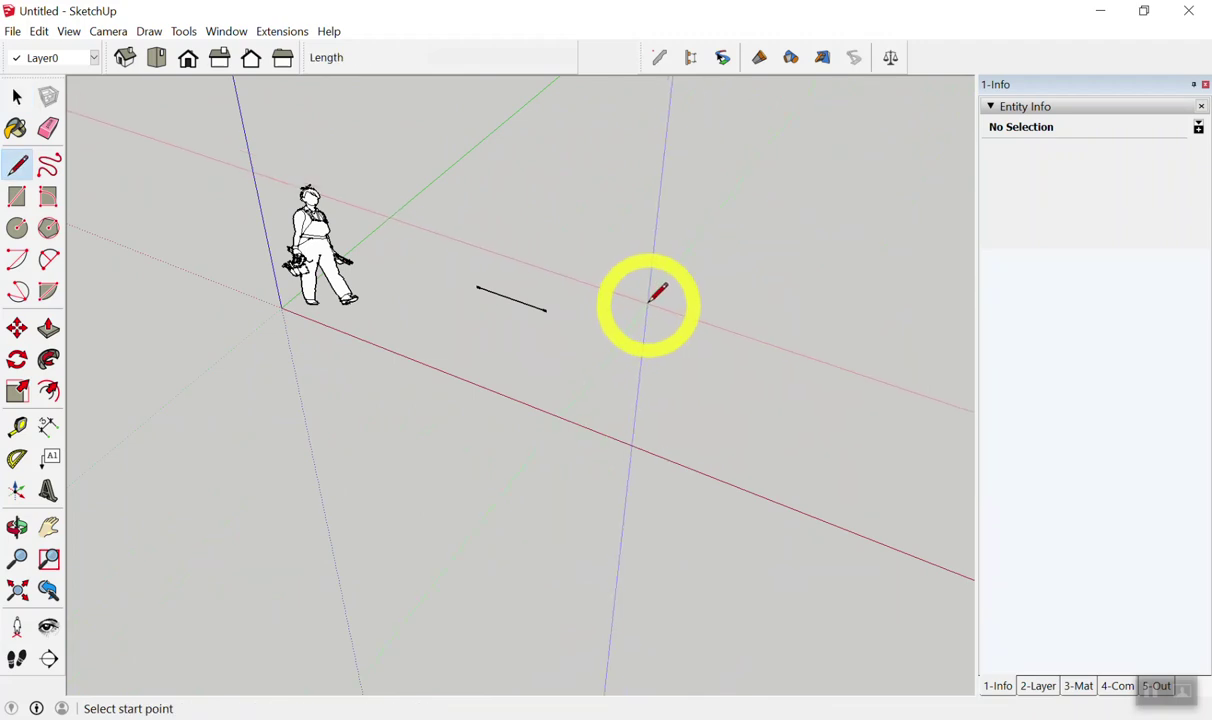
left_click(649, 301)
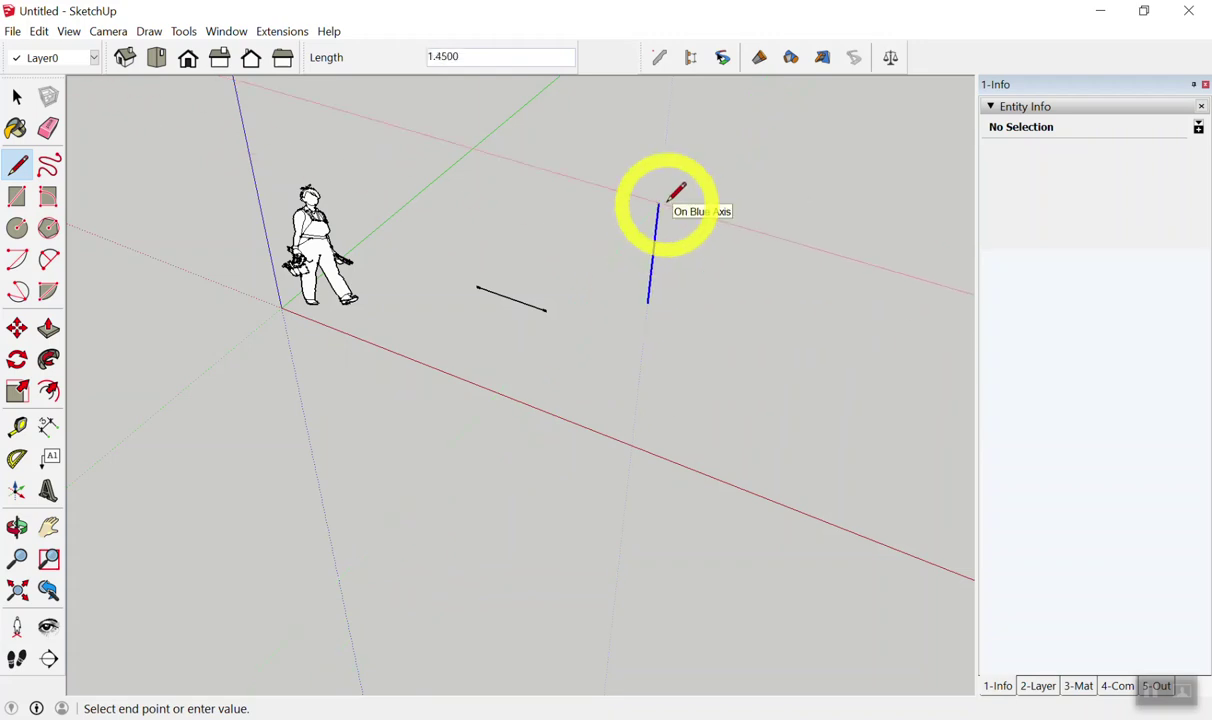
type("4")
key("Return")
key("space")
mouse_move(650, 240)
middle_mouse_down()
mouse_move(606, 300)
mouse_move(666, 300)
mouse_move(180, 12)
mouse_move(127, 73)
mouse_move(311, 251)
middle_mouse_up()
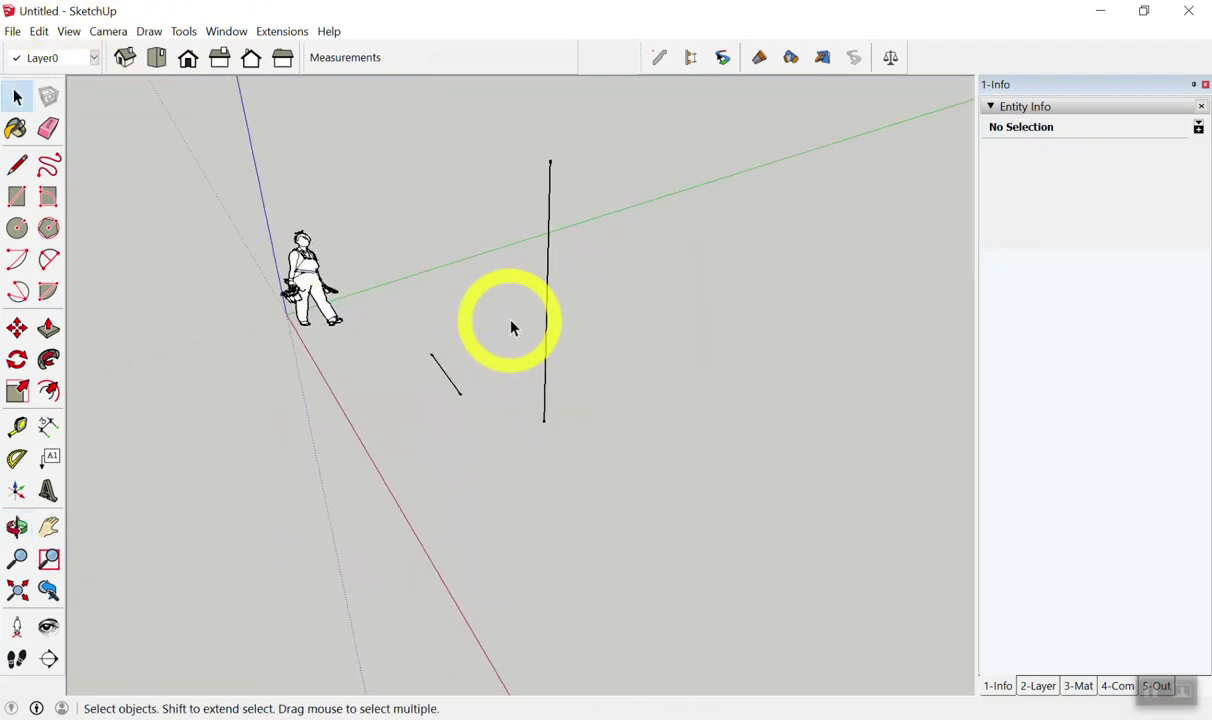
- Add a 4.0000 dimension to the vertical edge, then erase it
scroll(560, 355, "up", 2)
key("d")
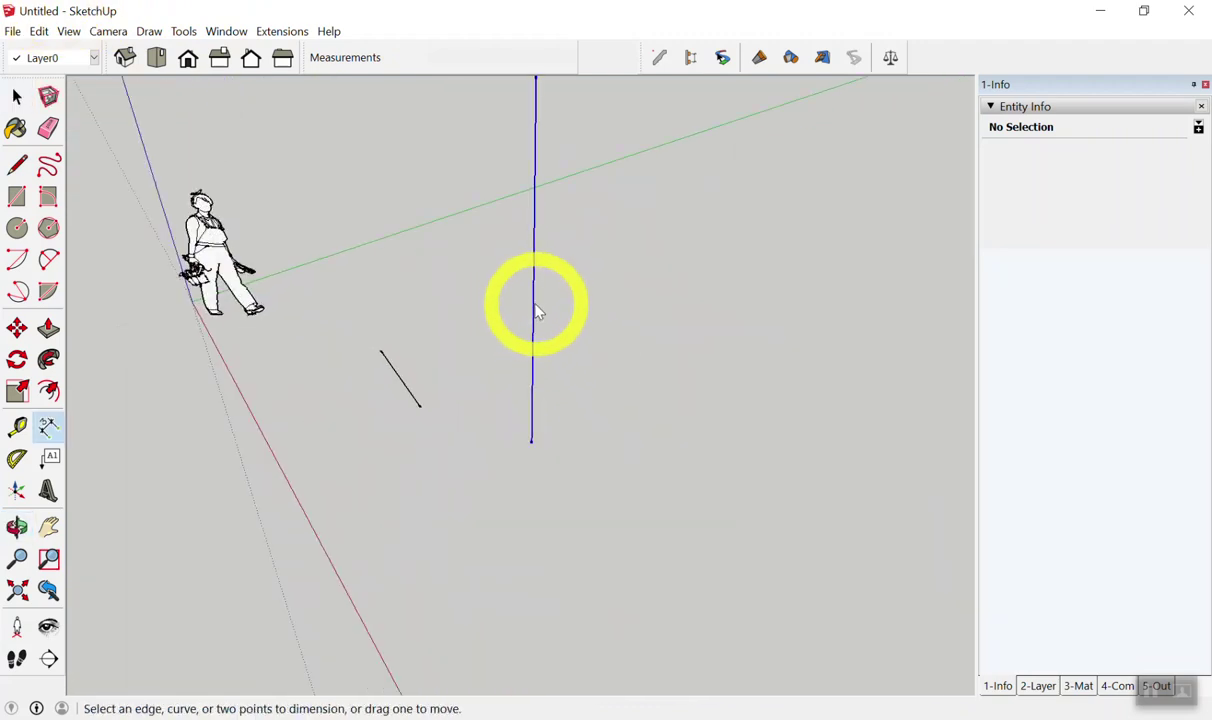
left_click(537, 311)
left_click(565, 320)
middle_click_drag(565, 320, 722, 345)
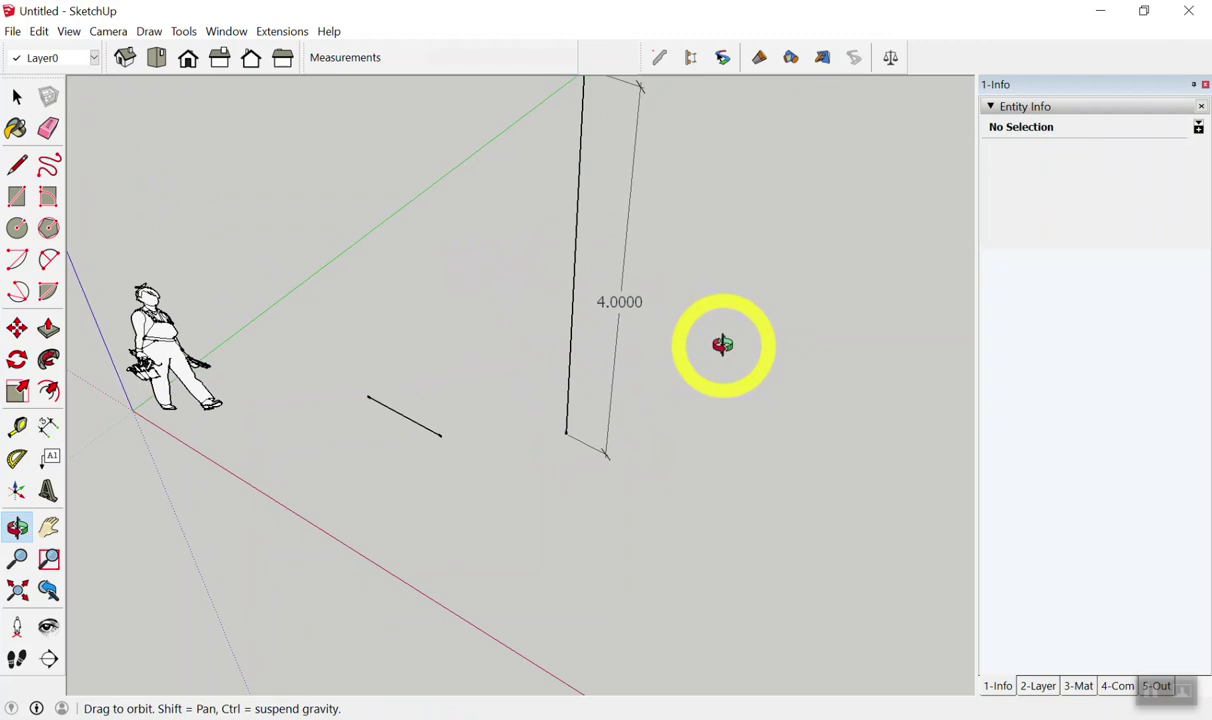
key("e")
left_click_drag(674, 208, 278, 367)
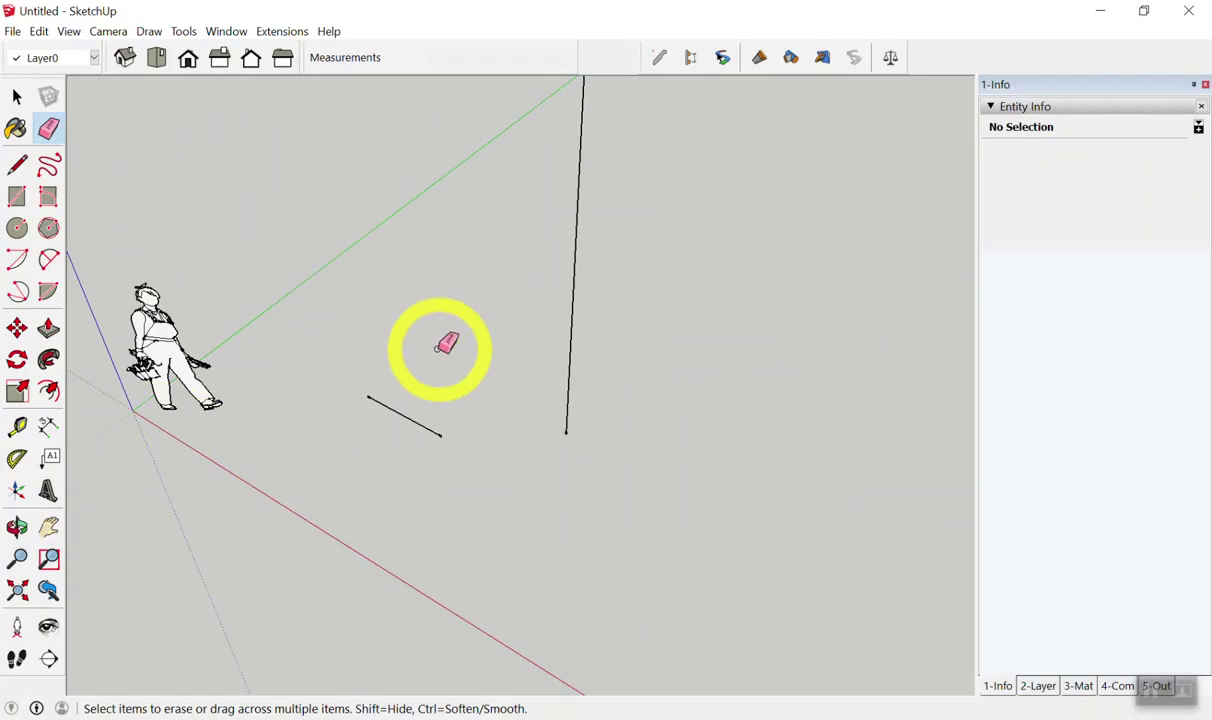
key("space")
- Dimension the vertical edge again at 4.0000 to its right and erase that dimension too
key("d")
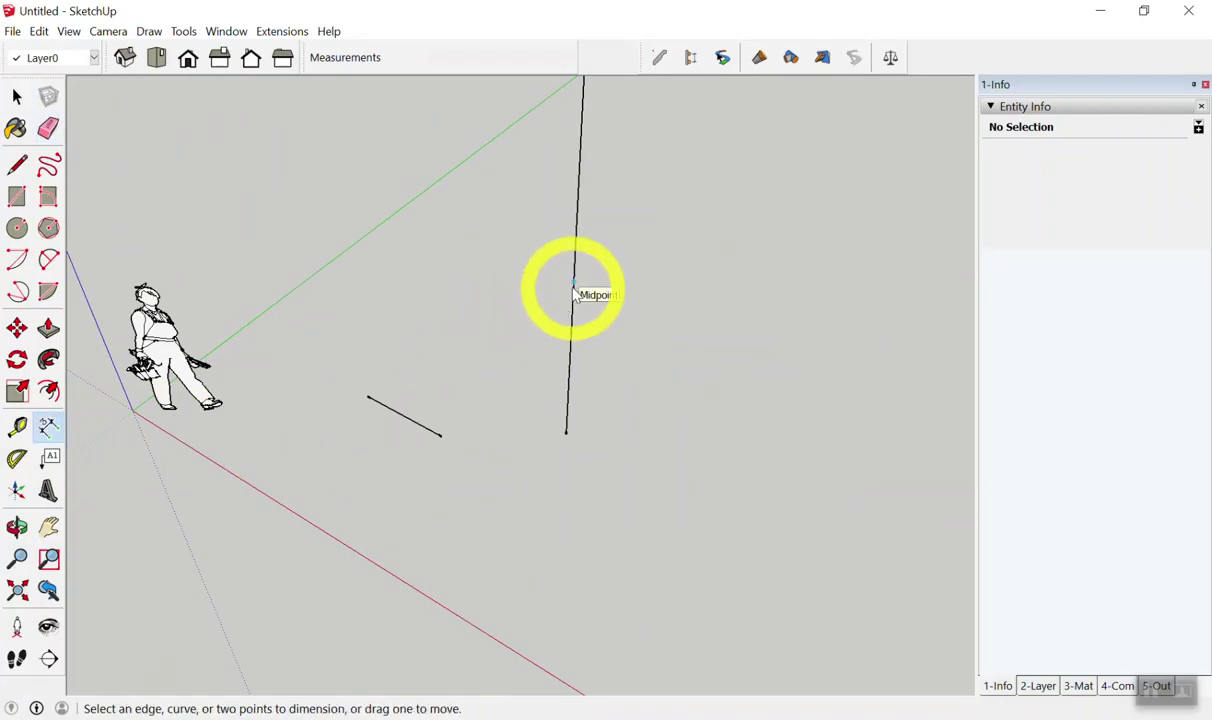
left_click(575, 303)
left_click(615, 316)
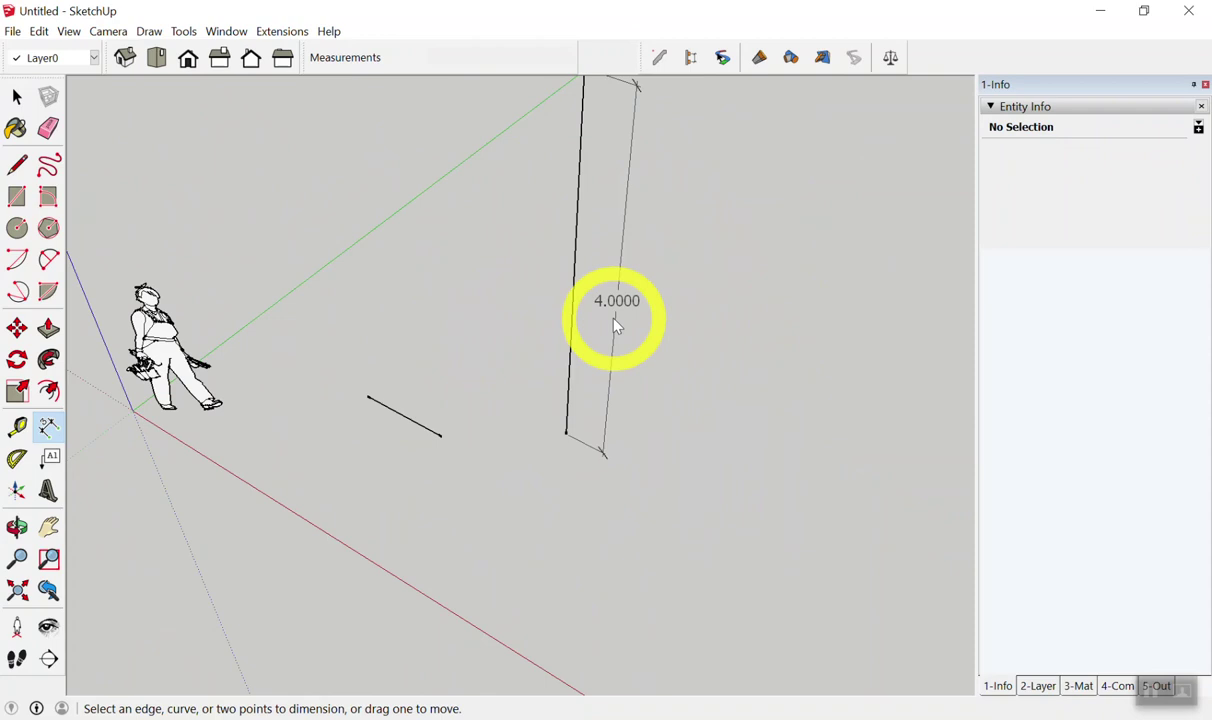
key("space")
key("e")
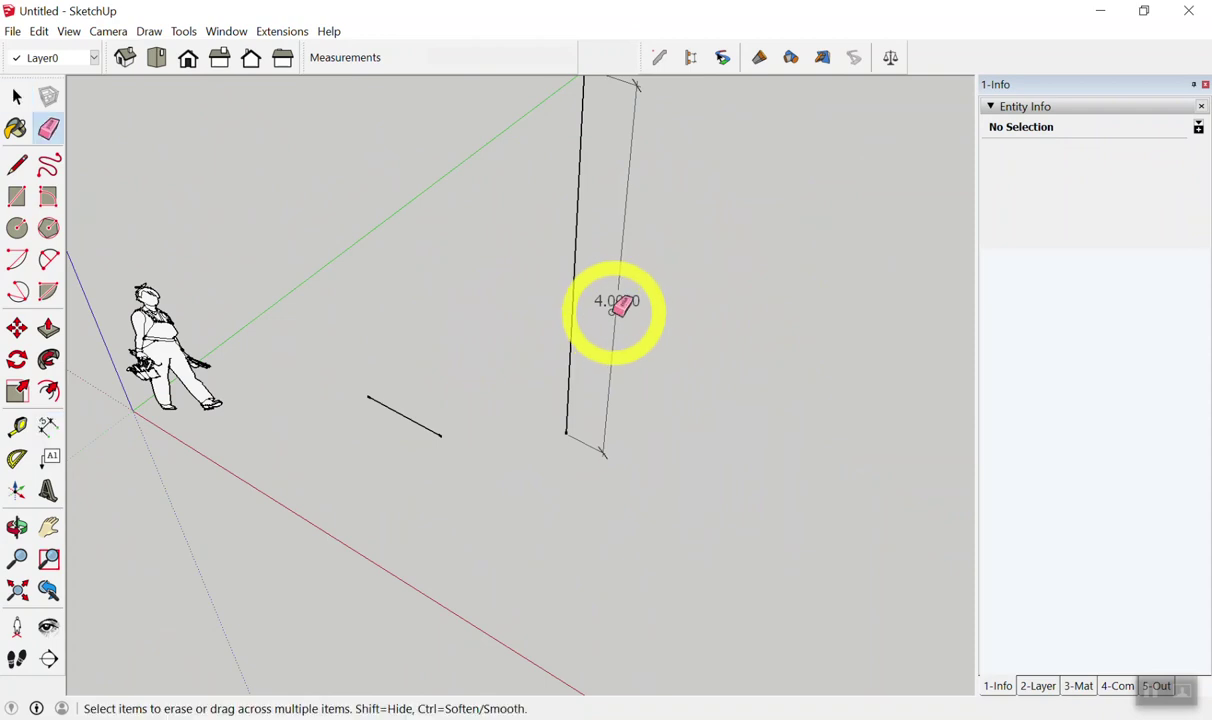
left_click(624, 302)
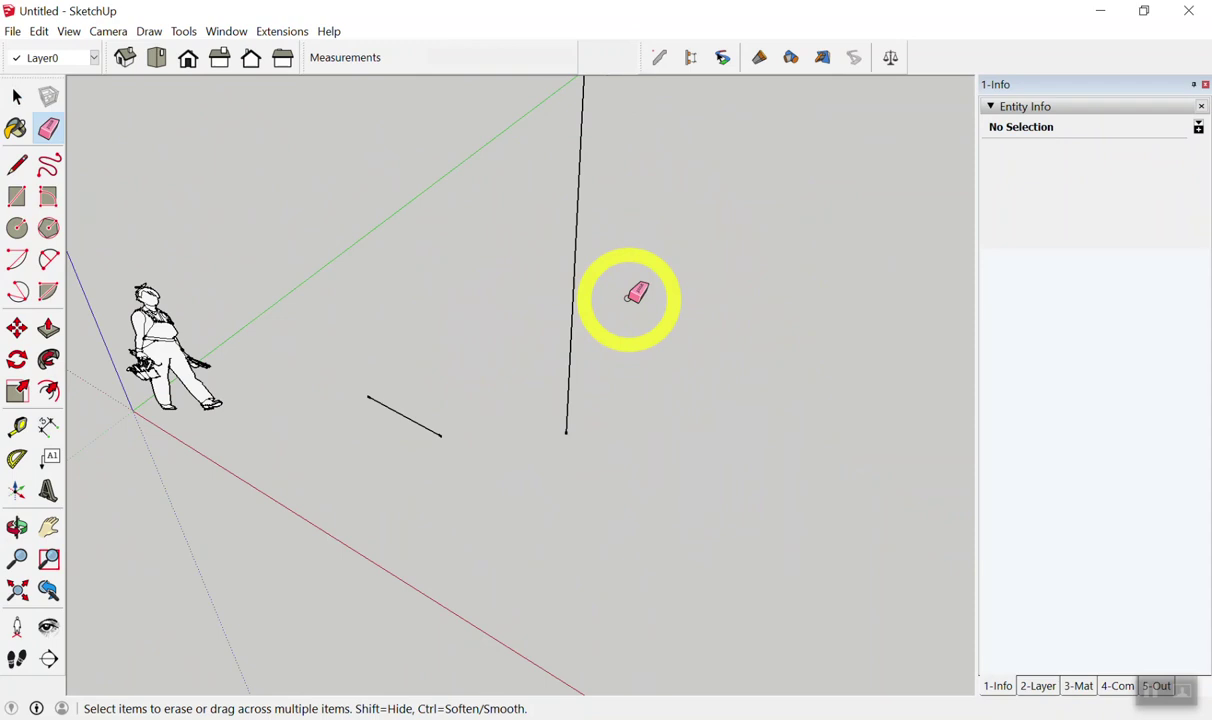
- In Top view, window-select both drawn edges and delete them
key("t")
key("space")
mouse_move(463, 181)
left_mouse_down()
mouse_move(830, 368)
mouse_move(855, 460)
left_mouse_up()
key("Delete")
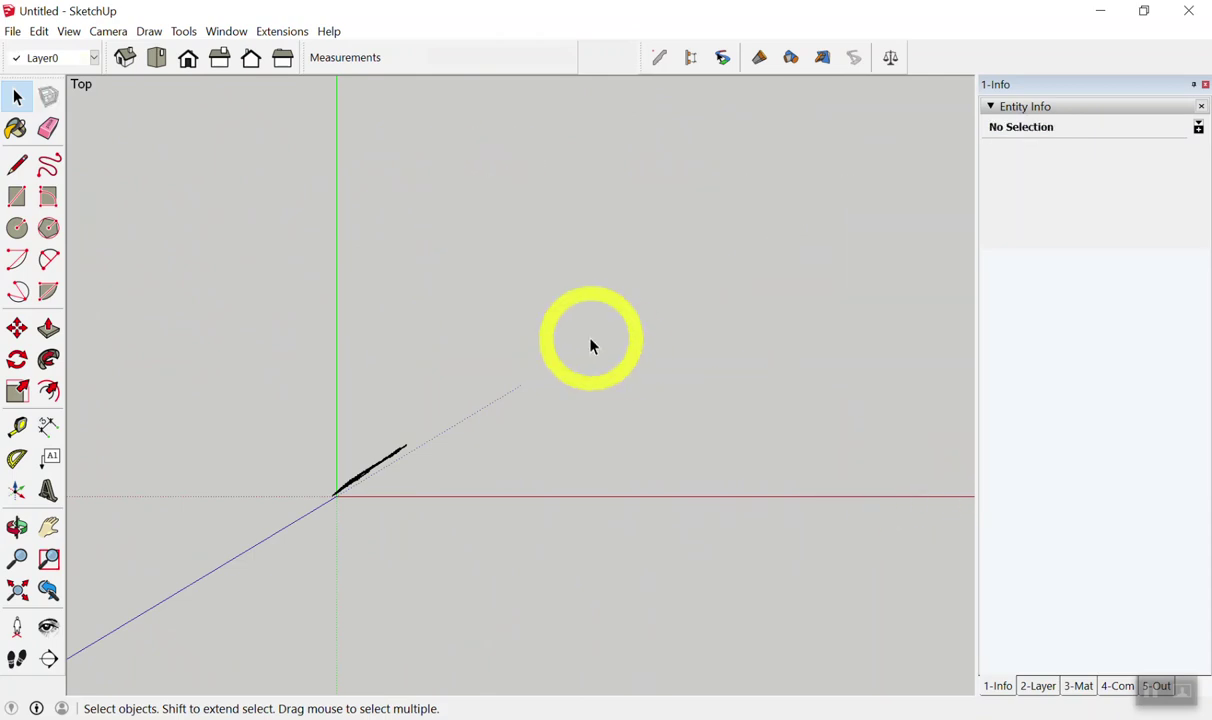
- Draw one diagonal edge on the ground away from the figure, then zoom to check it
key("l")
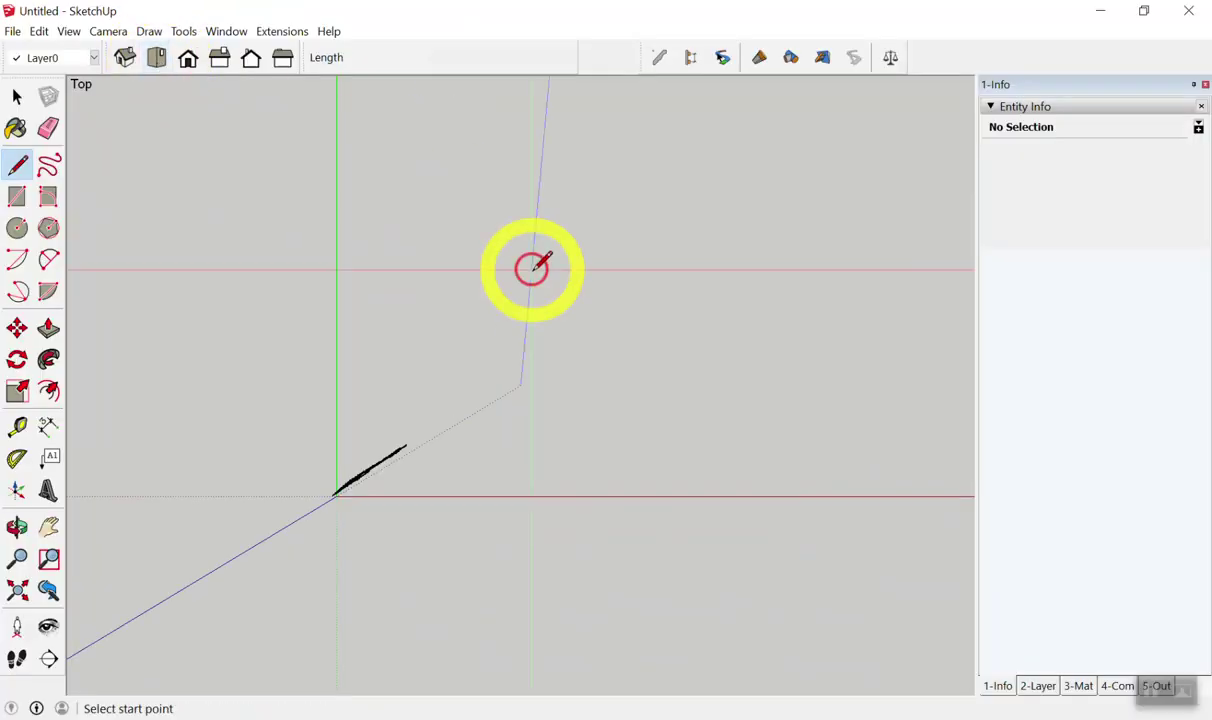
left_click(537, 342)
left_click(768, 232)
key("space")
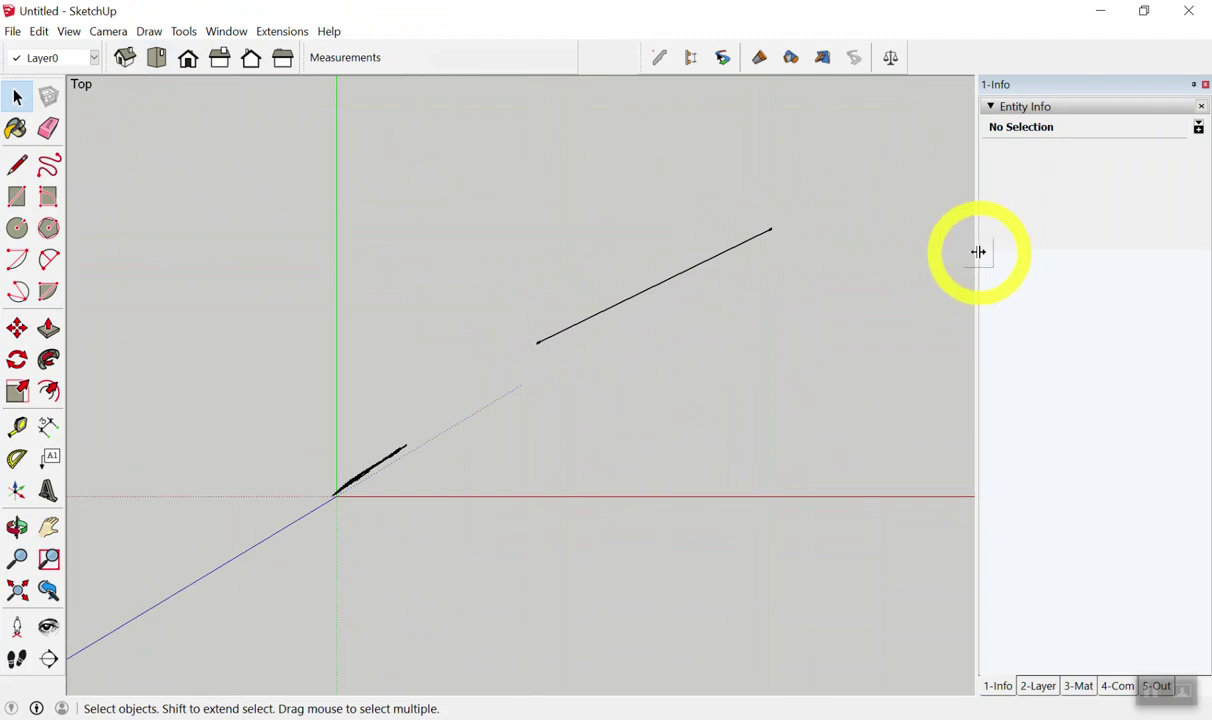
scroll(614, 320, "up", 2)
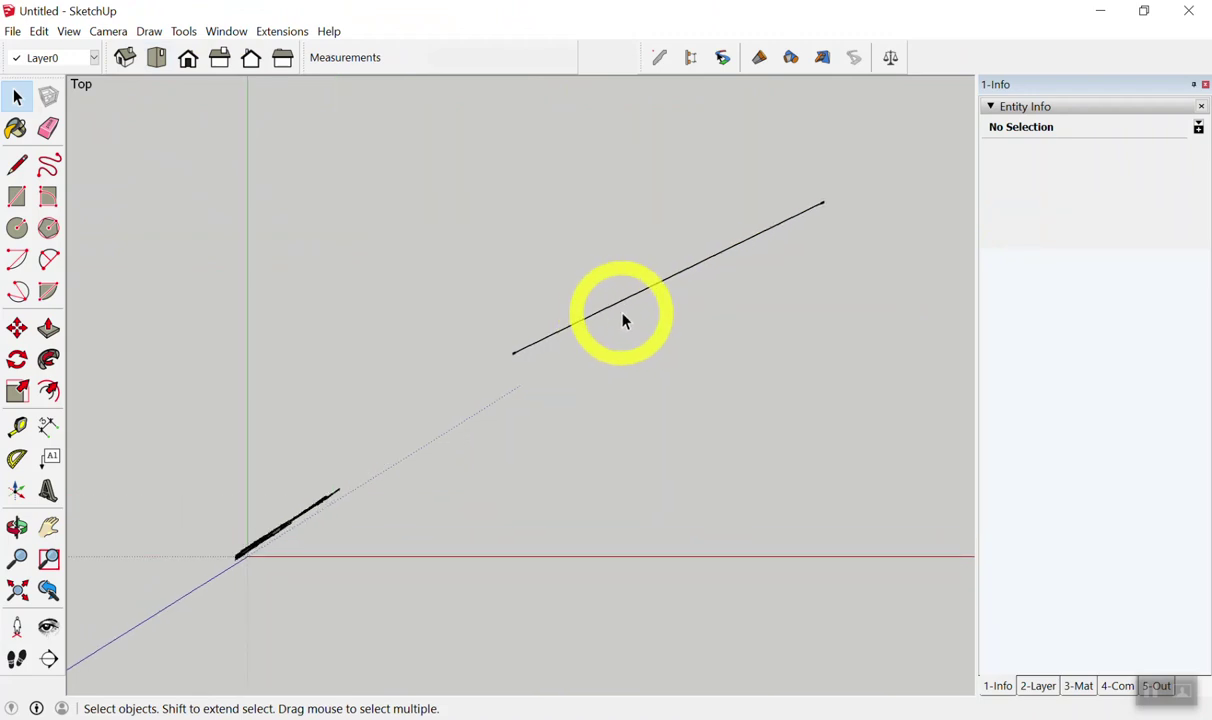
scroll(481, 340, "down", 2)
scroll(500, 338, "down", 1)
scroll(760, 205, "up", 1)
scroll(573, 190, "down", 1)
scroll(430, 235, "down", 1)
scroll(812, 282, "up", 1)
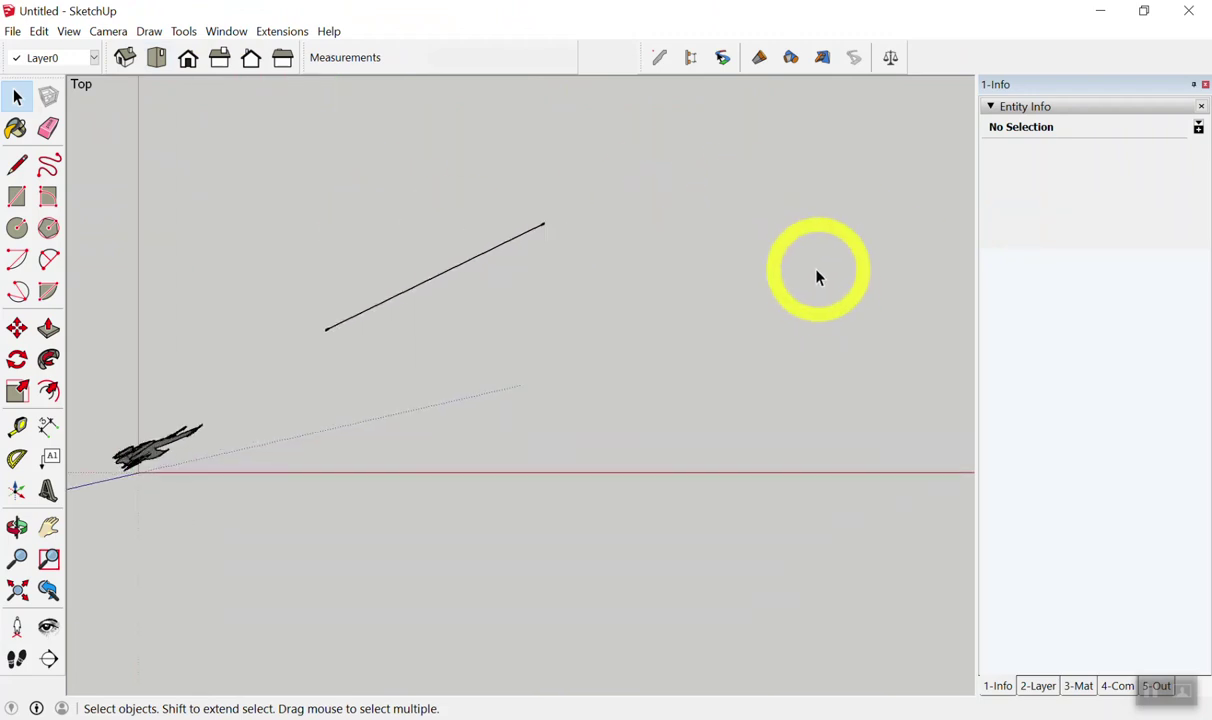
key("l")
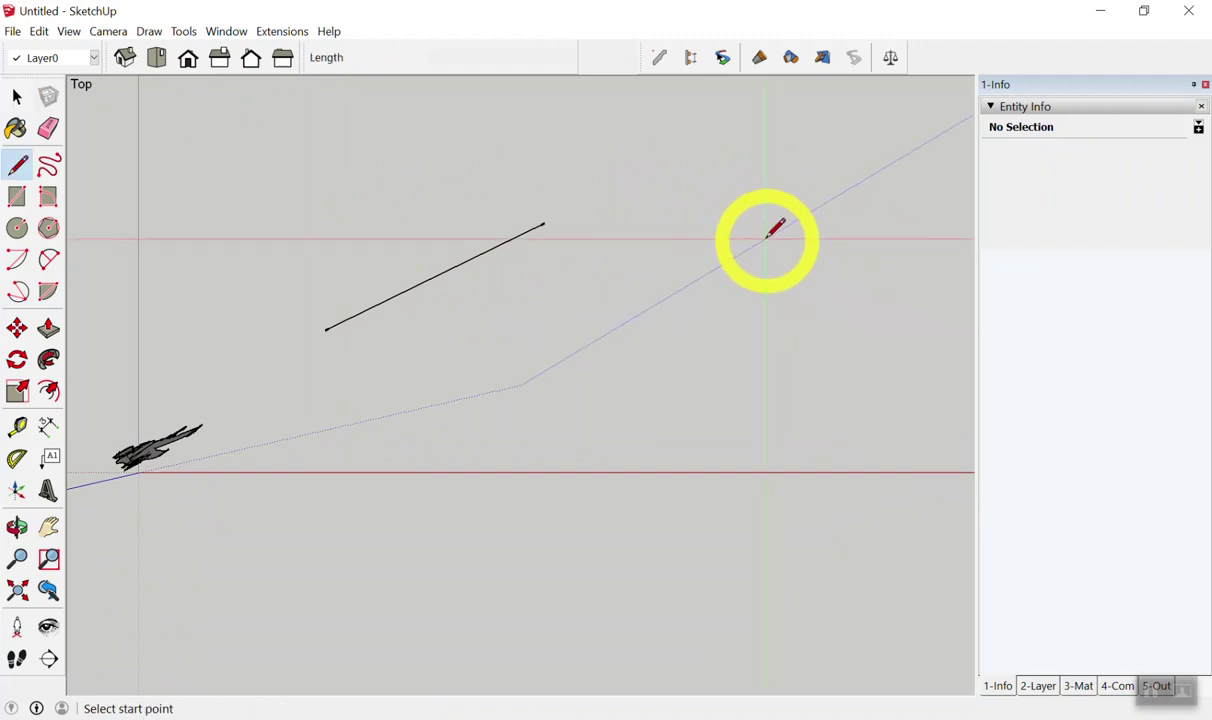
scroll(683, 279, "down", 1)
scroll(683, 279, "up", 1)
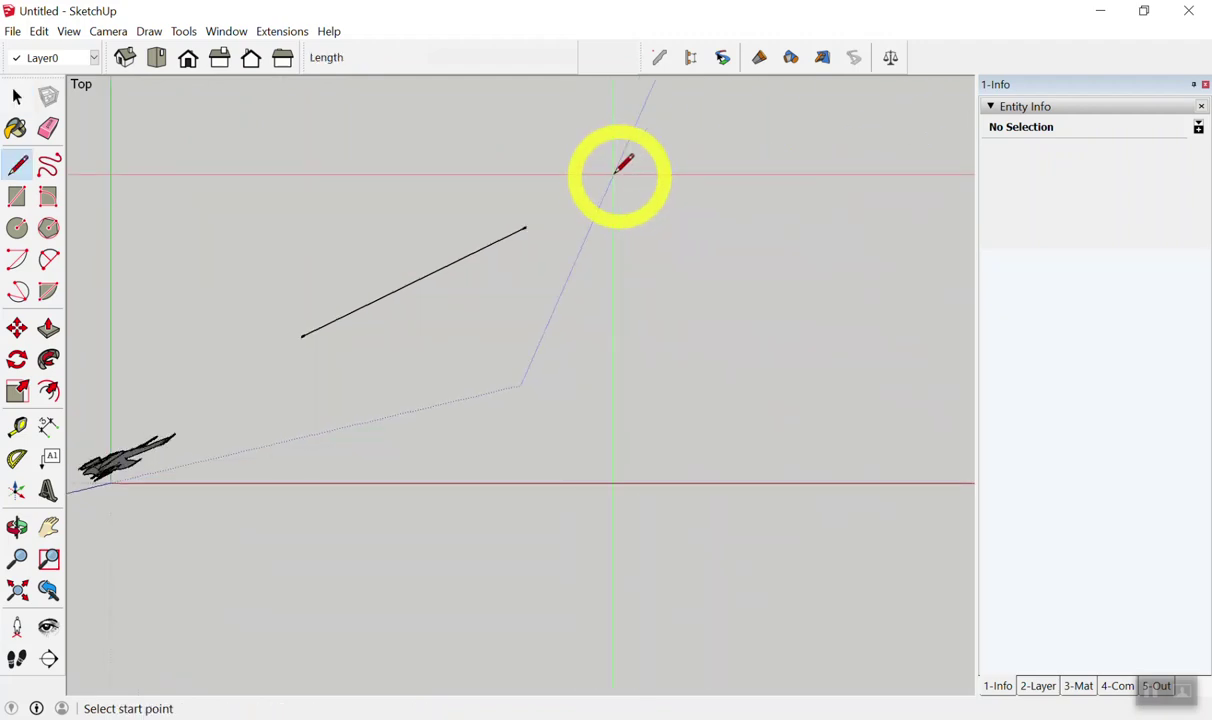
scroll(524, 228, "down", 1)
left_click(520, 232)
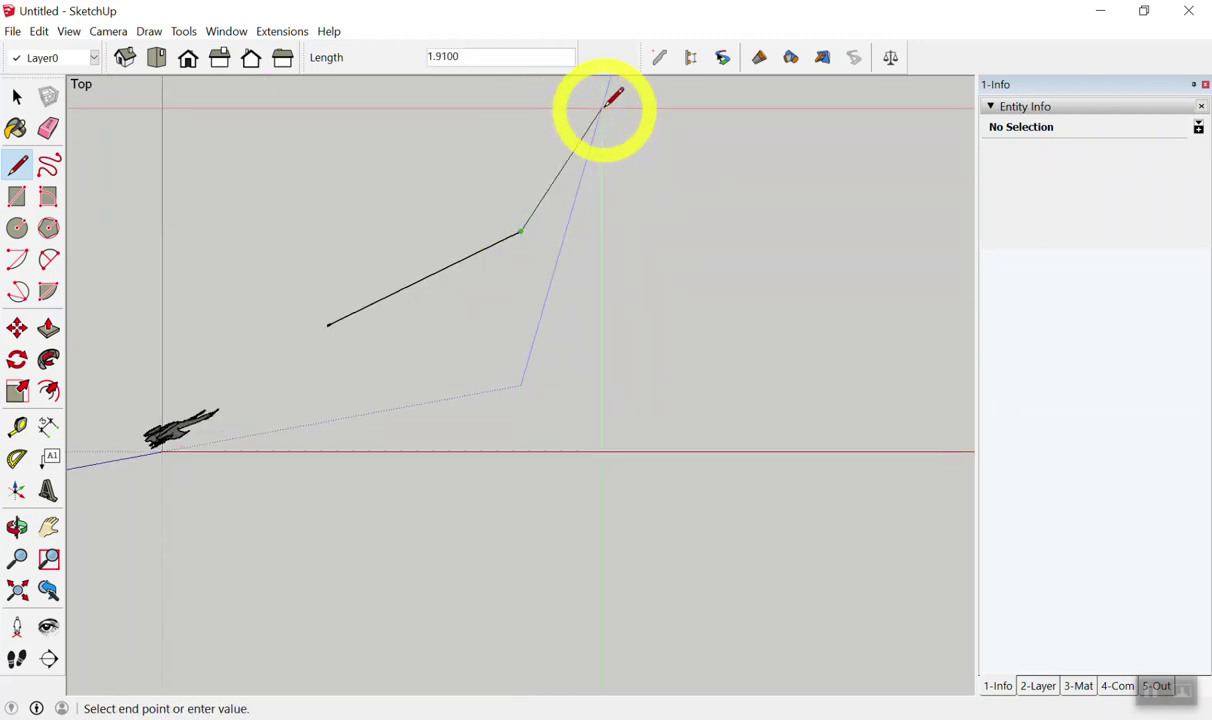
scroll(725, 255, "down", 3)
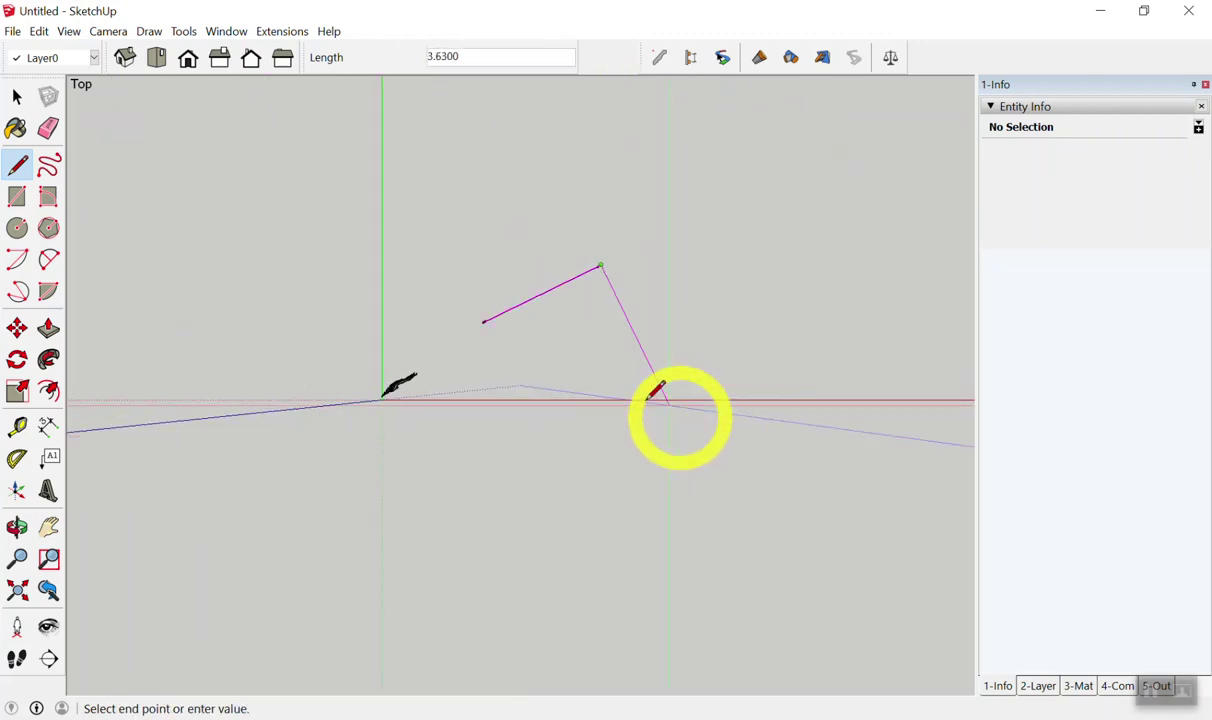
scroll(620, 200, "up", 3)
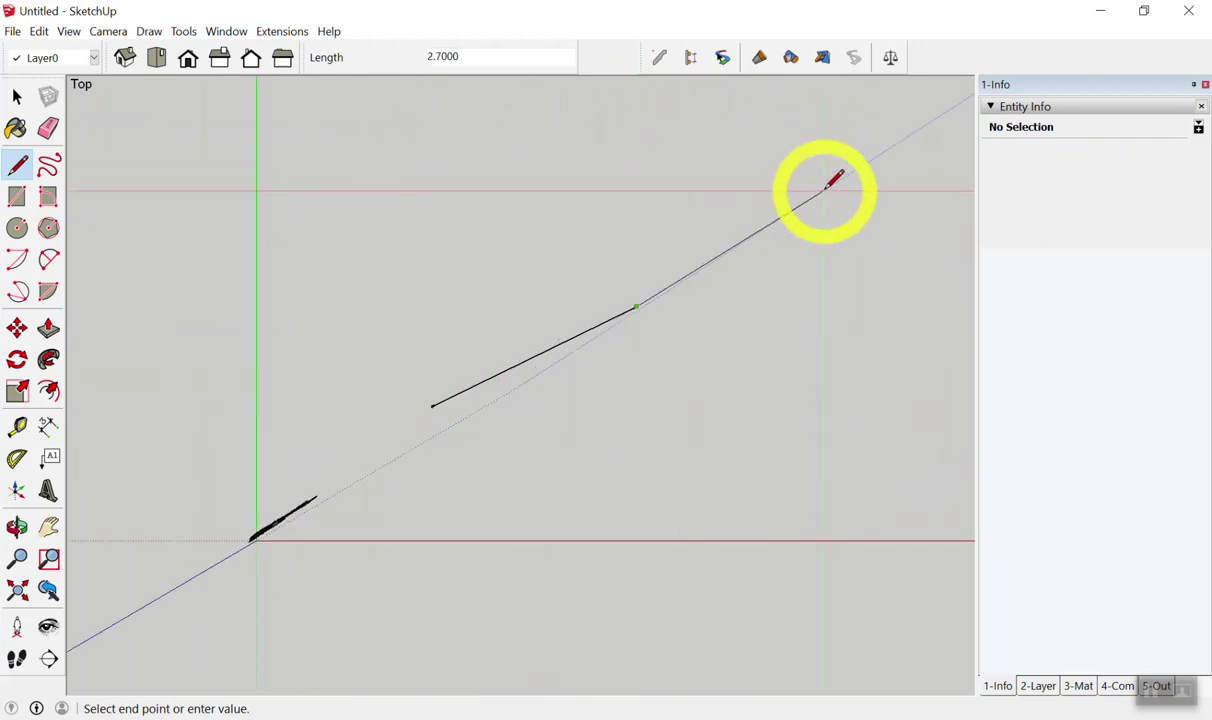
scroll(392, 276, "down", 2)
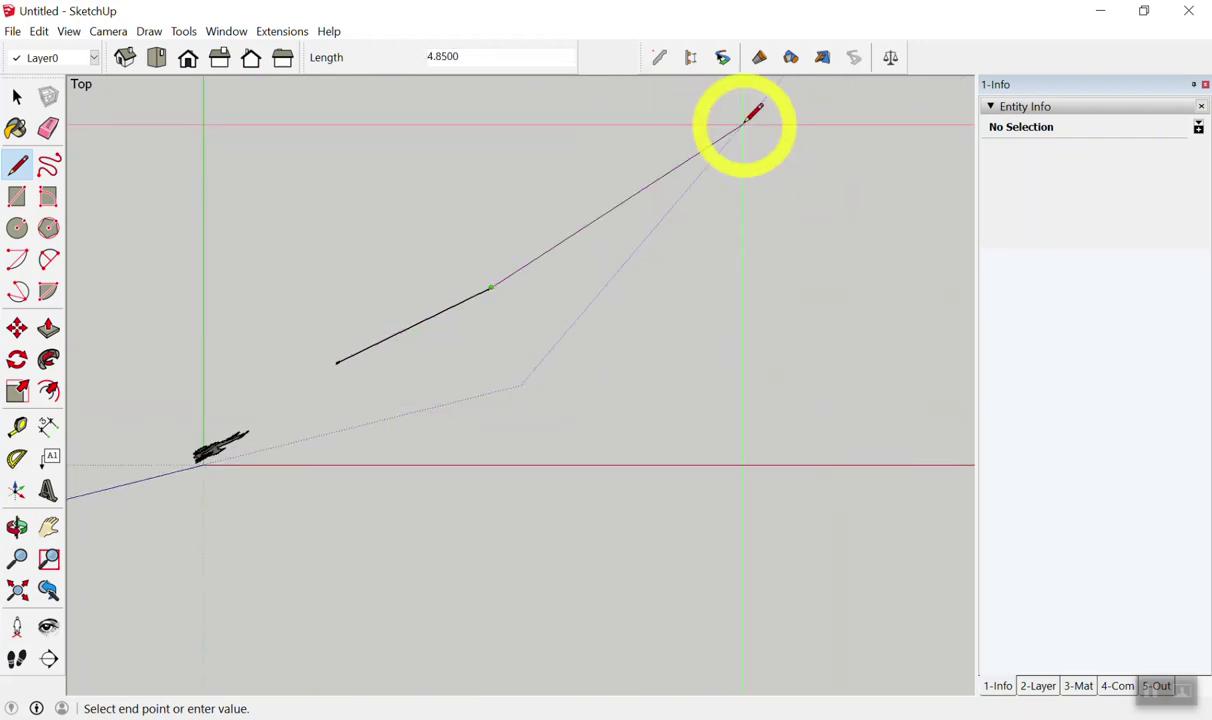
key("shift")
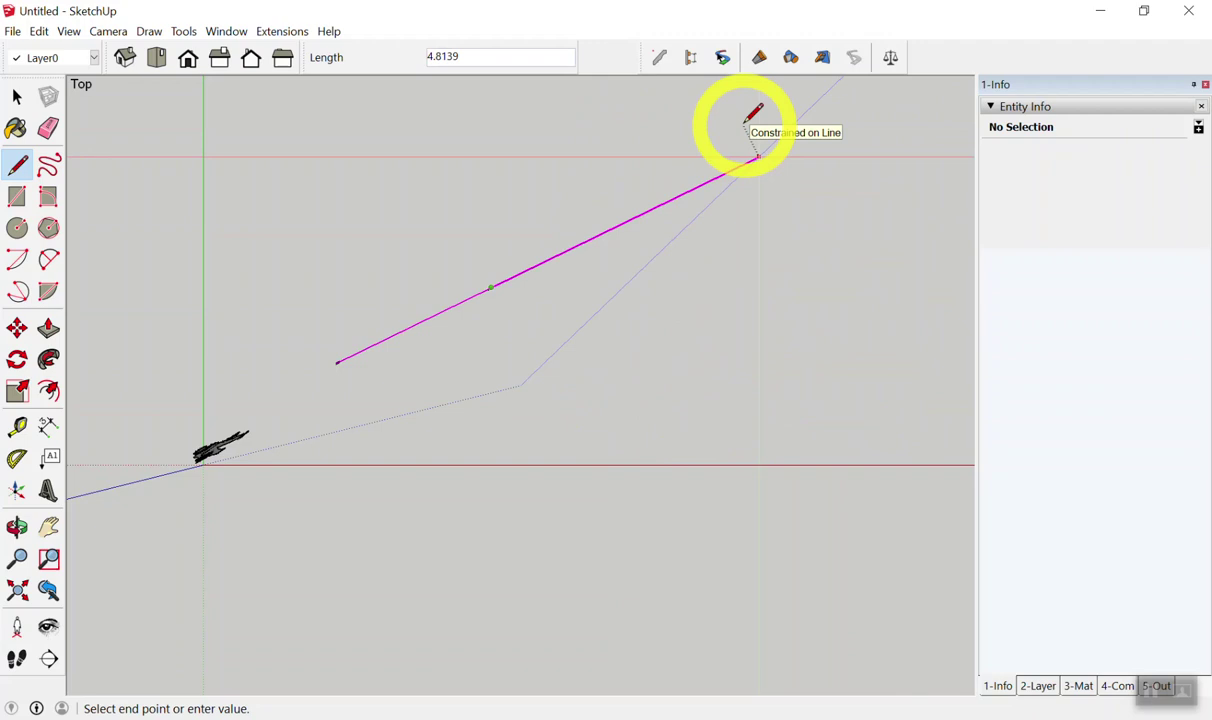
scroll(676, 233, "down", 2)
scroll(649, 160, "up", 3)
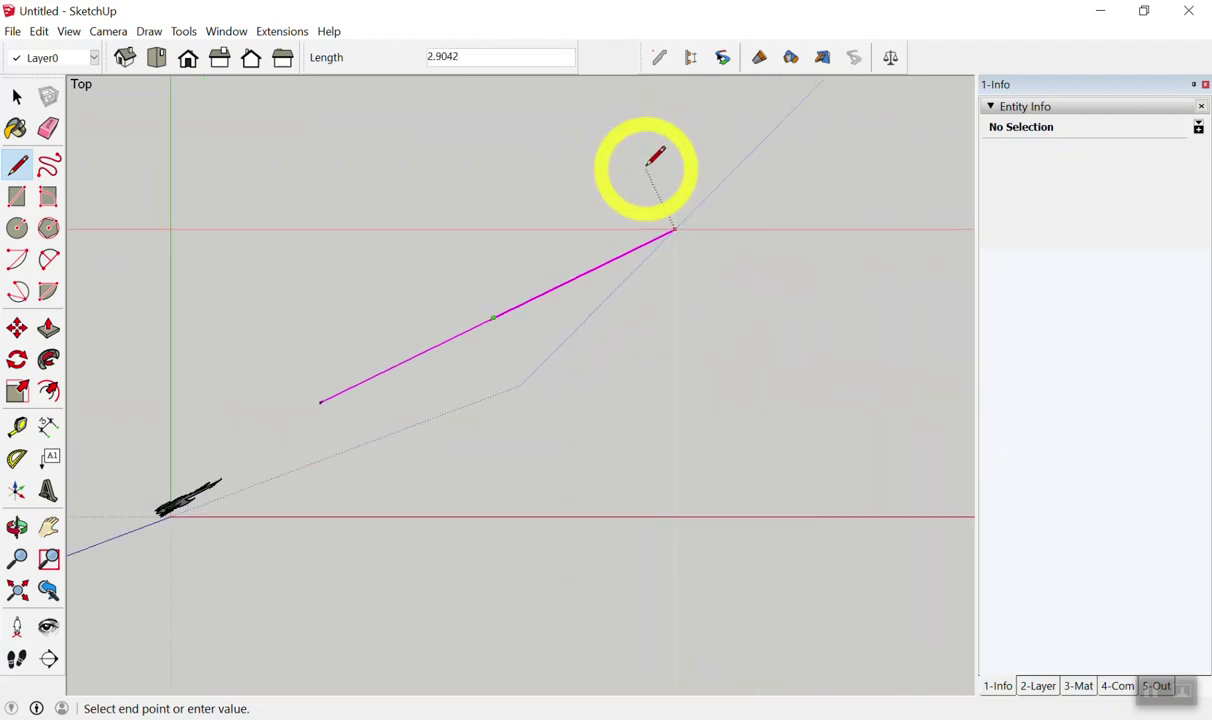
scroll(505, 205, "down", 2)
scroll(492, 218, "up", 1)
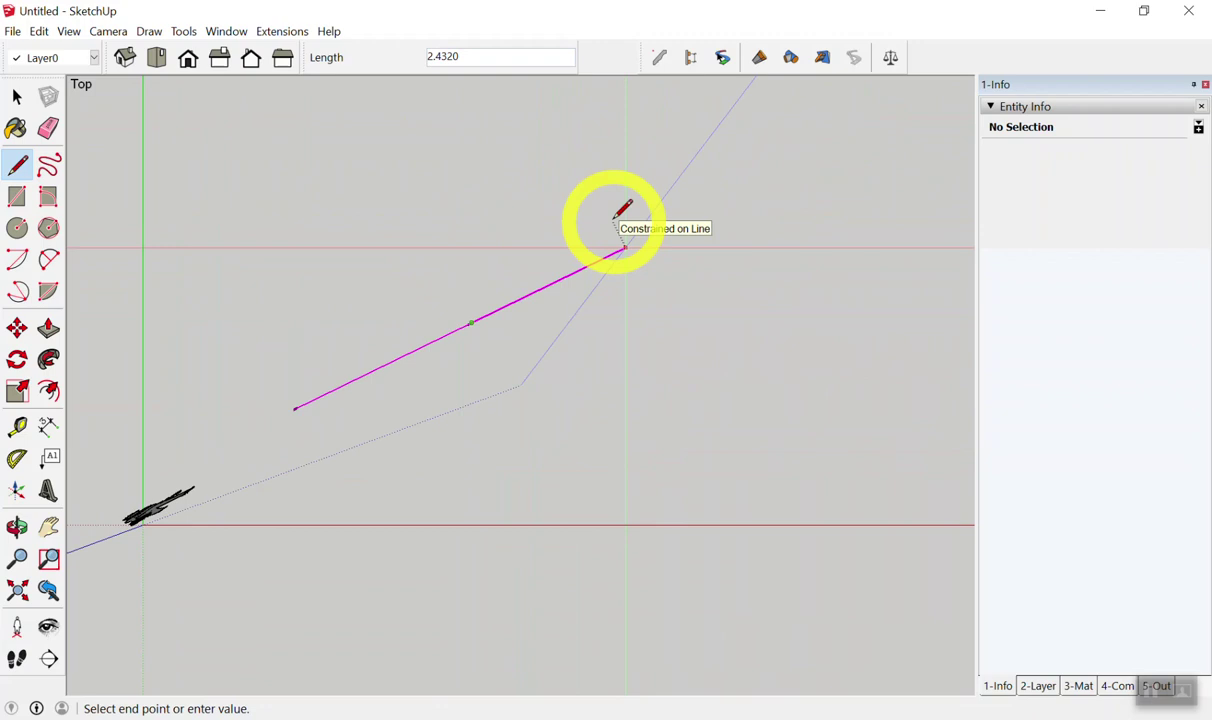
key("Up")
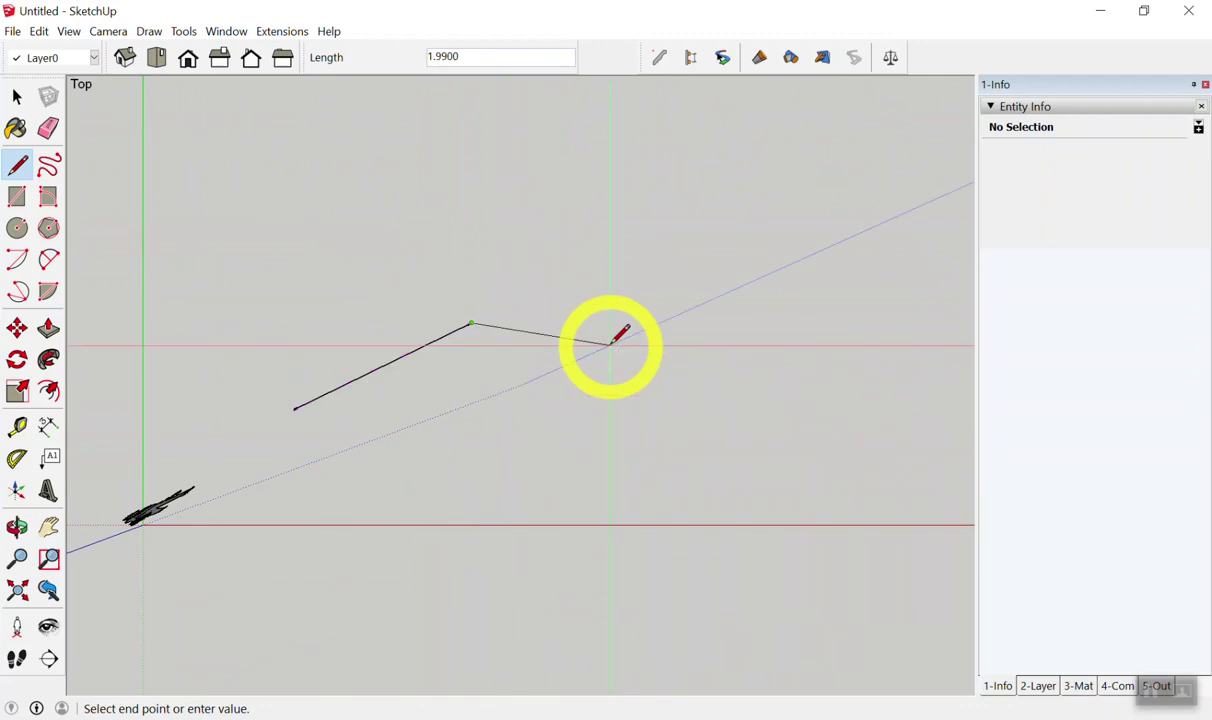
key("shift")
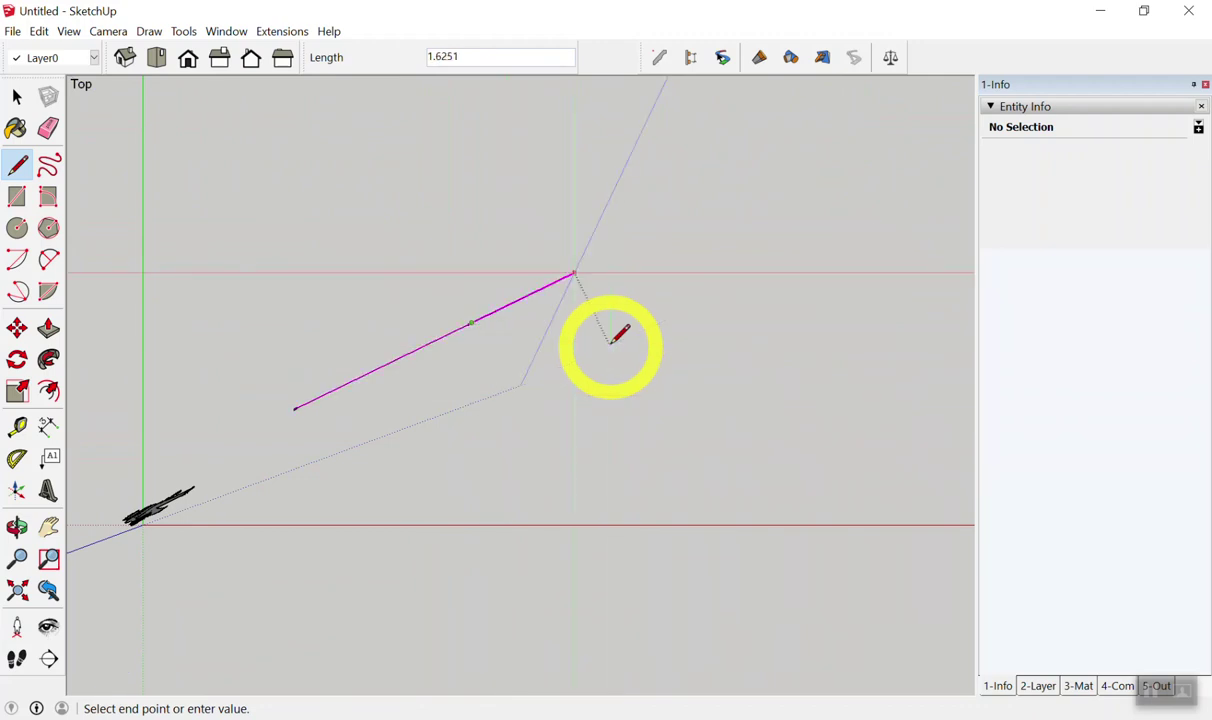
key("shift")
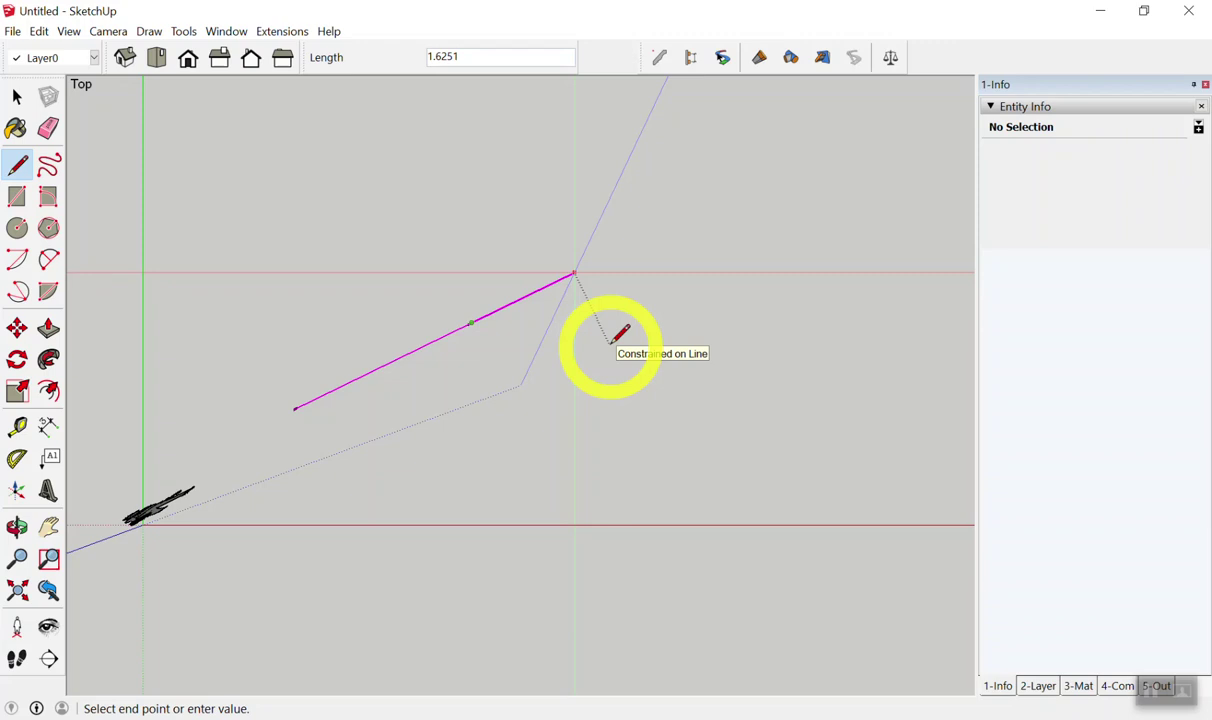
key("shift")
key("shift")
key("shift")
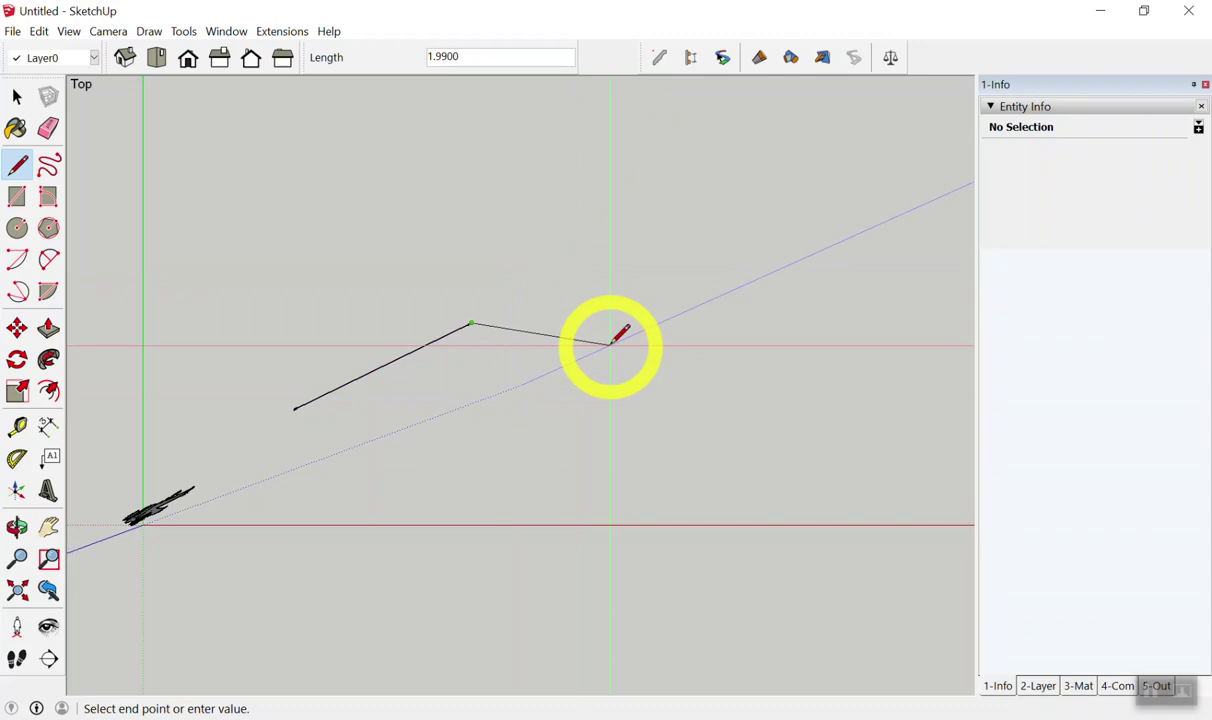
key("space")
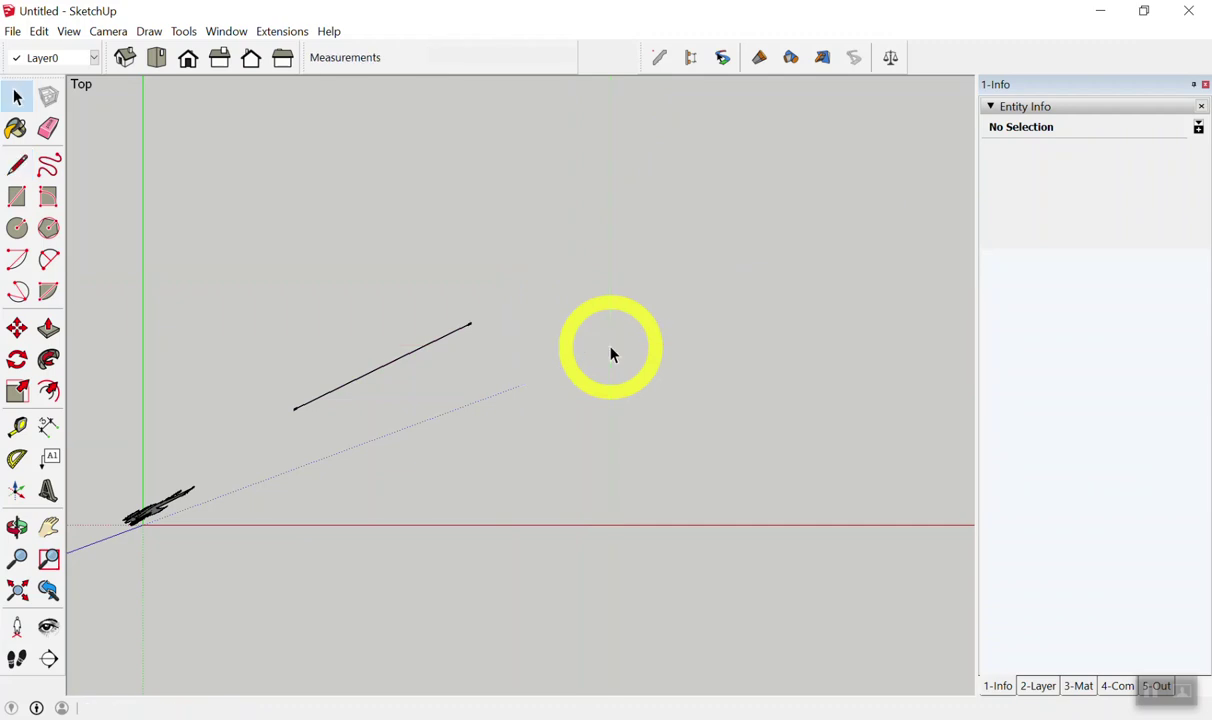
scroll(417, 464, "up", 2)
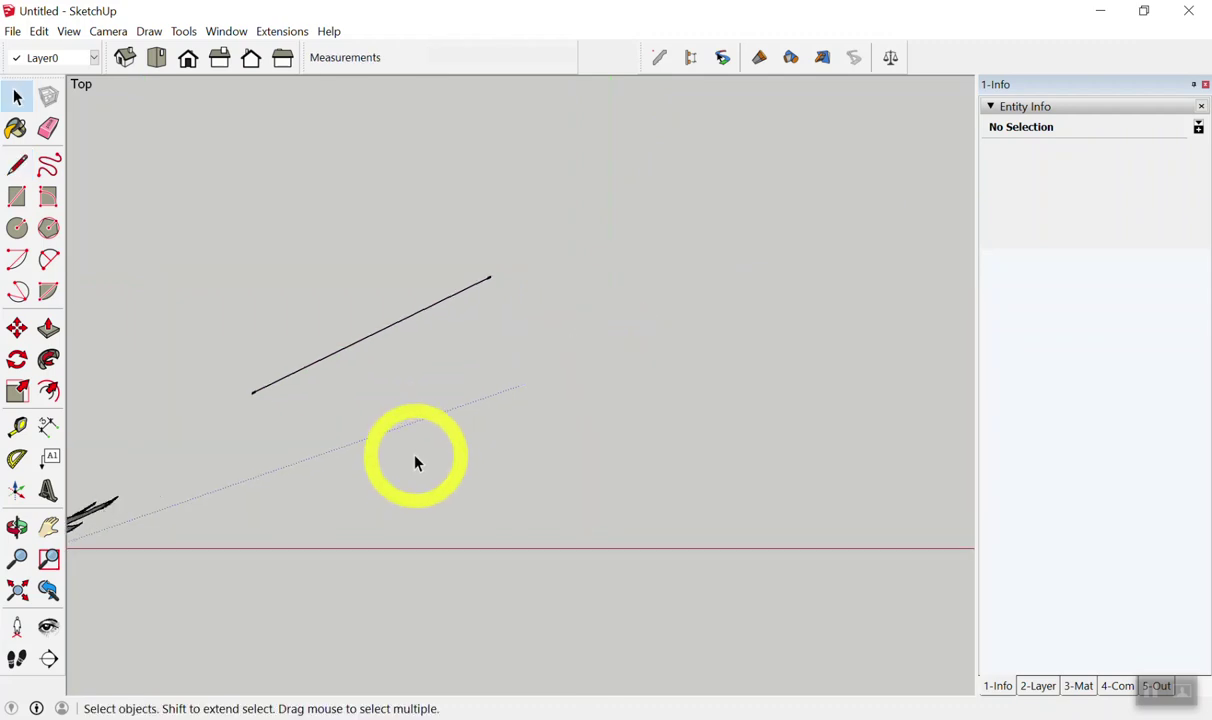
key("l")
scroll(338, 452, "up", 1)
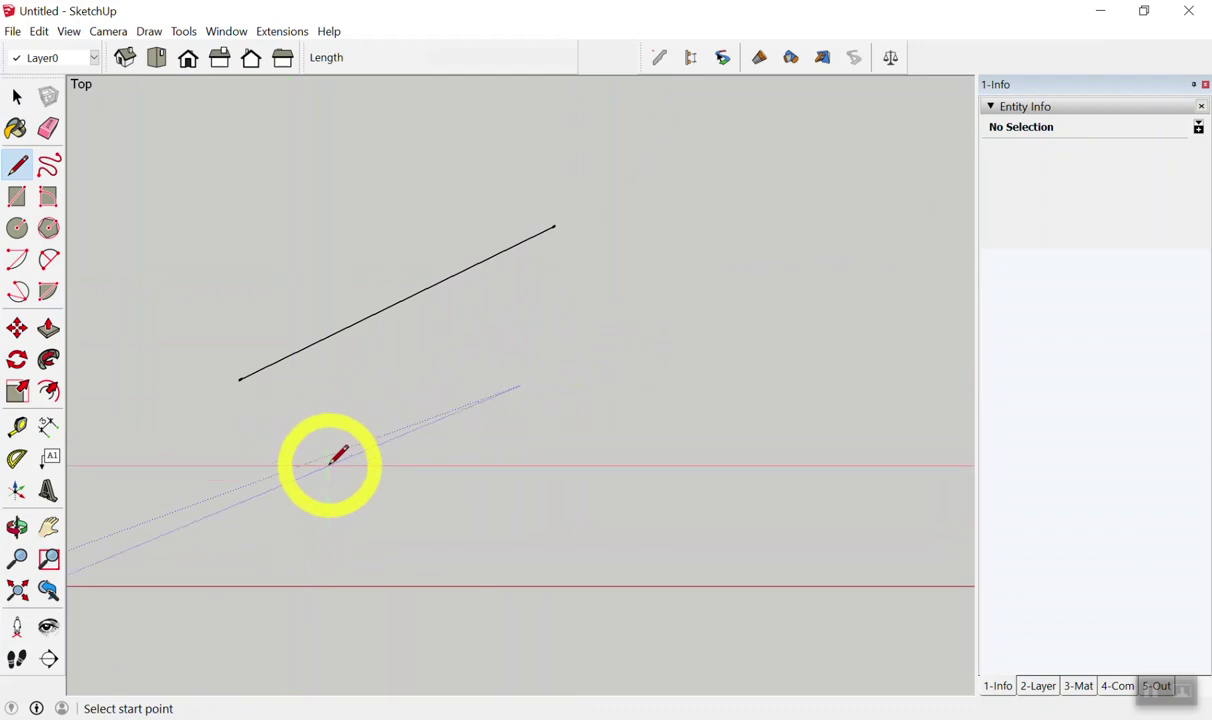
key("space")
key("l")
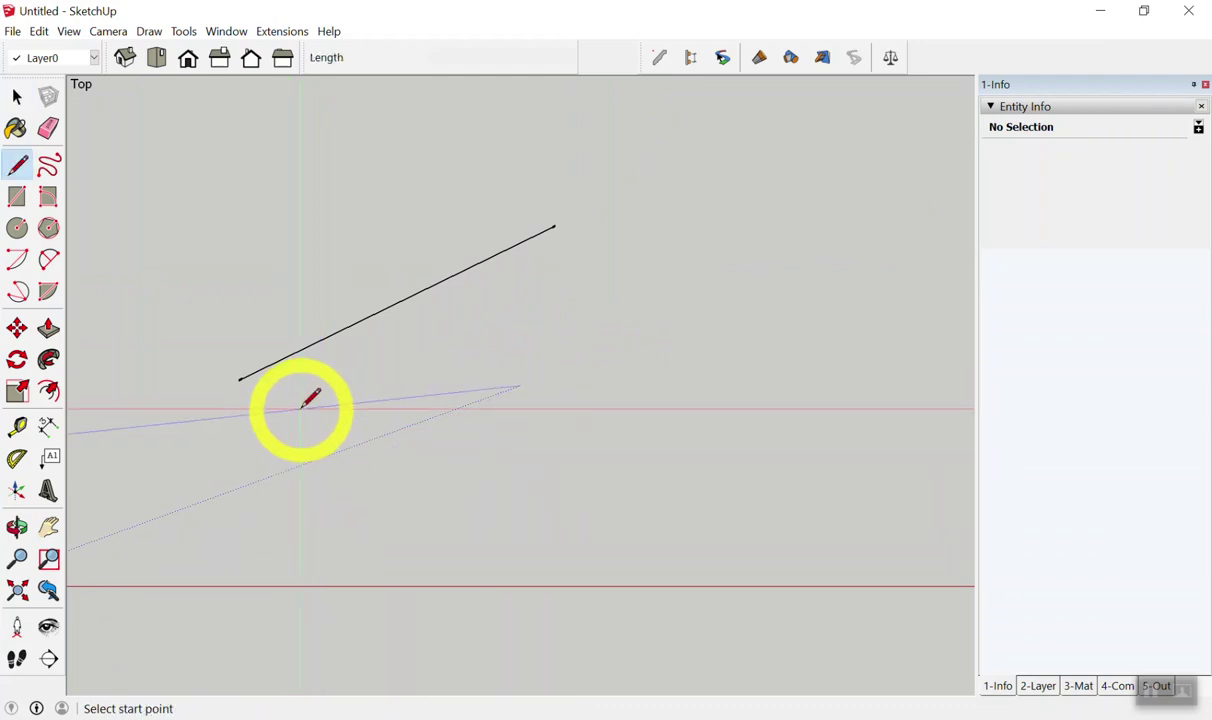
left_click(304, 406)
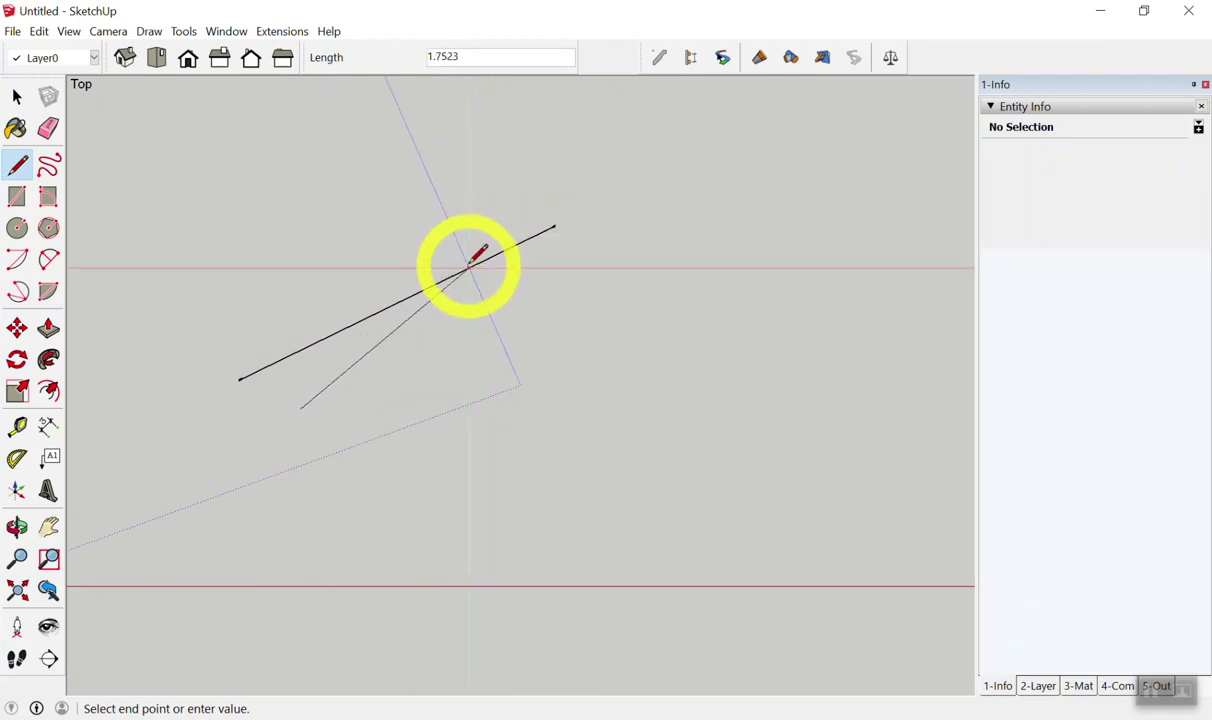
key("shift")
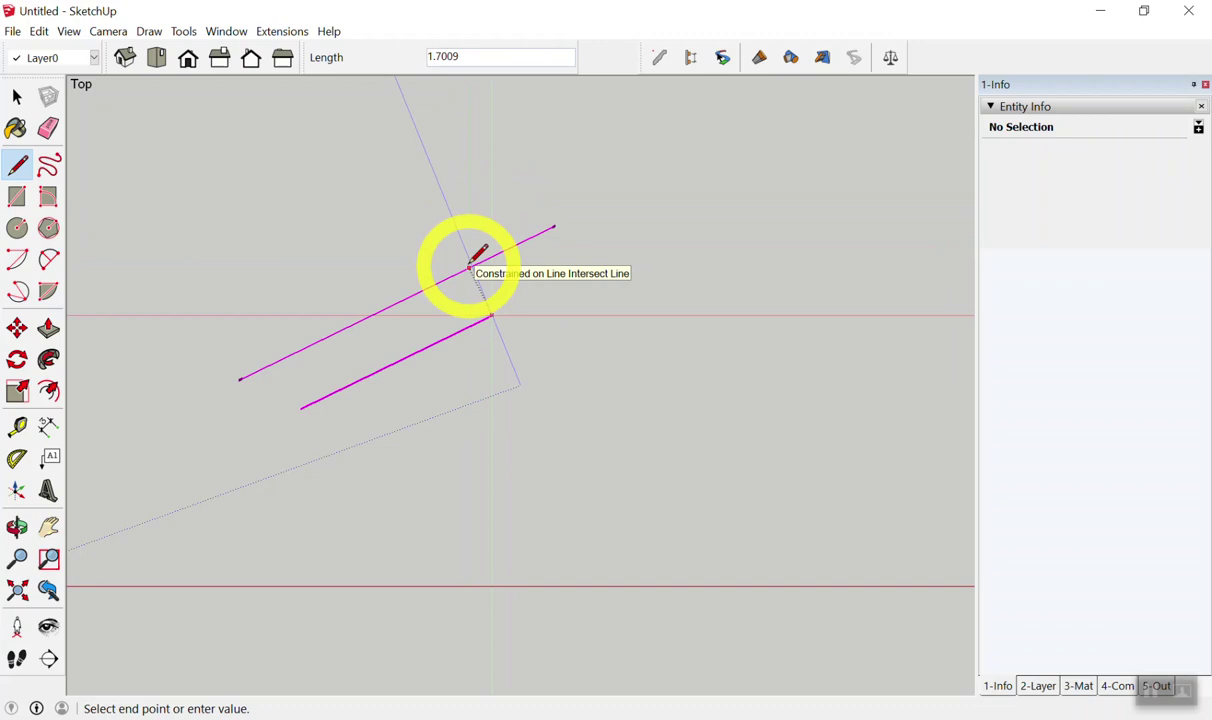
key("space")
key("l")
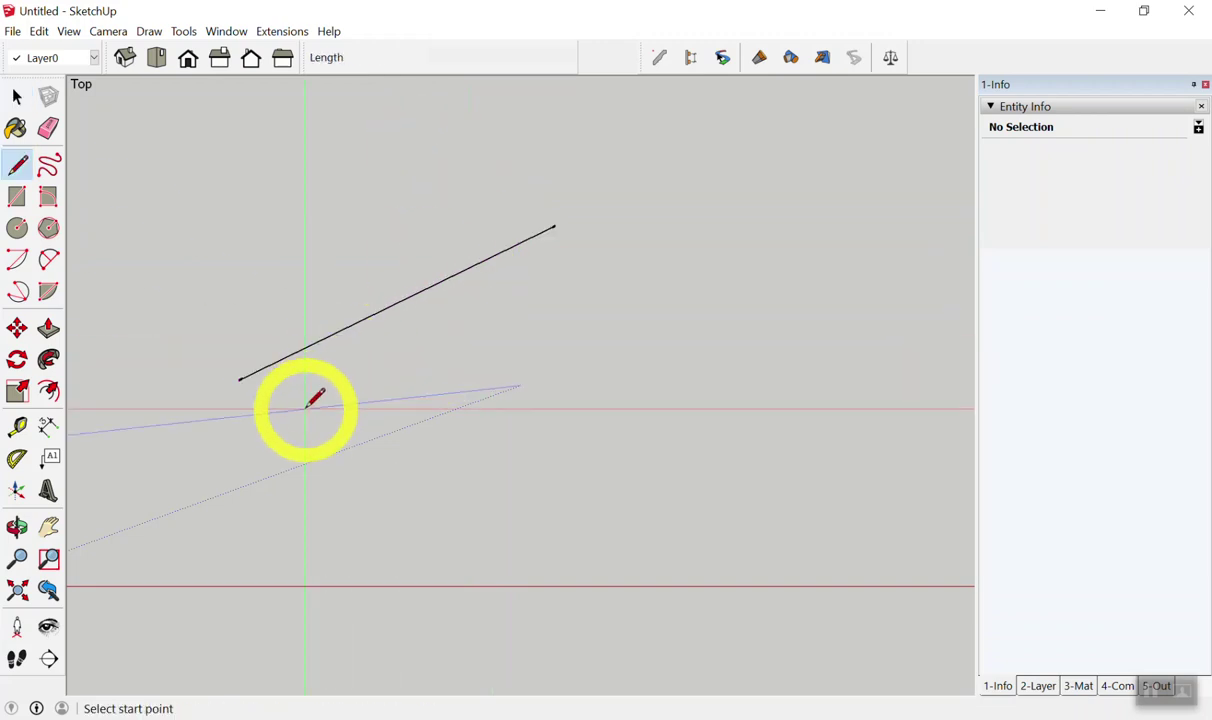
left_click(306, 406)
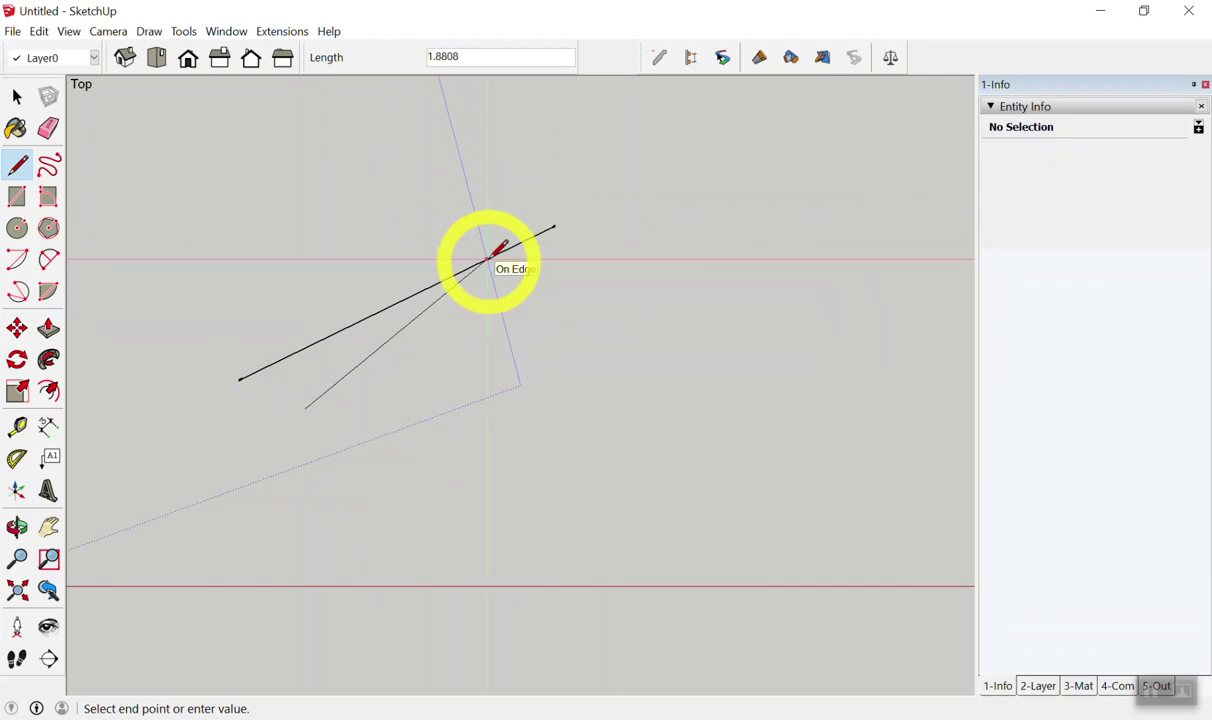
key("Down")
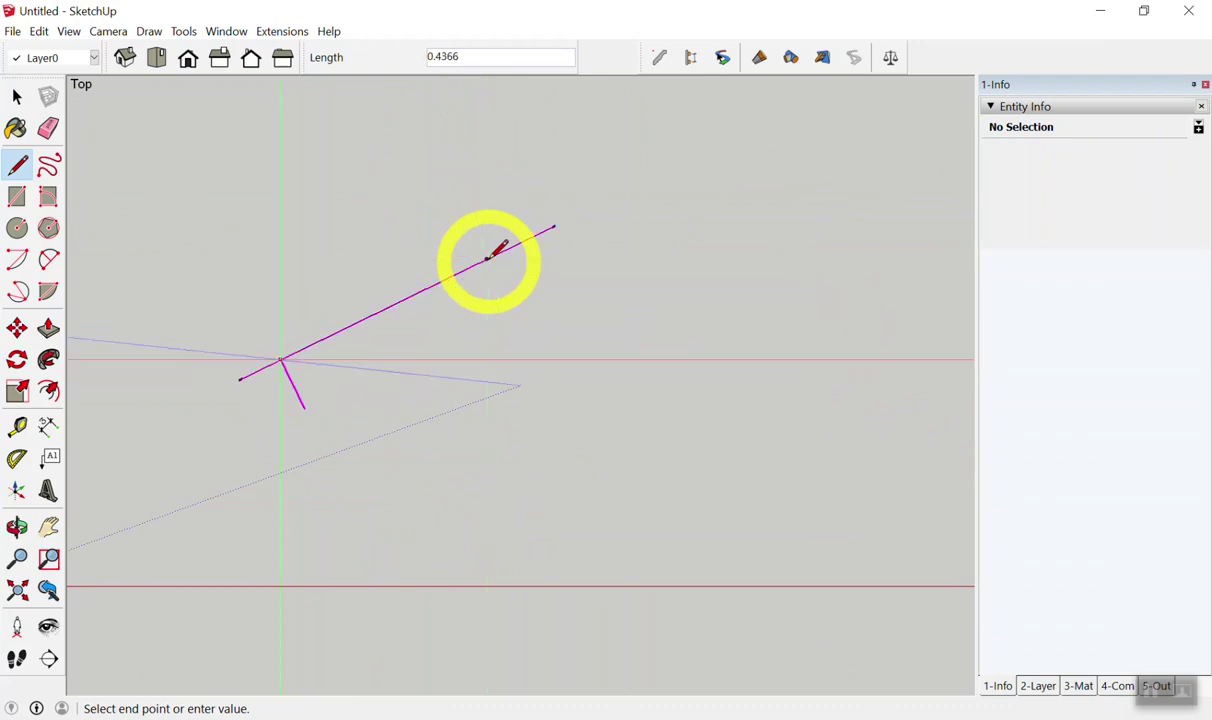
key("Down")
key("Down")
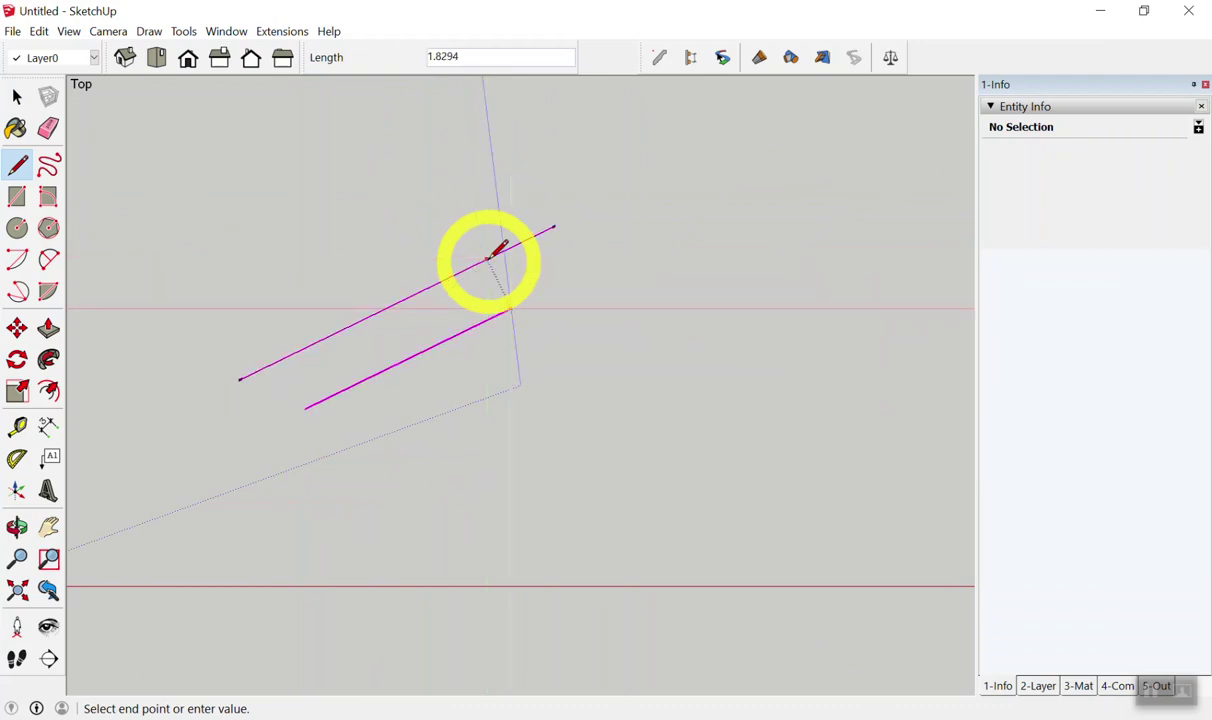
key("Down")
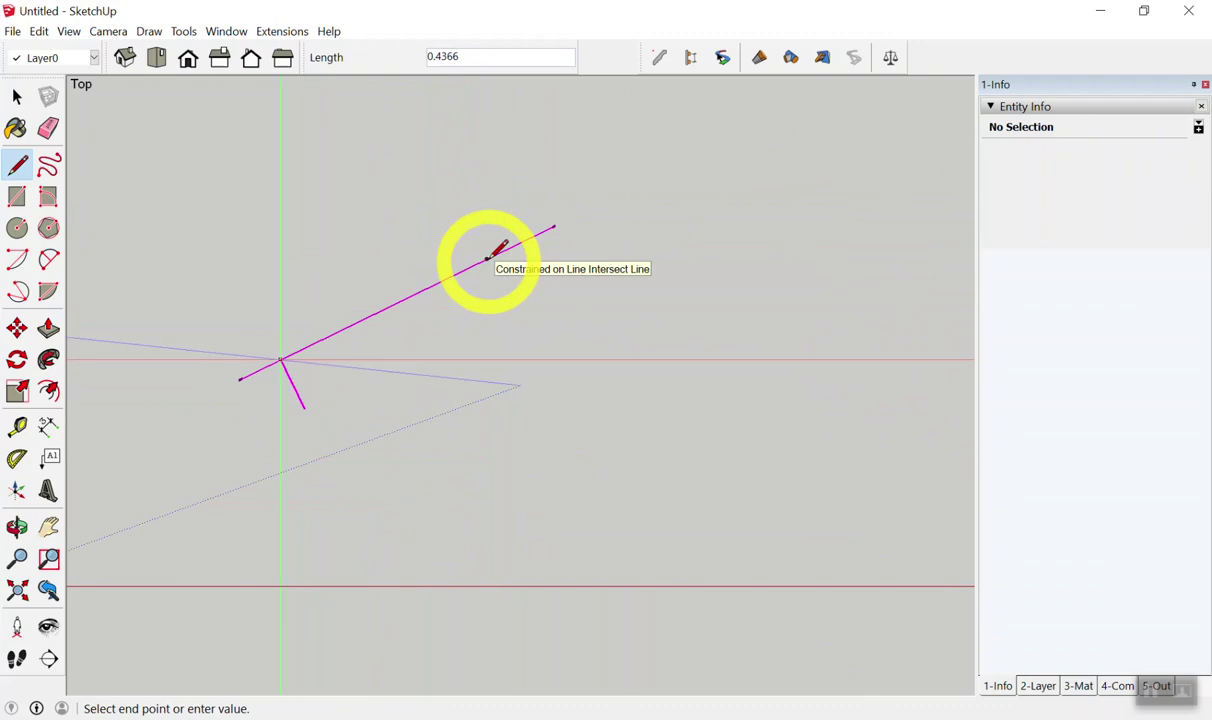
key("Down")
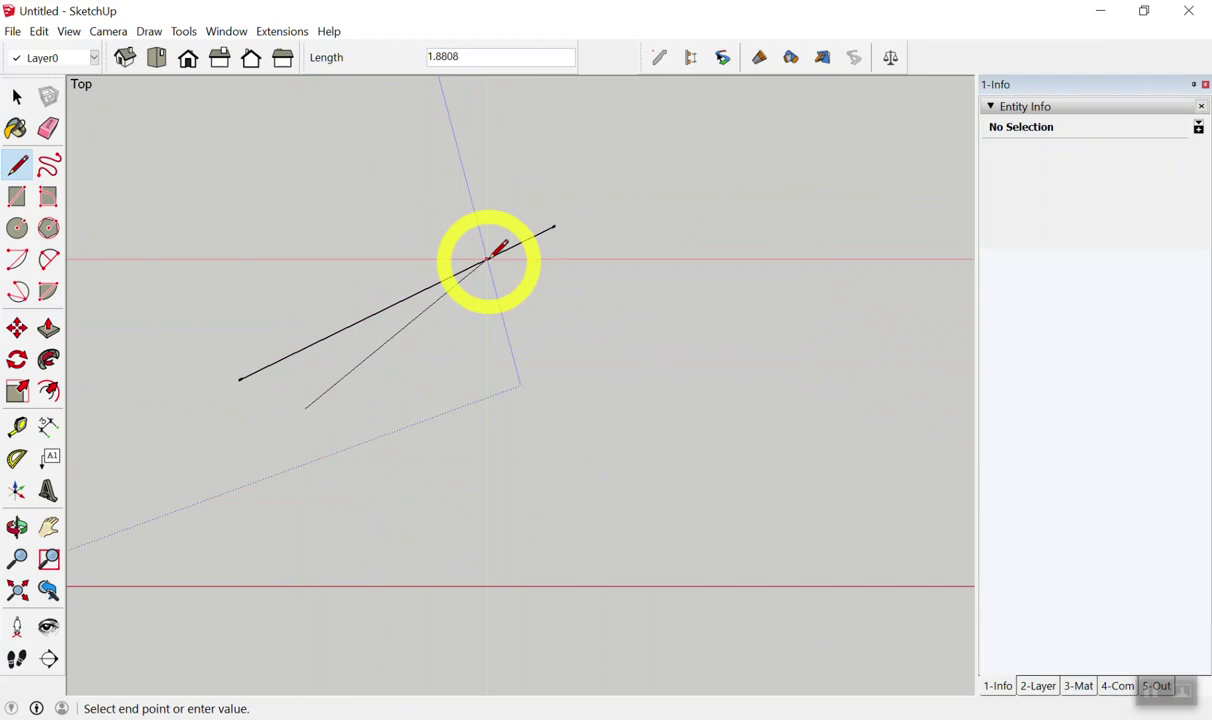
key("space")
- Box-select the lone diagonal line and delete it
scroll(630, 340, "down", 2)
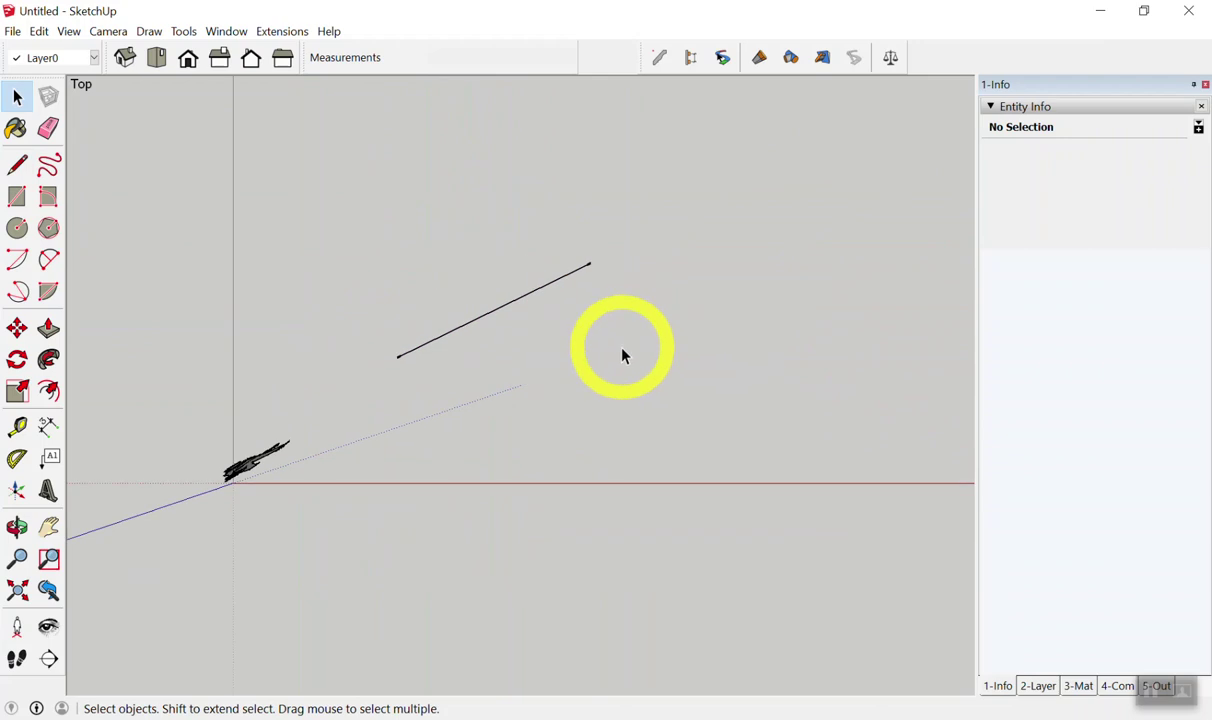
scroll(465, 265, "up", 1)
left_click_drag(262, 204, 446, 342)
key("Delete")
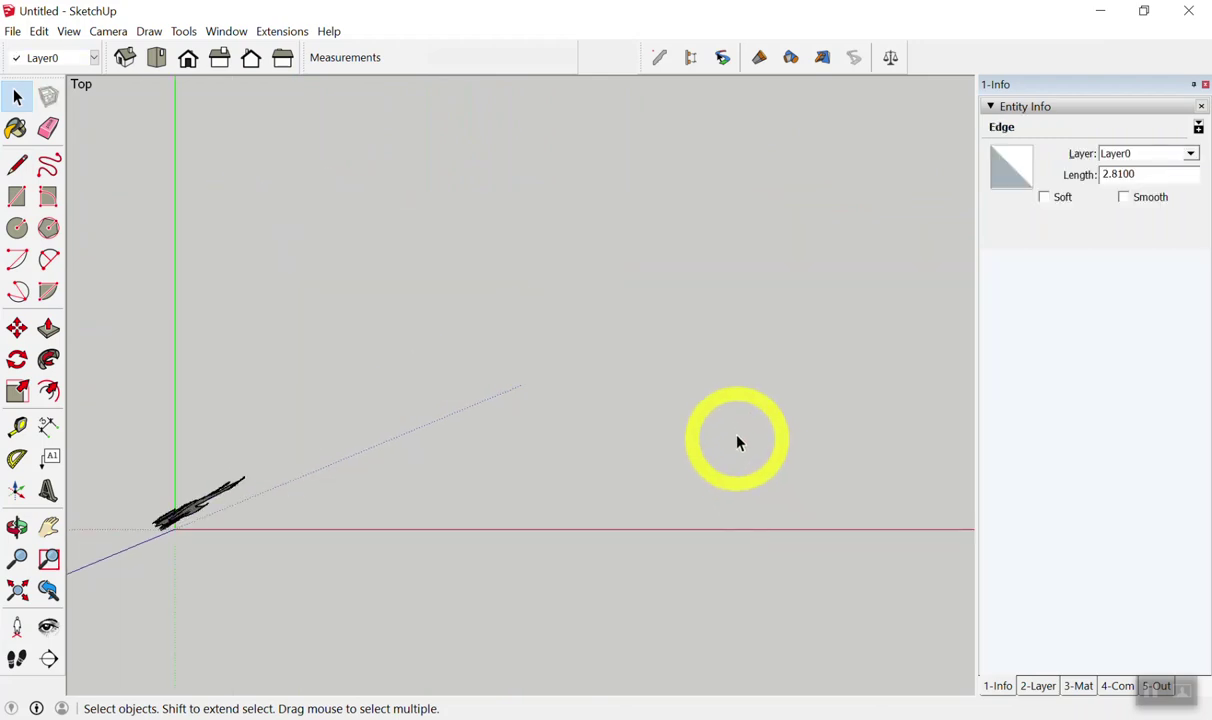
- Draw a four-cornered outline and close it into a filled quadrilateral face
key("l")
left_click(441, 365)
left_click(461, 210)
left_click(638, 191)
left_click(652, 321)
left_click(441, 365)
- Draw a closed triangle to the right of the quadrilateral, forming a filled face
scroll(265, 330, "down", 2)
scroll(477, 328, "up", 2)
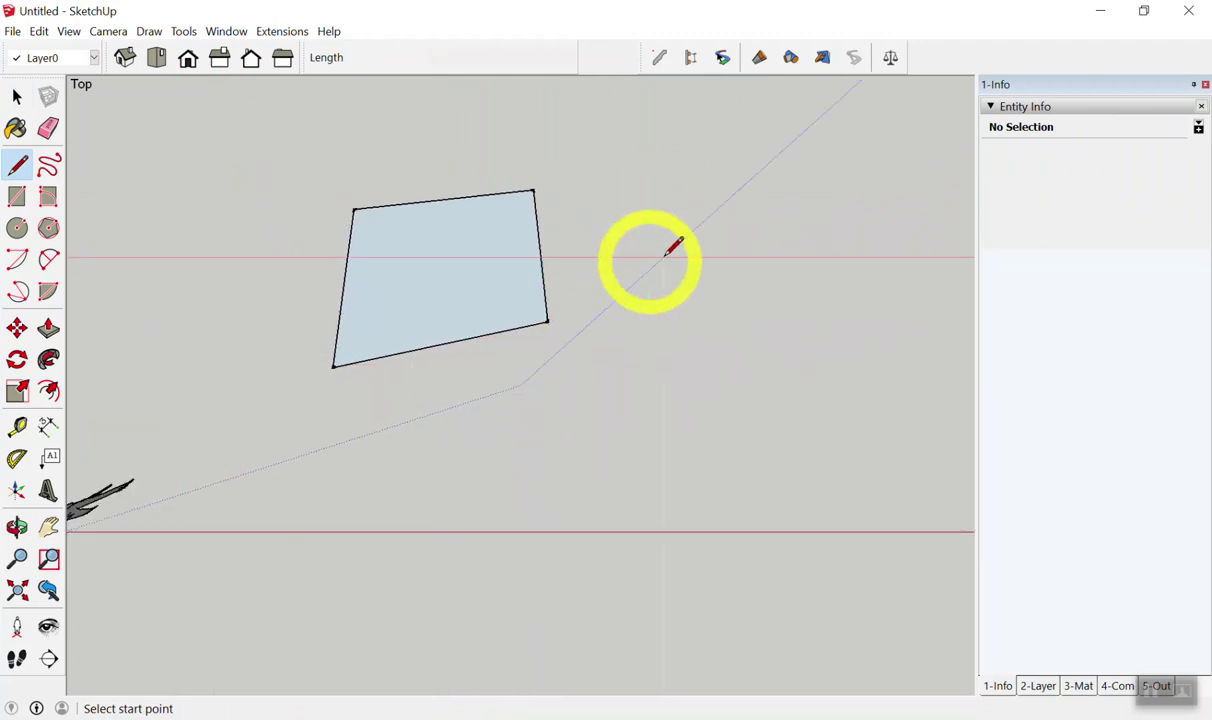
left_click(668, 258)
left_click(641, 367)
left_click(769, 386)
left_click(668, 258)
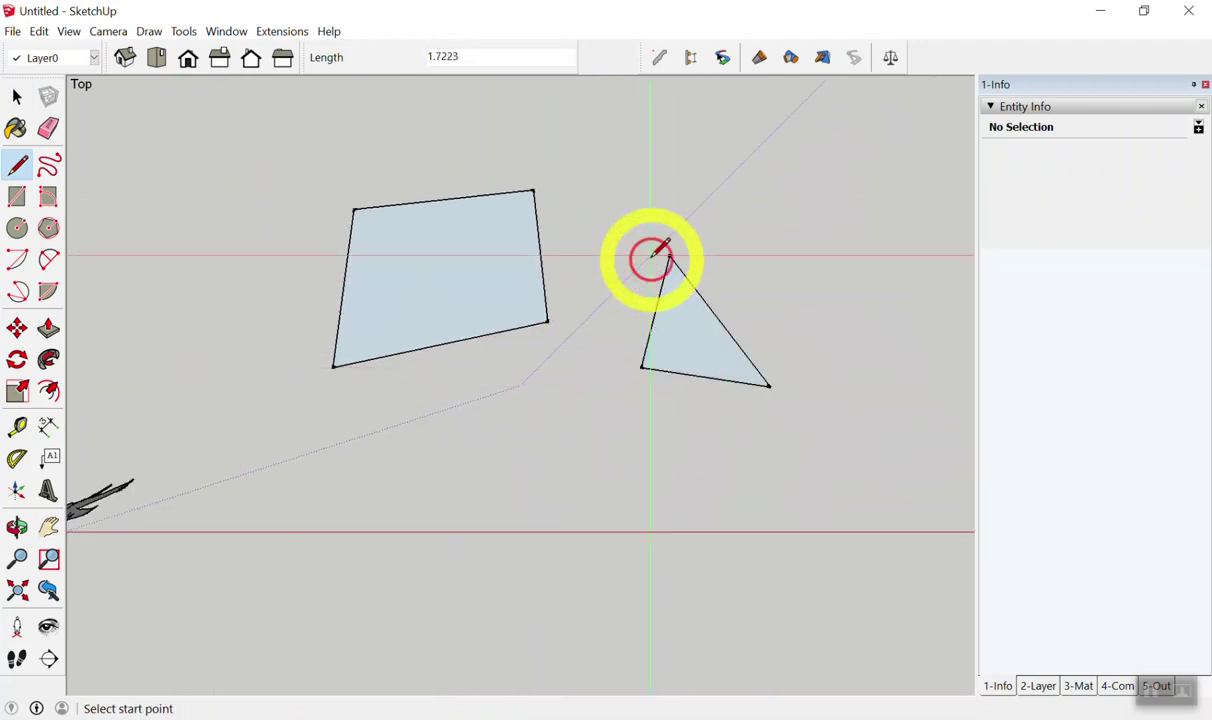
key("space")
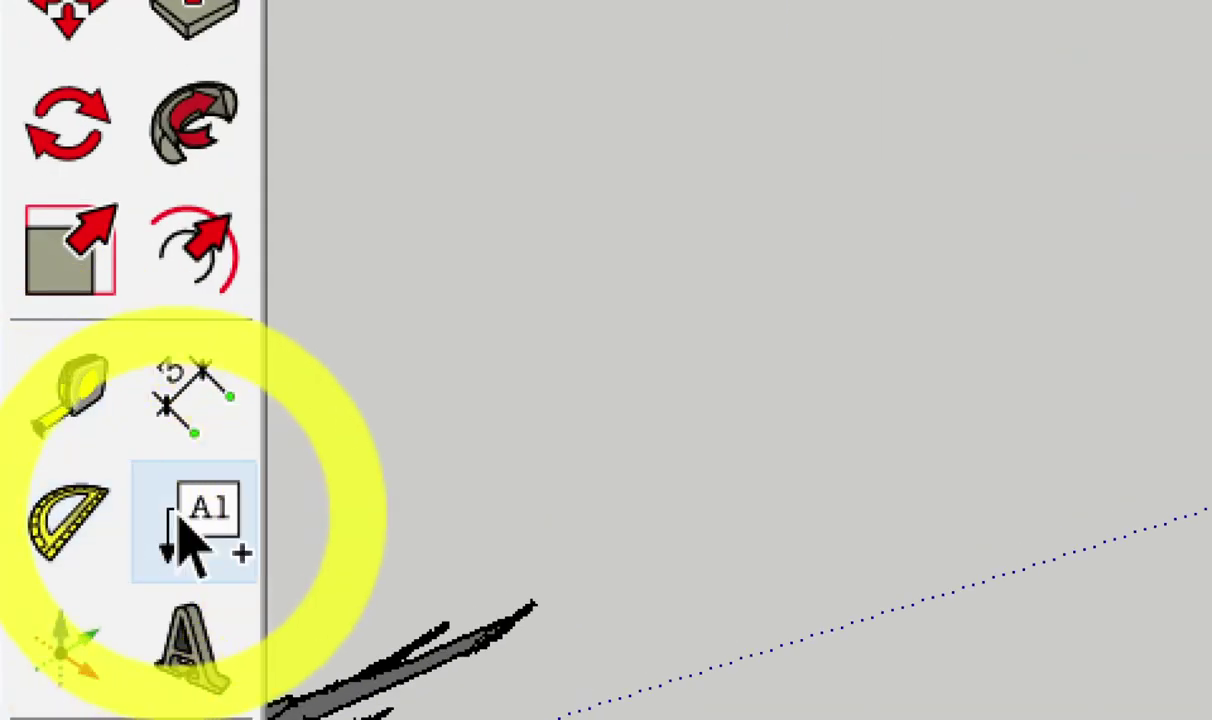
left_click(185, 535)
- Place two 3.0856 m² area labels on the quadrilateral, one above and one beside it
key("space")
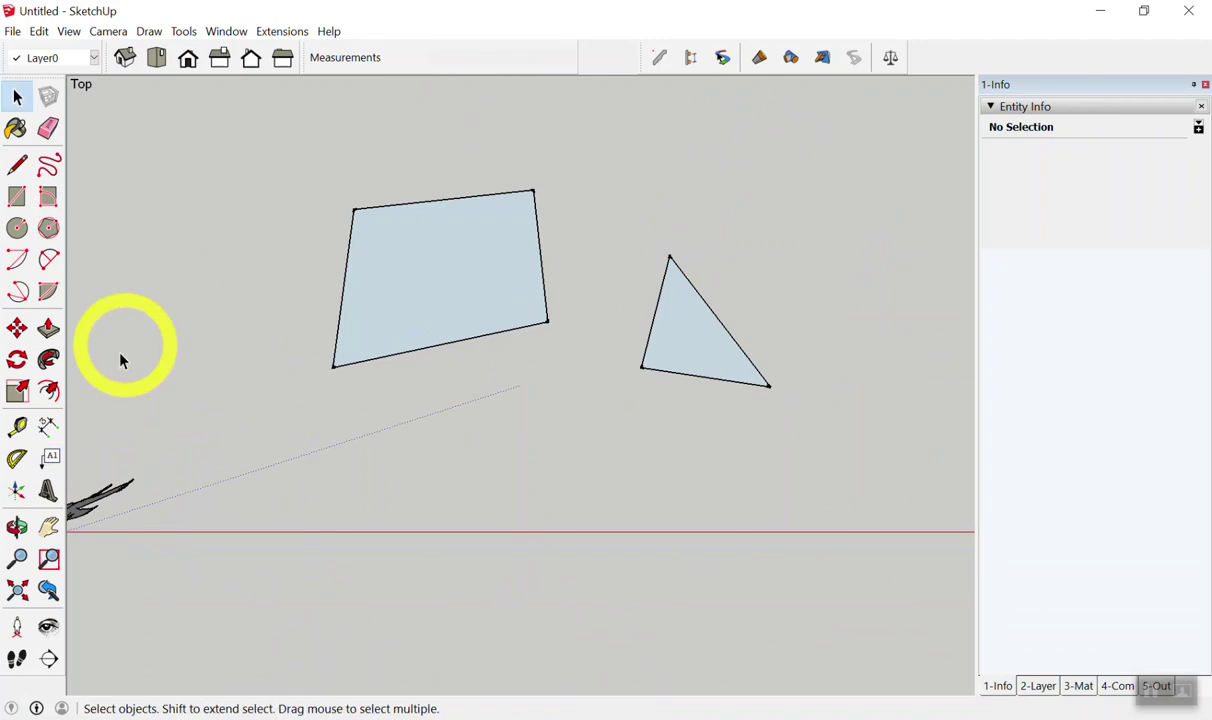
left_click(50, 458)
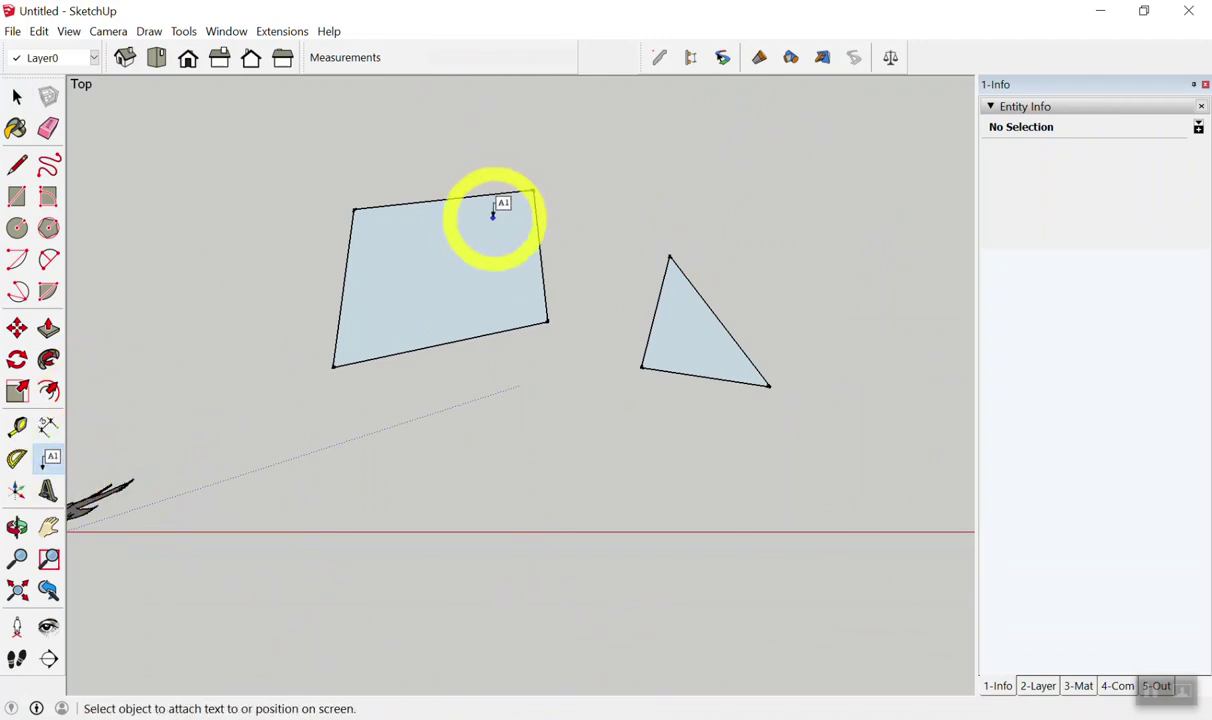
left_click(492, 215)
left_click(528, 133)
left_click(562, 119)
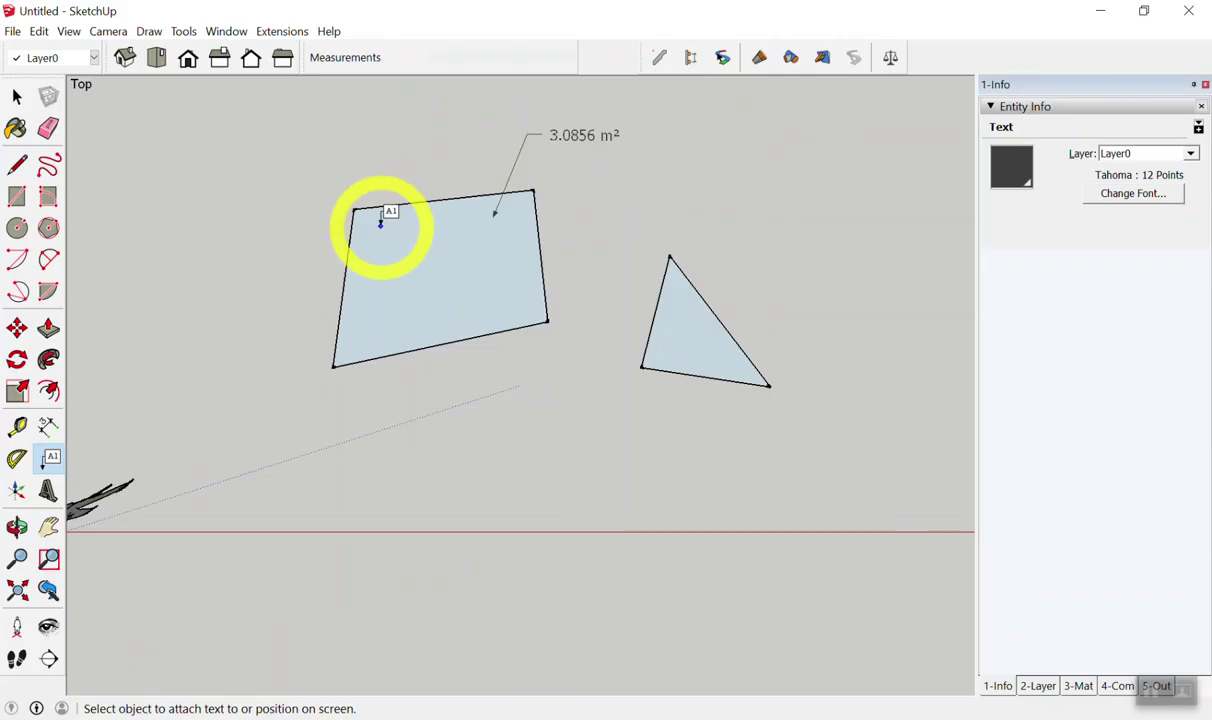
left_click(517, 234)
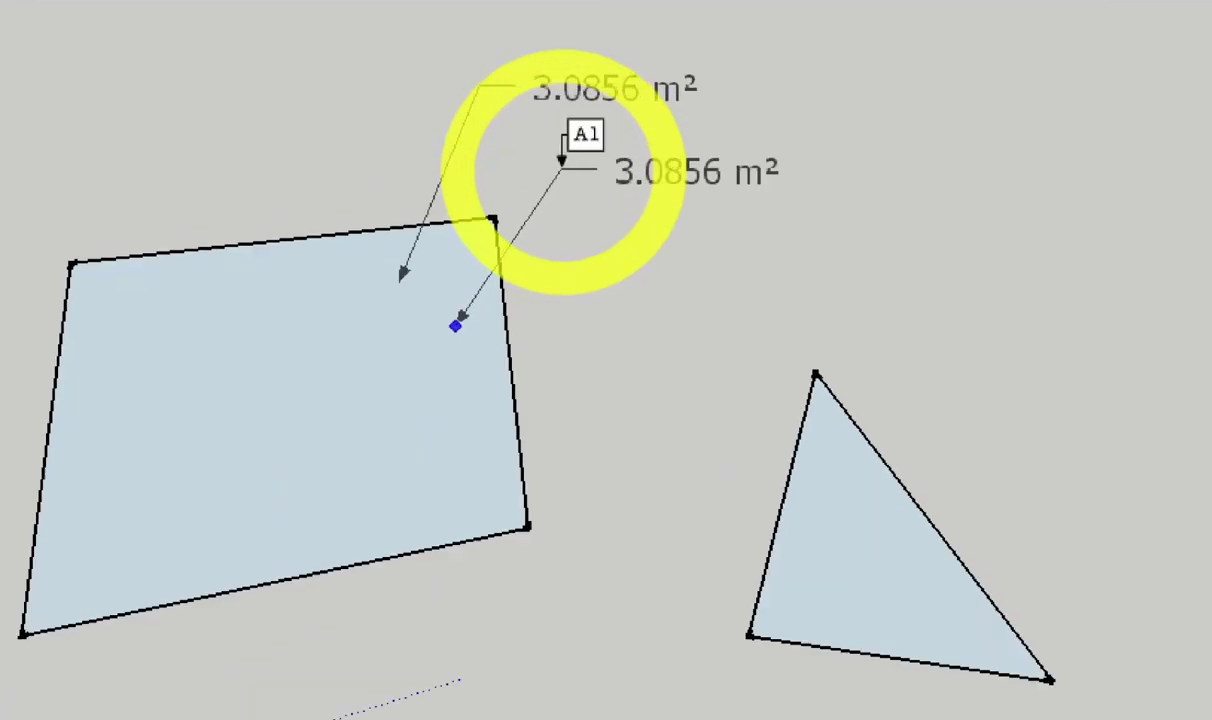
left_click(560, 172)
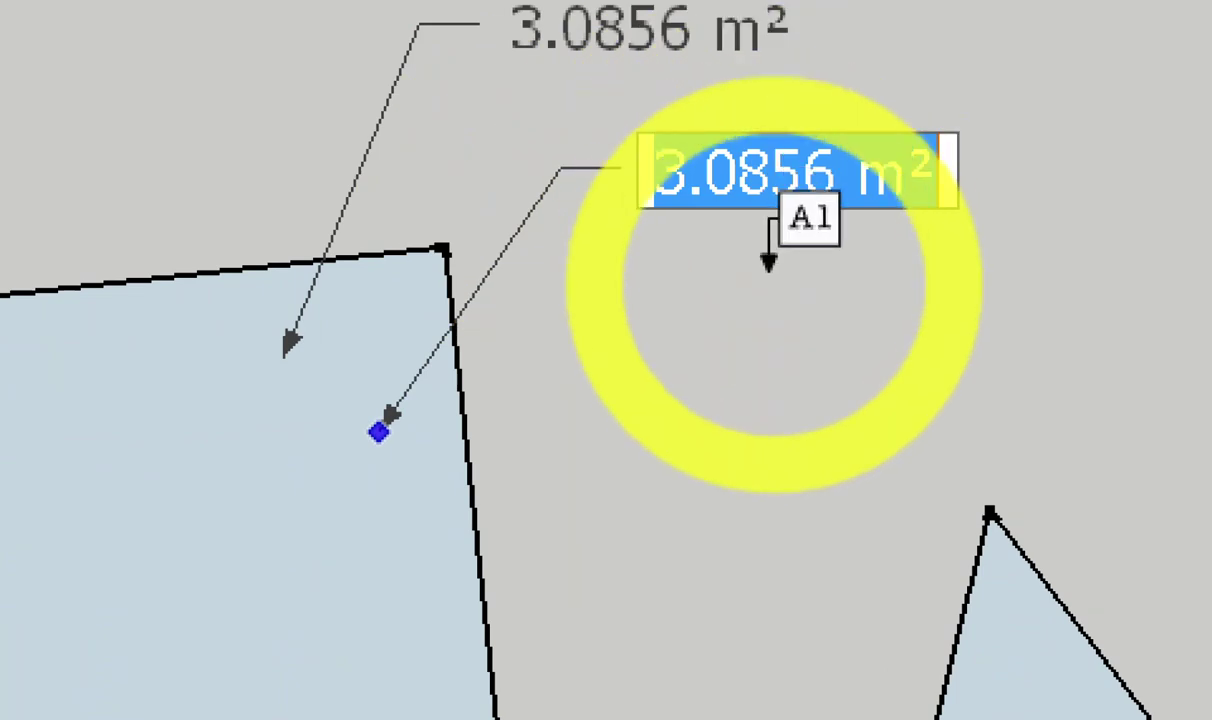
left_click(768, 265)
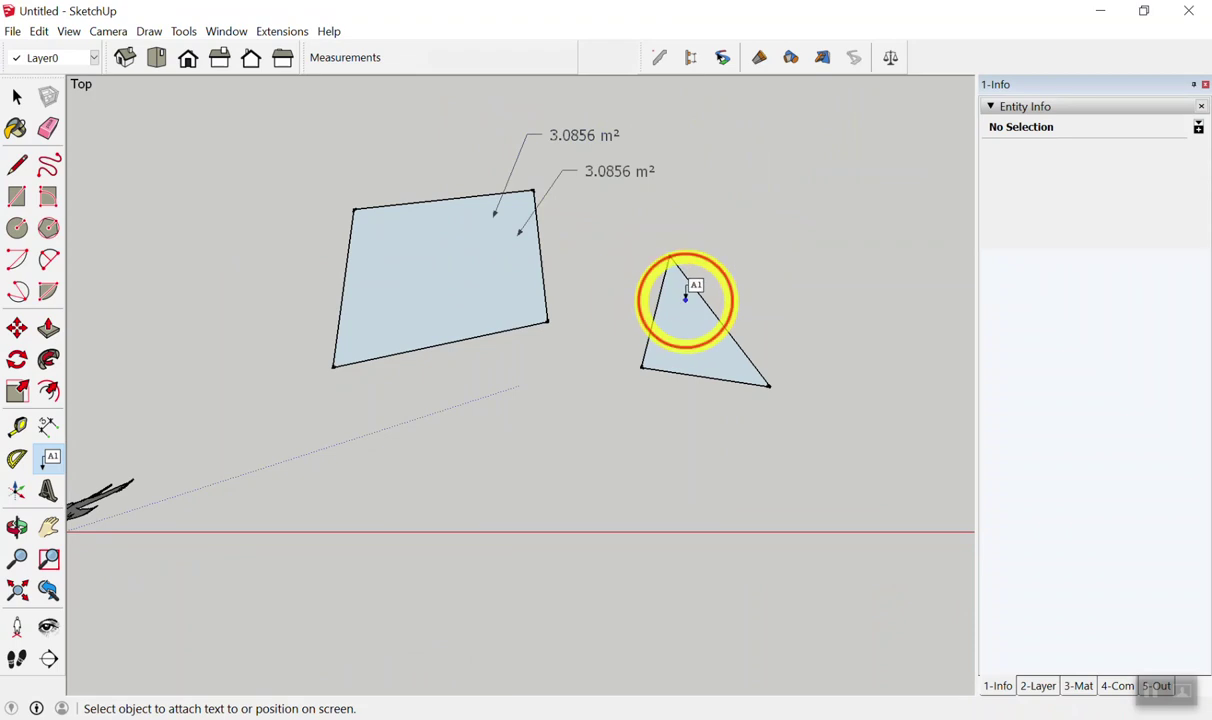
- Label the triangle face with its 0.8128 m² area
left_click(691, 296)
left_click(745, 248)
left_click(781, 218)
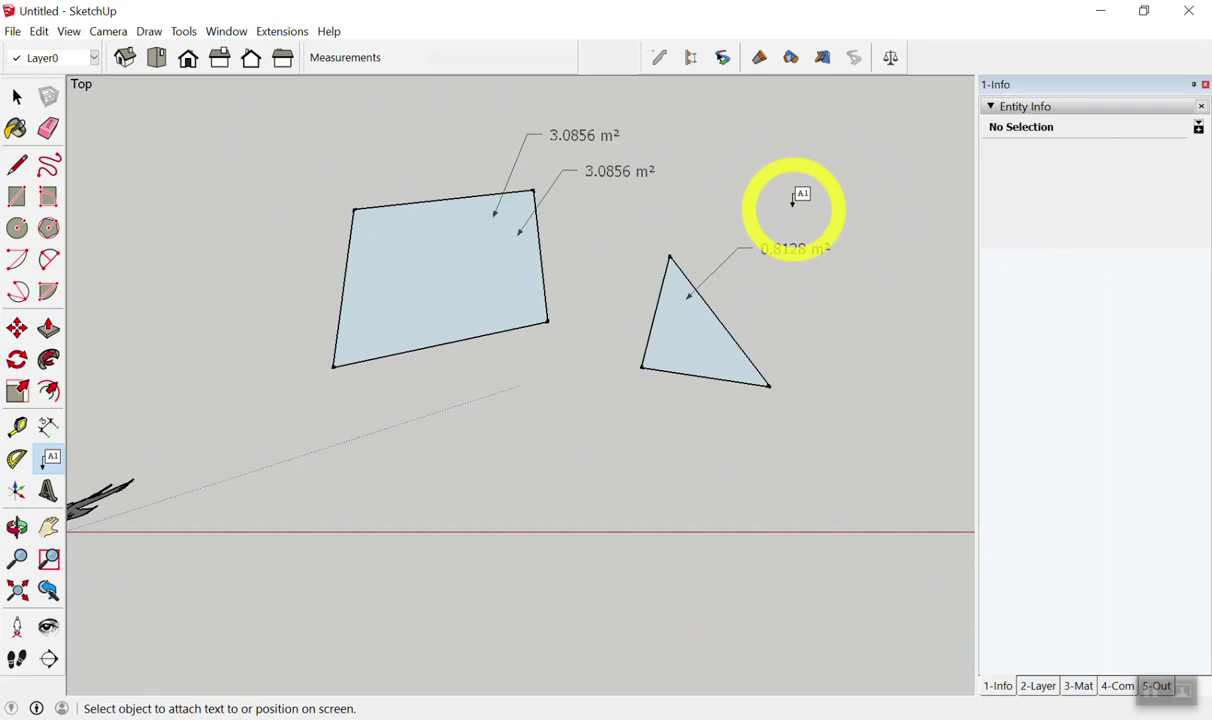
left_click(793, 200)
scroll(800, 190, "down", 2)
- Draw a multi-pointed star outline right of the triangle and close it into a face
scroll(567, 245, "down", 1)
left_click(567, 245)
key("space")
key("l")
left_click(718, 188)
left_click(727, 228)
left_click(718, 268)
left_click(663, 292)
left_click(727, 371)
left_click(776, 325)
left_click(866, 349)
left_click(919, 280)
left_click(795, 233)
left_click(826, 190)
left_click(796, 133)
left_click(768, 190)
left_click(755, 190)
left_click(692, 133)
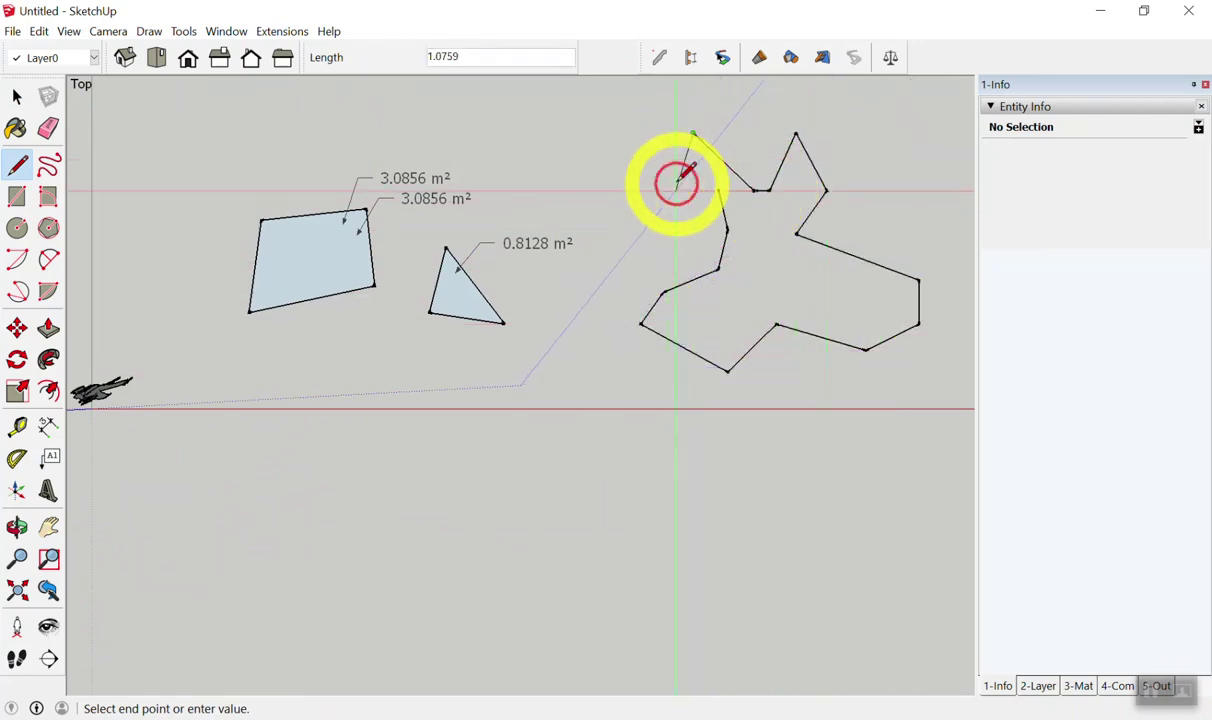
left_click(718, 188)
key("space")
- Label the star face with its 9.6848 m² area and select it to confirm the area
scroll(519, 228, "down", 2)
scroll(713, 182, "up", 3)
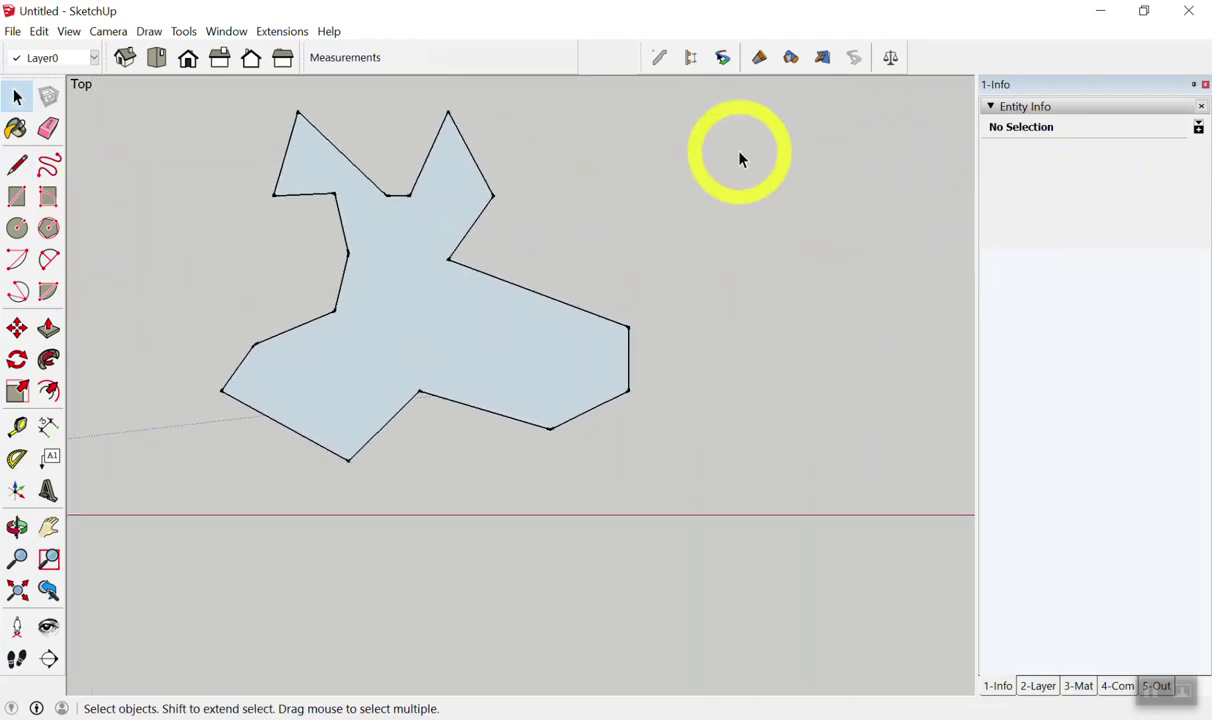
left_click(50, 457)
left_click(533, 304)
left_click(650, 222)
left_click(671, 168)
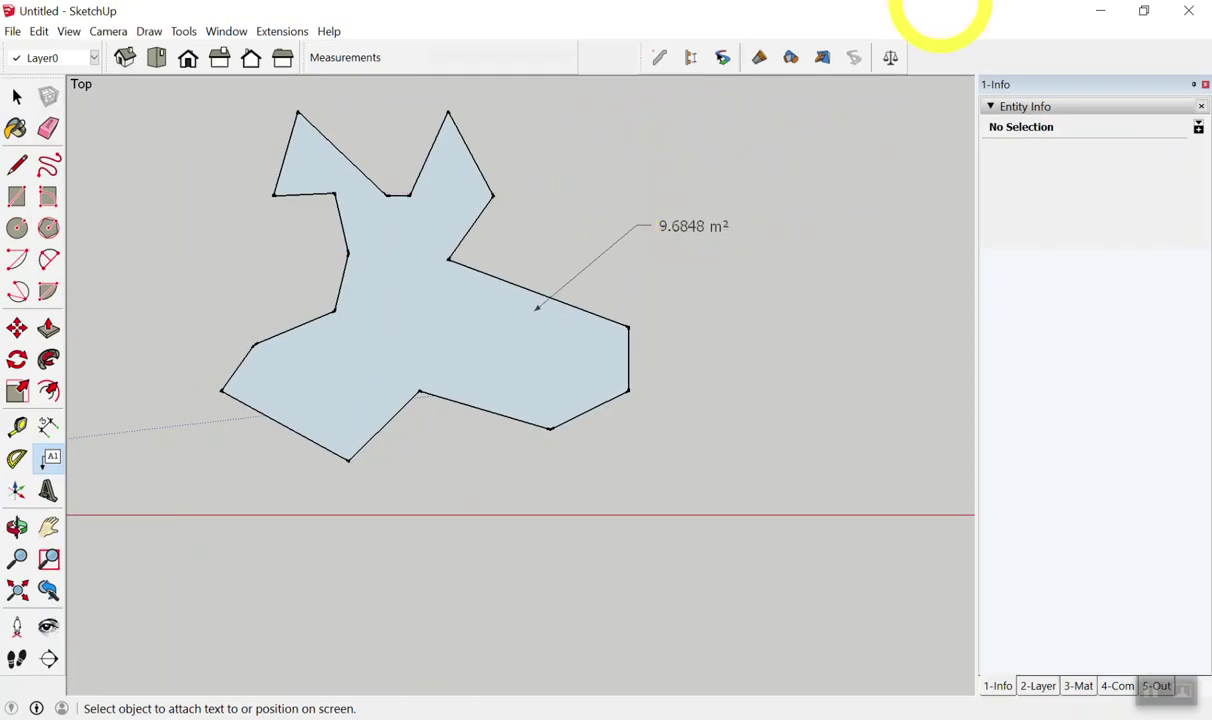
key("space")
left_click(441, 333)
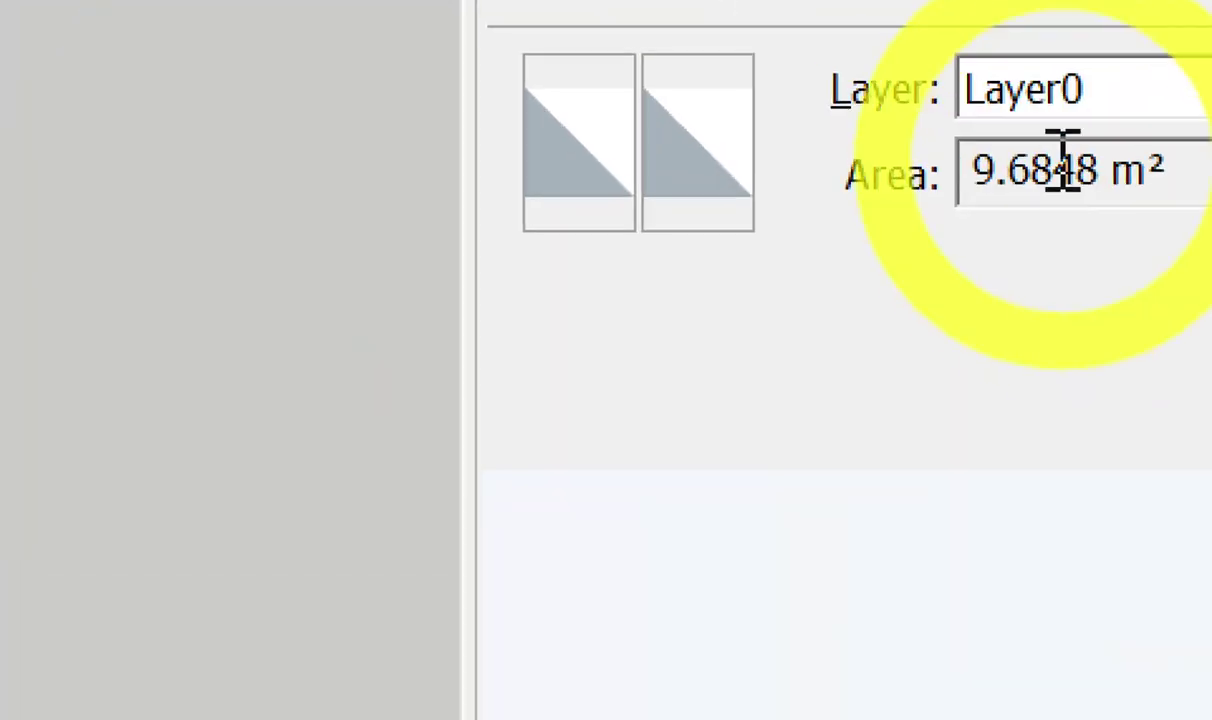
scroll(647, 235, "down", 1)
scroll(680, 262, "down", 3)
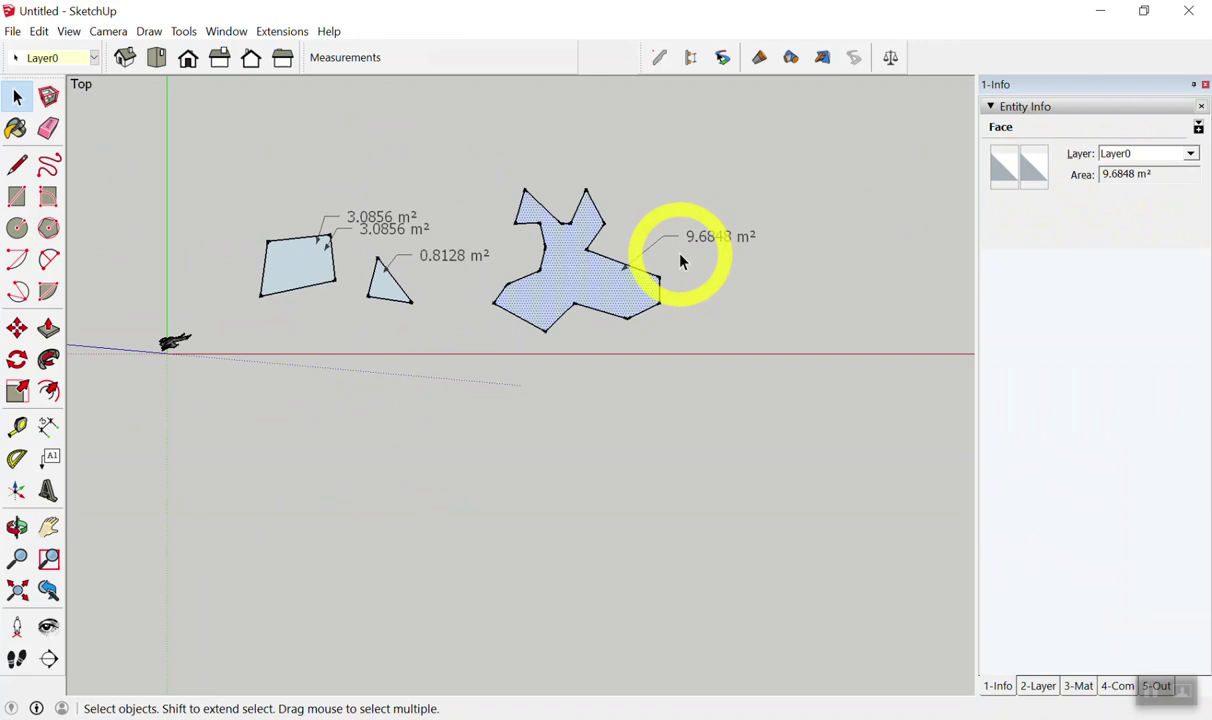
left_click_drag(680, 262, 508, 376)
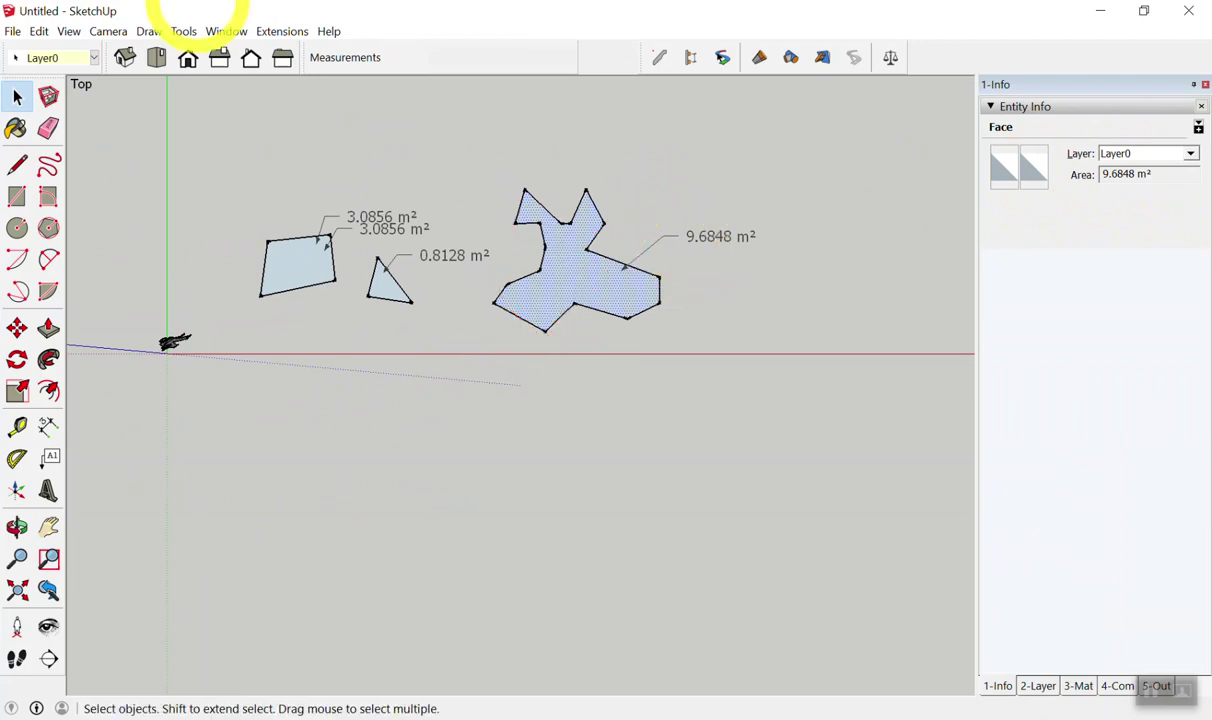
scroll(200, 245, "up", 2)
scroll(230, 260, "up", 2)
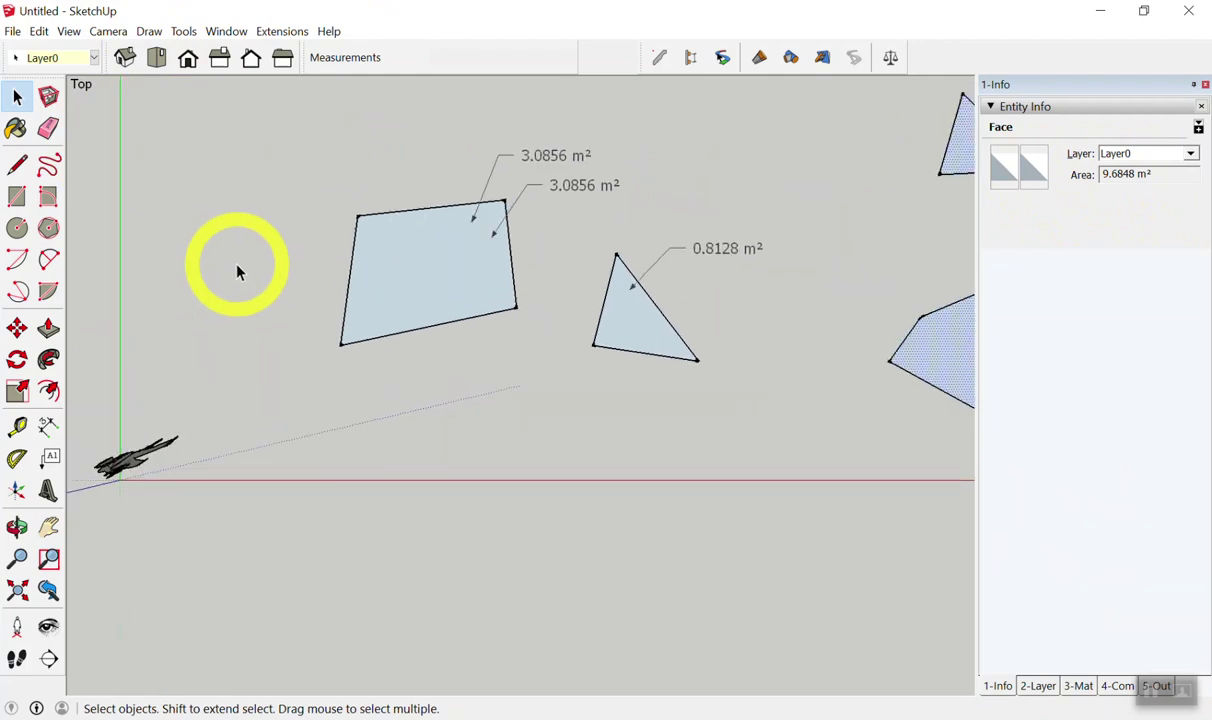
key("l")
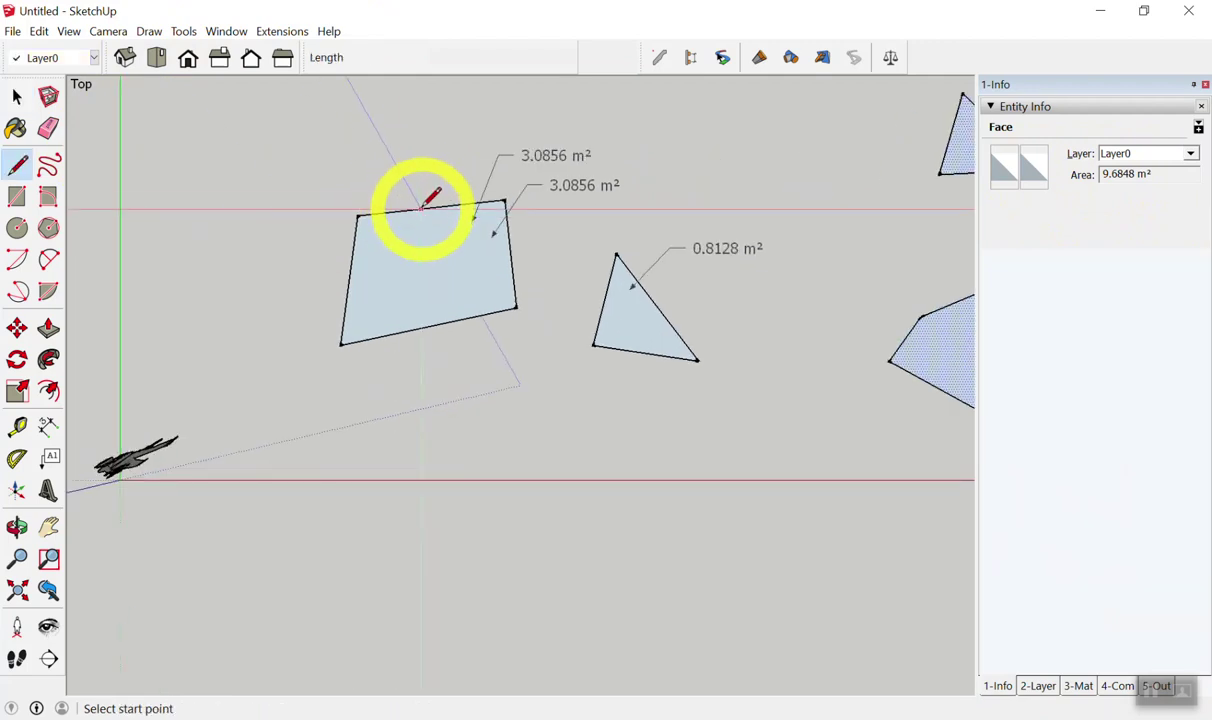
scroll(432, 195, "up", 1)
left_click(430, 170)
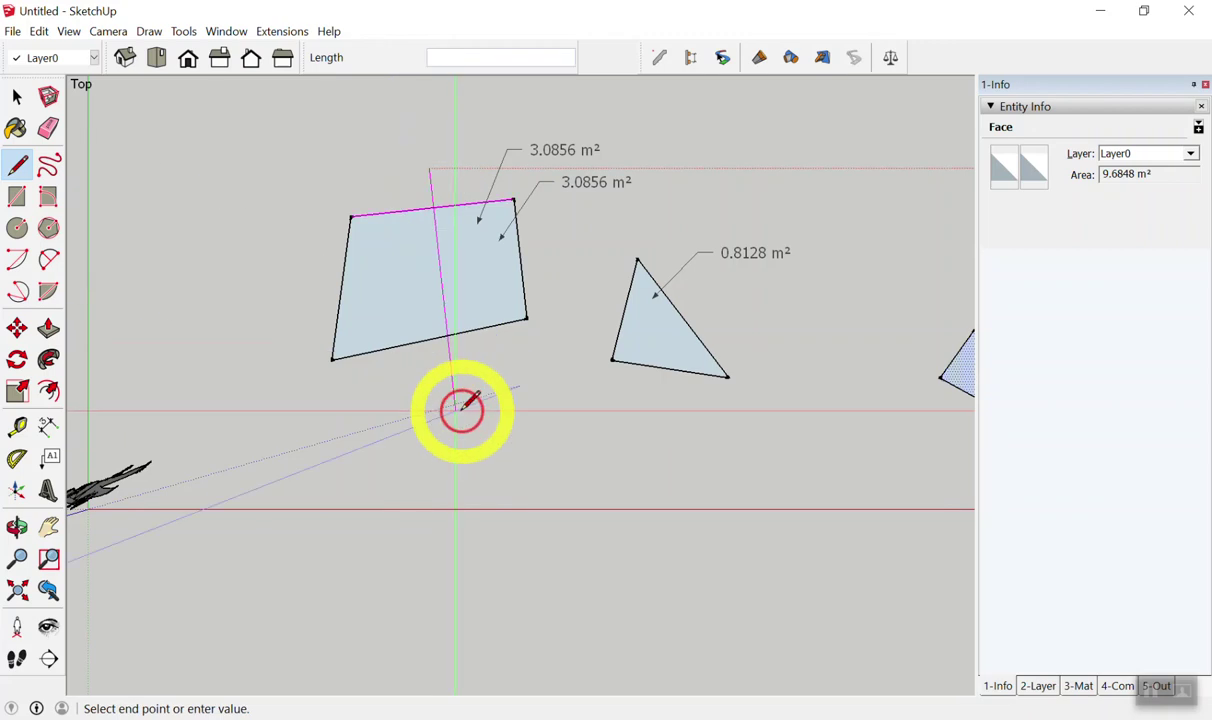
type("2.9600")
left_click(457, 422)
key("space")
left_click(487, 262)
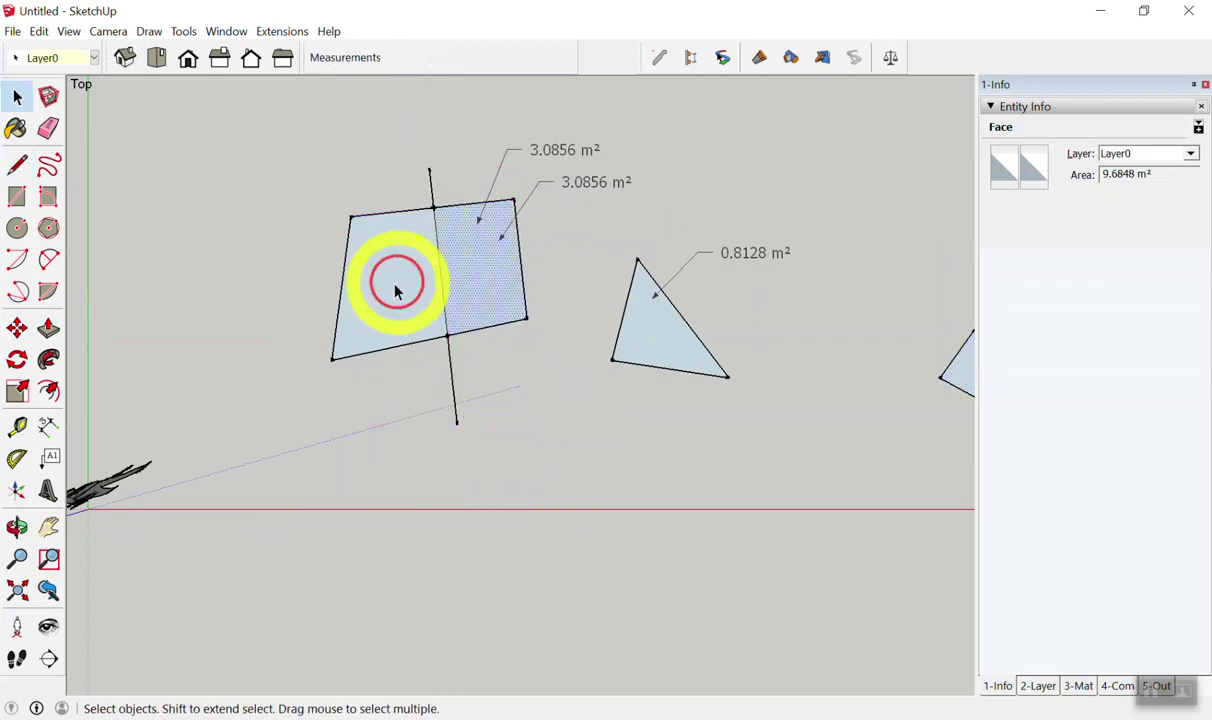
scroll(413, 260, "up", 3)
left_click(413, 260)
left_click(514, 270)
left_click(392, 279)
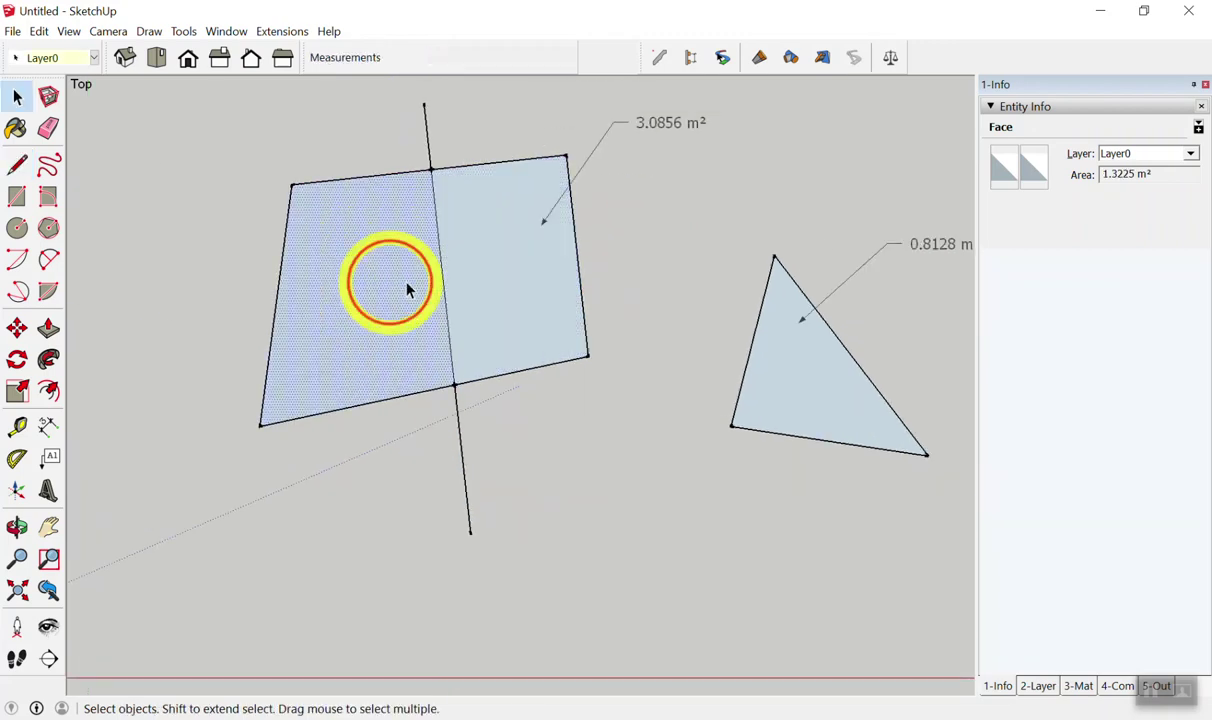
left_click(387, 279)
left_click(500, 289)
left_click(368, 292)
left_click(480, 285)
left_click(390, 289)
scroll(390, 288, "down", 2)
left_click(446, 279)
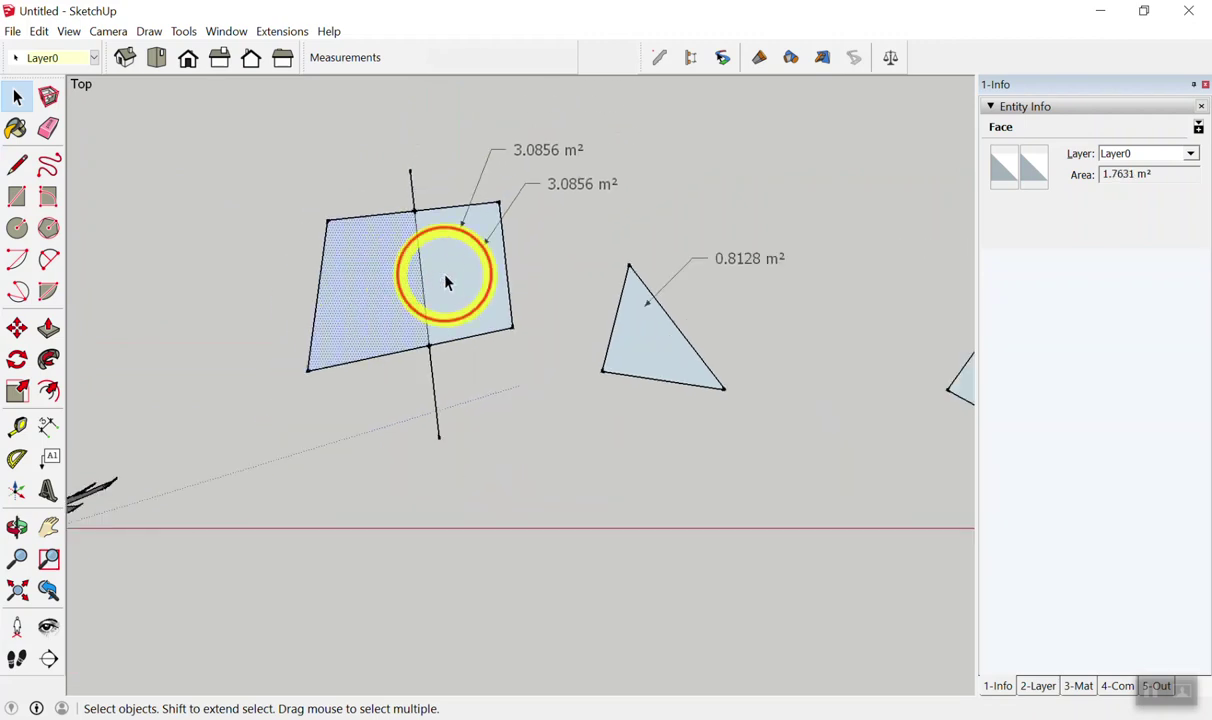
scroll(330, 262, "down", 2)
scroll(250, 257, "down", 2)
scroll(306, 250, "up", 2)
scroll(306, 248, "up", 1)
key("ctrl+z")
scroll(277, 216, "up", 2)
scroll(277, 216, "down", 2)
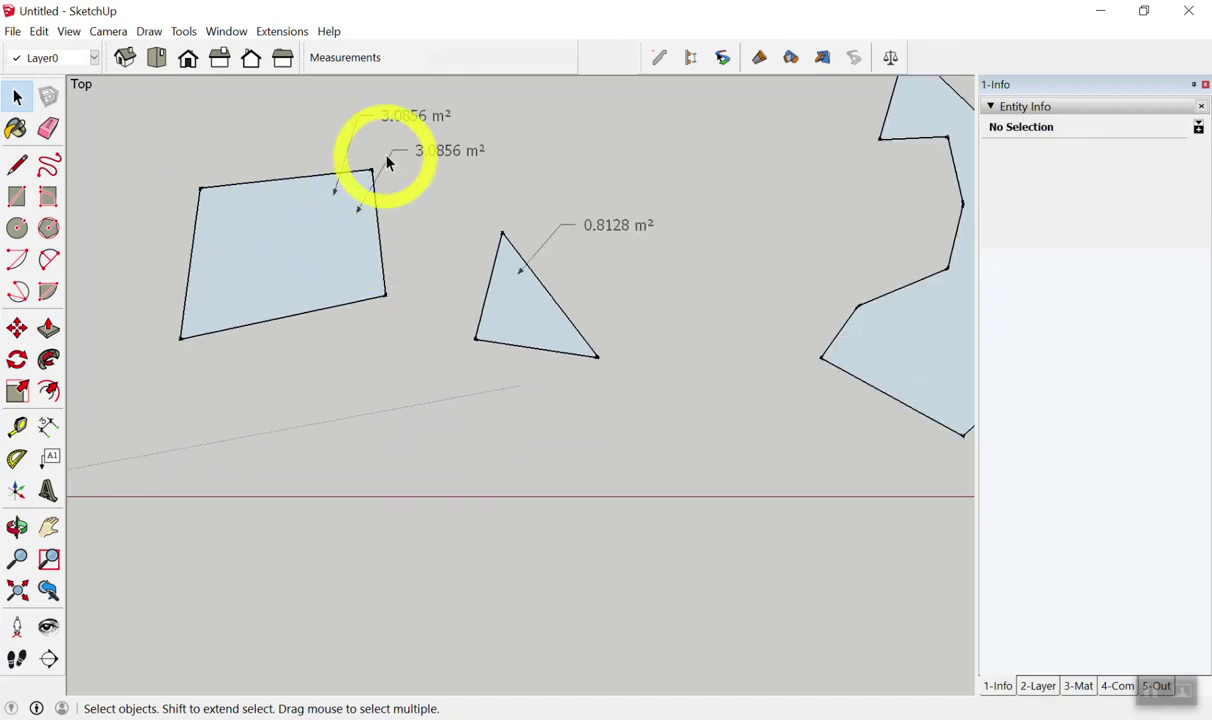
- Erase the quadrilateral's two area labels
key("e")
left_click_drag(398, 108, 265, 157)
scroll(231, 170, "up", 1)
key("l")
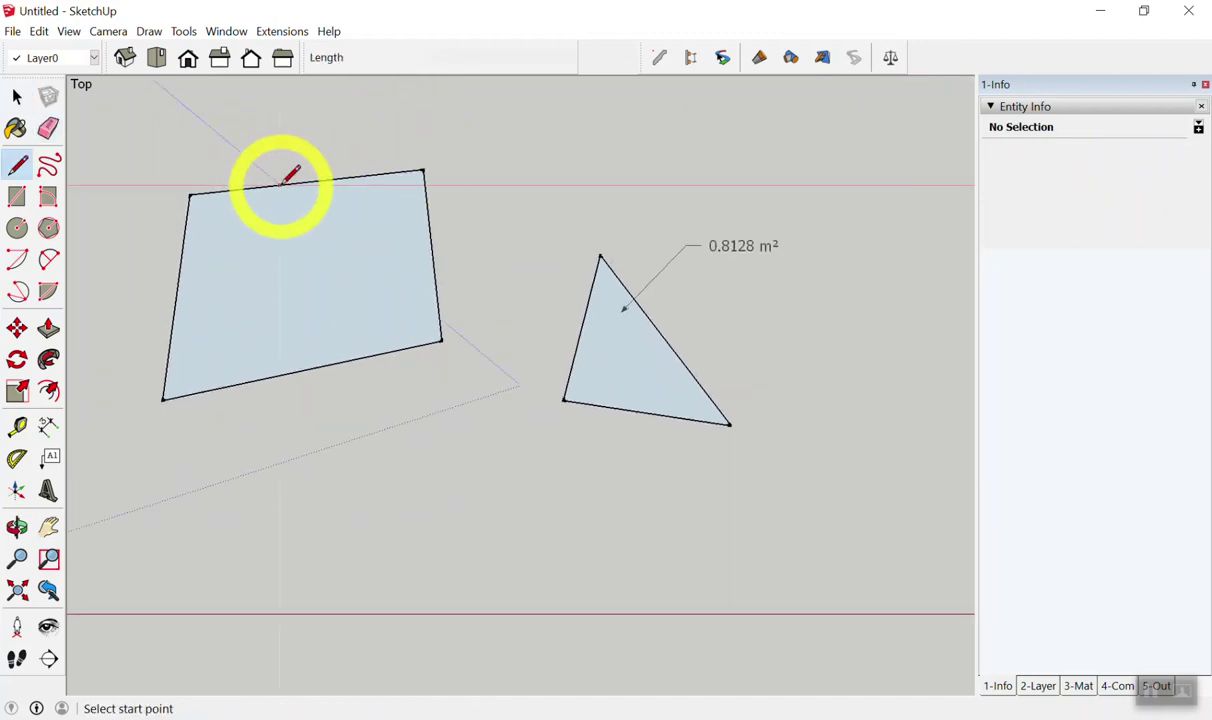
scroll(243, 162, "up", 3)
scroll(235, 165, "up", 1)
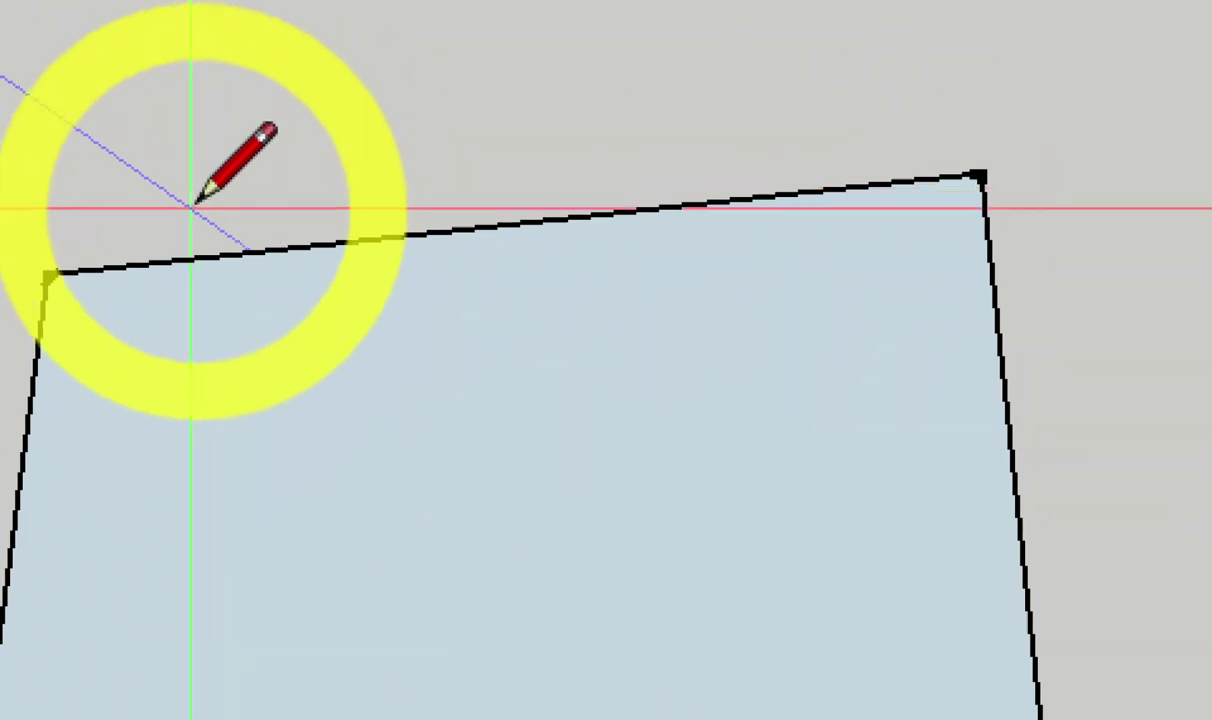
key("space")
key("a")
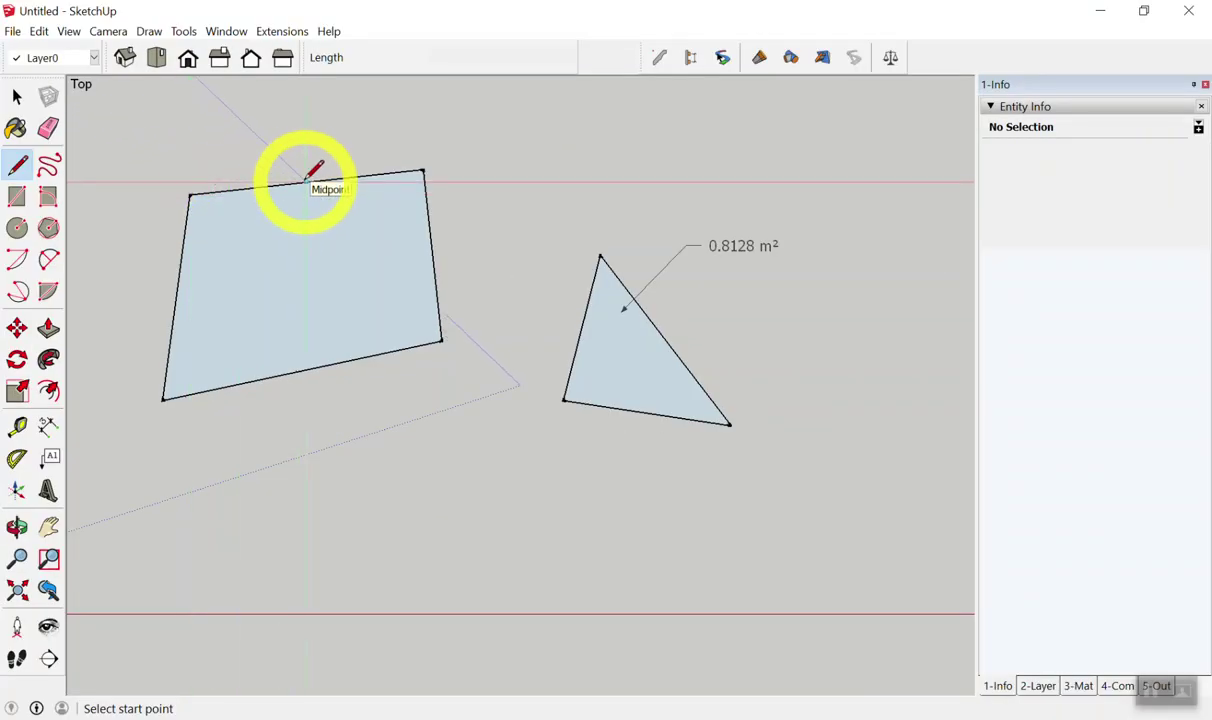
- Window-select the quadrilateral, triangle, star and remaining labels, then delete them
key("space")
scroll(290, 168, "down", 3)
scroll(300, 300, "down", 2)
left_click_drag(227, 133, 885, 422)
key("Delete")
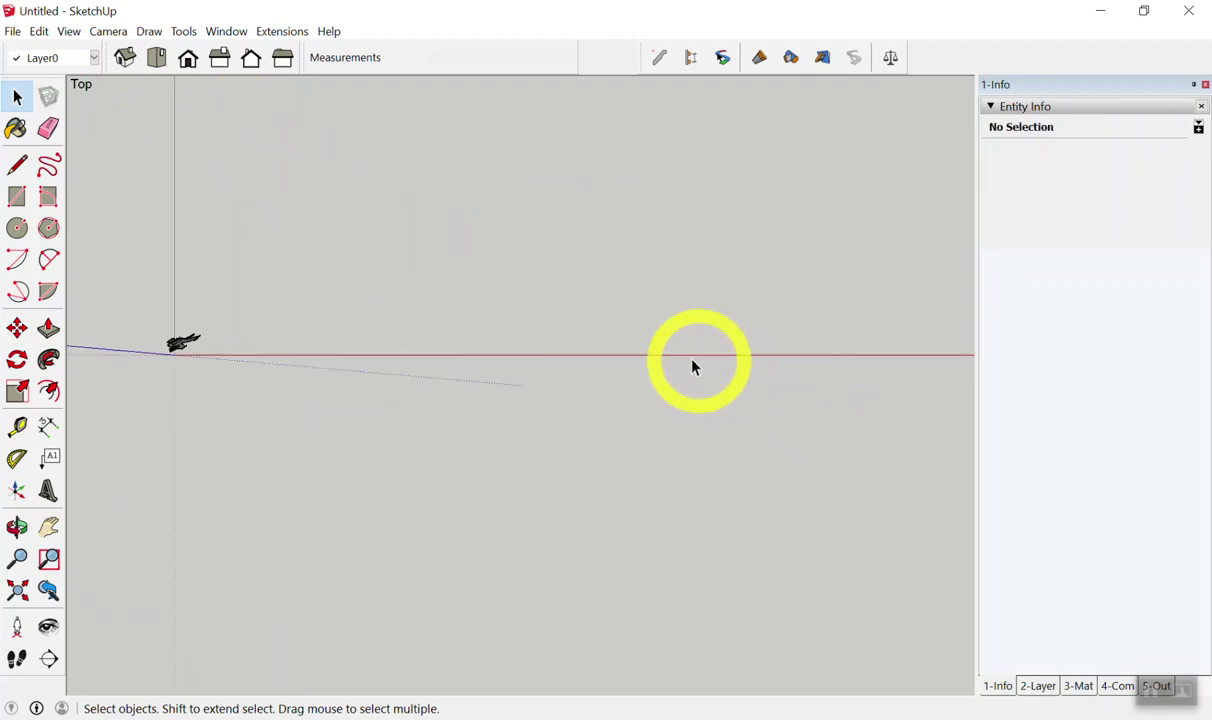
- Draw a four-sided outline with the Line tool and close it into a face
key("l")
left_click(357, 214)
left_click(544, 171)
left_click(590, 275)
left_click(402, 320)
left_click(358, 214)
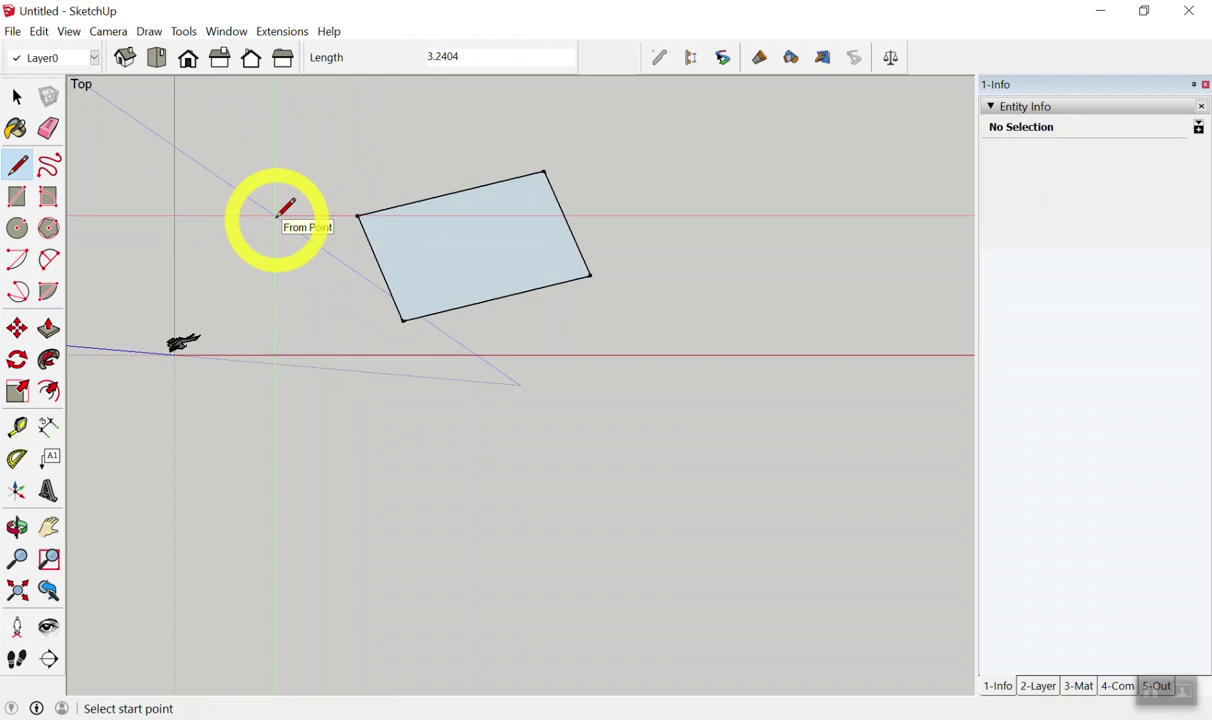
- Split the face with a line from the top edge's midpoint to the bottom edge
scroll(281, 208, "up", 2)
scroll(327, 173, "up", 2)
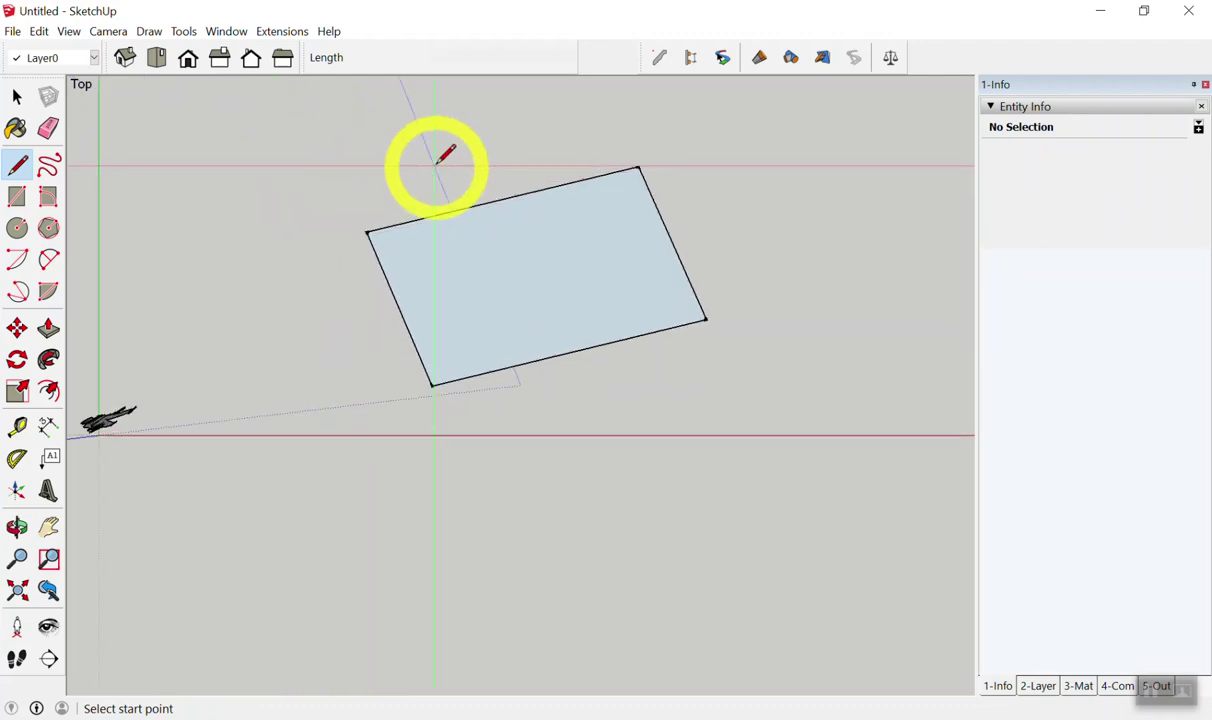
scroll(441, 162, "up", 1)
left_click(509, 203)
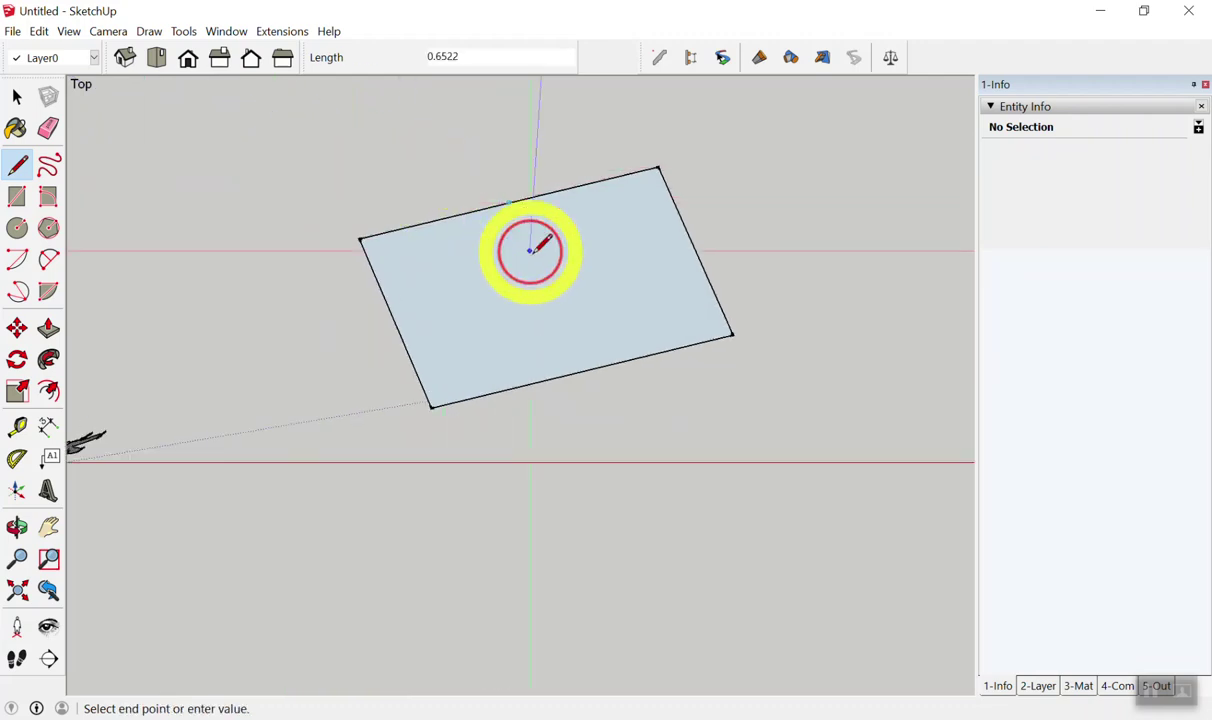
left_click(580, 370)
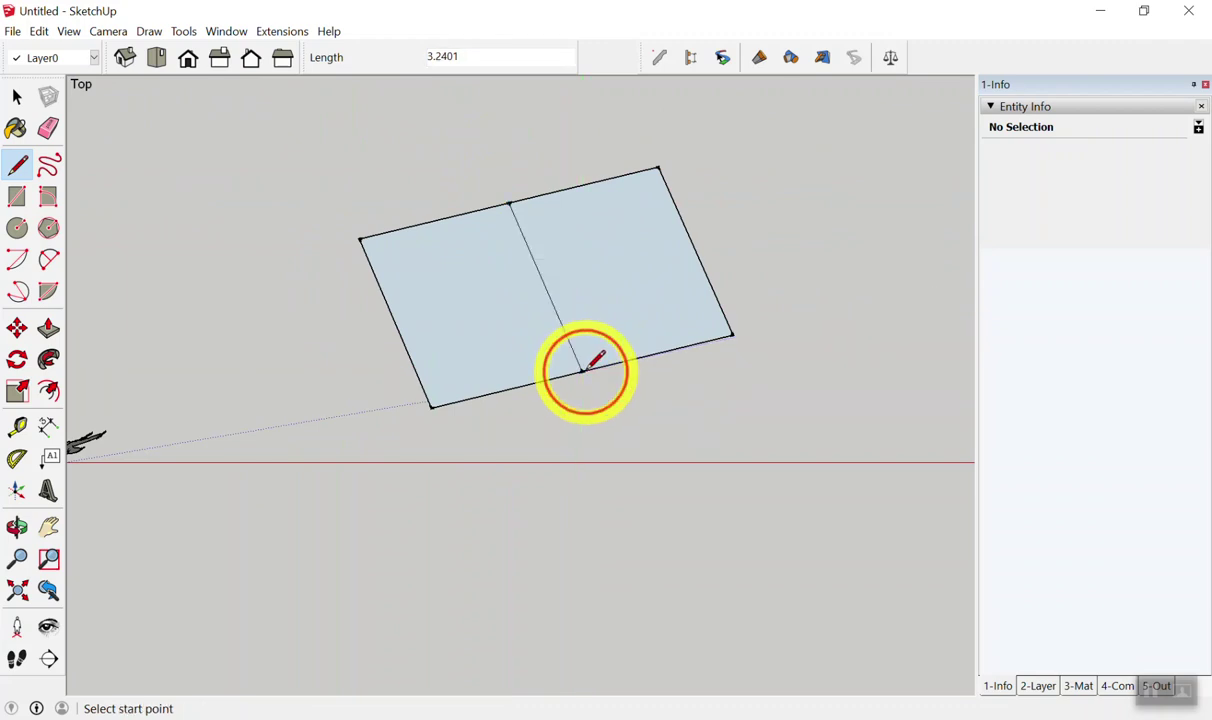
key("space")
- Select each half of the split face in turn to read its area
scroll(490, 264, "up", 1)
scroll(517, 283, "up", 1)
left_click(500, 290)
left_click(609, 289)
left_click(514, 292)
left_click(645, 277)
left_click(514, 306)
- Window-select the whole split face and delete it
scroll(494, 320, "down", 1)
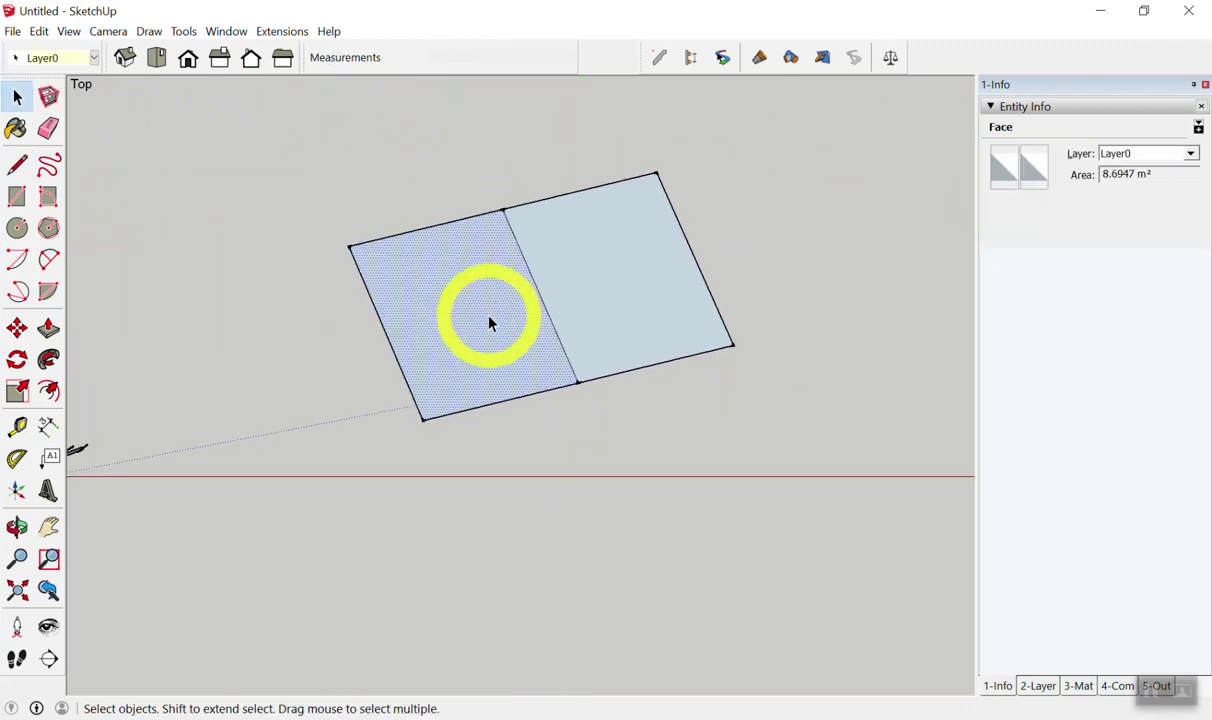
scroll(400, 295, "down", 2)
left_click_drag(308, 195, 705, 445)
key("Delete")
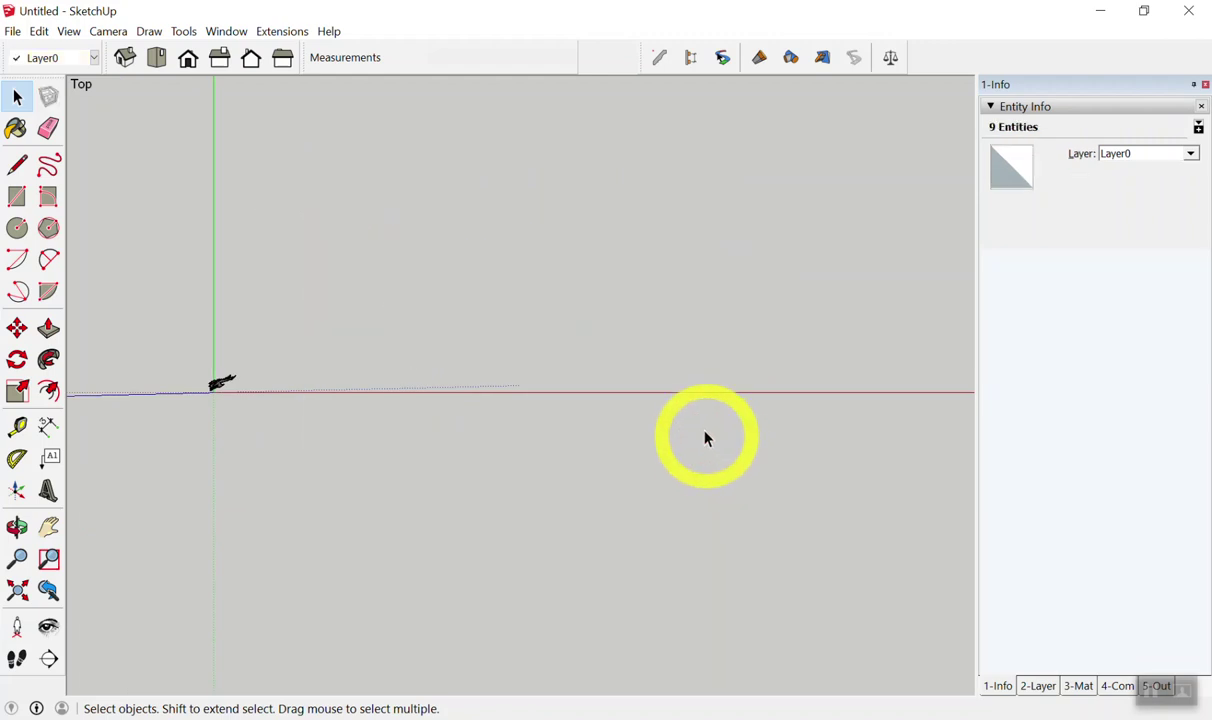
- Draw a new diamond-shaped outline and close it into a face
key("l")
left_click(492, 209)
left_click(430, 289)
left_click(498, 344)
left_click(589, 290)
left_click(500, 211)
key("space")
- Split the diamond with a diagonal line and check the area of each part
scroll(522, 262, "up", 3)
scroll(527, 289, "up", 2)
key("l")
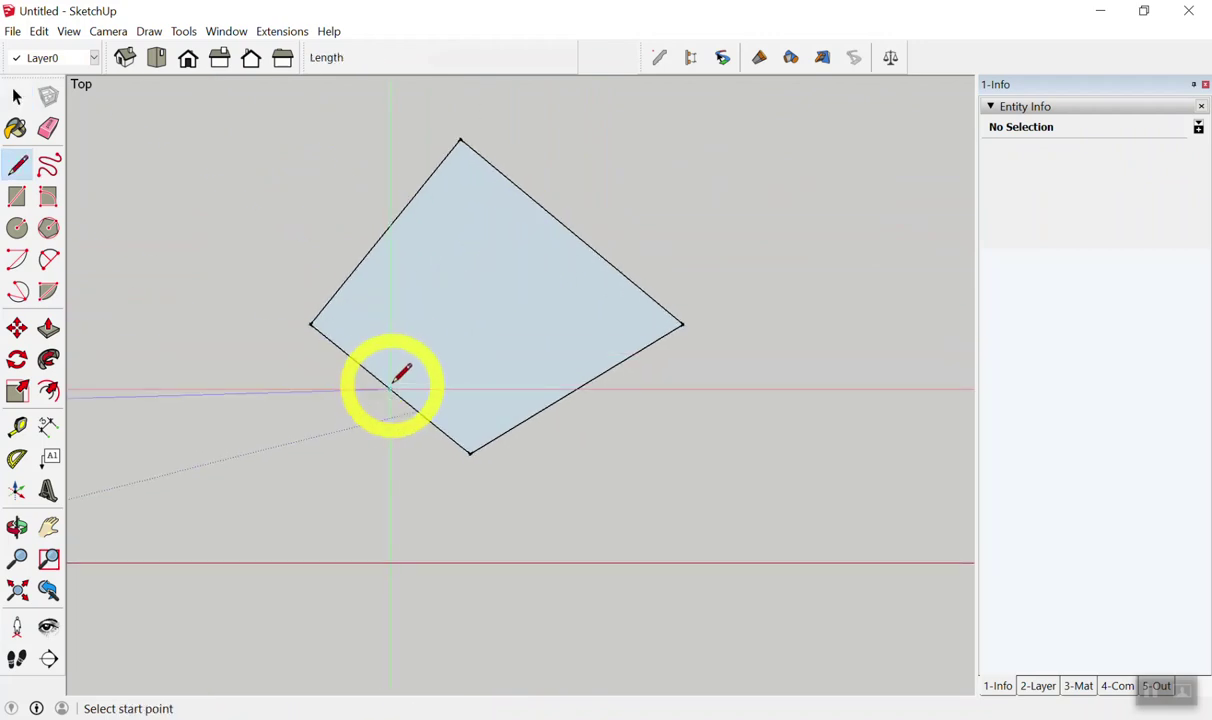
left_click(390, 388)
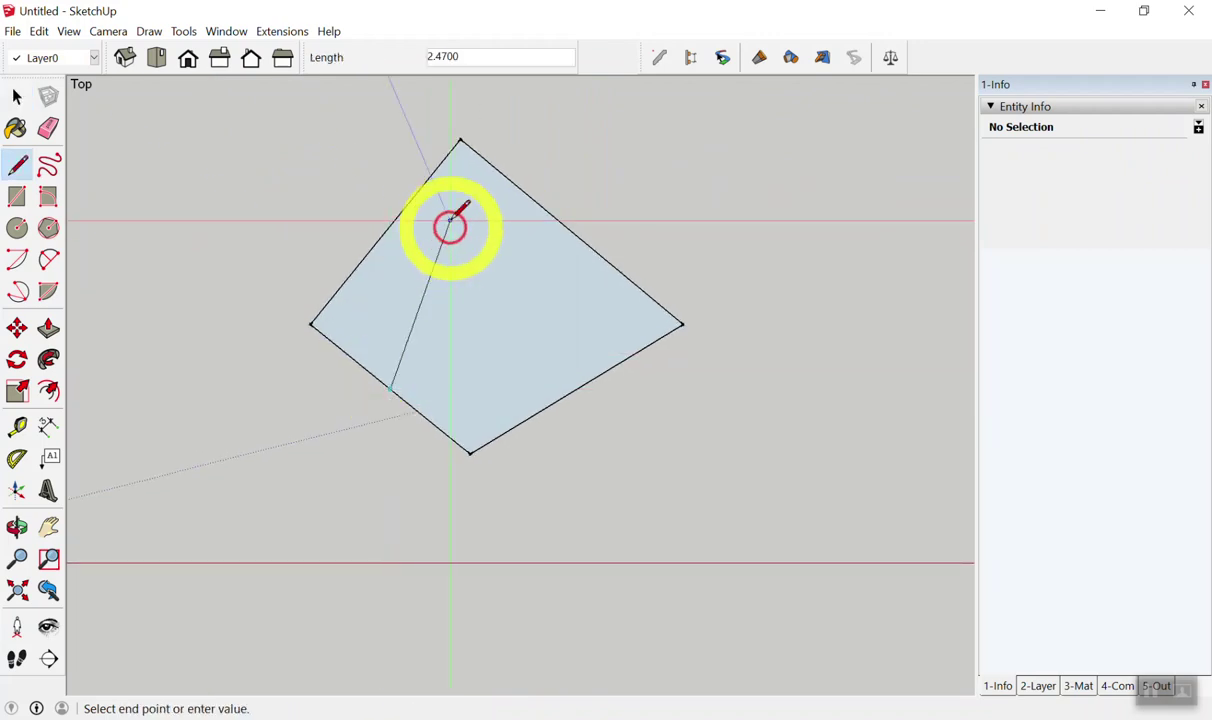
left_click(571, 231)
key("space")
left_click(572, 296)
left_click(563, 295)
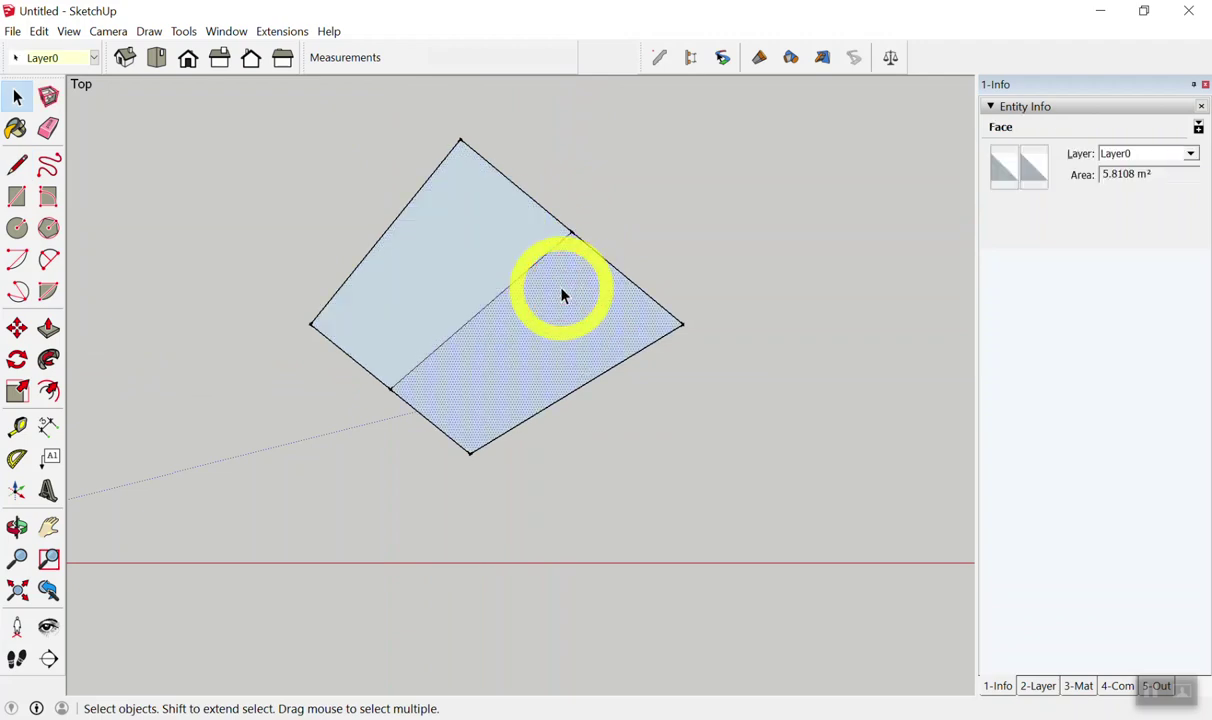
left_click(704, 234)
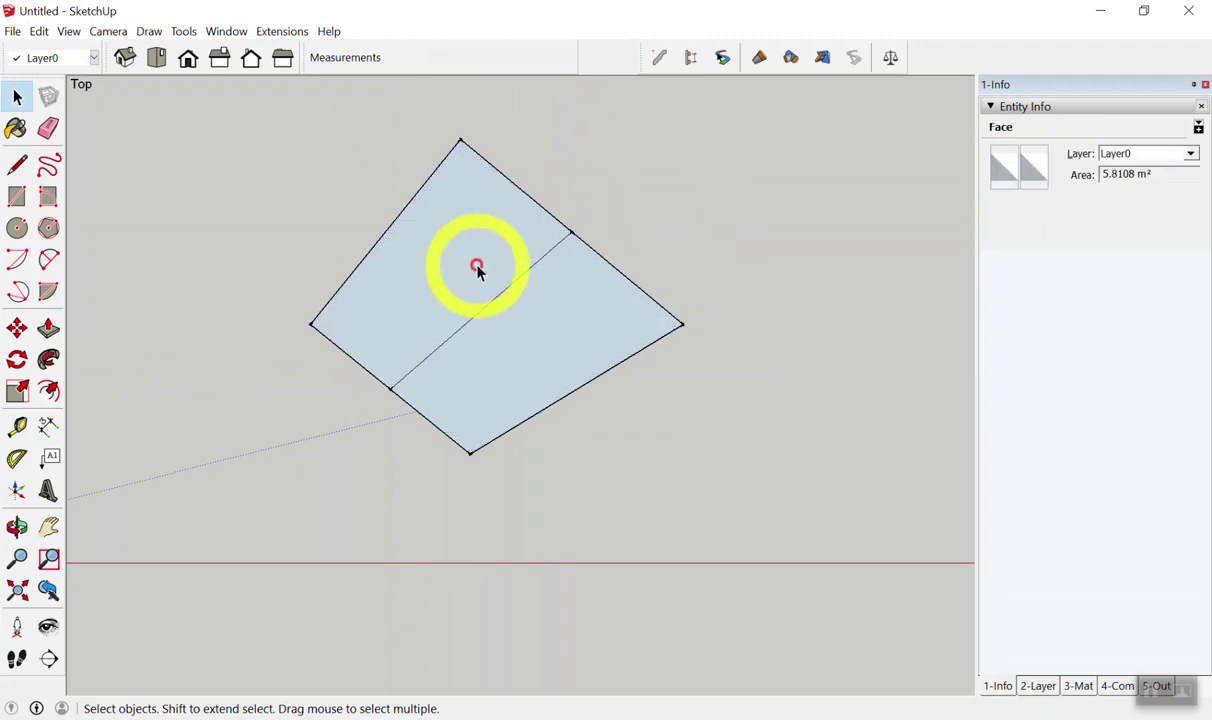
- Erase the diagonal edge so the diamond becomes one 11.6576 m² face
key("e")
key("space")
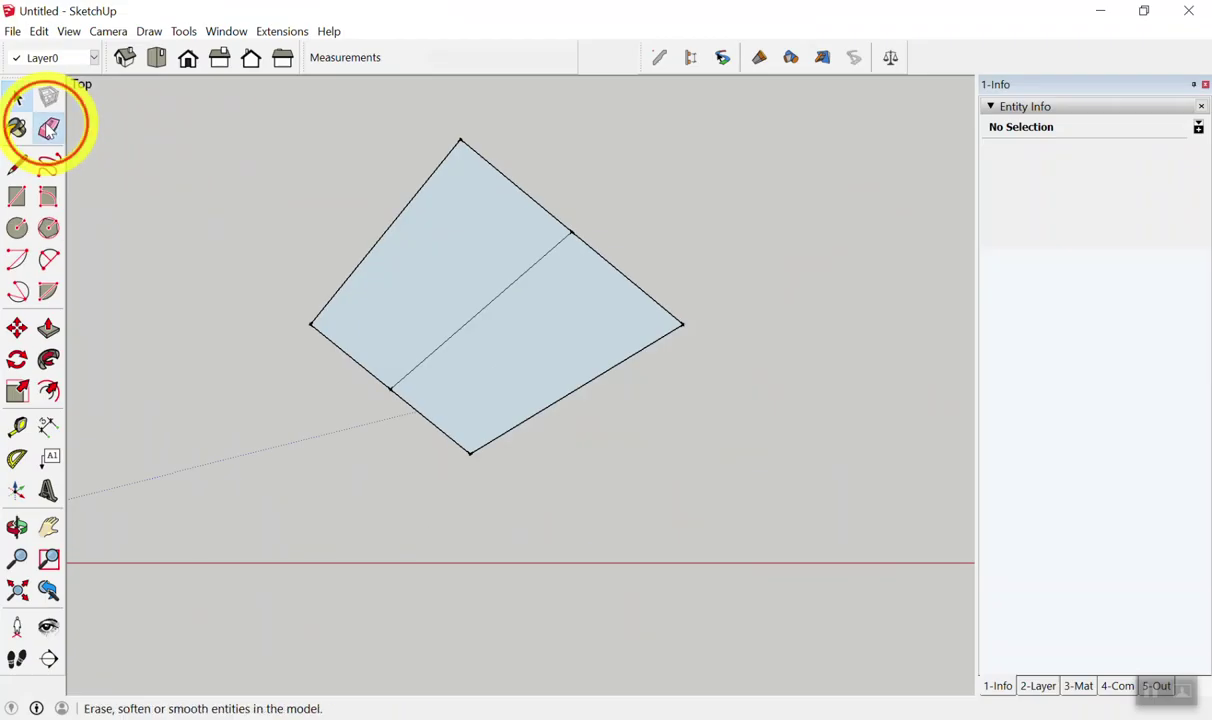
left_click(48, 128)
left_click(492, 301)
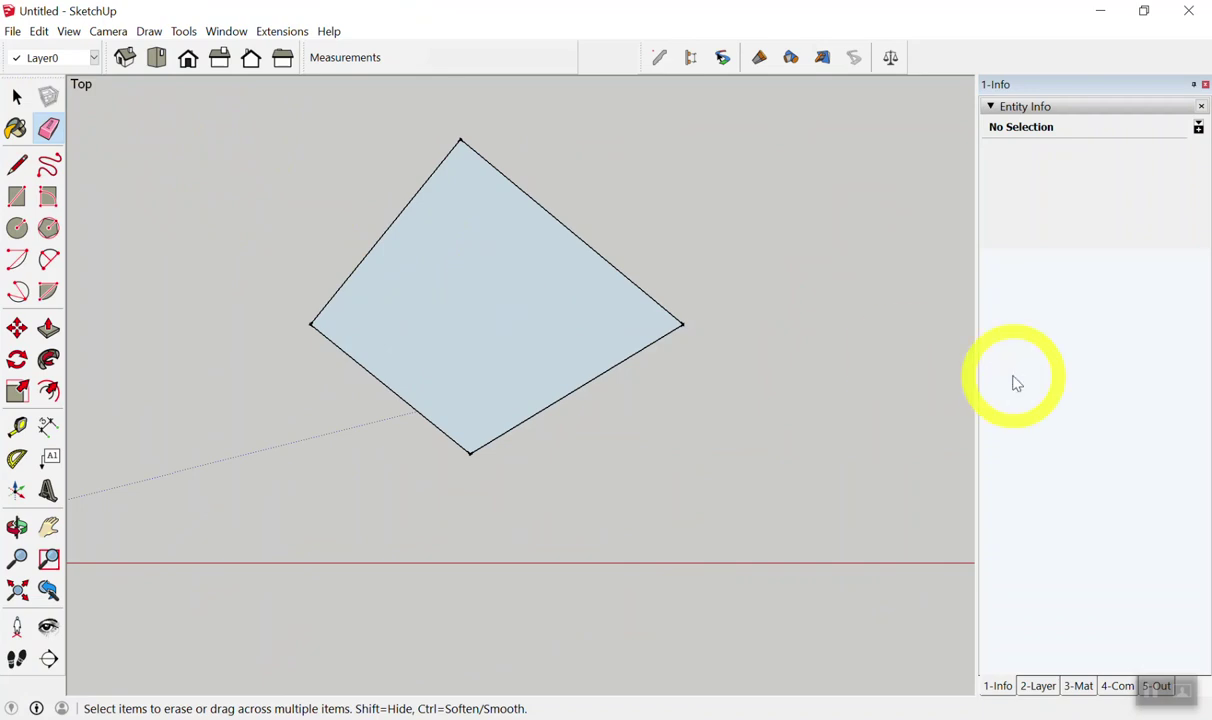
key("space")
left_click(586, 340)
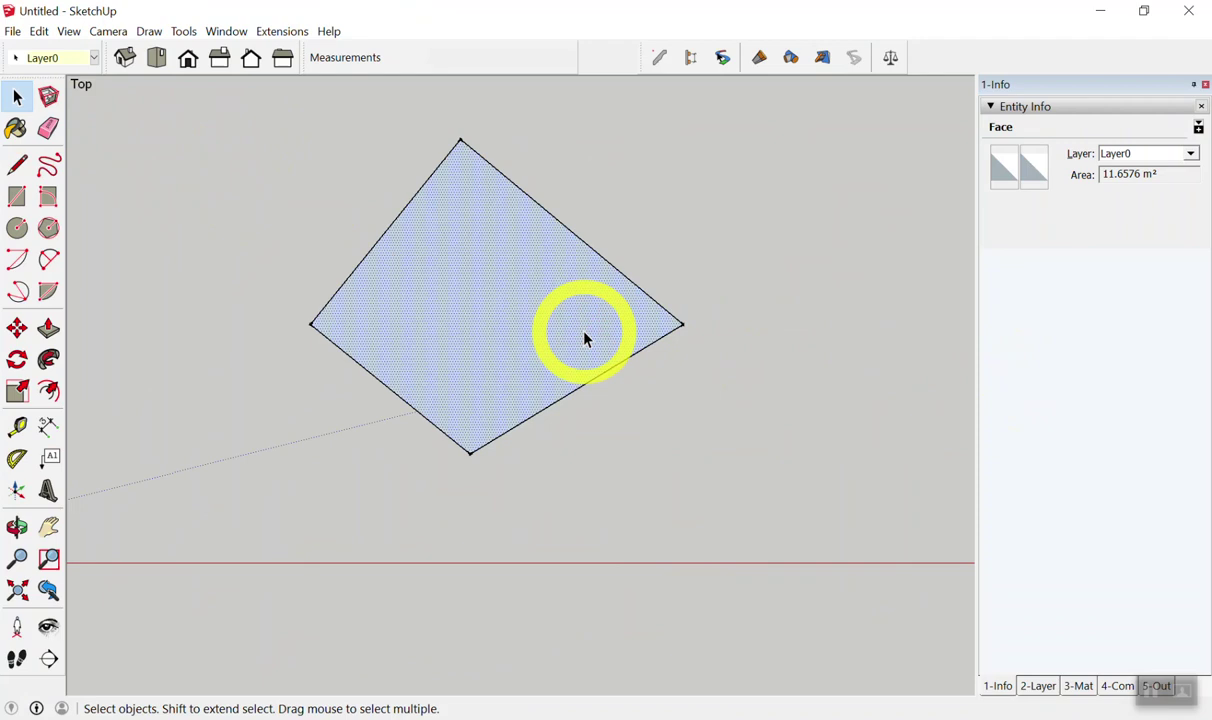
- Select the diamond with its edges and delete it
scroll(583, 343, "down", 3)
left_click(836, 509)
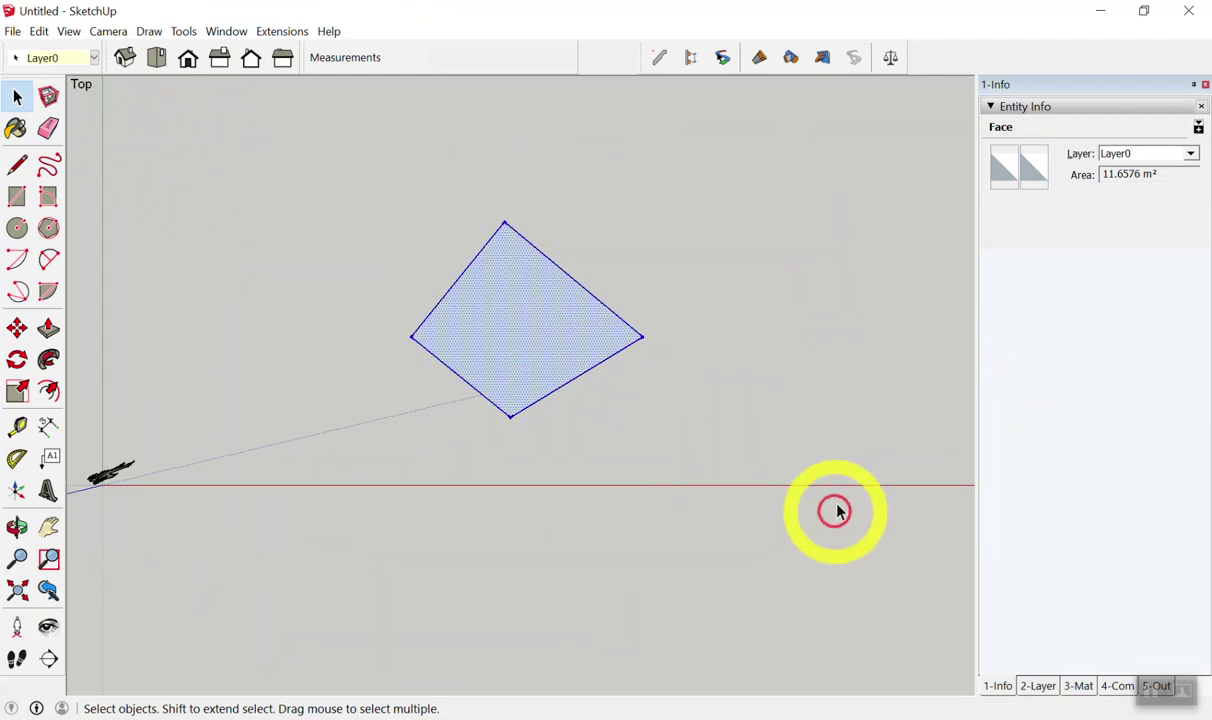
left_click(838, 508)
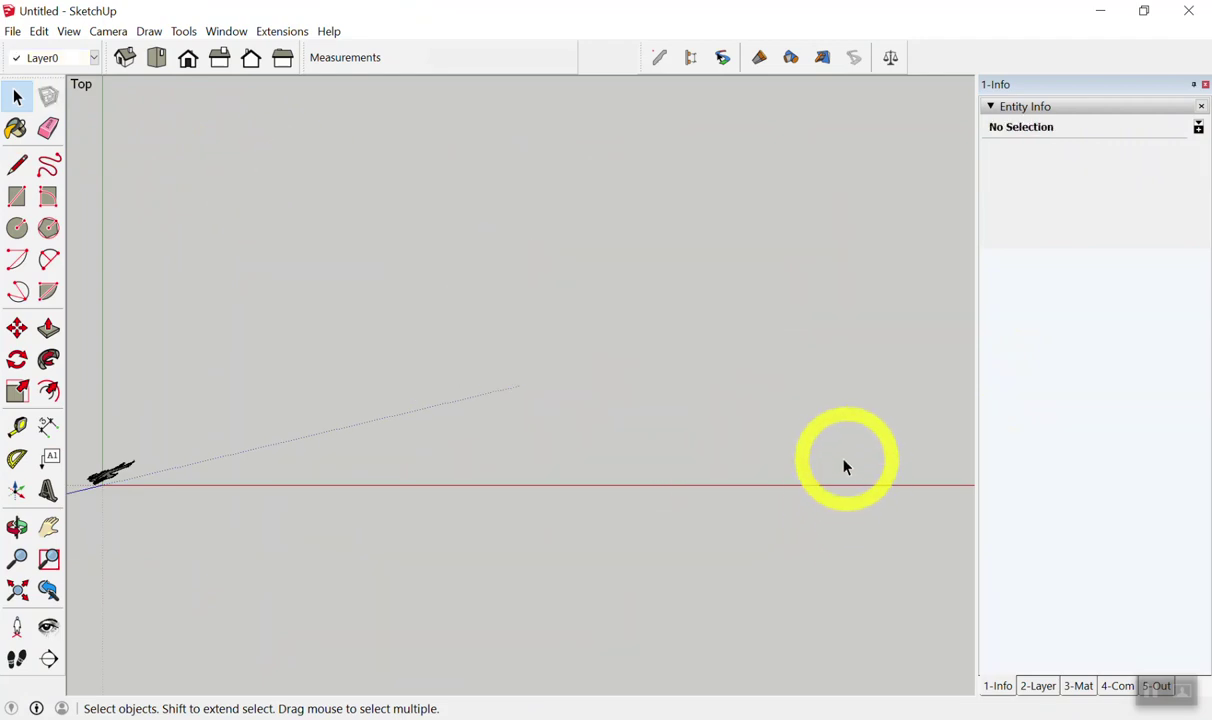
key("l")
left_click(302, 348)
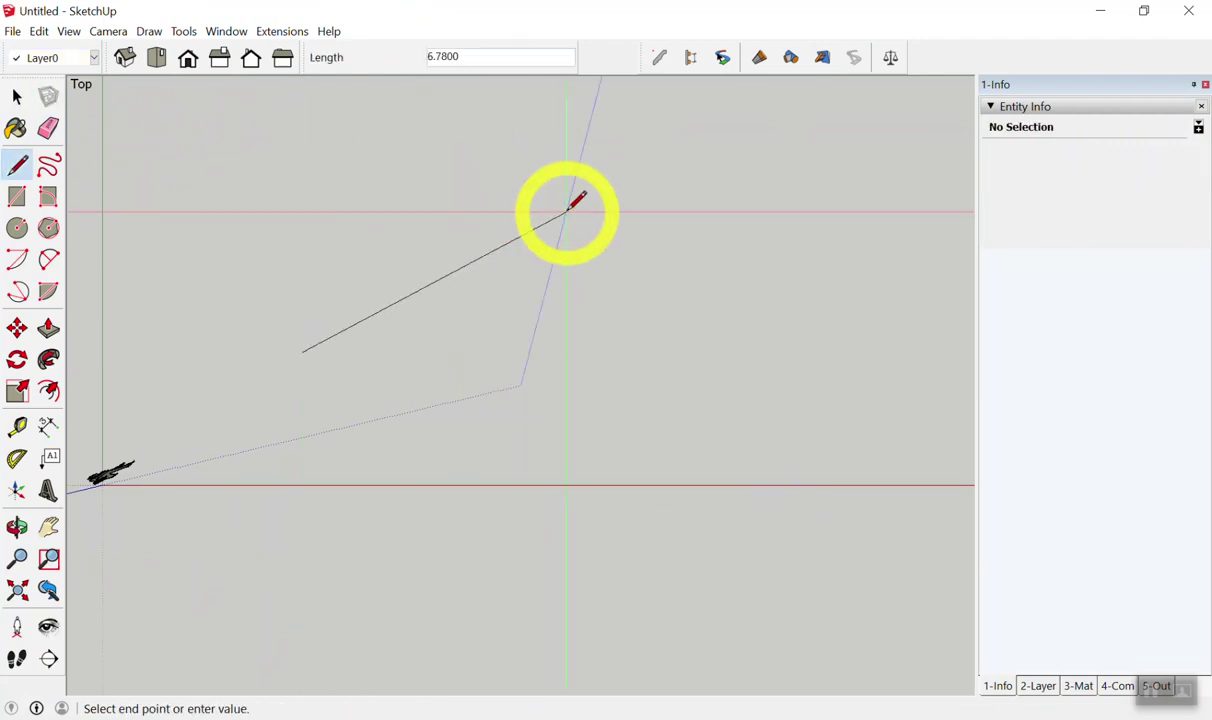
key("space")
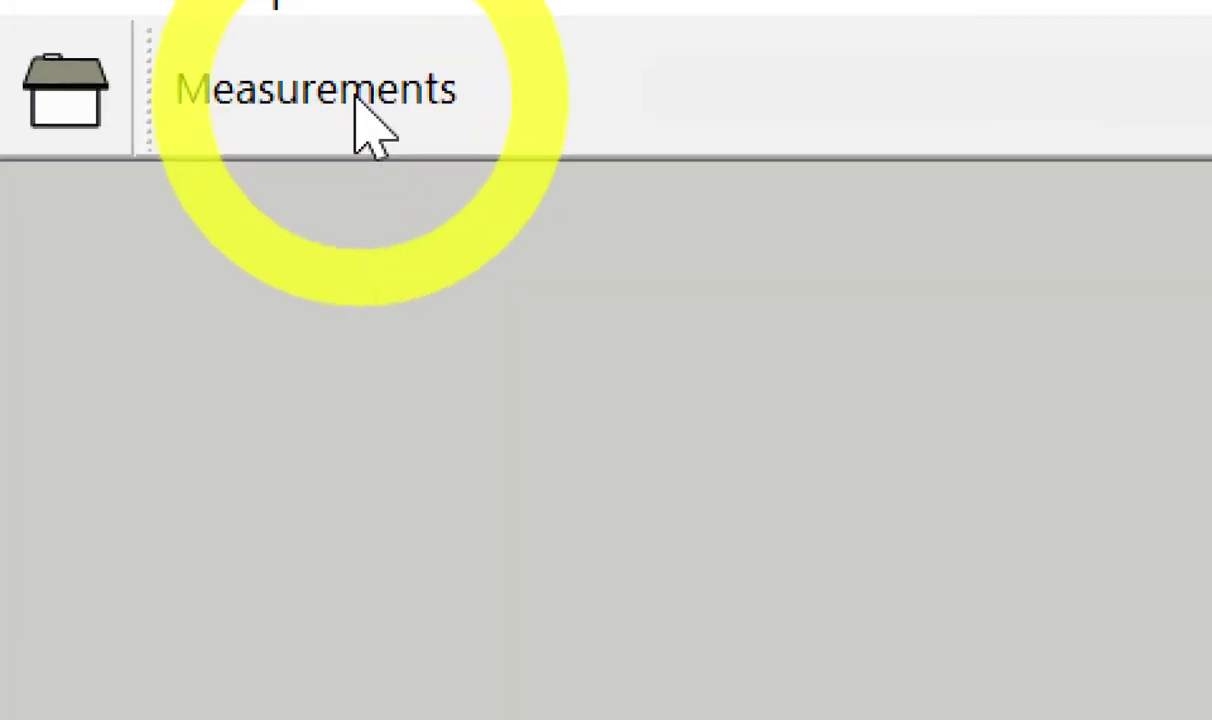
key("l")
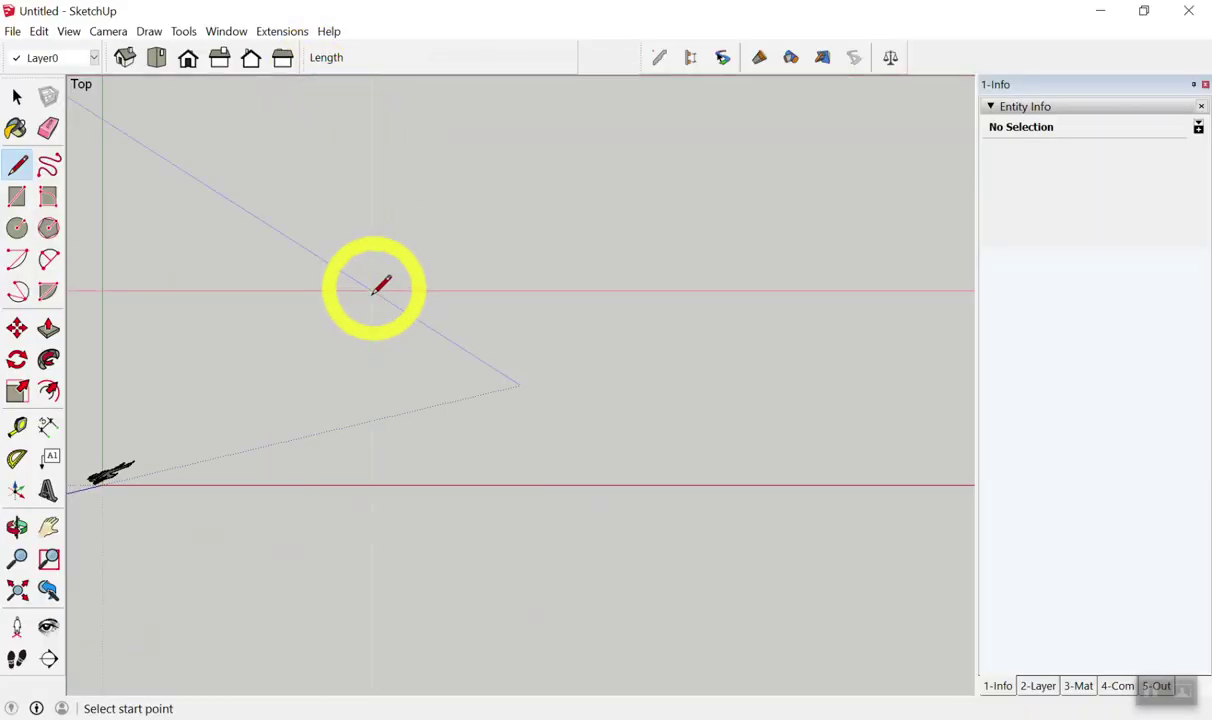
left_click(367, 330)
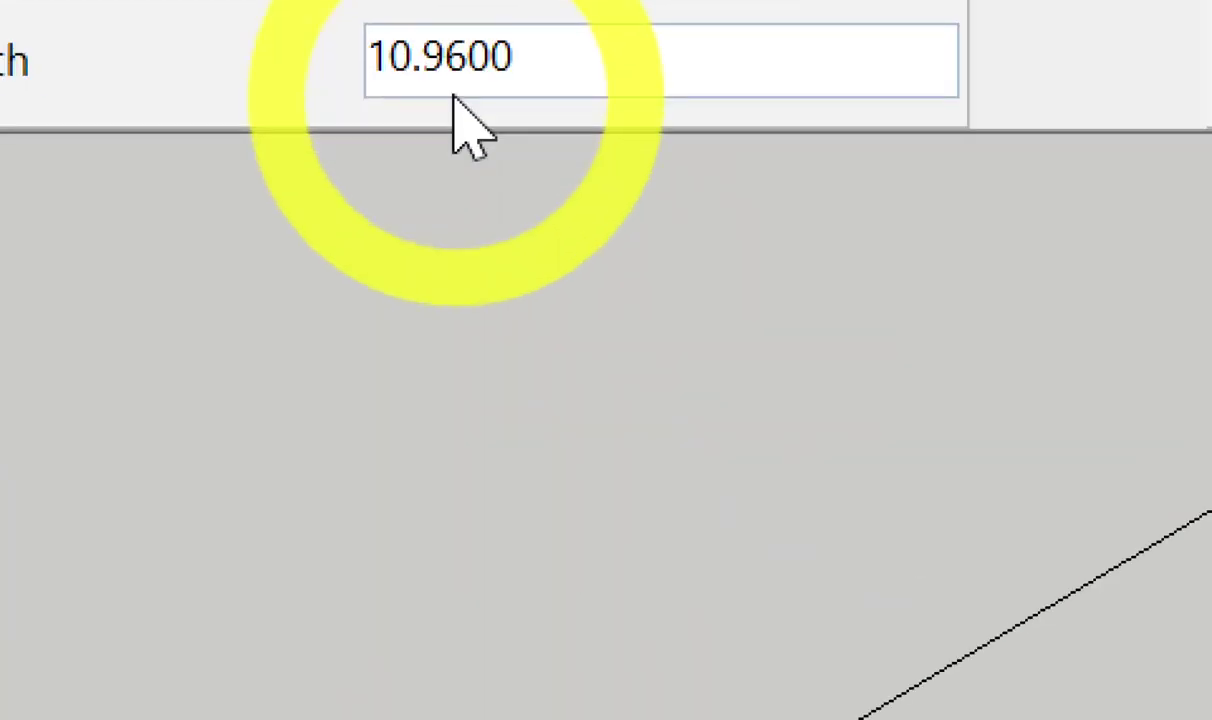
left_click(449, 63)
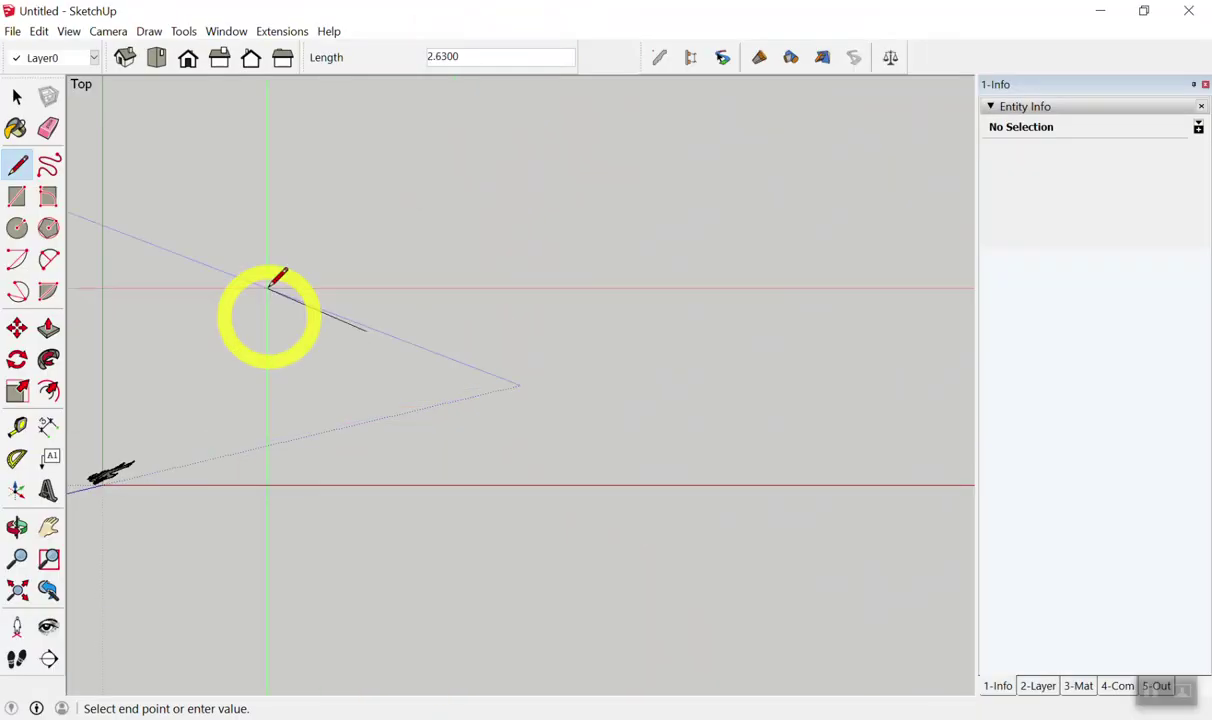
type("2")
key("Return")
type("4")
key("Return")
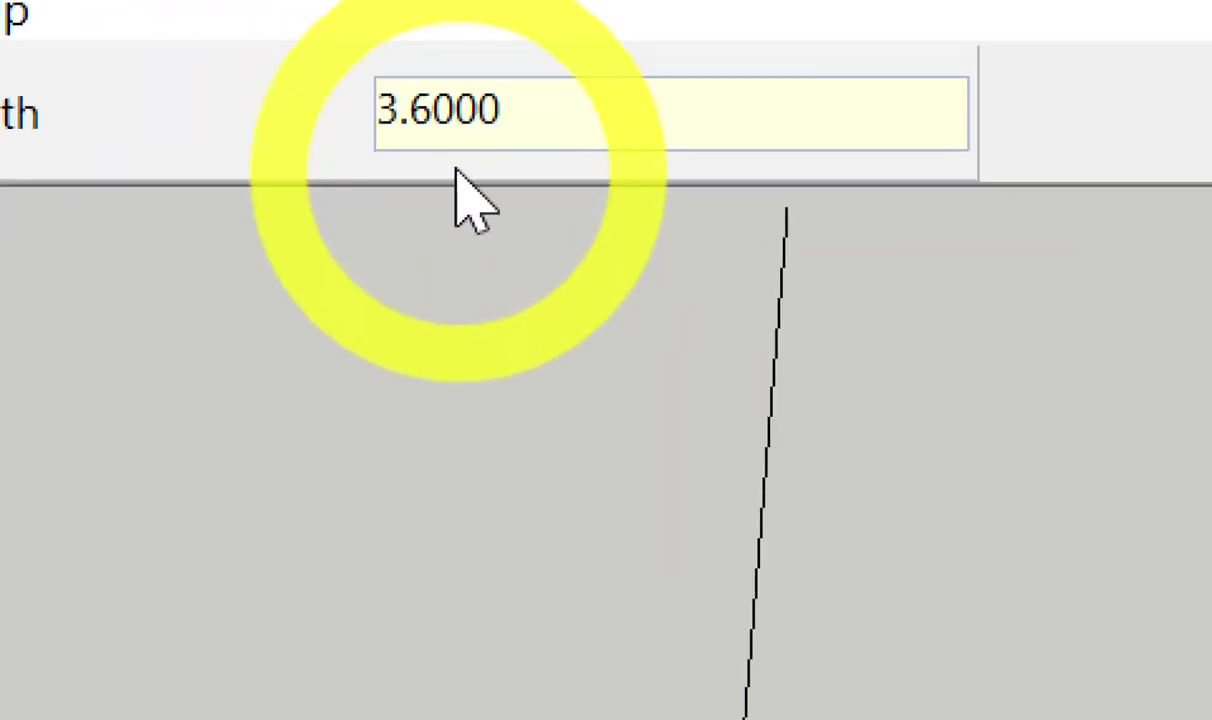
key("alt+shift")
type("ภ")
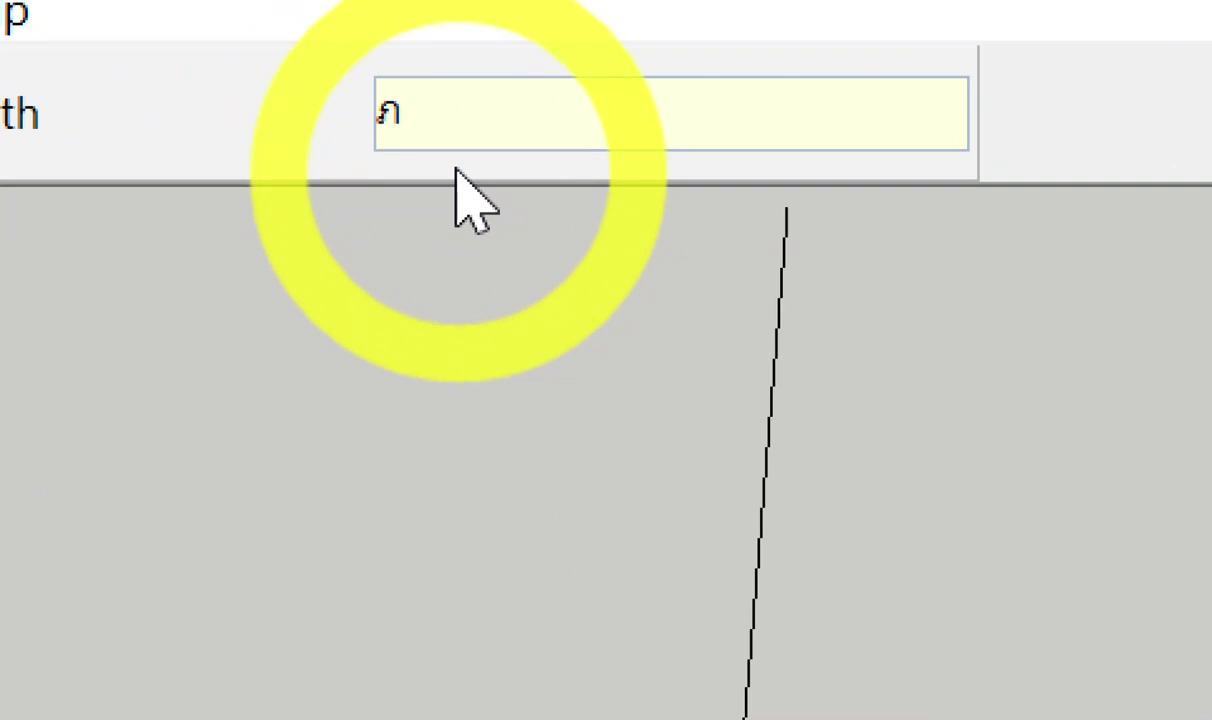
type("4")
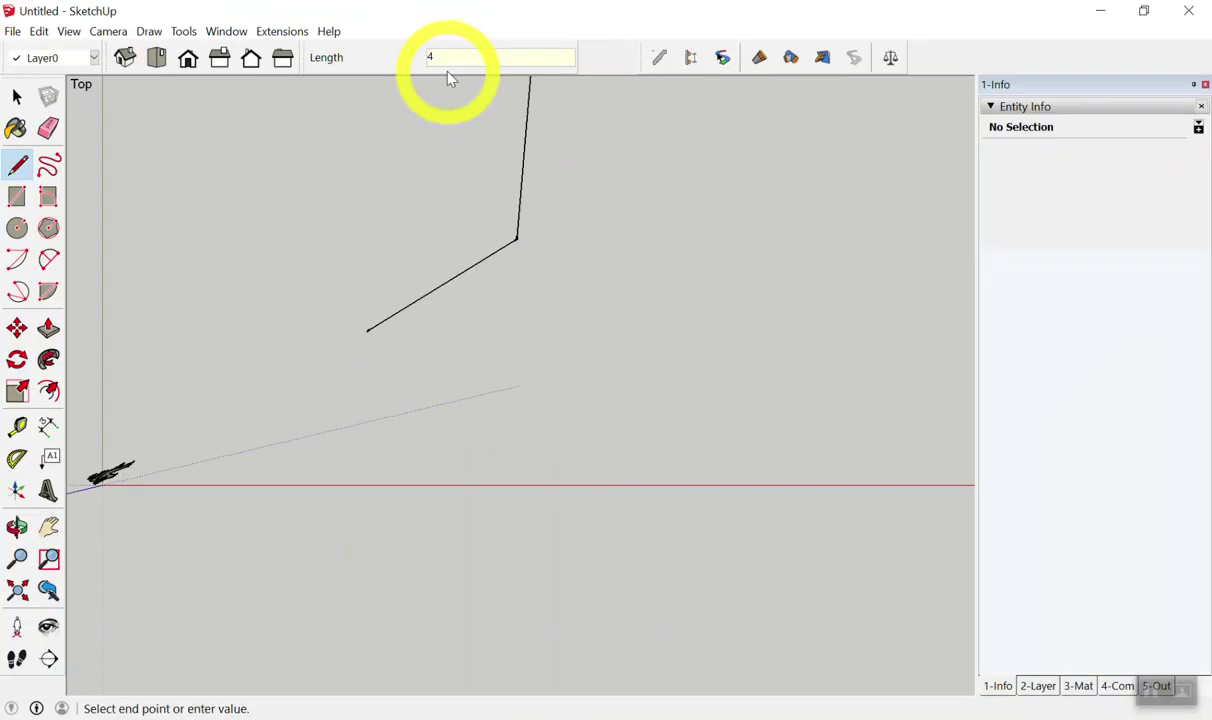
key("Return")
scroll(566, 385, "down", 3)
key("space")
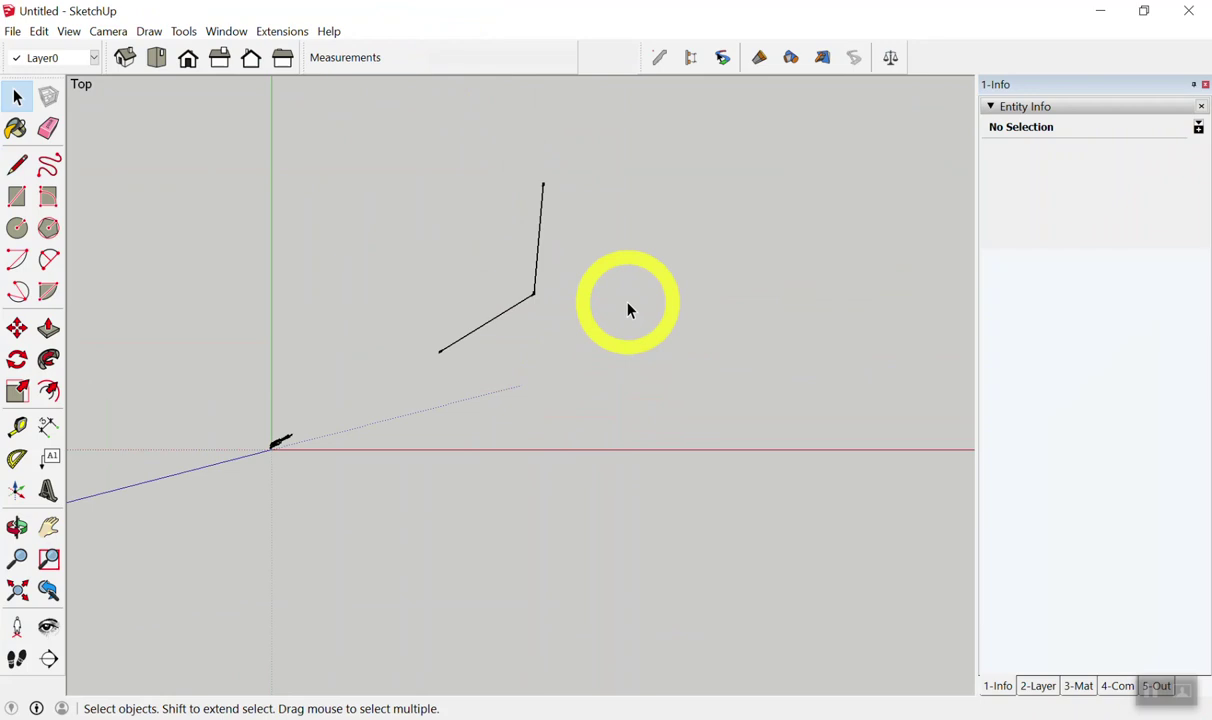
scroll(595, 195, "down", 1)
scroll(508, 135, "up", 2)
left_click_drag(396, 128, 610, 436)
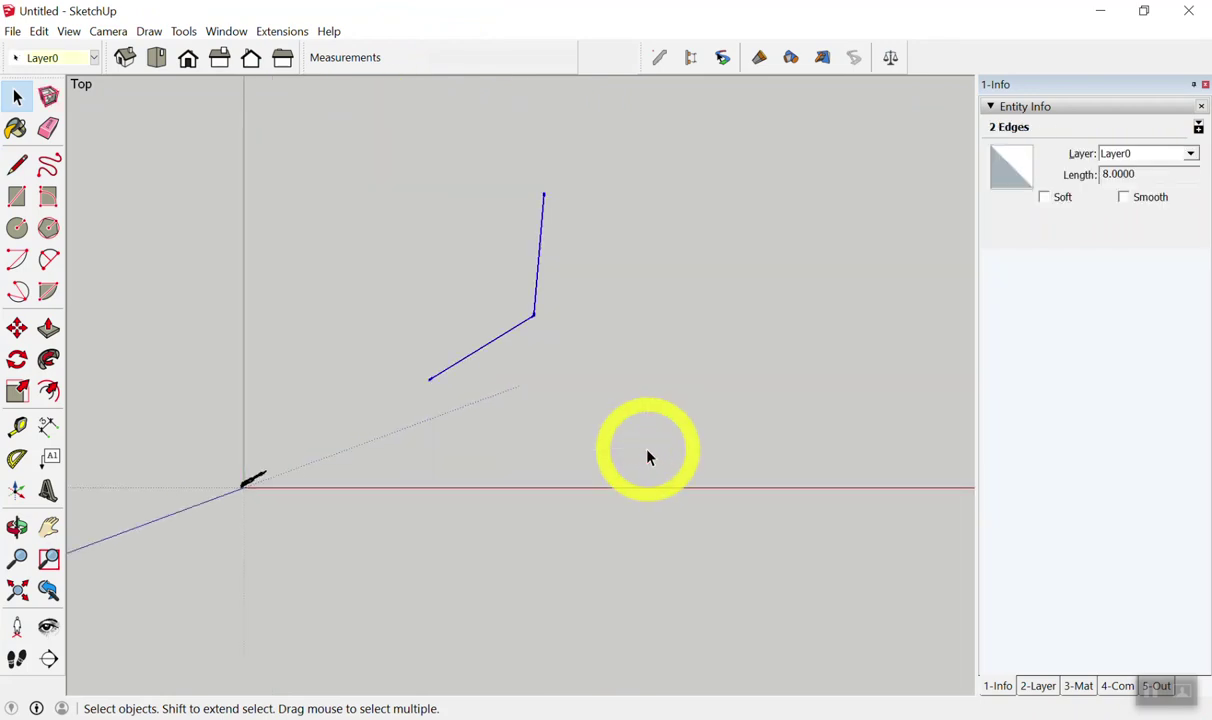
key("Delete")
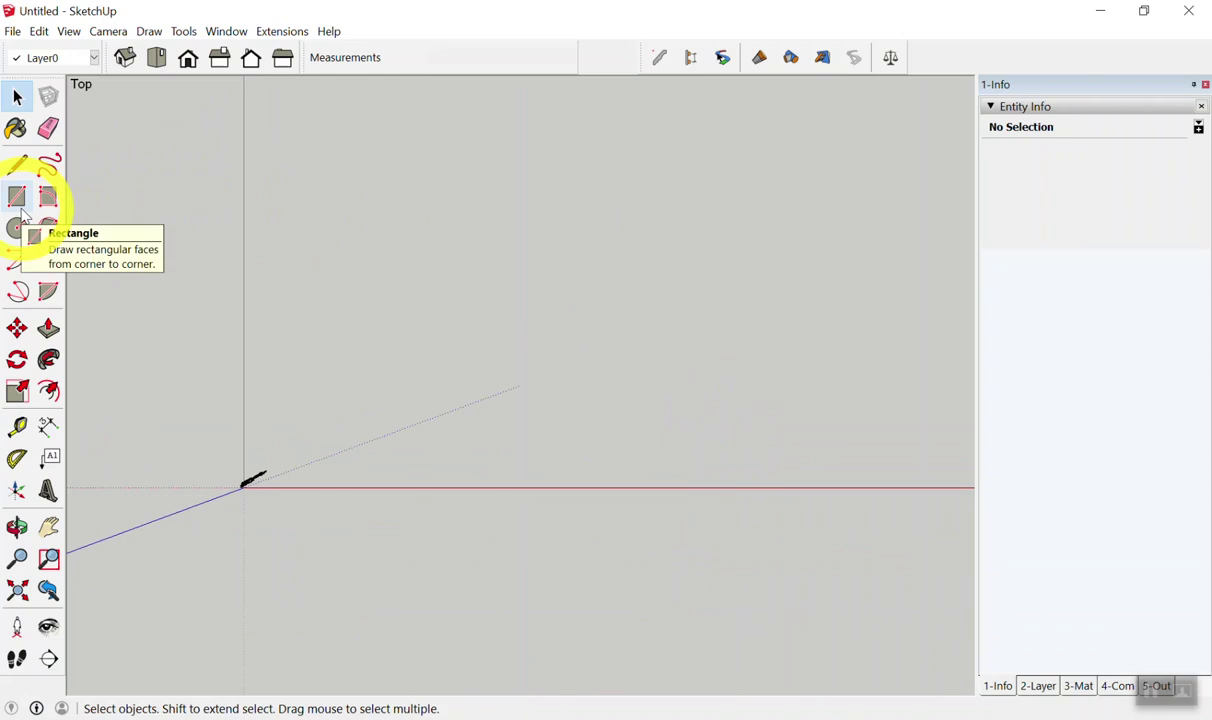
- Draw the first two rectangular faces with the Rectangle tool
left_click(17, 196)
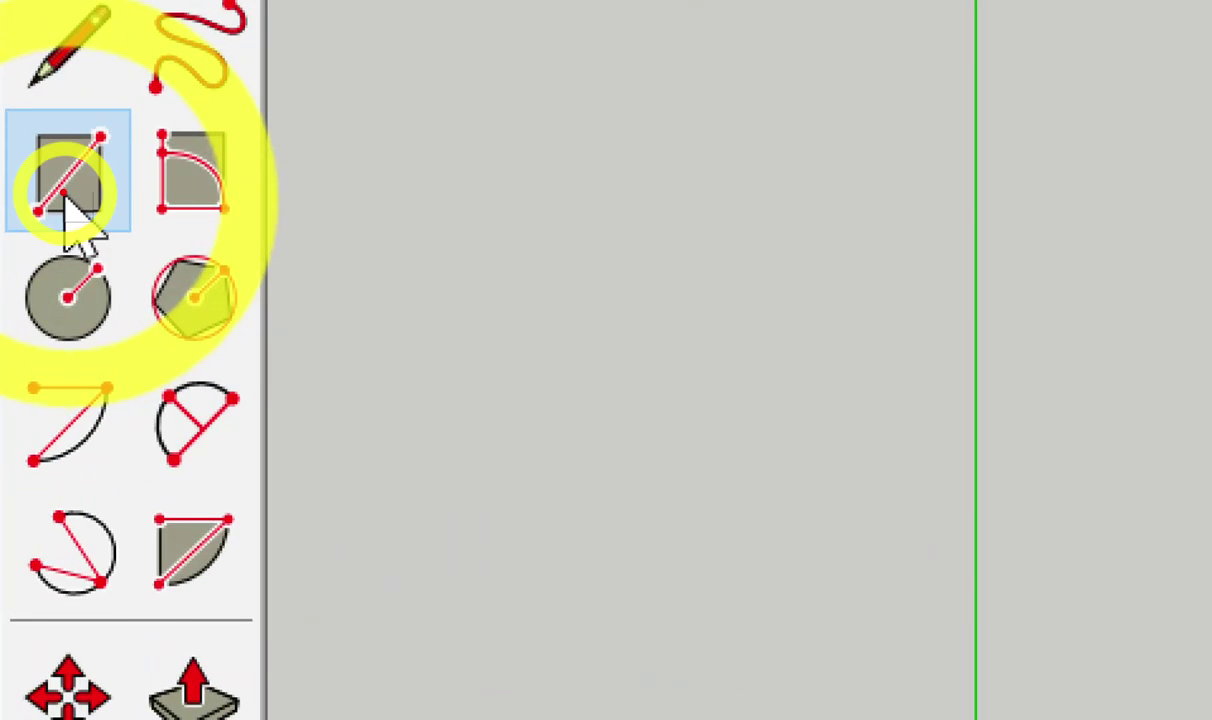
left_click_drag(60, 157, 636, 237)
left_click_drag(741, 92, 743, 350)
mouse_move(650, 135)
left_mouse_down()
mouse_move(817, 195)
mouse_move(933, 321)
left_mouse_up()
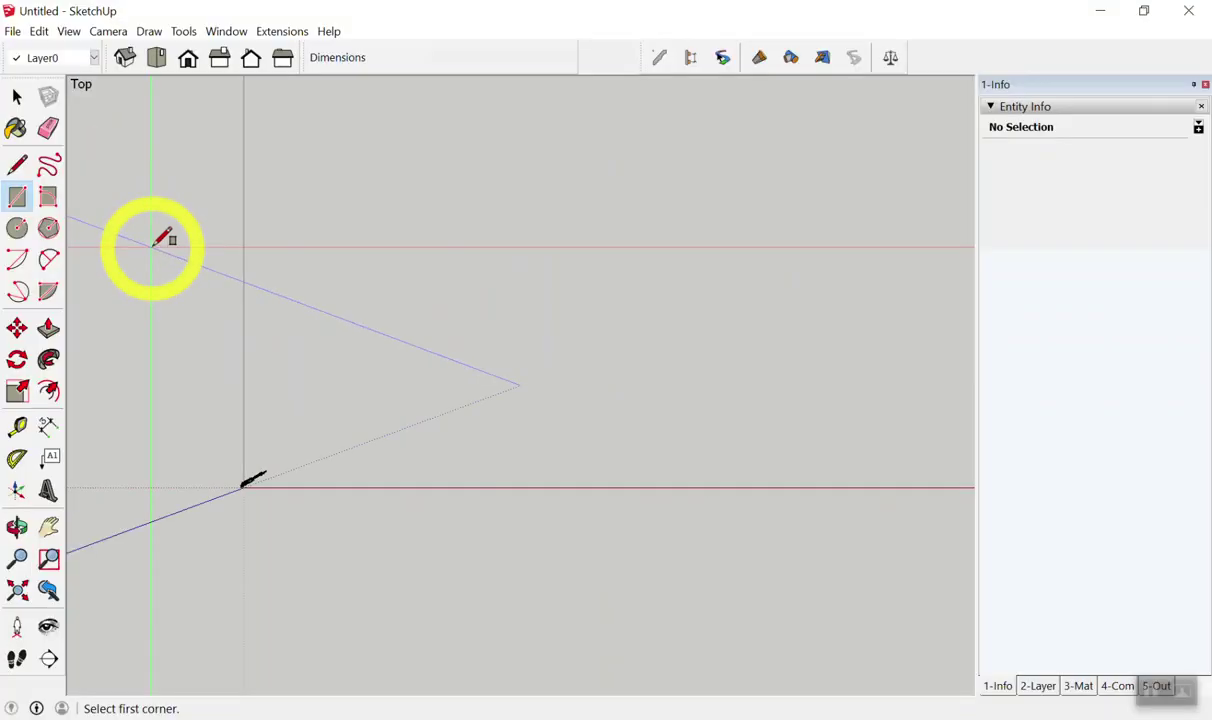
left_click(166, 60)
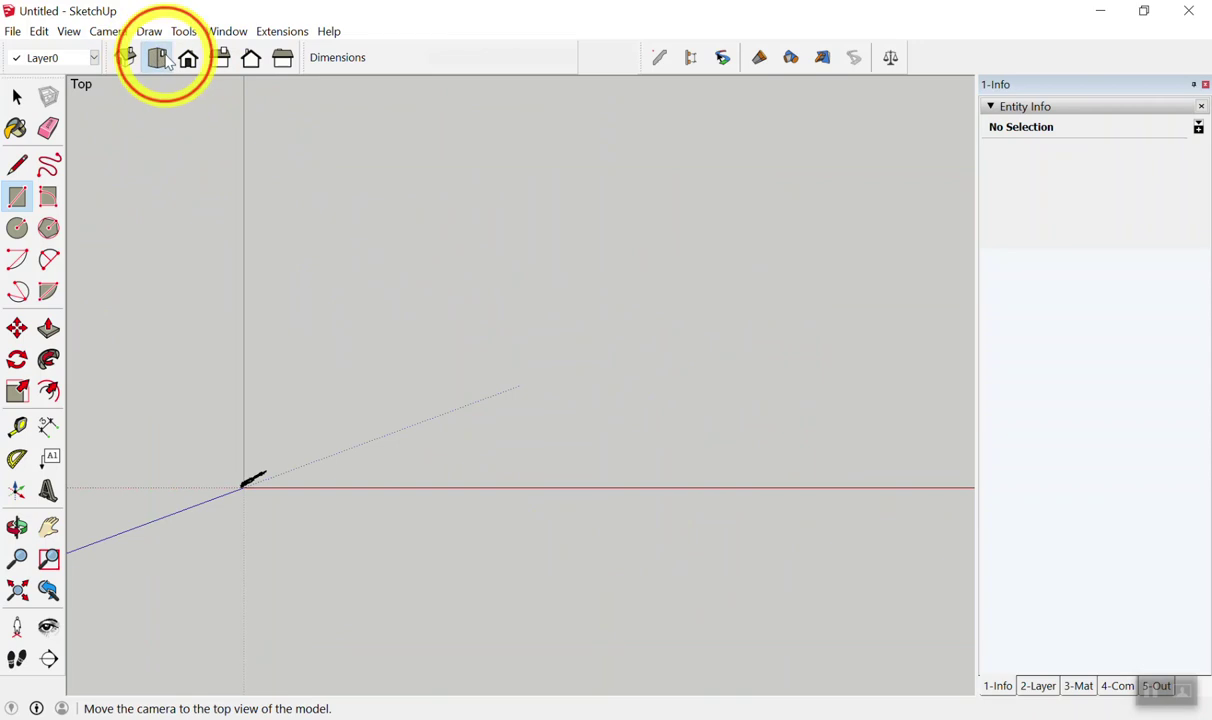
left_click(391, 397)
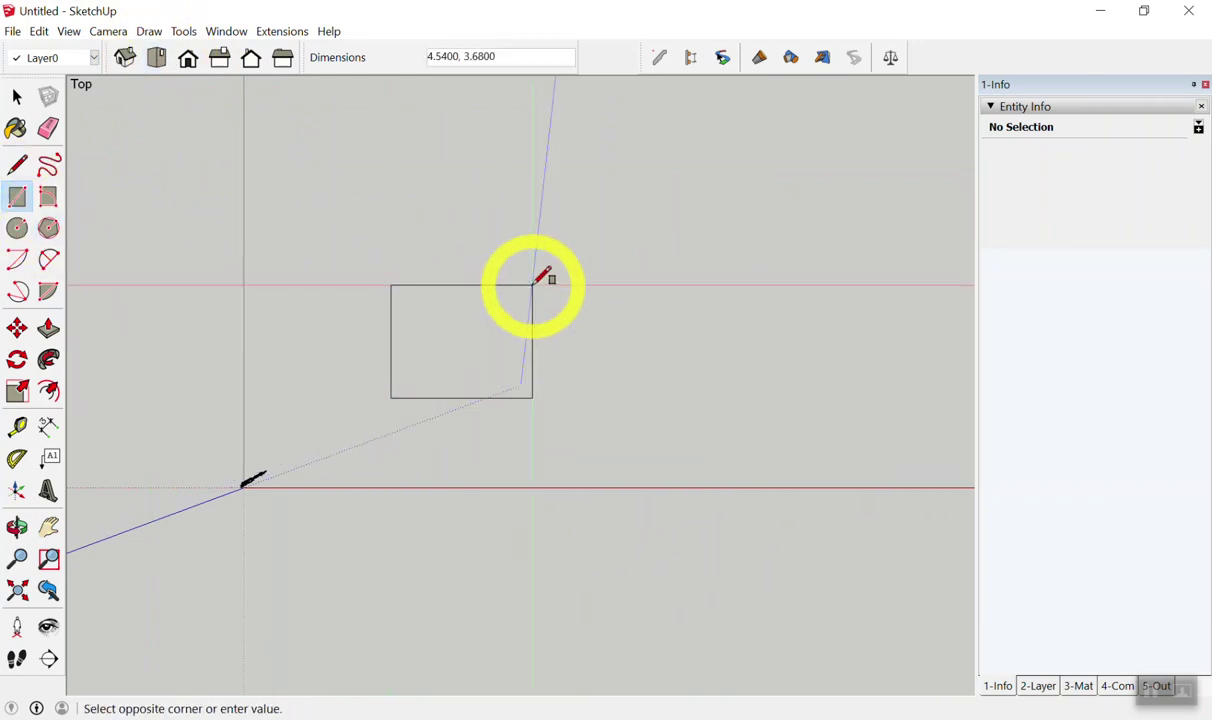
left_click(533, 285)
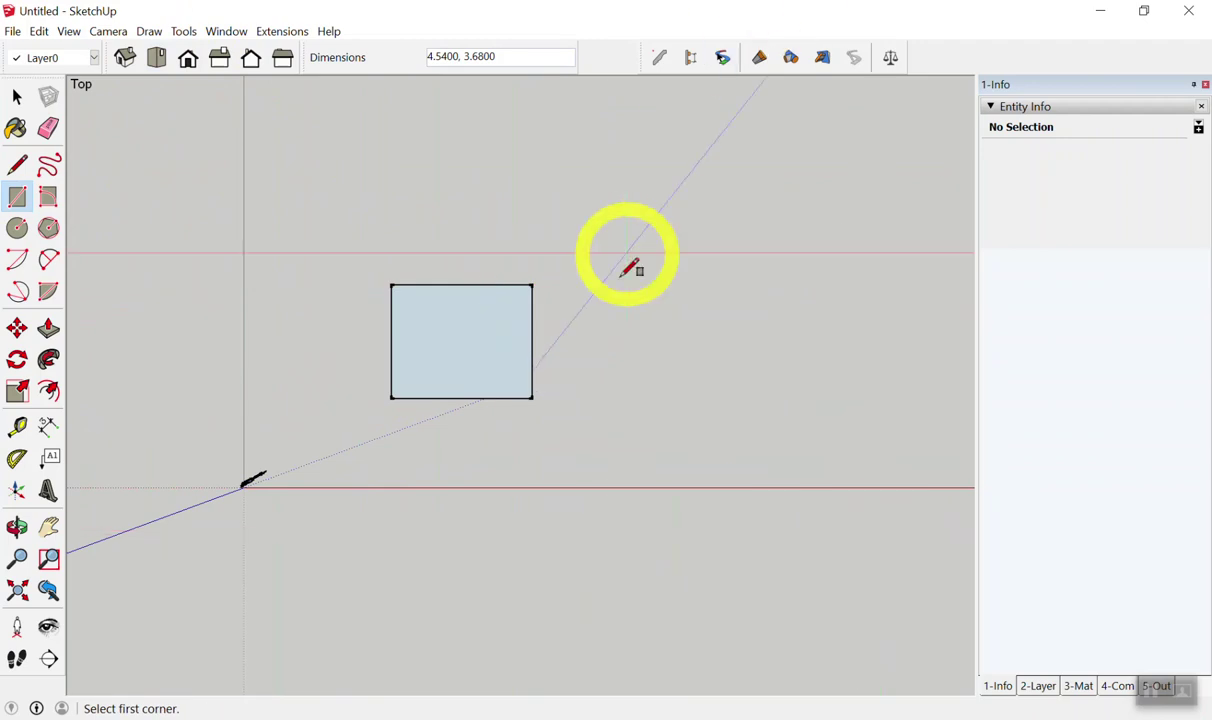
left_click(612, 340)
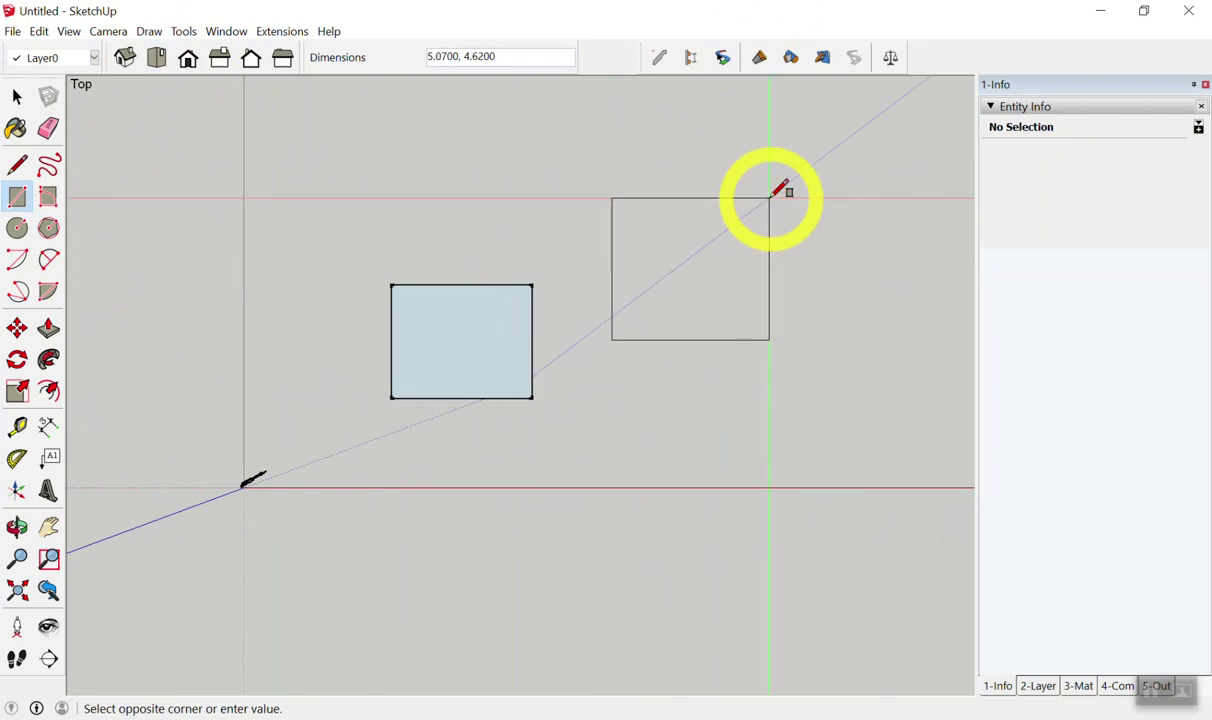
left_click(769, 198)
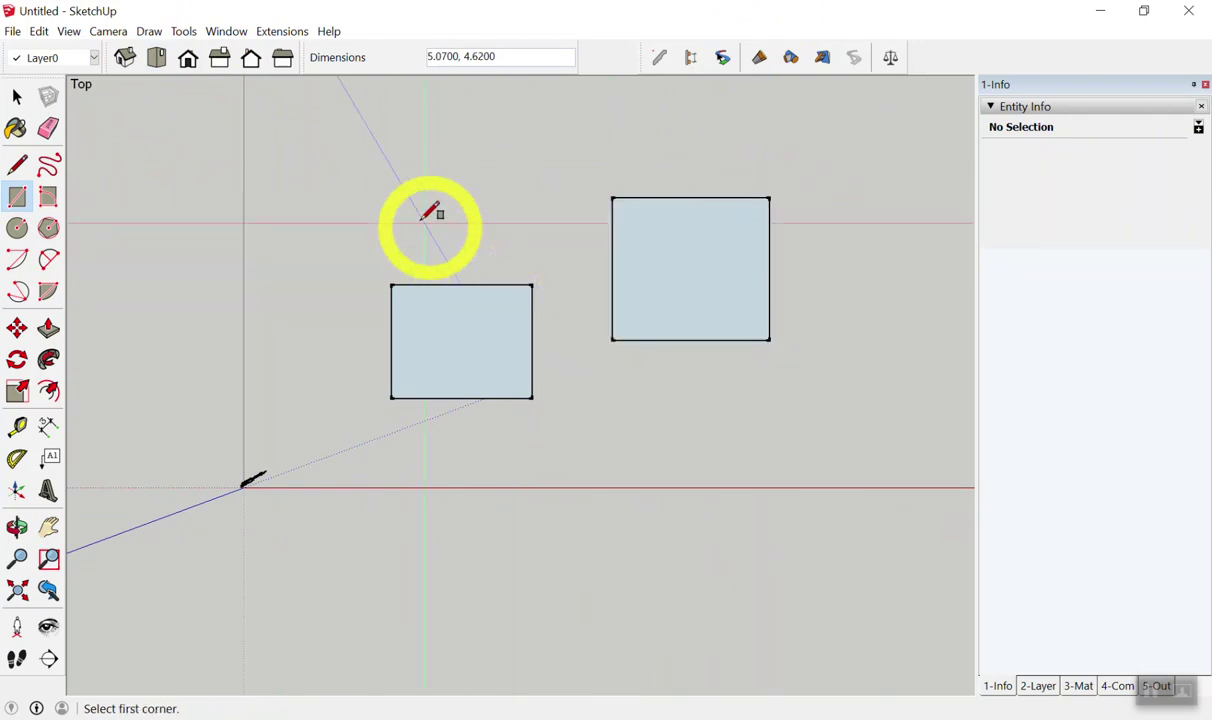
- Draw five more two-corner rectangles scattered around the first ones
scroll(290, 195, "down", 2)
scroll(280, 196, "down", 1)
scroll(933, 270, "up", 1)
scroll(933, 270, "up", 1)
left_click(467, 161)
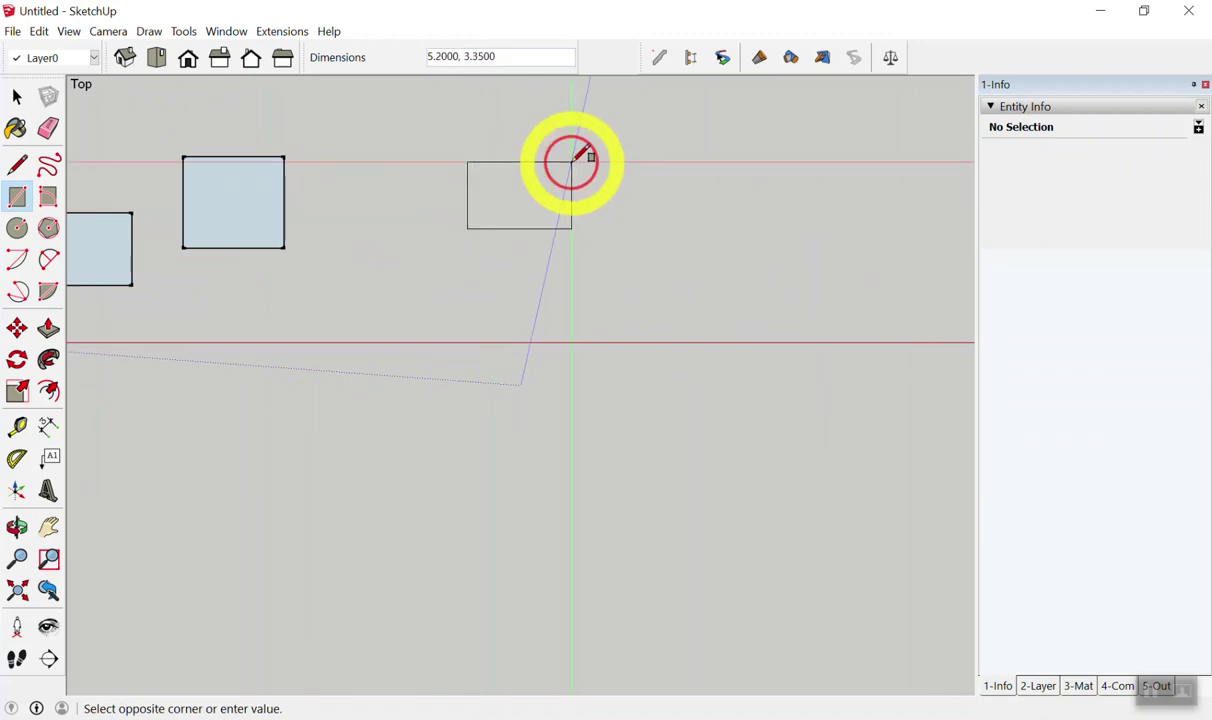
left_click(572, 161)
left_click(612, 233)
left_click(695, 316)
left_click(567, 255)
left_click(457, 312)
left_click(616, 212)
left_click(724, 150)
scroll(274, 315, "down", 2)
scroll(576, 316, "up", 1)
left_click(601, 306)
left_click(677, 246)
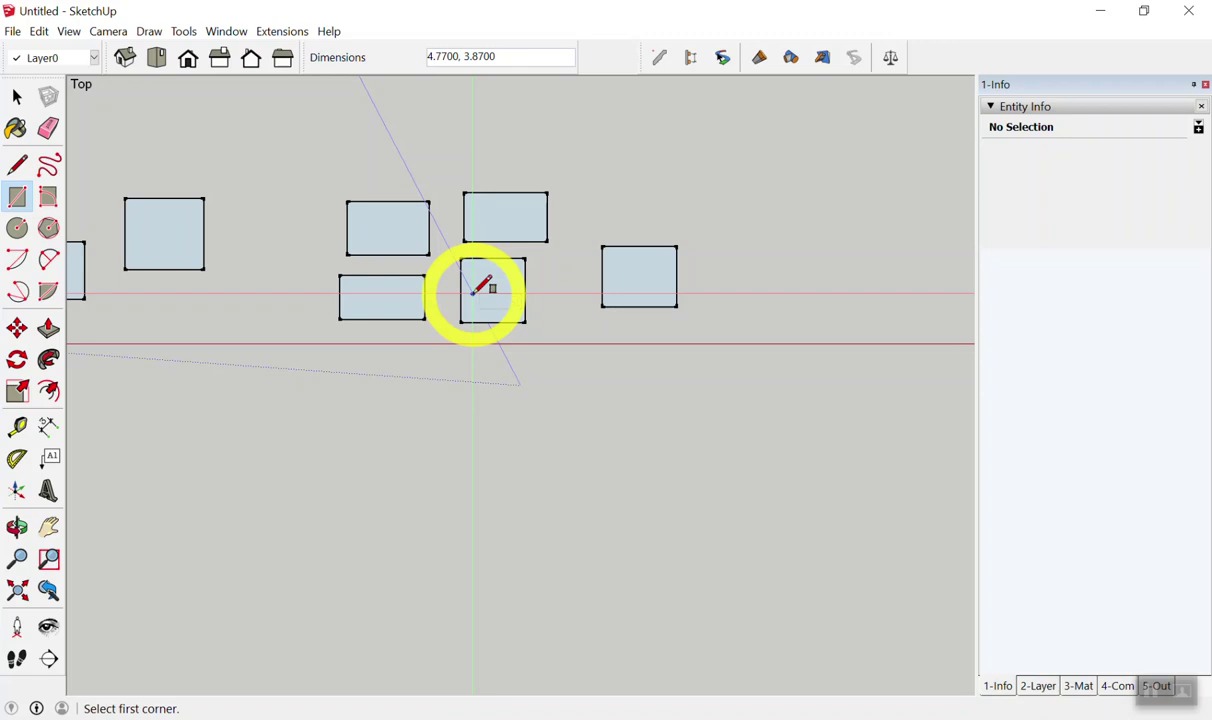
scroll(684, 222, "up", 2)
scroll(571, 154, "up", 2)
scroll(571, 154, "up", 1)
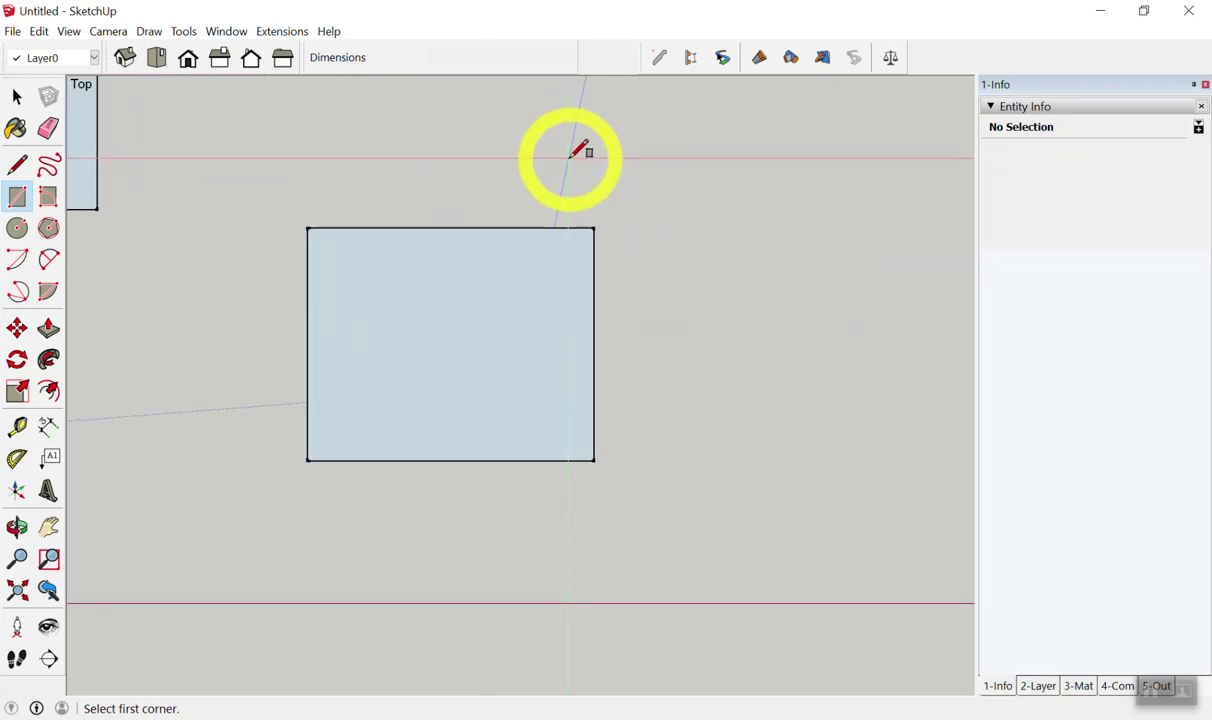
- Select a rectangle with its edges, then copy and paste a duplicate to the right
key("space")
left_click_drag(233, 154, 695, 649)
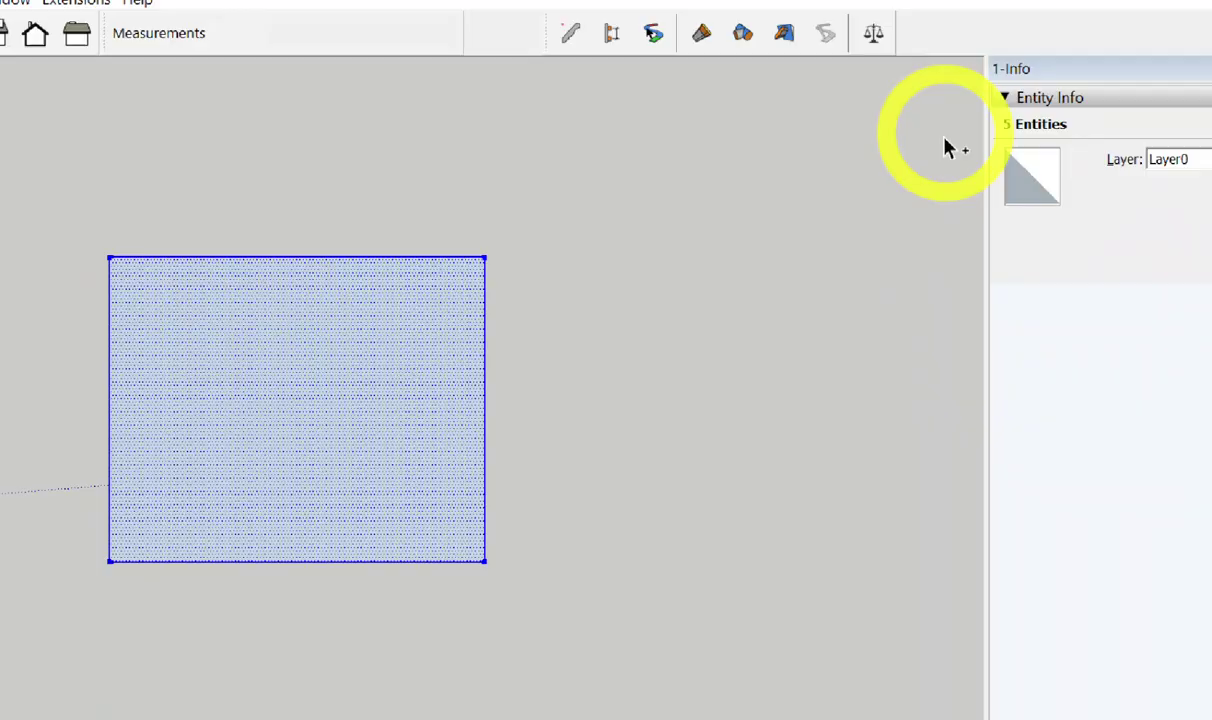
left_click_drag(211, 165, 506, 386)
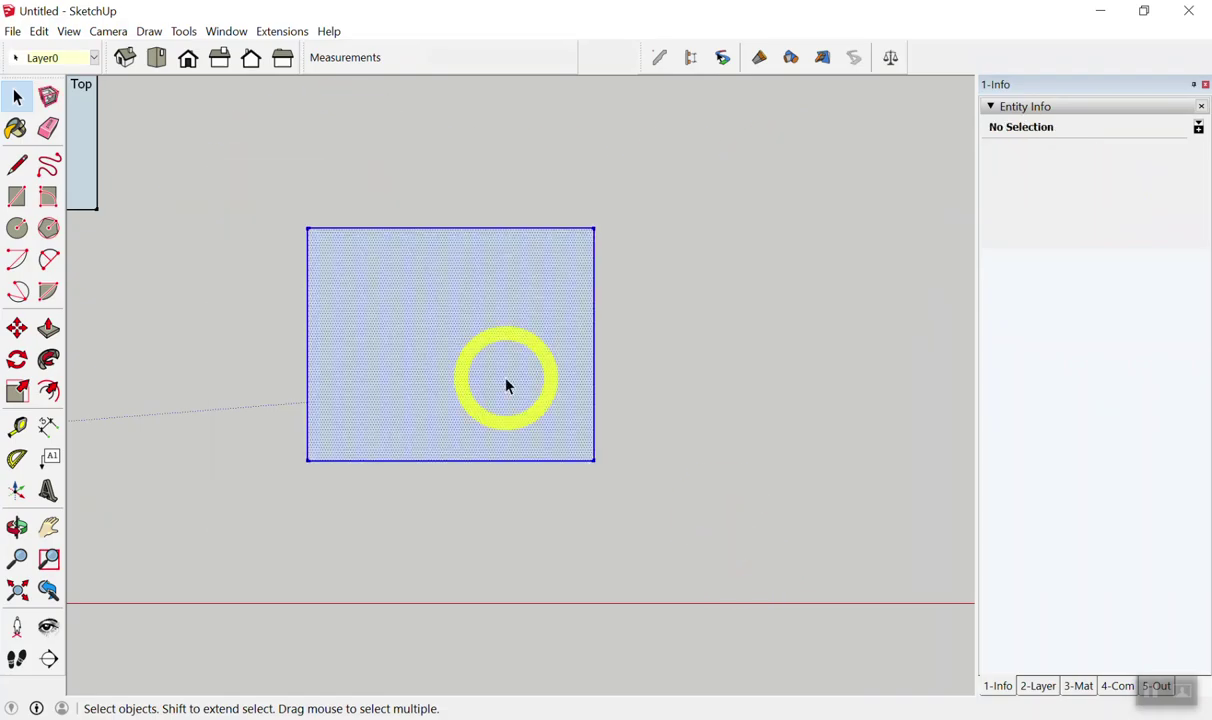
double_click(506, 386)
key("ctrl+c")
key("ctrl+v")
left_click(679, 455)
- Delete the copy's face, leaving only its four edges, and select them
scroll(516, 351, "down", 3)
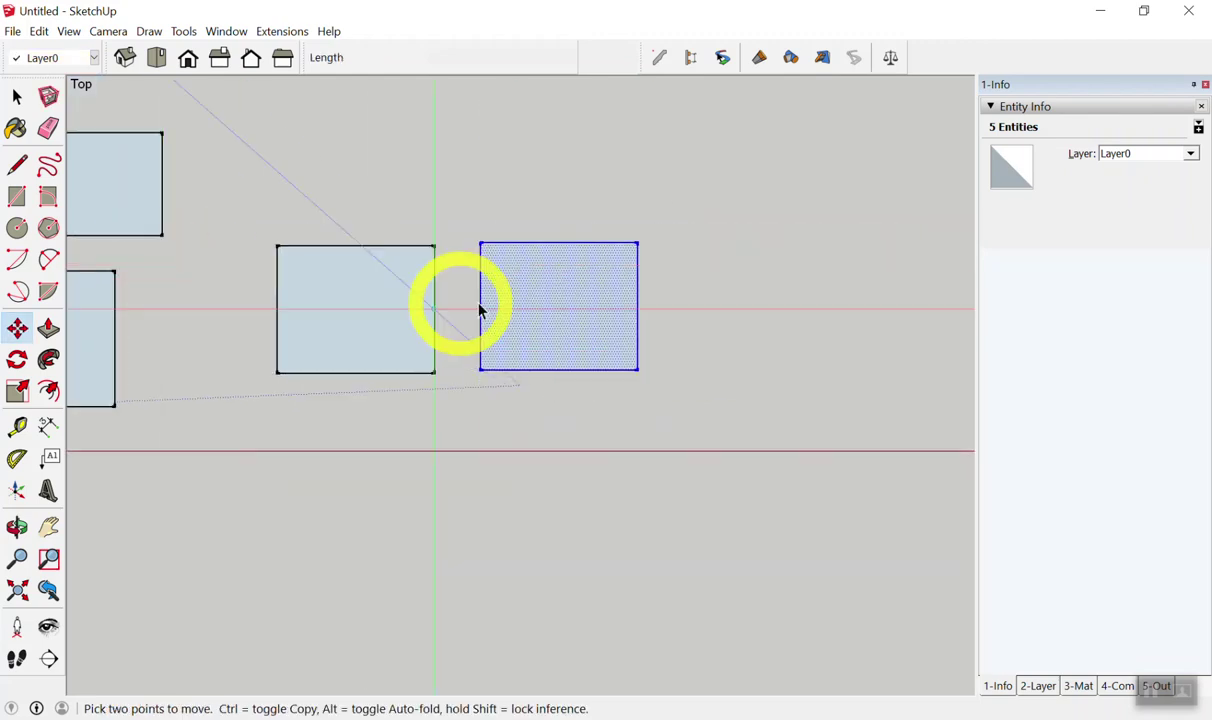
key("space")
left_click(609, 281)
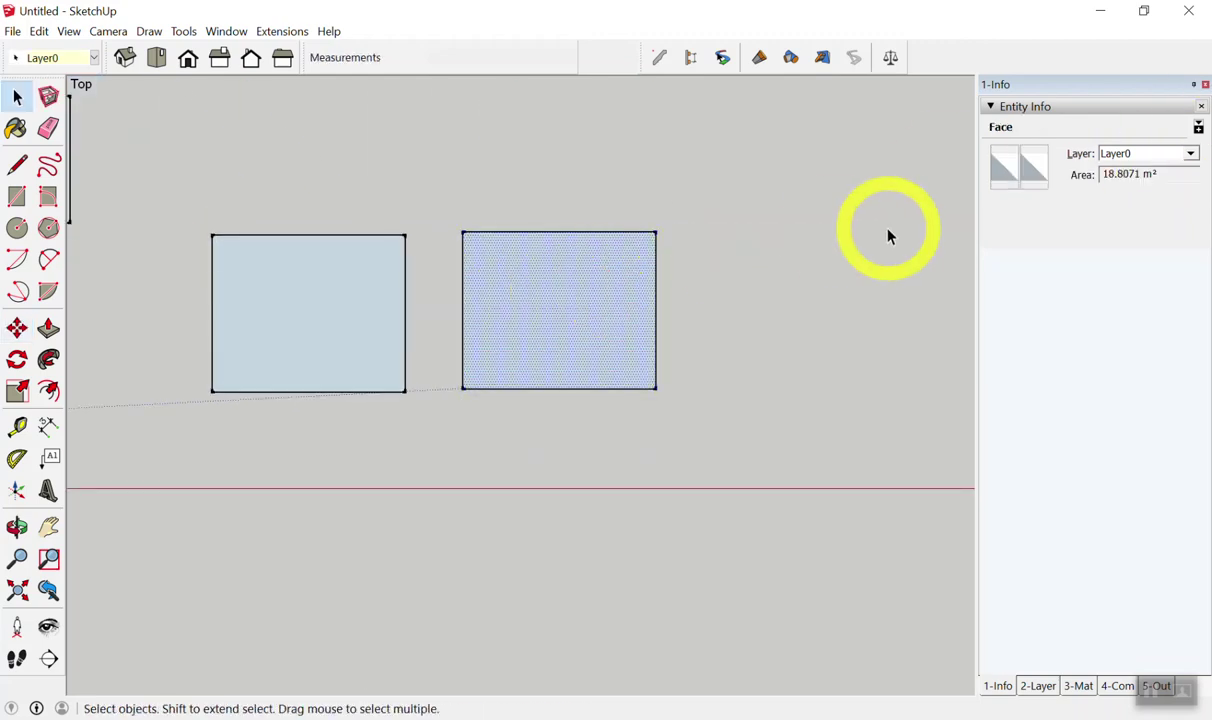
left_click(568, 319)
key("Delete")
left_click_drag(438, 200, 757, 474)
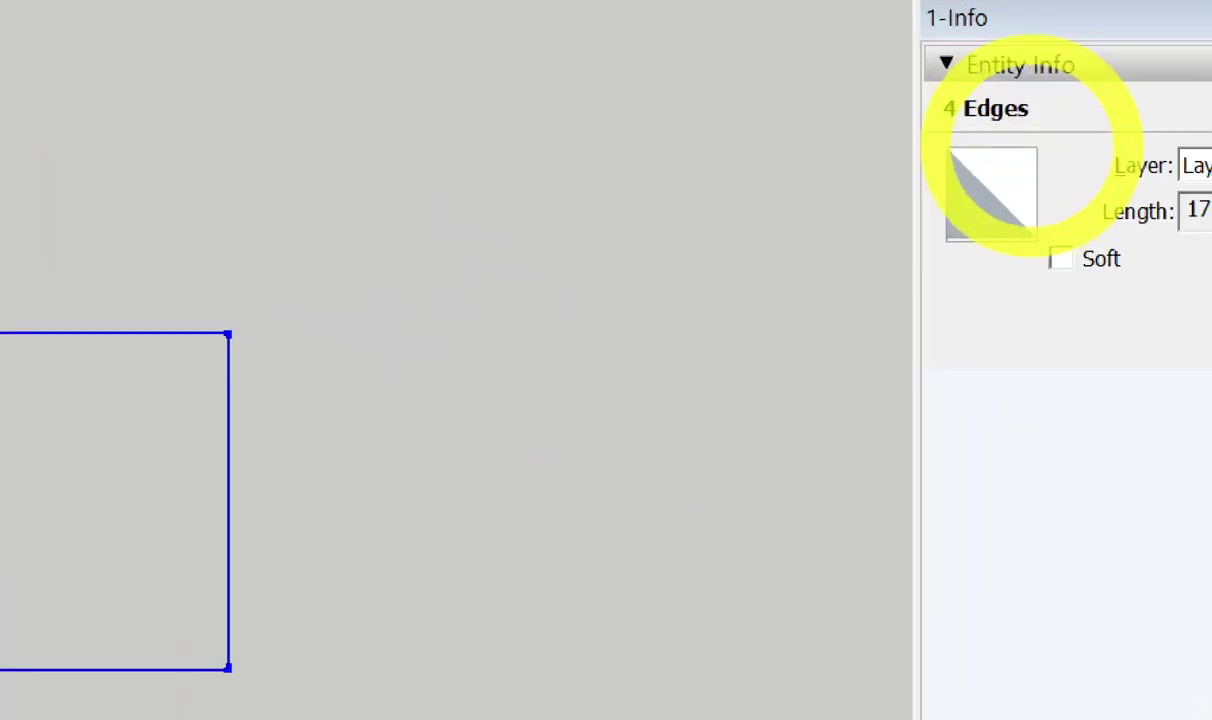
scroll(252, 371, "up", 2)
scroll(229, 327, "up", 2)
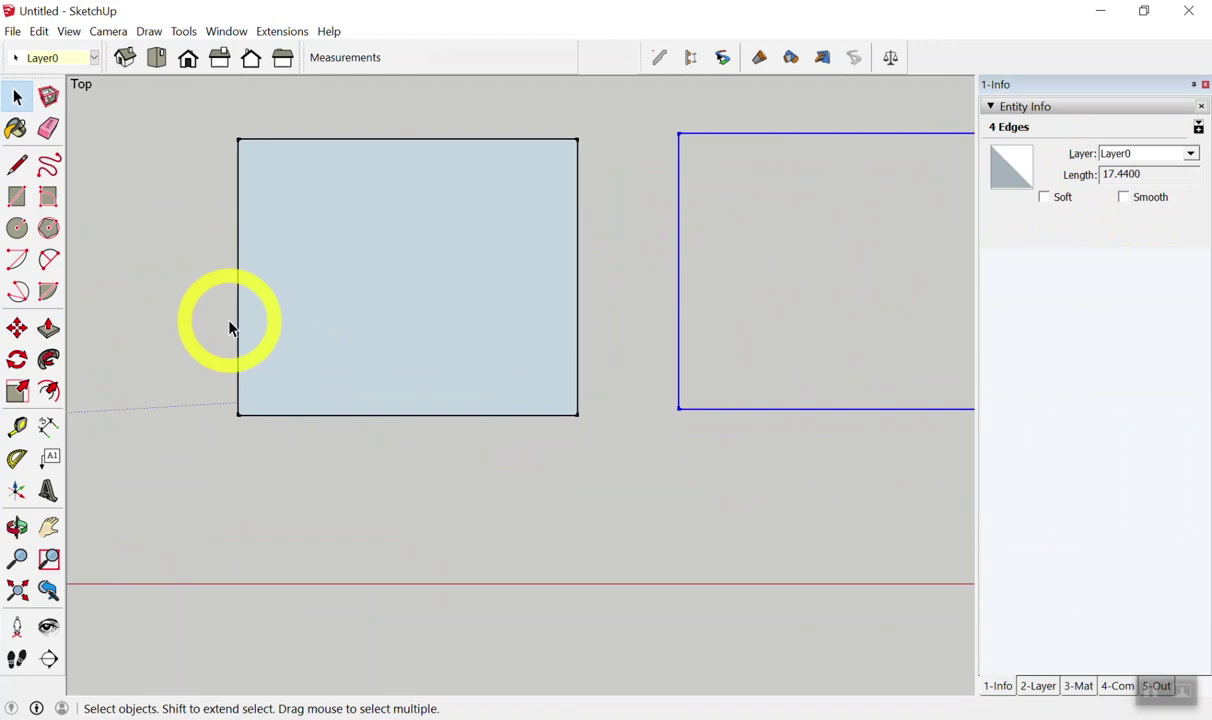
- Split the rectangle into two halves with a line between the top and bottom midpoints
key("l")
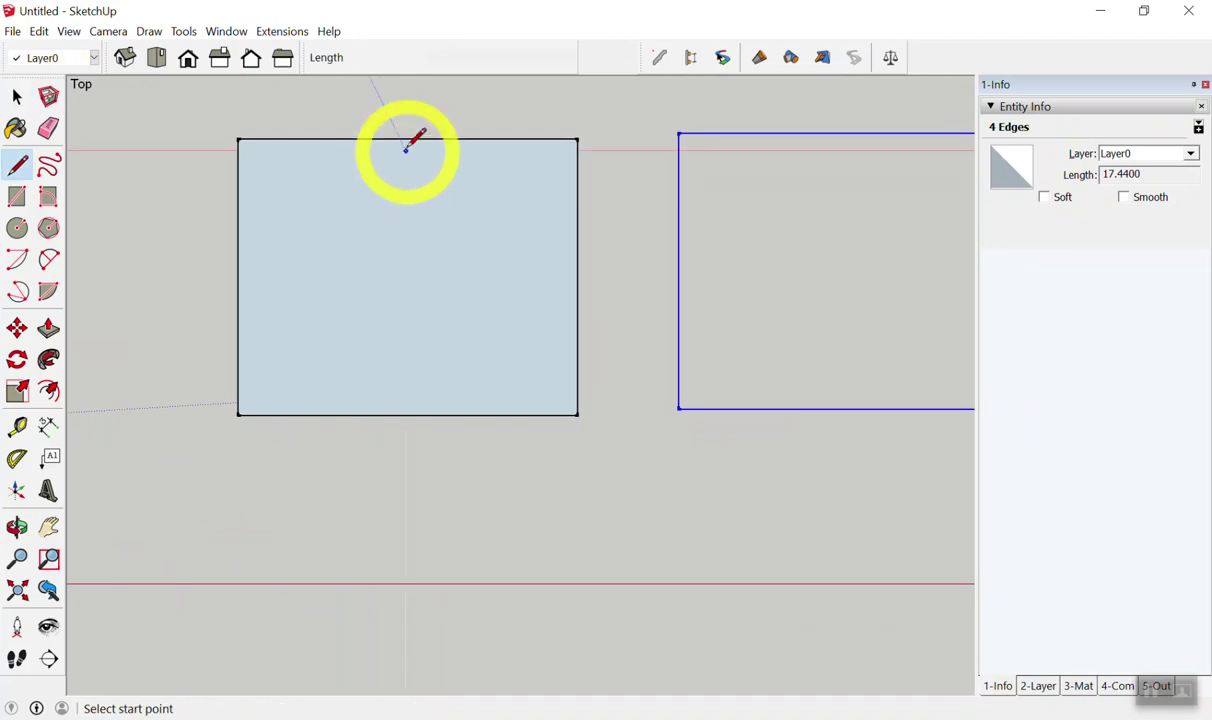
left_click(407, 139)
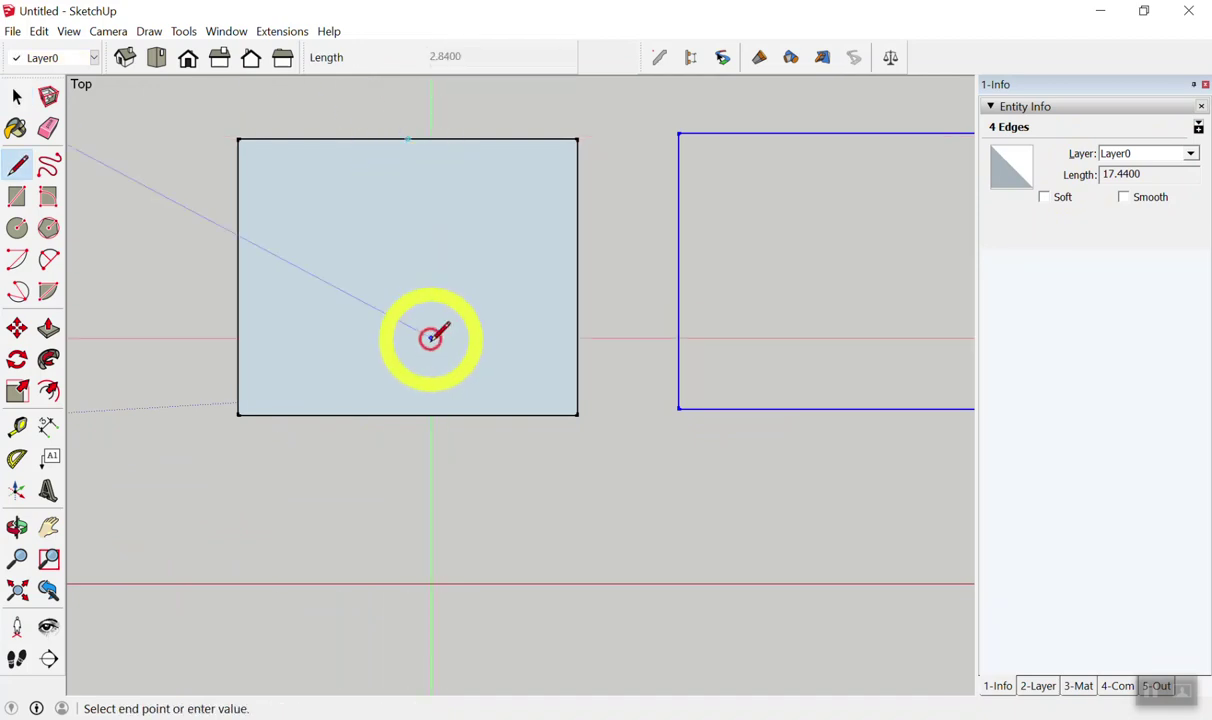
left_click(407, 415)
key("space")
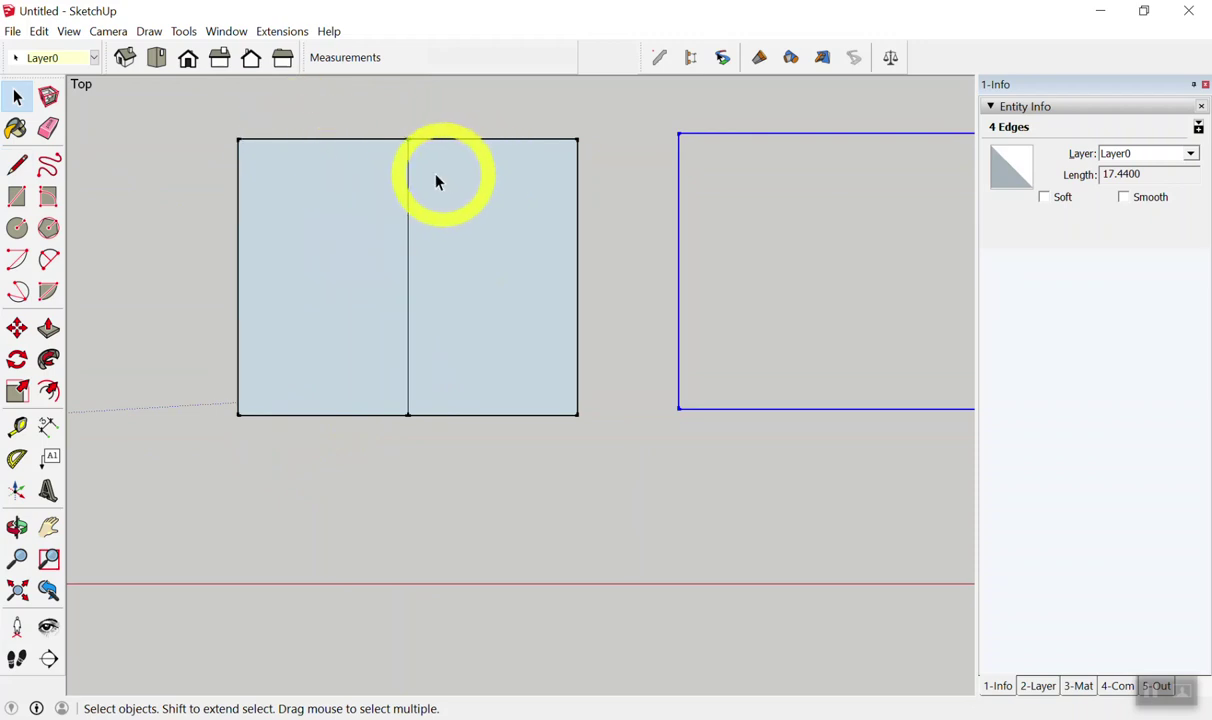
left_click(352, 184)
left_click(460, 197)
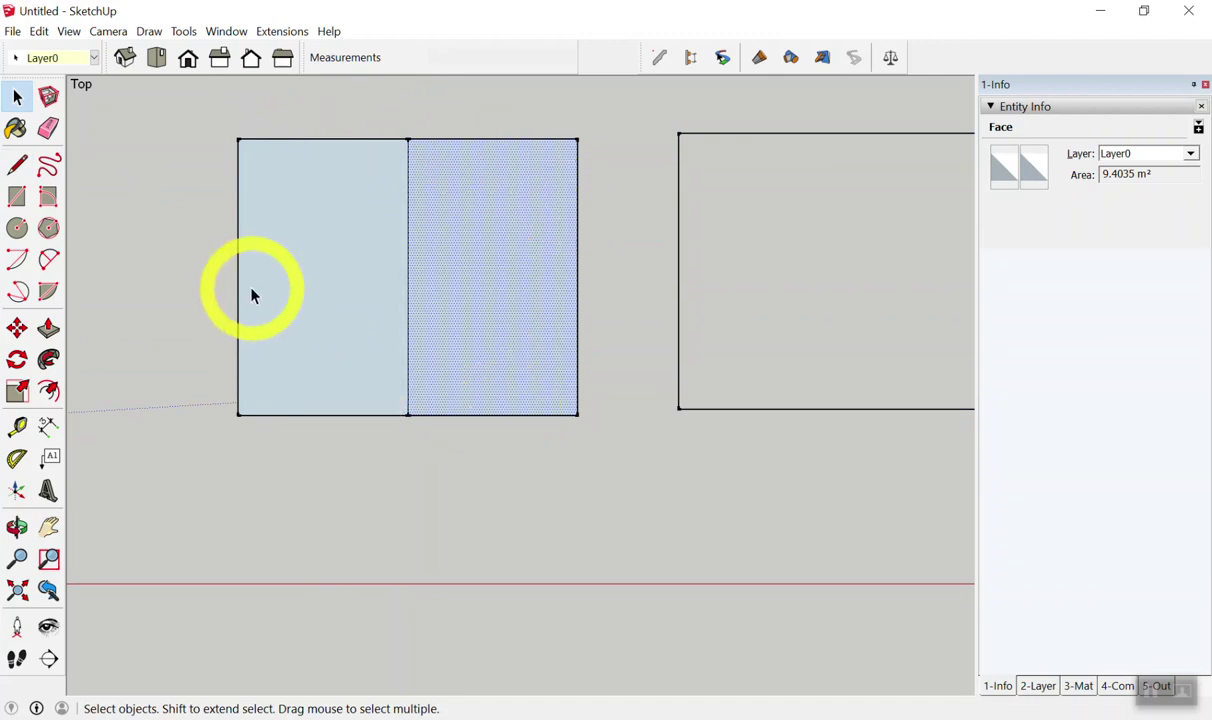
mouse_move(162, 107)
left_mouse_down()
mouse_move(201, 126)
mouse_move(614, 490)
left_mouse_up()
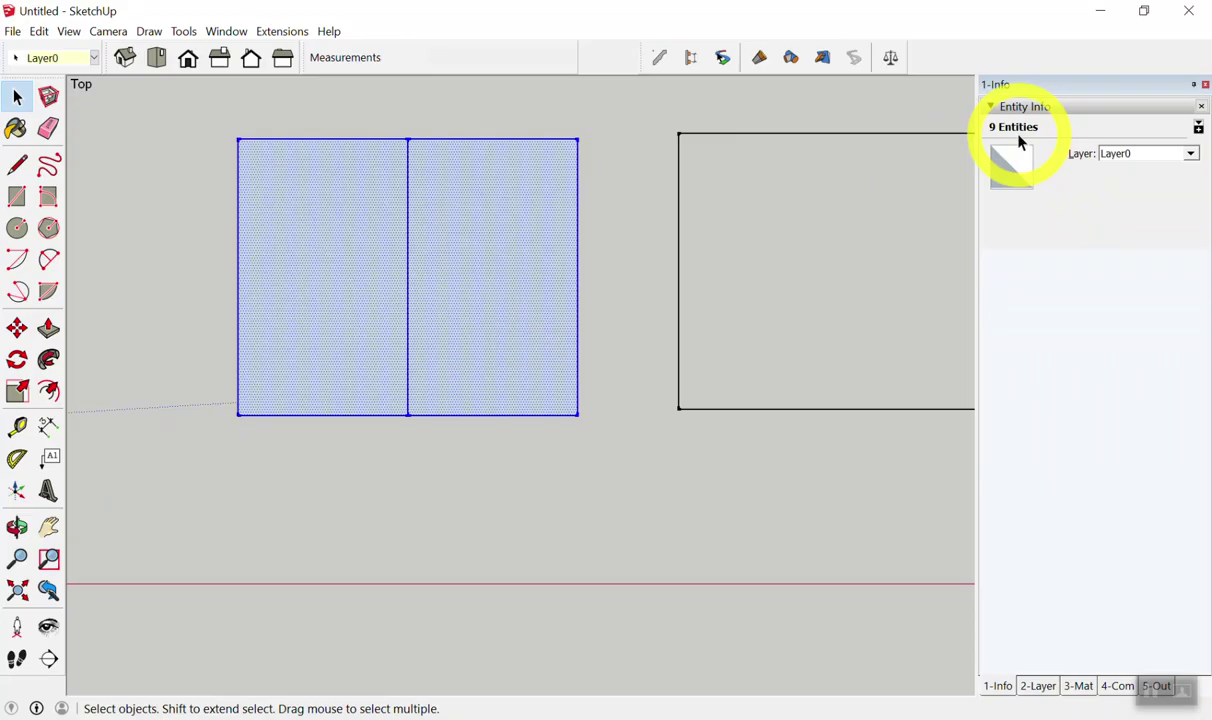
- Erase the centre line to merge the halves back into one rectangle
key("e")
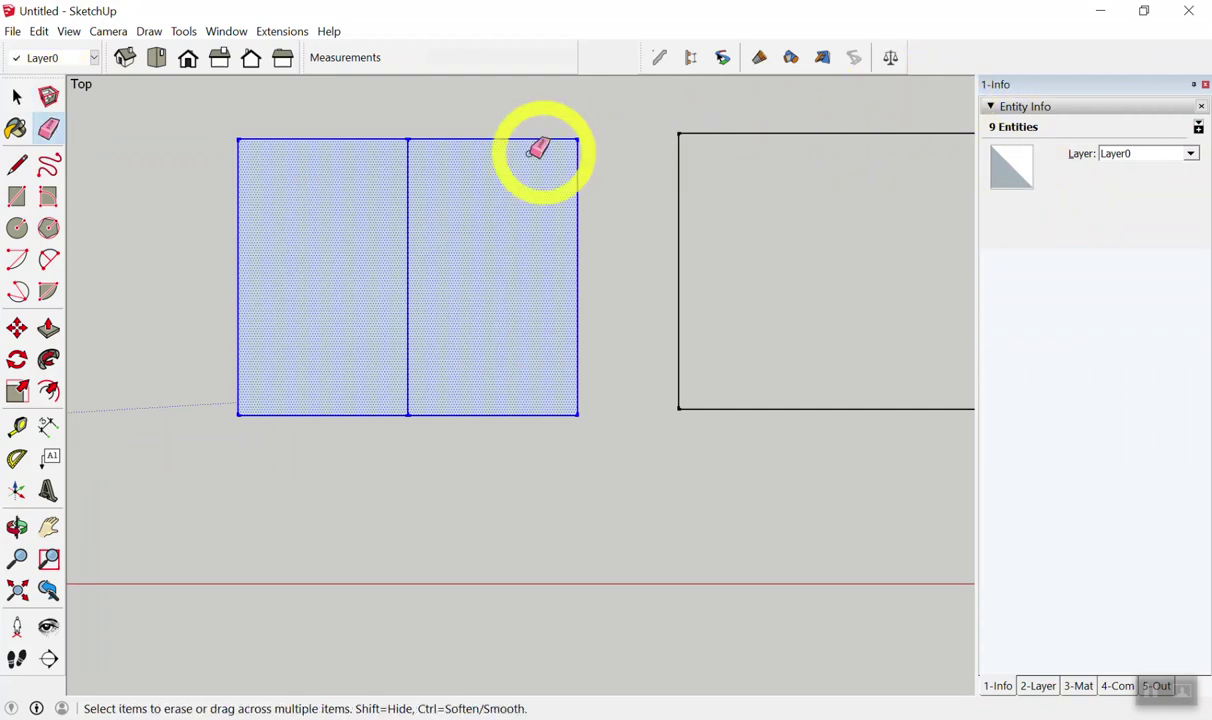
left_click(405, 200)
key("space")
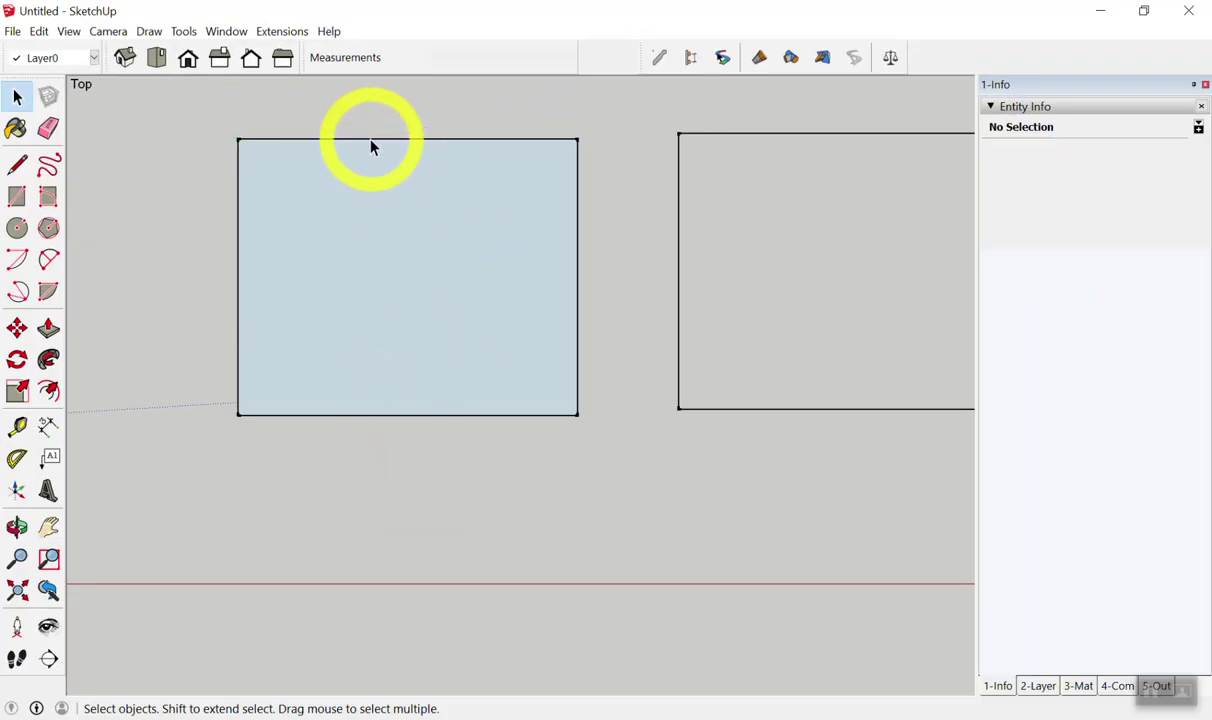
mouse_move(209, 110)
left_mouse_down()
mouse_move(453, 316)
mouse_move(575, 462)
left_mouse_up()
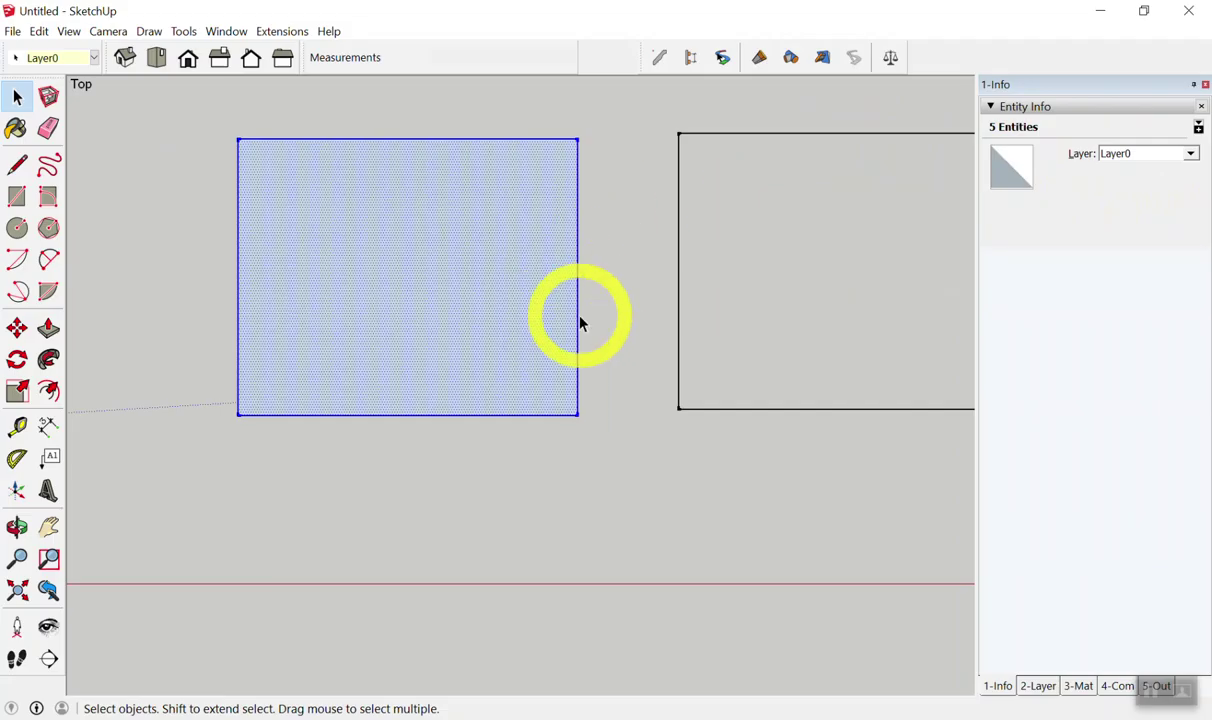
- Window-select all the rectangles and delete them
scroll(579, 322, "down", 3)
scroll(573, 387, "down", 3)
scroll(533, 449, "down", 2)
scroll(470, 350, "down", 2)
scroll(454, 346, "down", 1)
scroll(250, 310, "up", 2)
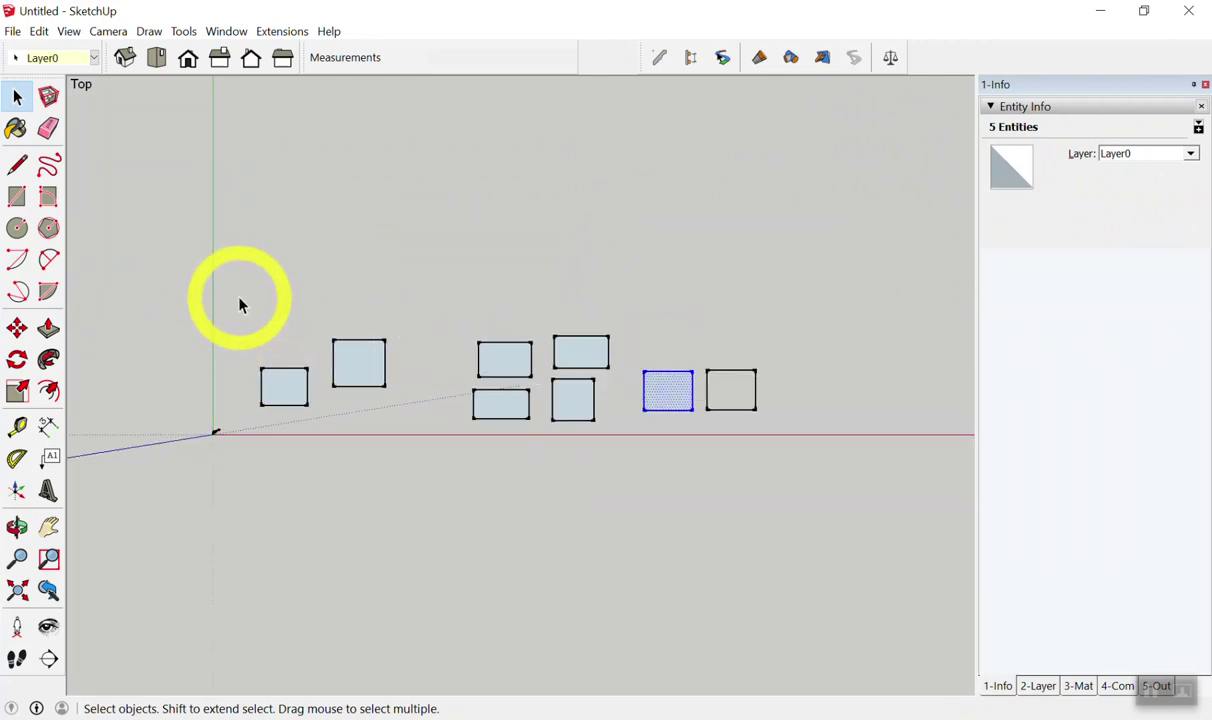
left_click_drag(240, 305, 798, 598)
key("Delete")
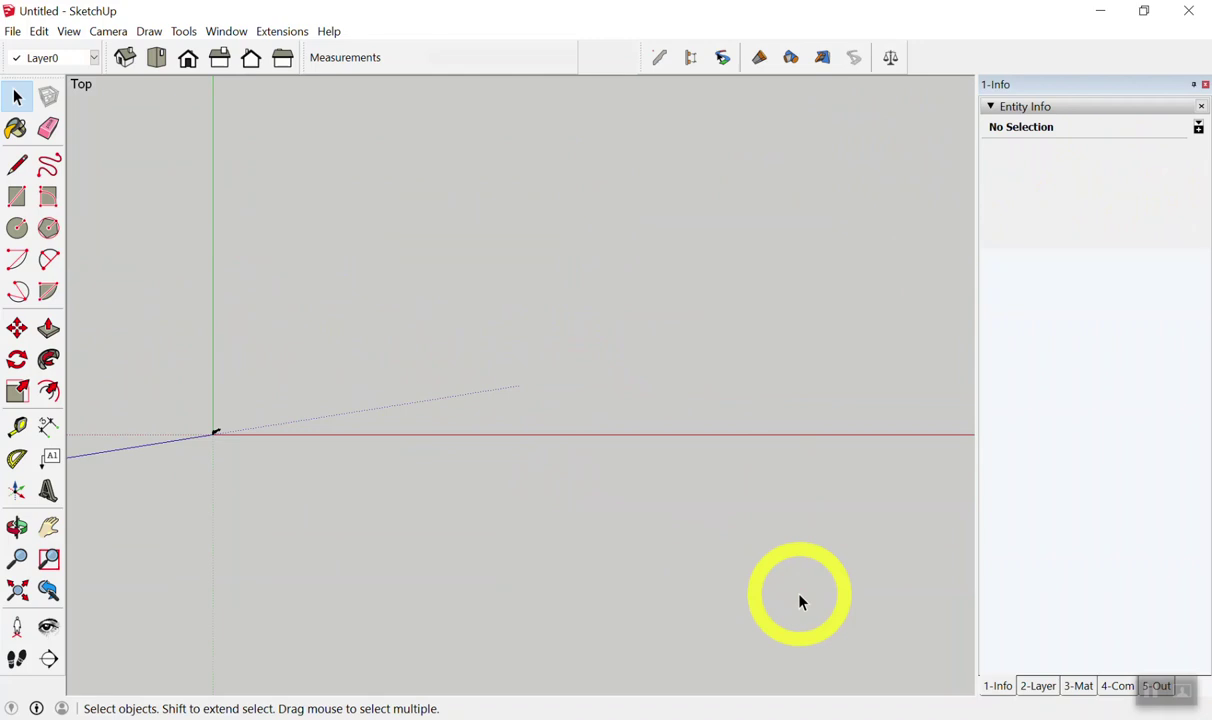
mouse_move(419, 421)
middle_mouse_down()
mouse_move(103, 587)
mouse_move(149, 495)
middle_mouse_up()
left_click(17, 196)
scroll(390, 372, "down", 2)
middle_click_drag(390, 372, 387, 379)
left_click(446, 377)
left_click(652, 277)
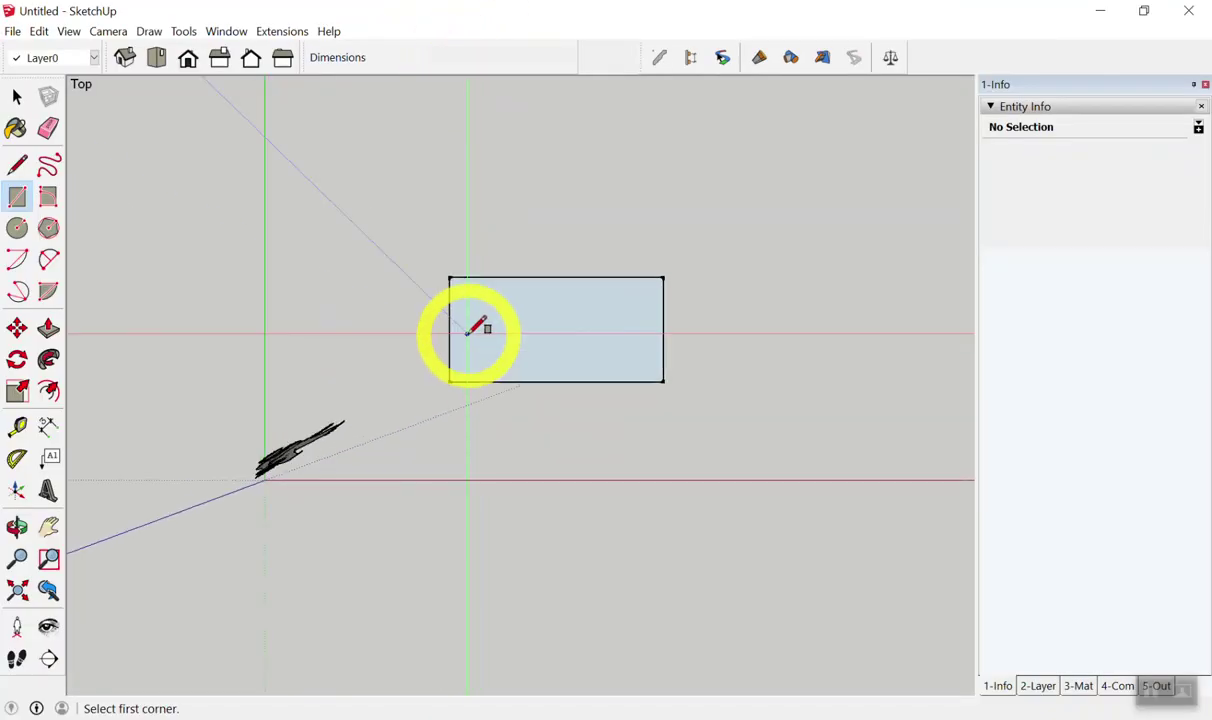
scroll(420, 340, "down", 2)
left_click(425, 262)
type("1.25,1.05")
key("Return")
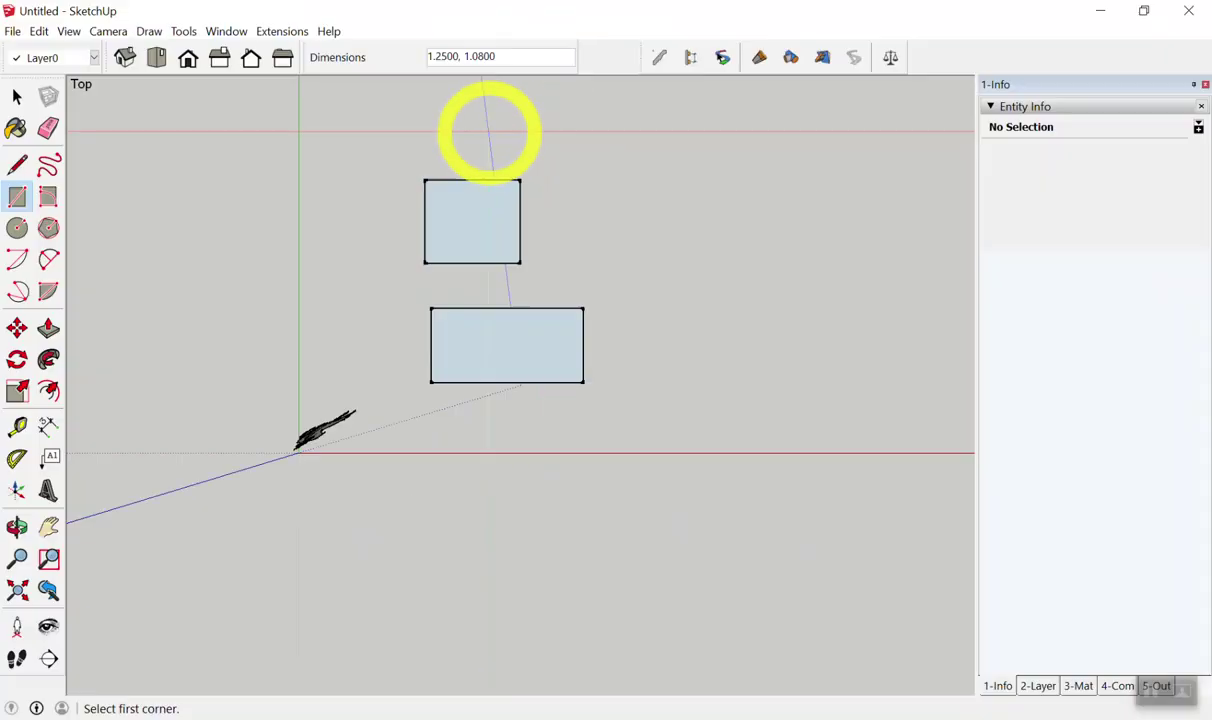
key("space")
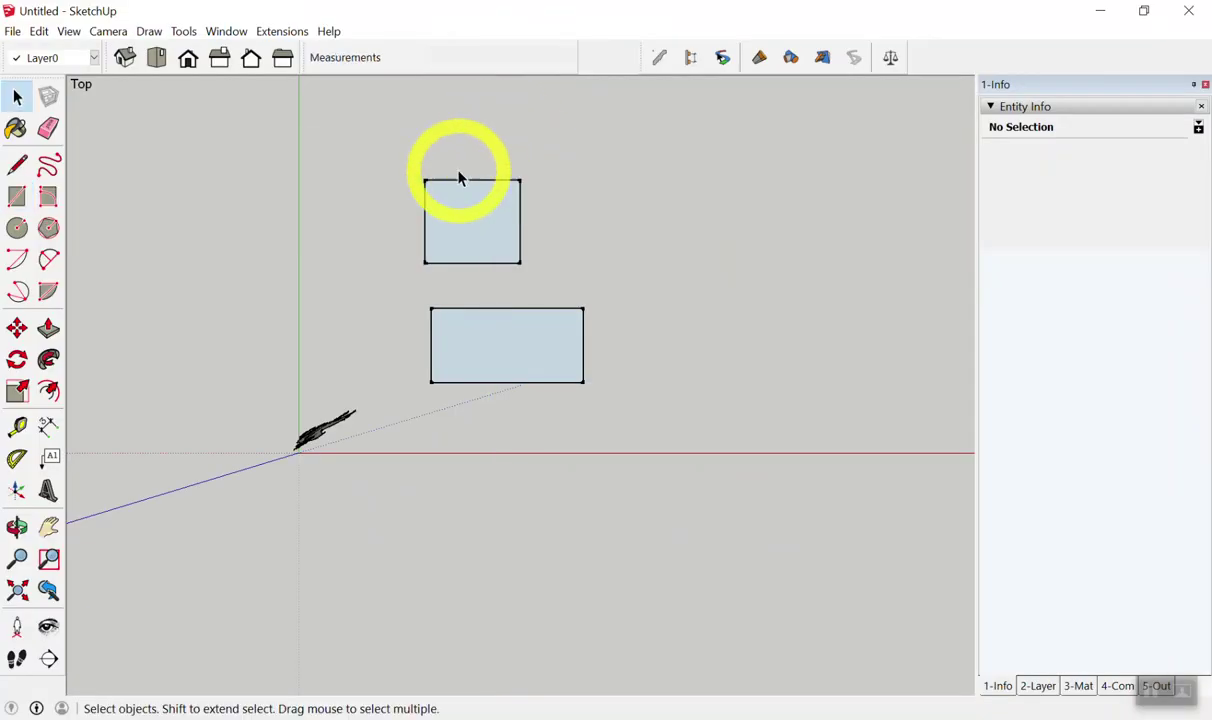
left_click_drag(395, 141, 778, 562)
key("Delete")
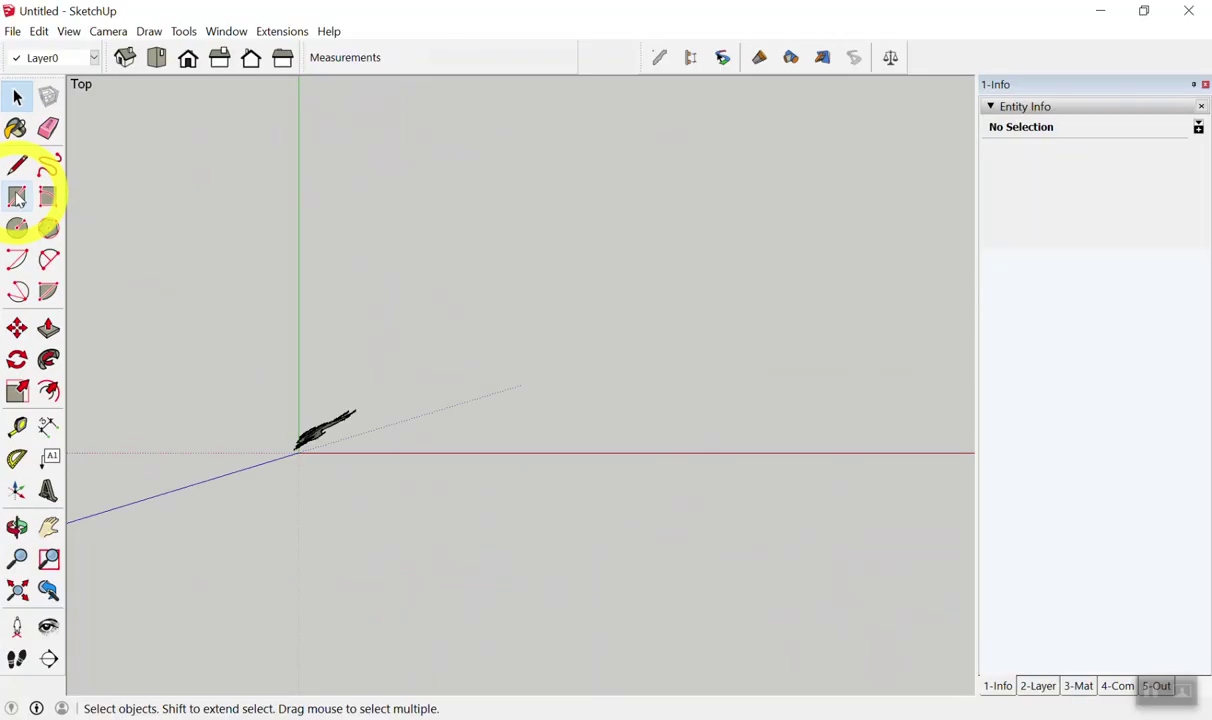
left_click(17, 196)
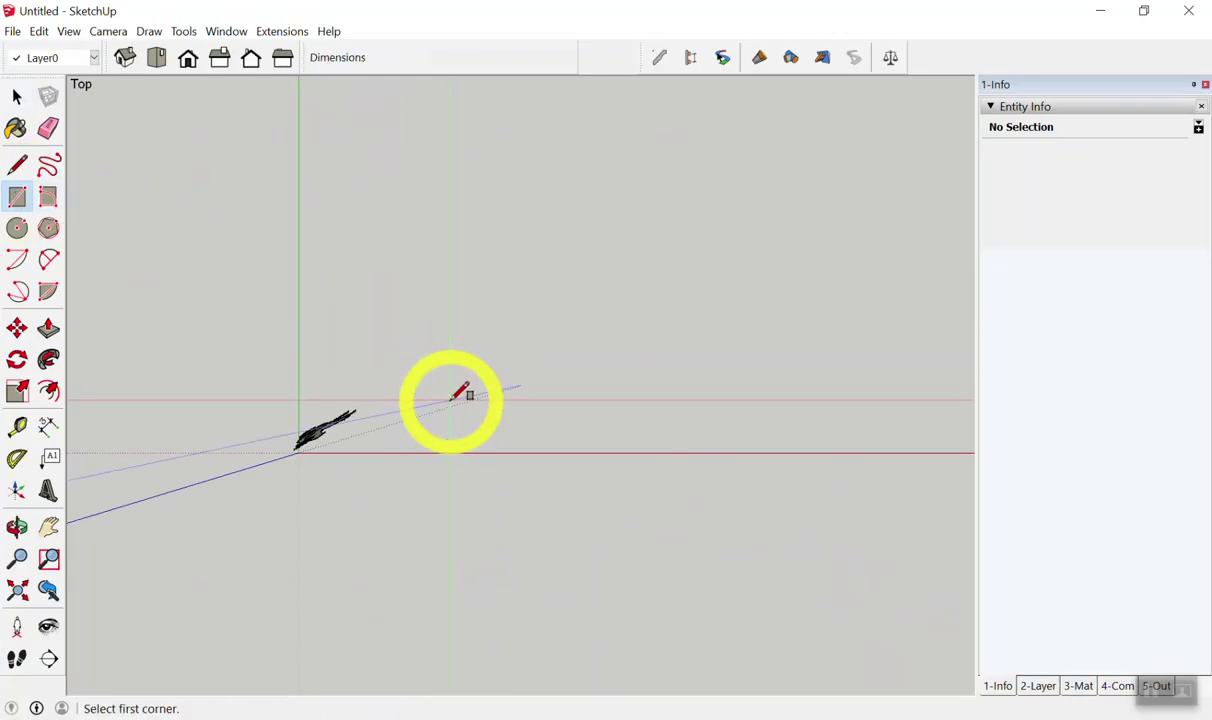
left_click(450, 400)
left_click(612, 215)
left_click(979, 262)
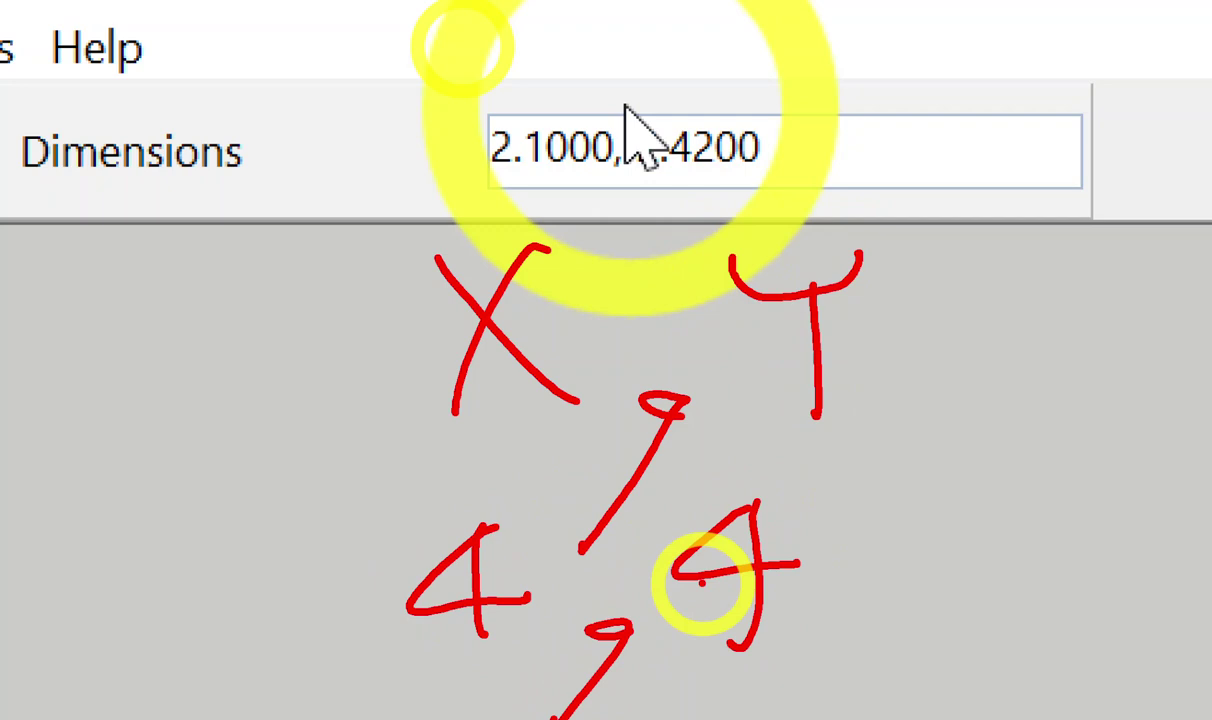
left_click_drag(1105, 240, 979, 411)
mouse_move(1020, 350)
left_mouse_down()
mouse_move(990, 446)
mouse_move(1017, 458)
left_mouse_up()
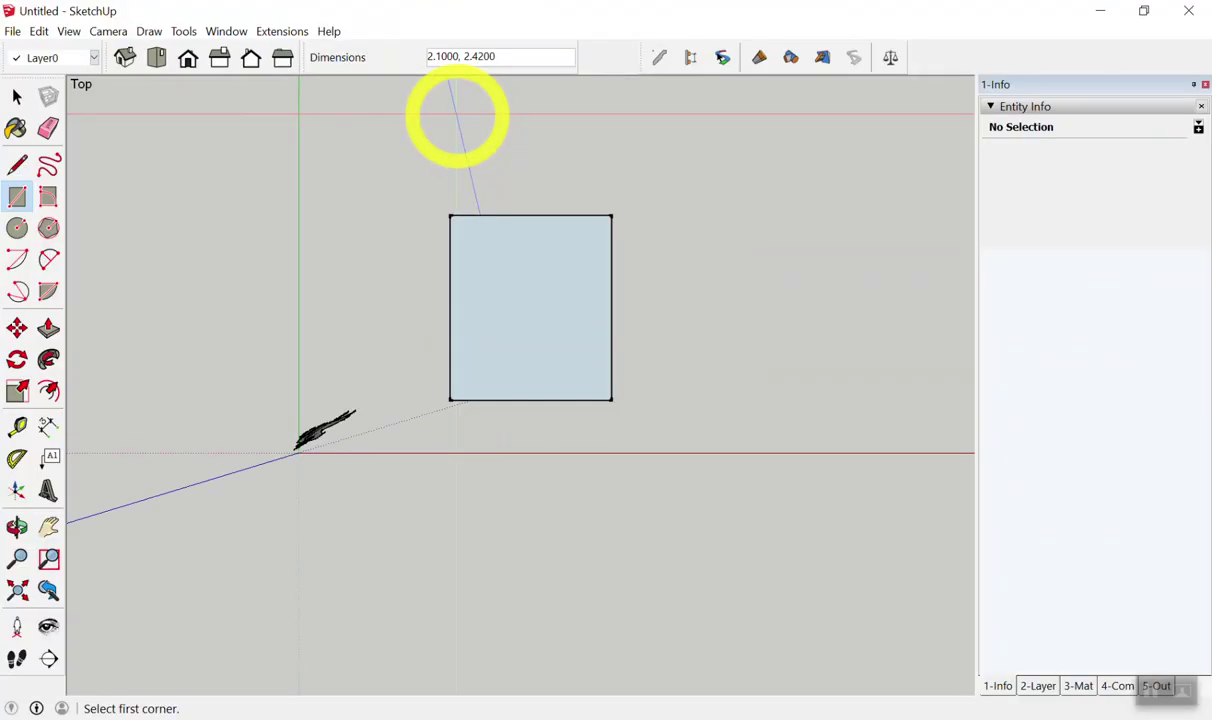
type("4,4")
key("Return")
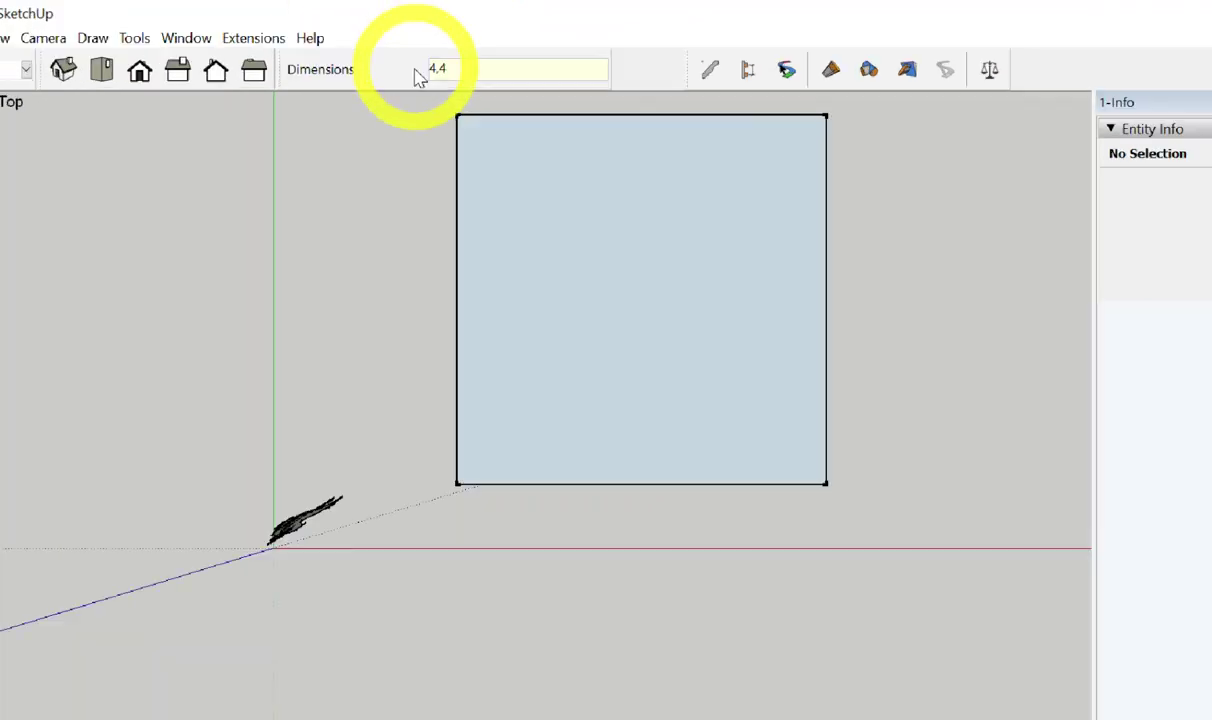
type("4,2")
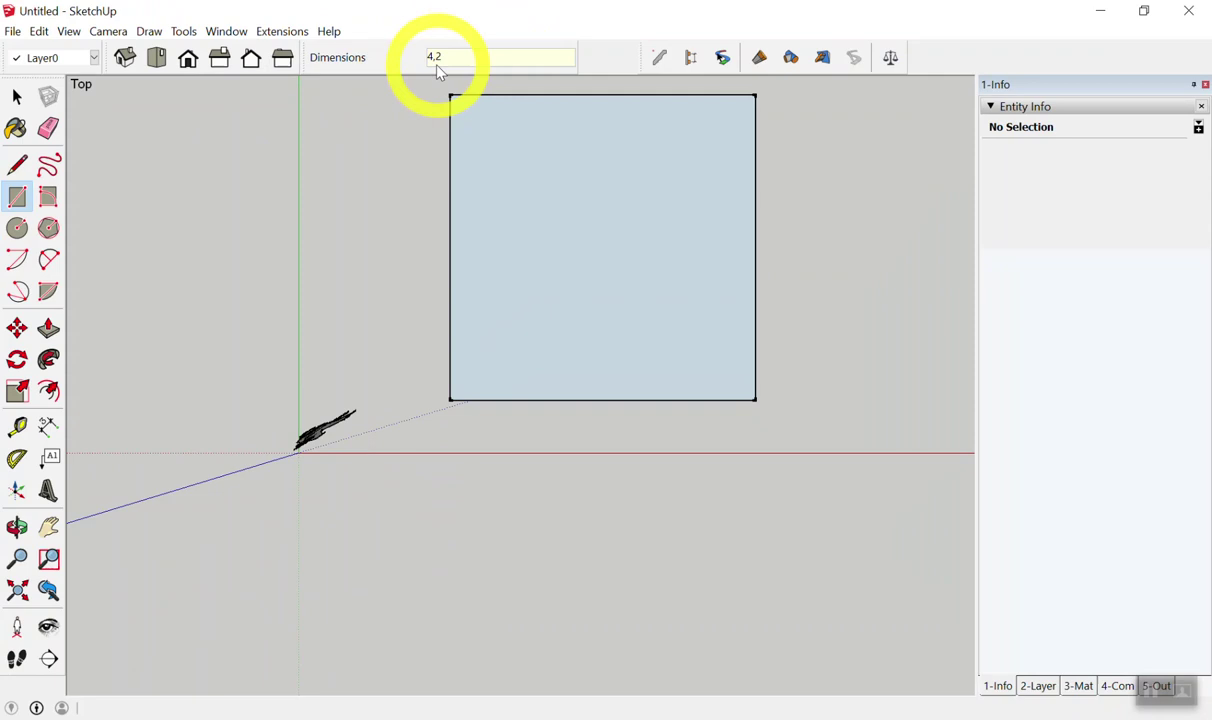
key("Return")
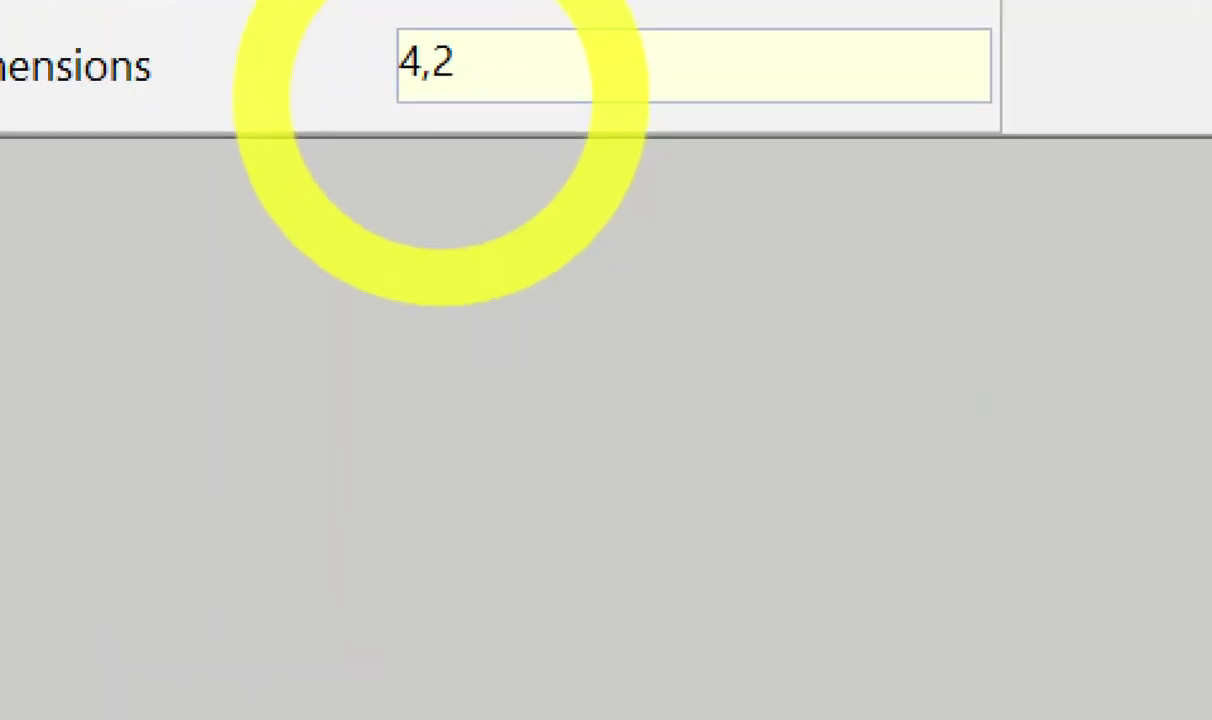
type("2,4")
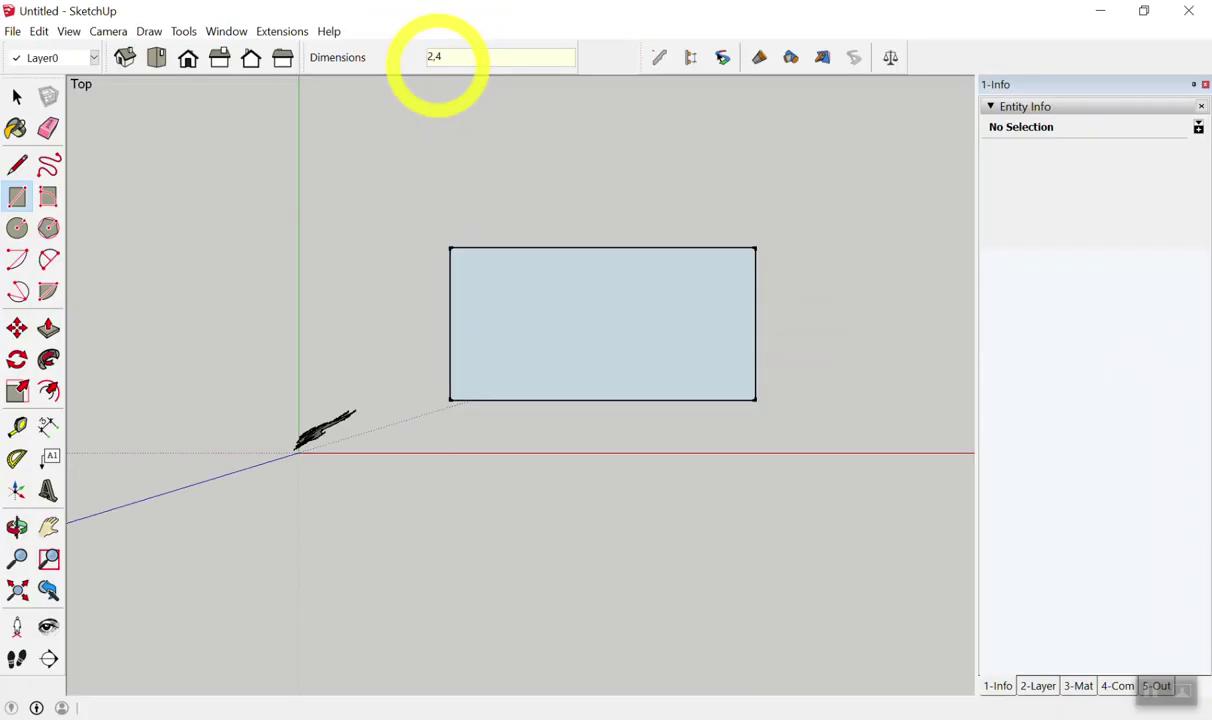
key("Return")
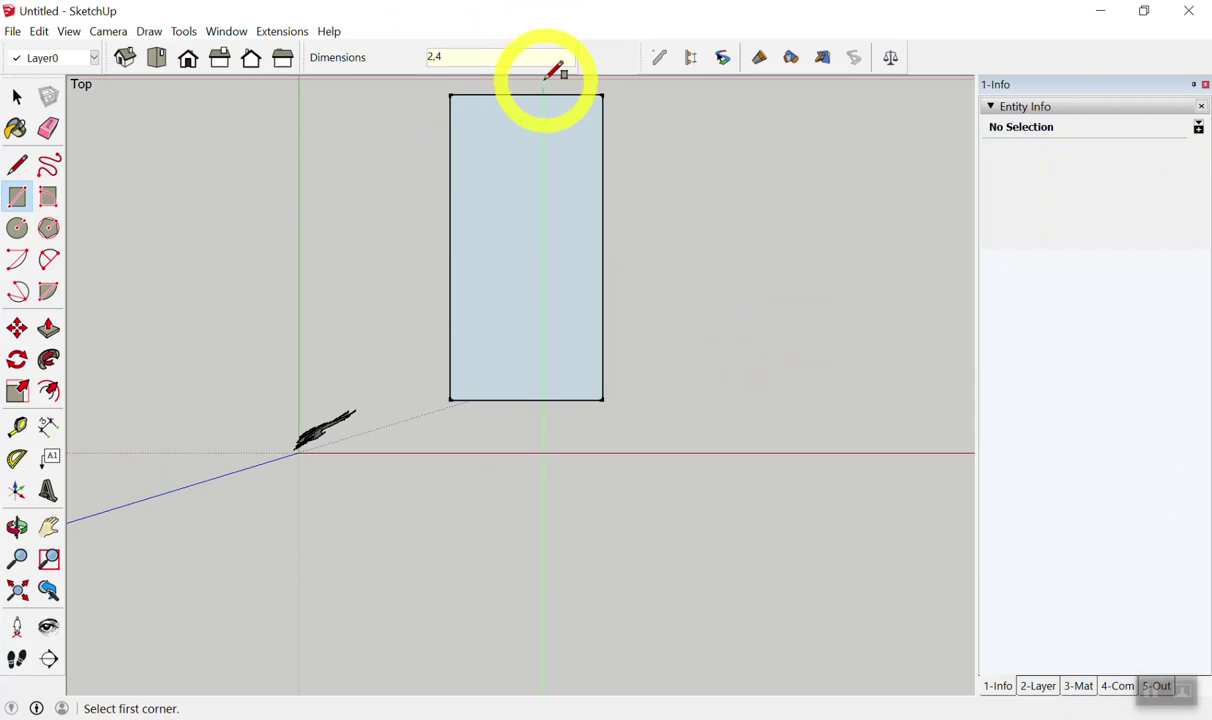
scroll(505, 200, "down", 3)
scroll(518, 280, "down", 1)
scroll(535, 195, "up", 2)
key("space")
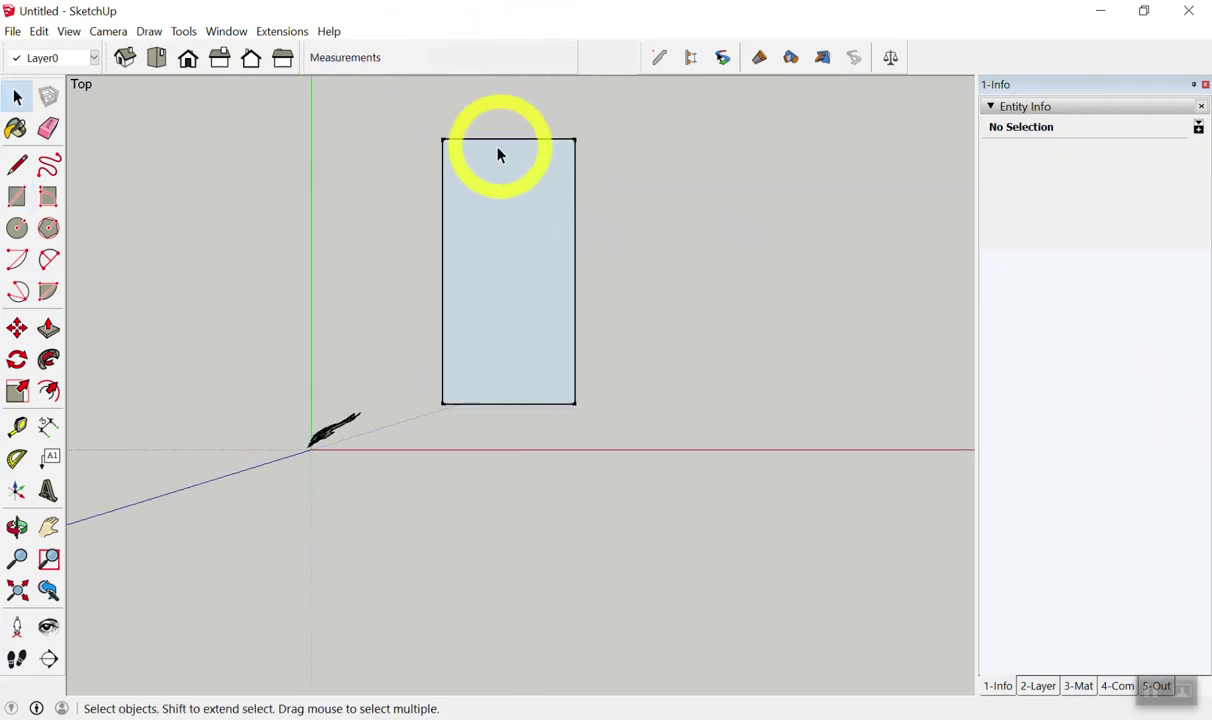
left_click_drag(408, 103, 711, 495)
key("Delete")
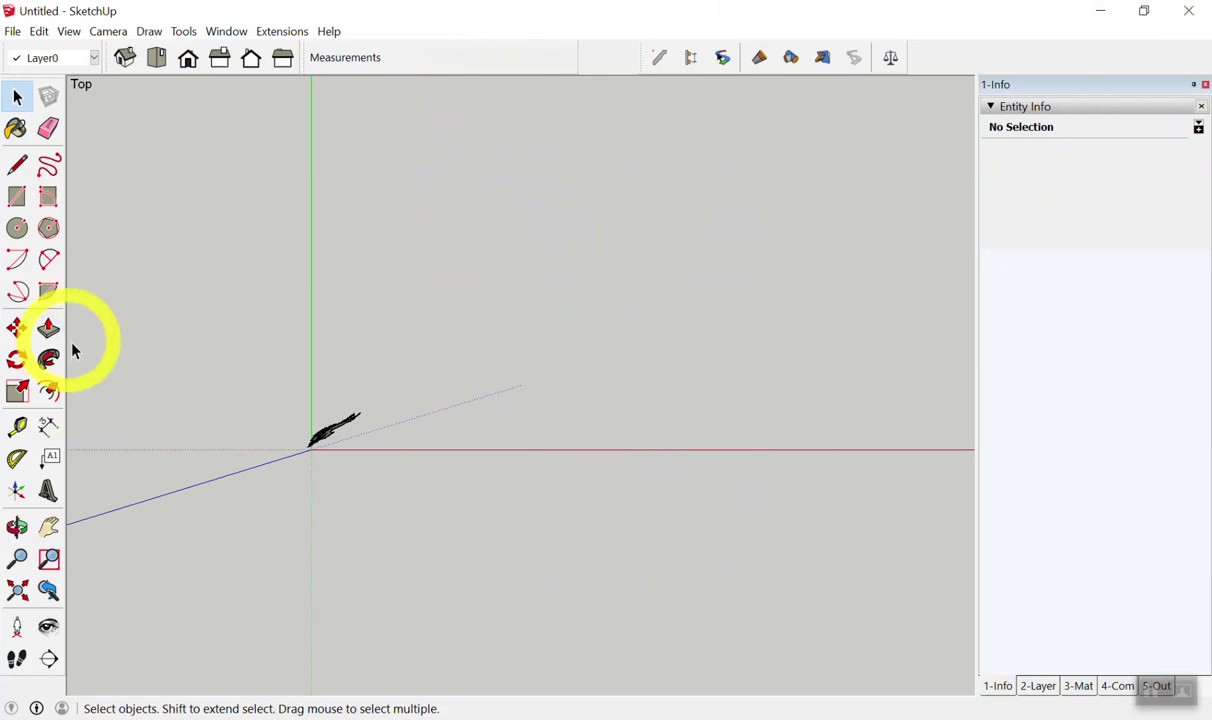
- Draw a rectangle near the origin and size it to a 1,1 square
scroll(380, 420, "up", 3)
scroll(340, 455, "down", 1)
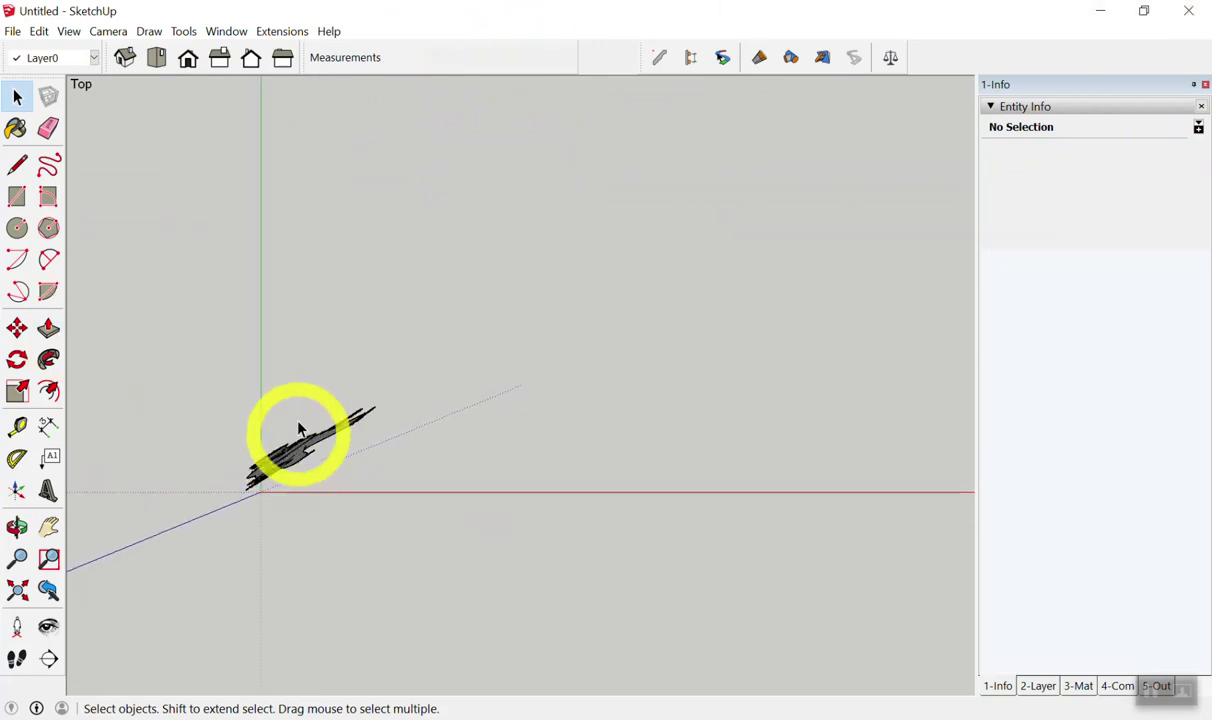
scroll(465, 250, "down", 2)
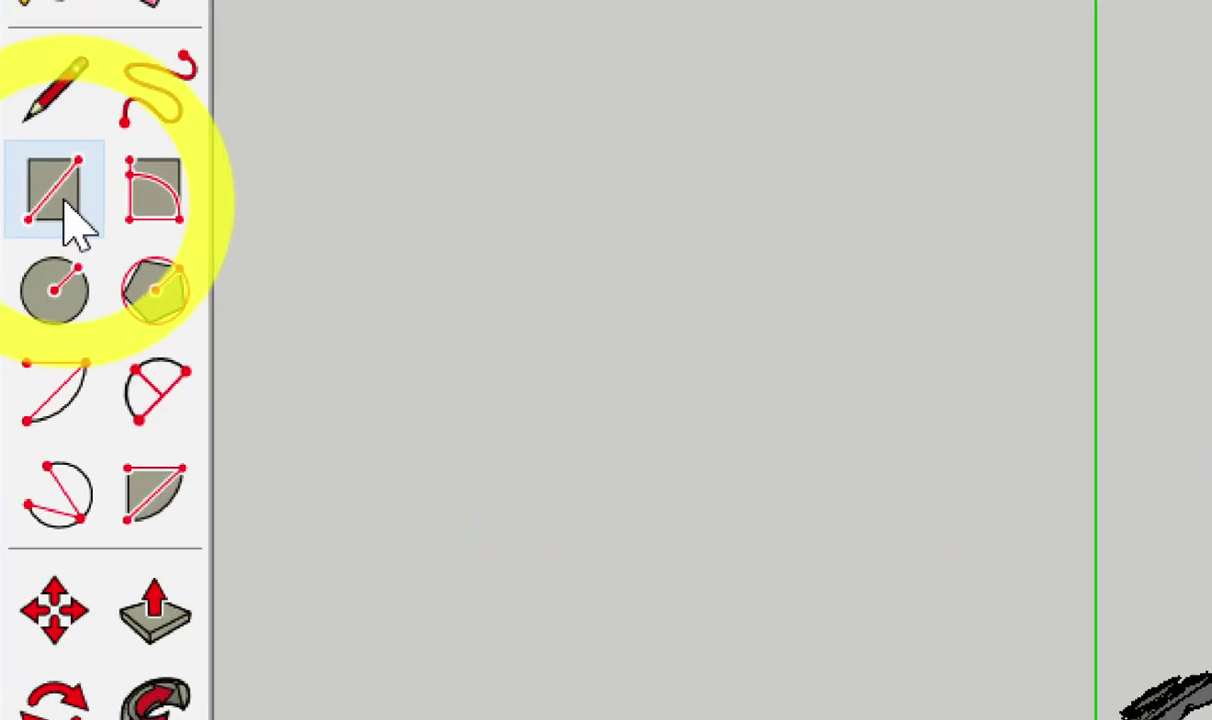
left_click(64, 202)
left_click(450, 352)
left_click(597, 256)
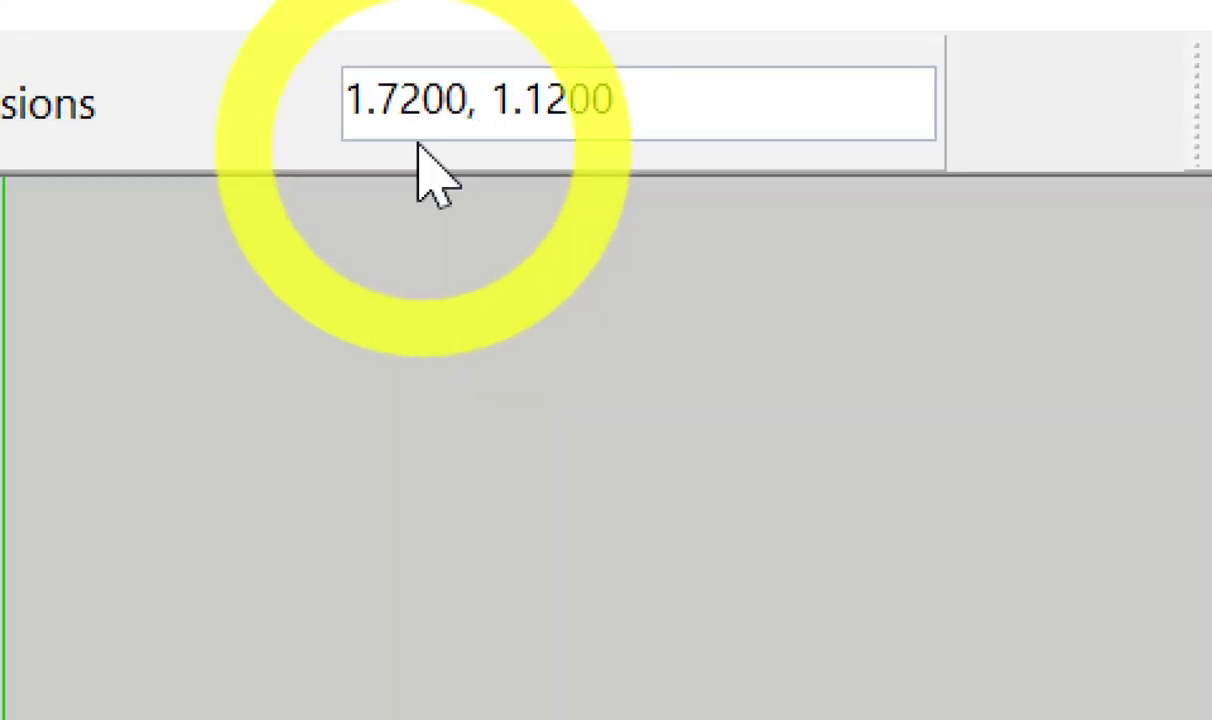
type("1,1")
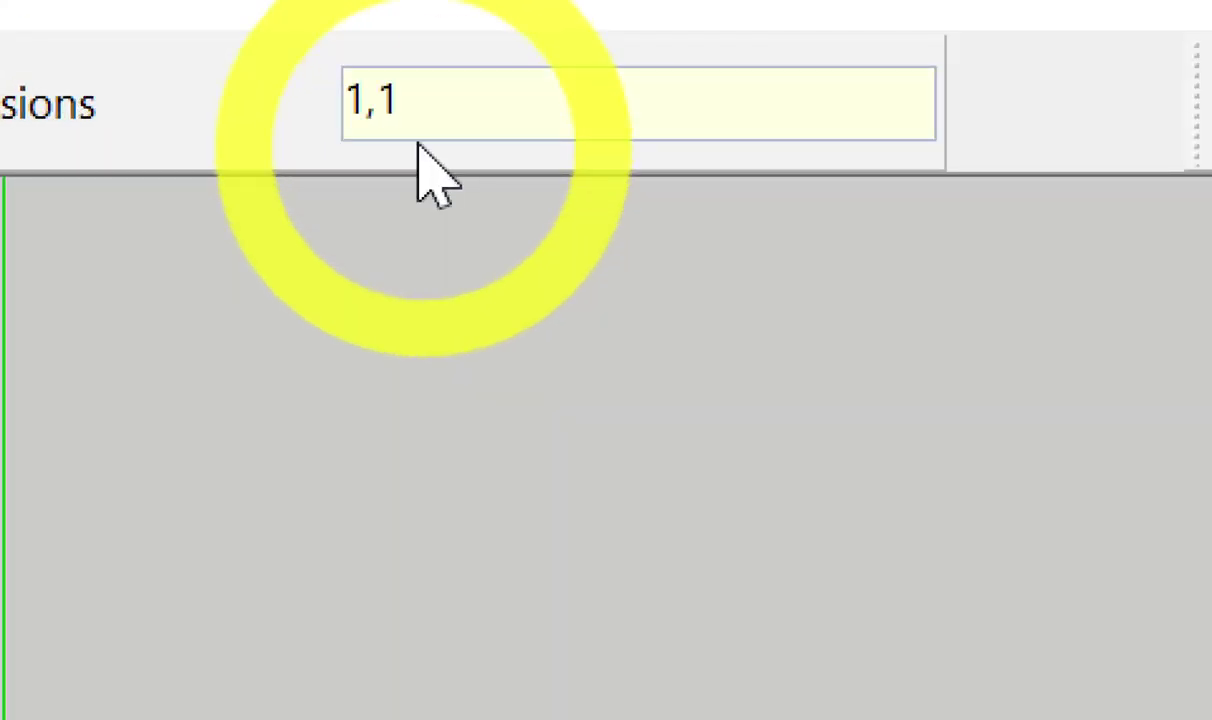
key("Return")
- Set the first corner of a small square to the right, after cancelling a false start
key("l")
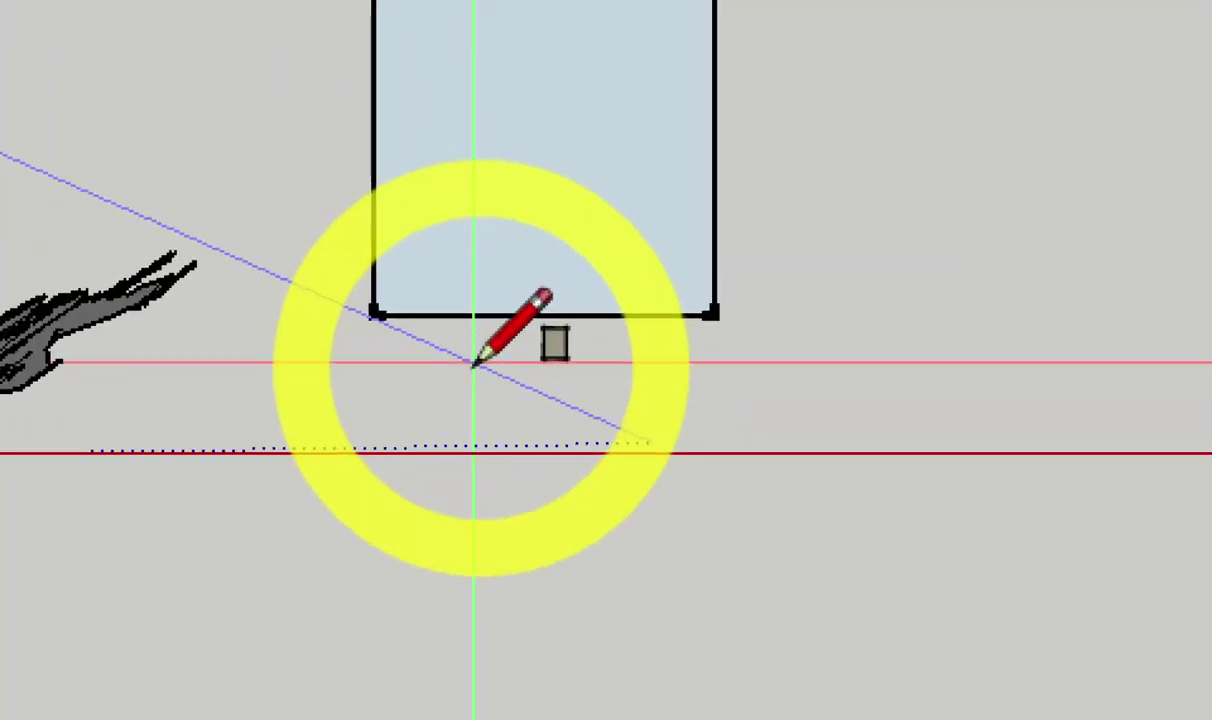
scroll(570, 315, "up", 2)
scroll(550, 345, "up", 2)
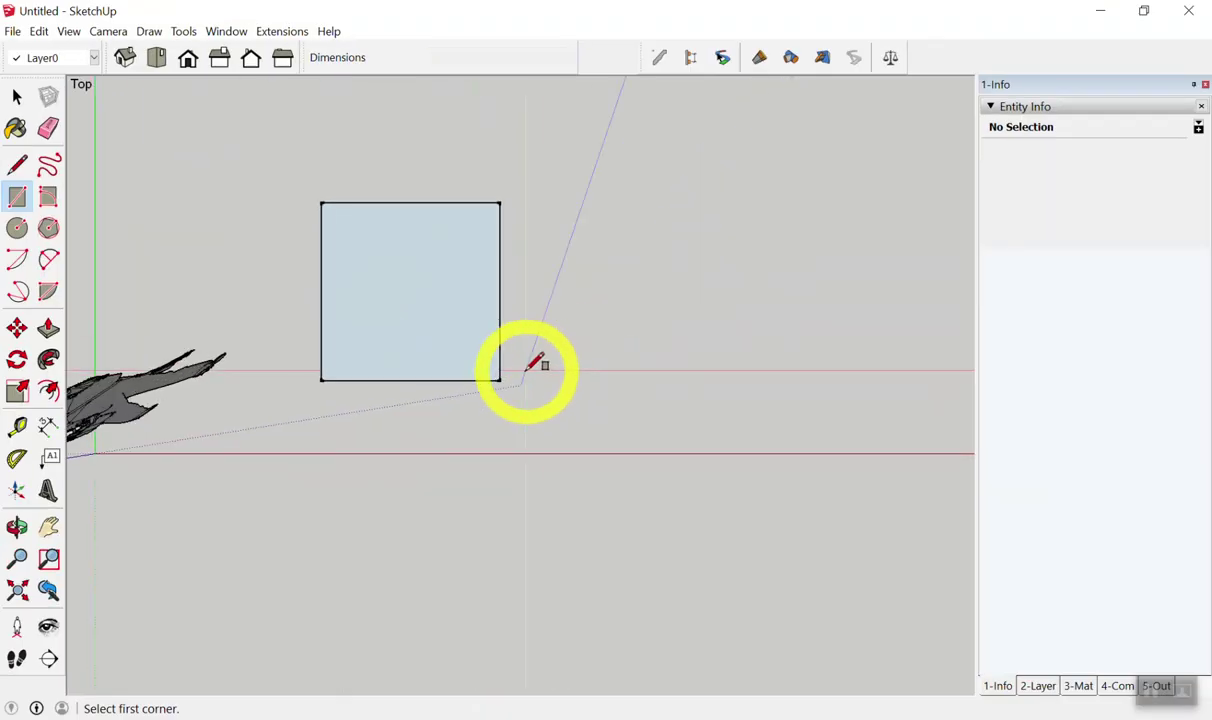
left_click(530, 380)
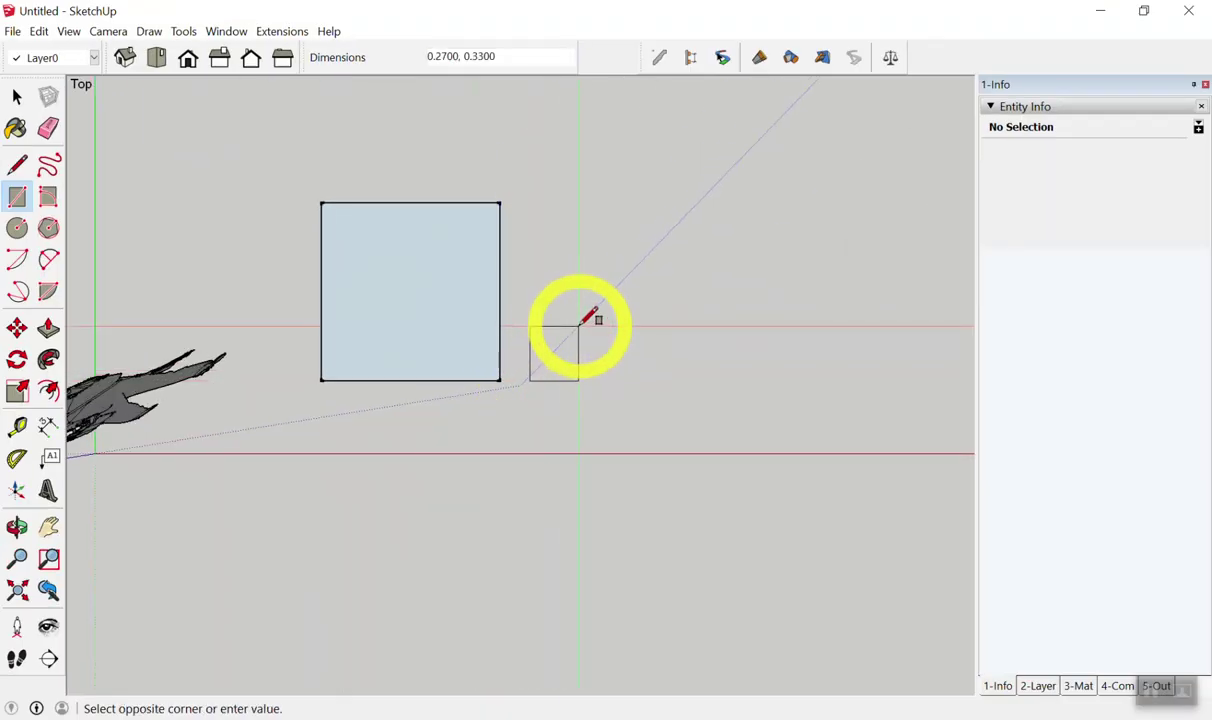
key("Escape")
left_click(636, 370)
left_click(695, 309)
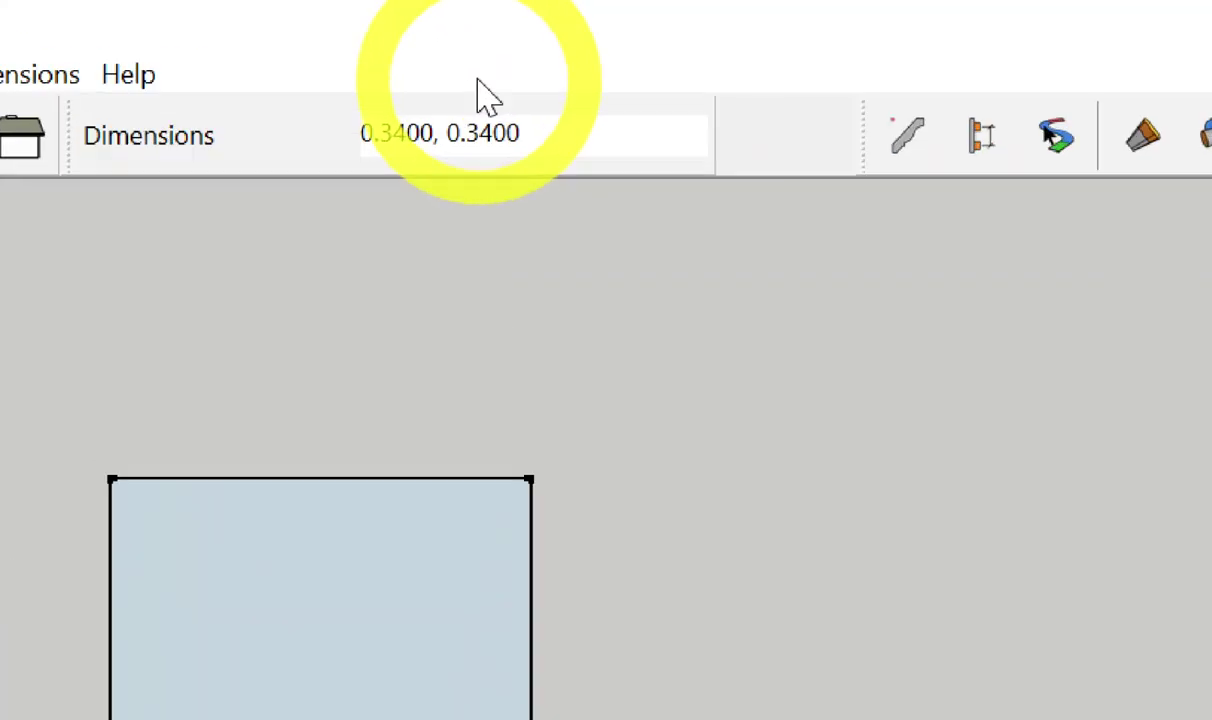
key("l")
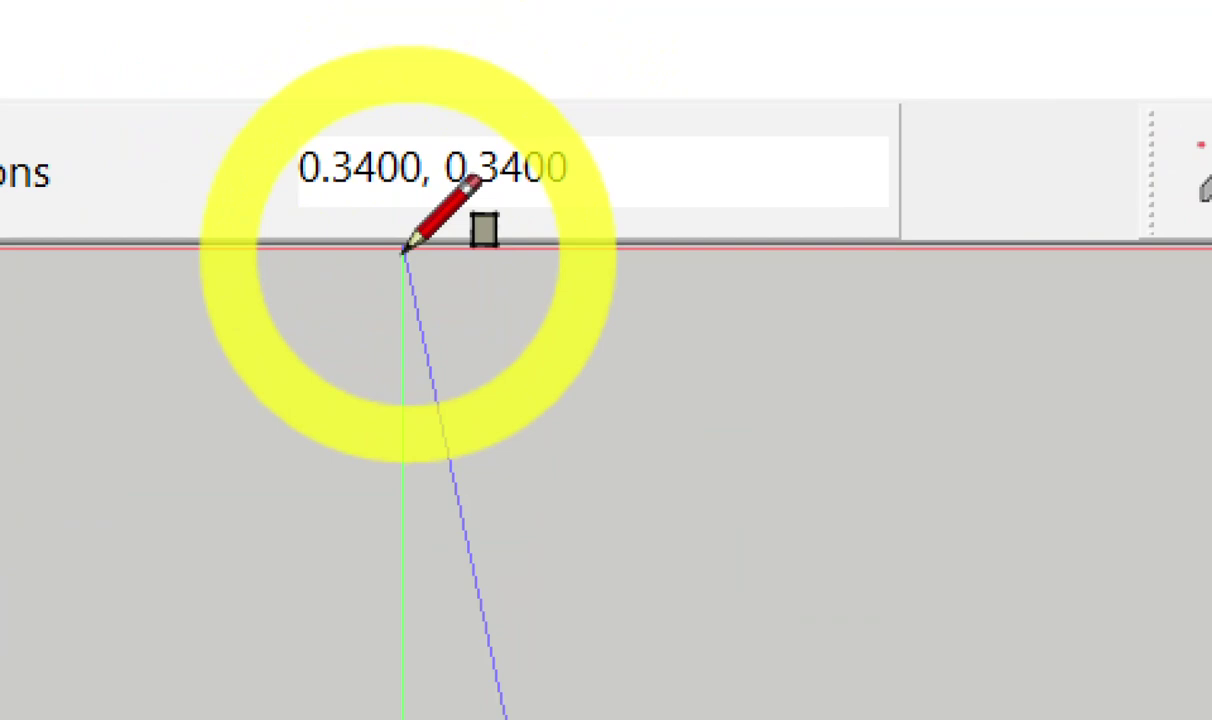
- Draw a rectangle right of the 1 m square and size it exactly .2,.2
left_click(404, 250)
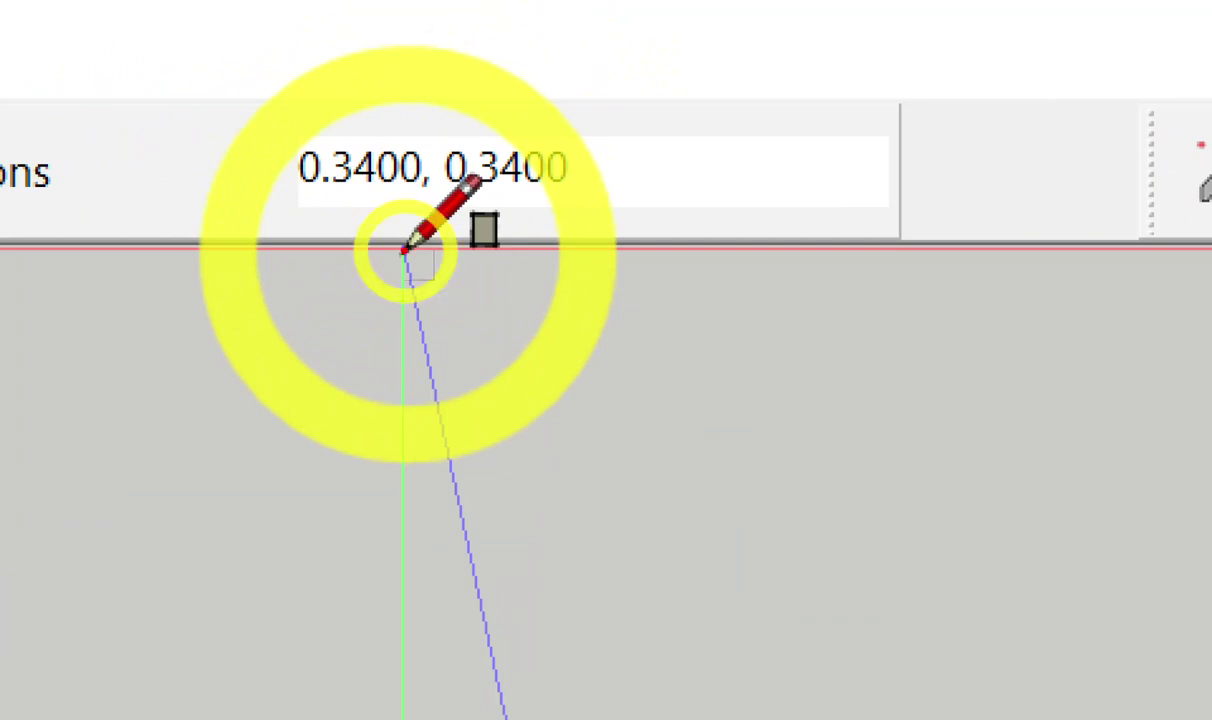
mouse_move(617, 311)
left_mouse_down()
mouse_move(617, 360)
mouse_move(658, 343)
mouse_move(750, 372)
mouse_move(708, 490)
left_mouse_up()
left_click_drag(900, 295, 870, 325)
mouse_move(990, 288)
left_mouse_down()
mouse_move(985, 318)
mouse_move(1062, 328)
left_mouse_up()
left_click_drag(695, 233, 552, 458)
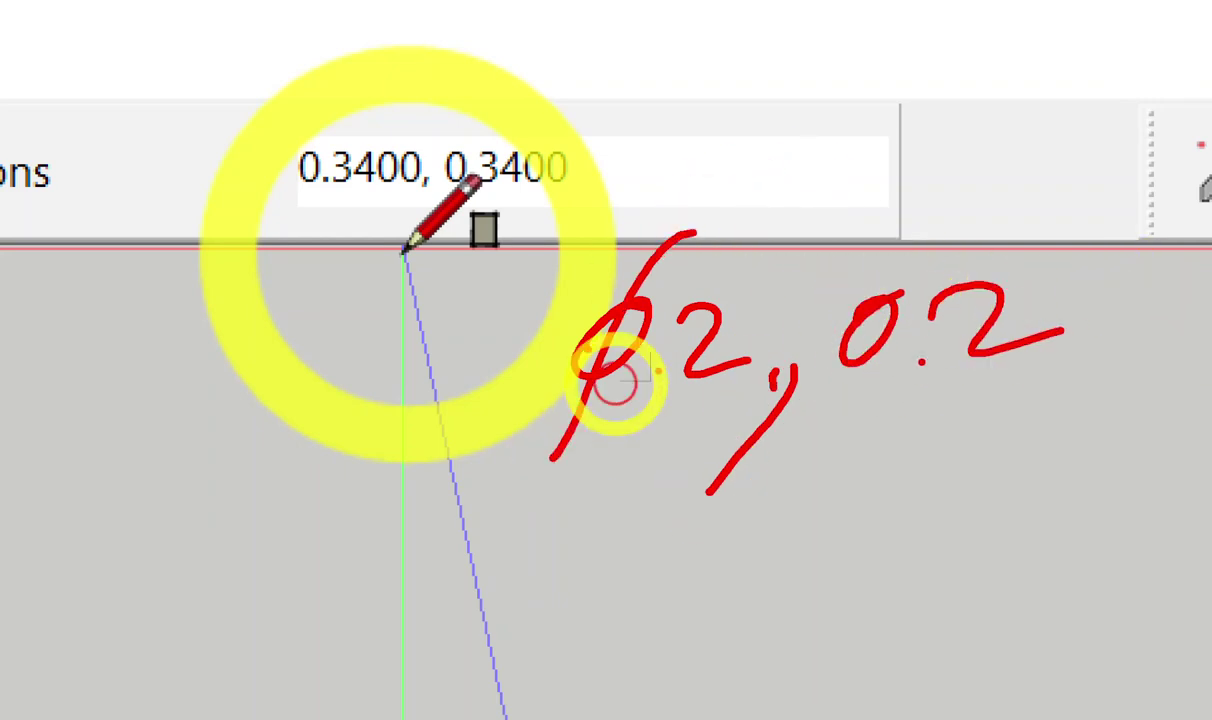
left_click_drag(960, 218, 825, 408)
mouse_move(195, 430)
left_mouse_down()
mouse_move(149, 433)
mouse_move(252, 452)
mouse_move(290, 508)
left_mouse_up()
left_click(182, 505)
left_click_drag(310, 520, 262, 640)
left_click_drag(108, 462, 305, 505)
left_click(688, 128)
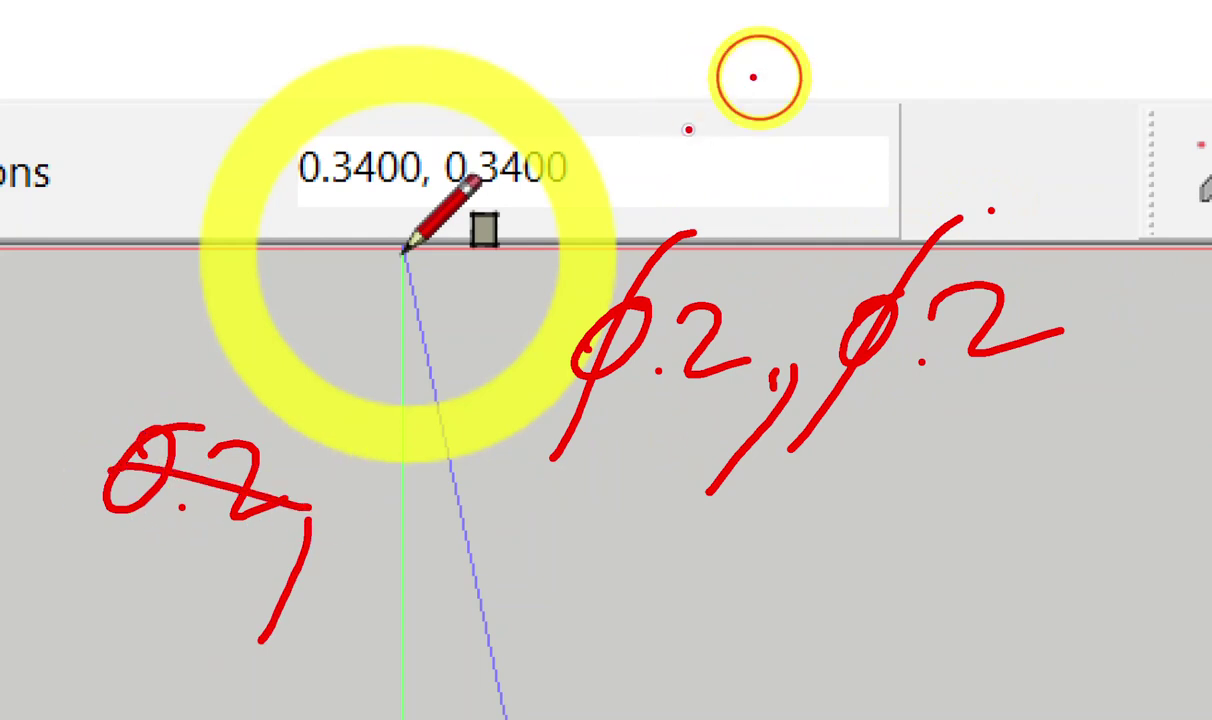
left_click_drag(765, 95, 845, 128)
left_click_drag(872, 140, 815, 245)
left_click(918, 125)
left_click_drag(975, 60, 1055, 110)
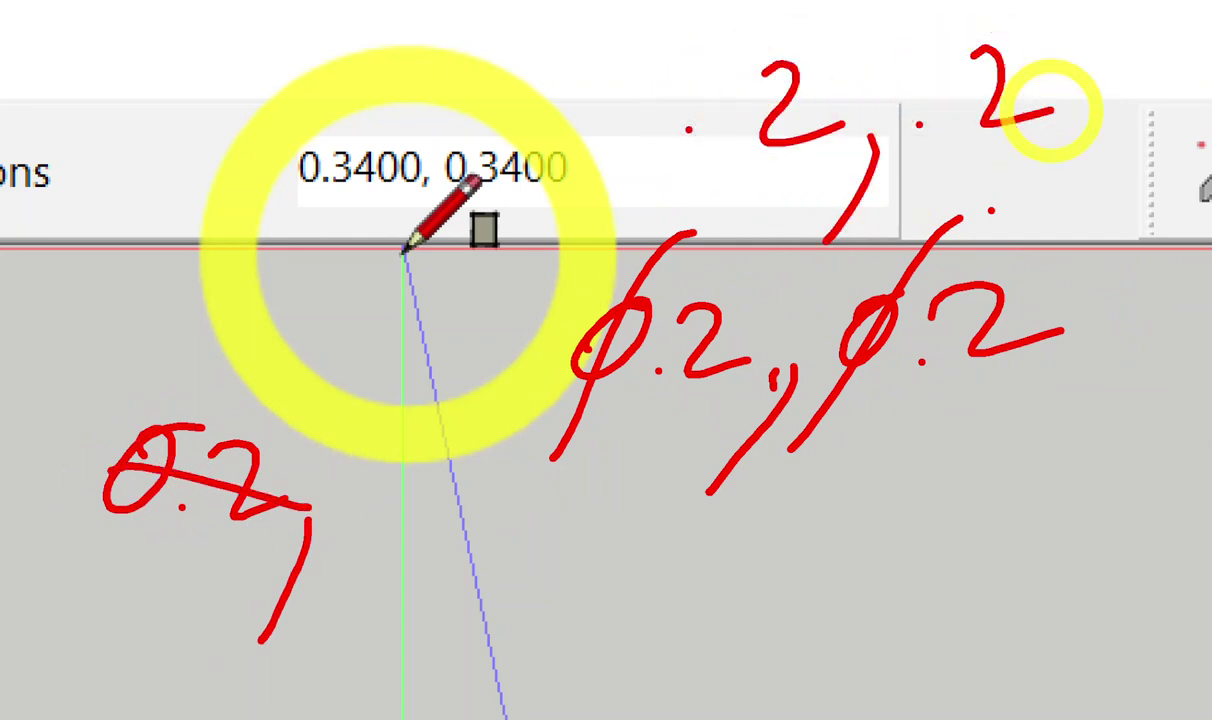
left_click_drag(110, 78, 105, 80)
left_click_drag(88, 118, 143, 67)
mouse_move(215, 65)
left_mouse_down()
mouse_move(284, 114)
mouse_move(392, 46)
mouse_move(433, 122)
mouse_move(395, 200)
left_mouse_up()
mouse_move(543, 45)
left_mouse_down()
mouse_move(595, 49)
mouse_move(628, 103)
left_mouse_up()
mouse_move(460, 70)
left_mouse_down()
mouse_move(433, 41)
mouse_move(430, 75)
left_mouse_up()
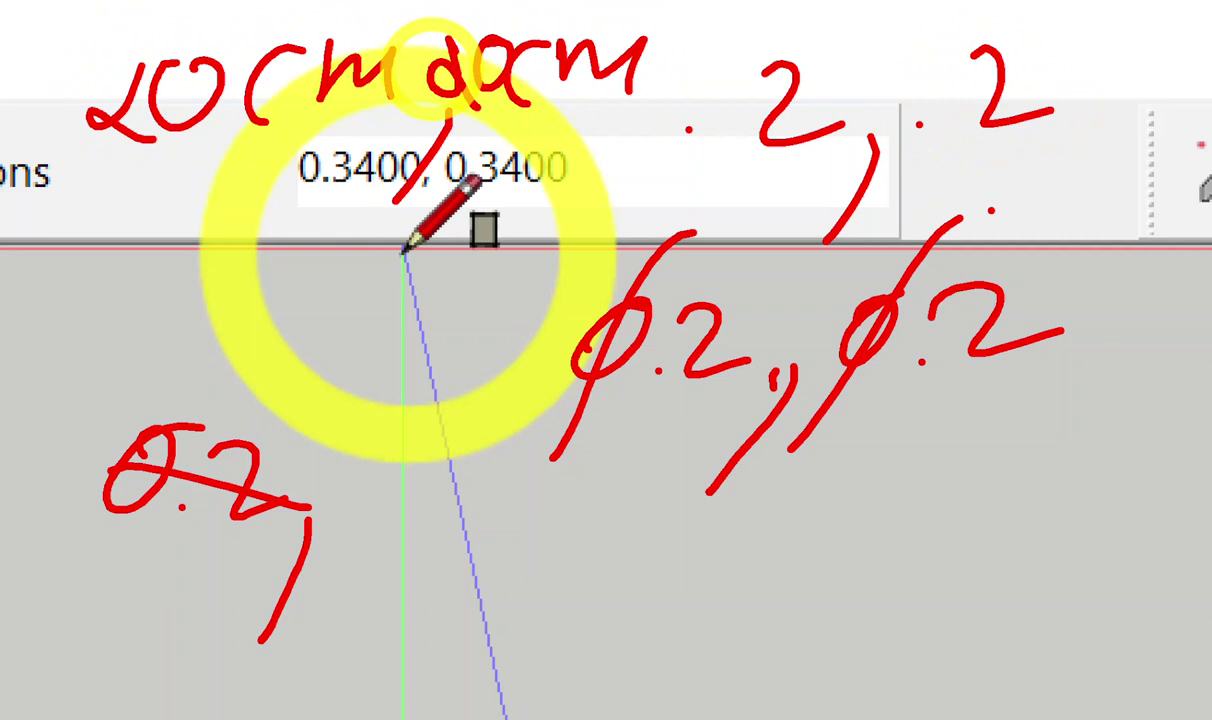
mouse_move(671, 60)
left_mouse_down()
mouse_move(1079, 54)
mouse_move(990, 40)
left_mouse_up()
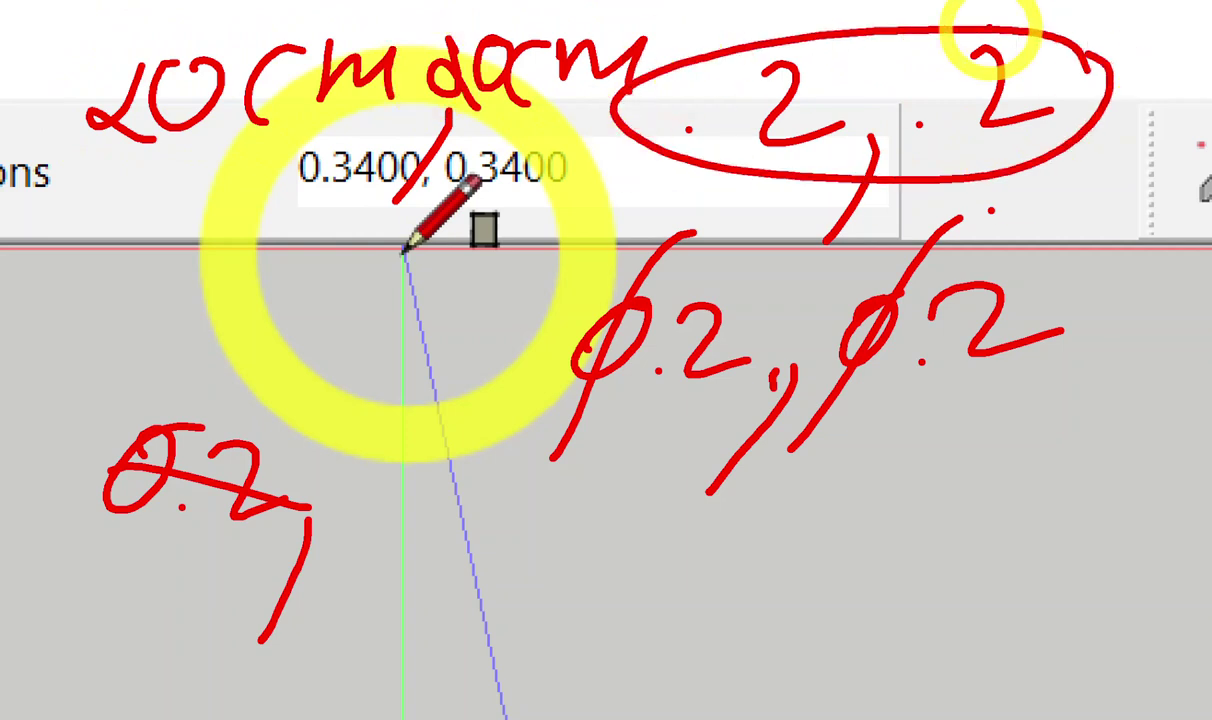
key("Escape")
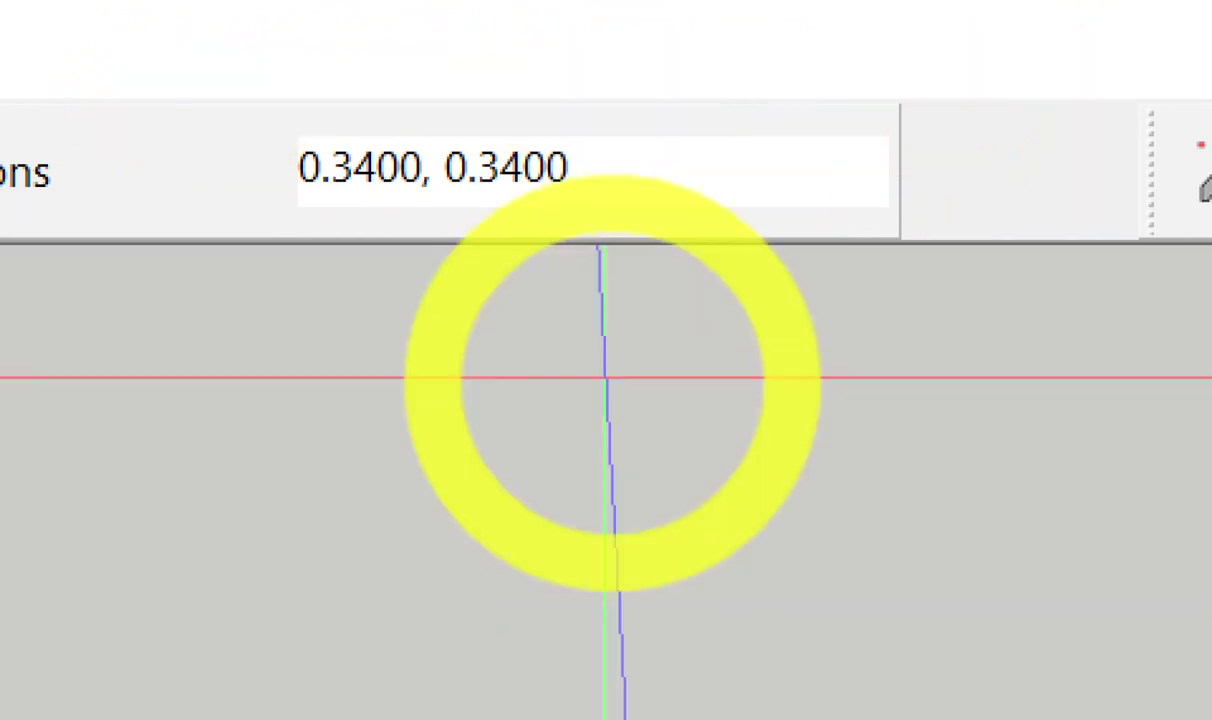
type(".2,.2")
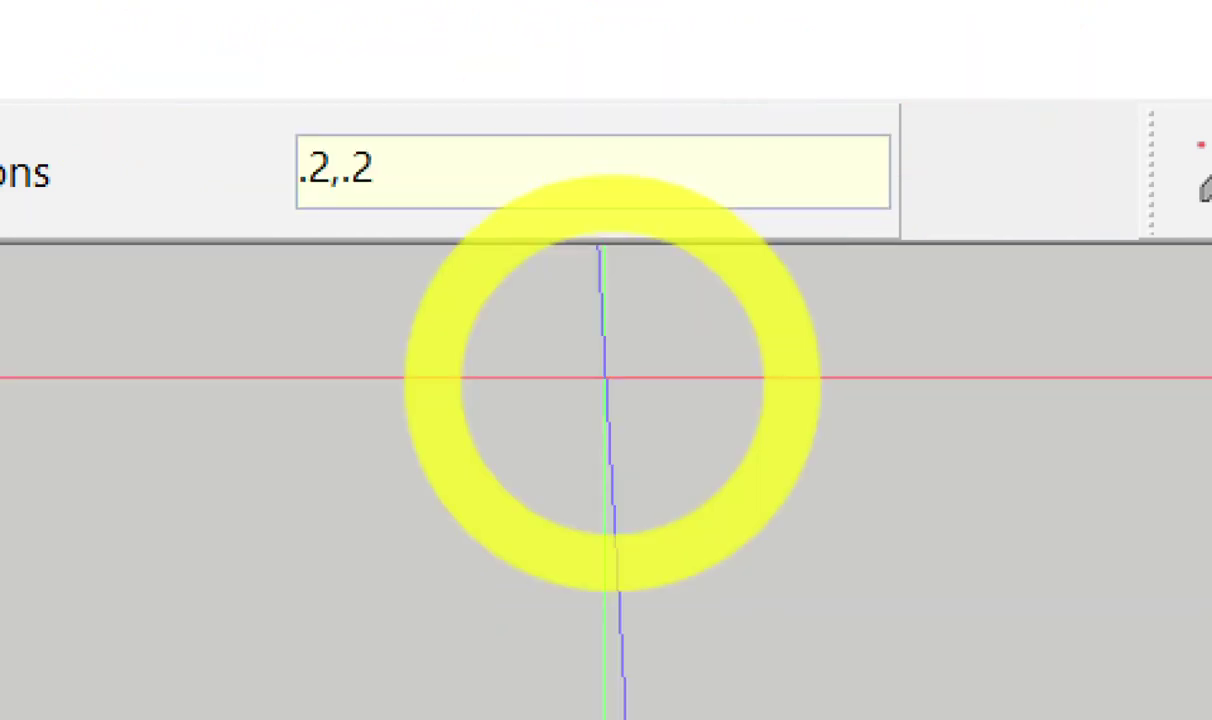
key("Return")
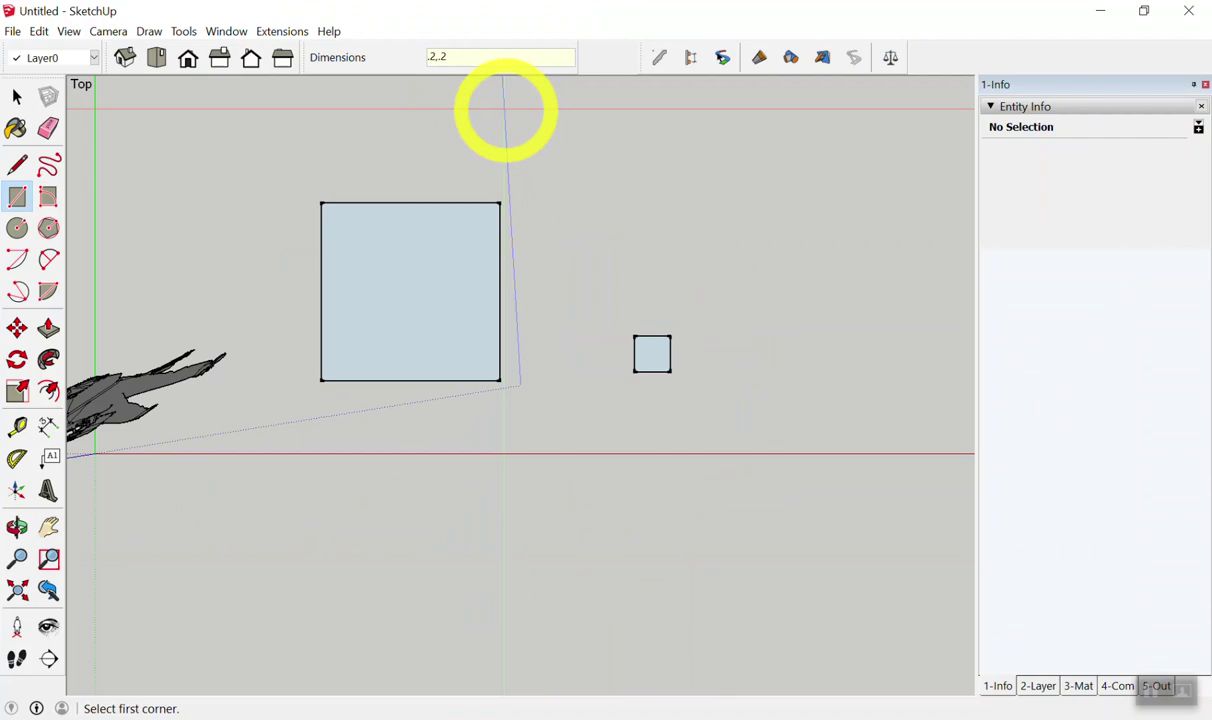
- Zoom out so both squares are visible and return to the Select tool
scroll(813, 378, "up", 1)
scroll(520, 360, "down", 4)
scroll(562, 305, "up", 1)
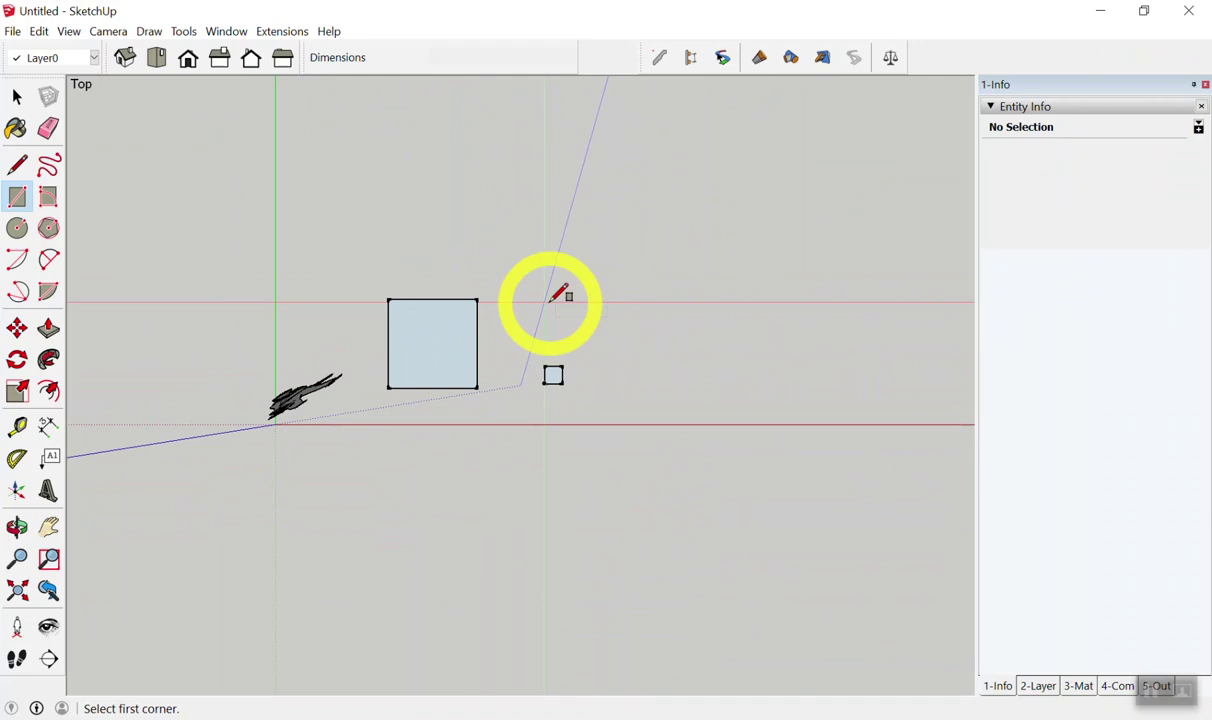
key("space")
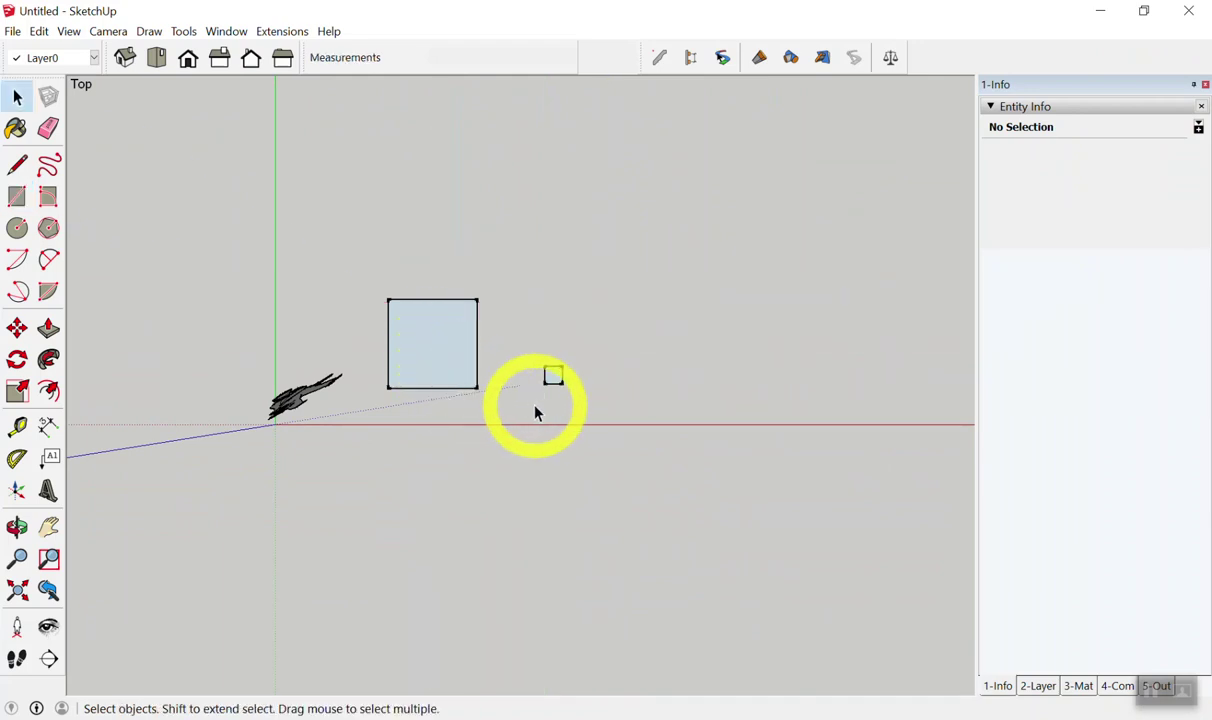
- Show both squares in Iso view, zoomed in closer, ready for Push/Pull
mouse_move(536, 427)
middle_mouse_down()
mouse_move(368, 151)
mouse_move(491, 392)
mouse_move(638, 473)
middle_mouse_up()
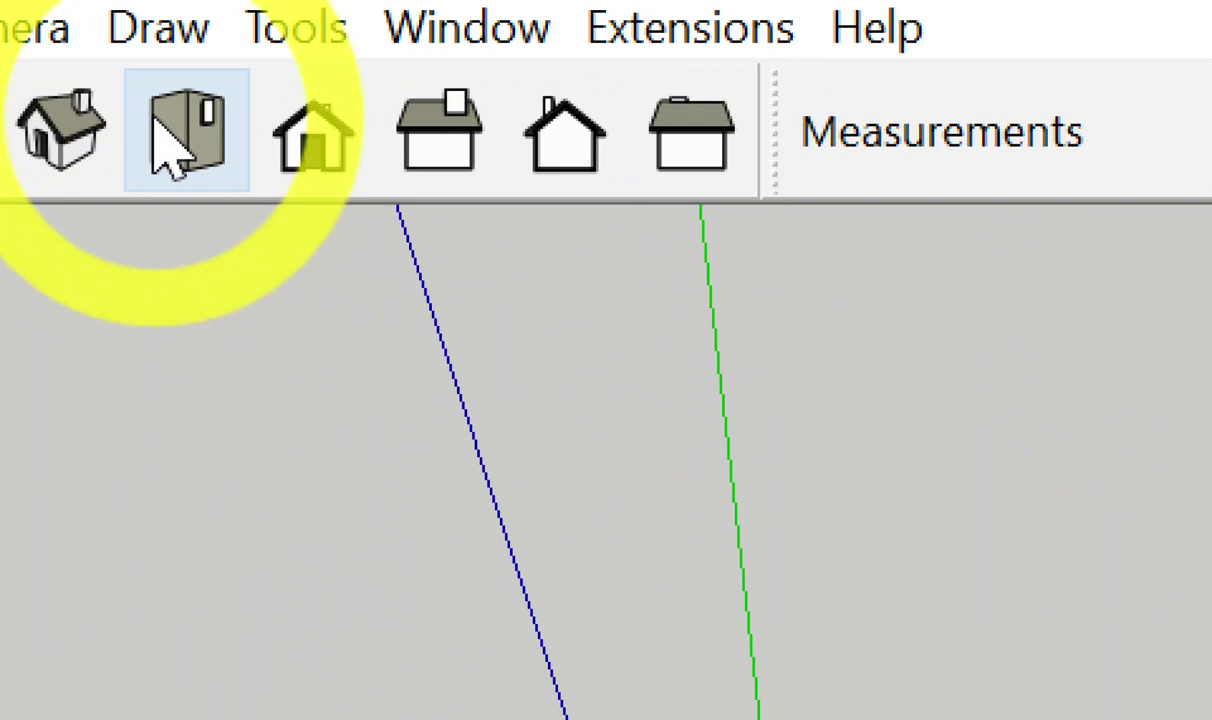
left_click(45, 135)
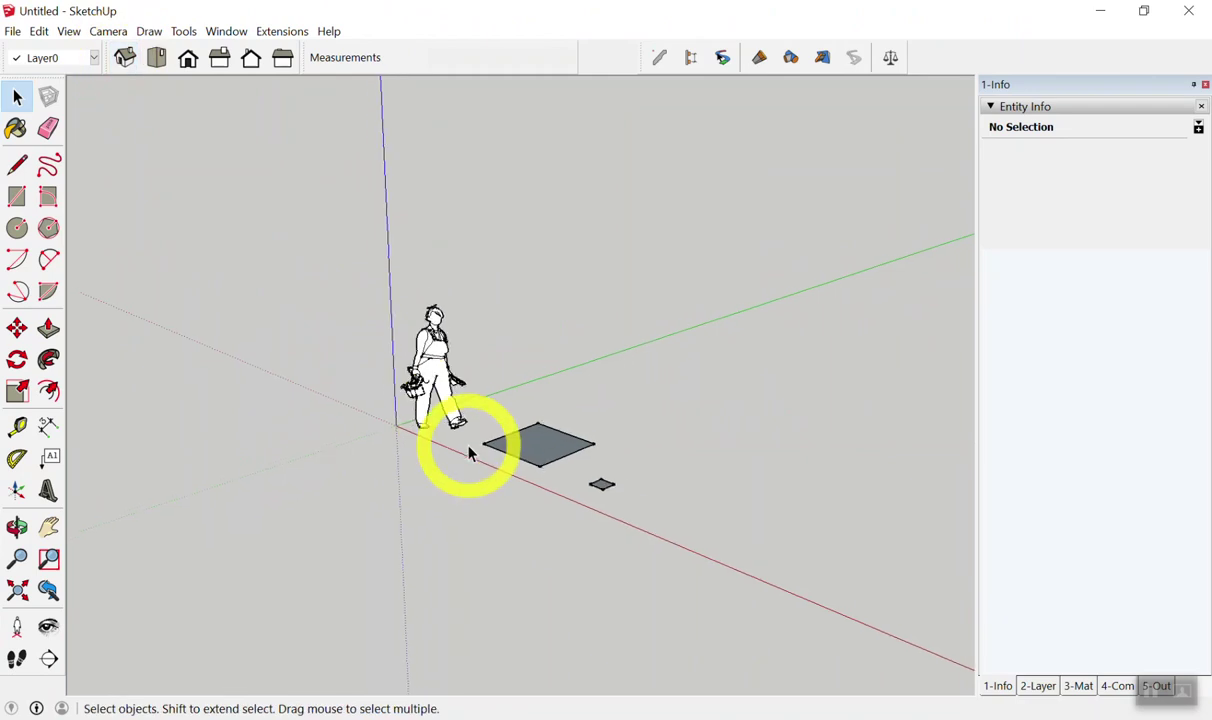
scroll(539, 440, "up", 3)
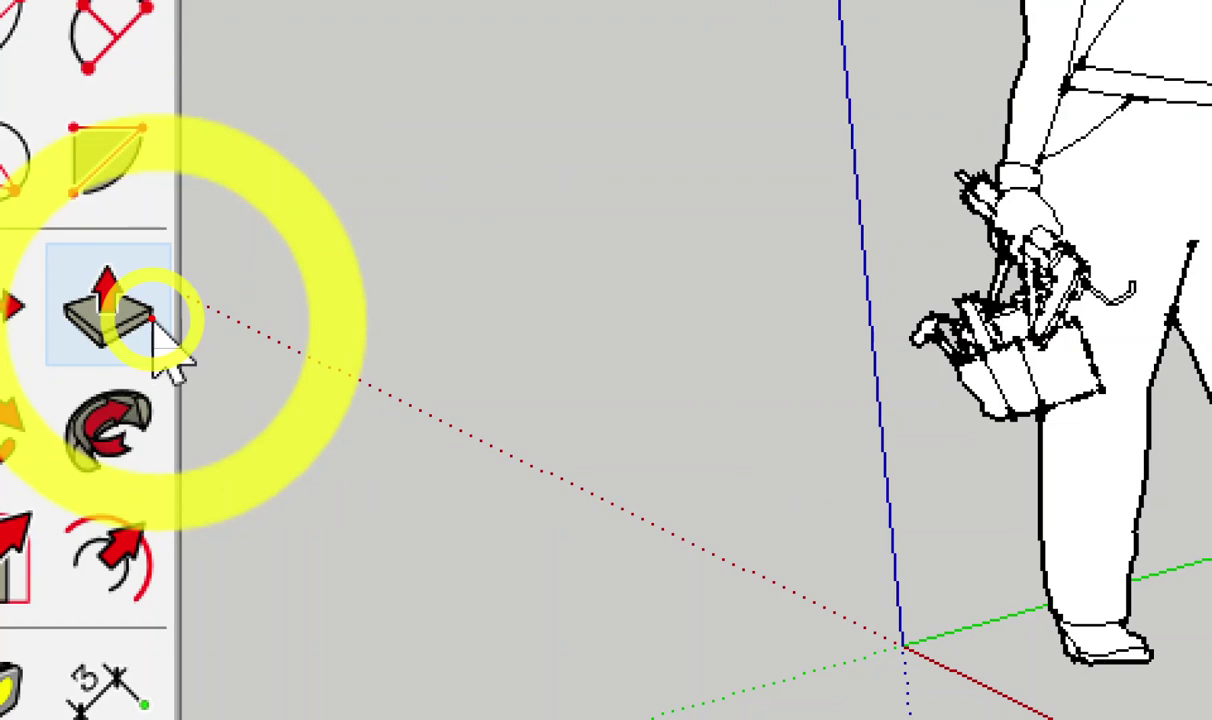
left_click_drag(92, 300, 457, 278)
left_click_drag(640, 82, 647, 337)
left_click_drag(519, 125, 571, 268)
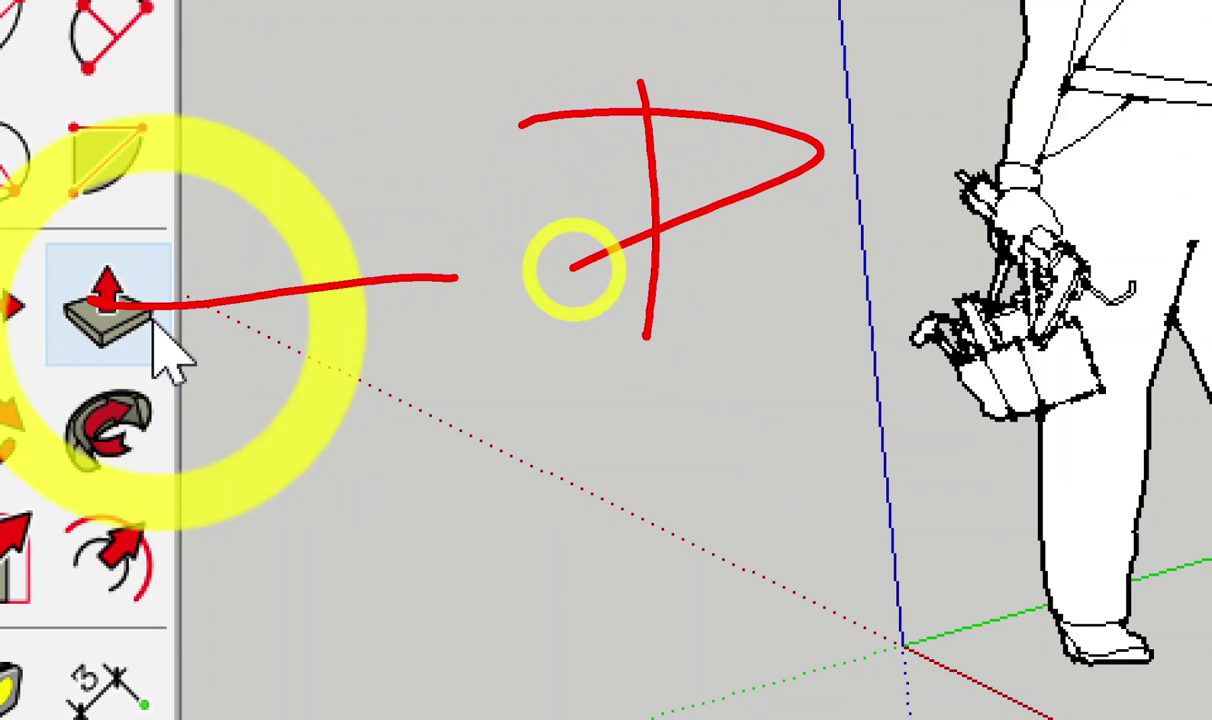
left_click_drag(482, 179, 490, 262)
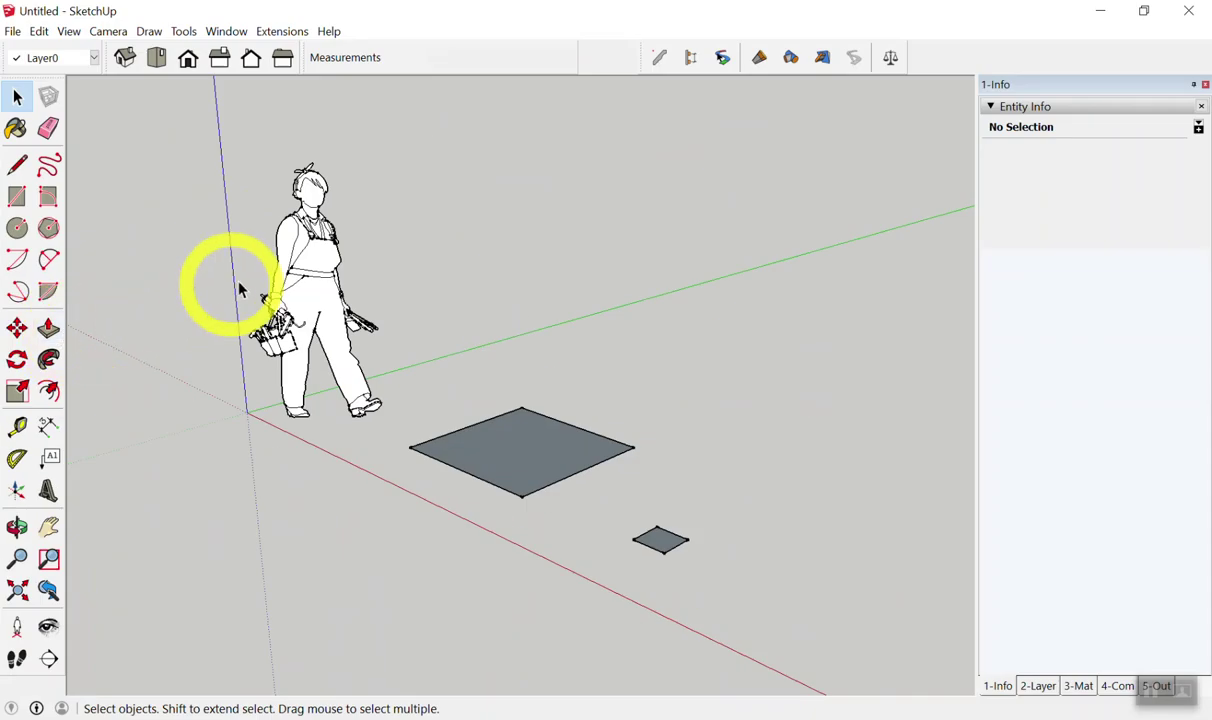
key("p")
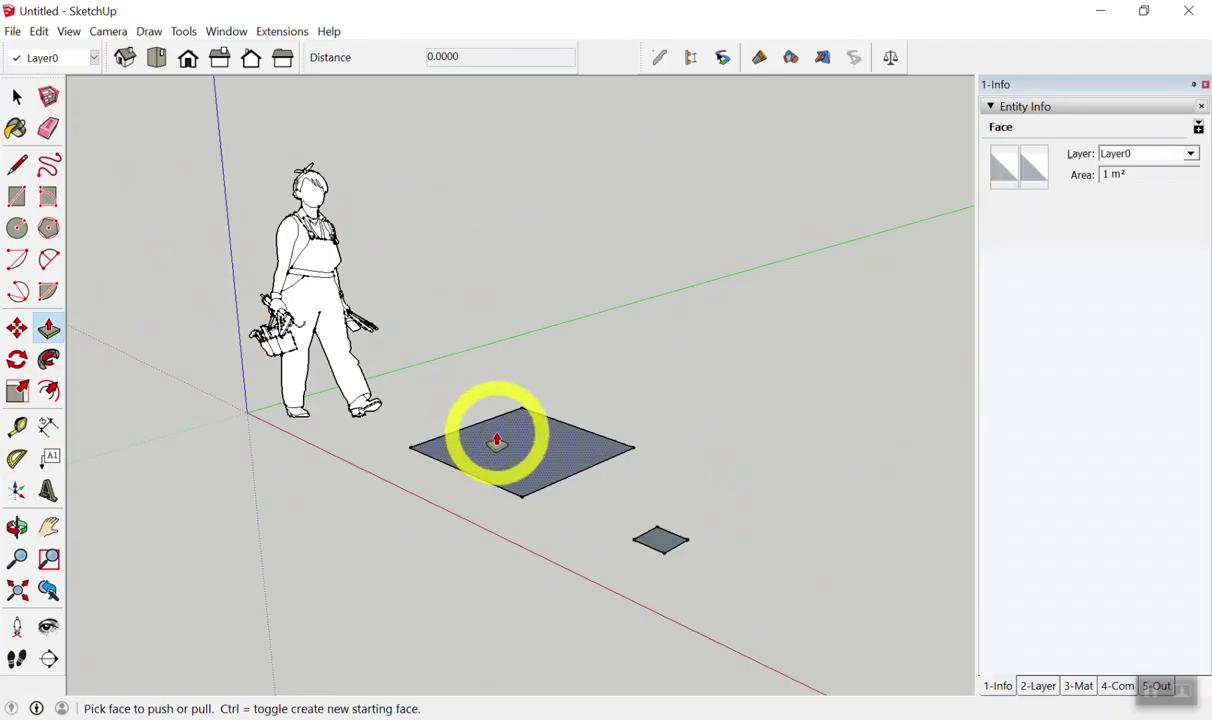
- Extrude the large square into a box, setting its height to 1, then 2
mouse_move(495, 438)
middle_mouse_down()
mouse_move(503, 520)
mouse_move(487, 446)
middle_mouse_up()
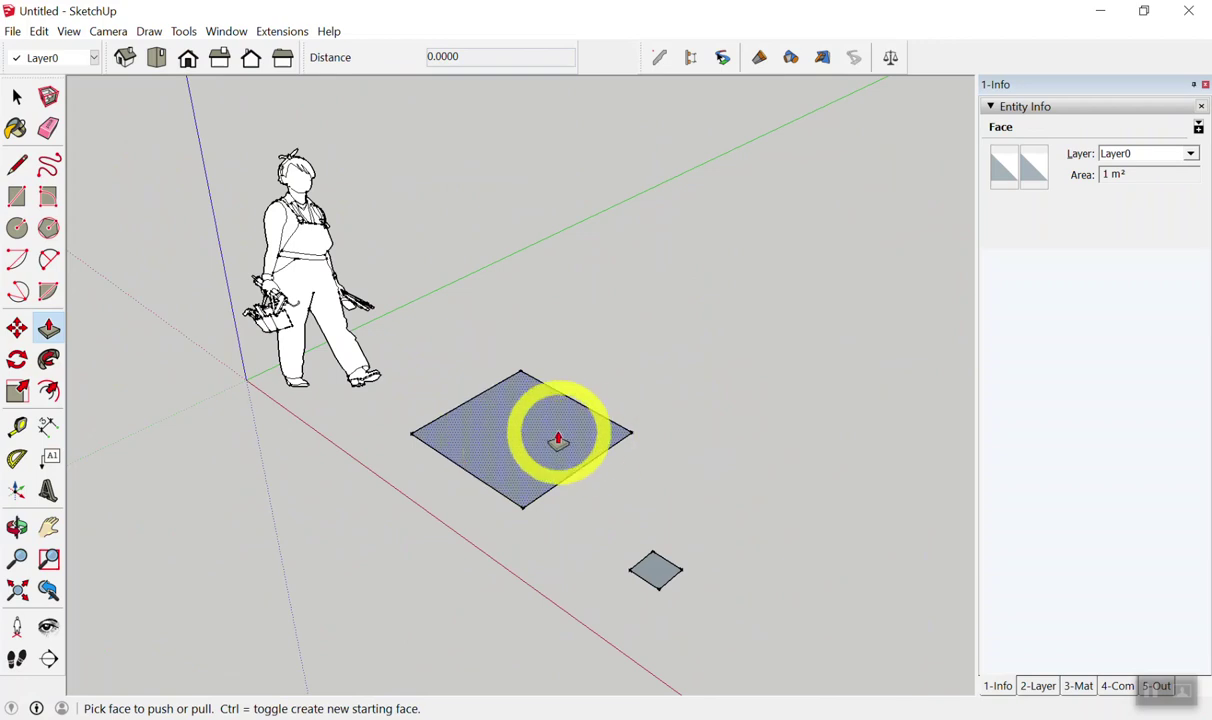
left_click(558, 440)
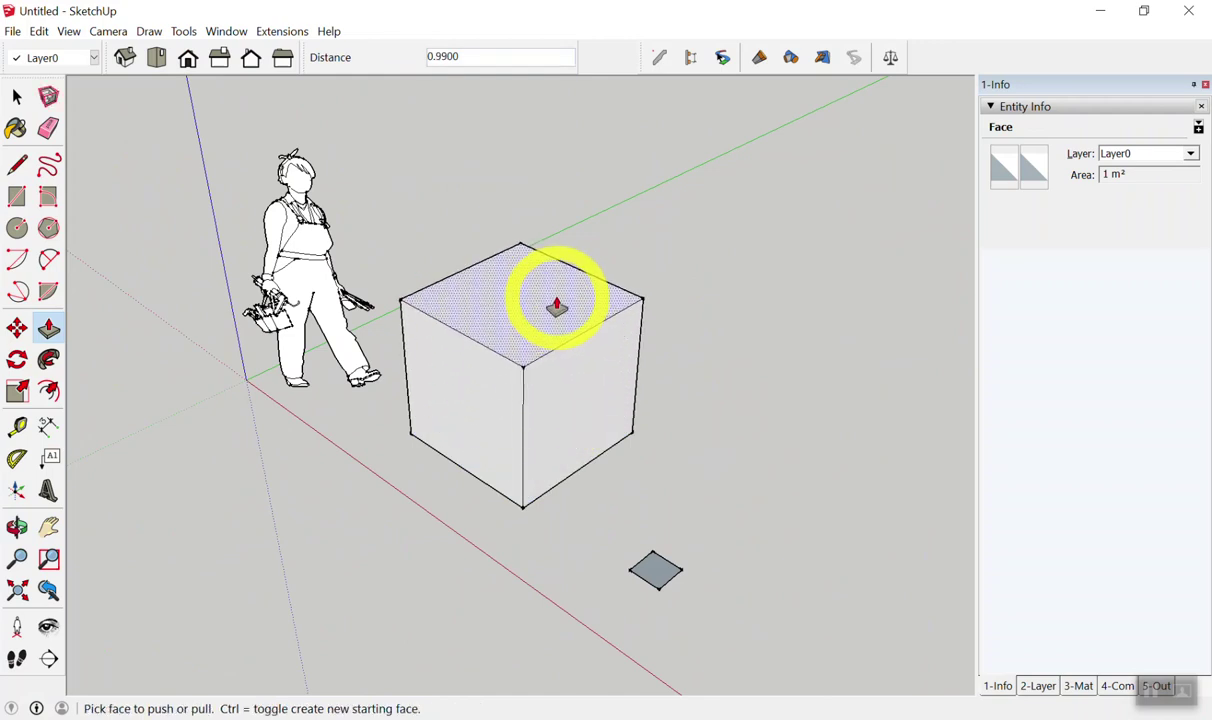
key("Escape")
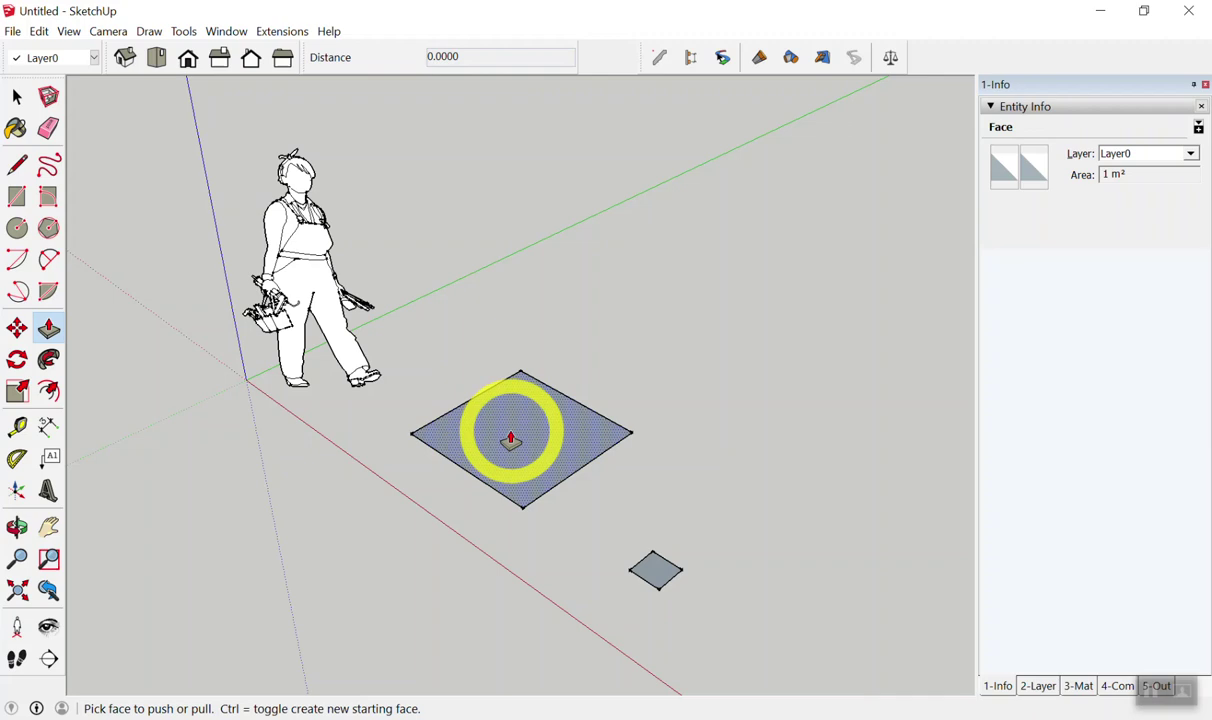
left_click(510, 438)
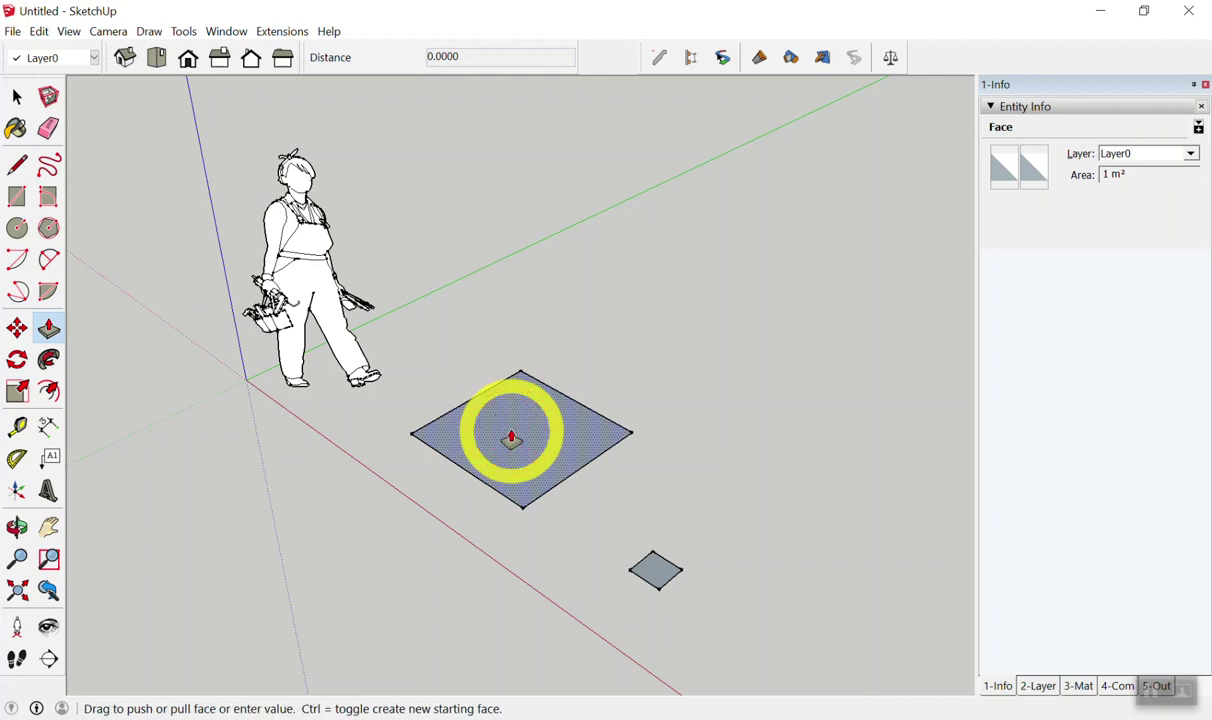
left_click(514, 352)
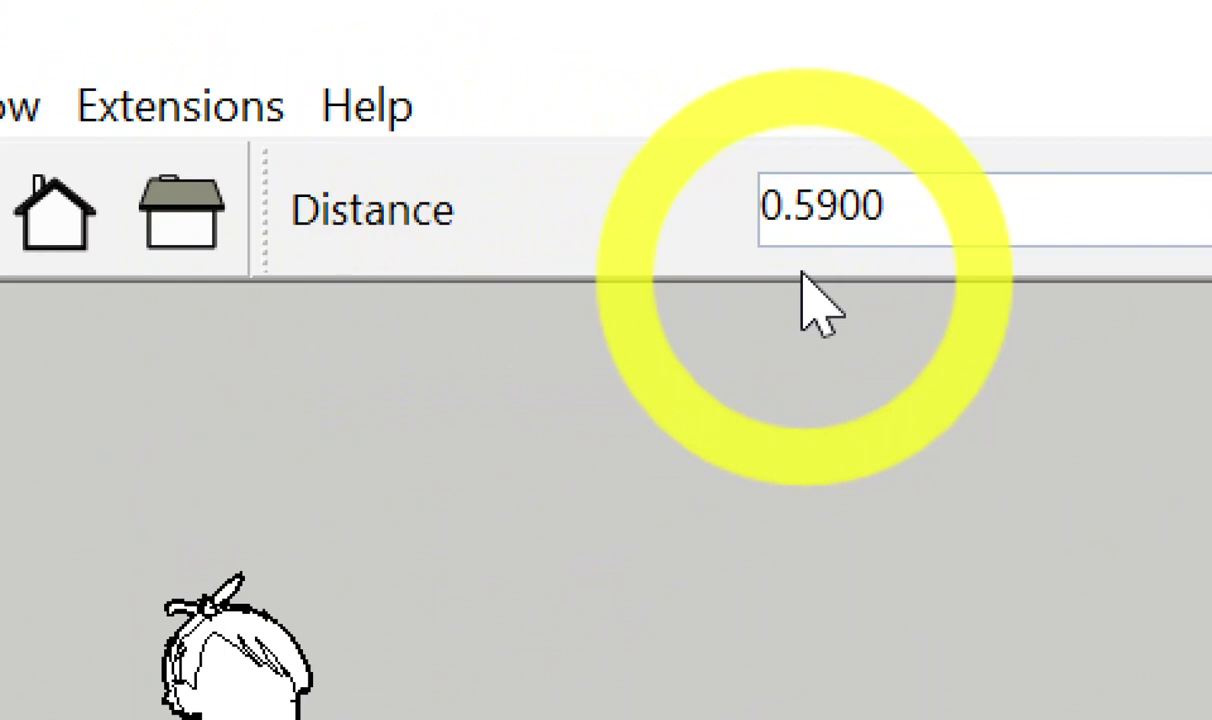
type("1")
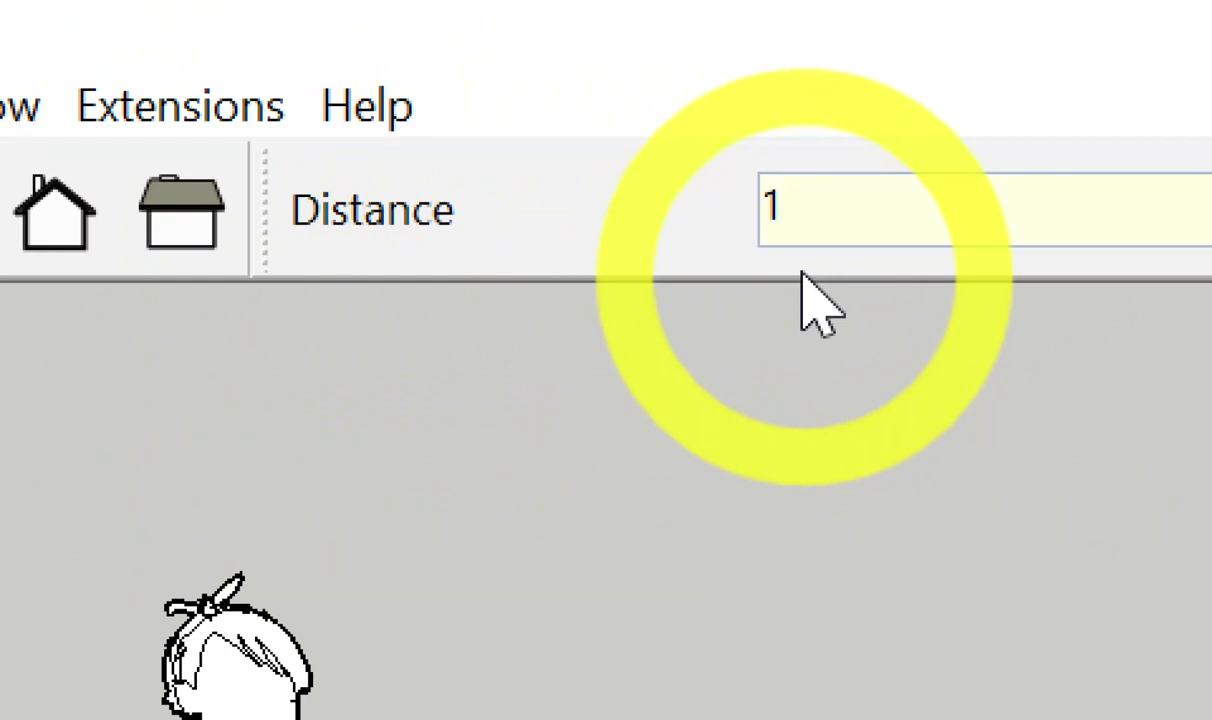
key("Return")
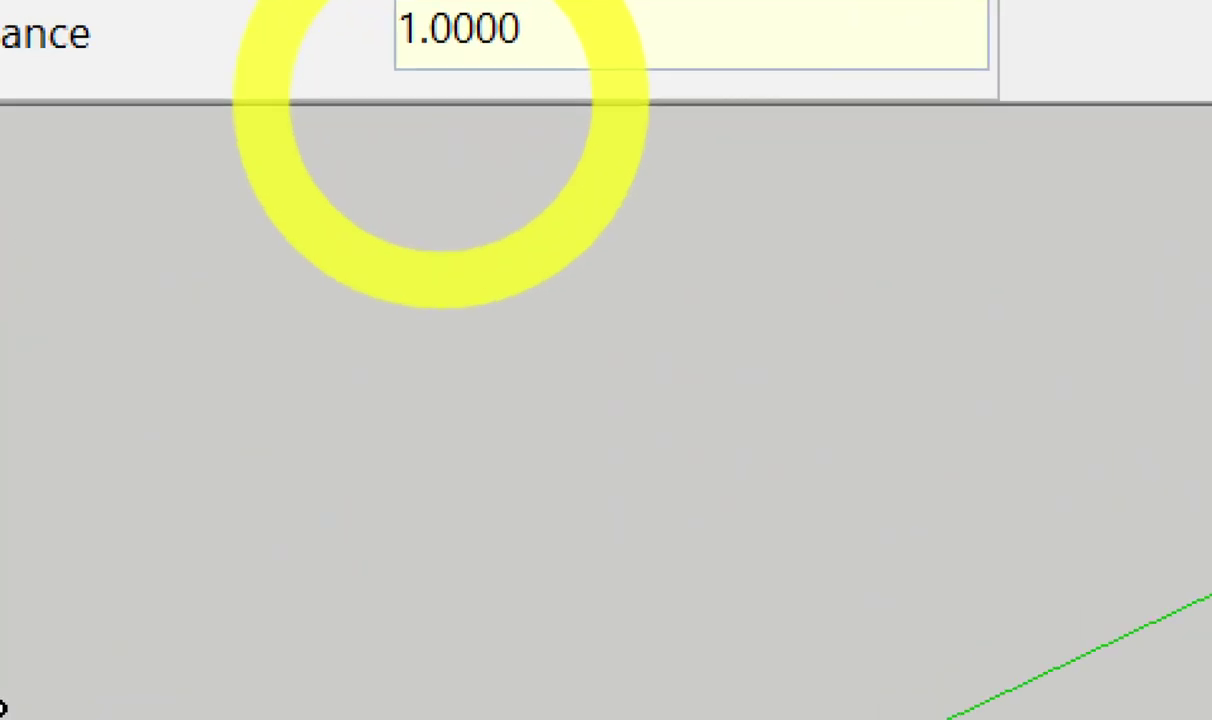
type("2")
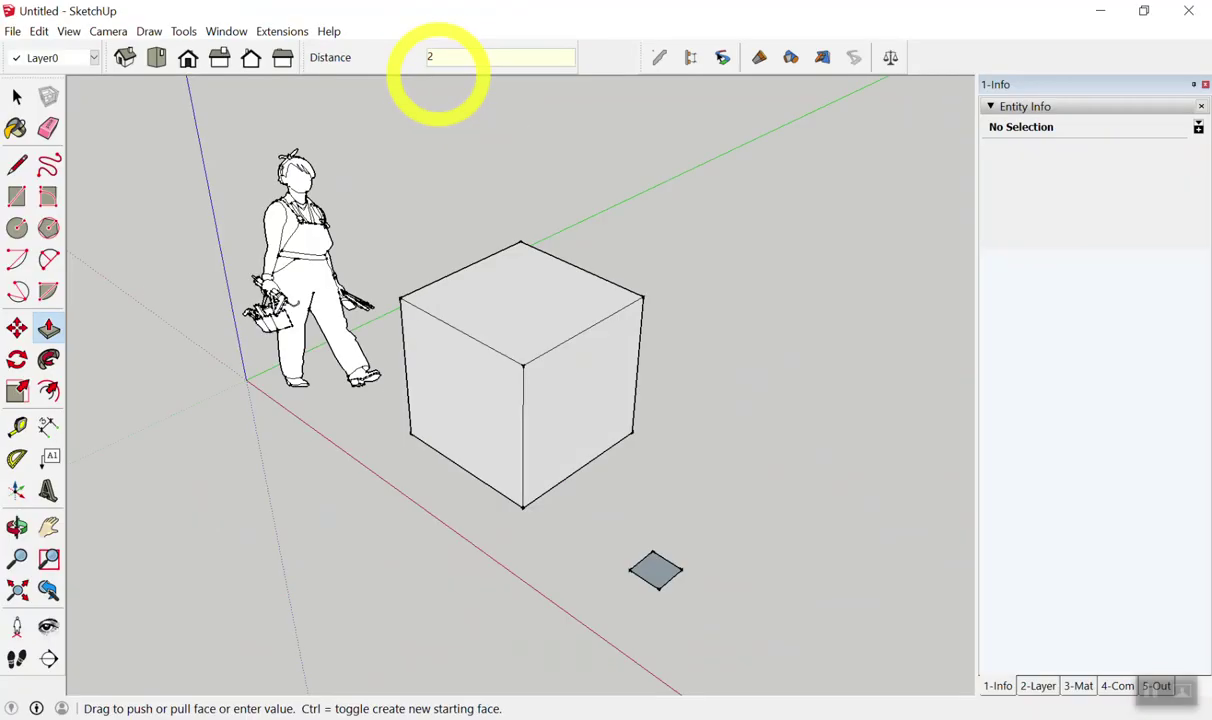
key("Return")
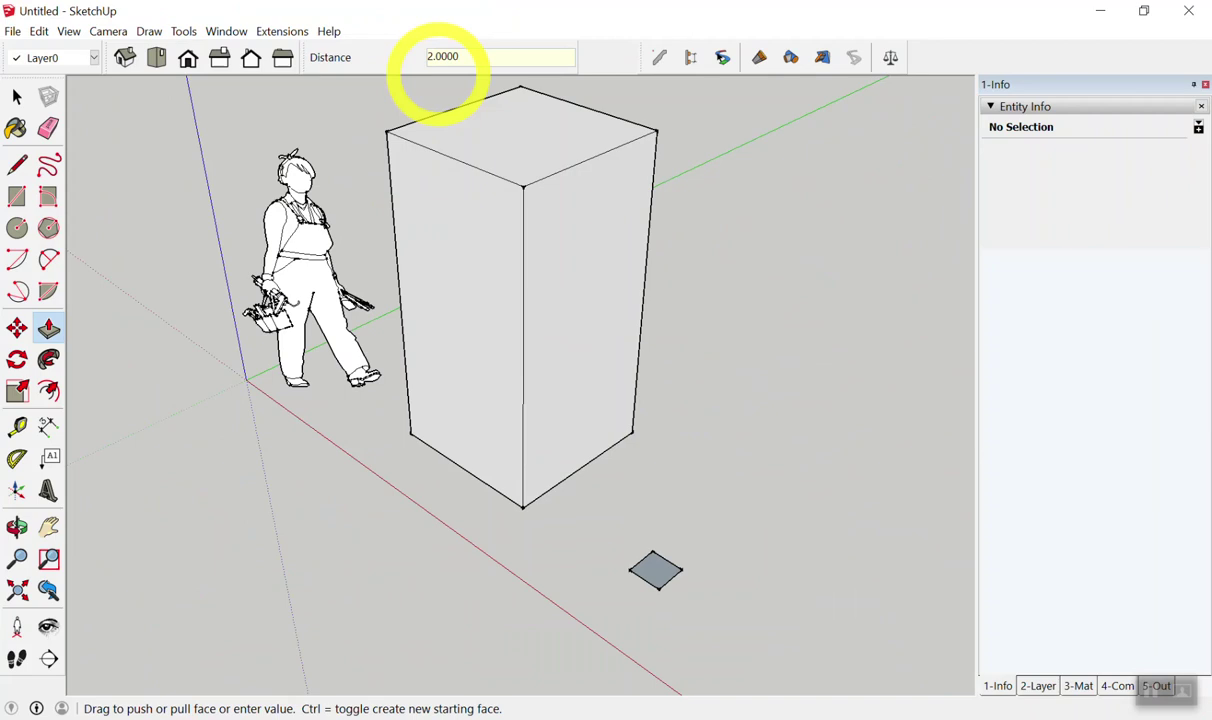
- Raise the small square into a 4 m post and orbit to view both solids
left_click(655, 573)
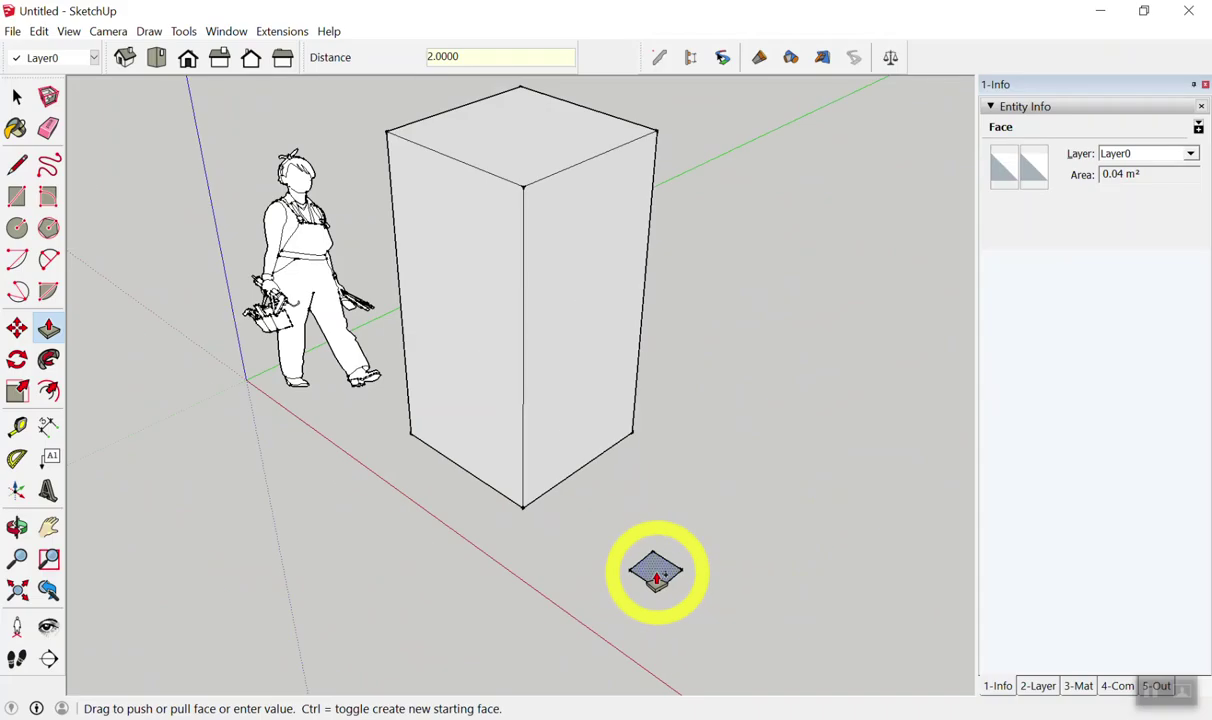
left_click(657, 571)
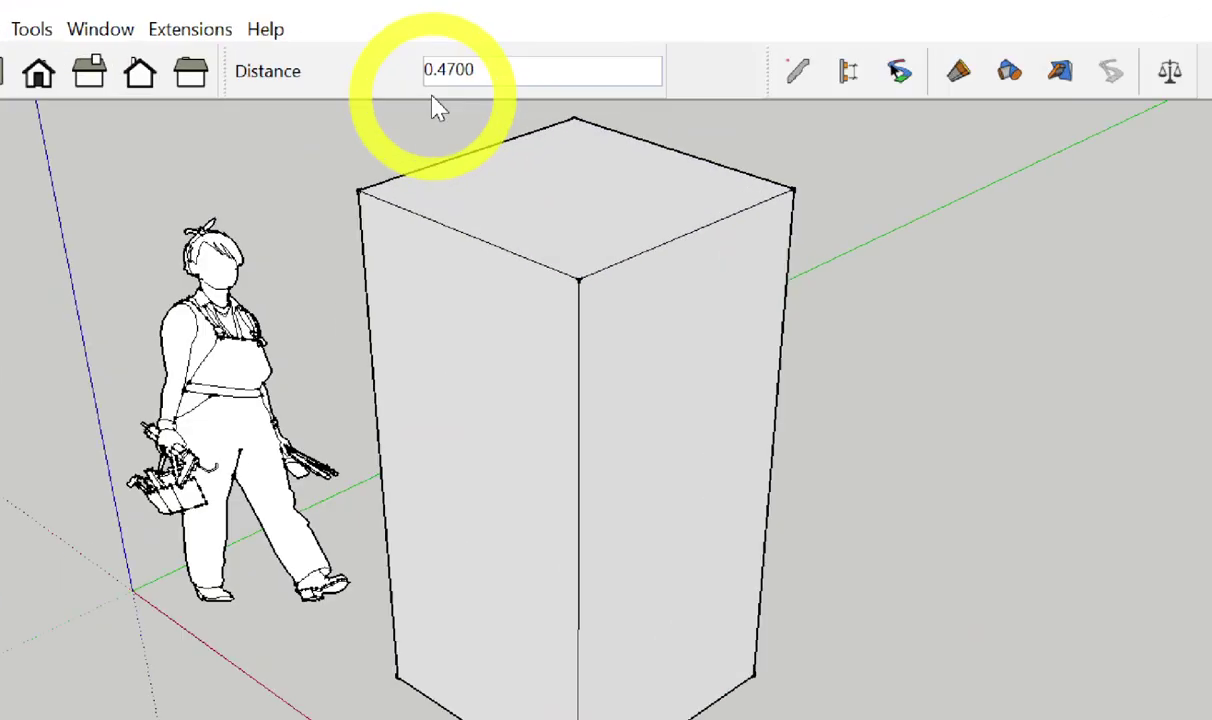
type("4")
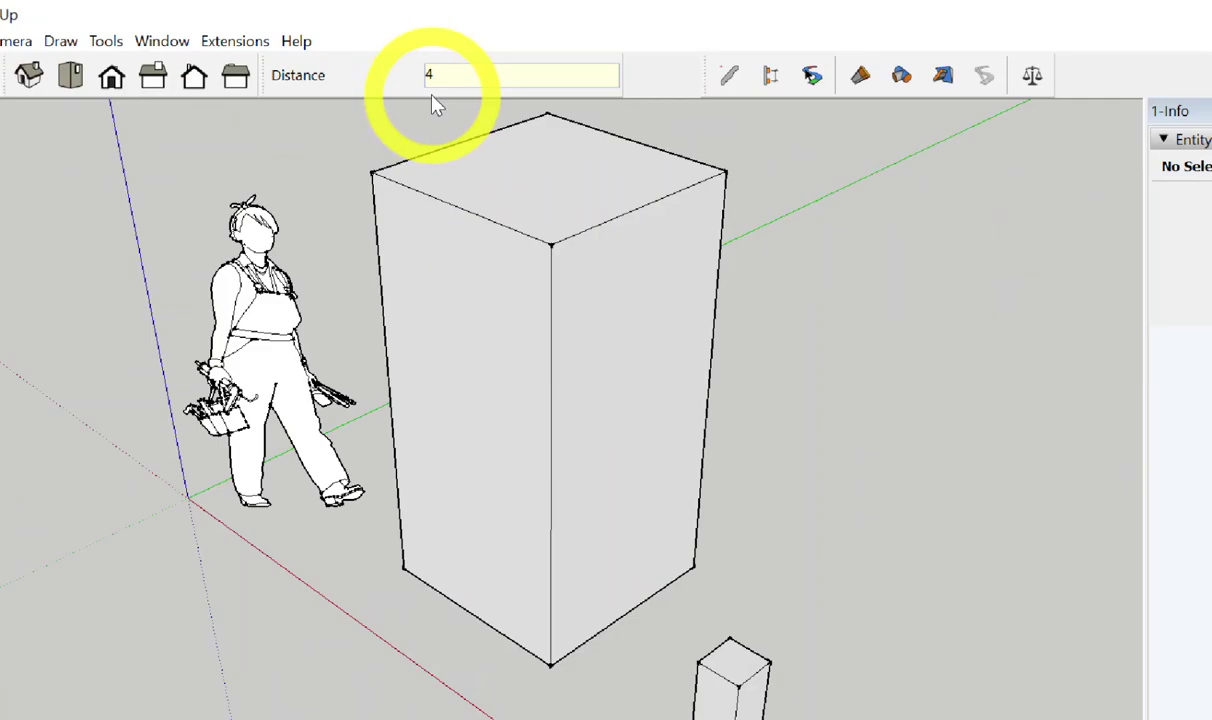
key("Return")
scroll(582, 365, "down", 5)
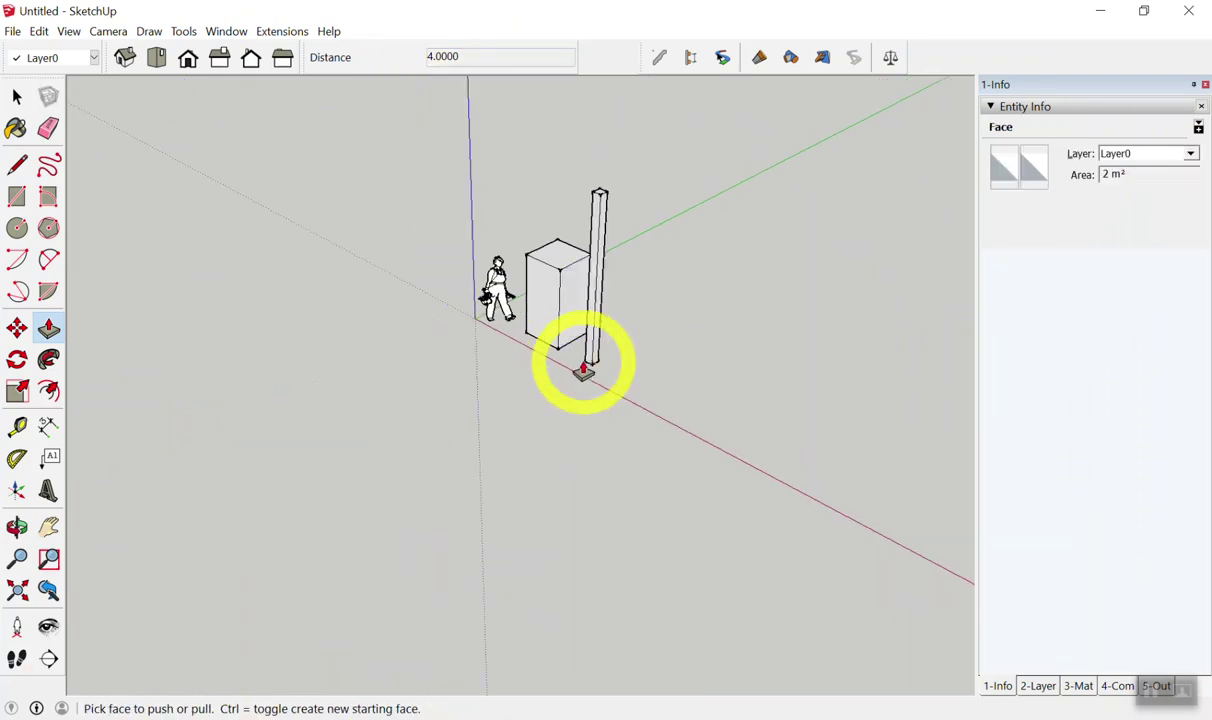
middle_click_drag(668, 311, 680, 302)
scroll(680, 302, "up", 1)
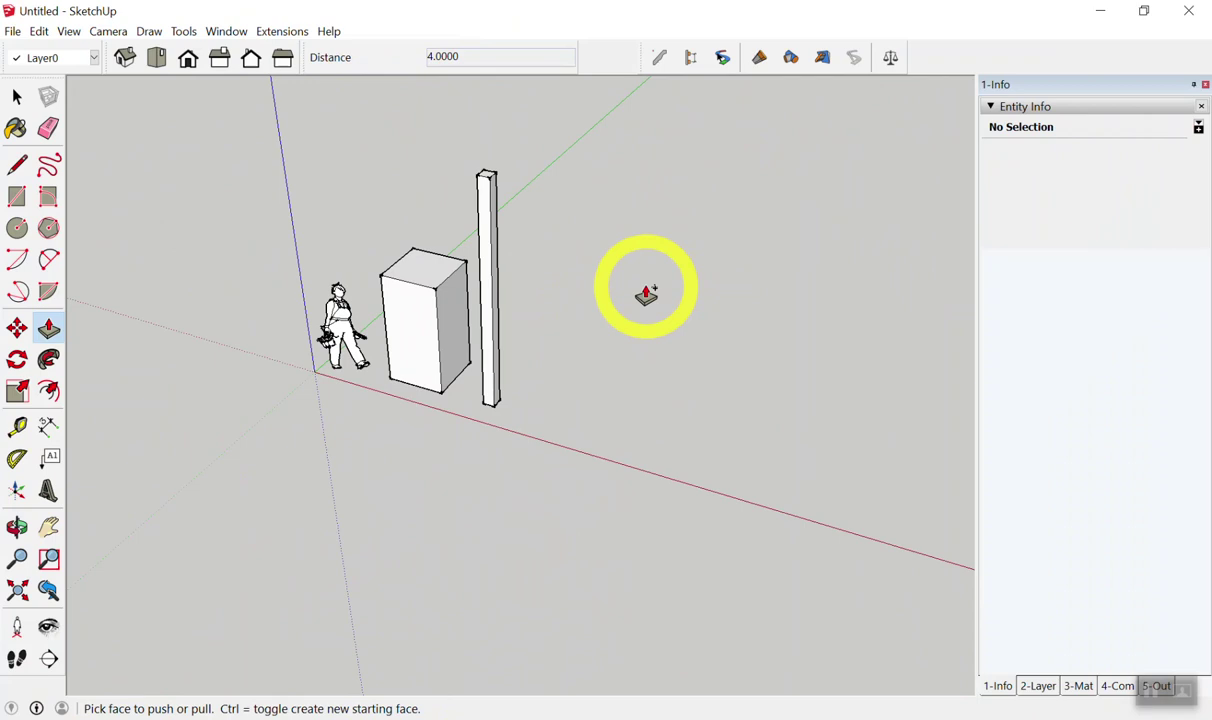
middle_click_drag(568, 90, 590, 306)
- Delete the box and the post, leaving the origin empty
key("space")
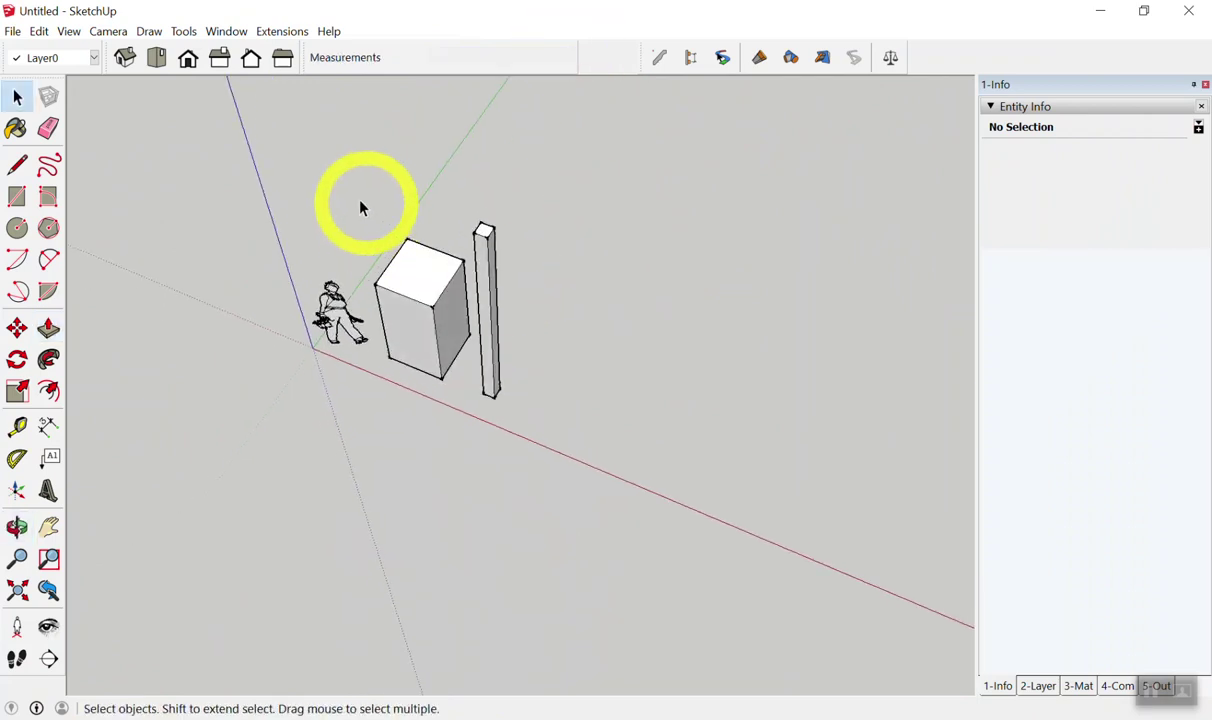
left_click_drag(360, 203, 687, 524)
key("Delete")
mouse_move(360, 395)
middle_mouse_down()
mouse_move(415, 416)
mouse_move(393, 362)
middle_mouse_up()
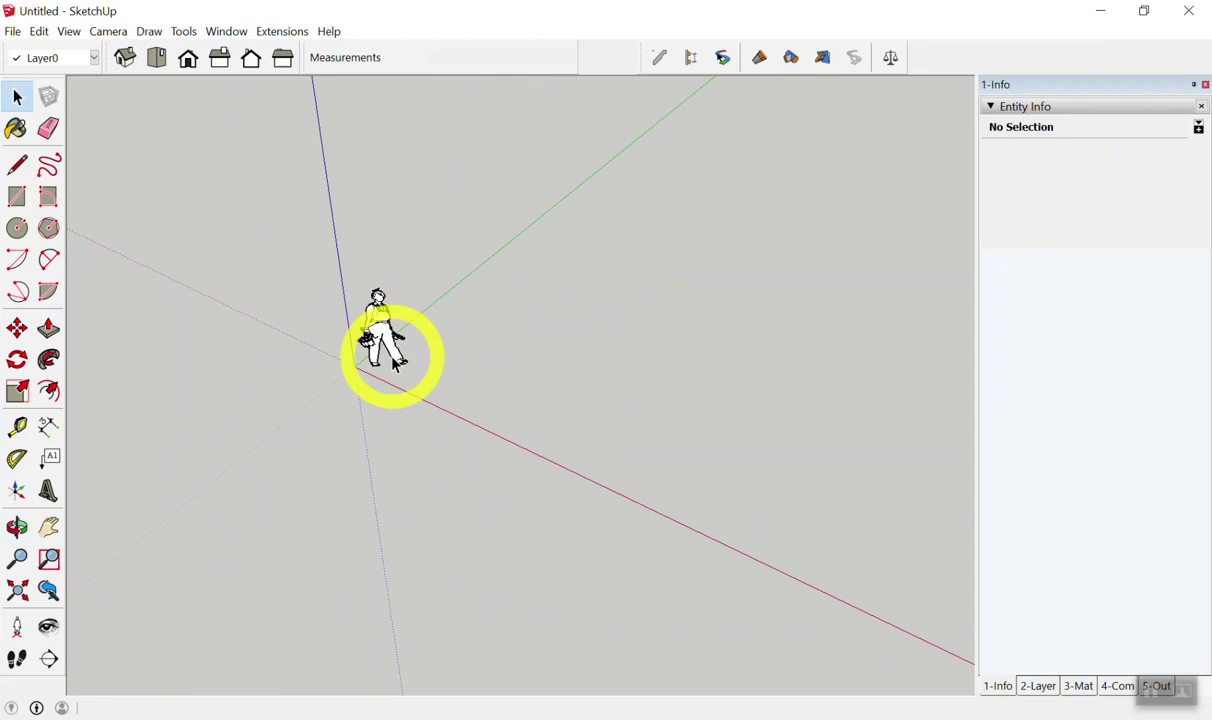
middle_click_drag(392, 352, 449, 299)
- Draw a 1 m by 1 m square on the ground
left_click(17, 196)
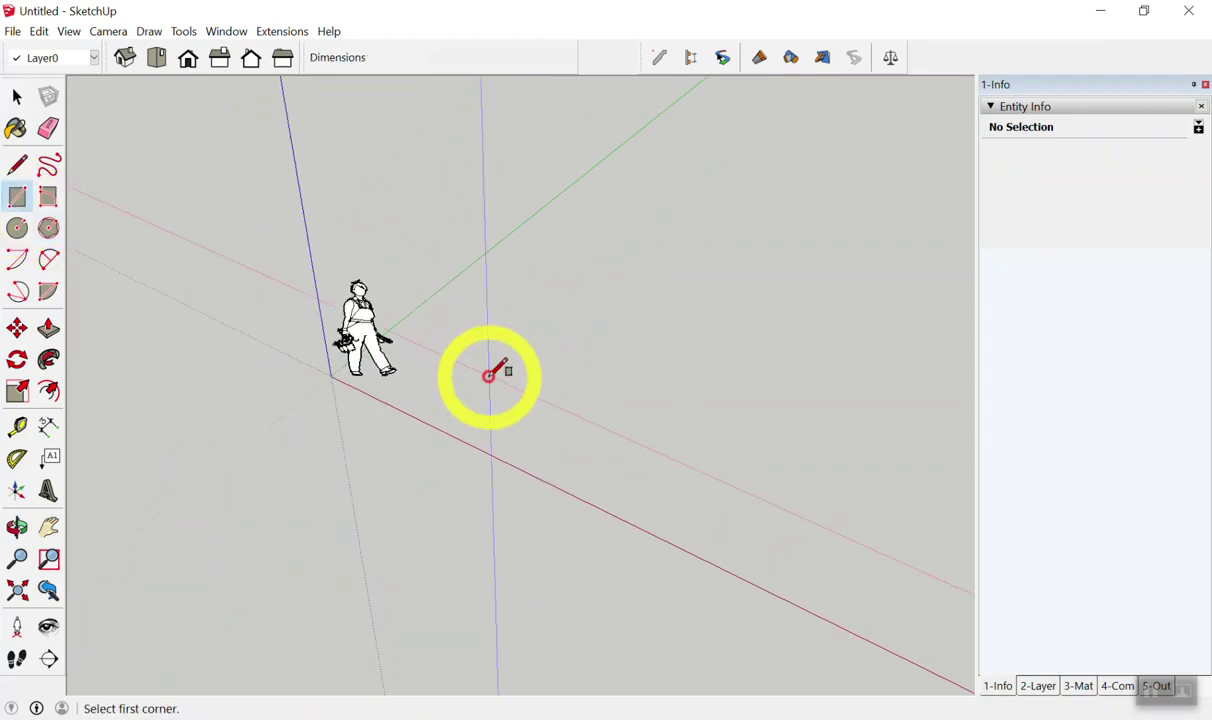
left_click(426, 366)
left_click(681, 331)
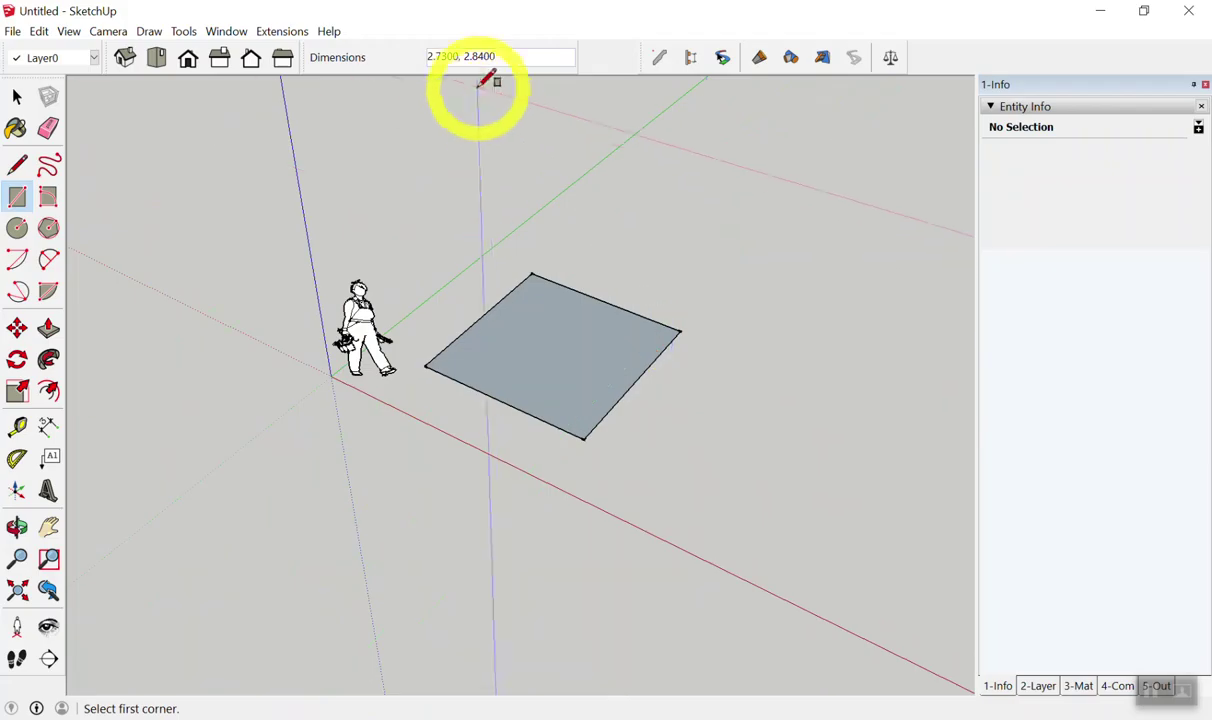
type("1,1")
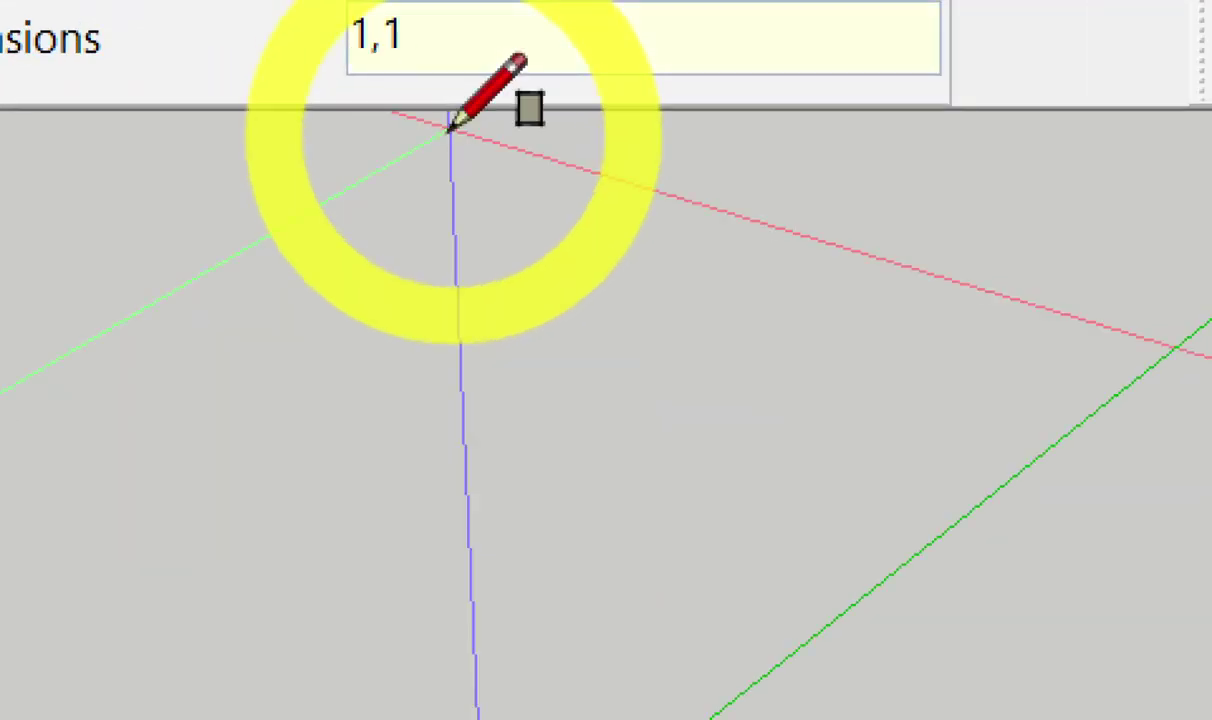
key("Return")
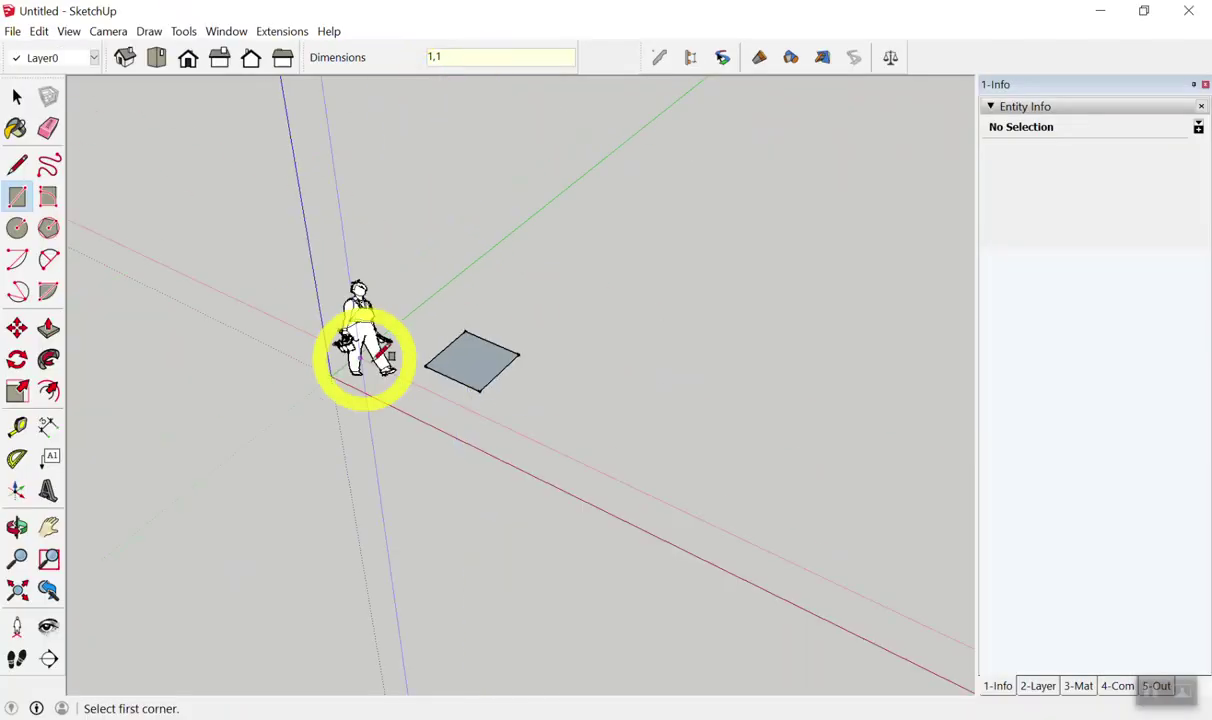
- Draw a 0.2 by 0.2 square beside it and stop drawing rectangles
scroll(514, 390, "up", 1)
scroll(508, 405, "up", 2)
left_click(553, 440)
left_click(668, 412)
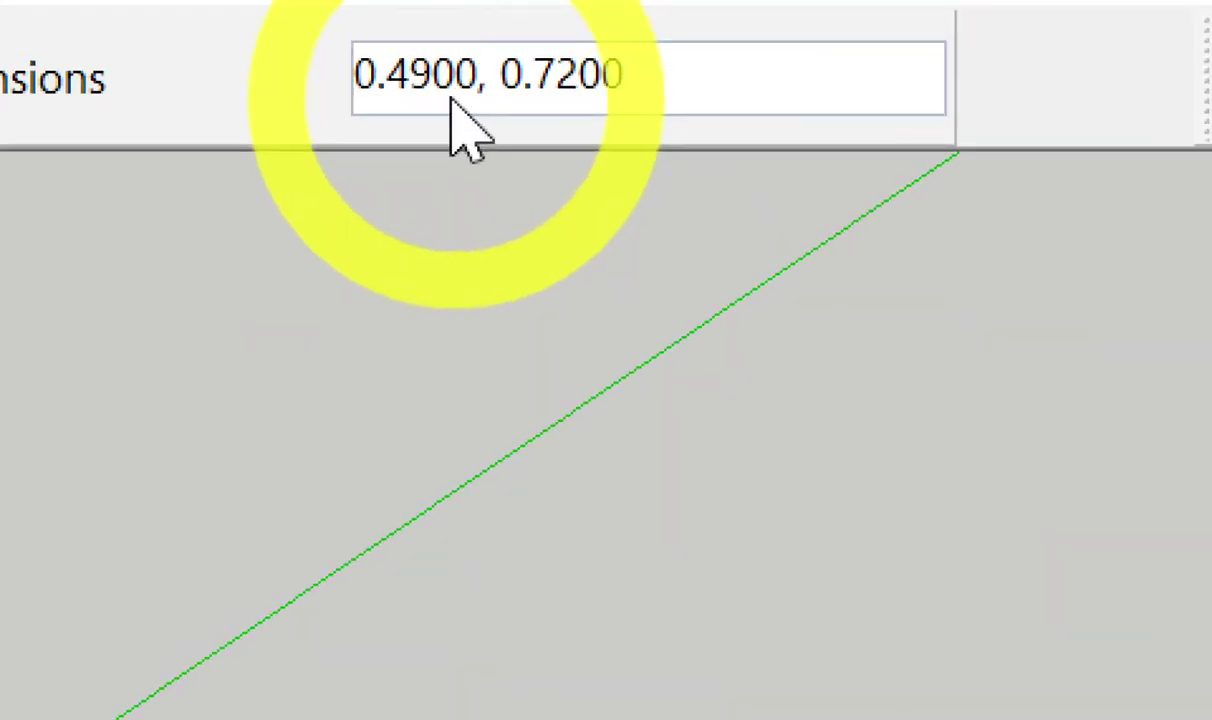
type(".2,.2")
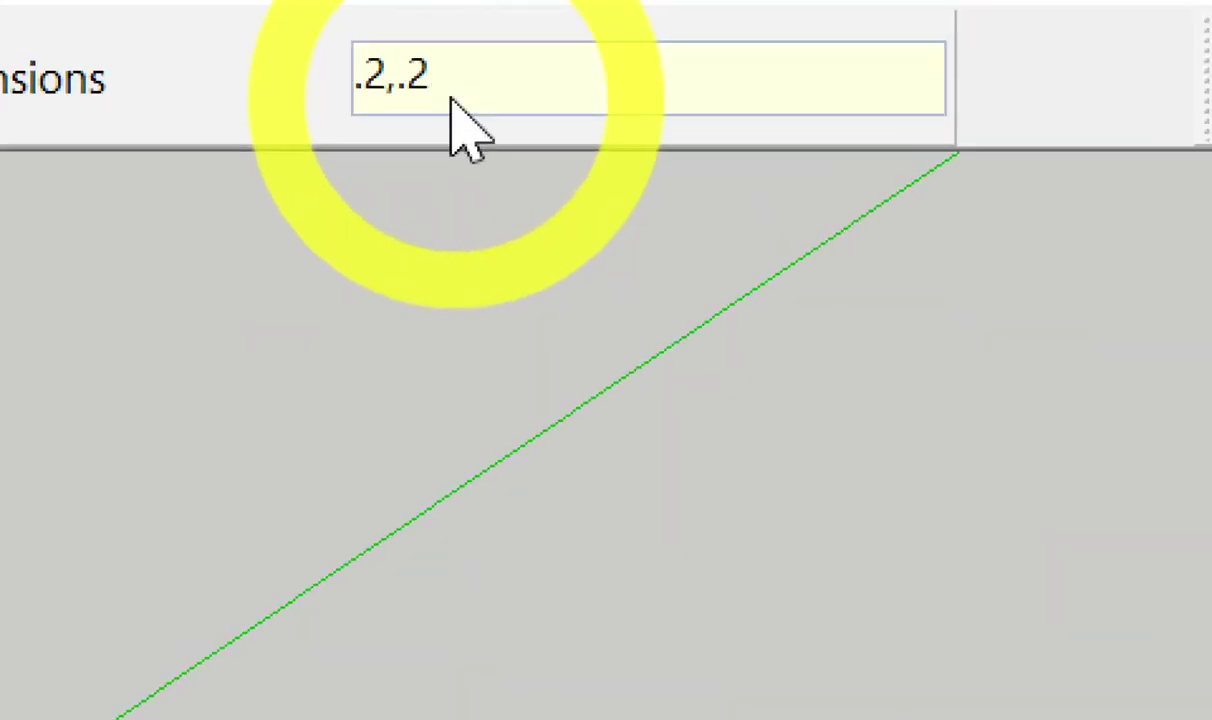
key("Return")
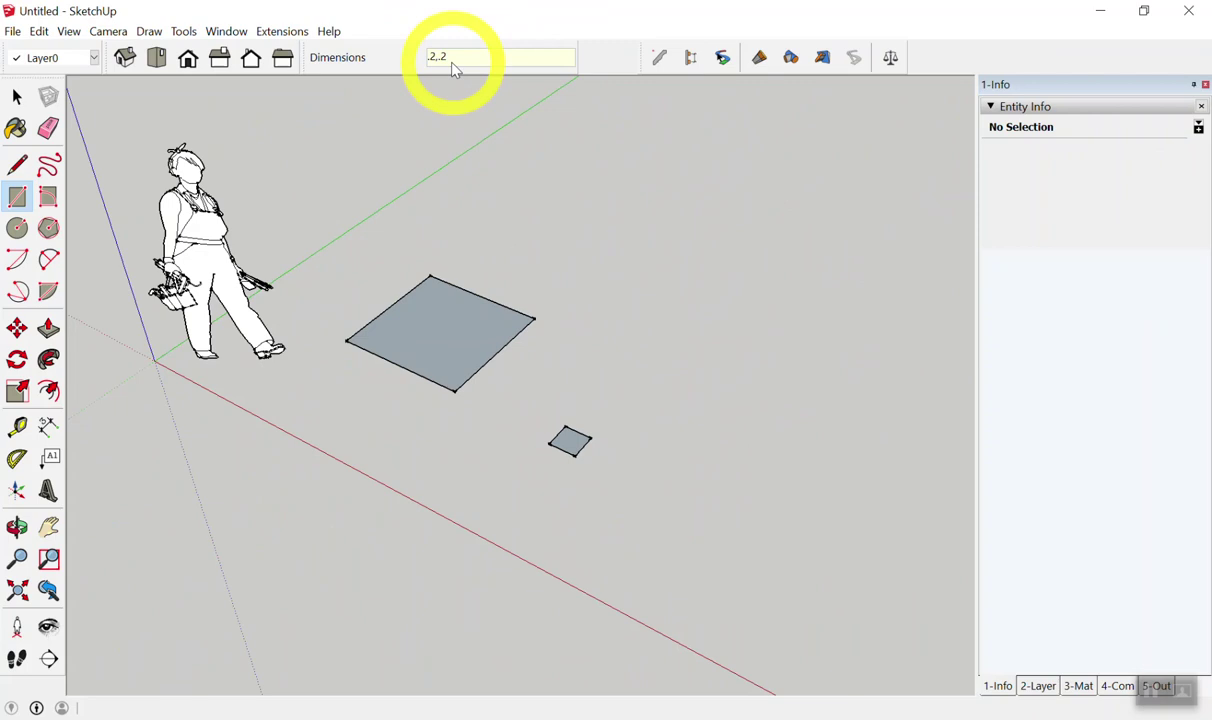
key("space")
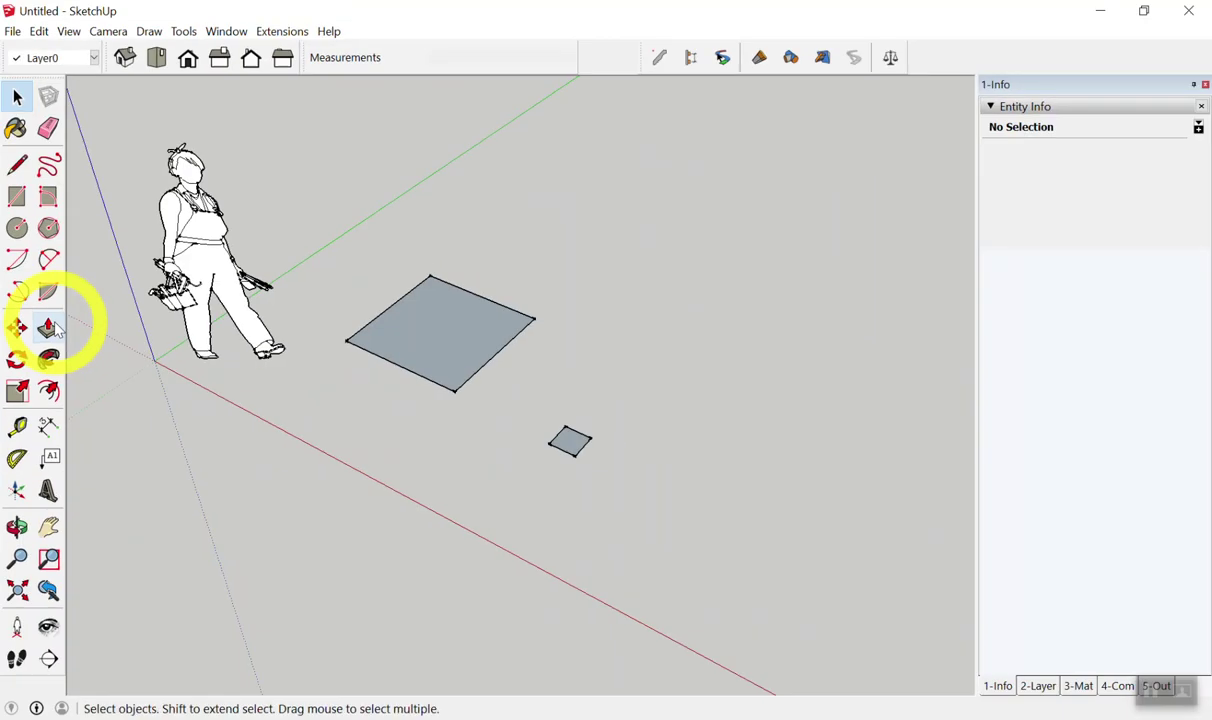
- Push/Pull the large square up exactly 1 m into a cube
left_click(49, 328)
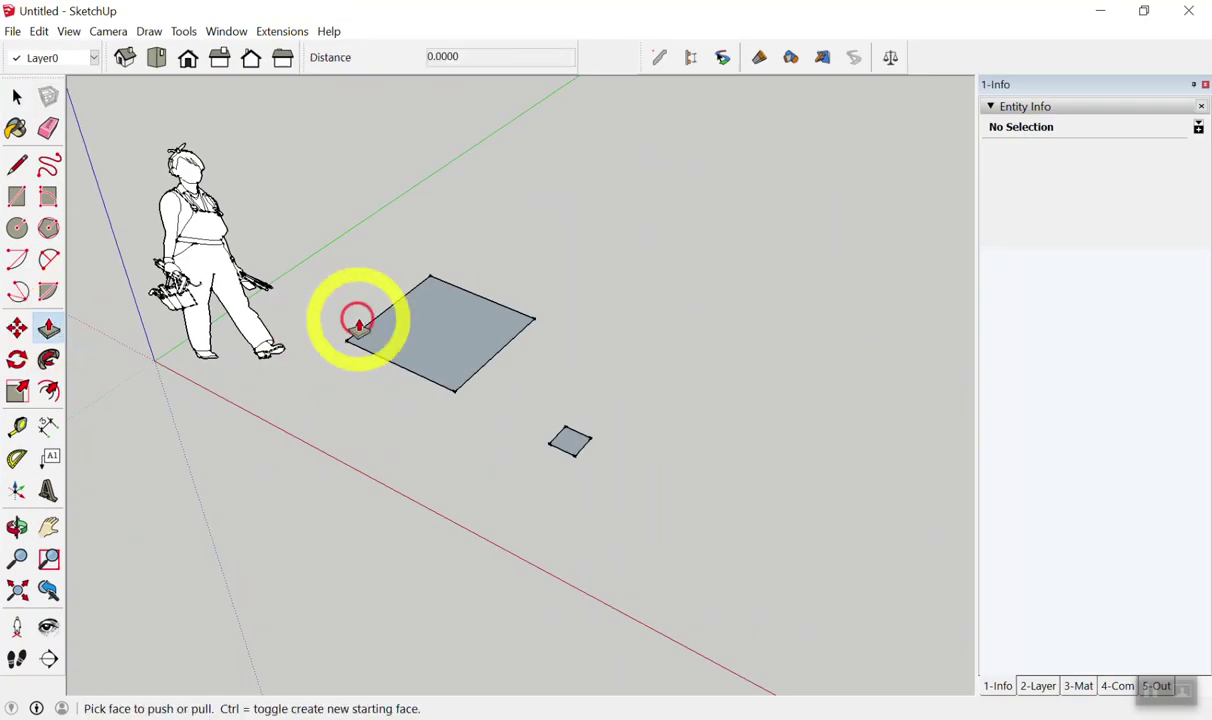
left_click(414, 330)
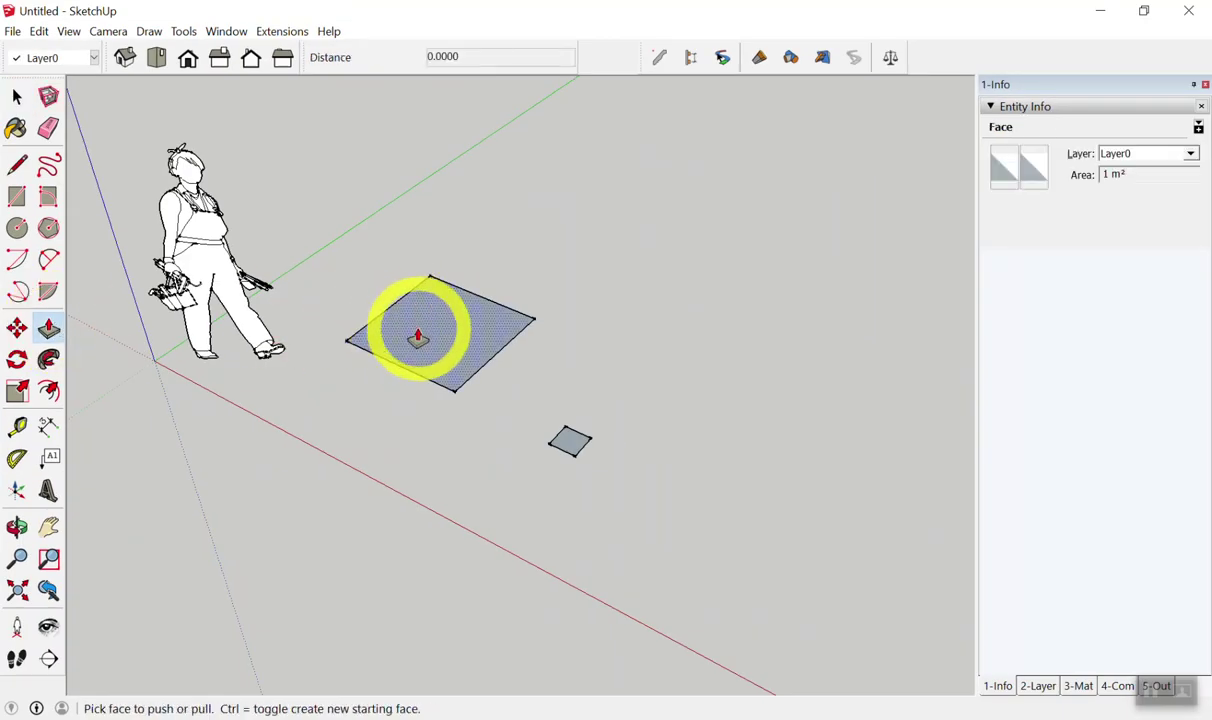
left_click(418, 338)
left_click(414, 263)
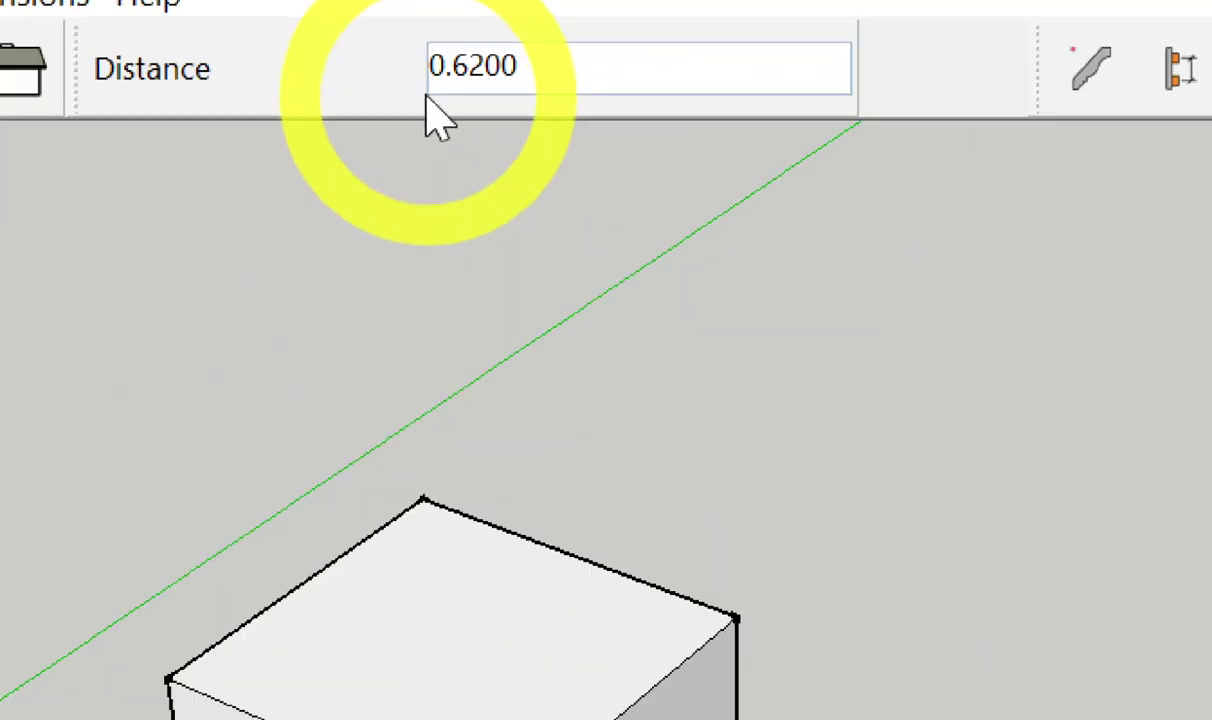
type("1")
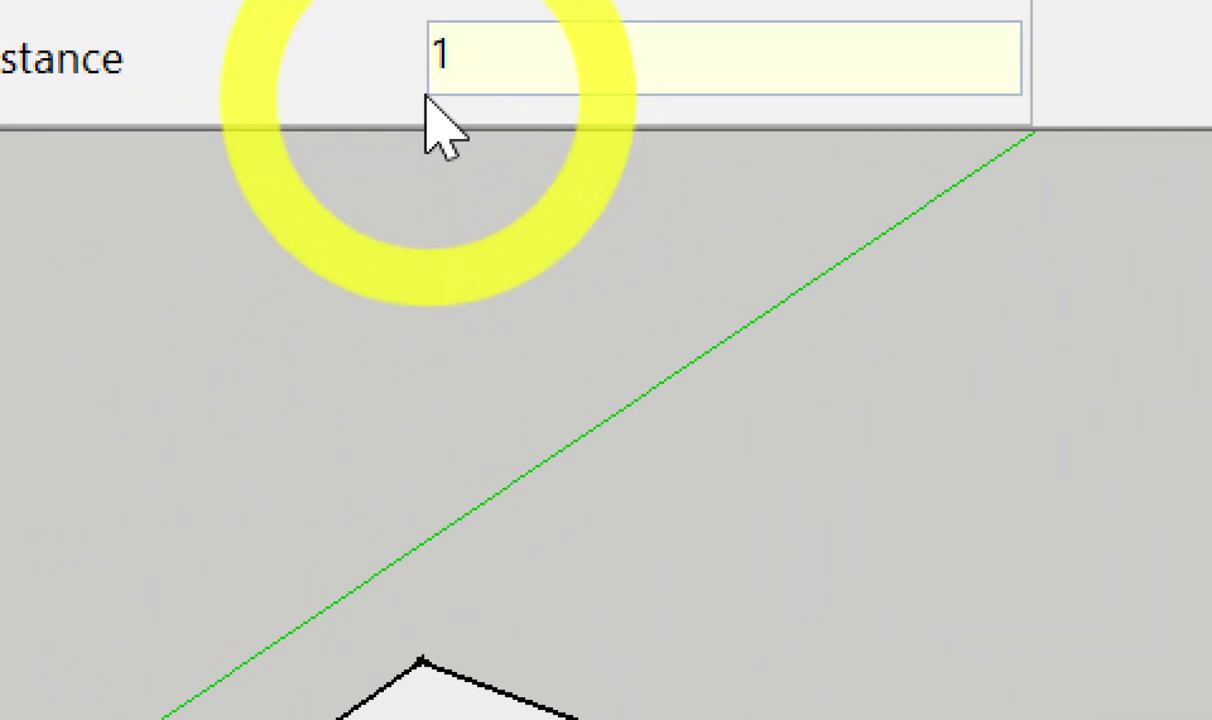
key("Return")
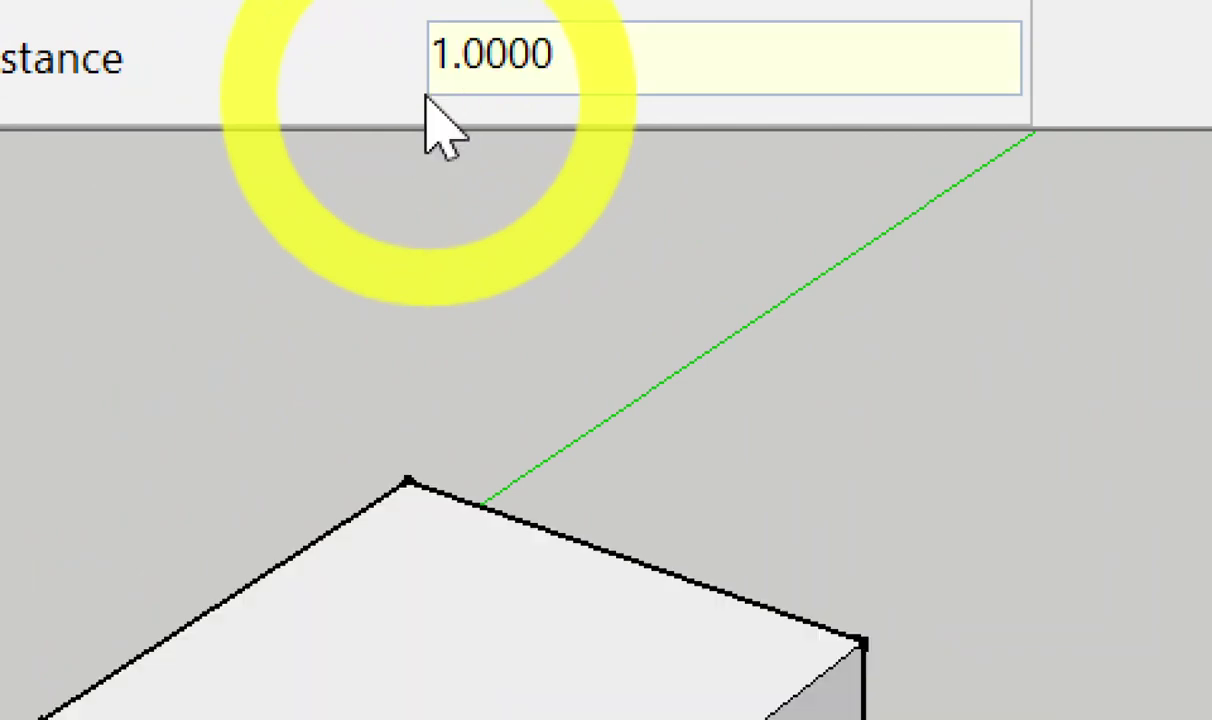
- Pull the small square up 4 m into a post and orbit to a side-on view
left_click(582, 443)
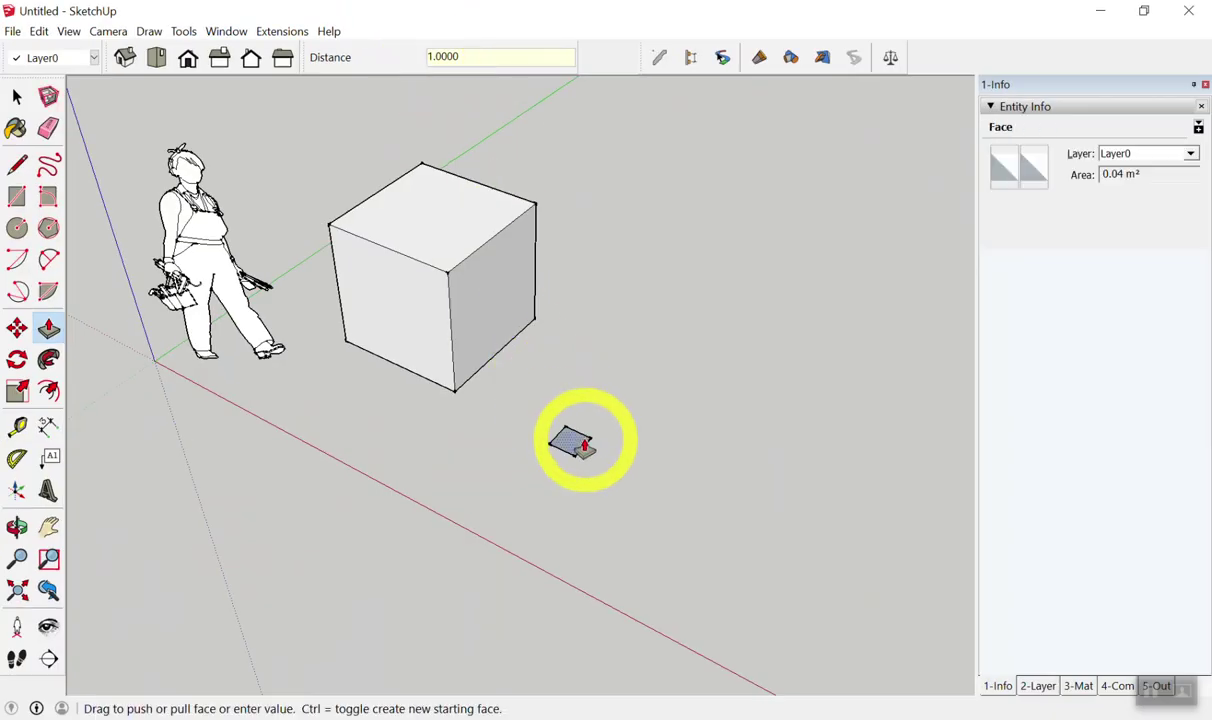
left_click(590, 348)
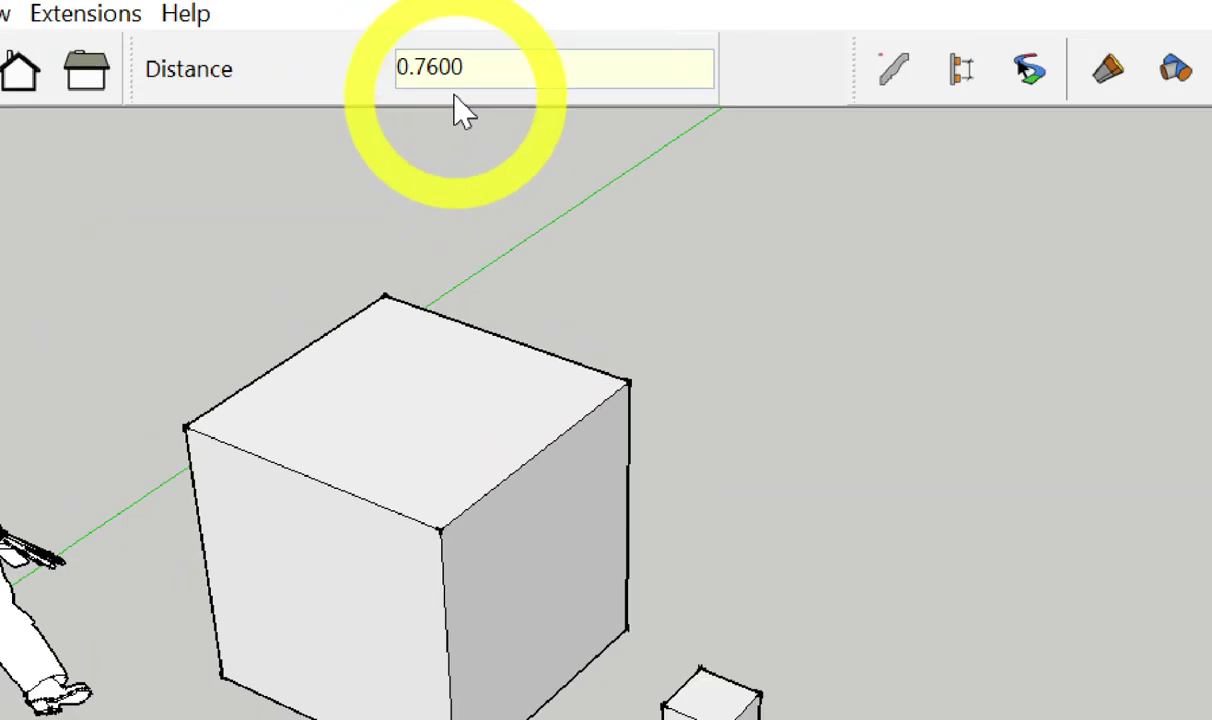
type("4")
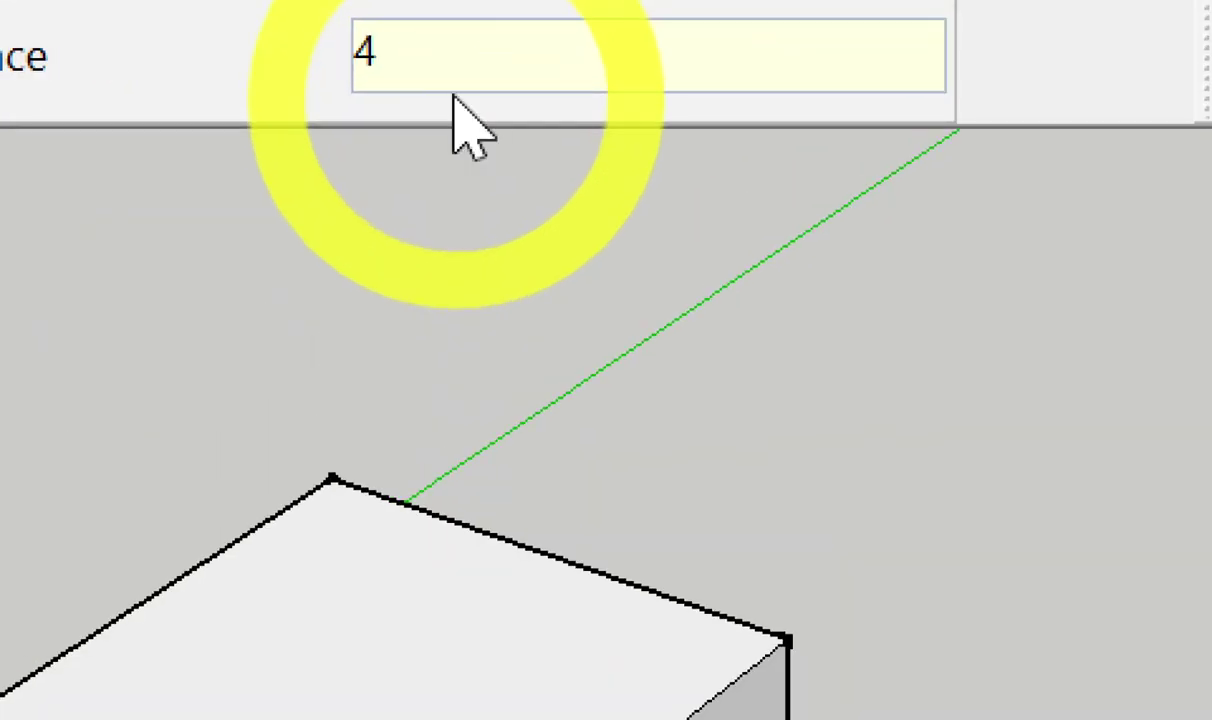
key("Return")
key("space")
scroll(574, 414, "down", 5)
key("o")
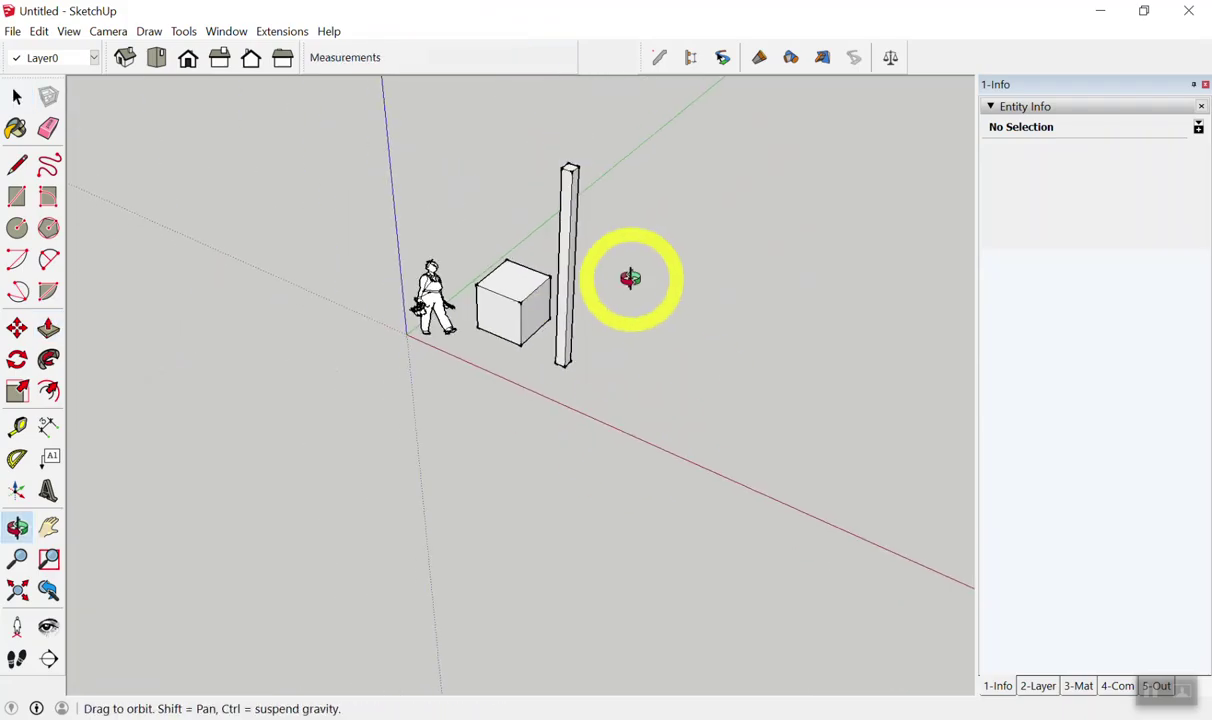
left_click_drag(630, 278, 631, 150)
key("space")
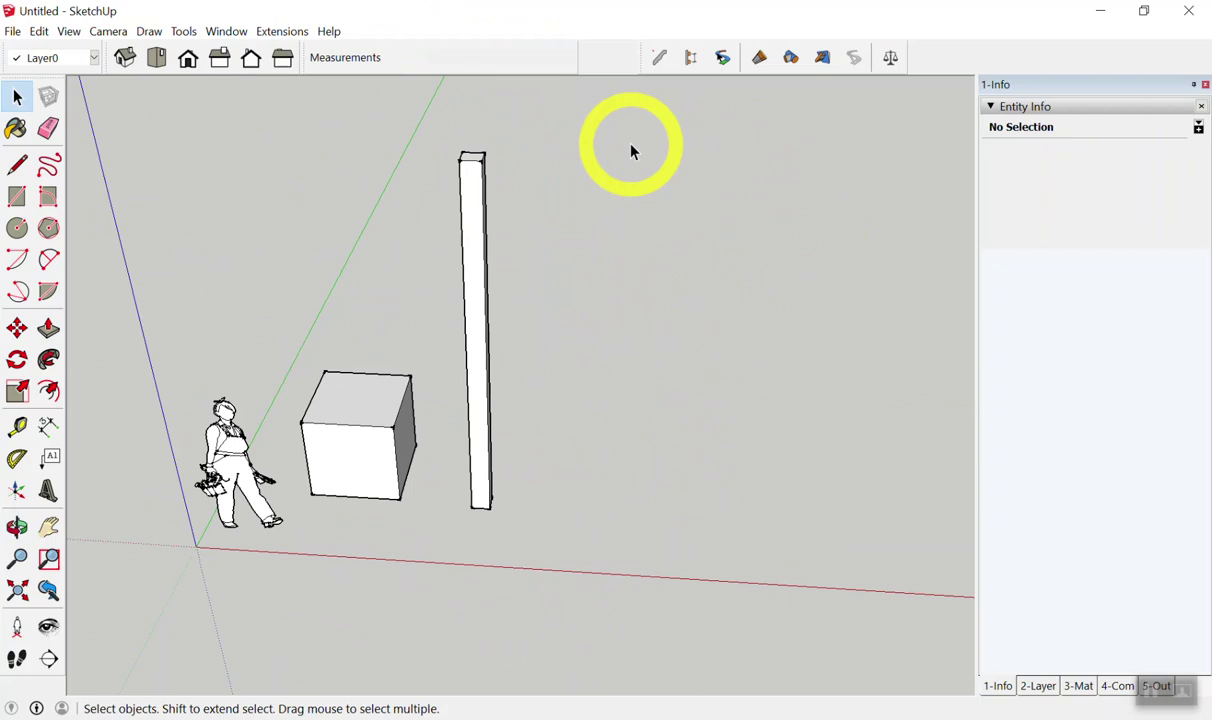
- Orbit toward the cube and window-select all 18 of its entities, excluding the post
mouse_move(631, 151)
middle_mouse_down()
mouse_move(471, 122)
mouse_move(384, 334)
middle_mouse_up()
scroll(330, 278, "up", 3)
scroll(366, 266, "up", 2)
middle_click_drag(366, 266, 565, 265)
left_click_drag(237, 150, 597, 482)
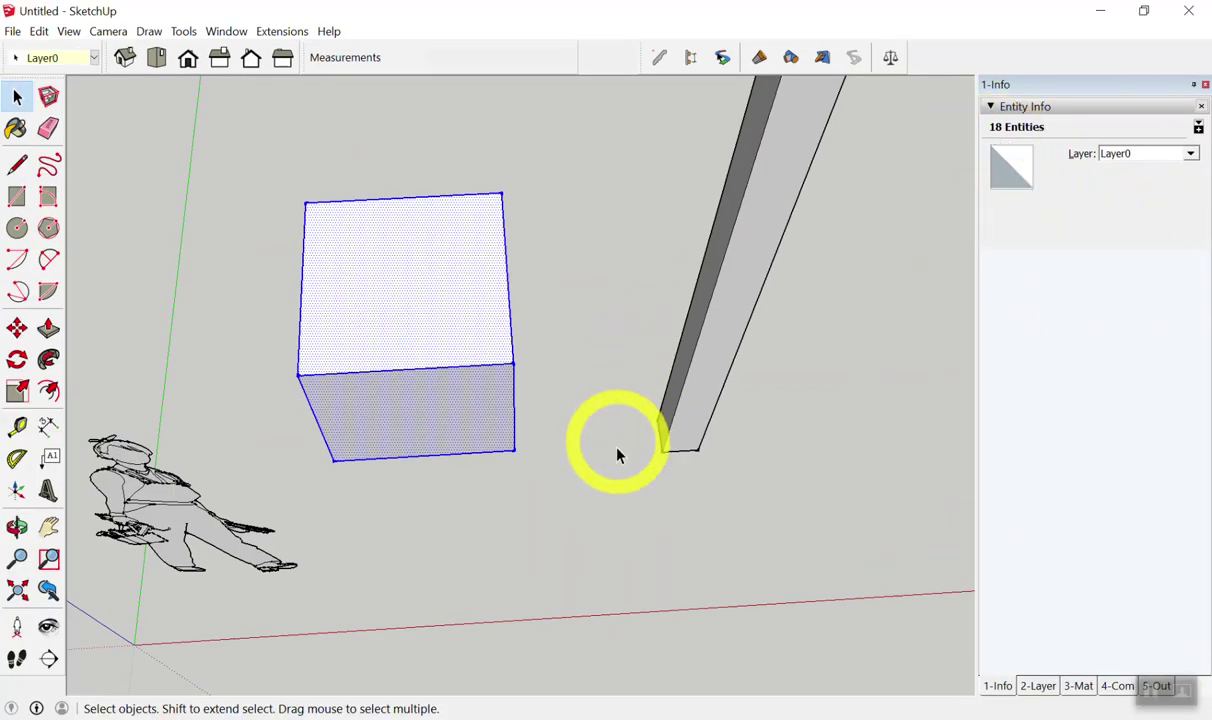
left_click(456, 472)
middle_click_drag(228, 182, 356, 295)
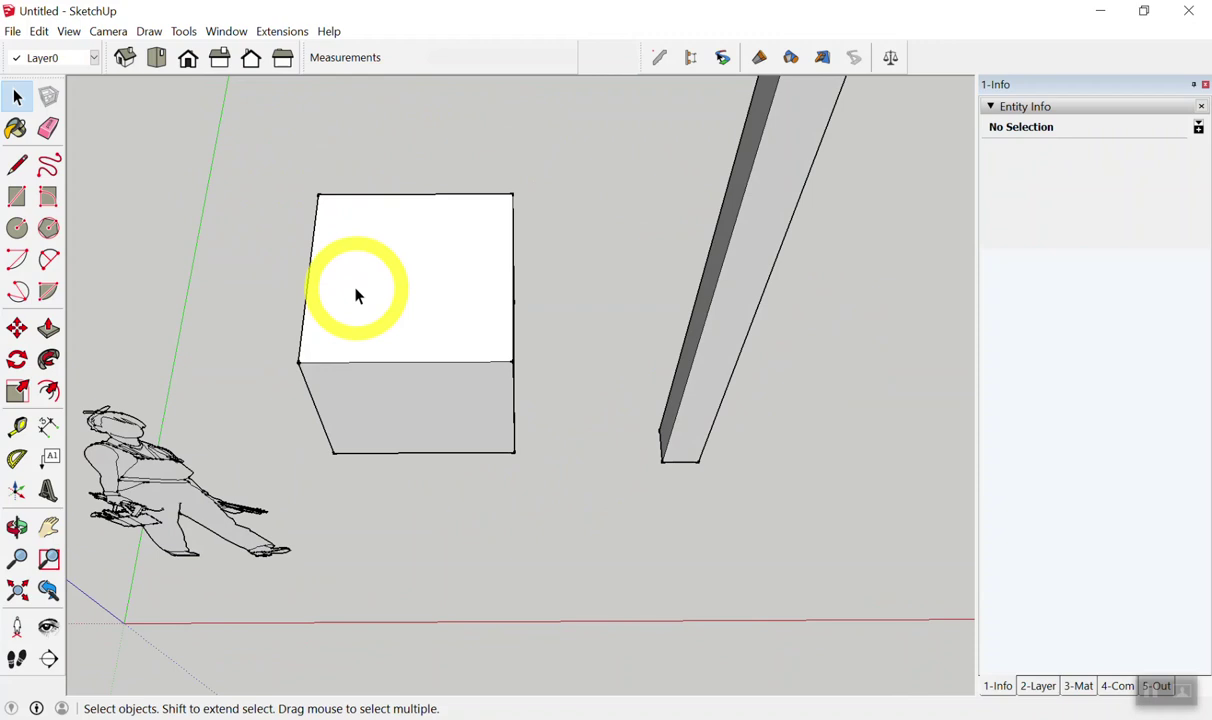
mouse_move(225, 150)
left_mouse_down()
mouse_move(535, 475)
mouse_move(558, 478)
left_mouse_up()
middle_click_drag(558, 478, 320, 272)
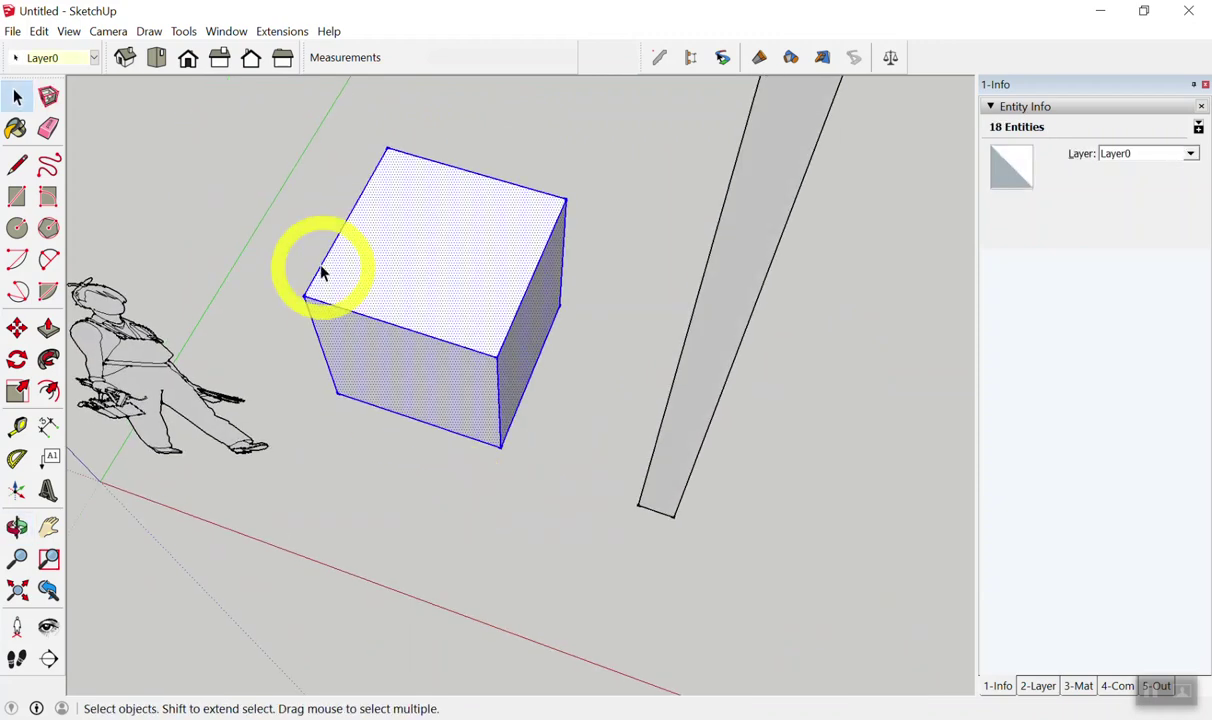
left_click_drag(216, 116, 592, 517)
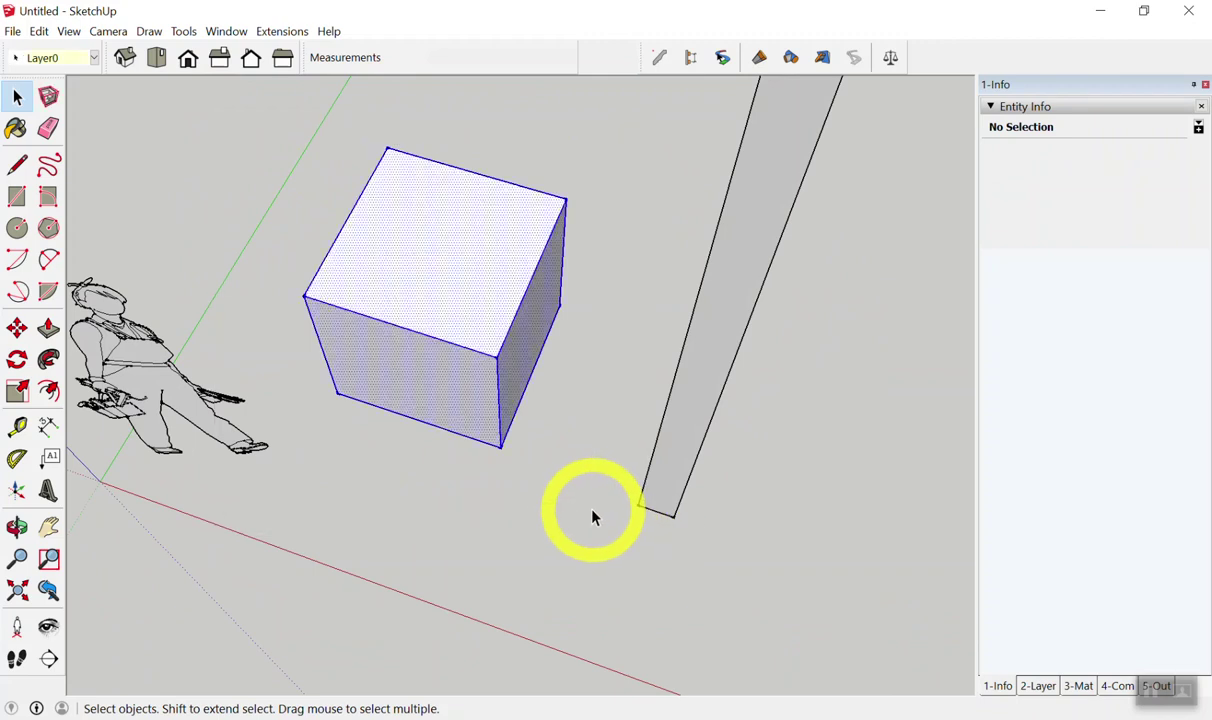
- Reselect the full cube geometry with a selection window
right_click(425, 275)
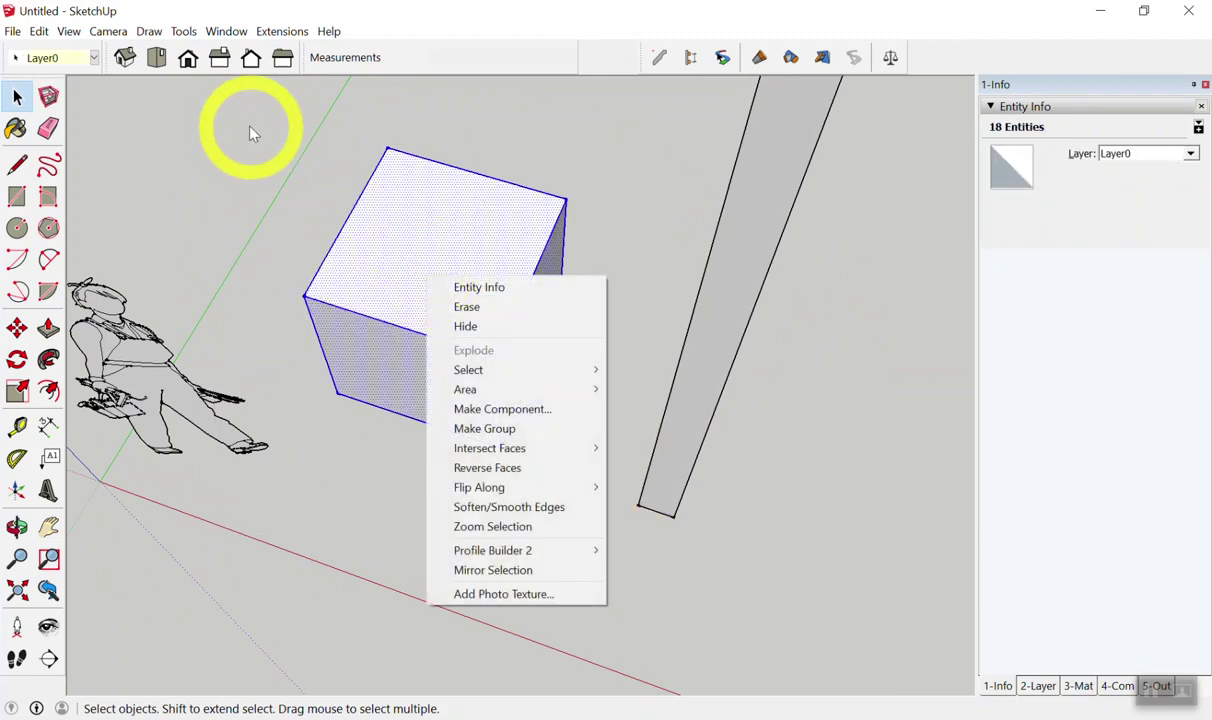
left_click(252, 133)
left_click_drag(243, 100, 600, 492)
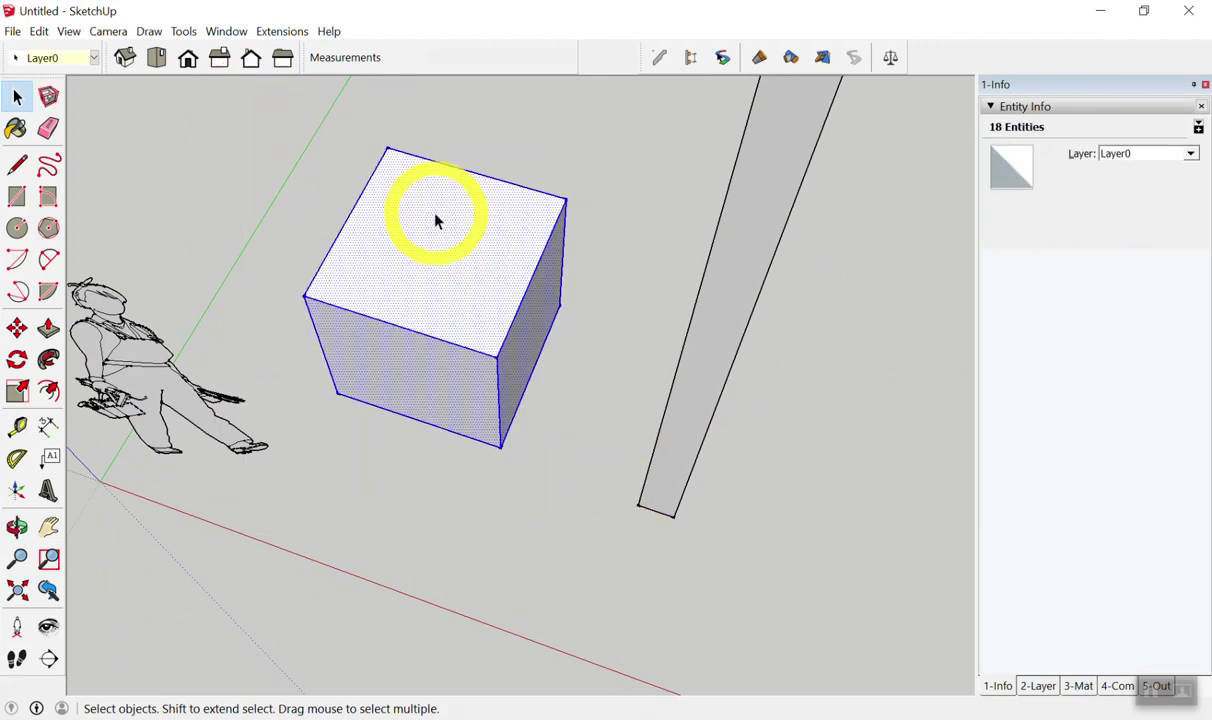
right_click(436, 220)
left_click(256, 205)
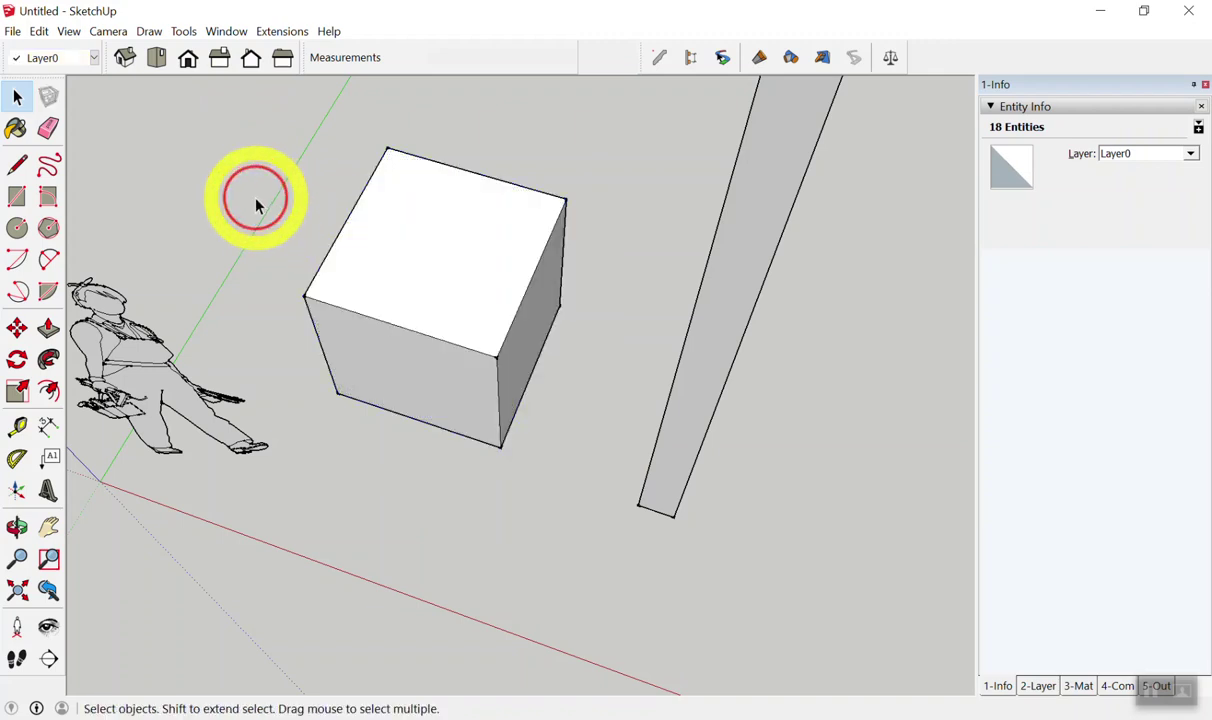
left_click_drag(247, 105, 611, 482)
mouse_move(192, 120)
left_mouse_down()
mouse_move(566, 345)
mouse_move(618, 482)
left_mouse_up()
left_click_drag(612, 143, 149, 470)
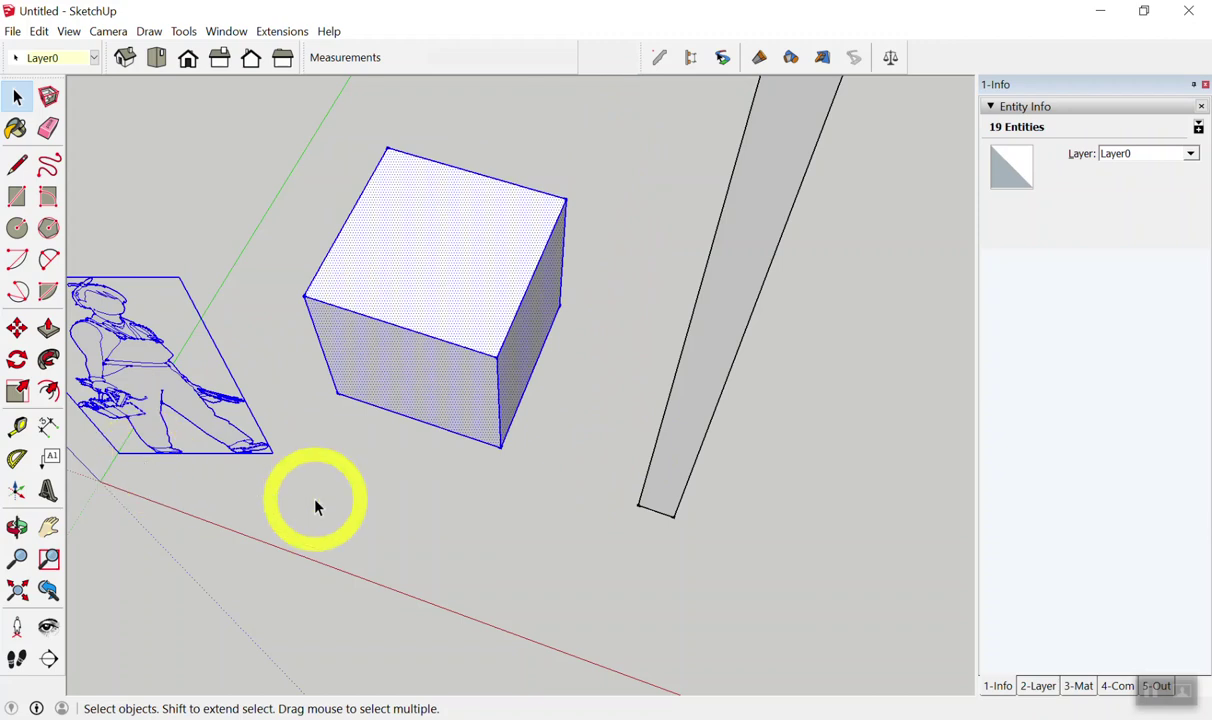
left_click_drag(240, 81, 580, 487)
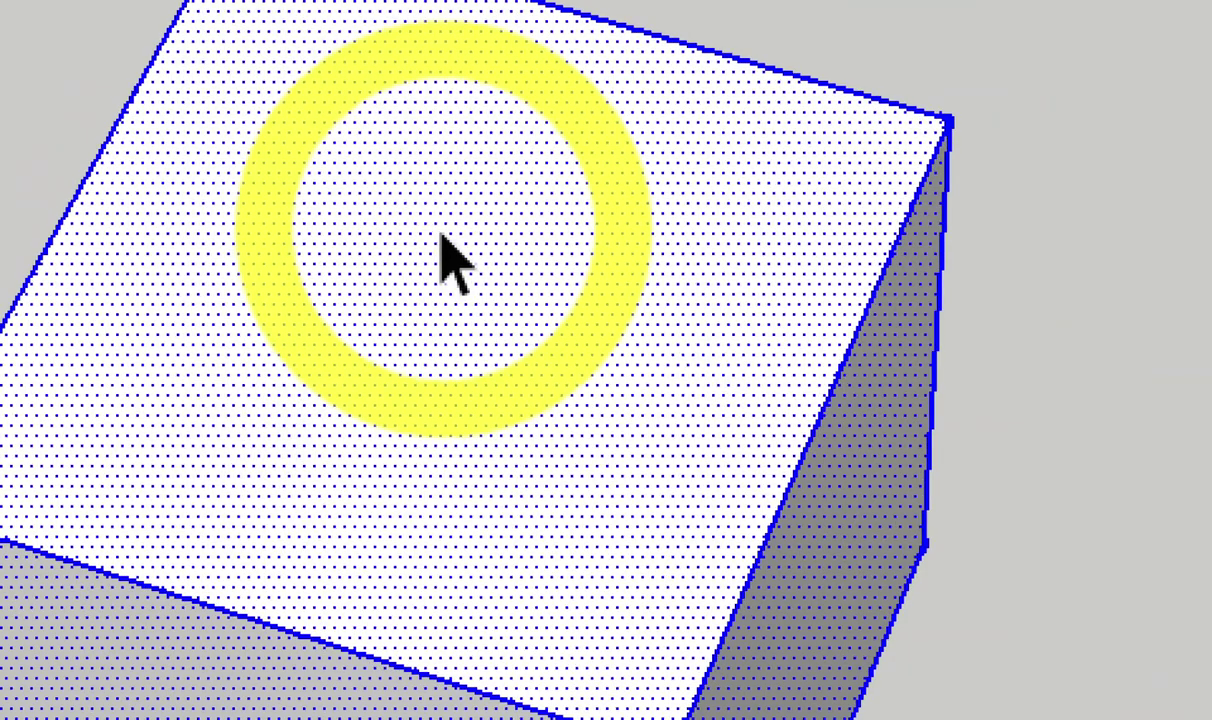
- Group the cube geometry with Make Group and clear the selection
right_click(443, 238)
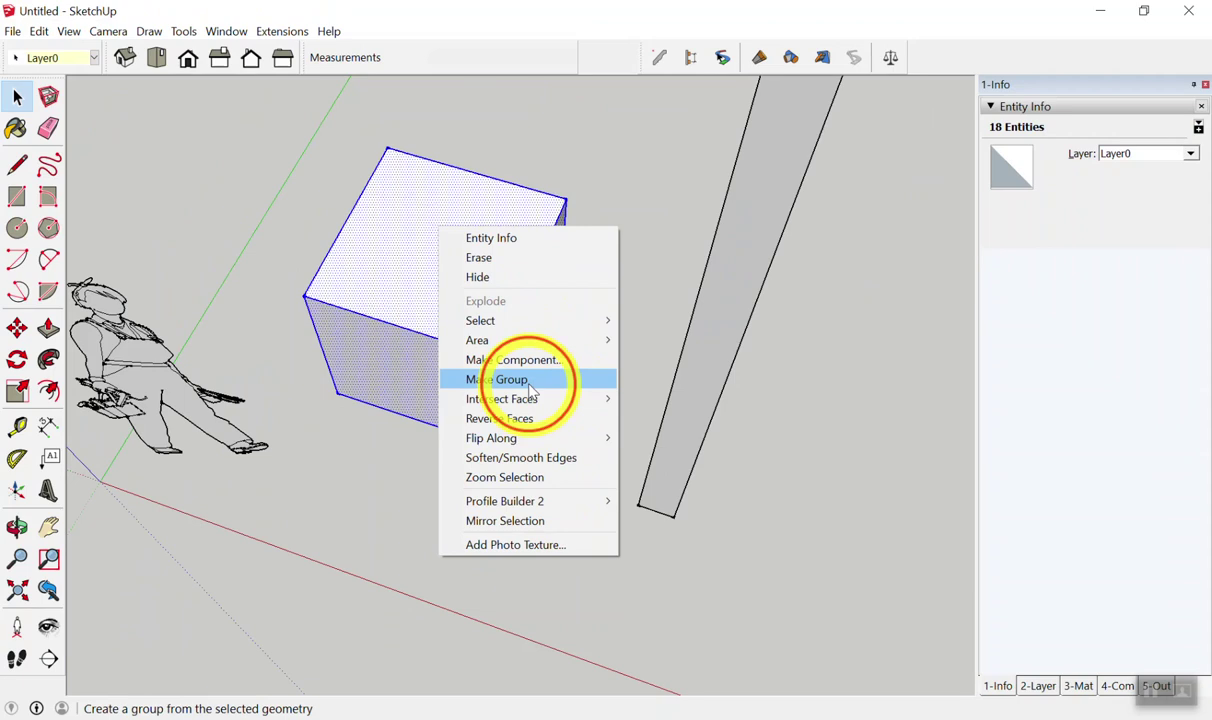
left_click(527, 383)
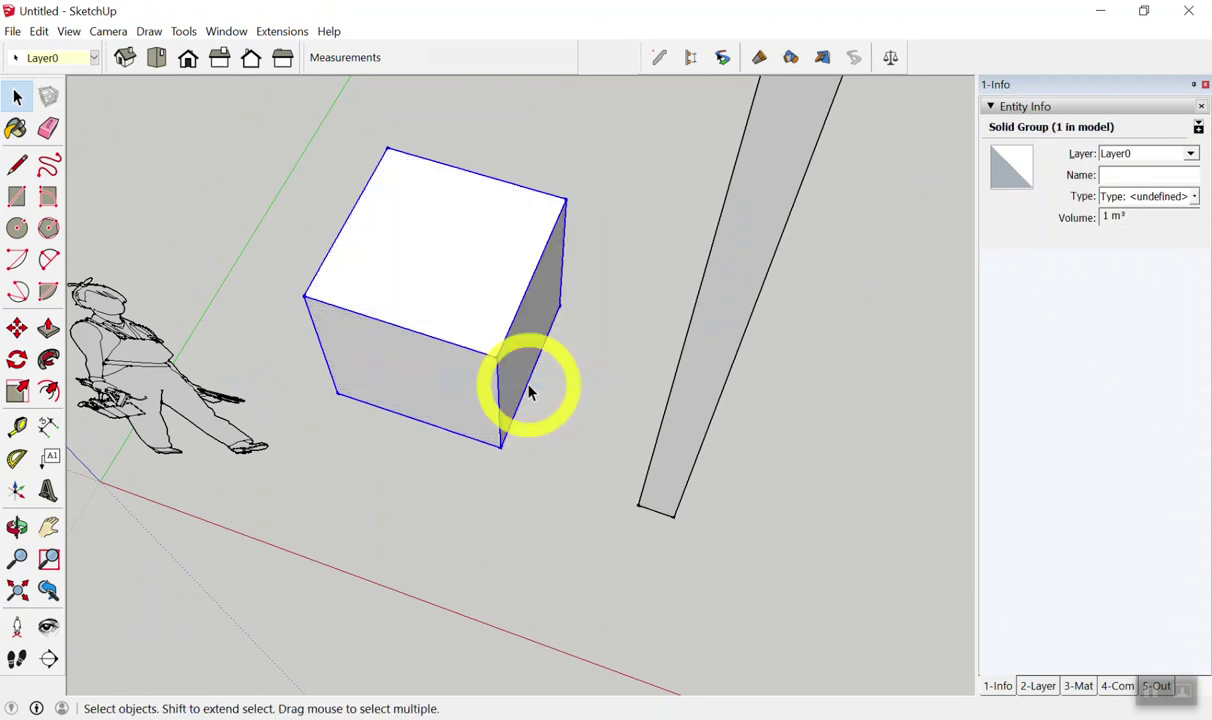
left_click(436, 484)
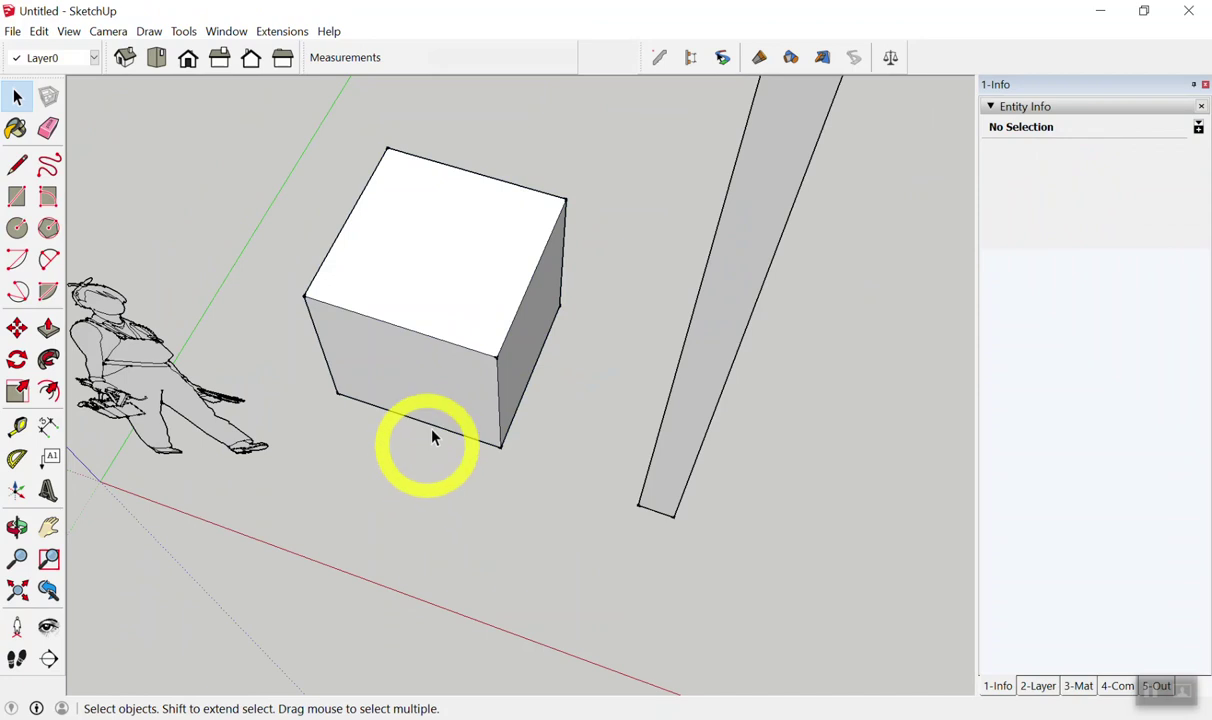
- Select the cube group and check Entity Info shows a 1 m³ solid volume
scroll(450, 207, "up", 2)
left_click(443, 203)
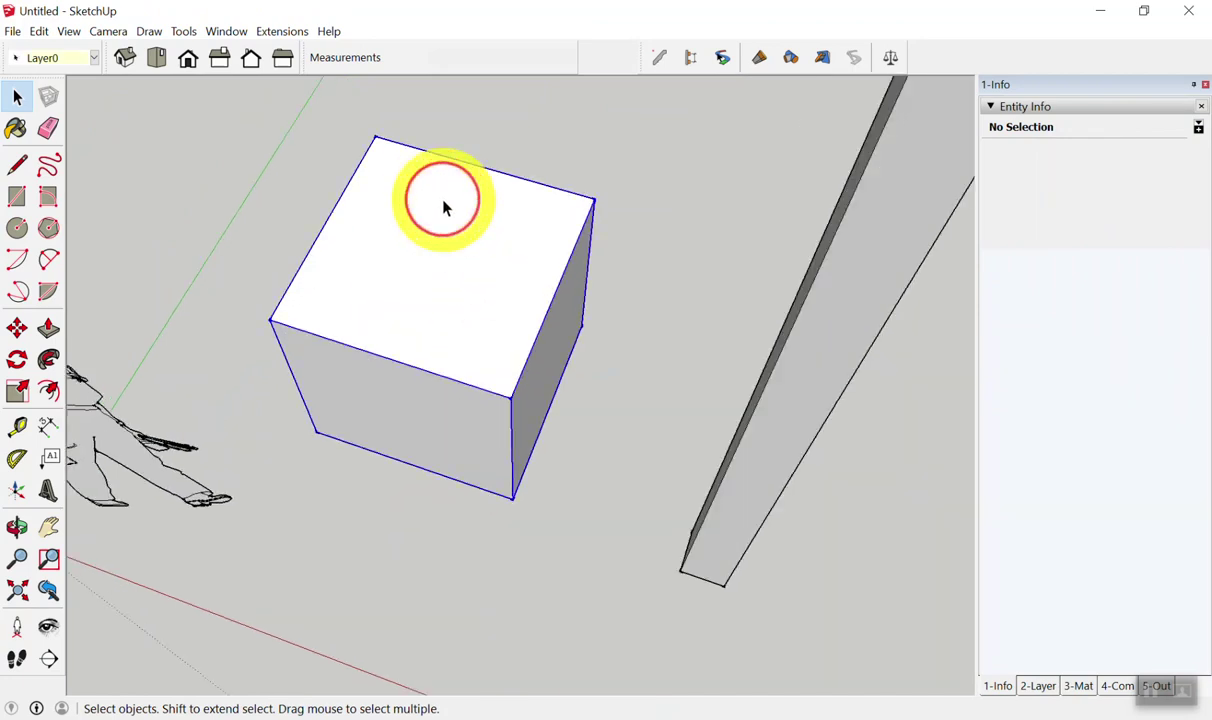
left_click(473, 224)
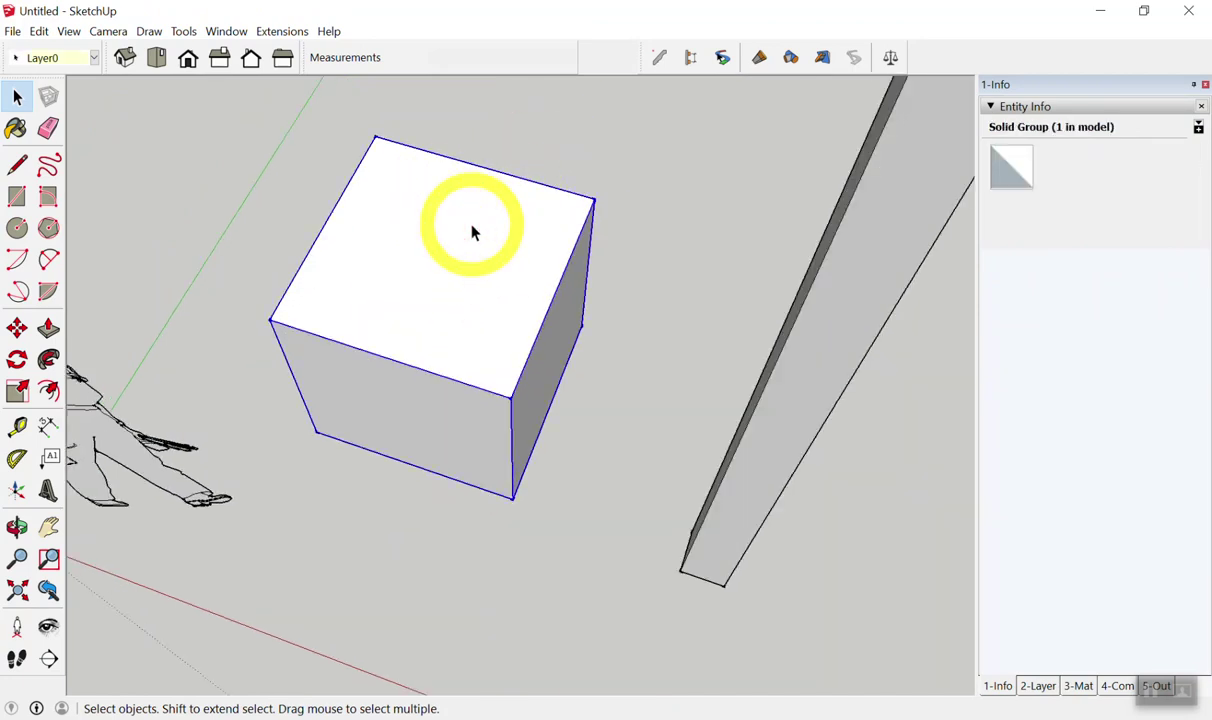
left_click(475, 232)
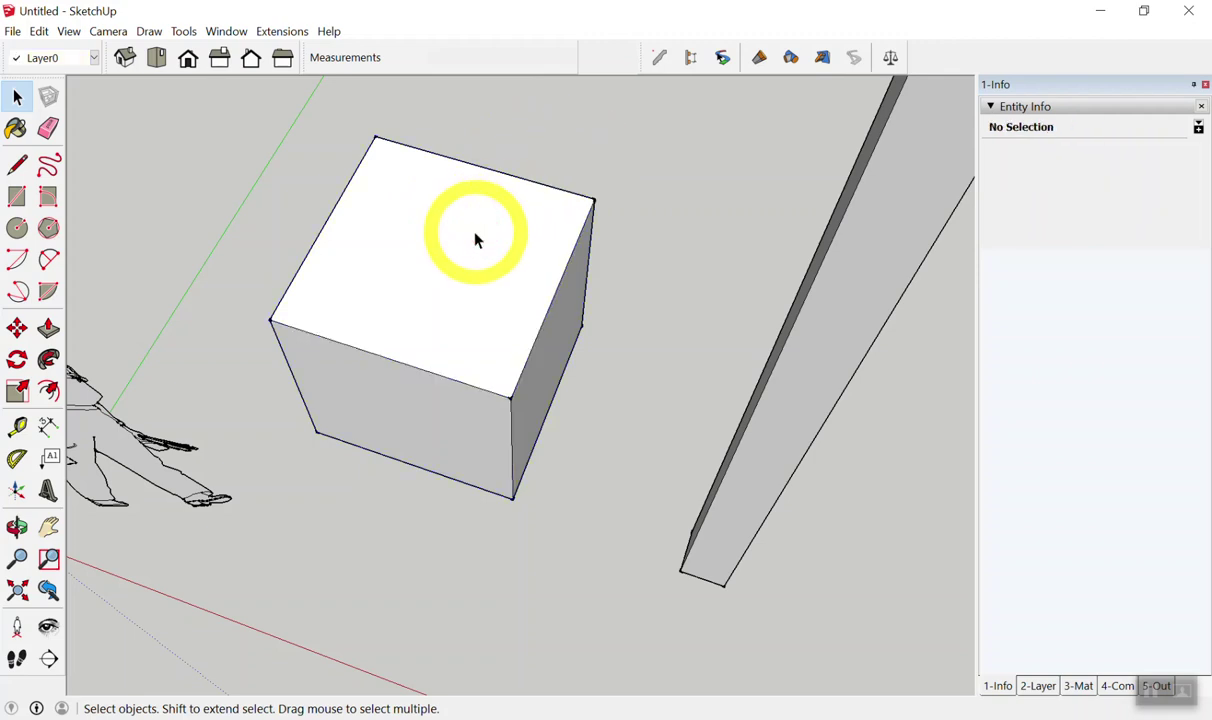
left_click(477, 240)
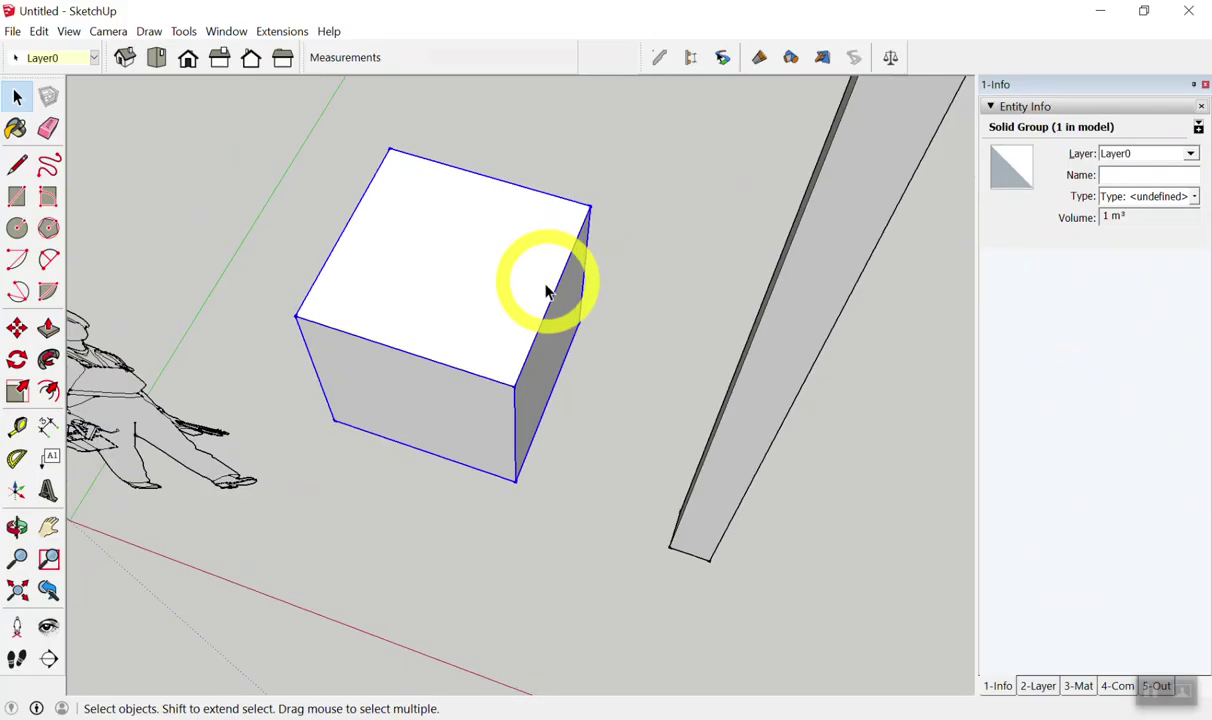
scroll(546, 287, "down", 5)
middle_click_drag(509, 400, 725, 487)
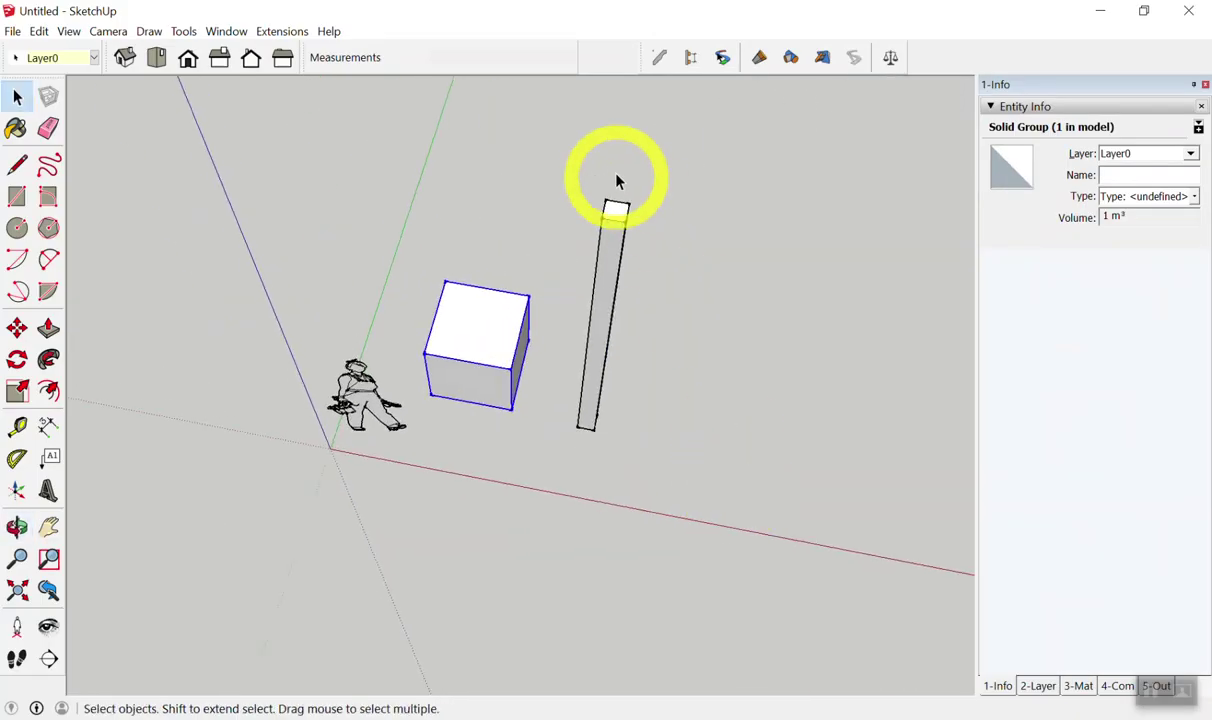
- Window-select all of the tall post's geometry
middle_click_drag(633, 230, 709, 235)
left_click(532, 160)
left_click_drag(531, 152, 787, 567)
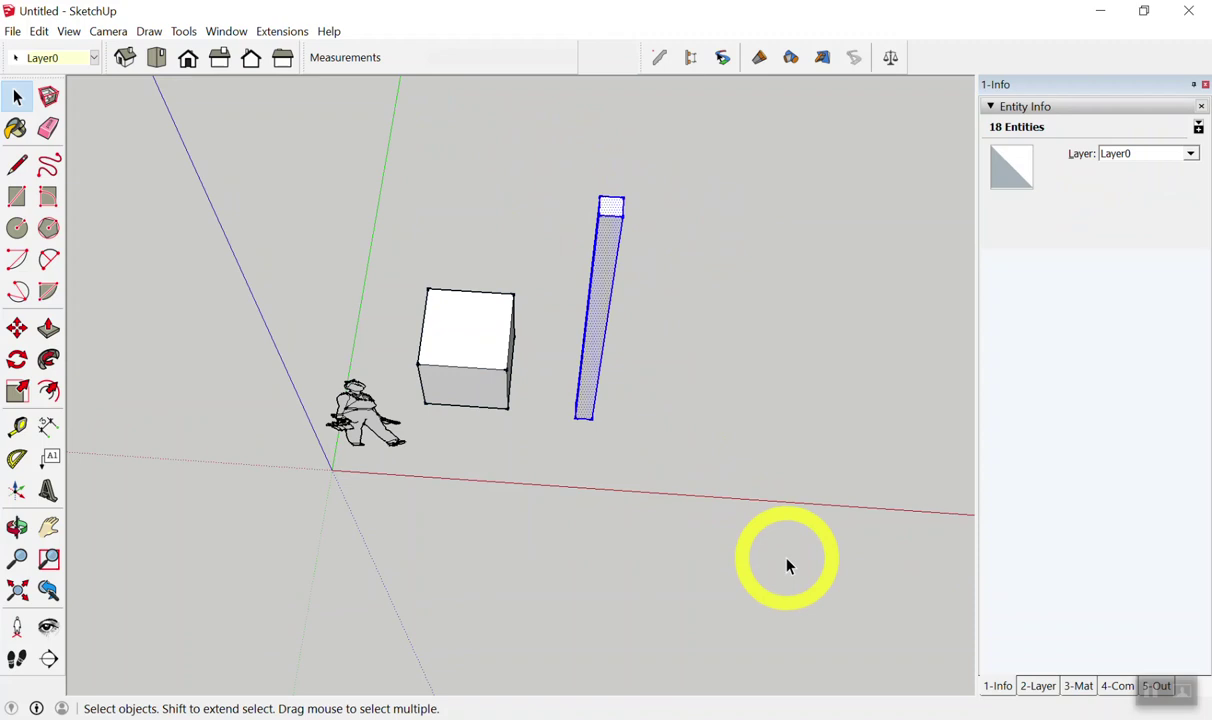
left_click(763, 398)
left_click_drag(515, 141, 817, 563)
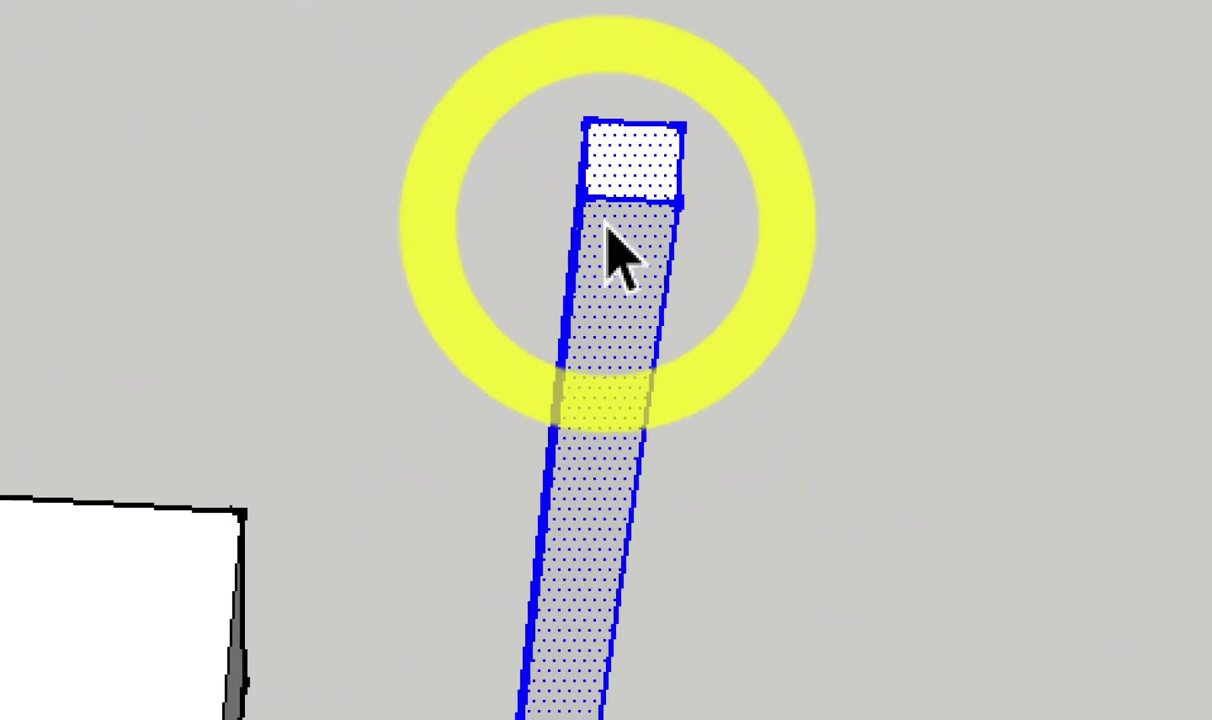
- Make the post a group and confirm its 0.16 m³ volume in Entity Info
right_click(606, 226)
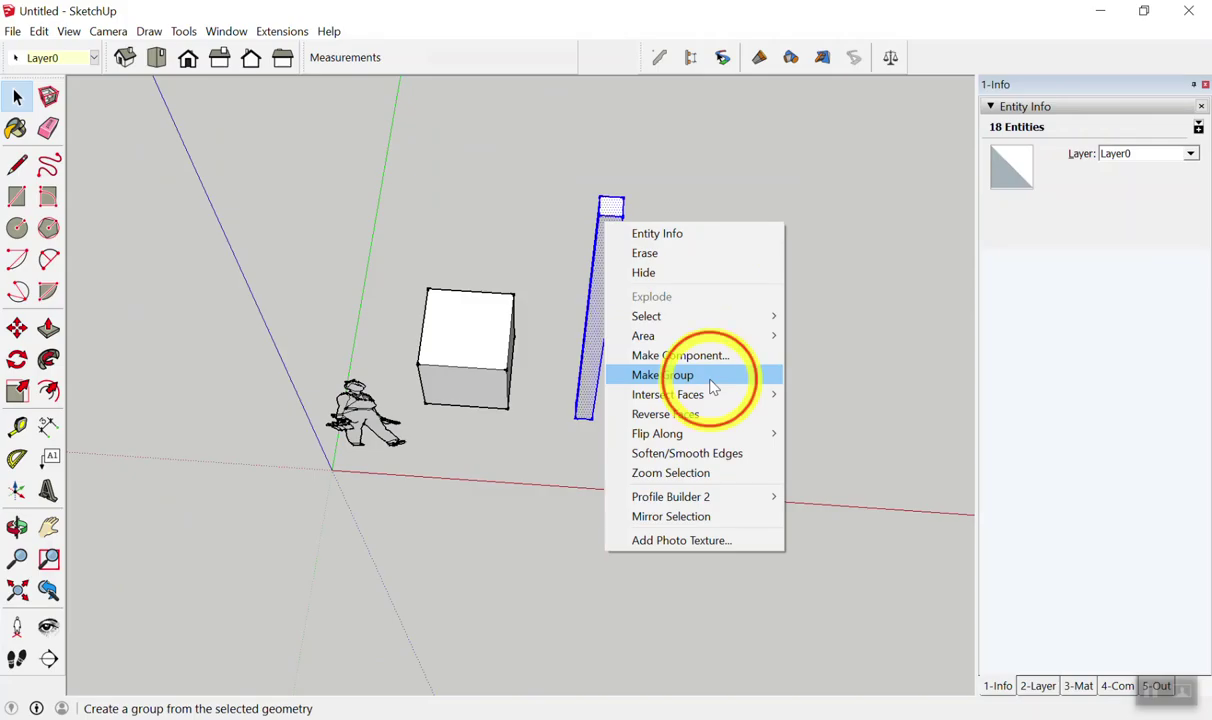
left_click(716, 377)
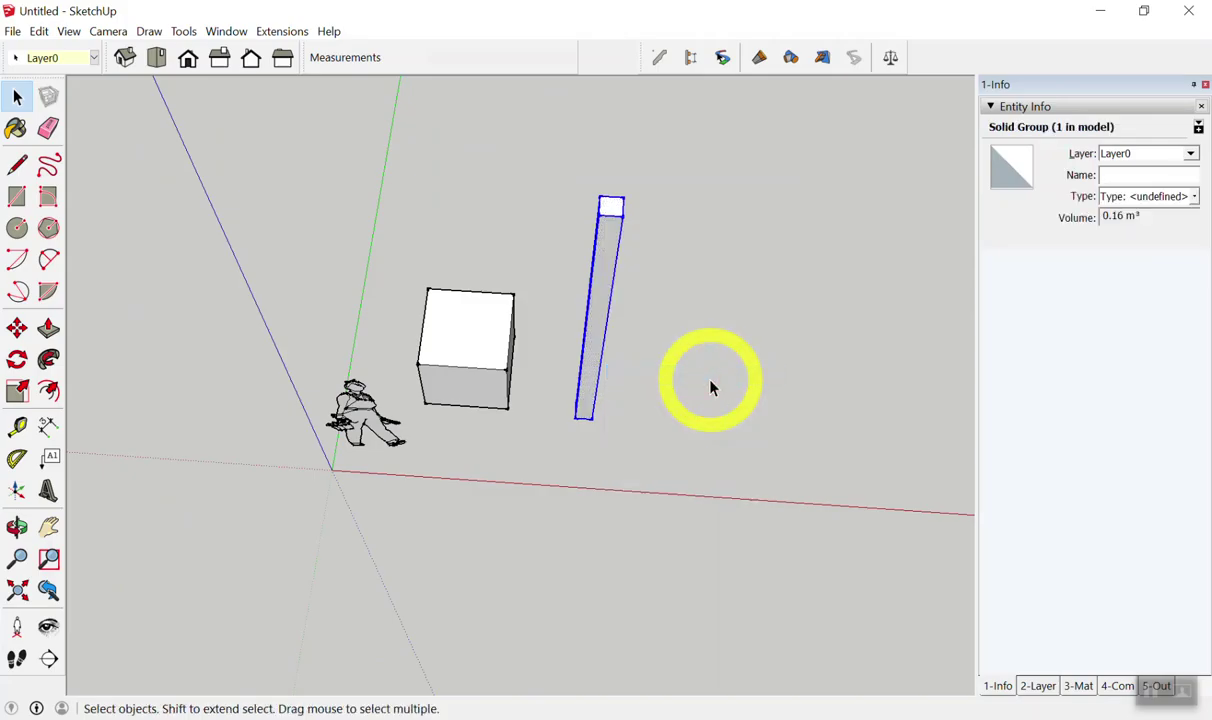
left_click(617, 246)
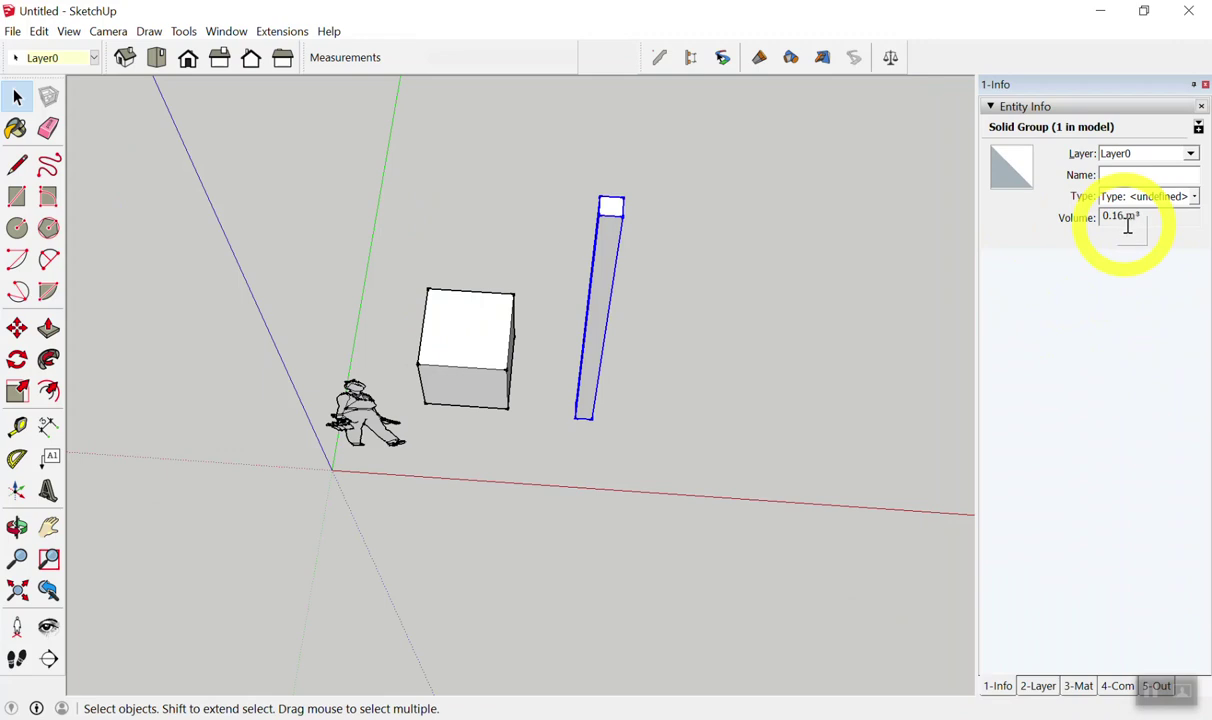
left_click(744, 122)
mouse_move(744, 122)
middle_mouse_down()
mouse_move(617, 338)
mouse_move(454, 373)
mouse_move(354, 433)
mouse_move(460, 400)
middle_mouse_up()
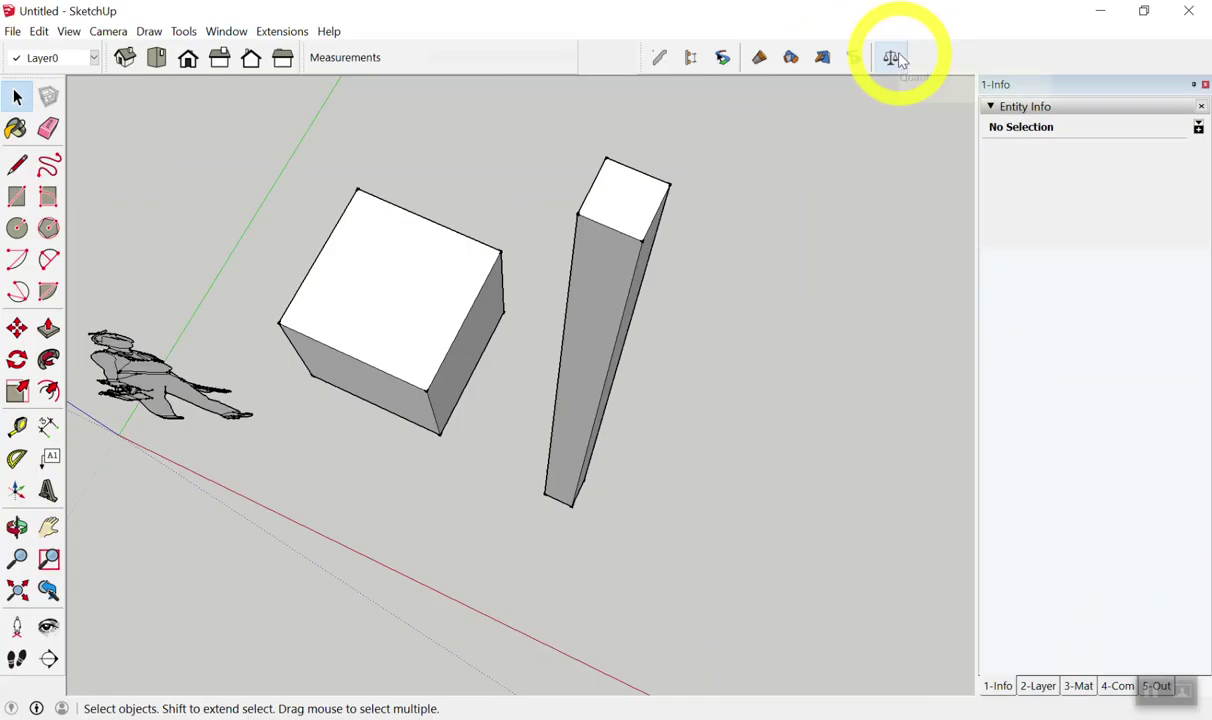
- Show PB Quantifier values for the cube, then for the tall post (length 4, area 0.8, volume 0.16 m³)
left_click(895, 57)
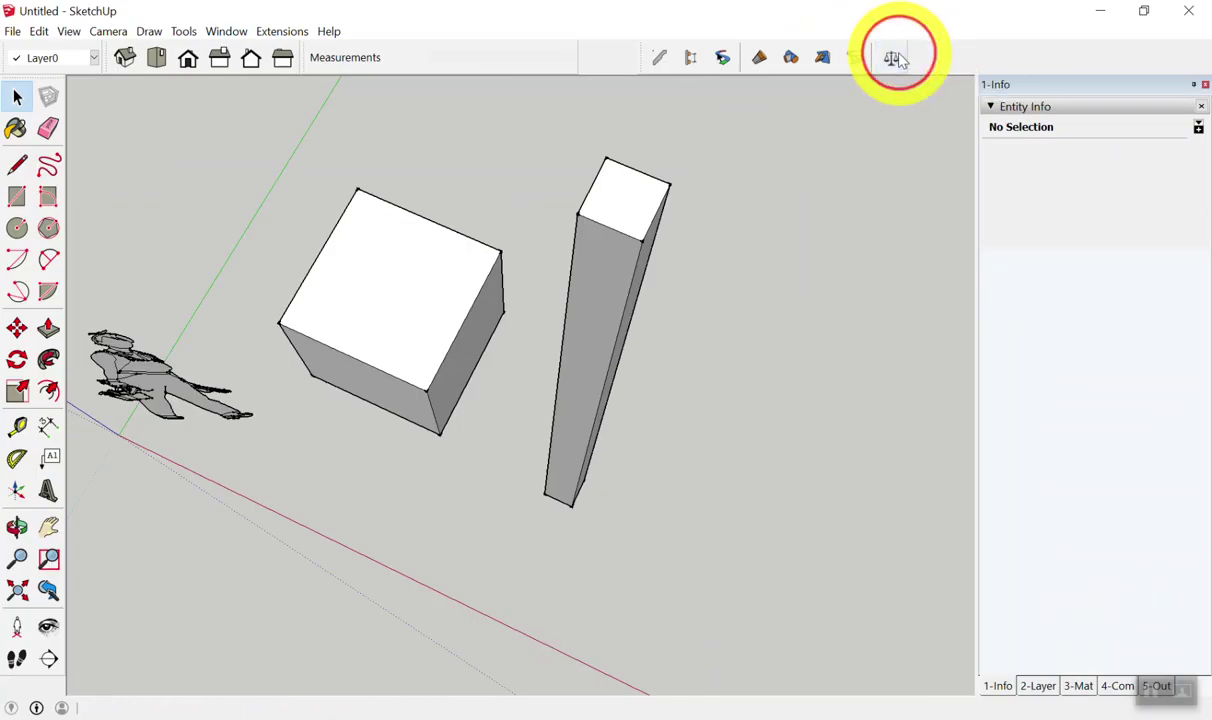
left_click_drag(240, 267, 773, 193)
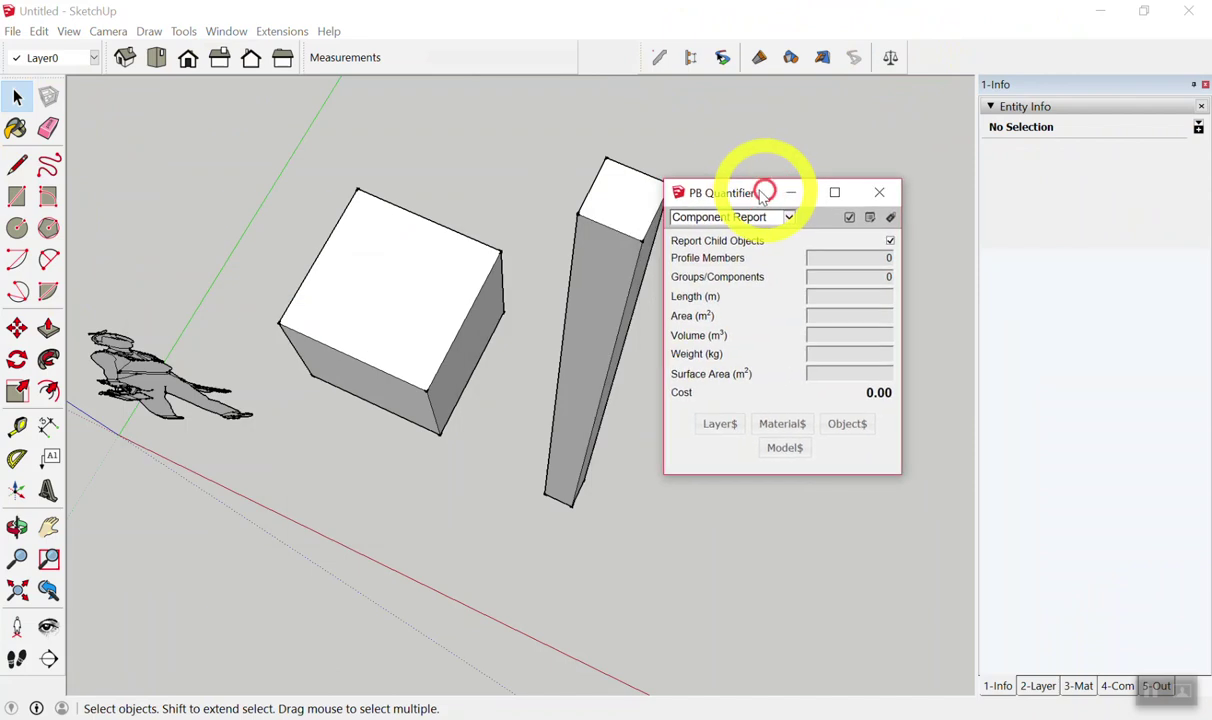
left_click(379, 273)
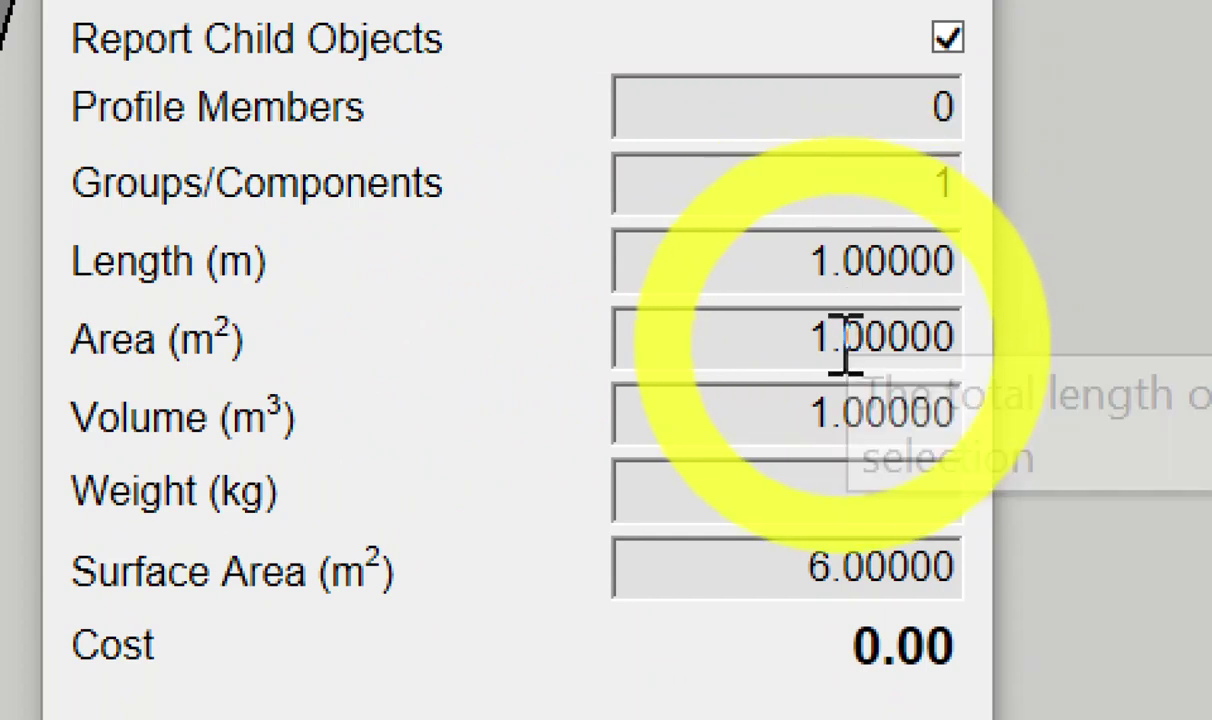
mouse_move(786, 413)
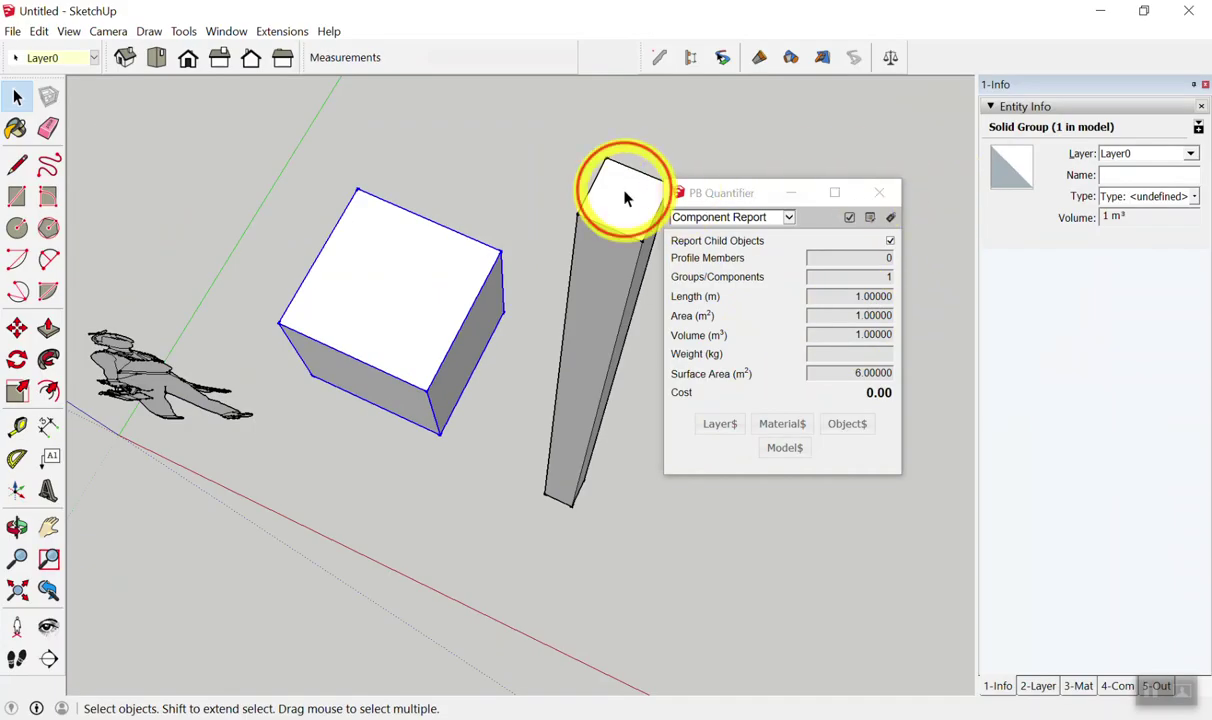
left_click(640, 198)
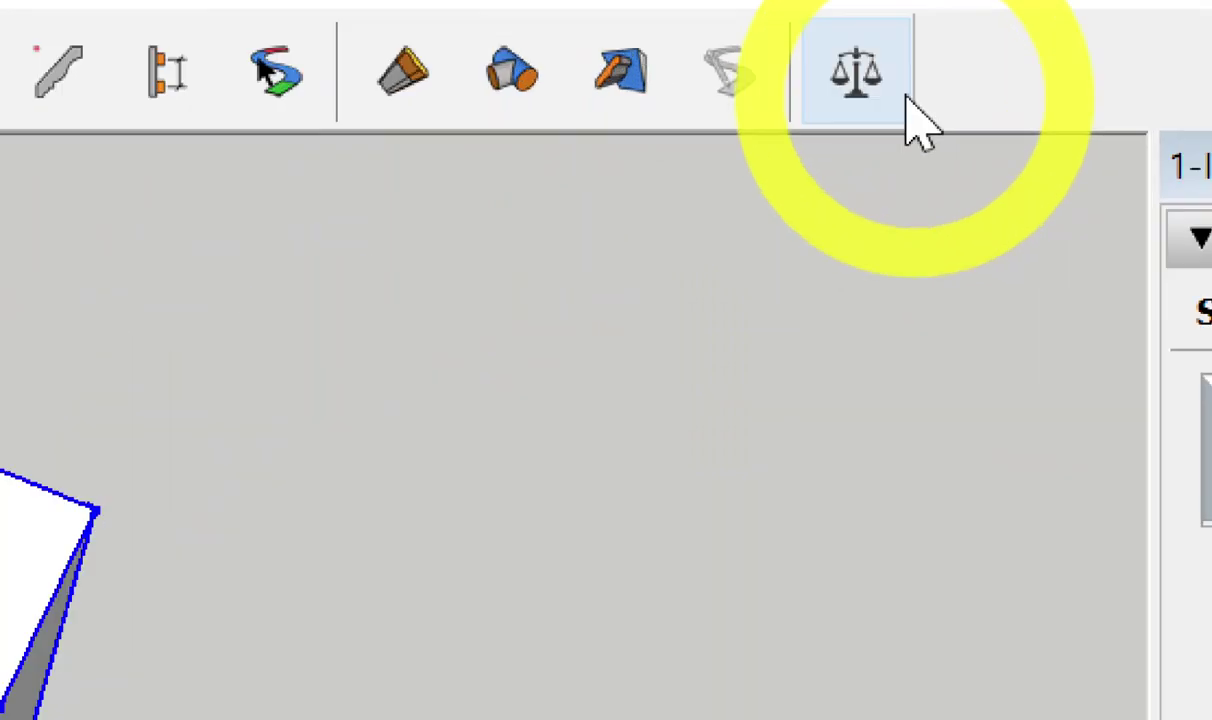
left_click(890, 57)
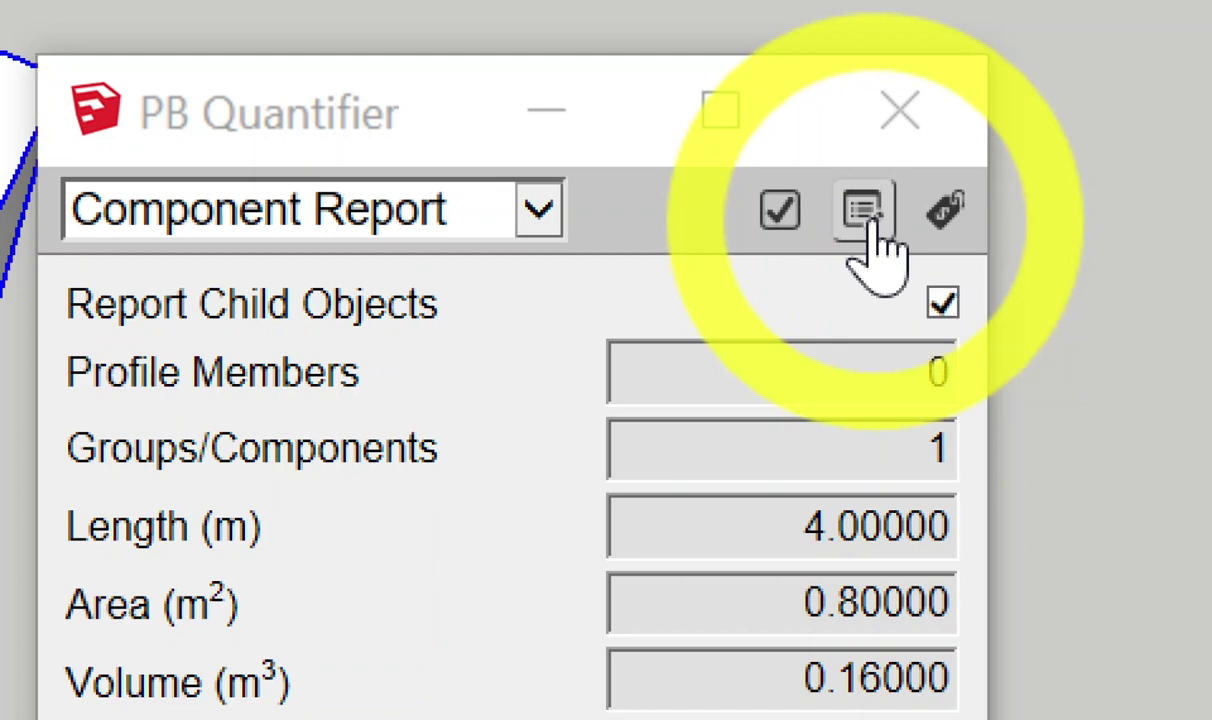
left_click(872, 224)
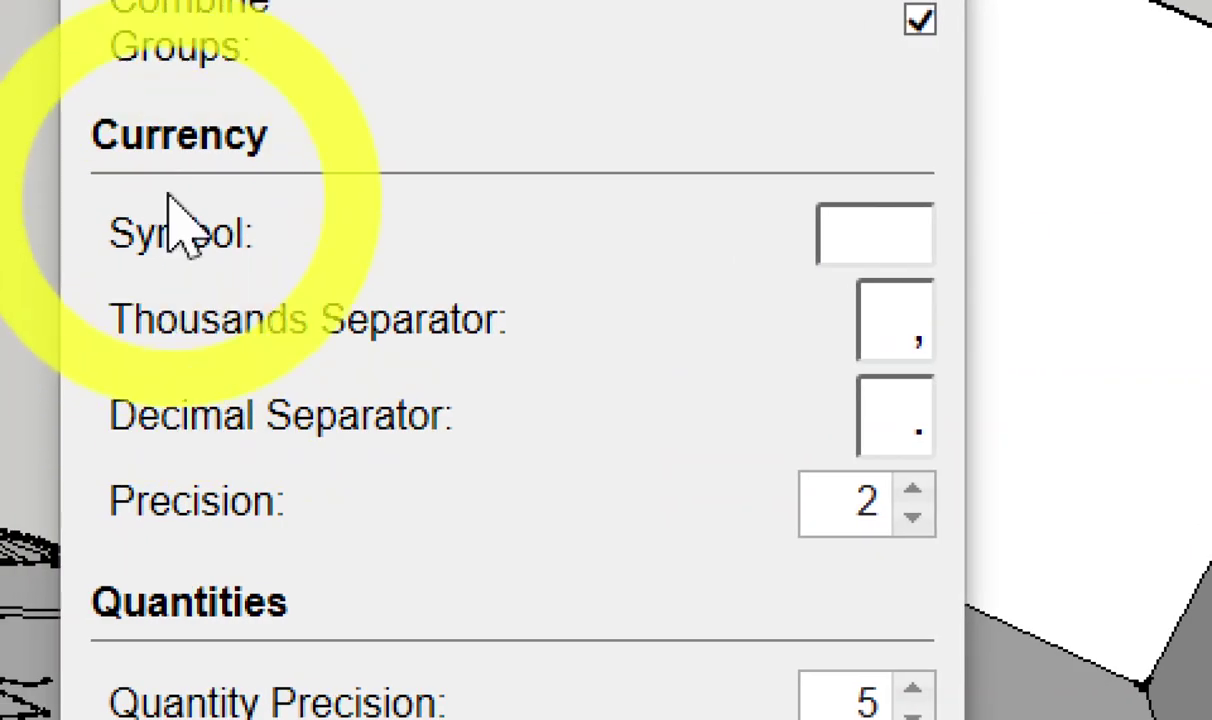
left_click(908, 238)
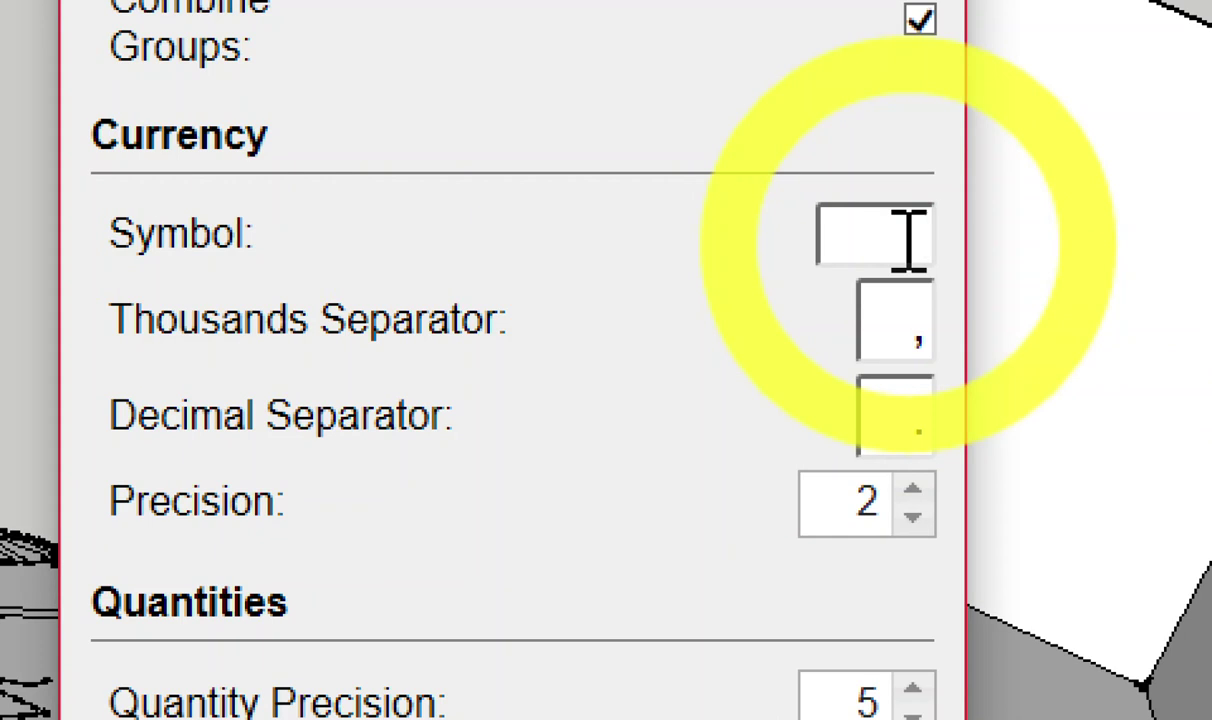
left_click(938, 250)
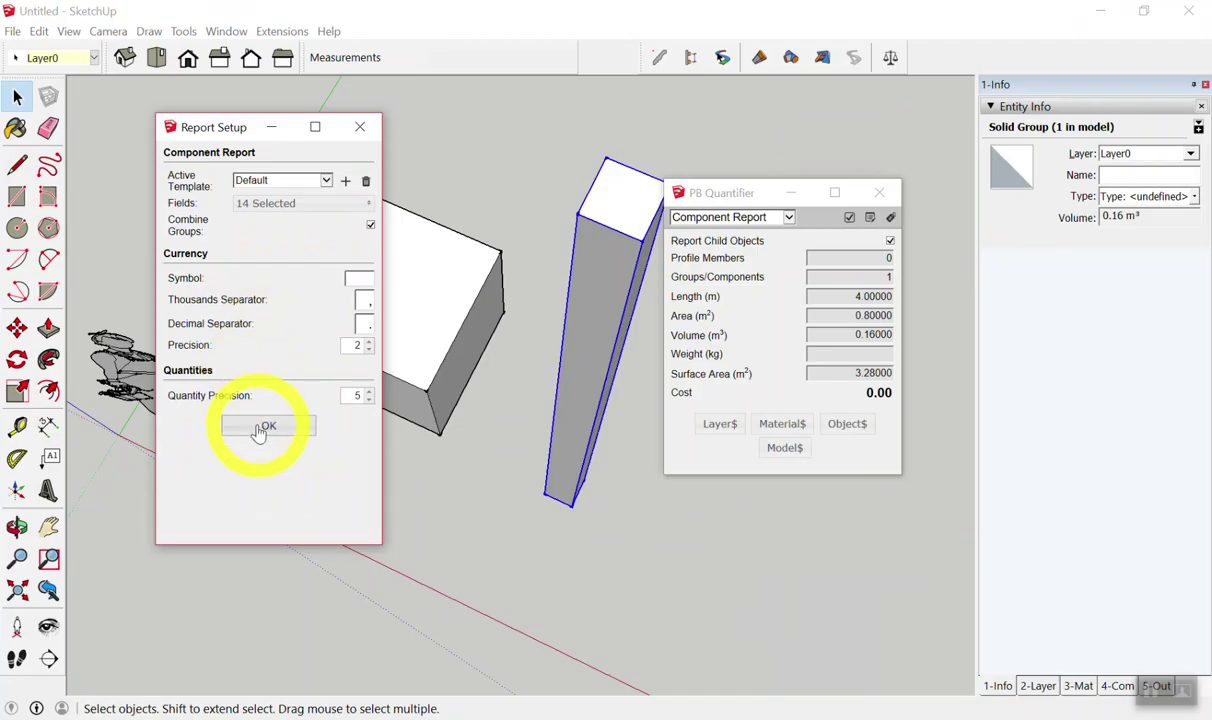
left_click(260, 428)
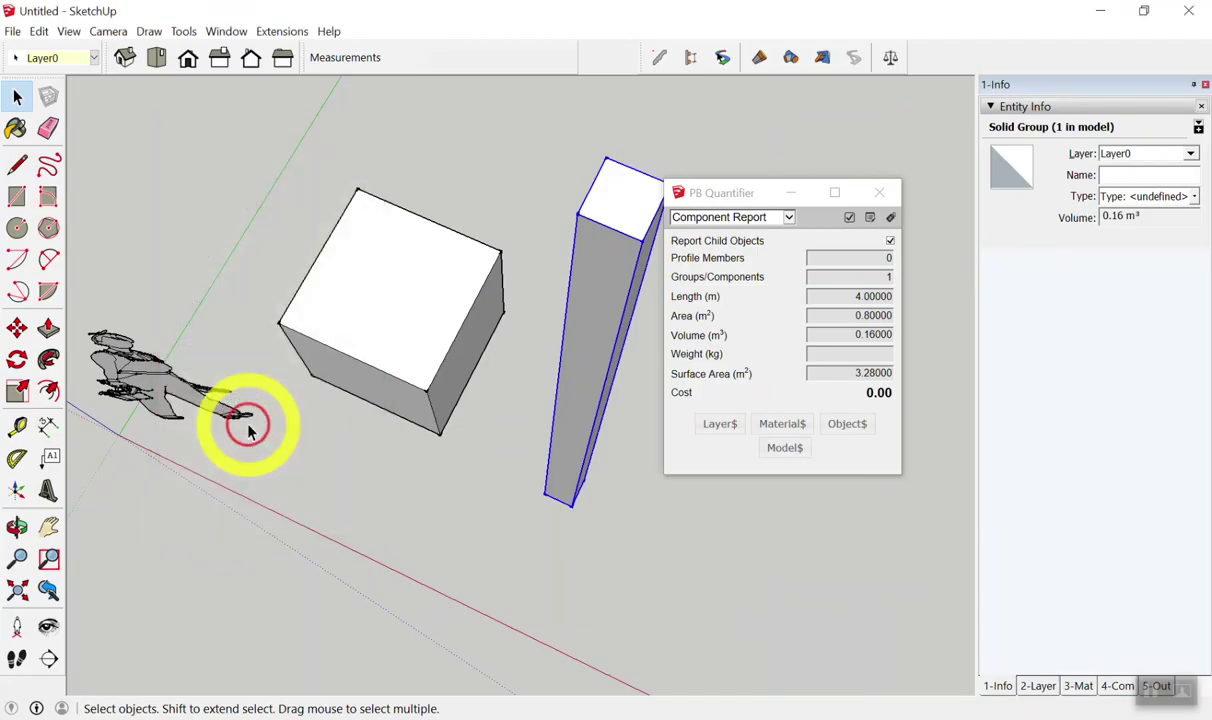
left_click(297, 478)
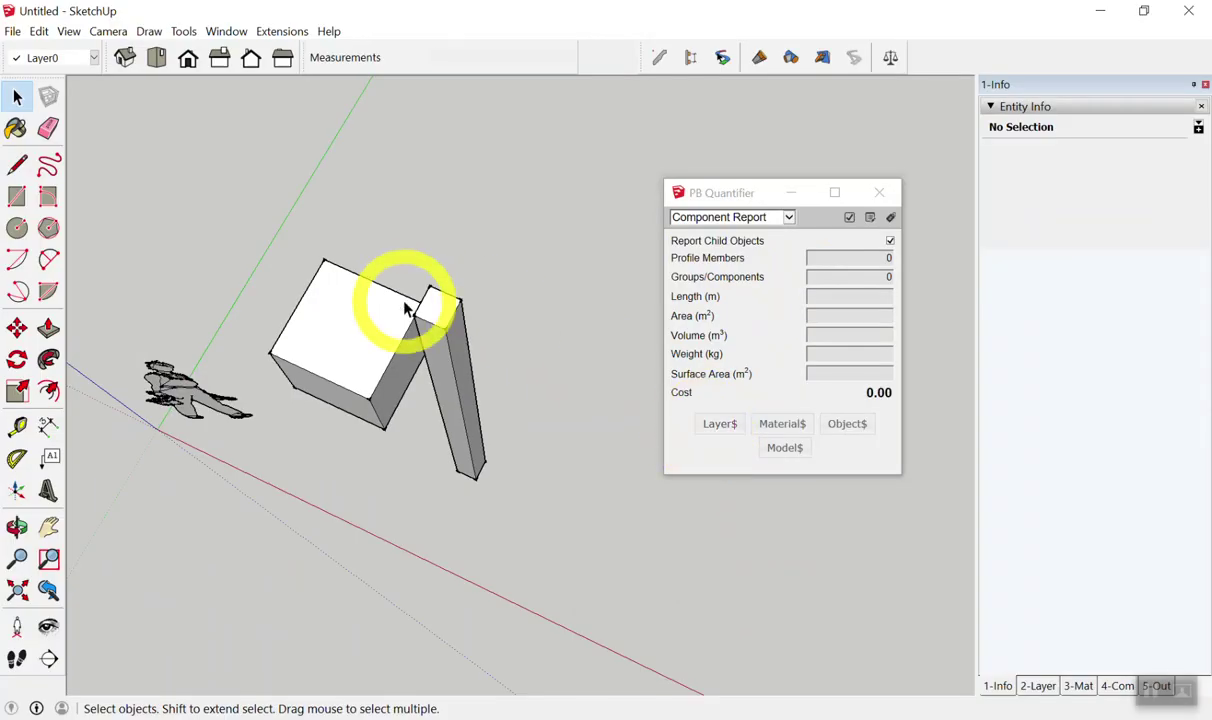
left_click(454, 346)
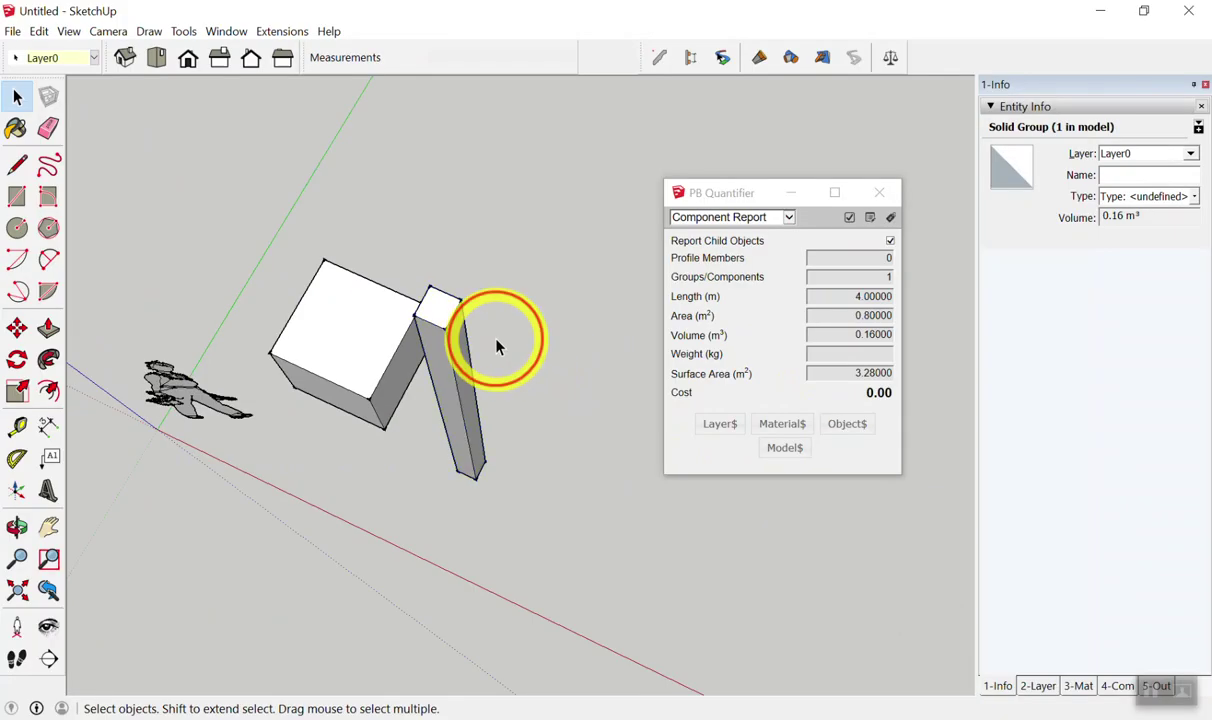
left_click(298, 371, "shift")
left_click(427, 352)
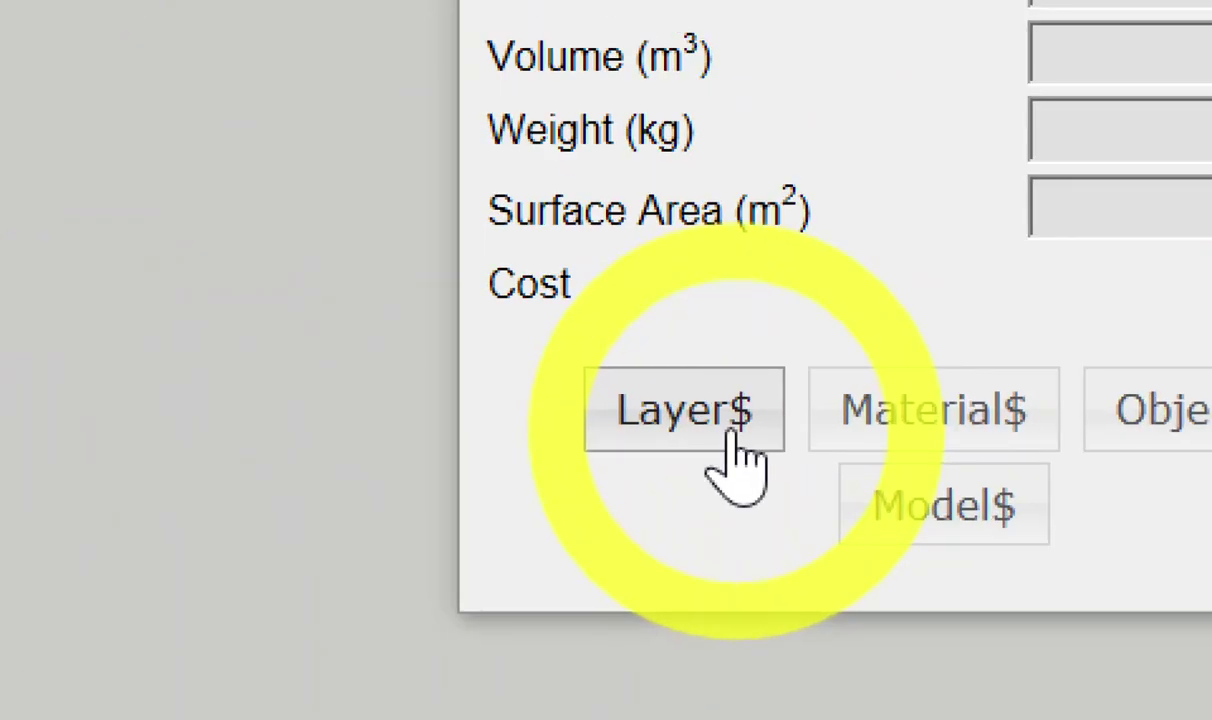
- In Layer Cost Data, replace Layer0's weight with 2400 and keep kg/m3 as its unit
left_click(734, 432)
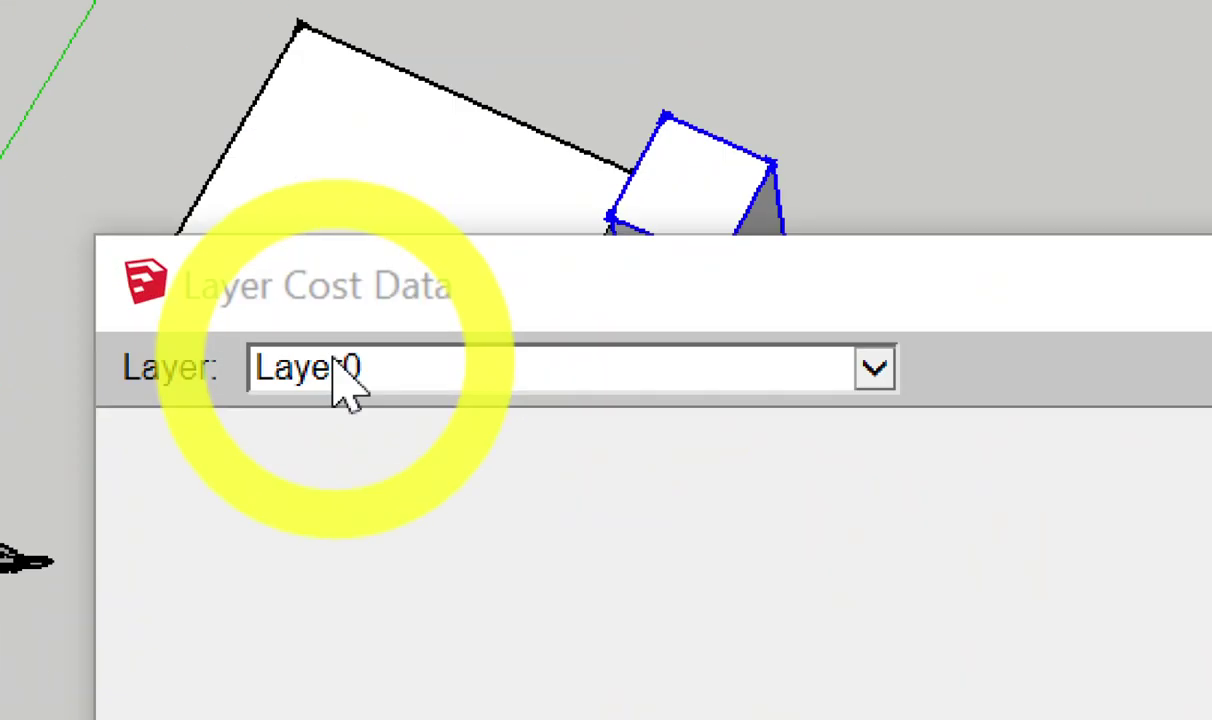
left_click(336, 372)
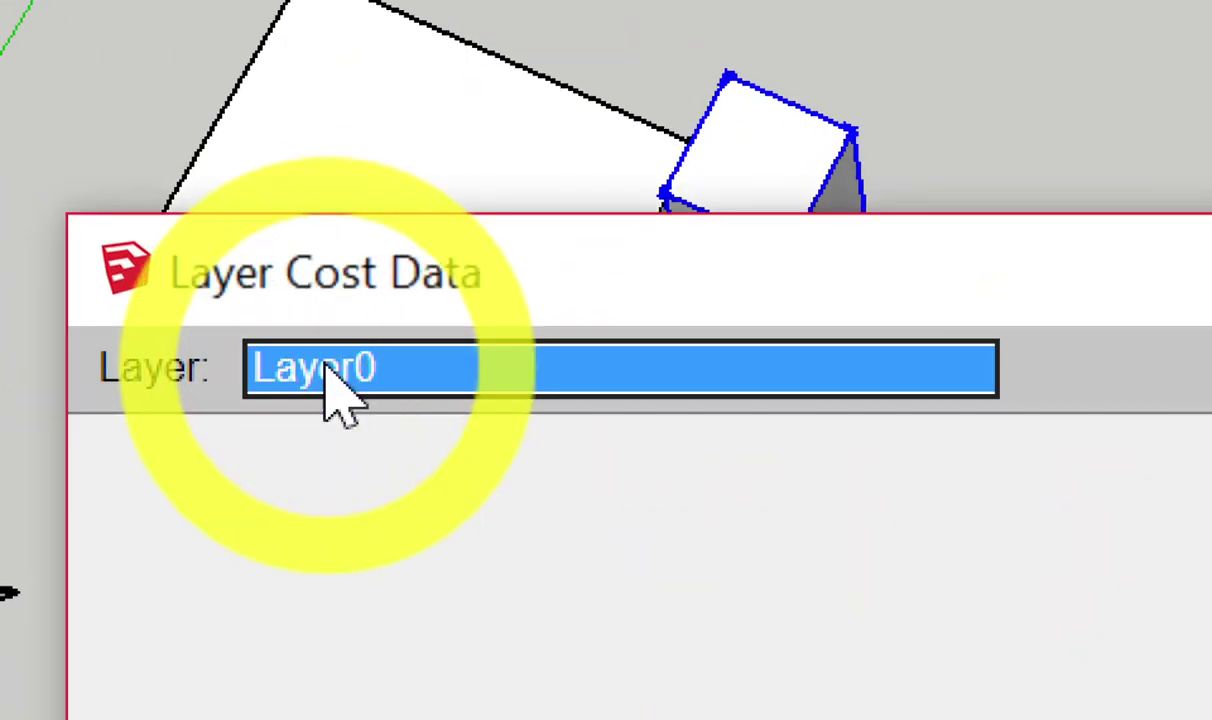
left_click(330, 372)
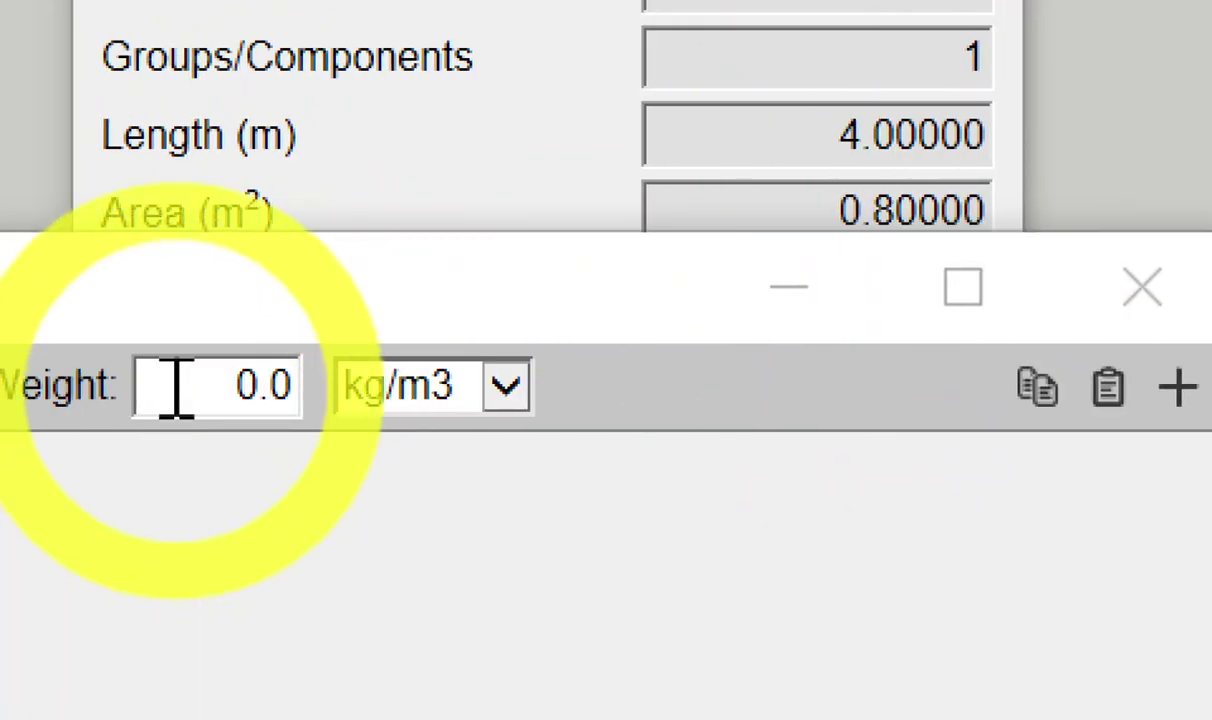
left_click_drag(173, 392, 299, 390)
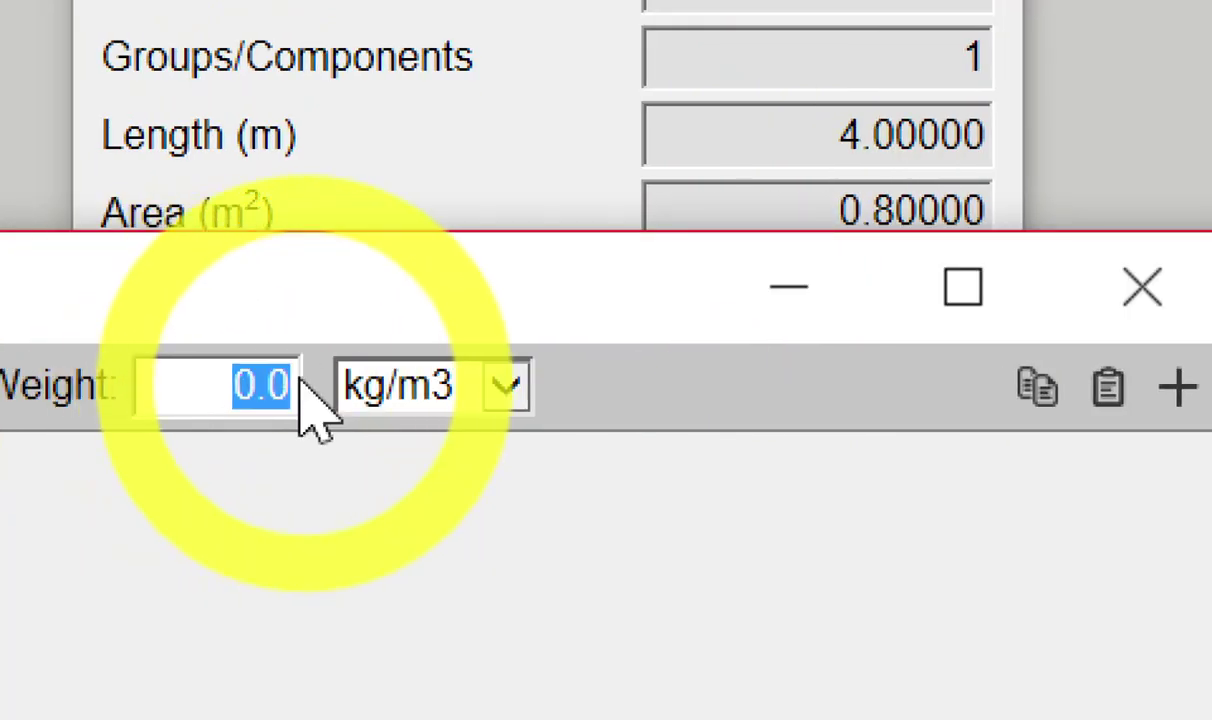
key("BackSpace")
key("BackSpace")
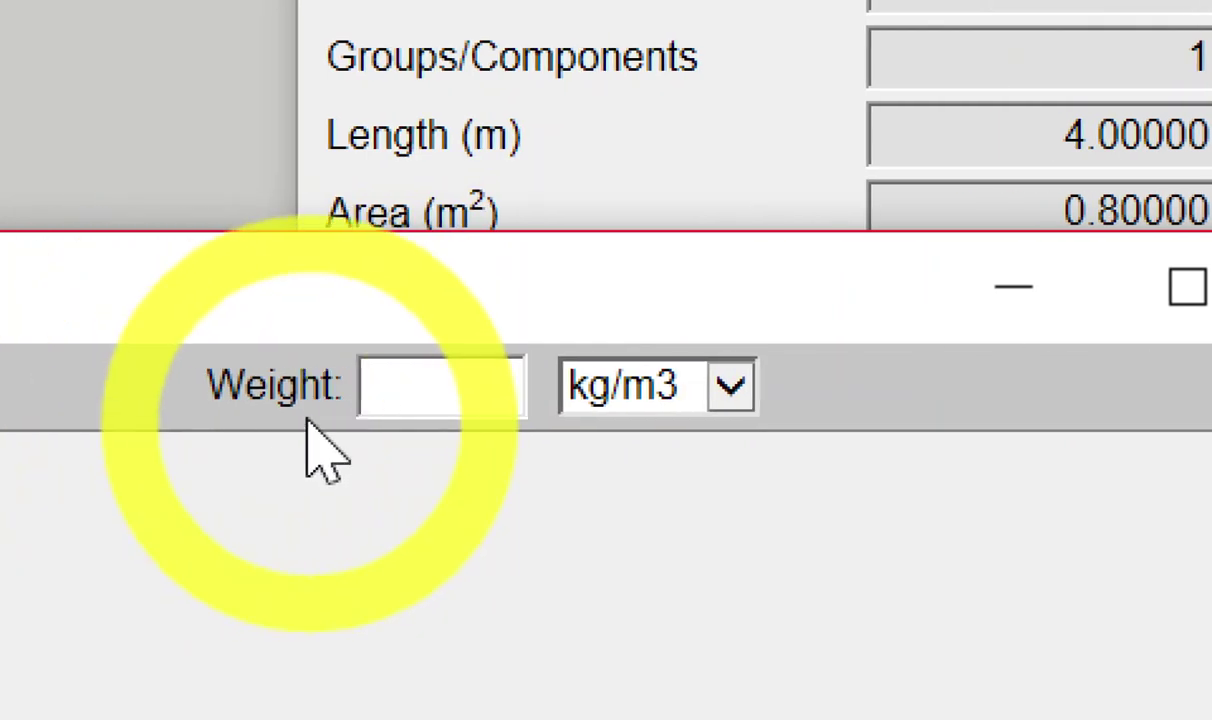
left_click(424, 392)
type("2400")
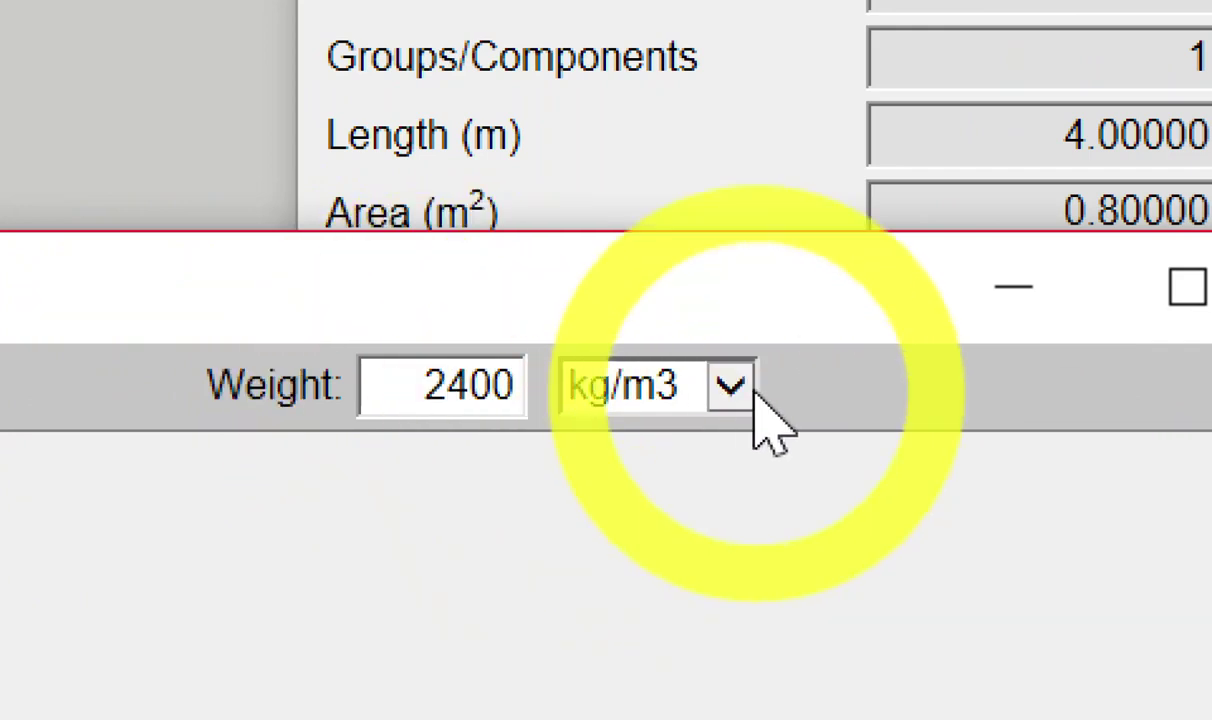
left_click(755, 391)
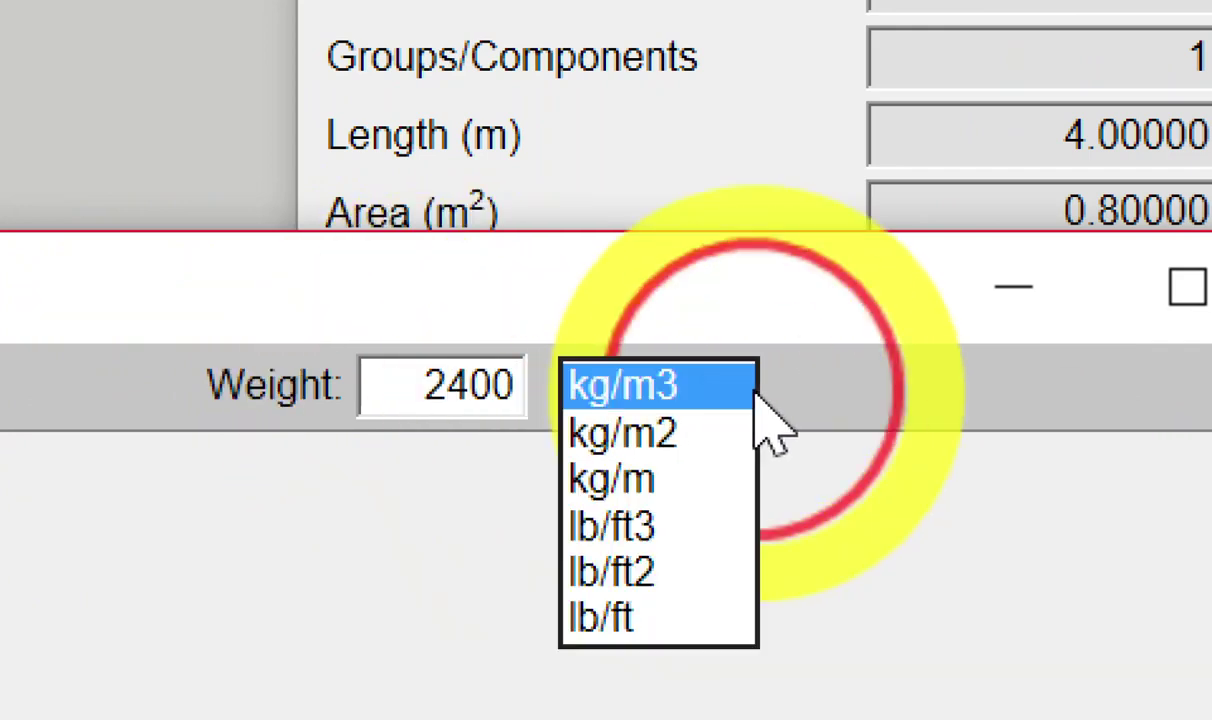
left_click(707, 391)
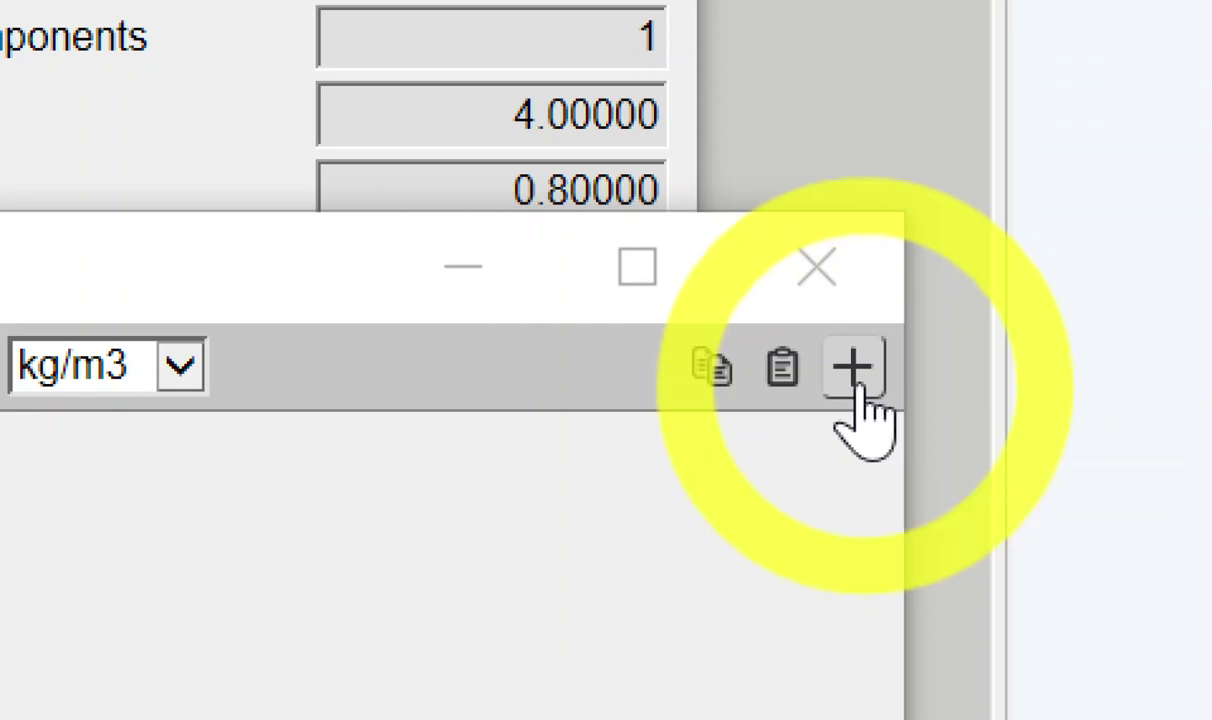
- Add a cost row, rename its Layer0 description to คอนกรีต, and set the input unit to m3
left_click(857, 386)
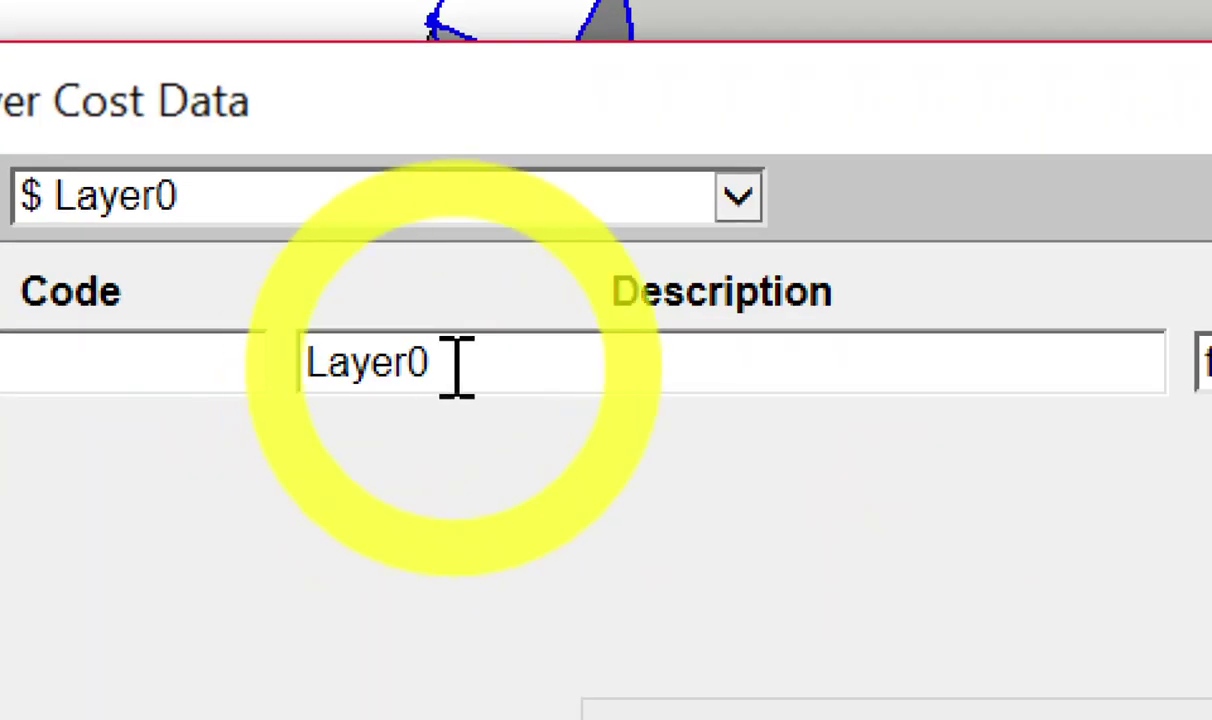
left_click_drag(457, 365, 336, 372)
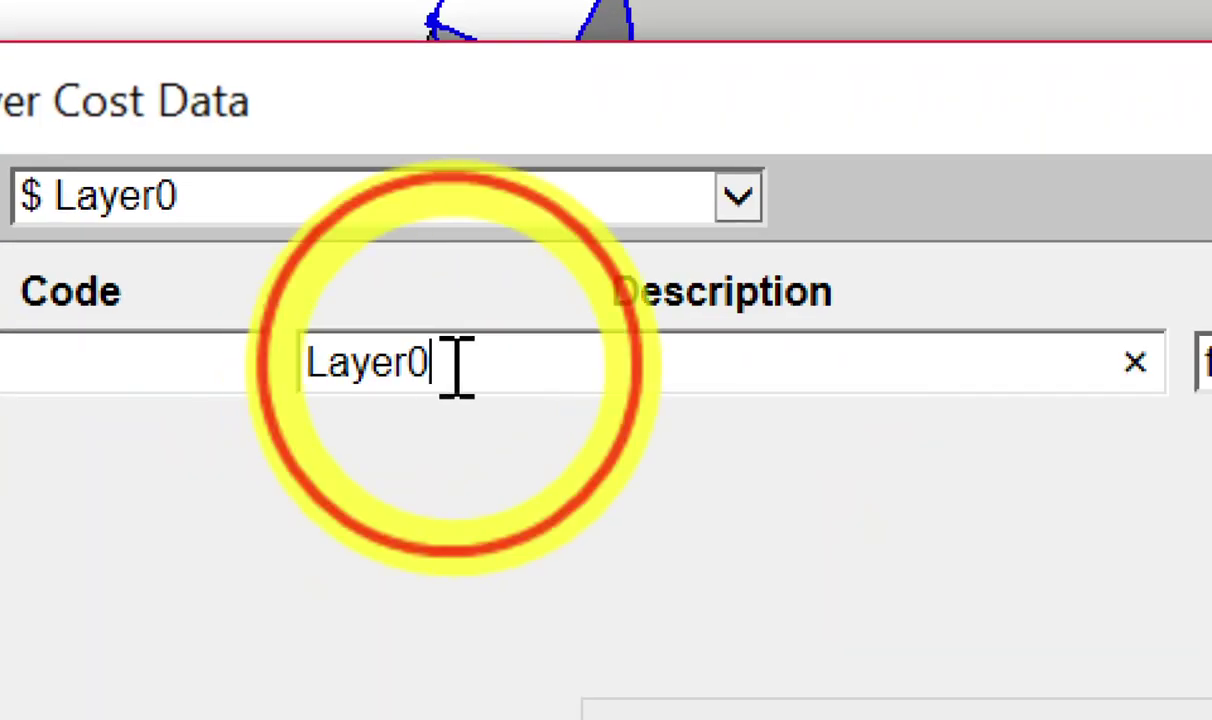
left_click_drag(455, 362, 305, 356)
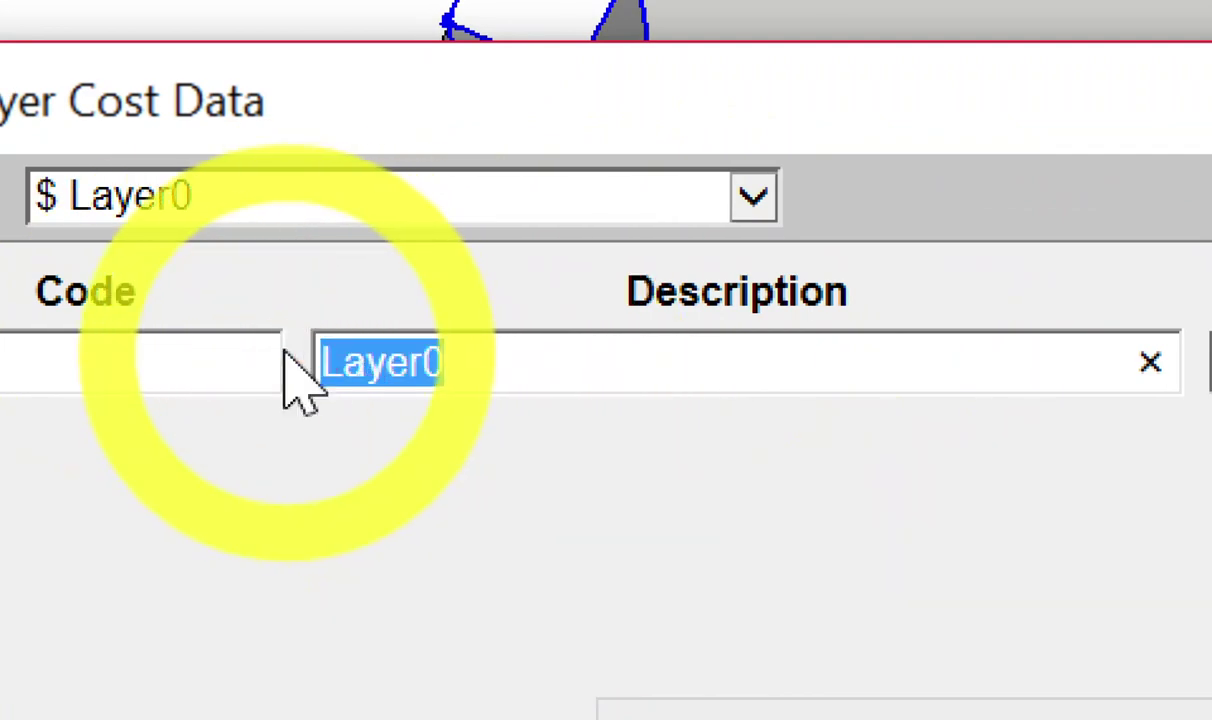
type("คอนกรีต")
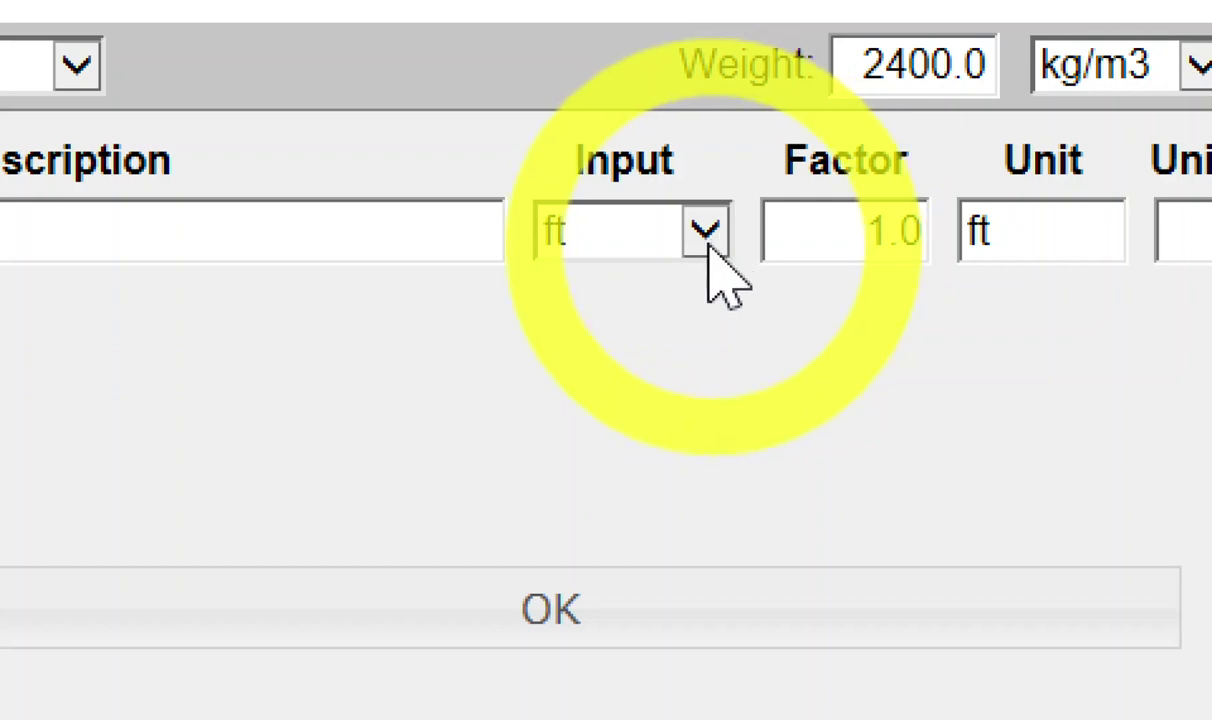
left_click(708, 235)
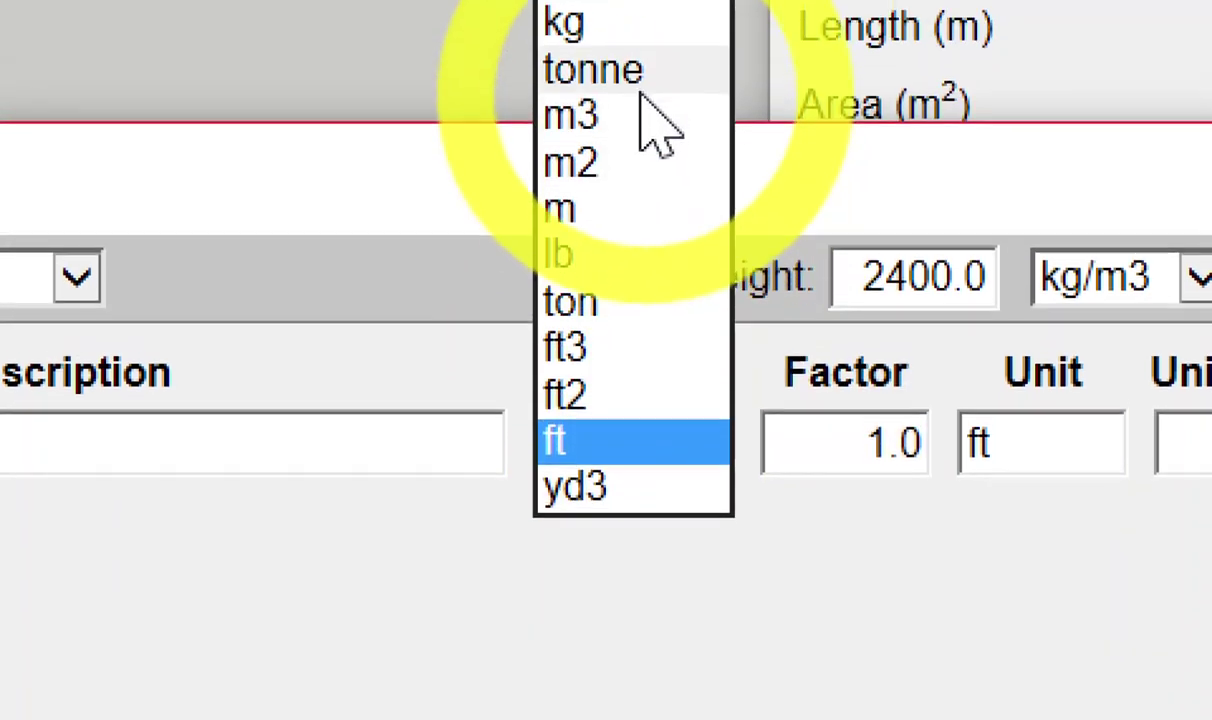
left_click(640, 115)
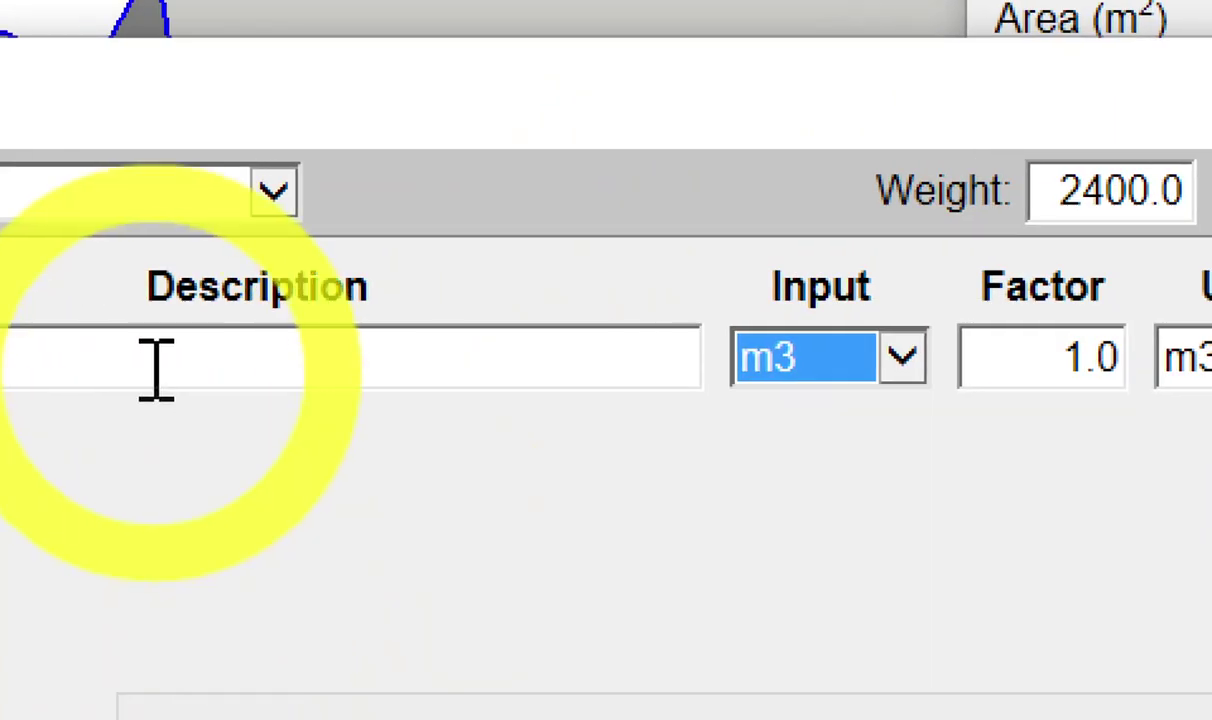
- Retype the คอนกรีต description and change the row's unit label from m3 to ลบ.ม
left_click(157, 371)
type("คอนกรีต")
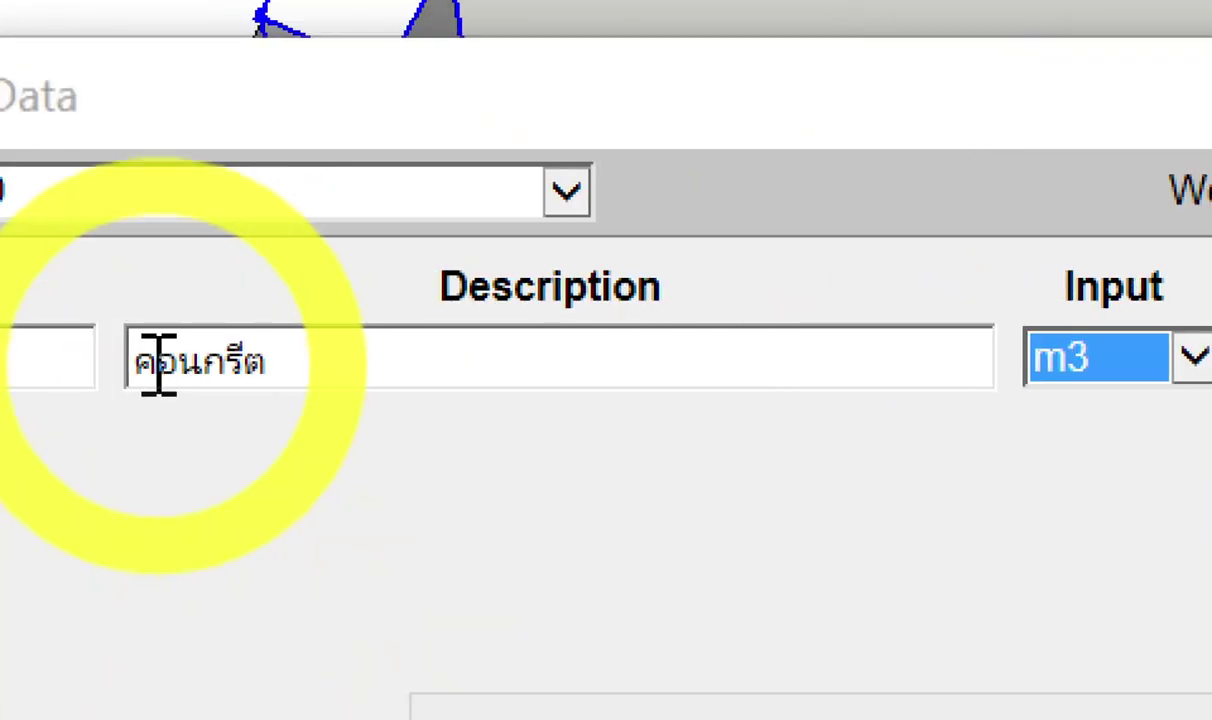
left_click(567, 340)
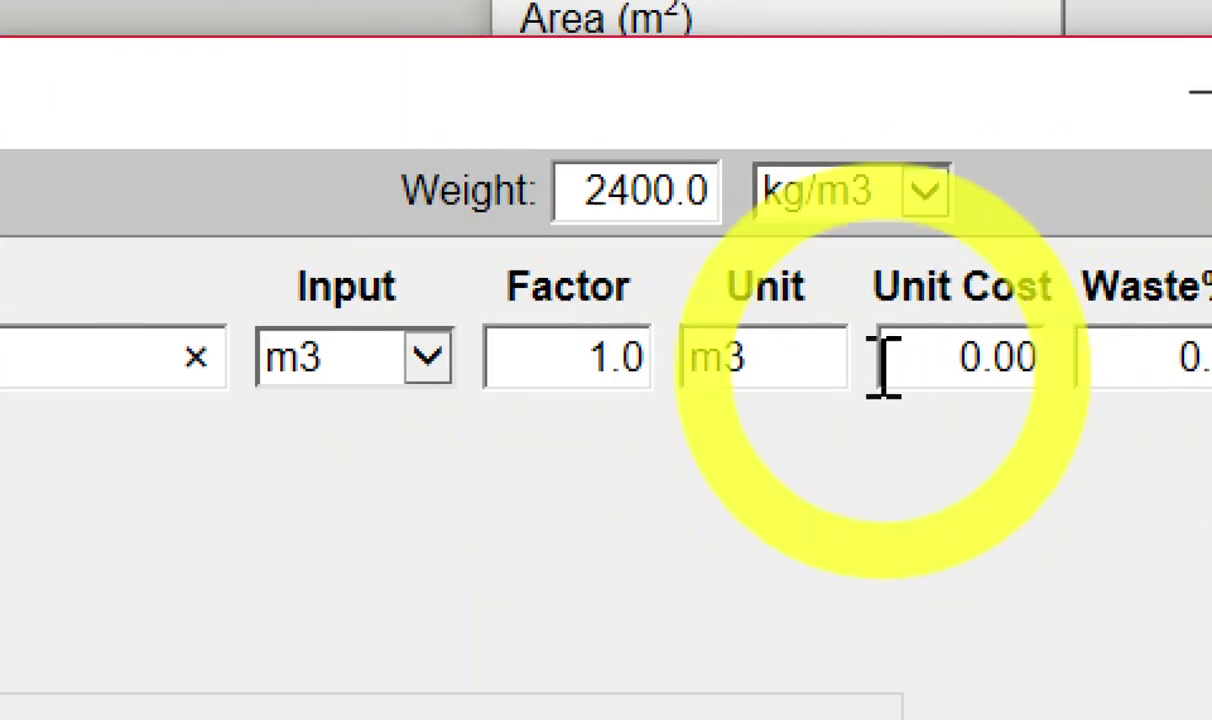
left_click(833, 365)
key("BackSpace")
key("BackSpace")
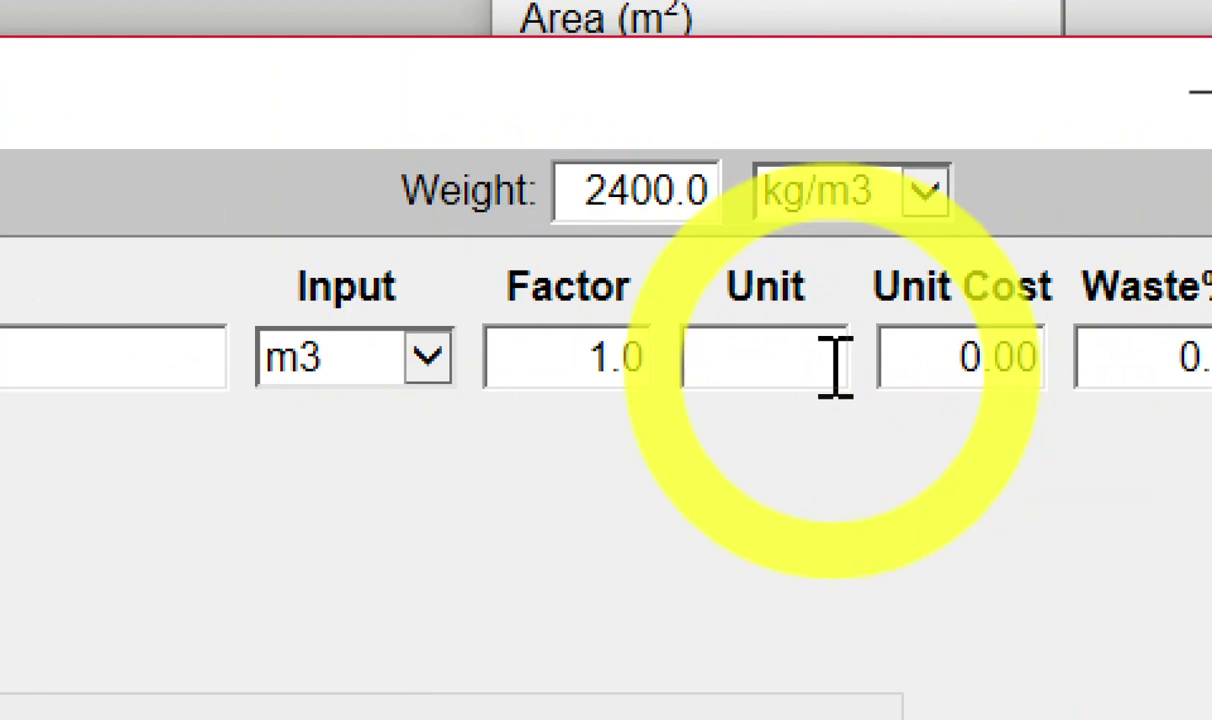
type("ลบ.ใ")
key("BackSpace")
type("ม.")
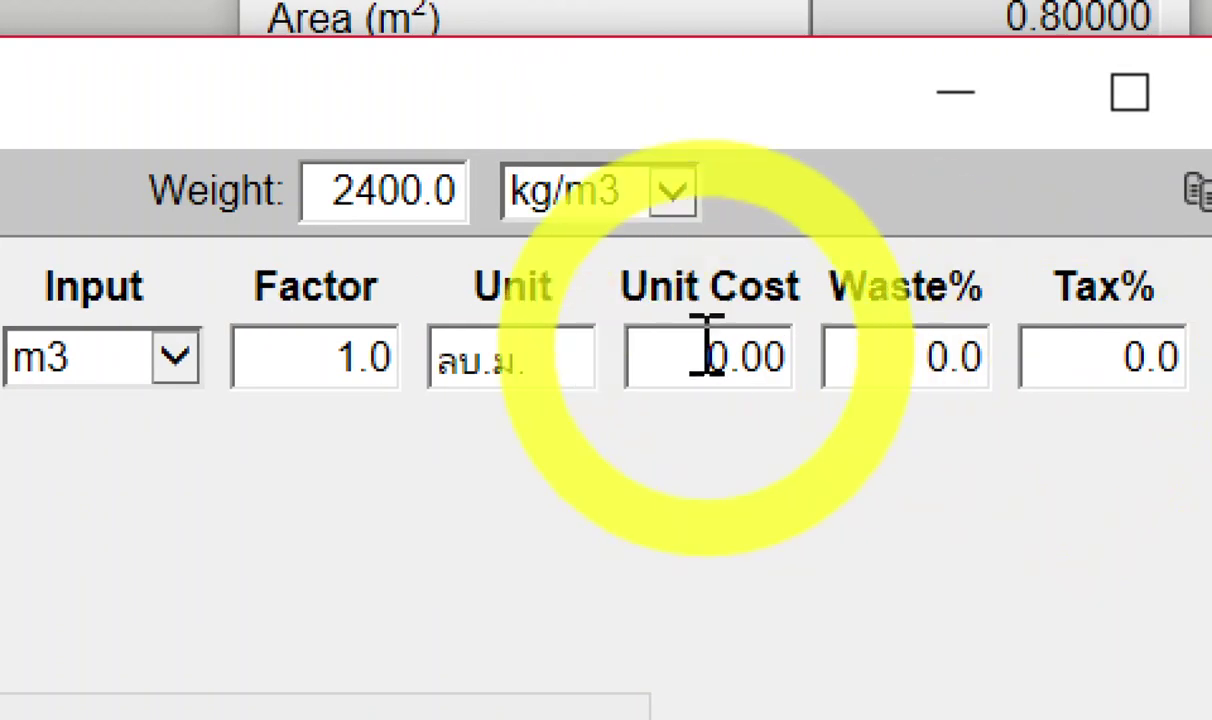
- Set the unit cost to 2500, append (รวมค่าแรง) to the description, and confirm with OK
double_click(778, 358)
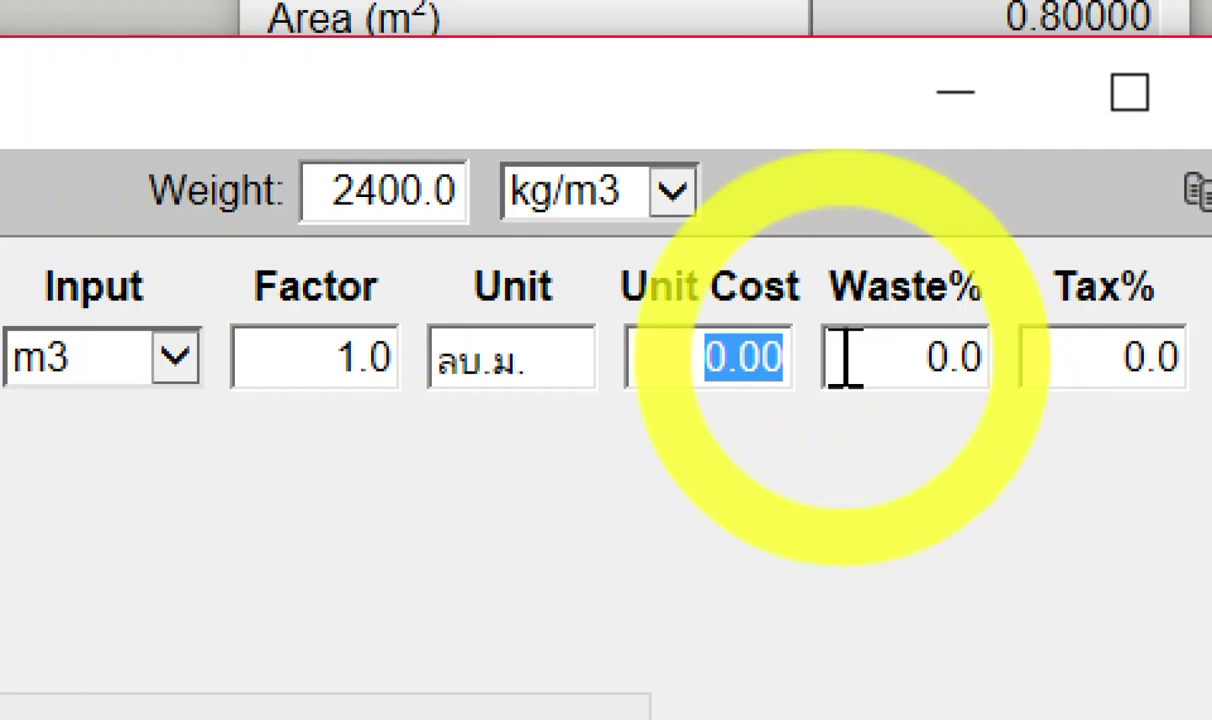
type("2500")
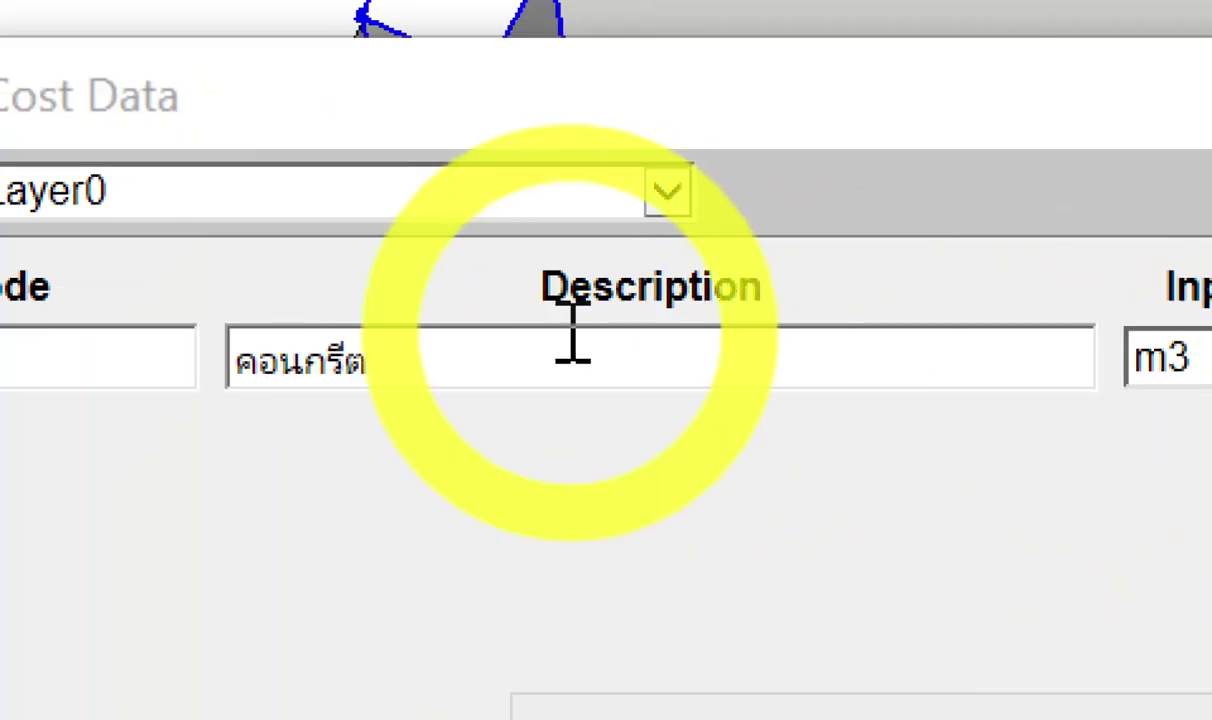
left_click(572, 340)
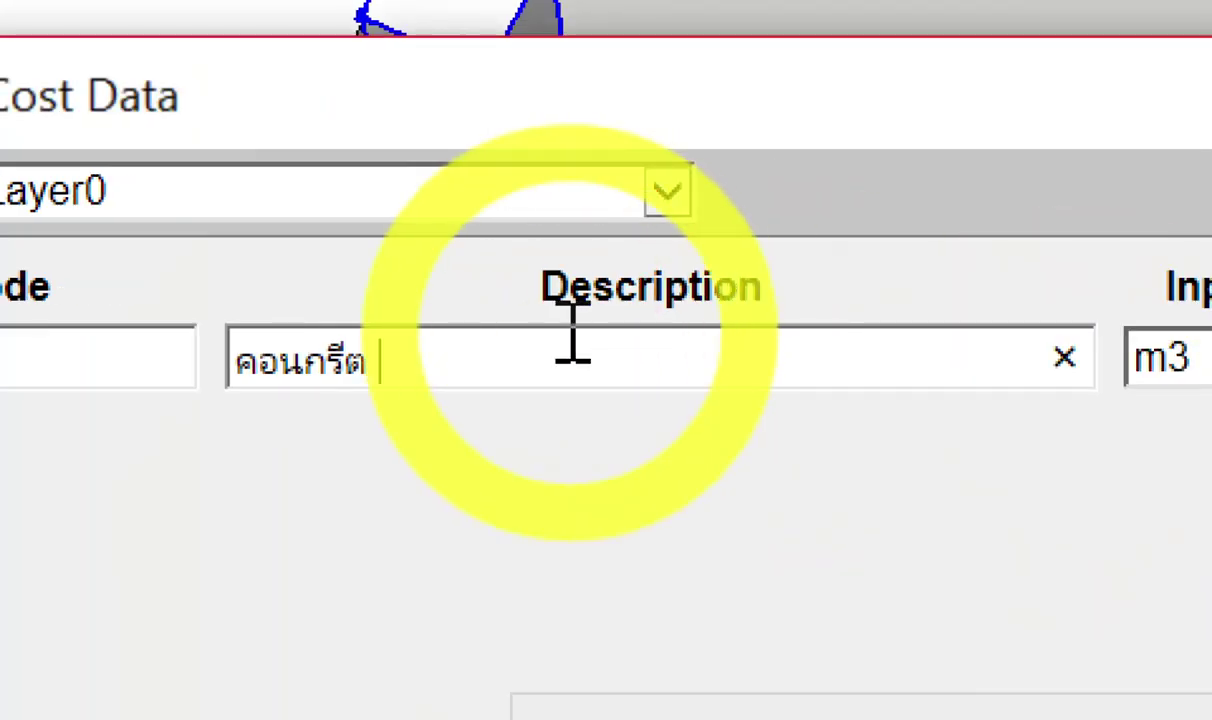
type("Z")
key("super+space")
type("(รวมค่าแรง)")
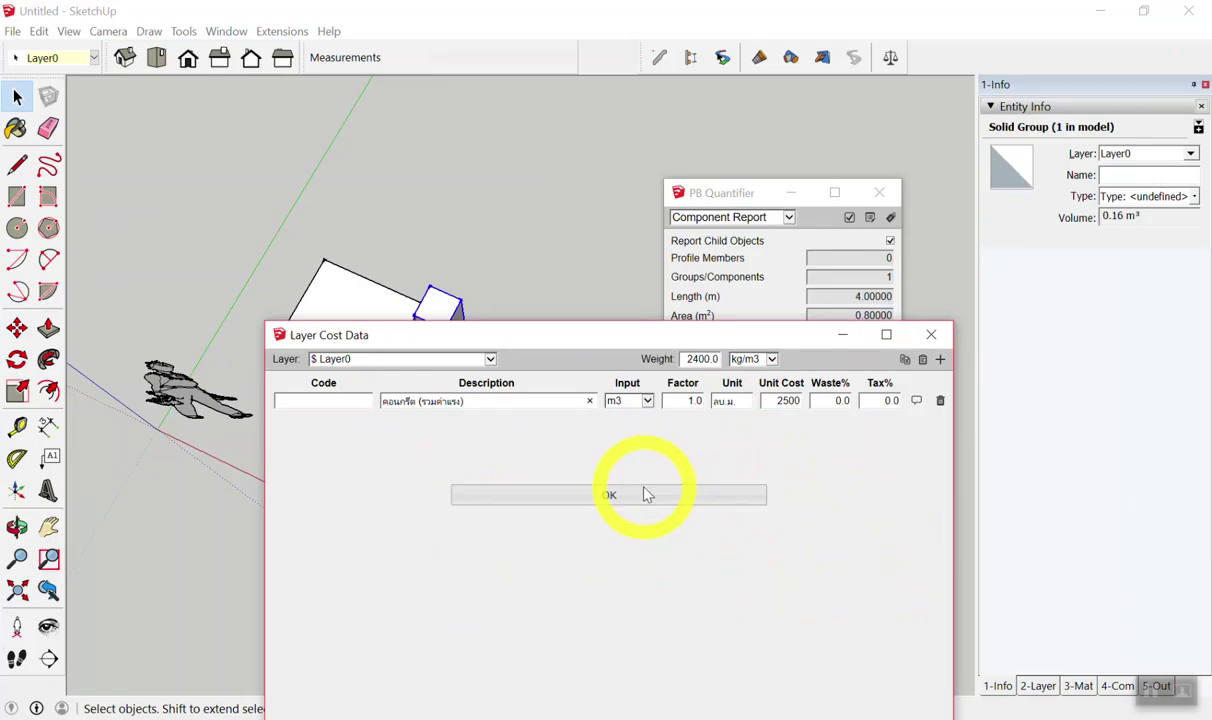
left_click(640, 488)
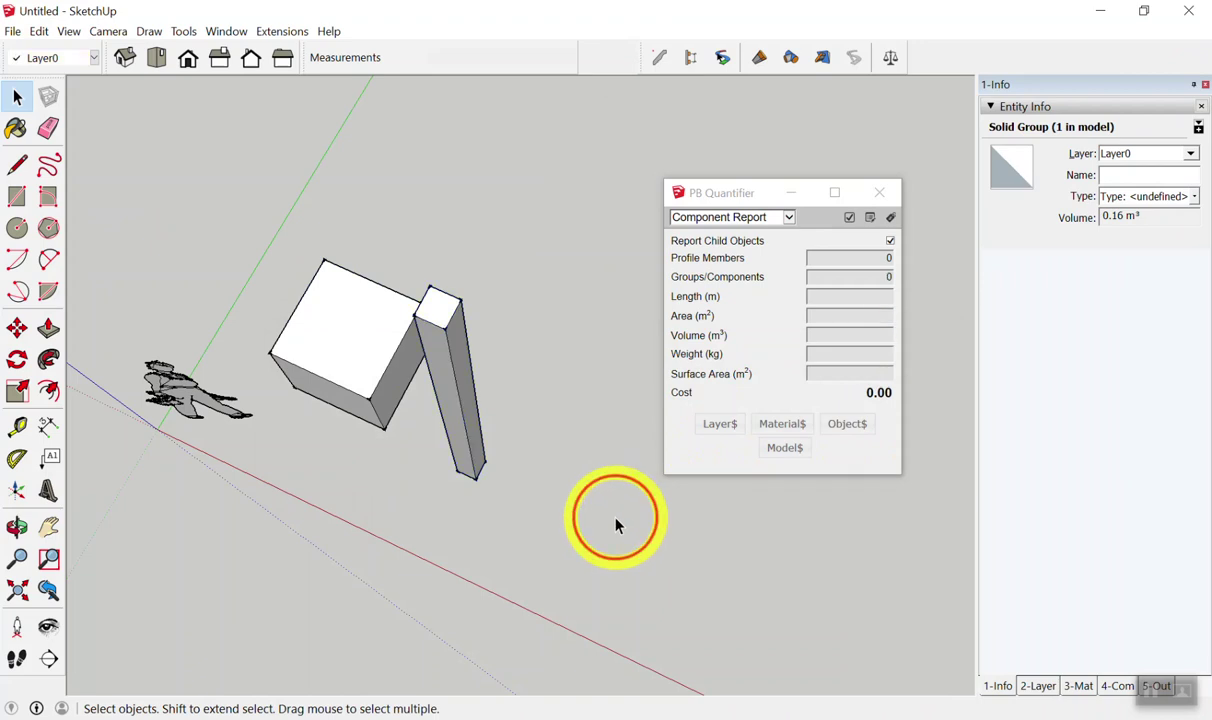
- Check PB Quantifier costs for the cube and the column, individually and together
middle_click_drag(616, 526, 514, 271)
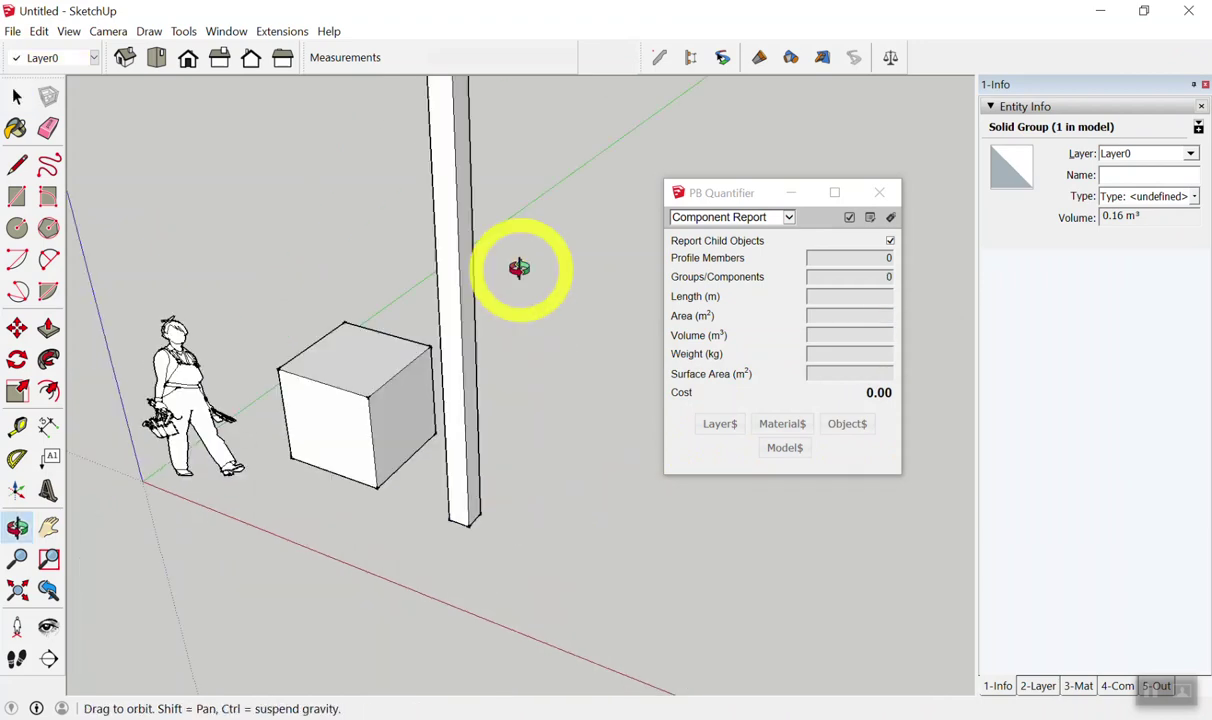
left_click(425, 381)
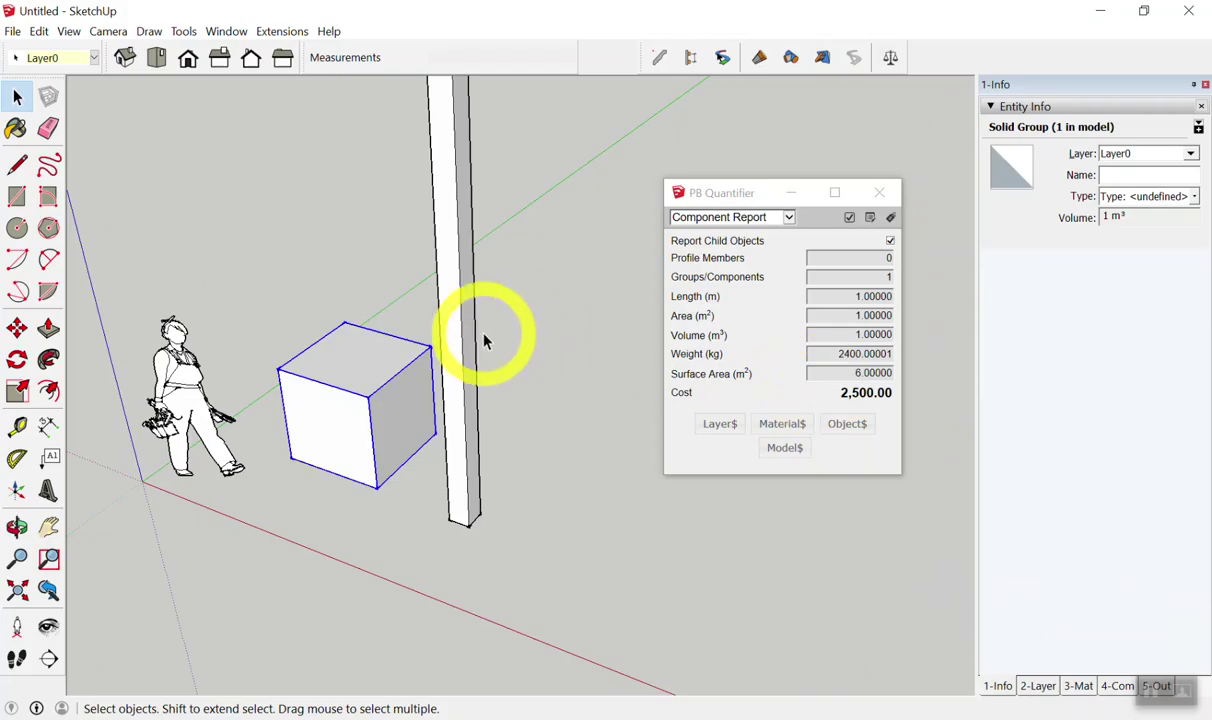
left_click(461, 342)
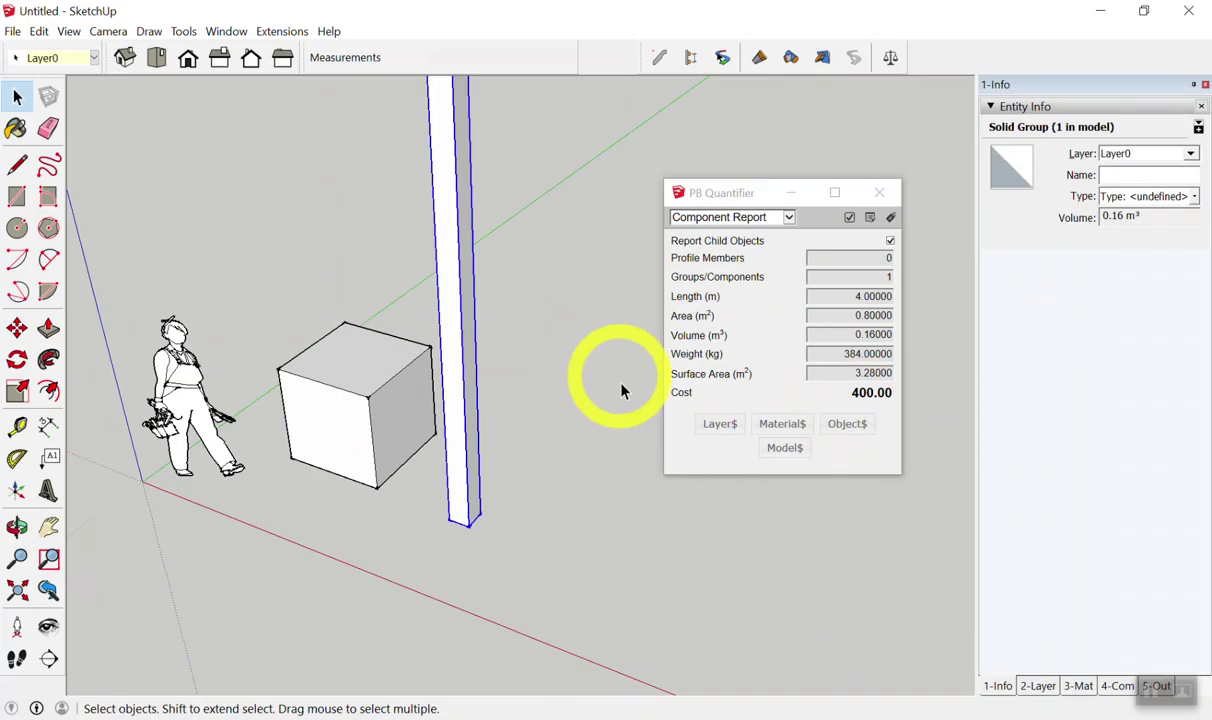
left_click(568, 251)
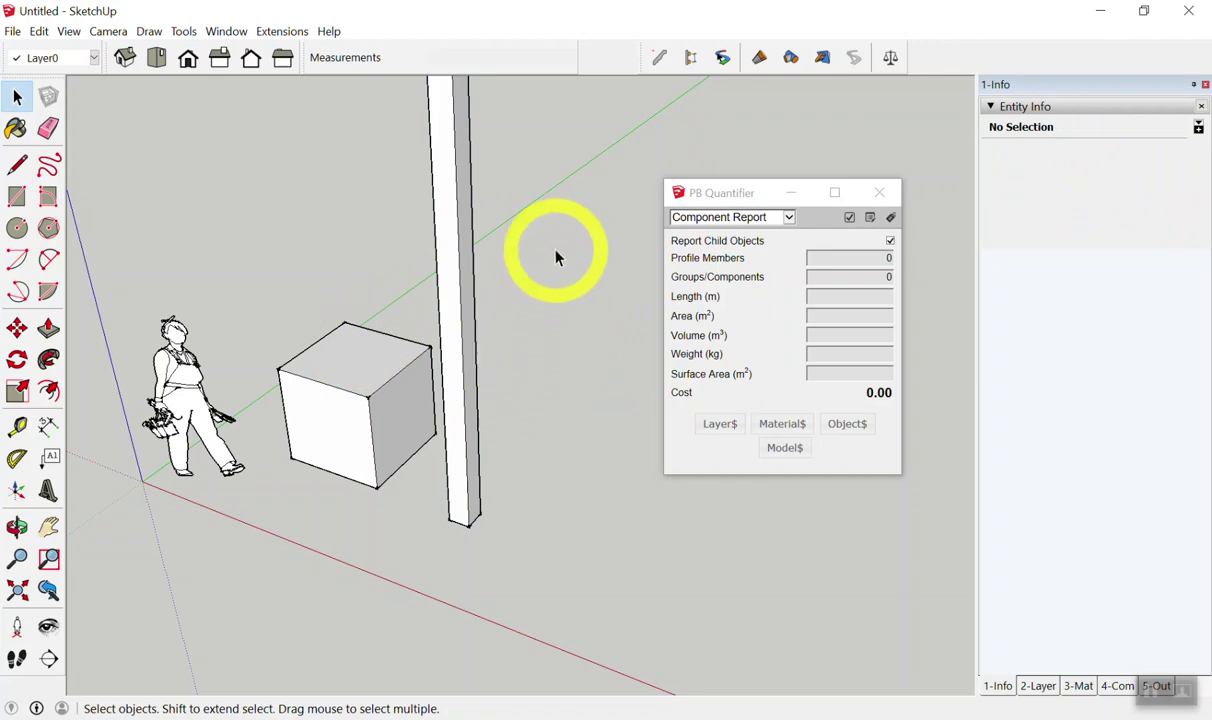
mouse_move(576, 253)
left_mouse_down()
mouse_move(308, 440)
mouse_move(265, 495)
mouse_move(265, 530)
left_mouse_up()
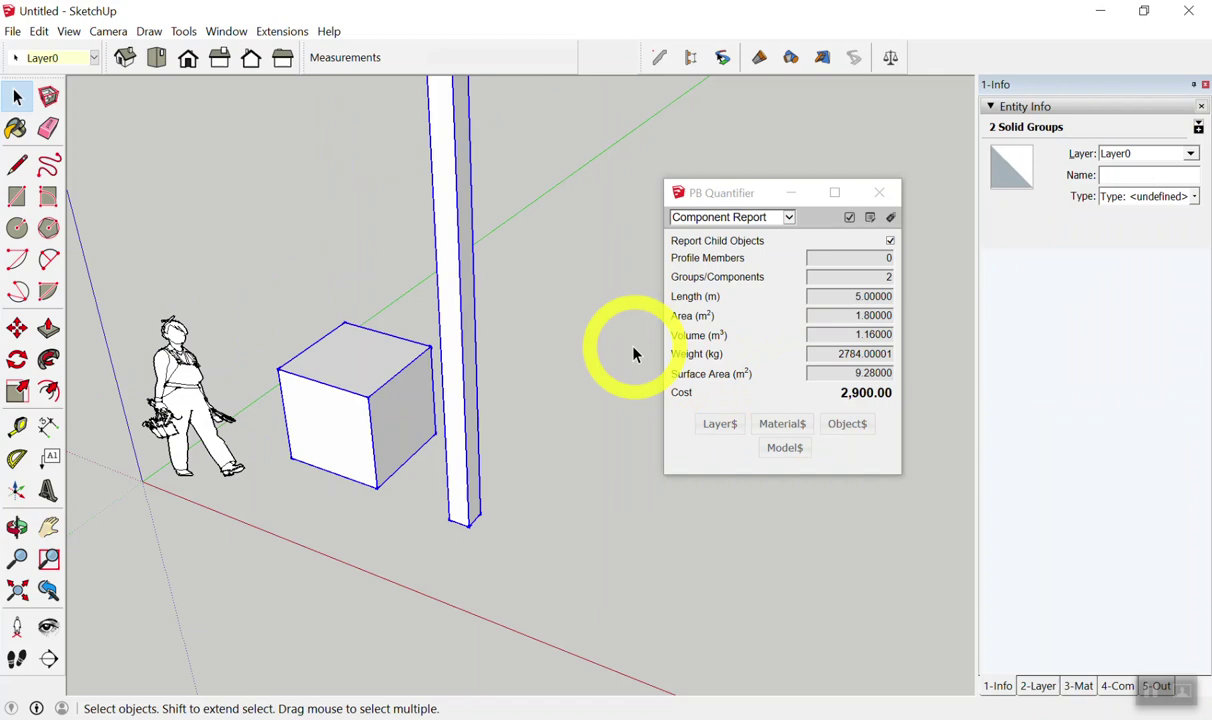
mouse_move(583, 237)
left_mouse_down()
mouse_move(590, 276)
mouse_move(536, 270)
mouse_move(306, 452)
left_mouse_up()
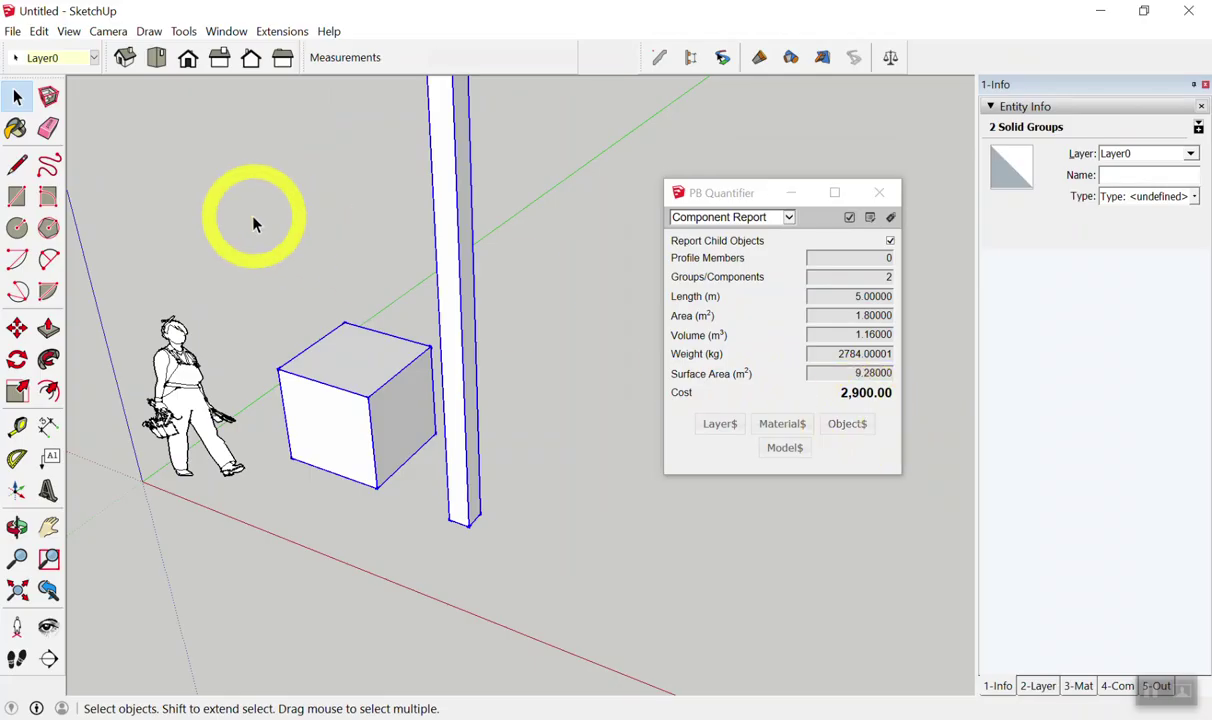
left_click(253, 224)
scroll(253, 224, "down", 3)
scroll(300, 300, "up", 4)
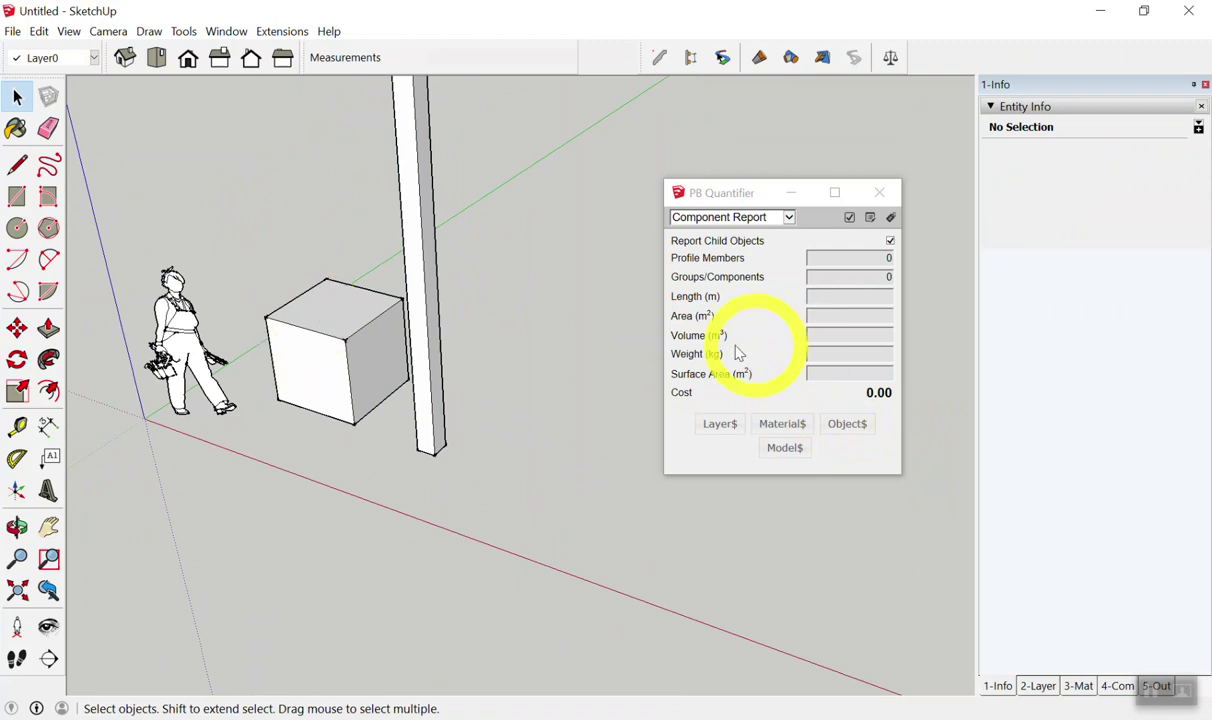
- Copy the tall post and paste three copies beside it, making four posts
middle_click_drag(736, 352, 552, 422, "shift")
left_click(436, 425)
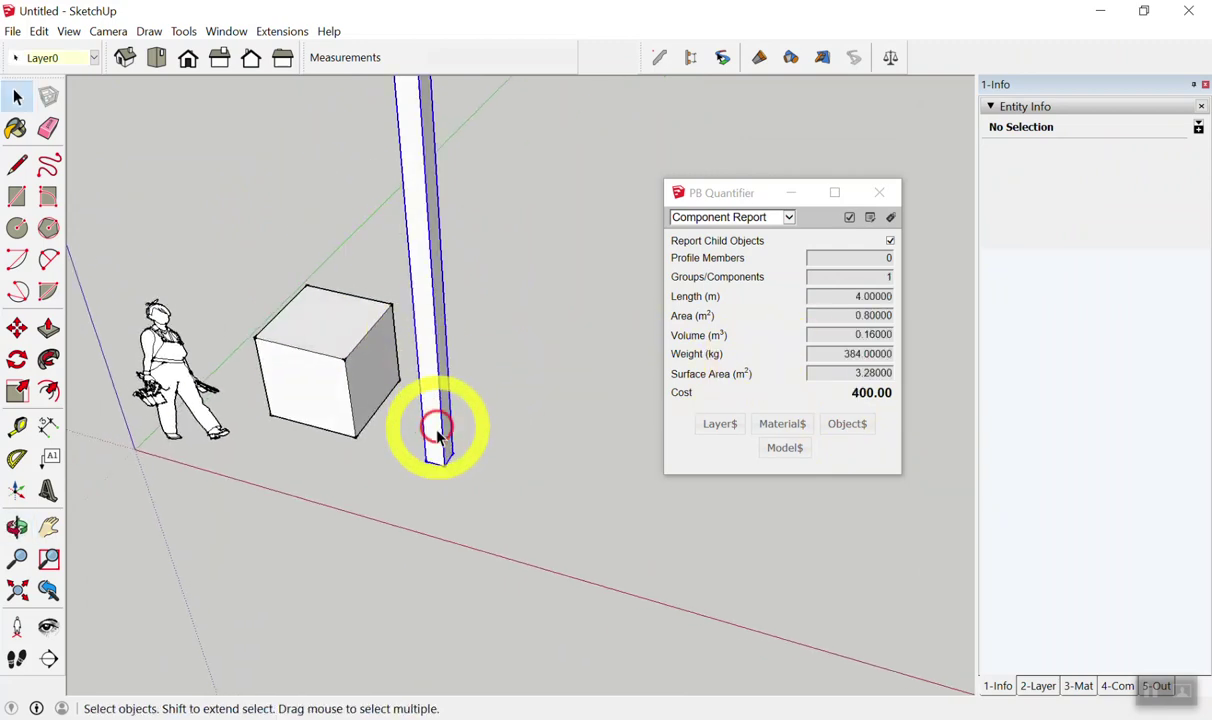
key("ctrl+c")
key("ctrl+v")
left_click(472, 462)
key("ctrl+v")
left_click(516, 488)
key("ctrl+v")
left_click(560, 494)
- Window-select all four posts to total them at 0.64 m³ costing 1,600.00
mouse_move(560, 494)
middle_mouse_down()
mouse_move(479, 360)
mouse_move(587, 198)
middle_mouse_up()
left_click(601, 140)
left_click_drag(612, 132, 311, 300)
mouse_move(612, 130)
left_mouse_down()
mouse_move(366, 292)
mouse_move(318, 282)
left_mouse_up()
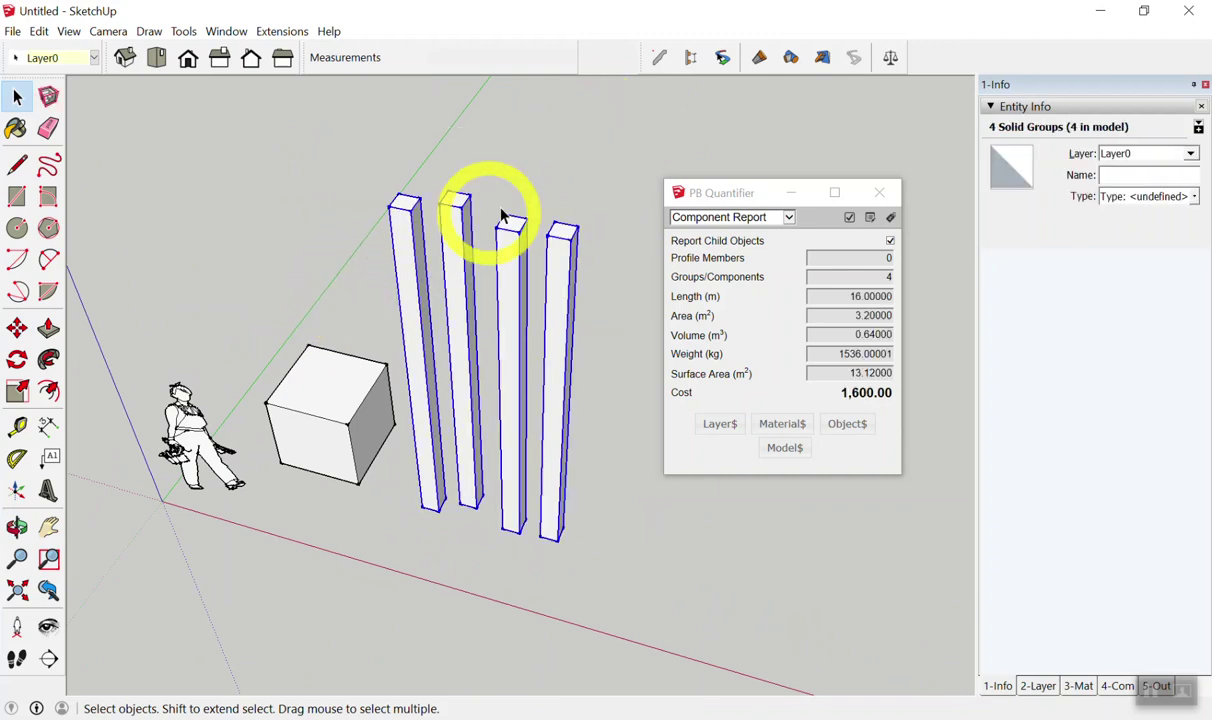